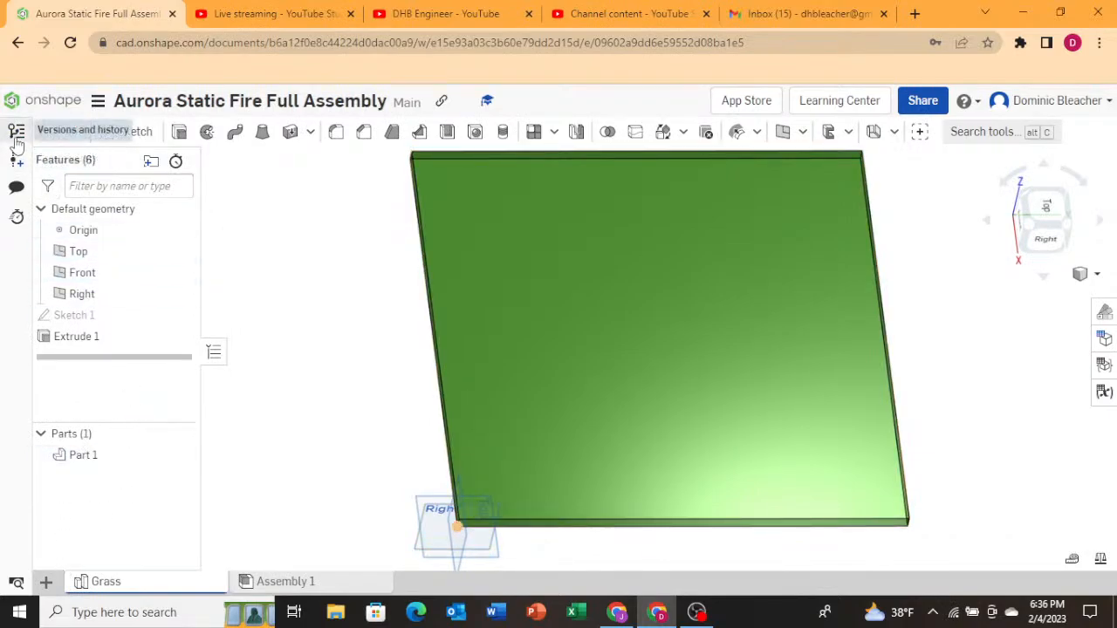
# Insert the Grass part studio's part into Assembly 1 of the current document.
pyautogui.click(283, 581)
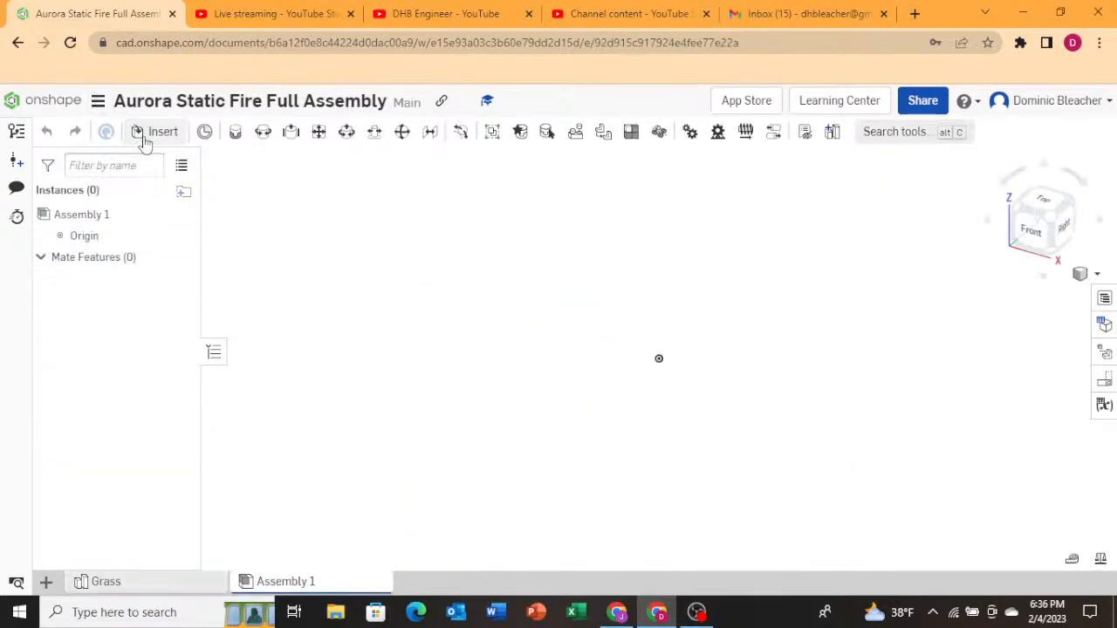
pyautogui.click(155, 131)
pyautogui.click(292, 371)
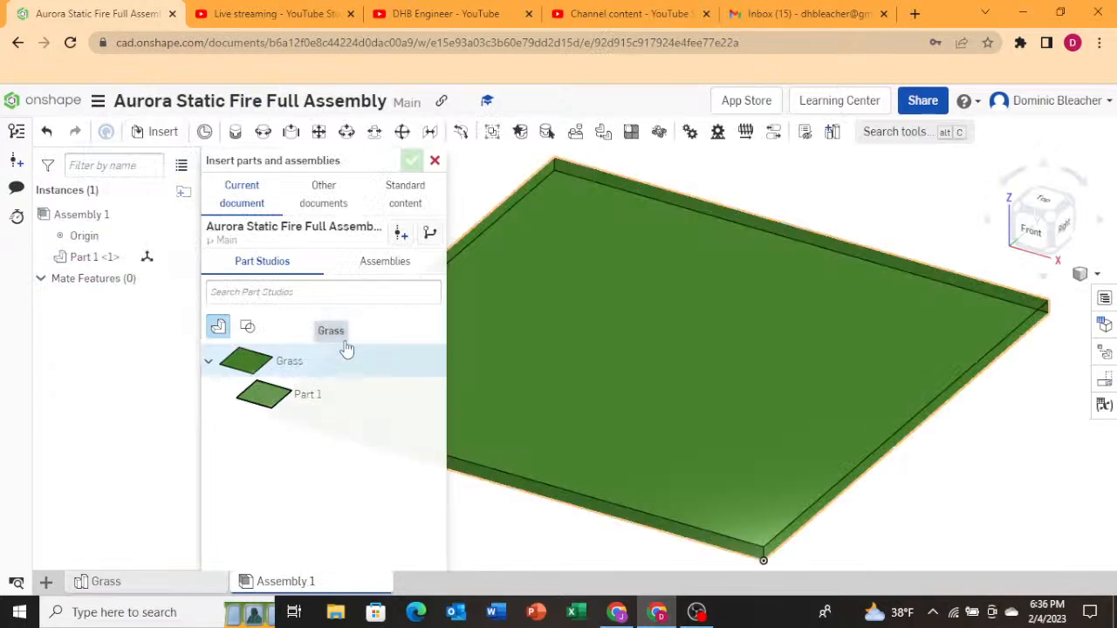
pyautogui.click(411, 160)
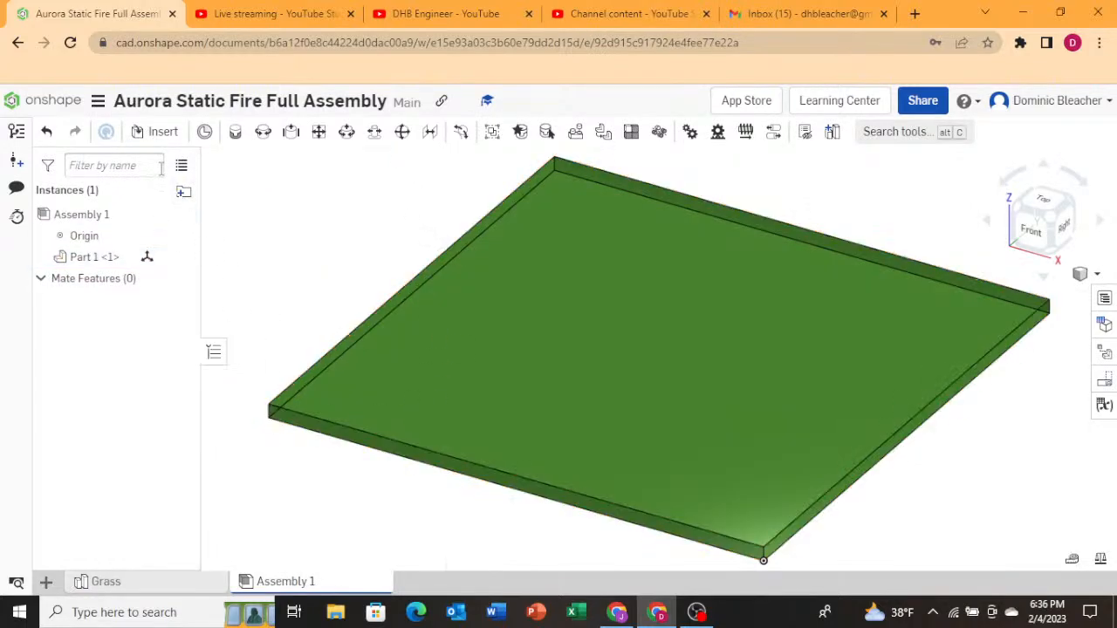
# Browse the Aurora Static Fire Gimble document's part studios and assemblies among other documents for something to insert.
pyautogui.click(155, 131)
pyautogui.click(323, 203)
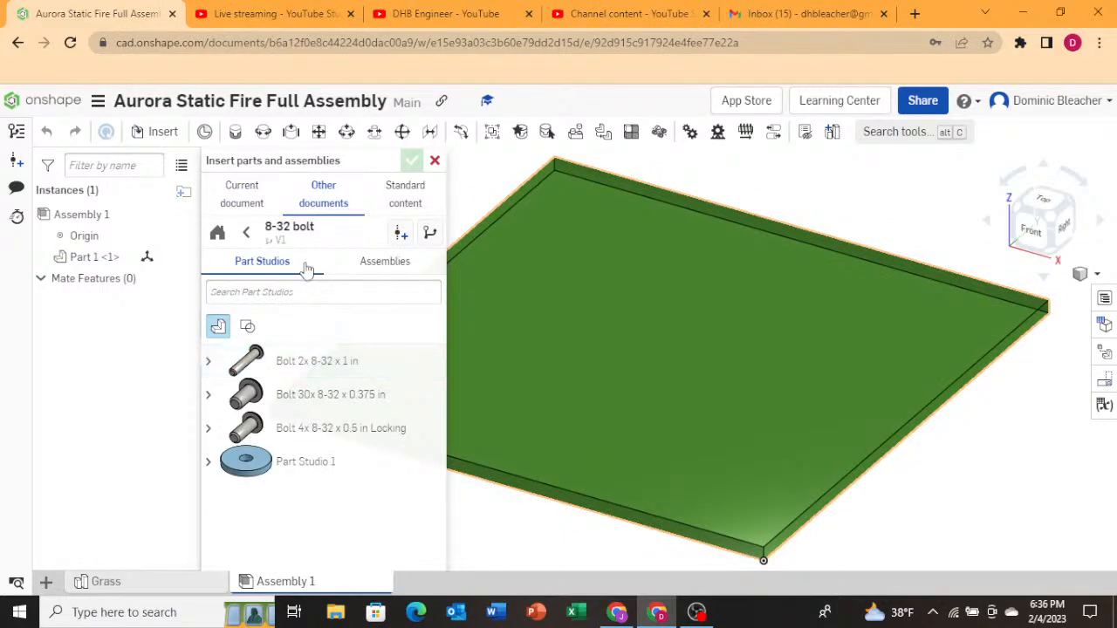
pyautogui.click(246, 232)
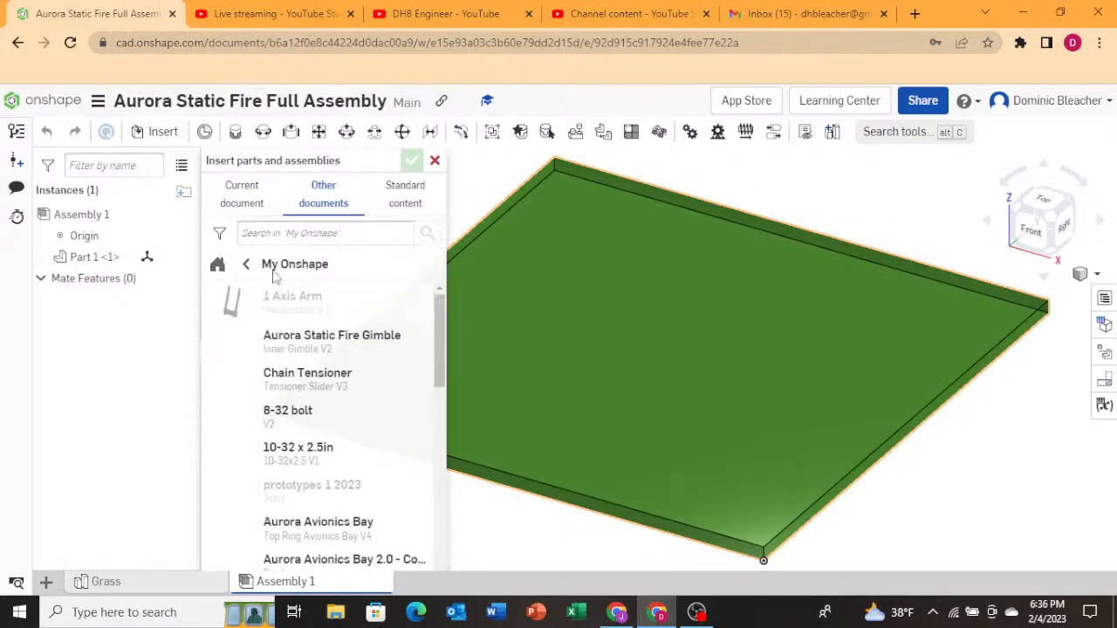
pyautogui.click(302, 349)
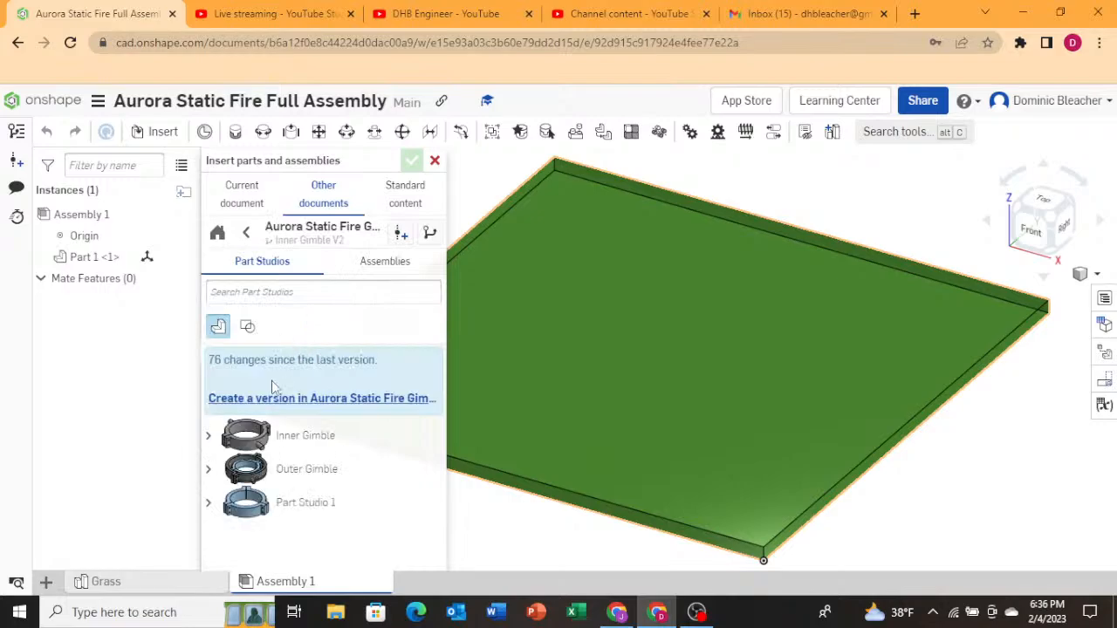
pyautogui.click(209, 469)
pyautogui.scroll(-2, 222, 476)
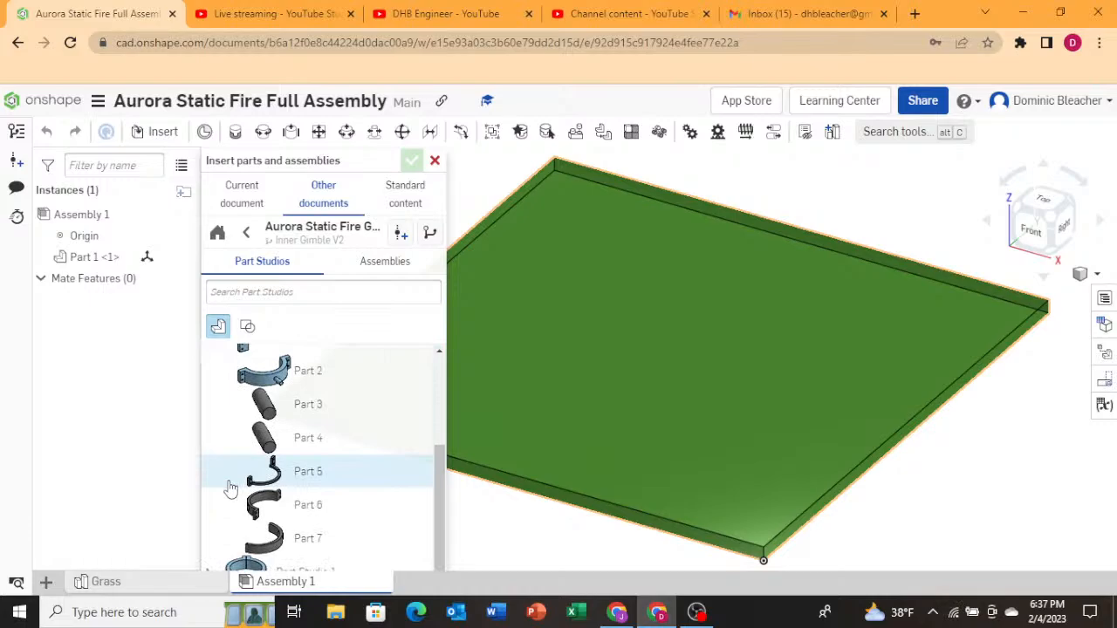
pyautogui.scroll(2, 229, 489)
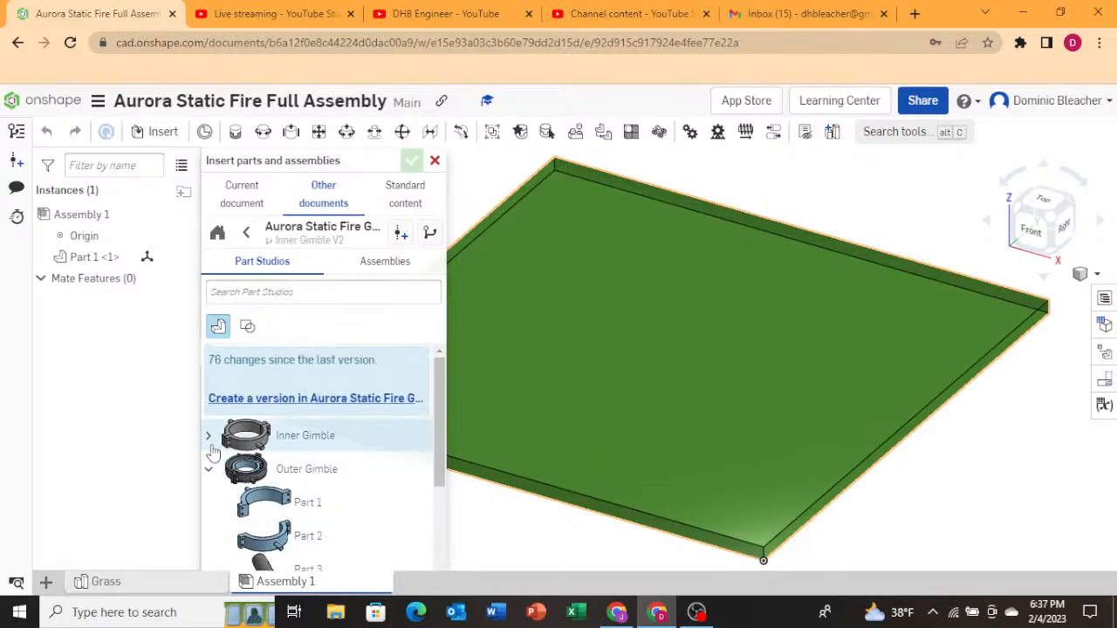
pyautogui.scroll(-2, 229, 463)
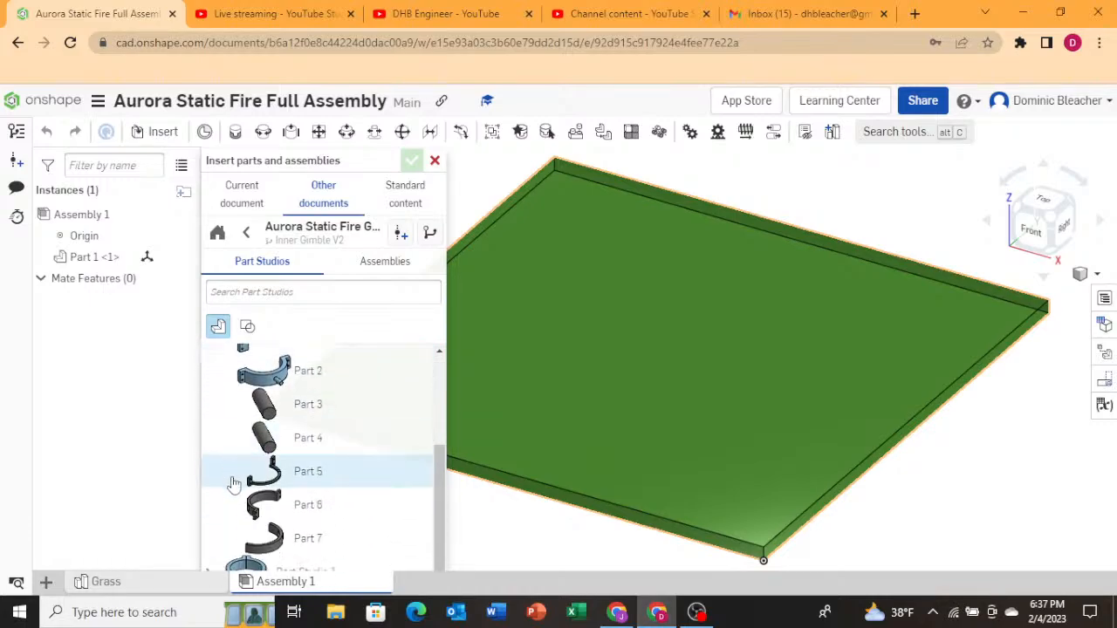
pyautogui.scroll(2, 232, 480)
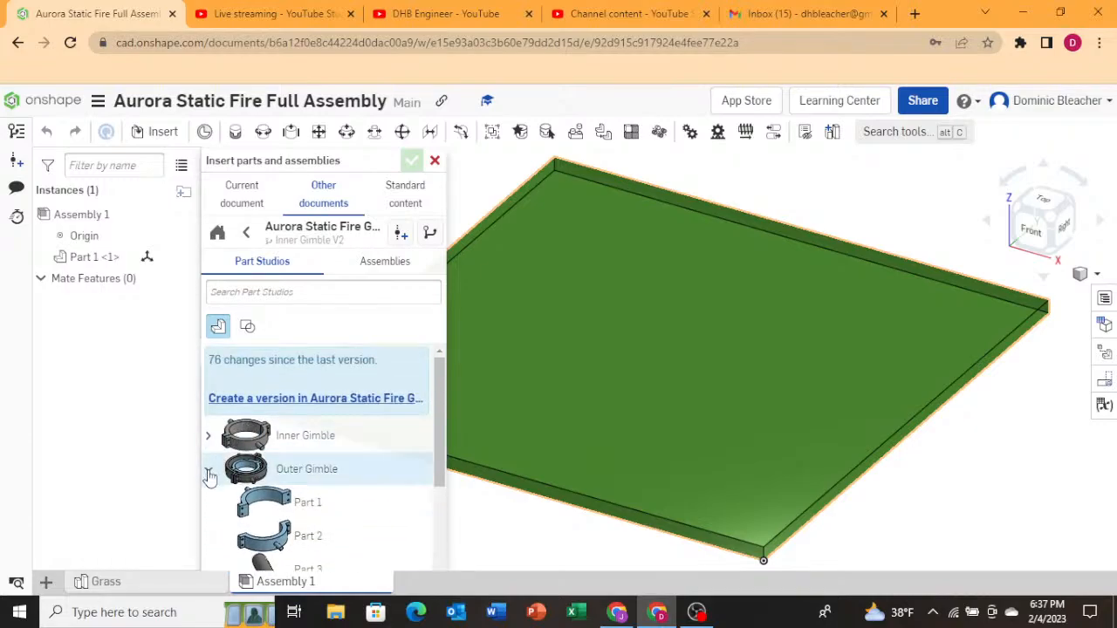
pyautogui.click(208, 472)
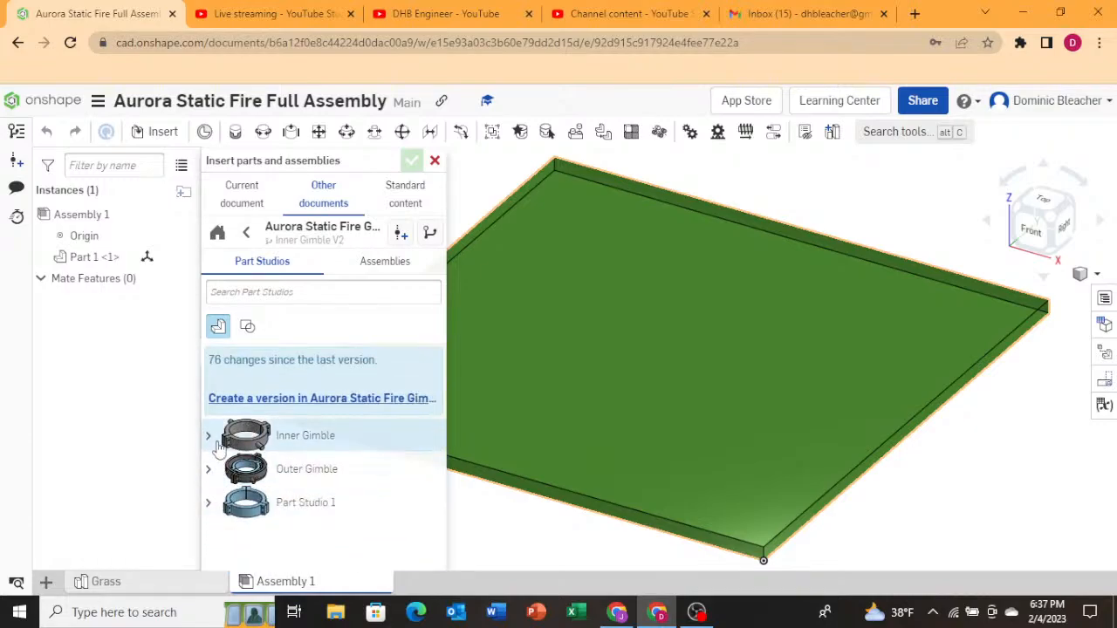
pyautogui.click(209, 436)
pyautogui.click(209, 437)
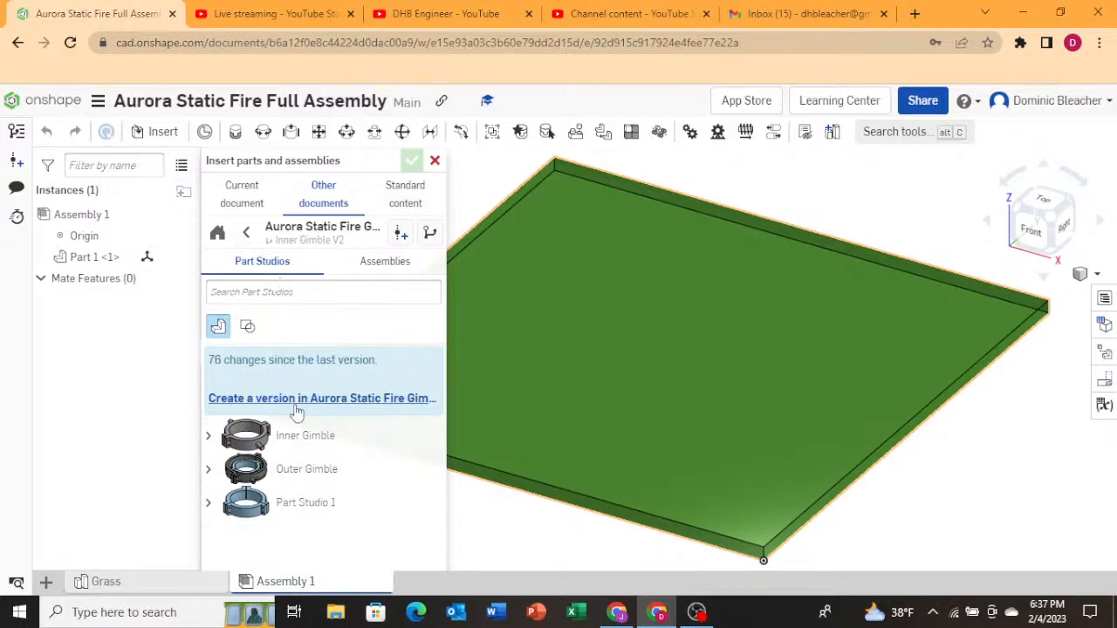
pyautogui.click(376, 265)
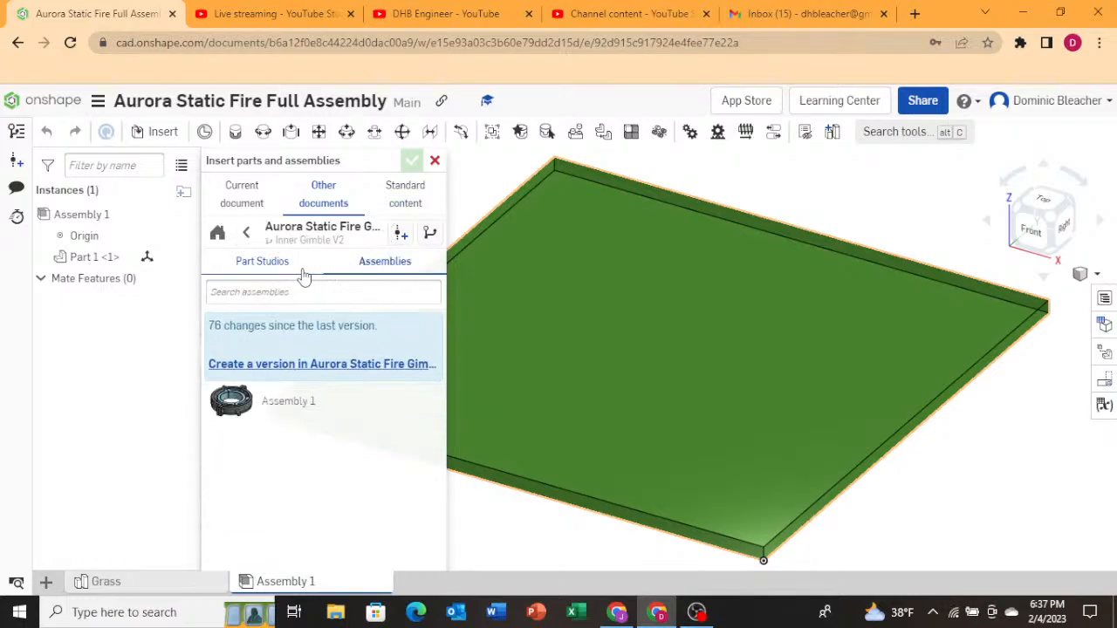
pyautogui.click(270, 269)
pyautogui.click(350, 262)
pyautogui.click(247, 233)
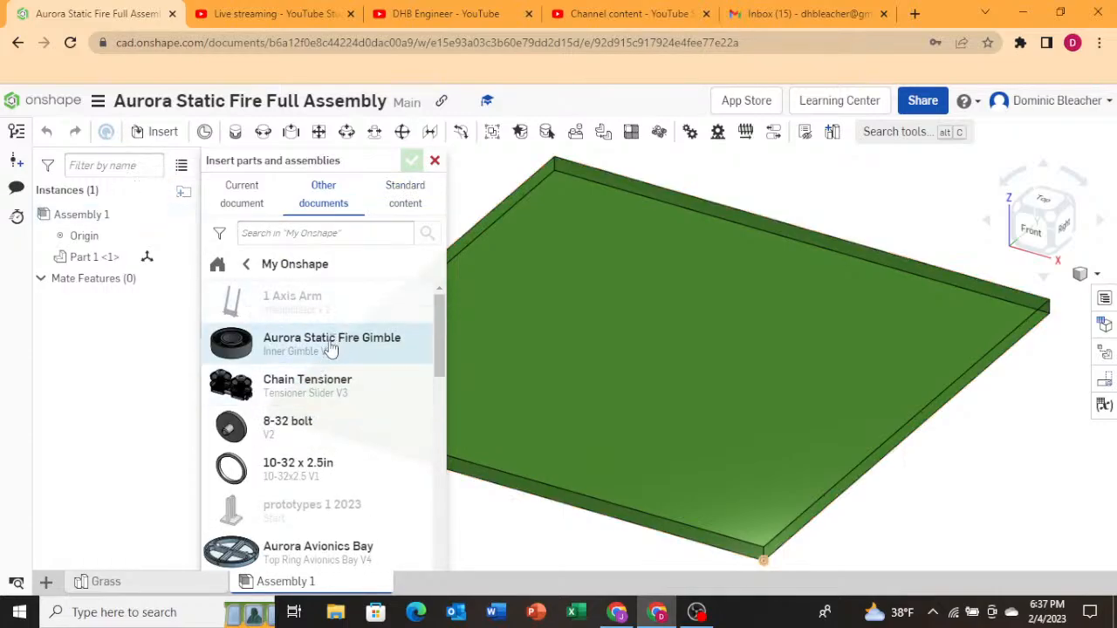
pyautogui.scroll(-10, 330, 348)
pyautogui.scroll(4, 325, 357)
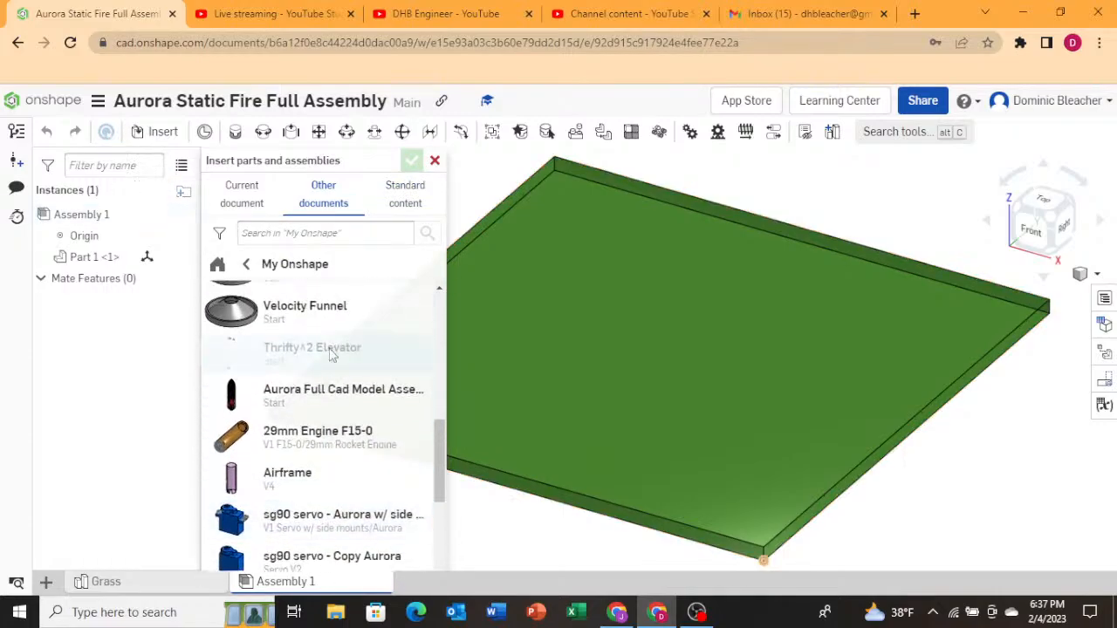
# Go to the documents list and open the Aurora Static Fire Gimble document.
pyautogui.click(53, 100)
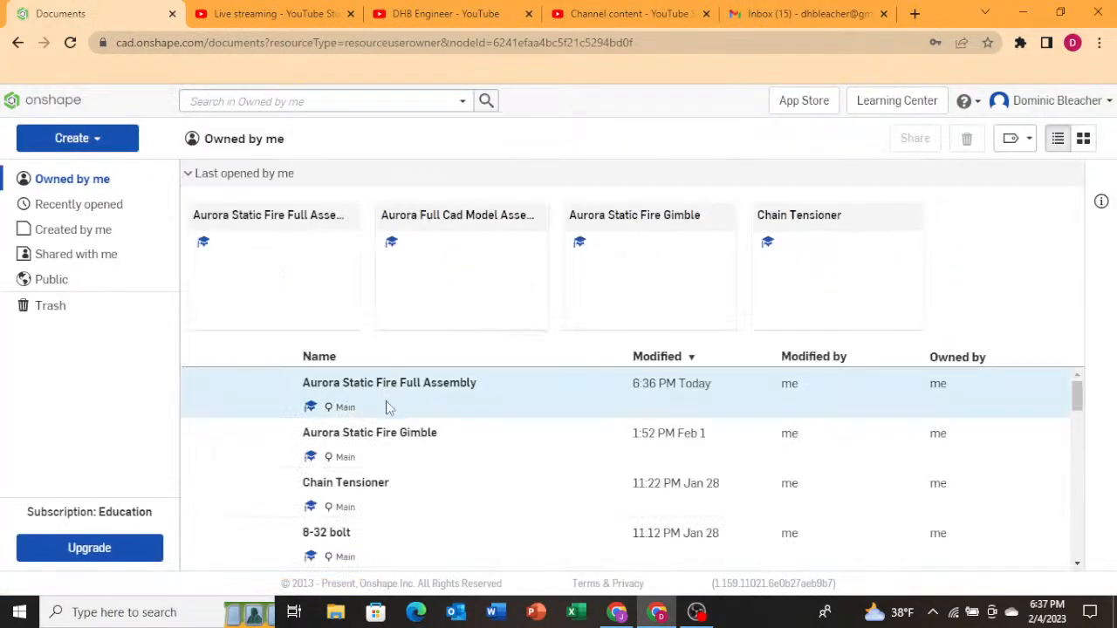
pyautogui.click(369, 453)
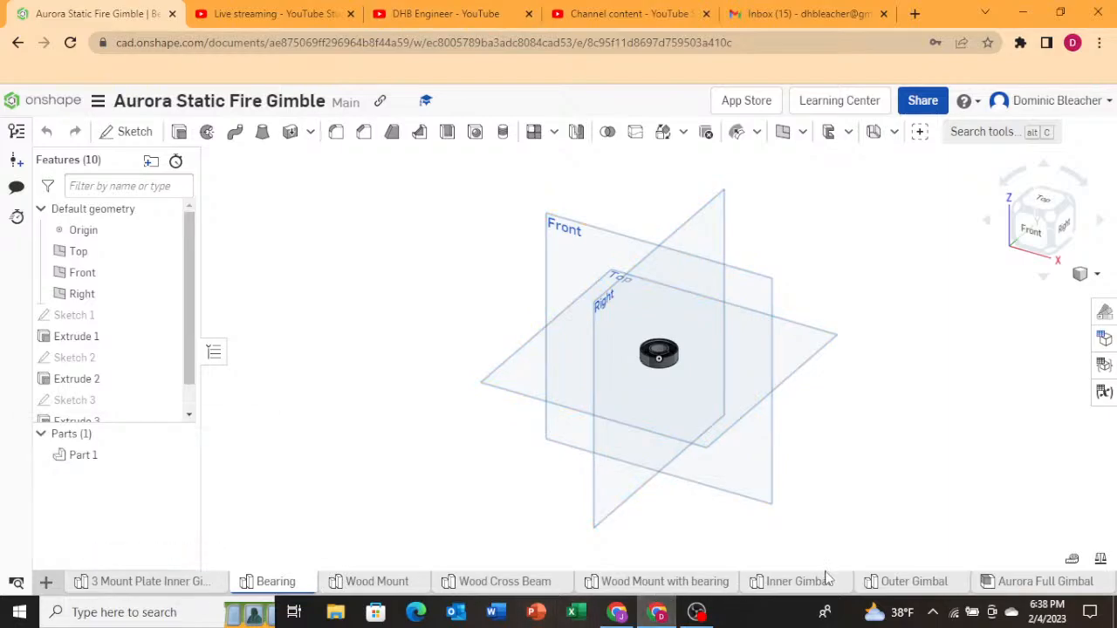
# Open the Aurora Full Gimbal assembly tab in the gimble document.
pyautogui.click(1004, 586)
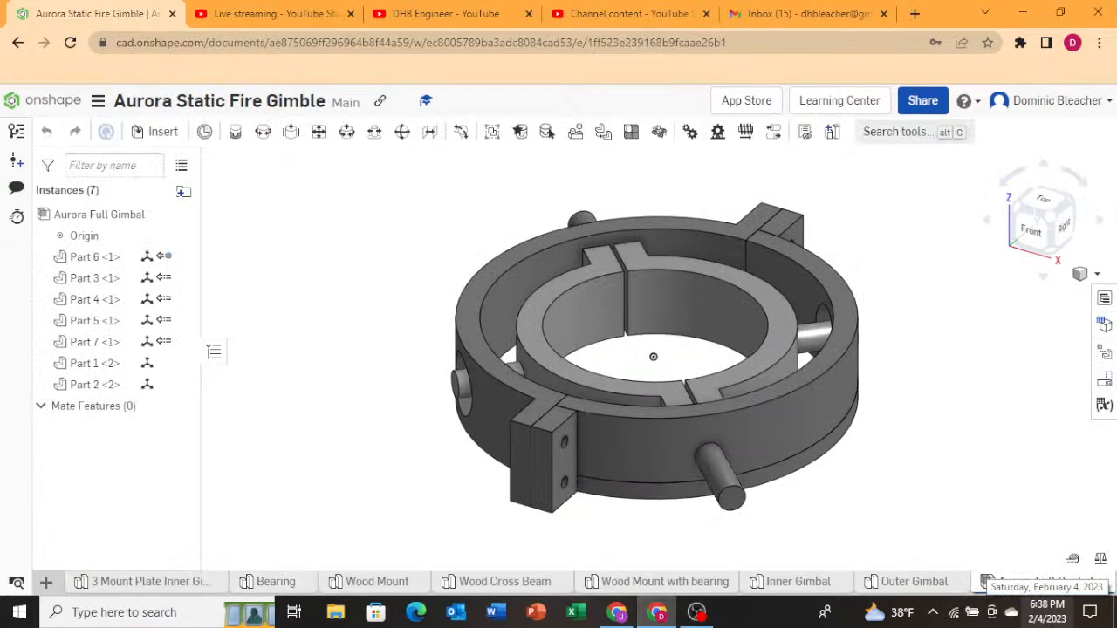
pyautogui.moveTo(1017, 589)
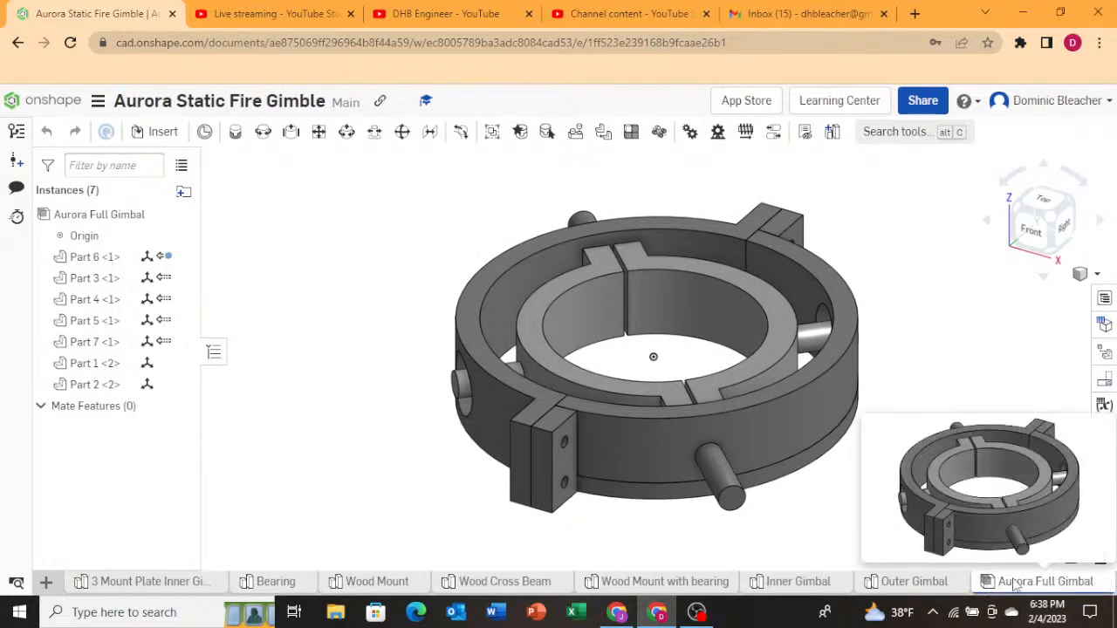
pyautogui.rightClick(1015, 586)
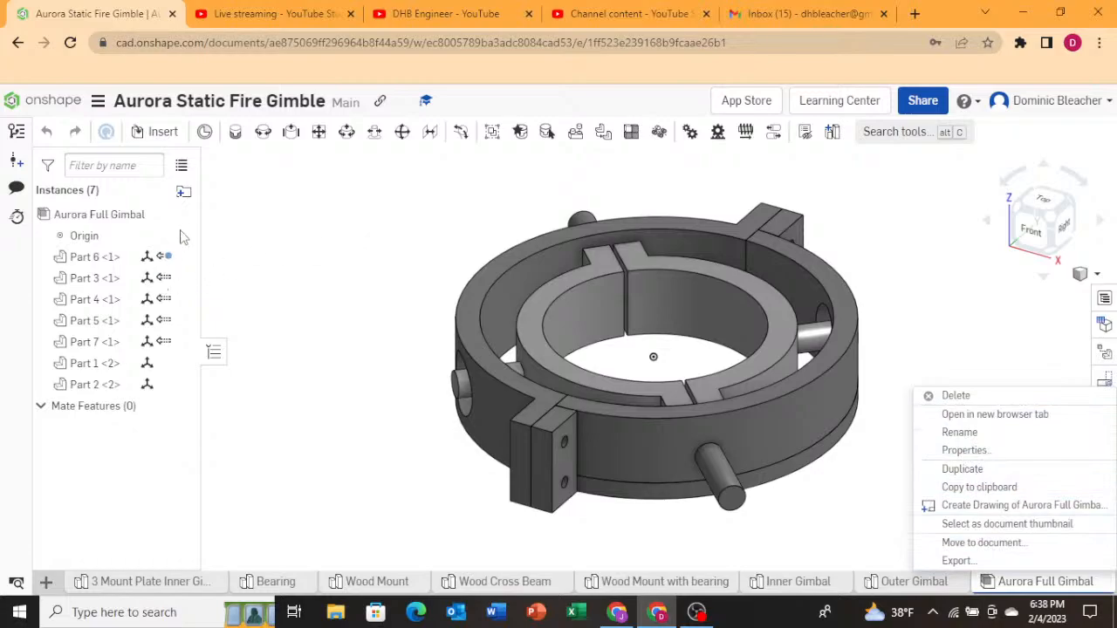
pyautogui.click(114, 539)
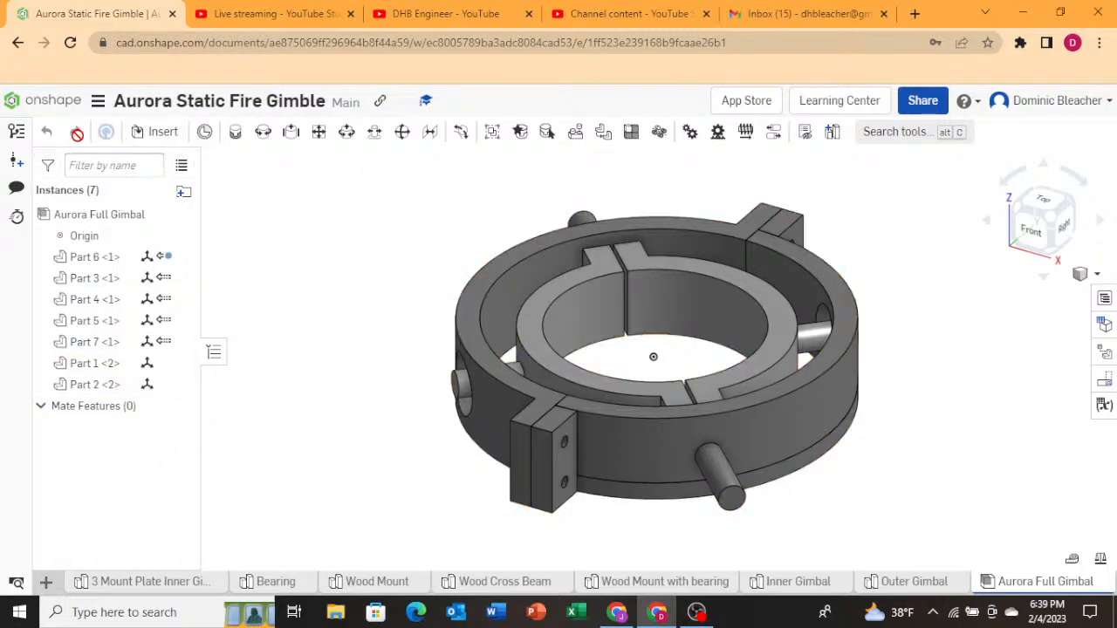
# Create a new version of the gimble document named "Aurora Static Fire Gimbal".
pyautogui.click(98, 103)
pyautogui.click(16, 159)
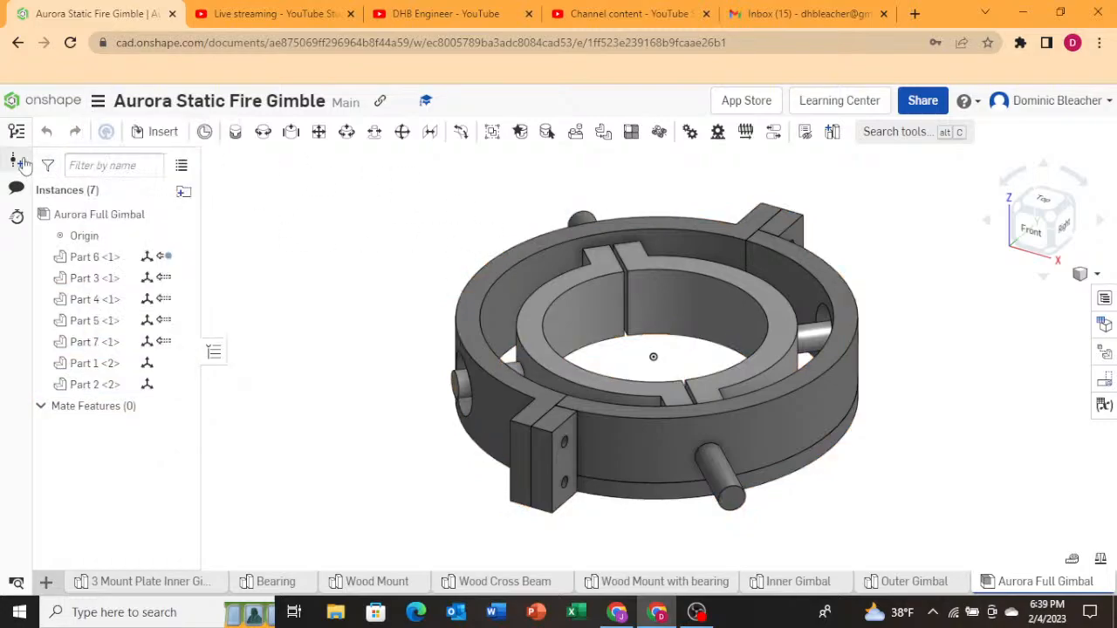
pyautogui.click(297, 172)
pyautogui.press('BackSpace')
pyautogui.press('BackSpace')
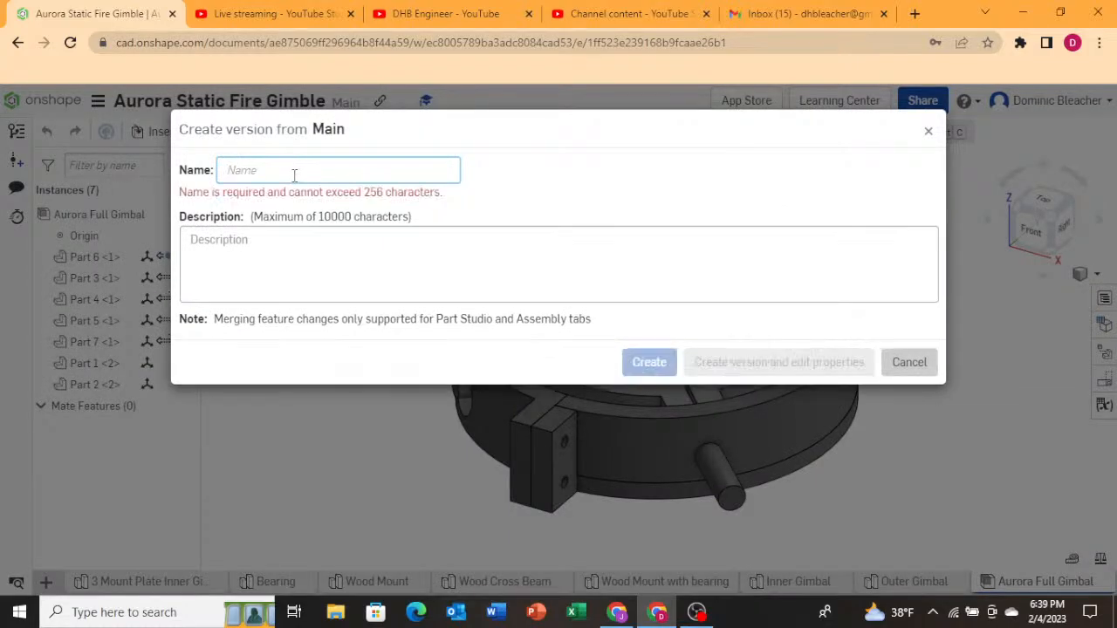
pyautogui.write('Aurora St')
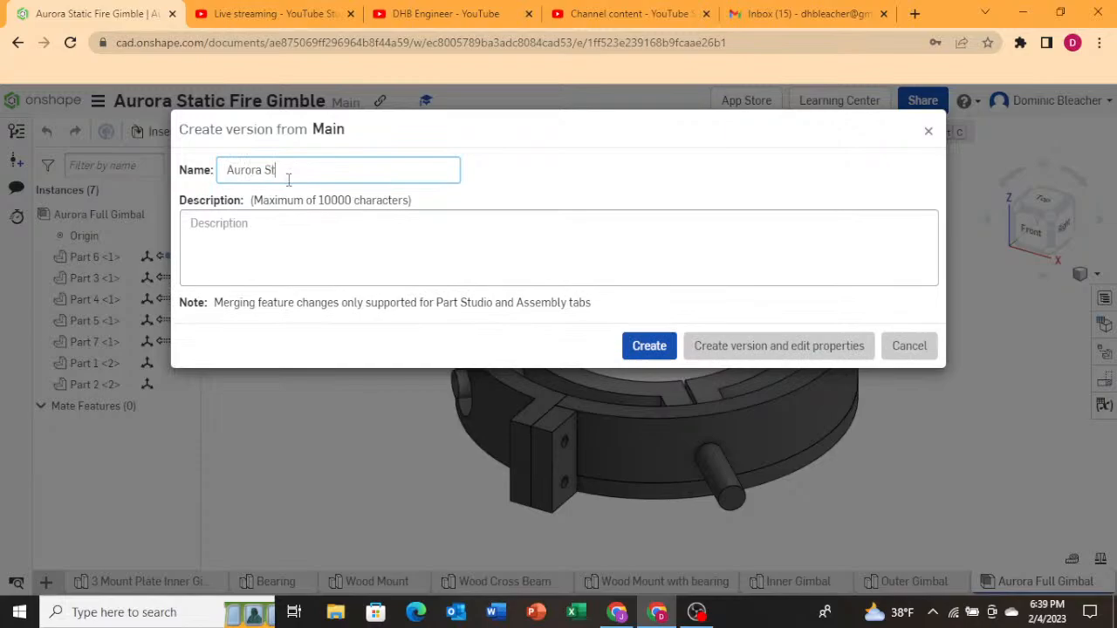
pyautogui.write('atic Fire Gimbal V3')
pyautogui.click(657, 351)
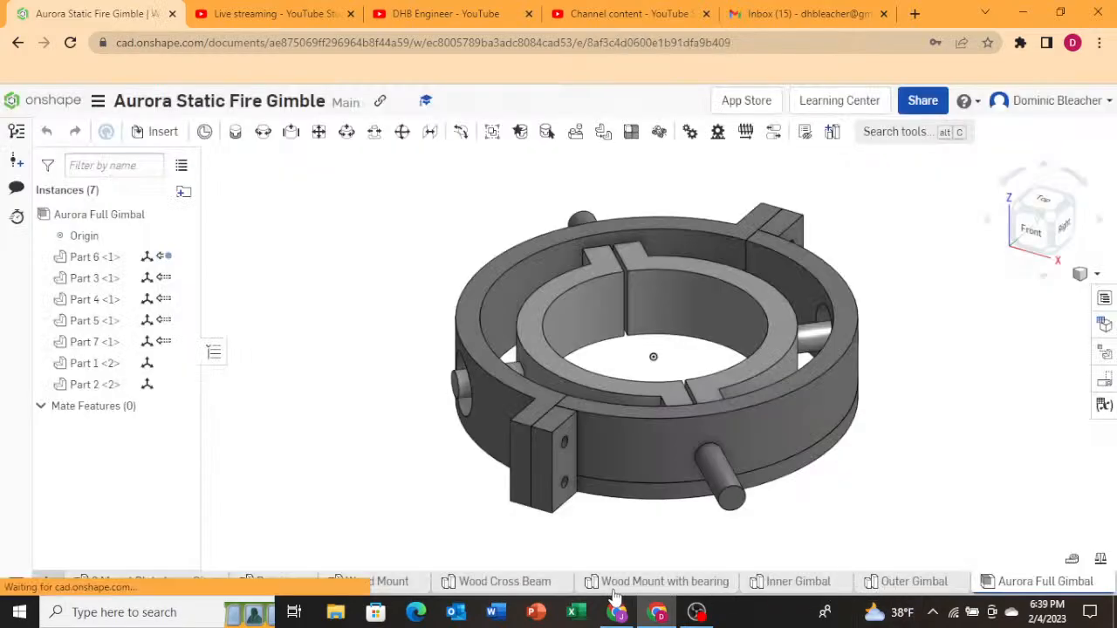
pyautogui.click(614, 589)
pyautogui.rightClick(634, 586)
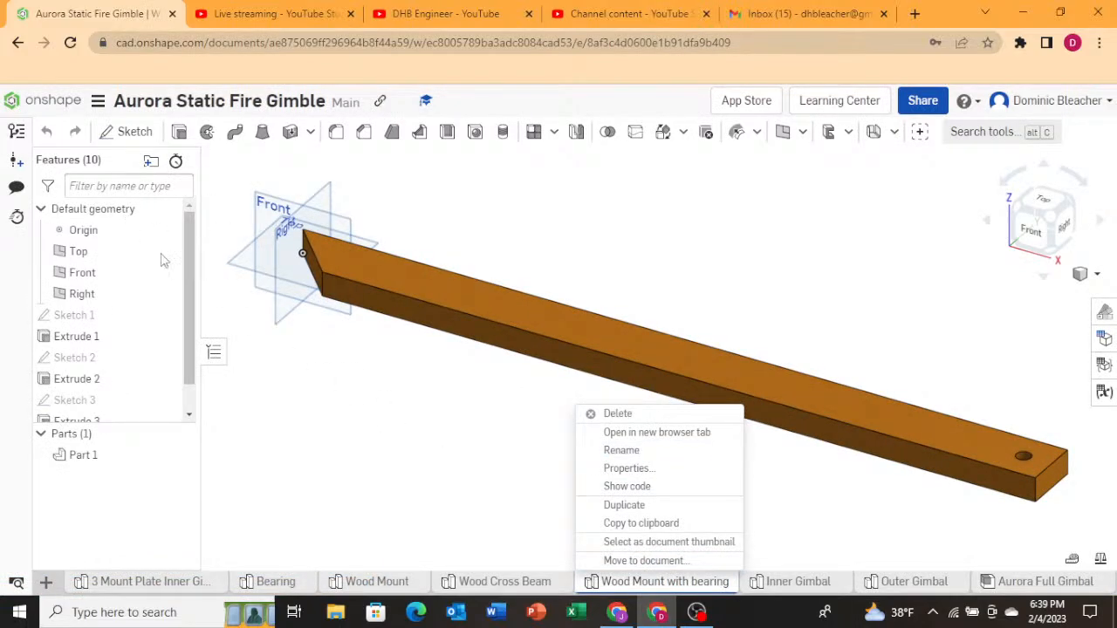
pyautogui.click(17, 160)
pyautogui.click(16, 159)
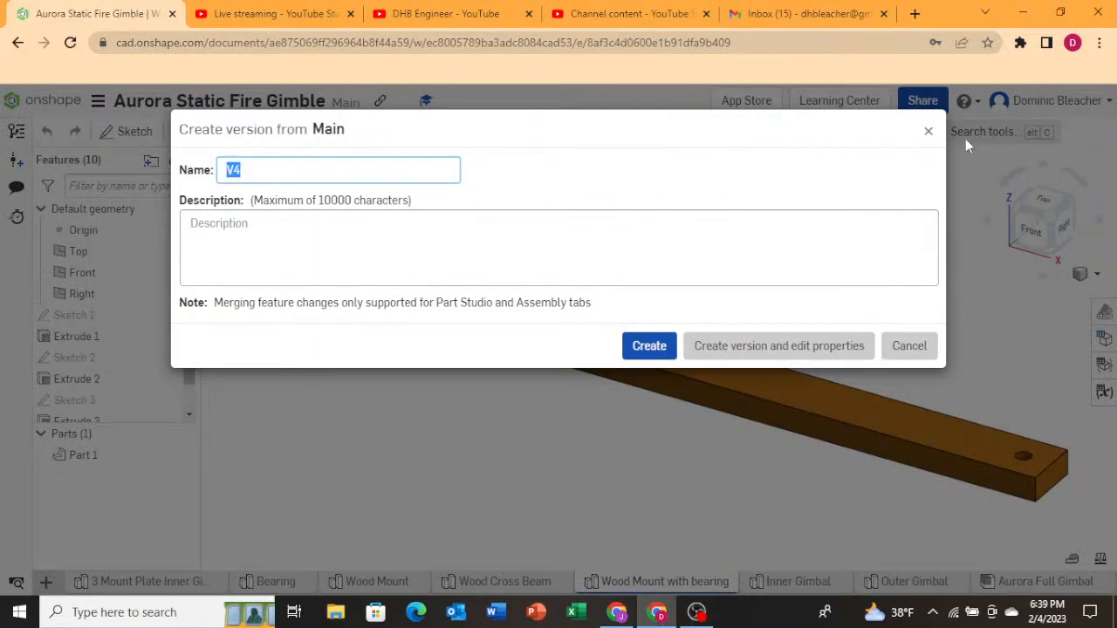
pyautogui.click(929, 132)
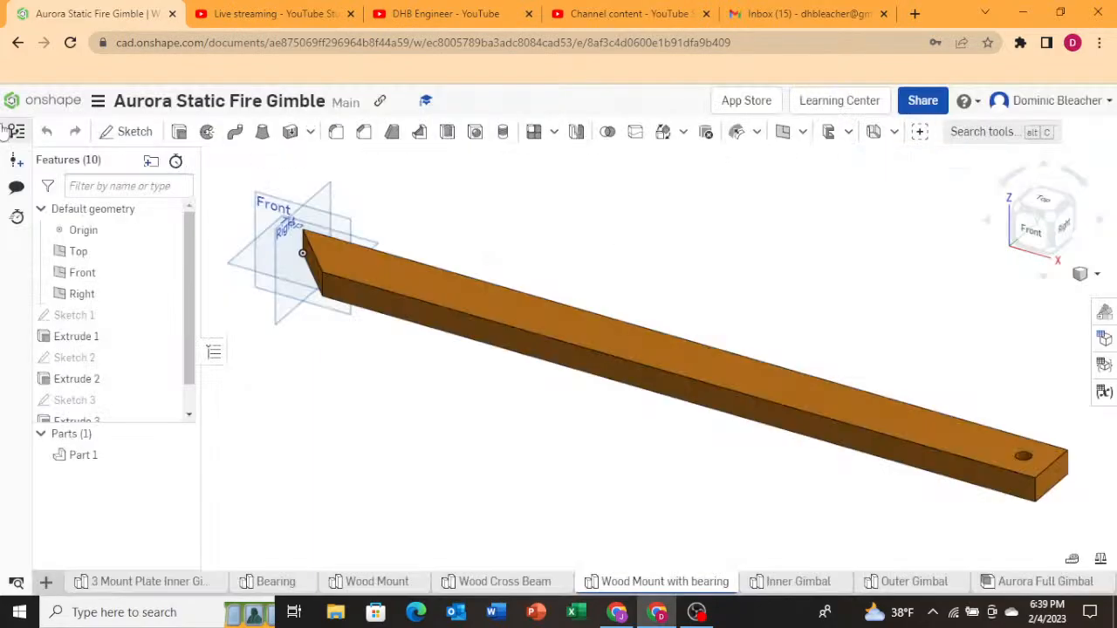
# Return to the Aurora Static Fire Full Assembly document from the documents list.
pyautogui.click(44, 100)
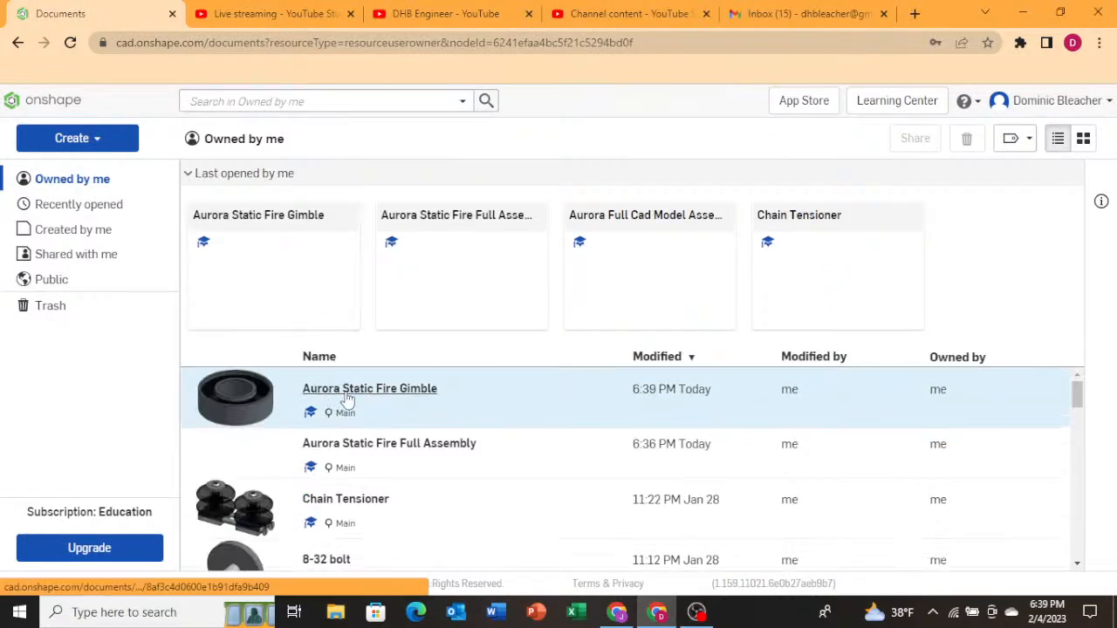
pyautogui.click(345, 447)
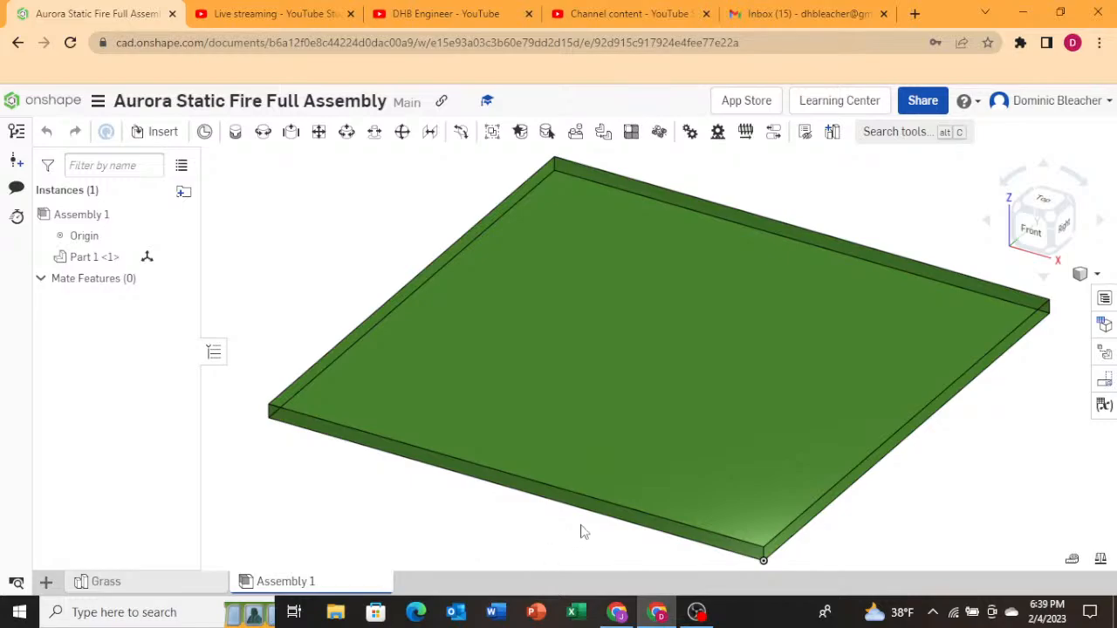
# Insert the Aurora Full Gimbal assembly from the Aurora Static Fire Gimble document and place it on the grass.
pyautogui.moveTo(419, 481); pyautogui.dragTo(387, 503, button='right')
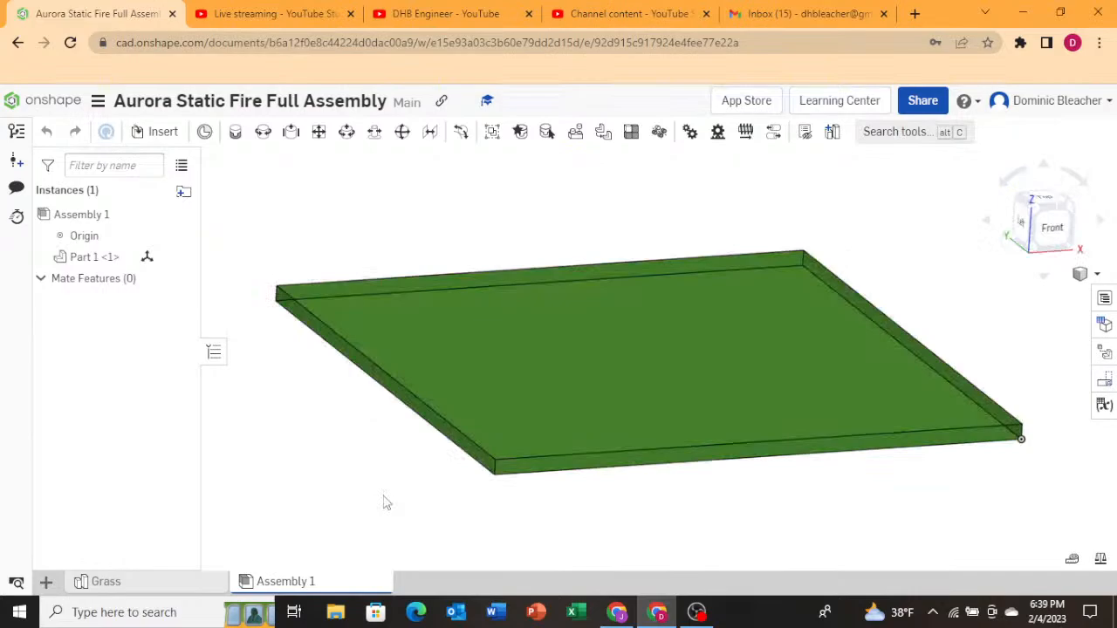
pyautogui.moveTo(384, 496); pyautogui.dragTo(368, 517, button='right')
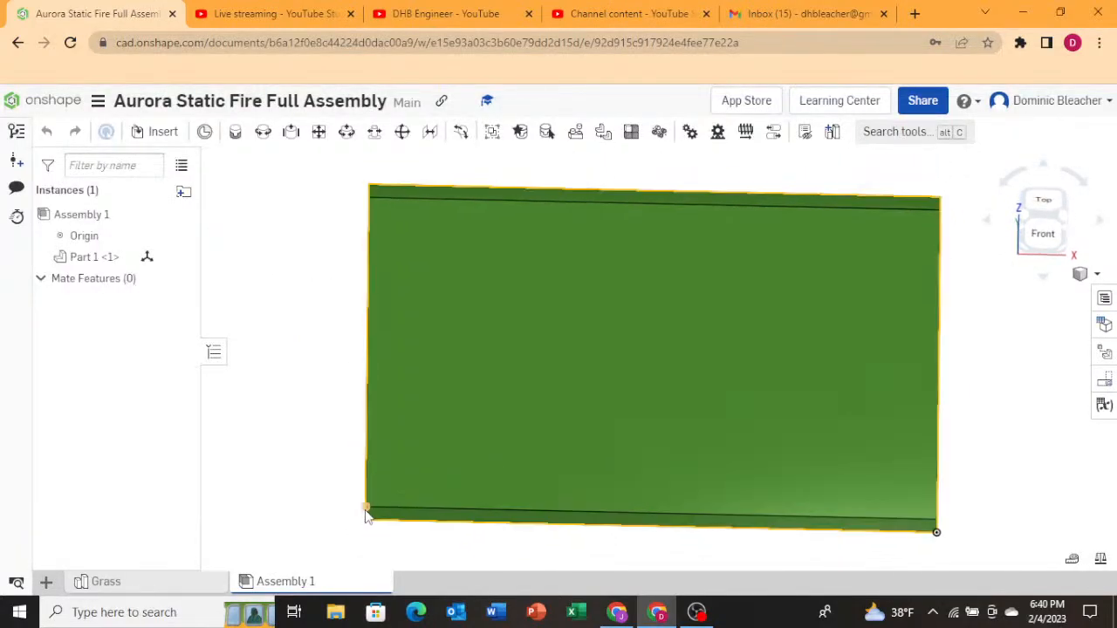
pyautogui.click(1043, 201)
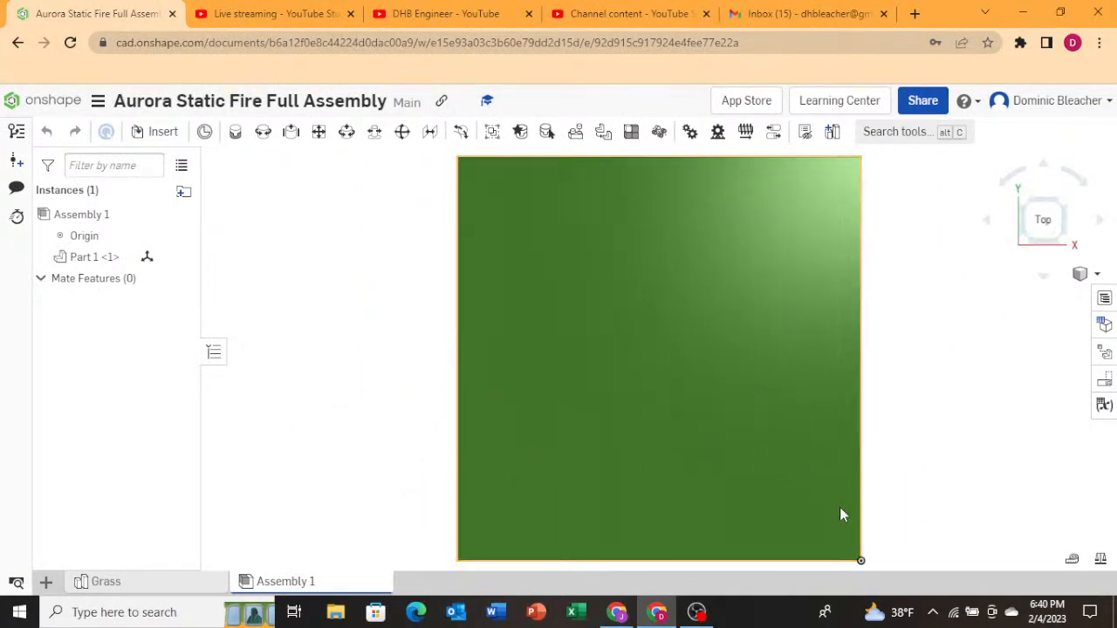
pyautogui.moveTo(935, 532); pyautogui.dragTo(928, 496, button='right')
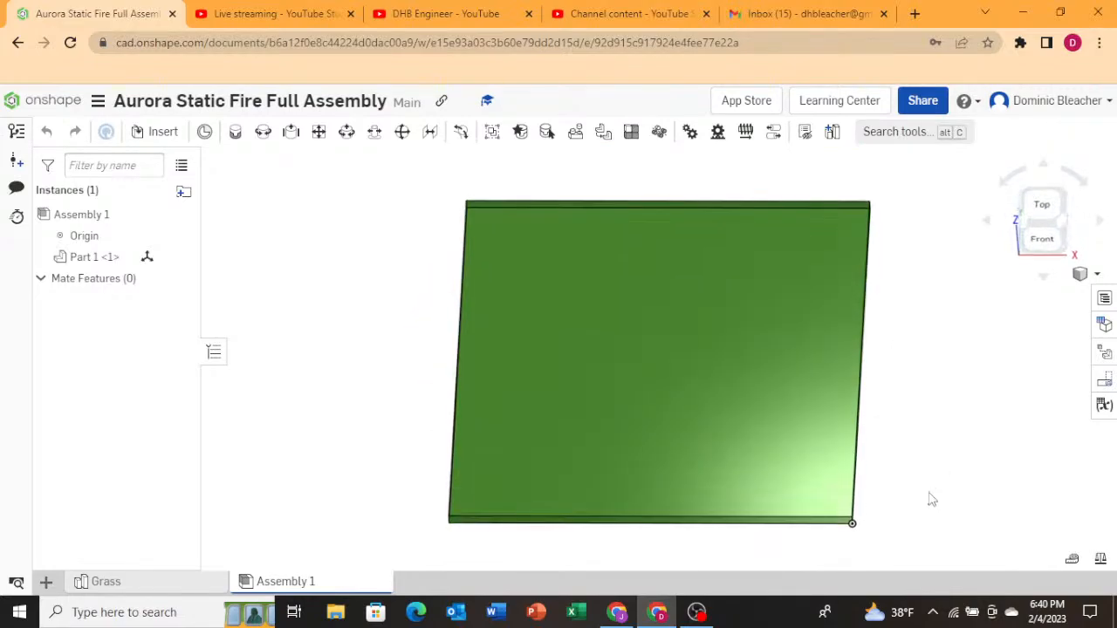
pyautogui.click(155, 133)
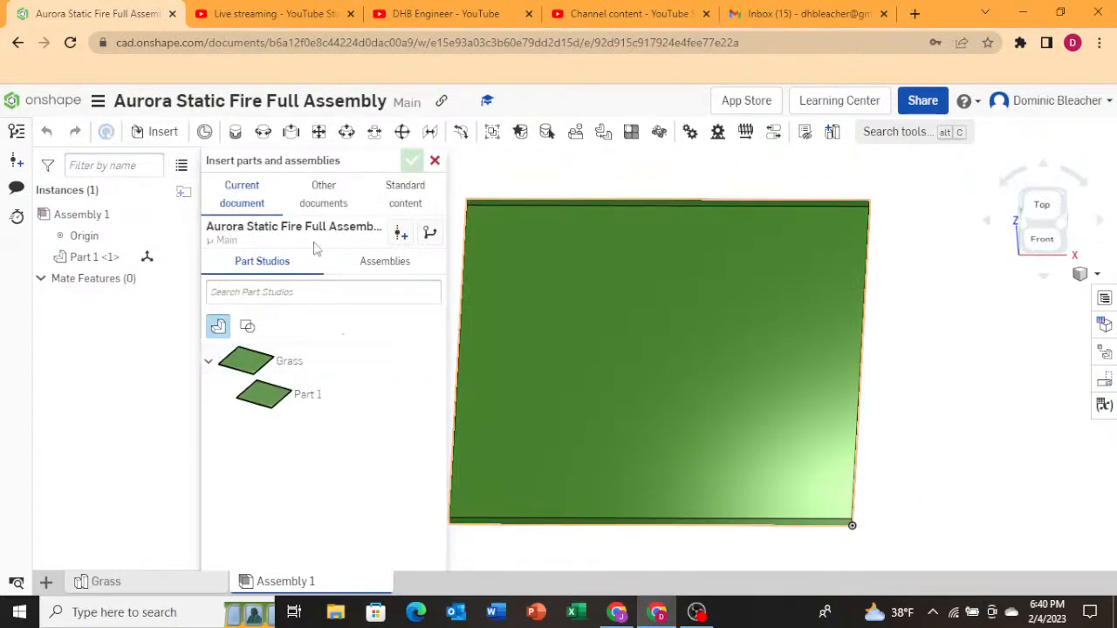
pyautogui.click(341, 206)
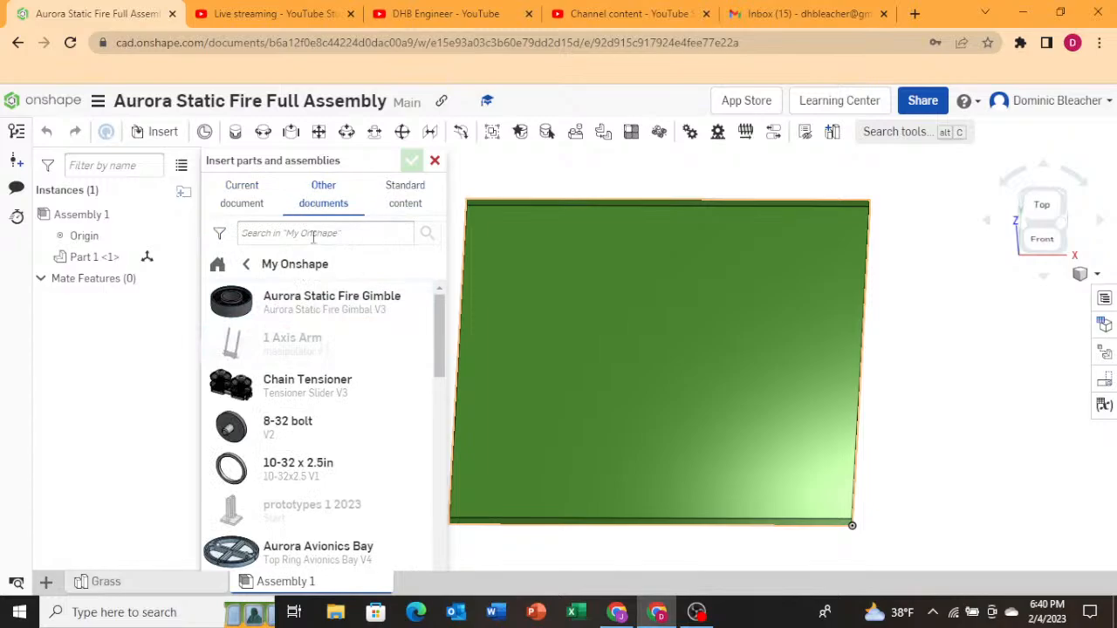
pyautogui.scroll(-5, 323, 353)
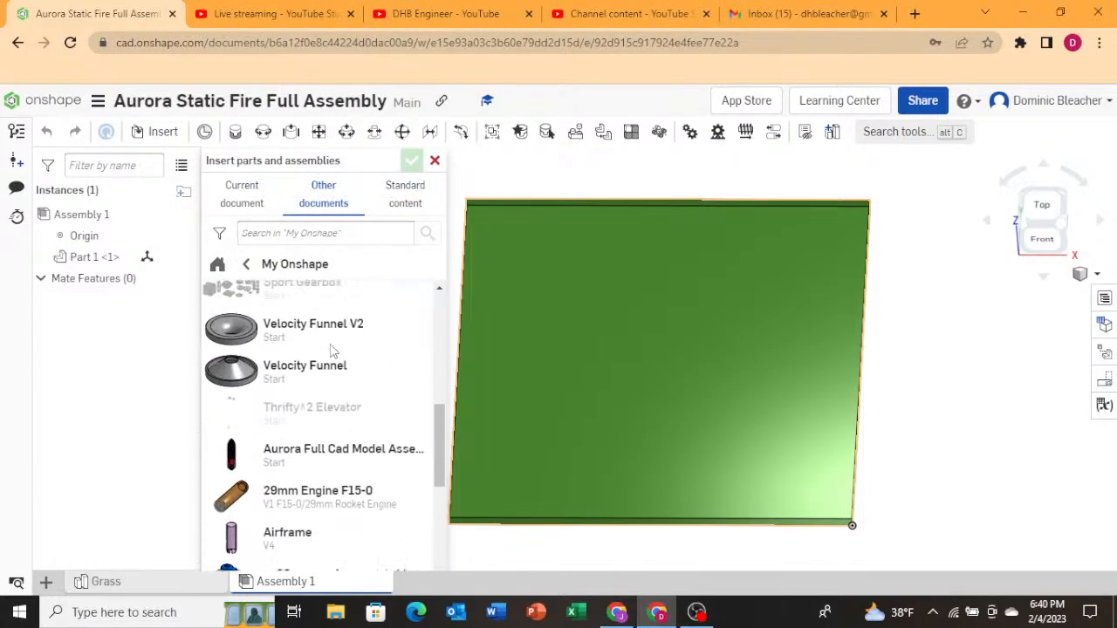
pyautogui.scroll(-2, 335, 356)
pyautogui.scroll(6, 339, 354)
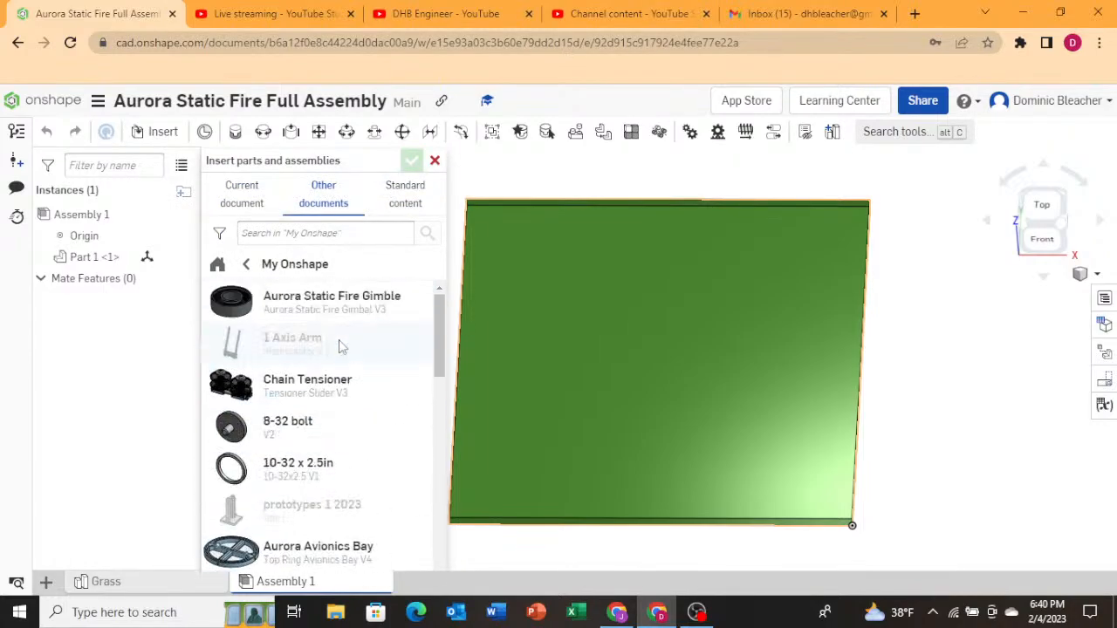
pyautogui.click(242, 264)
pyautogui.click(294, 271)
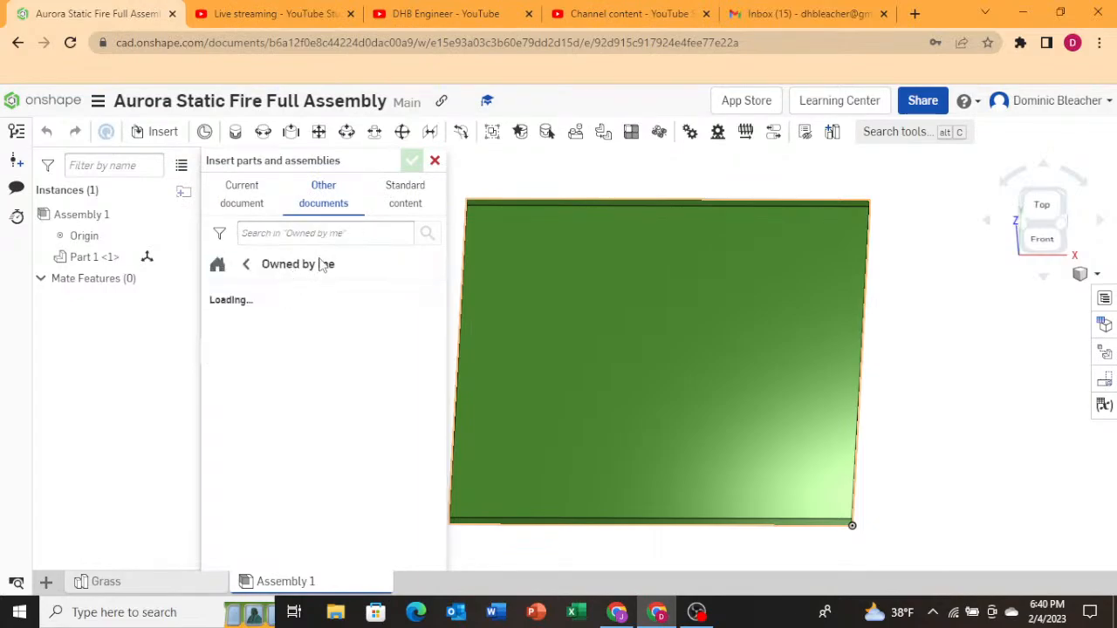
pyautogui.click(364, 299)
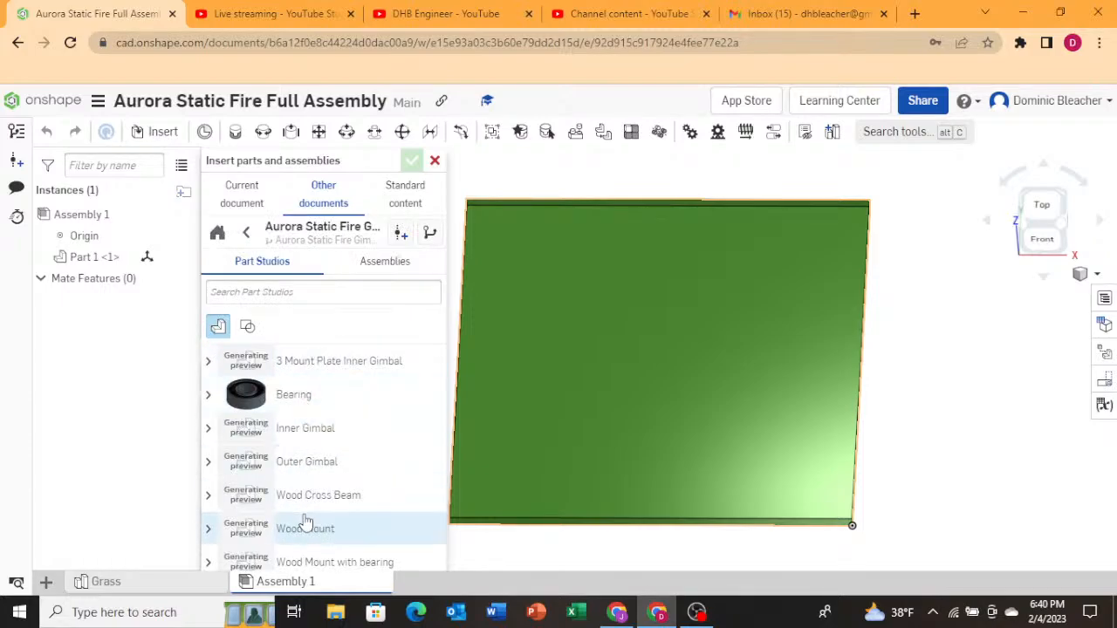
pyautogui.click(370, 261)
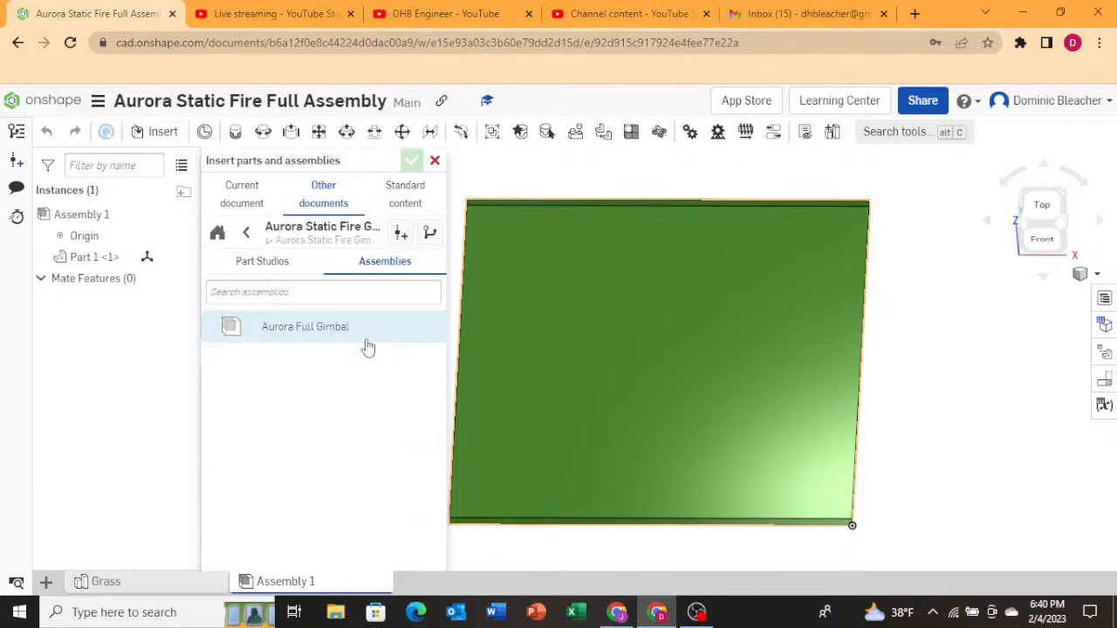
pyautogui.click(267, 329)
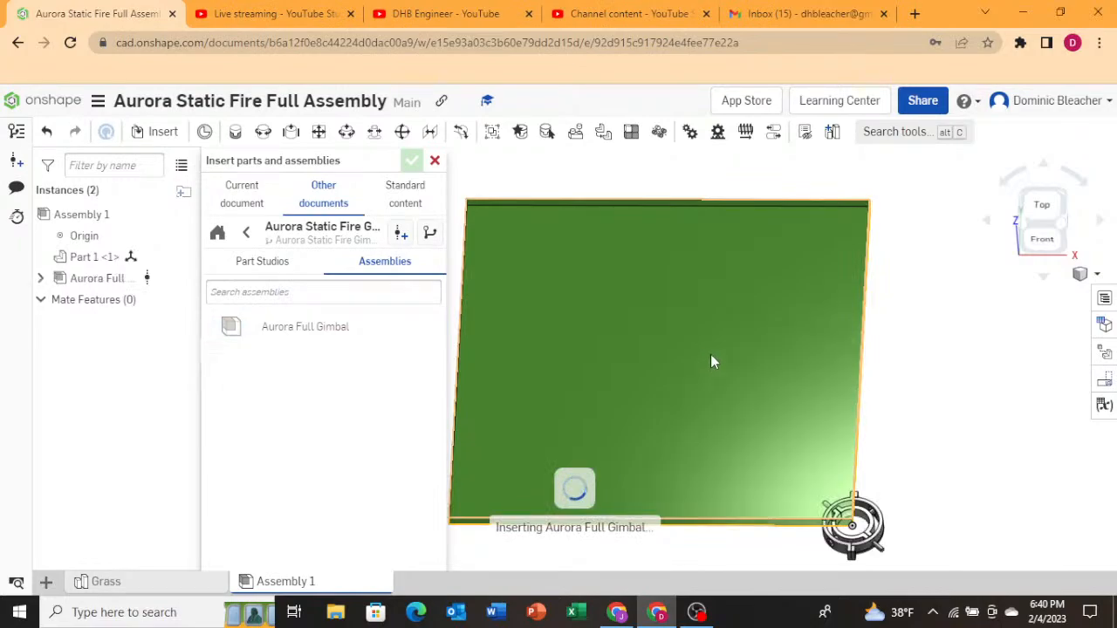
pyautogui.moveTo(659, 344)
pyautogui.mouseDown(button='right')
pyautogui.moveTo(660, 307)
pyautogui.moveTo(659, 323)
pyautogui.mouseUp(button='right')
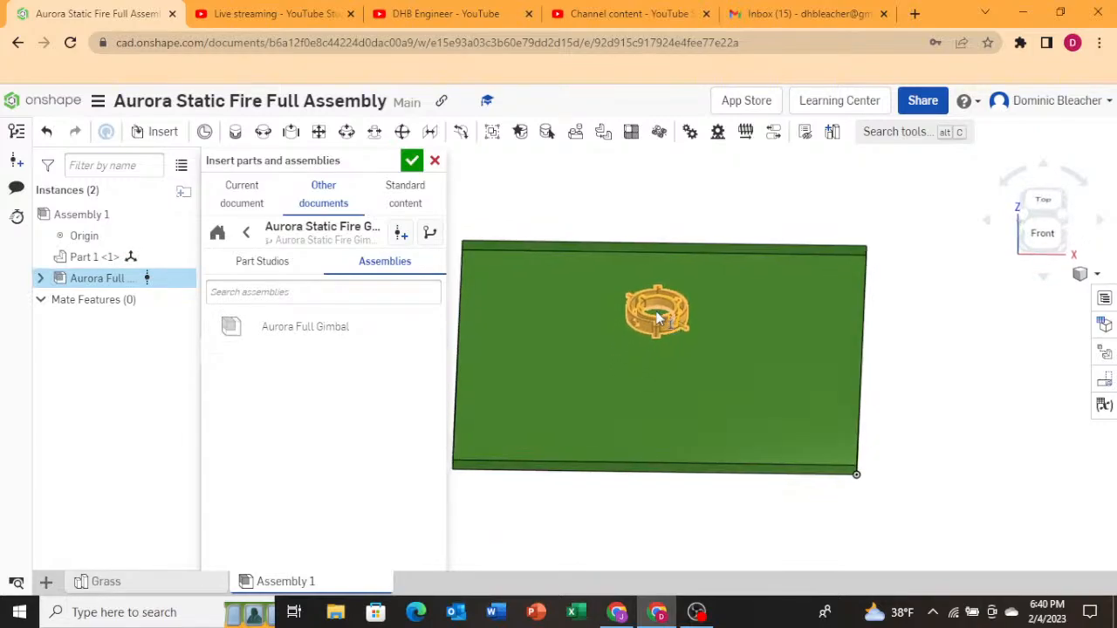
pyautogui.click(650, 310)
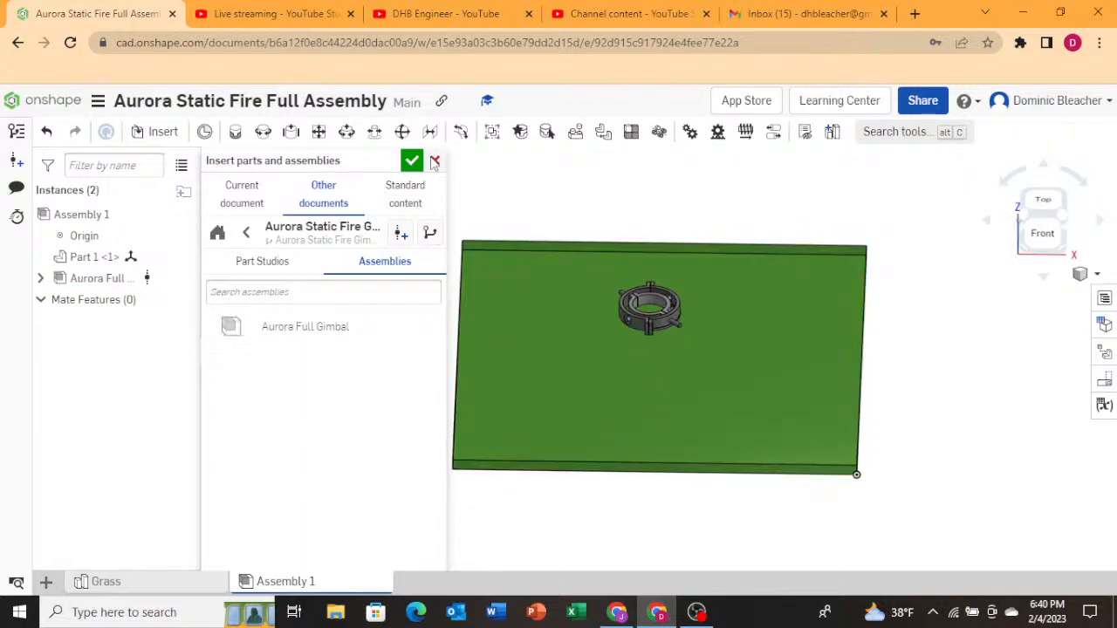
# Insert a second Aurora Full Gimbal instance, close the insert dialog, and undo the gimbal insertions.
pyautogui.click(246, 233)
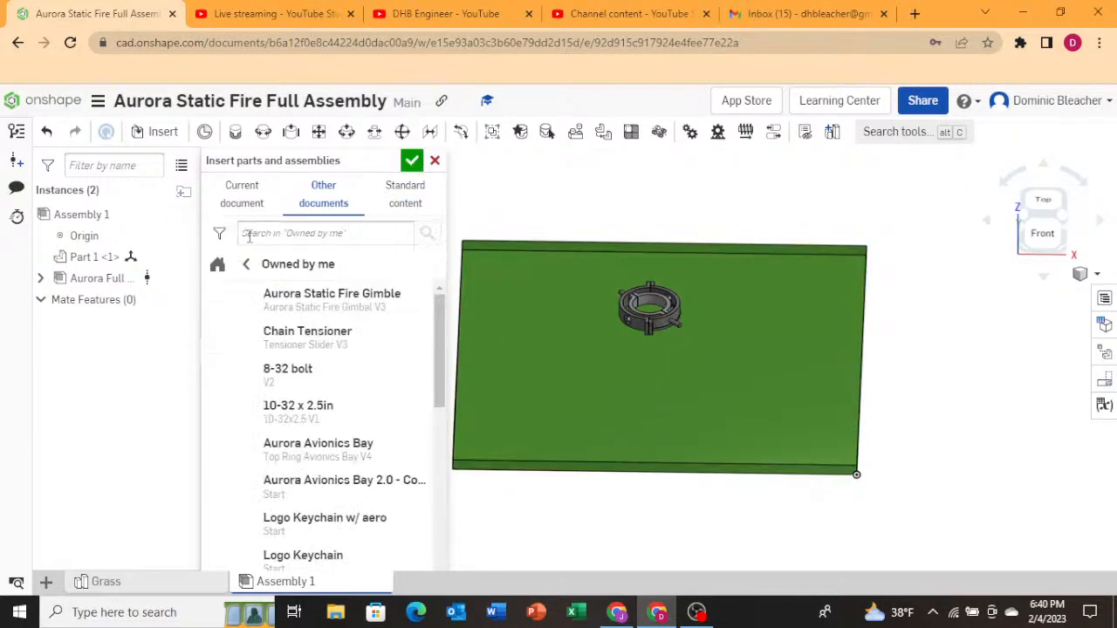
pyautogui.scroll(-3, 306, 327)
pyautogui.scroll(-10, 307, 336)
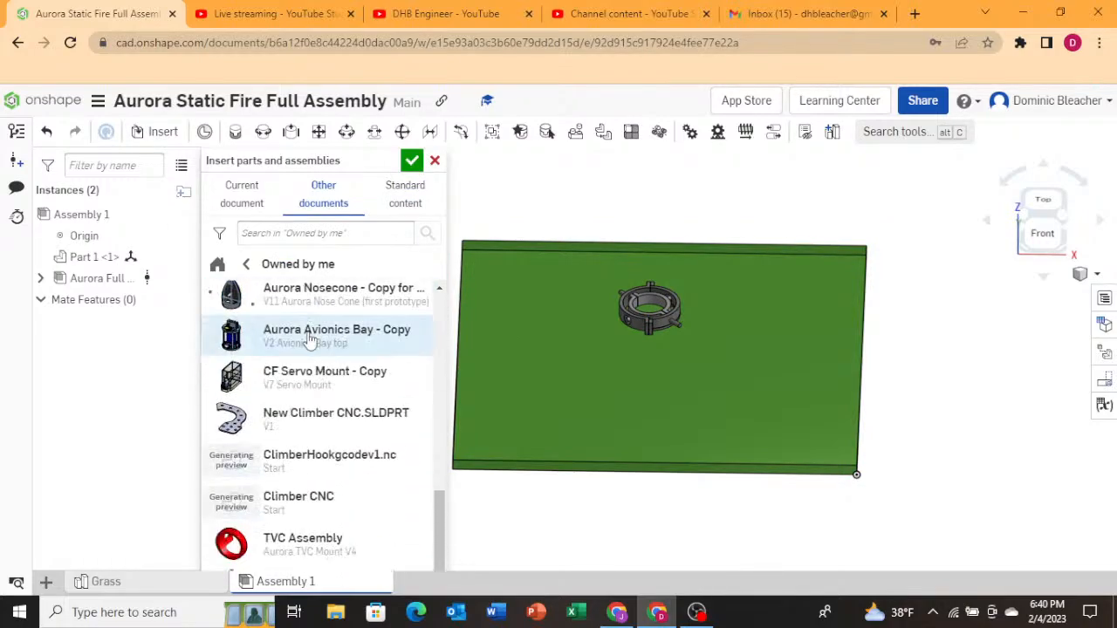
pyautogui.scroll(10, 310, 340)
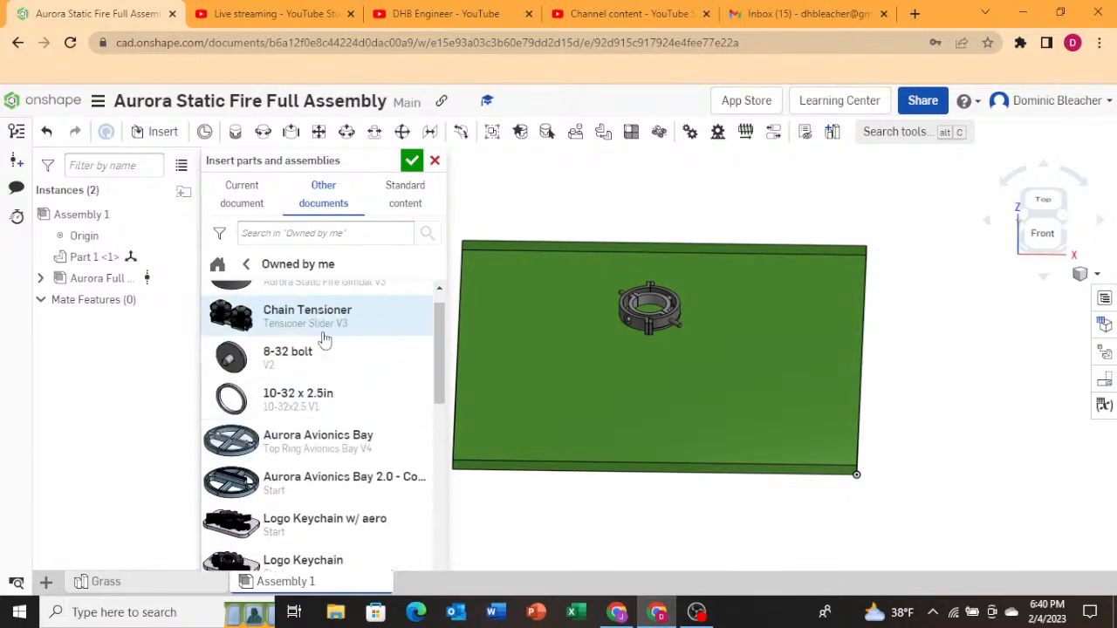
pyautogui.scroll(1, 323, 339)
pyautogui.click(323, 301)
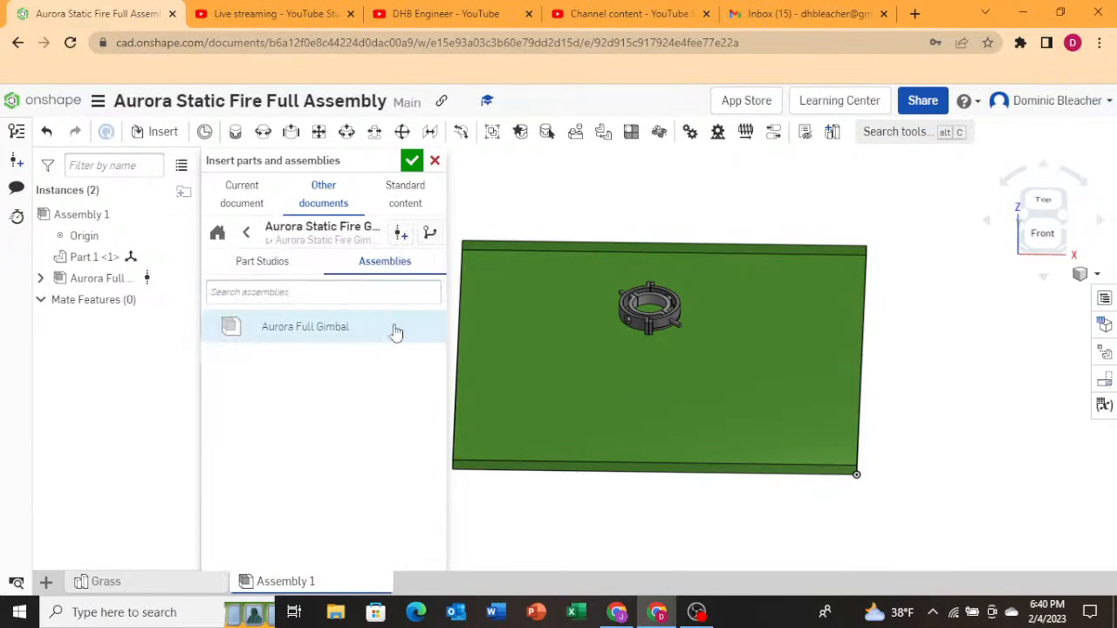
pyautogui.click(300, 332)
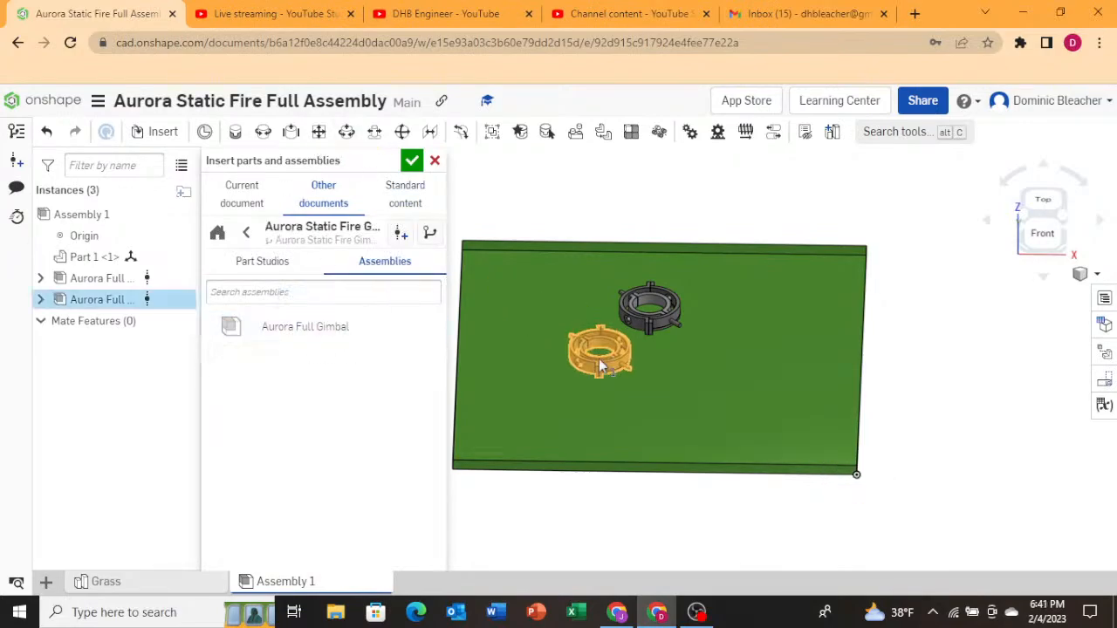
pyautogui.click(417, 194)
pyautogui.click(324, 206)
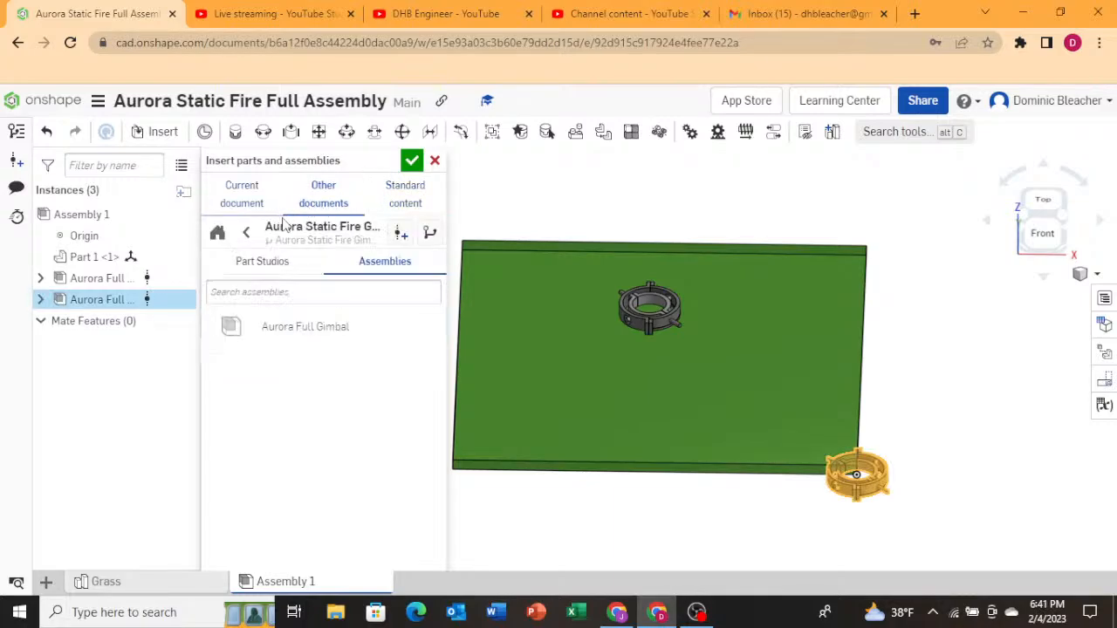
pyautogui.click(246, 232)
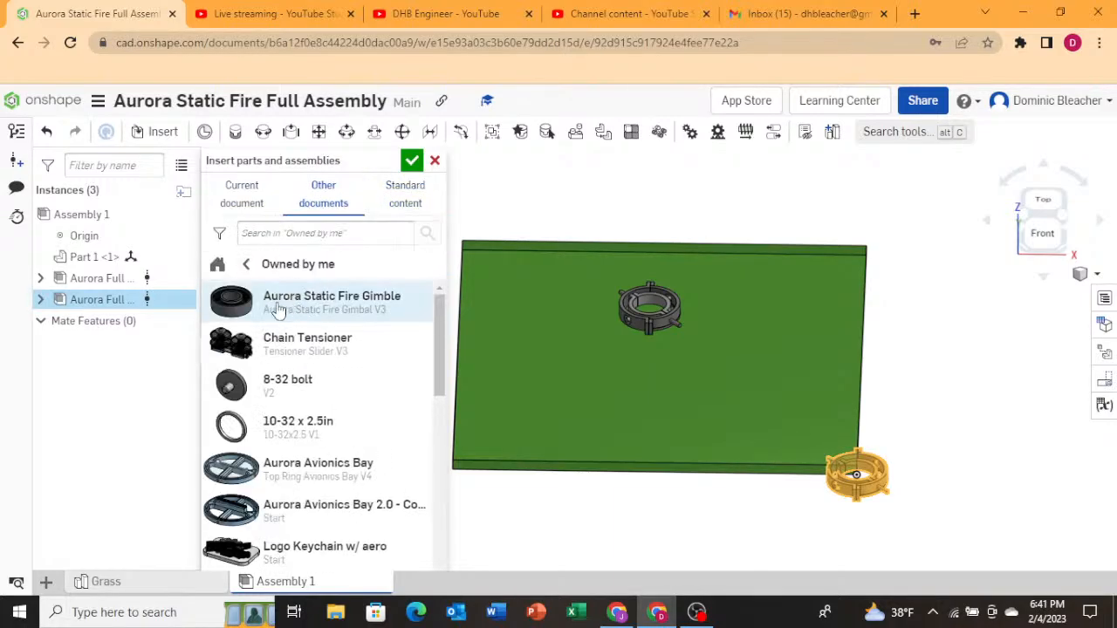
pyautogui.scroll(-5, 286, 349)
pyautogui.scroll(-3, 284, 349)
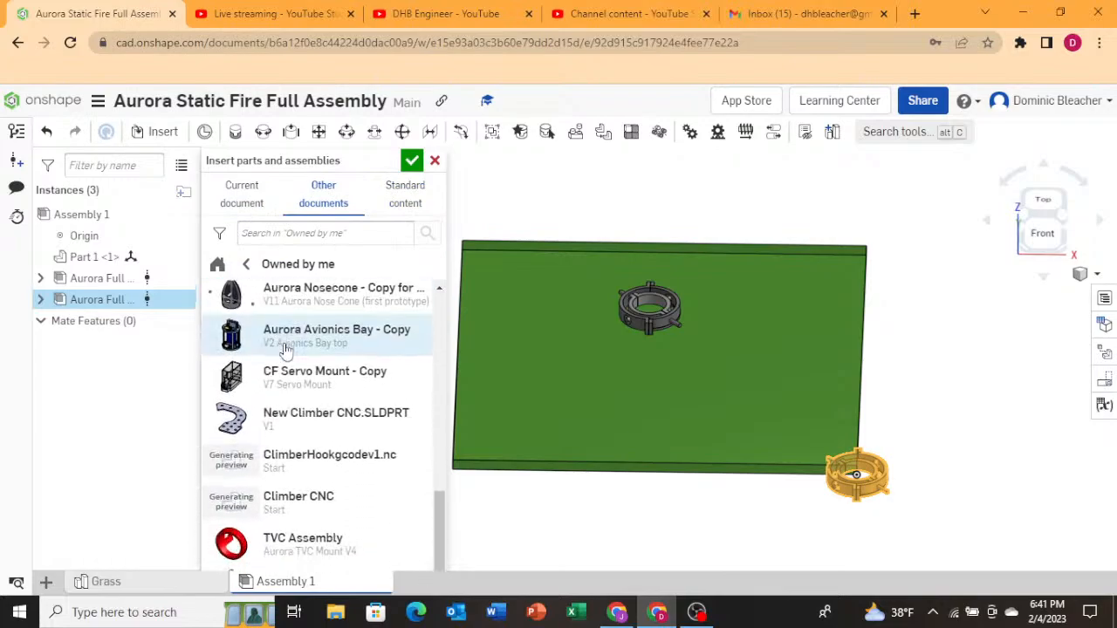
pyautogui.click(413, 161)
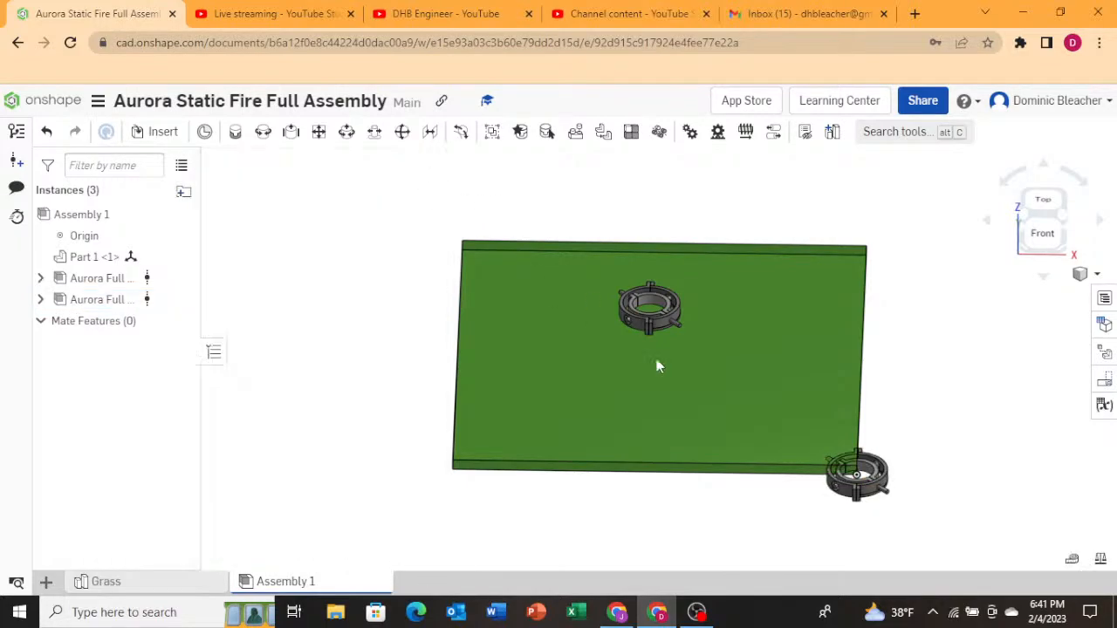
pyautogui.click(47, 132)
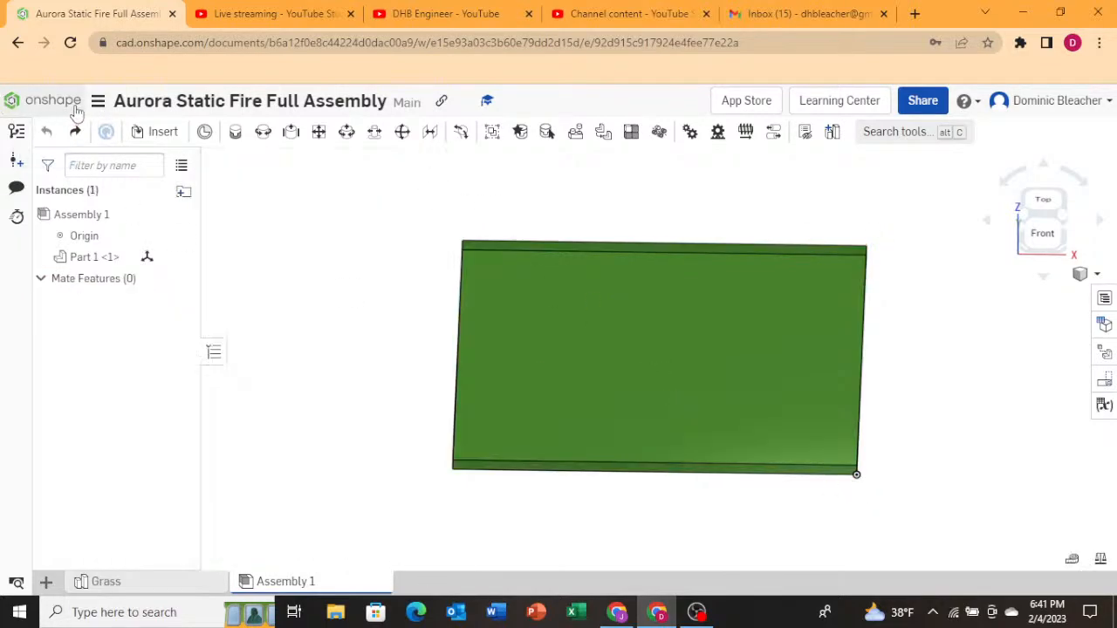
# Return to the documents list and open the Aurora Static Fire Gimble document.
pyautogui.click(42, 103)
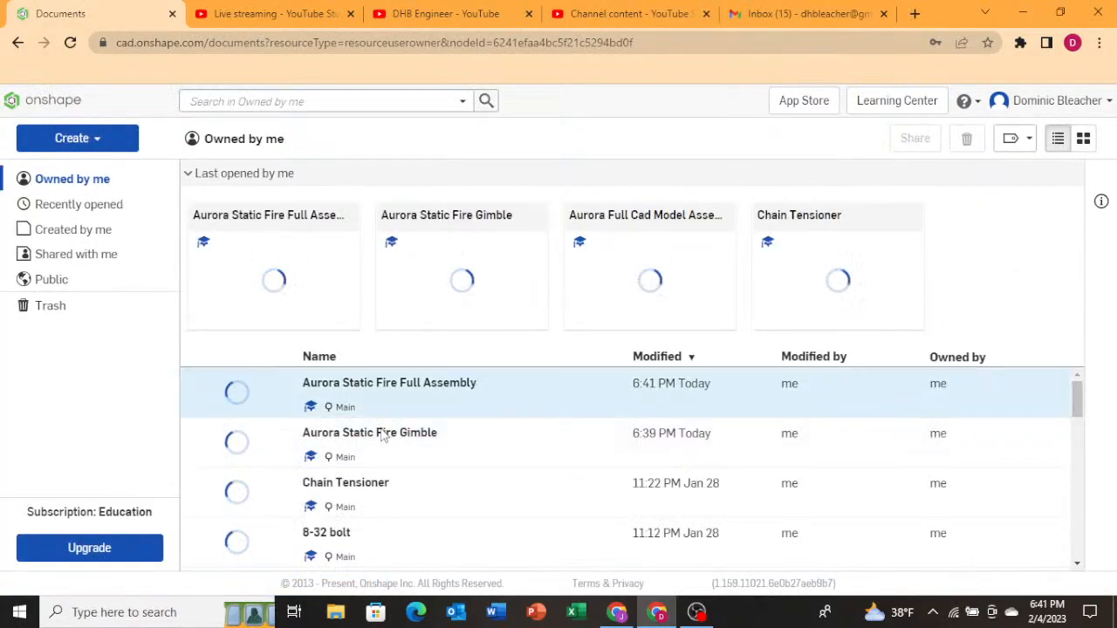
pyautogui.click(355, 450)
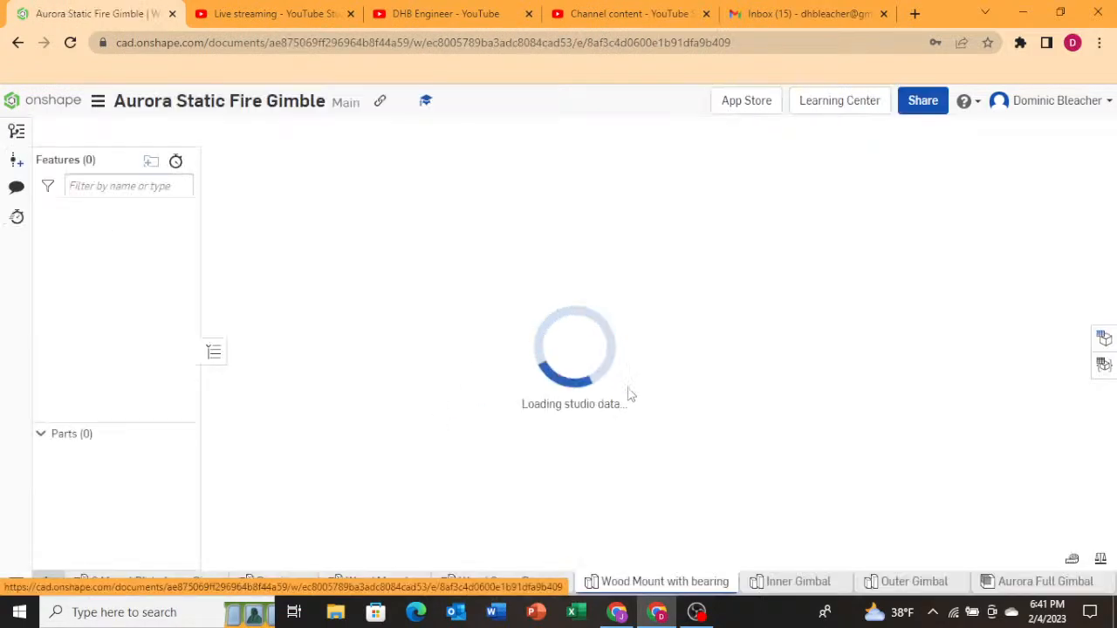
pyautogui.rightClick(653, 583)
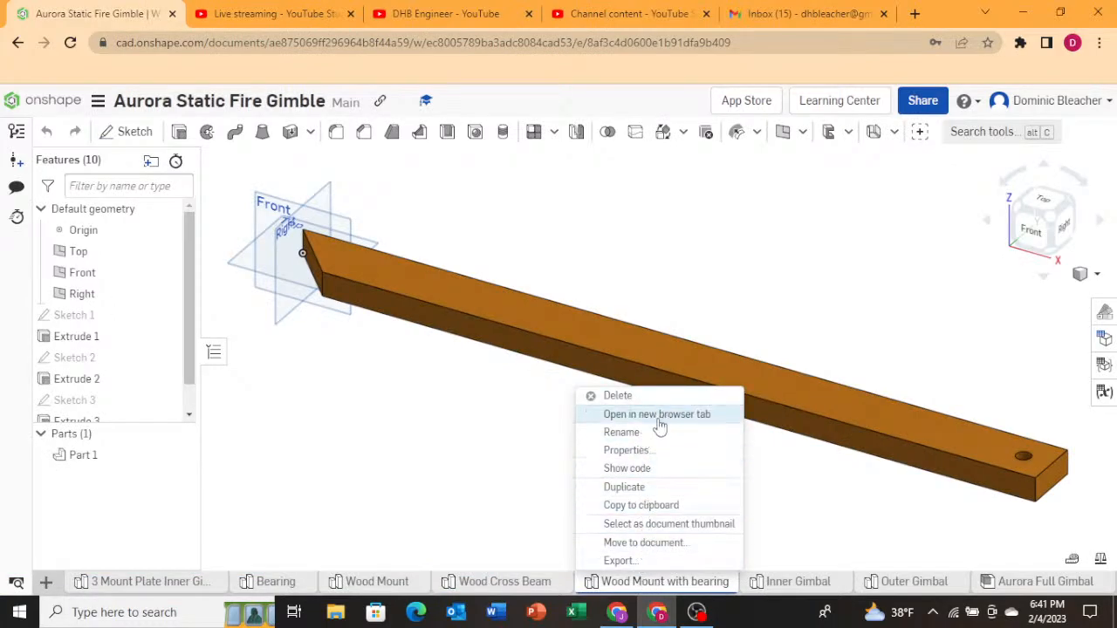
pyautogui.click(659, 546)
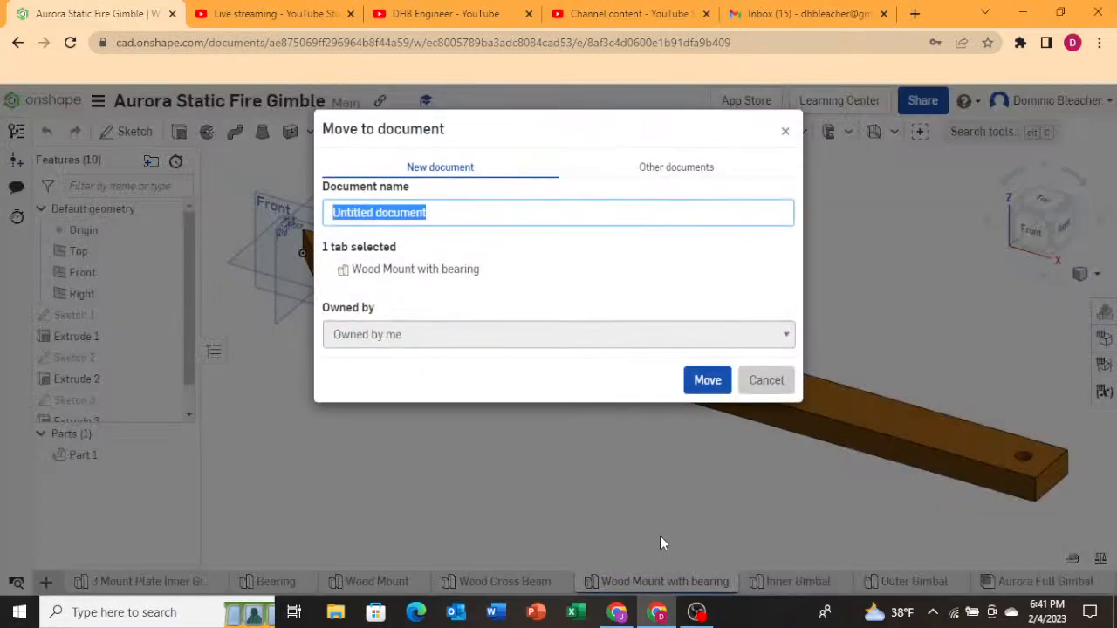
pyautogui.click(762, 380)
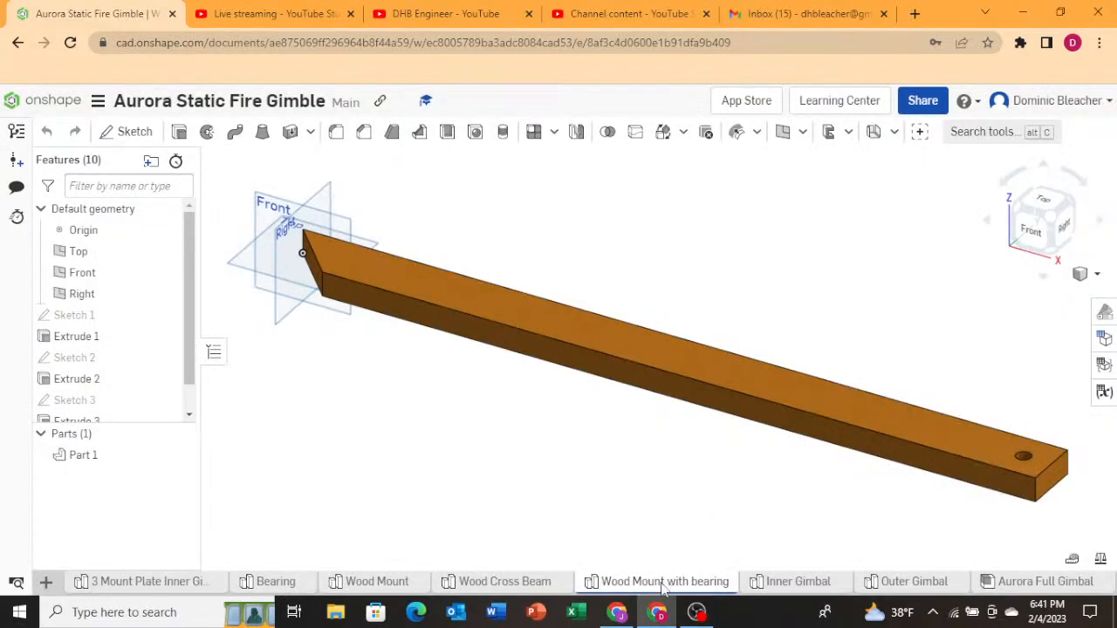
# Create a new version of the gimble document named "Wood Mount With Bearing V1".
pyautogui.rightClick(661, 590)
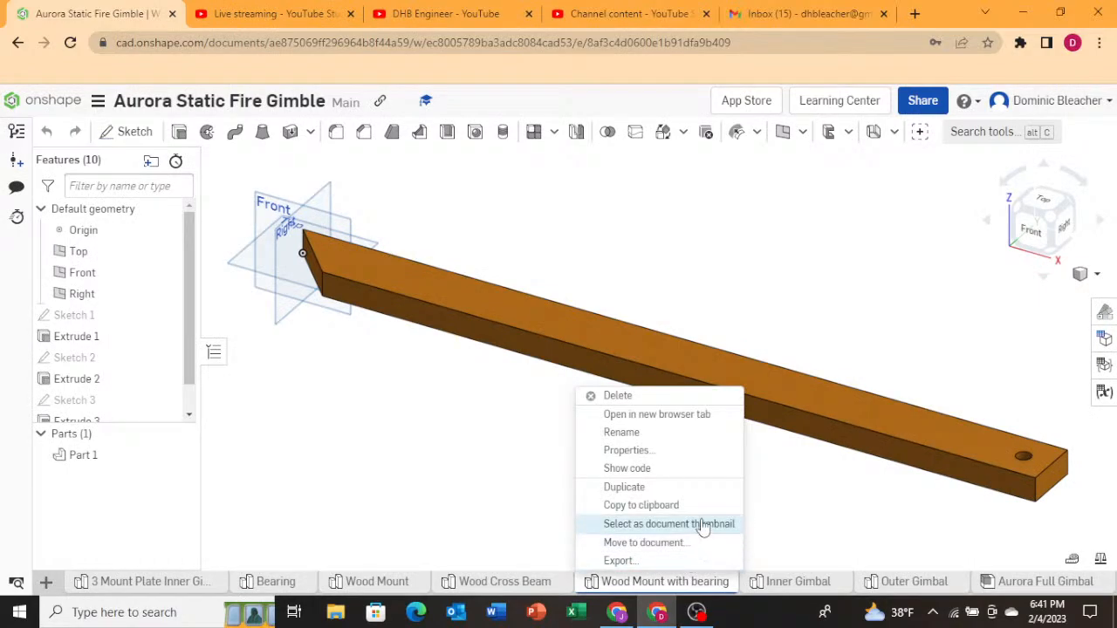
pyautogui.click(627, 583)
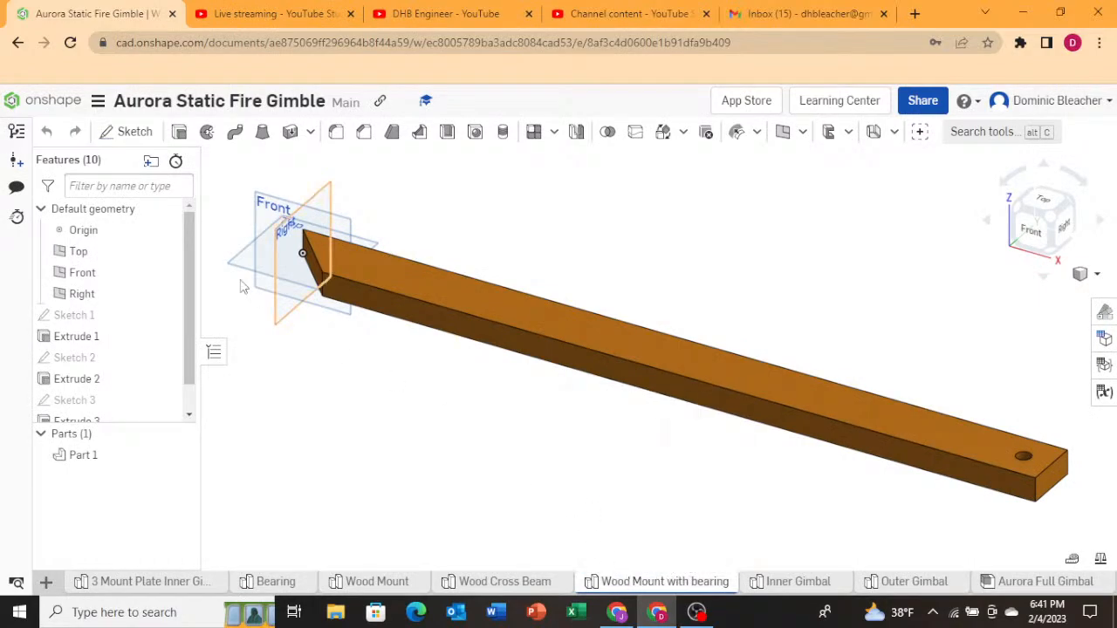
pyautogui.click(15, 162)
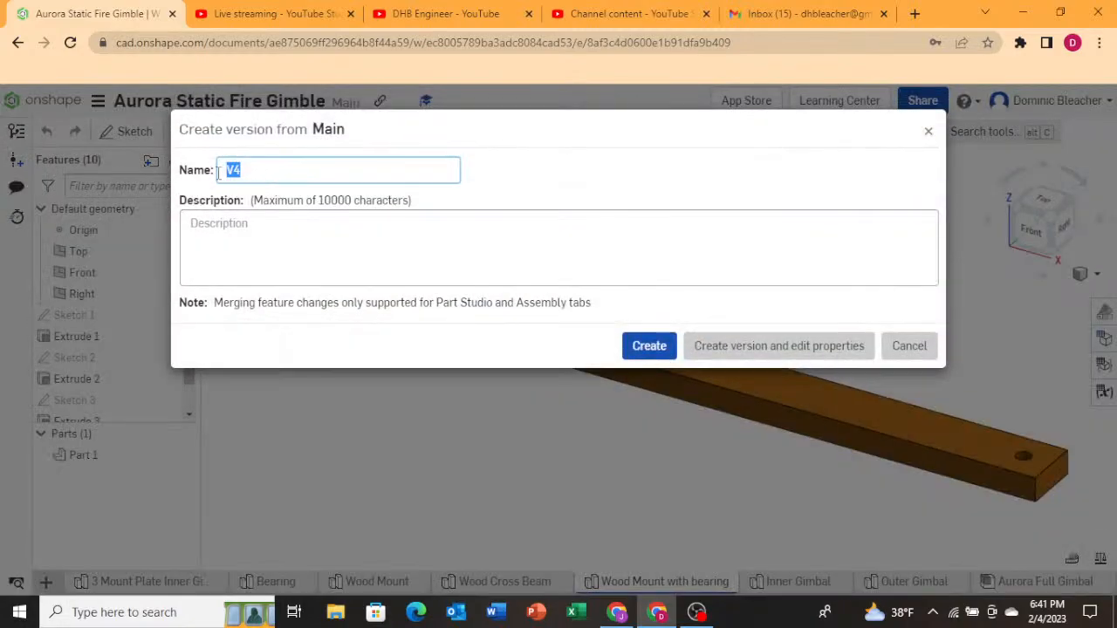
pyautogui.press('BackSpace')
pyautogui.press('BackSpace')
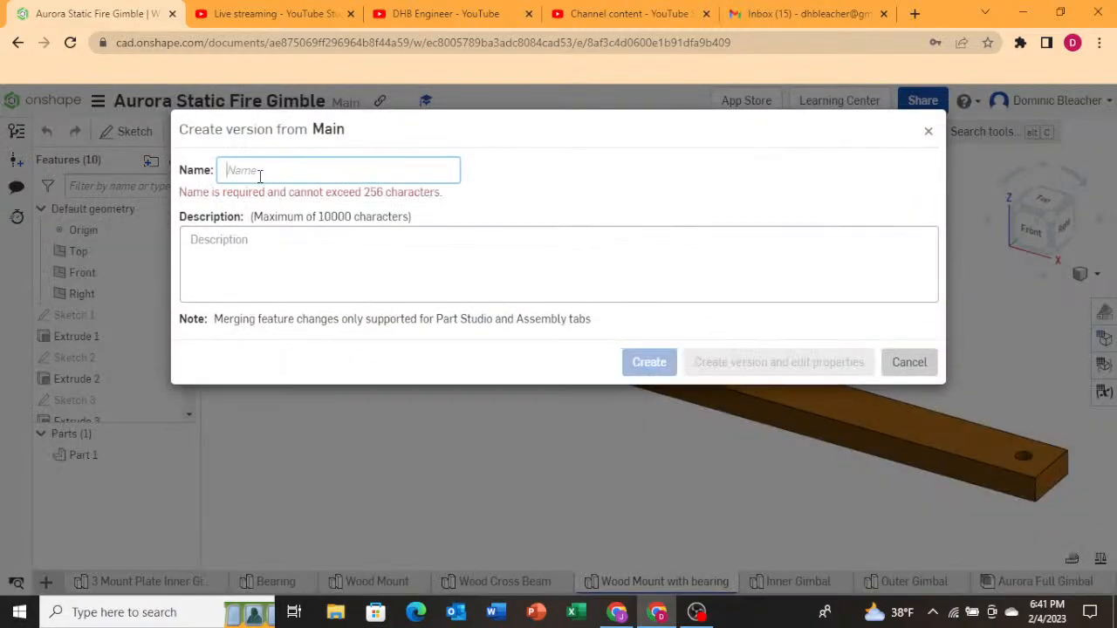
pyautogui.write('Wood Mount With Bearing V1')
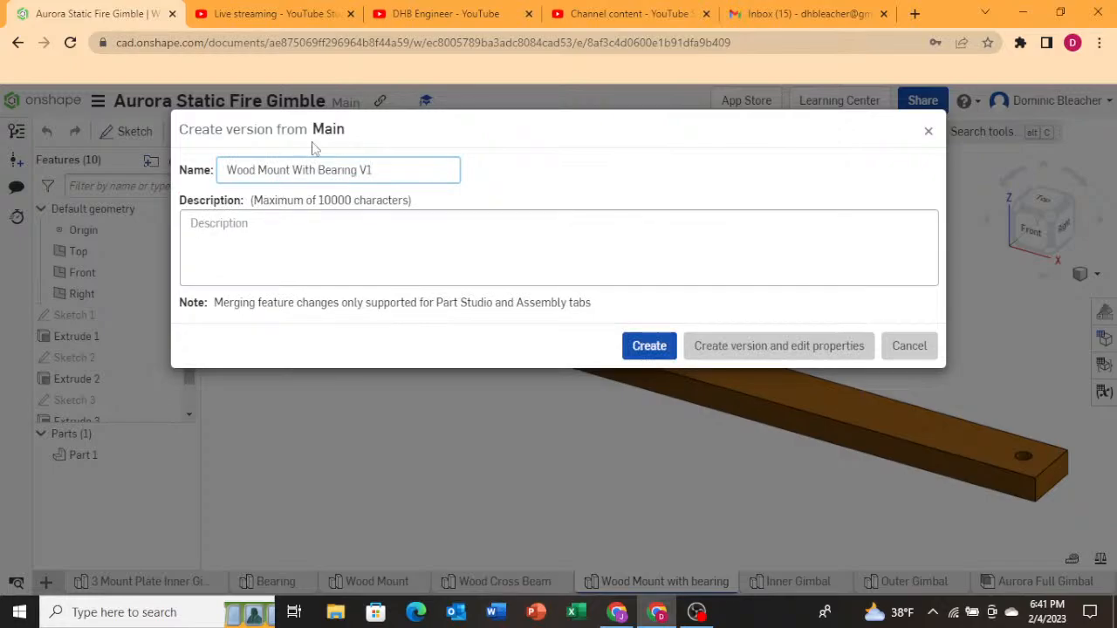
pyautogui.click(649, 347)
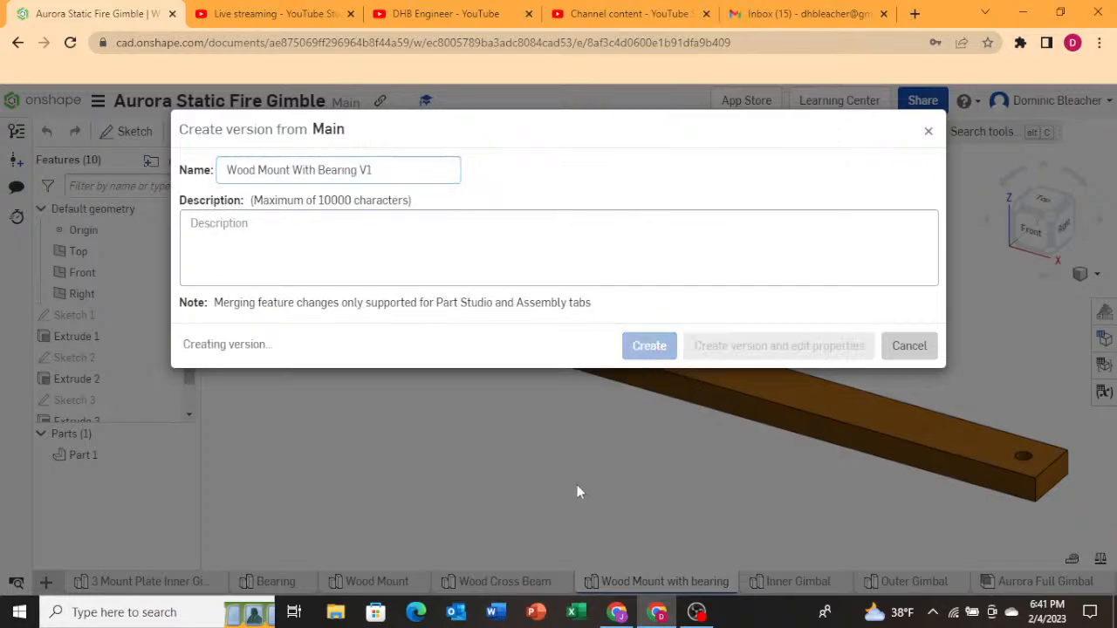
# Switch to the Wood Cross Beam tab and create a new version named "Wood Cross Beam V1".
pyautogui.rightClick(501, 586)
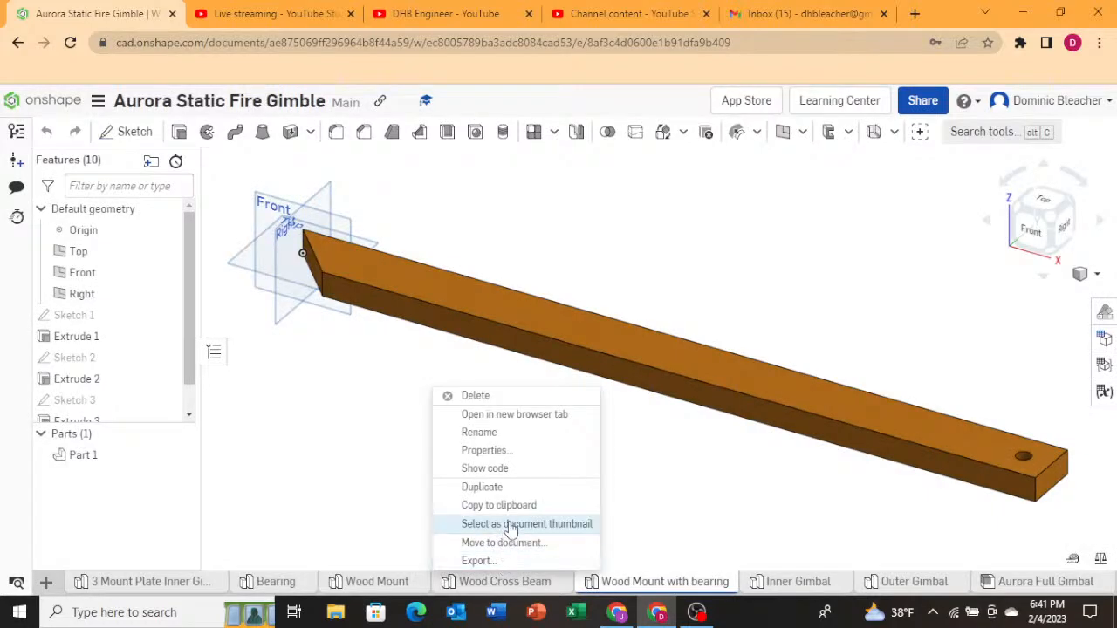
pyautogui.click(461, 582)
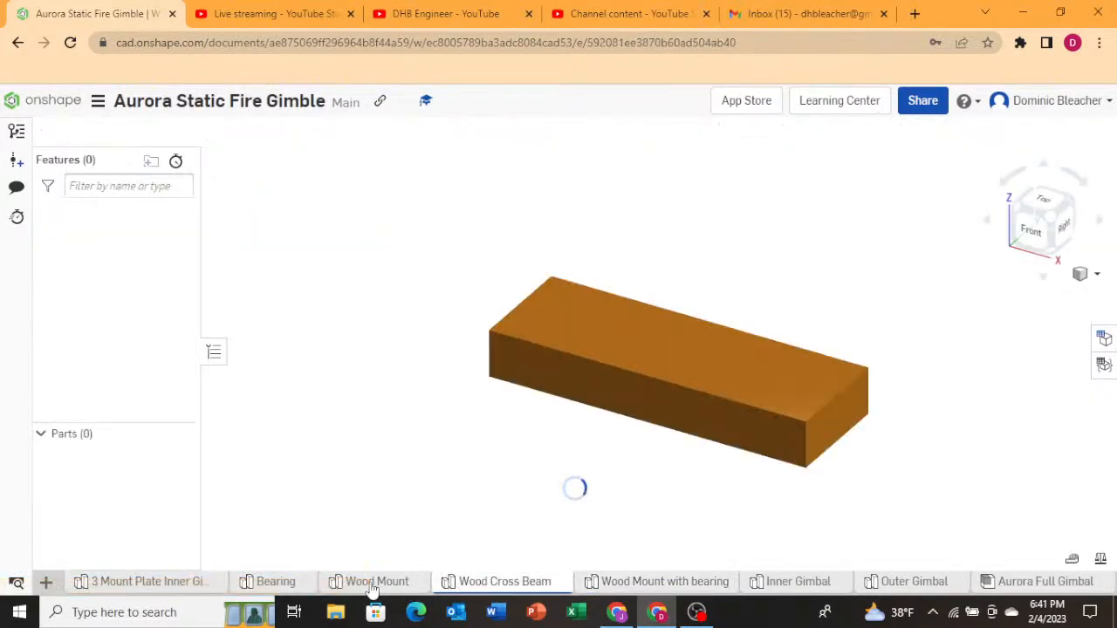
pyautogui.rightClick(462, 585)
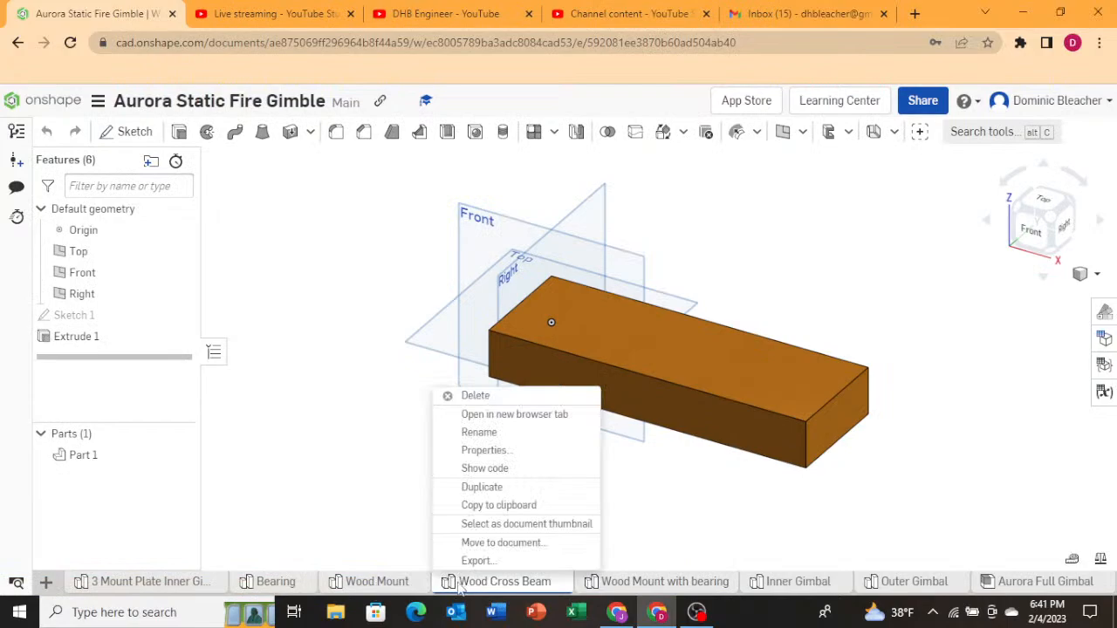
pyautogui.click(482, 432)
pyautogui.rightClick(500, 591)
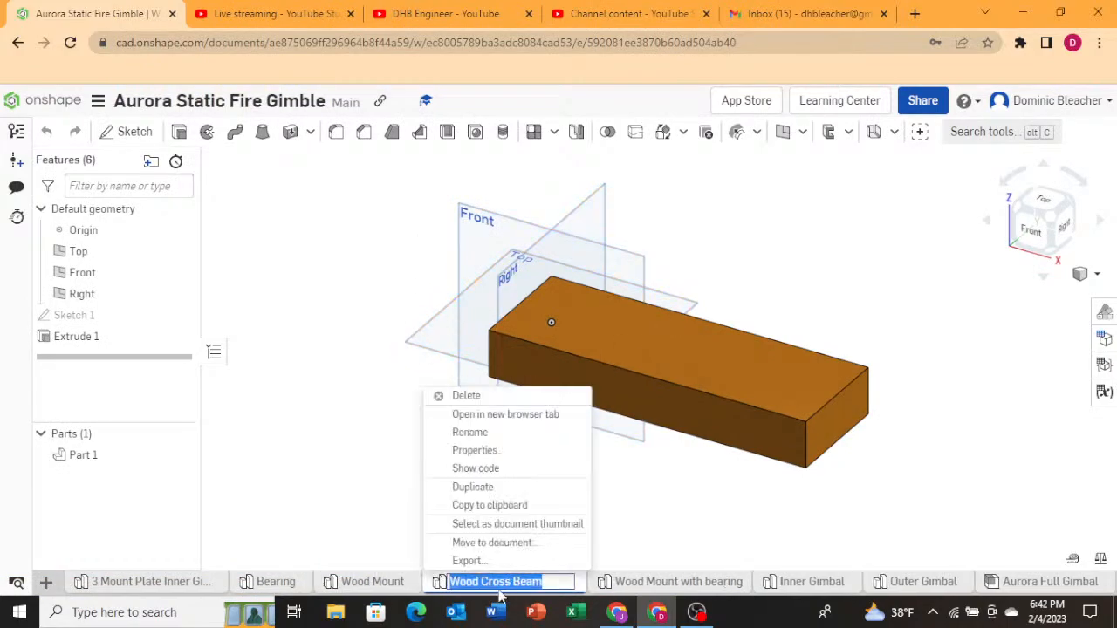
pyautogui.press('Escape')
pyautogui.click(16, 160)
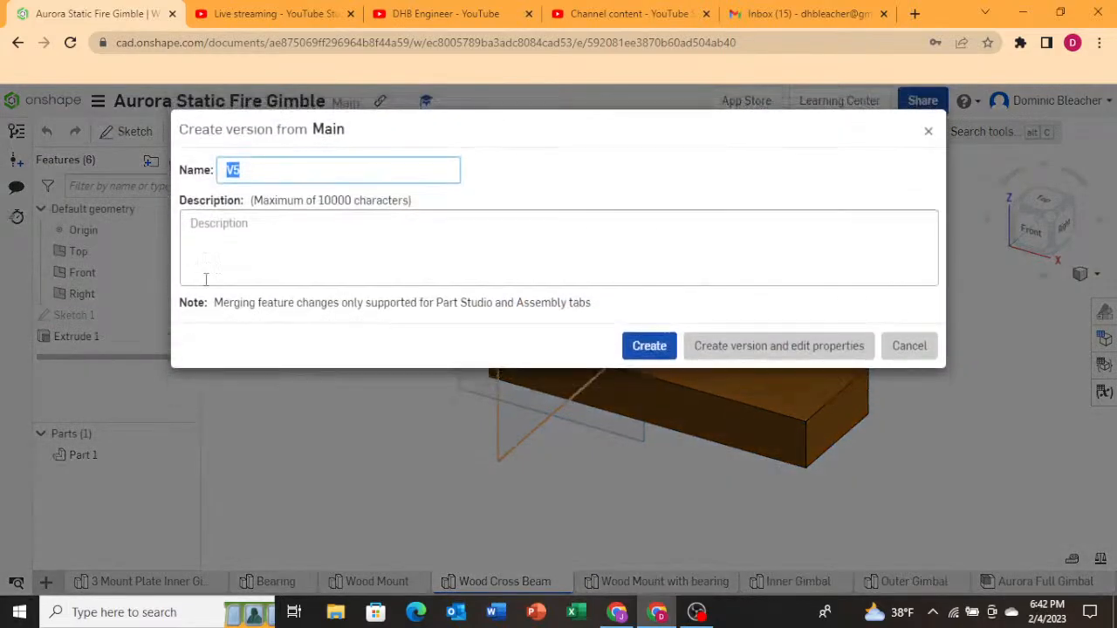
pyautogui.write('Wood Cross Beam V1')
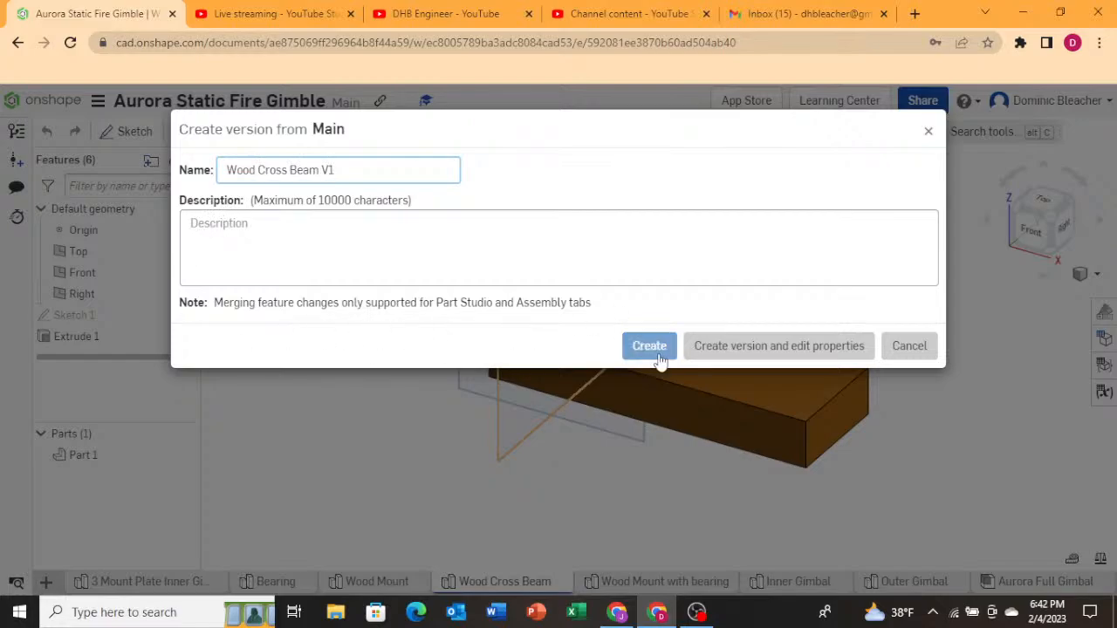
pyautogui.click(656, 351)
# Switch to the Wood Mount tab and create a new version named "Wood Mount V1".
pyautogui.rightClick(406, 587)
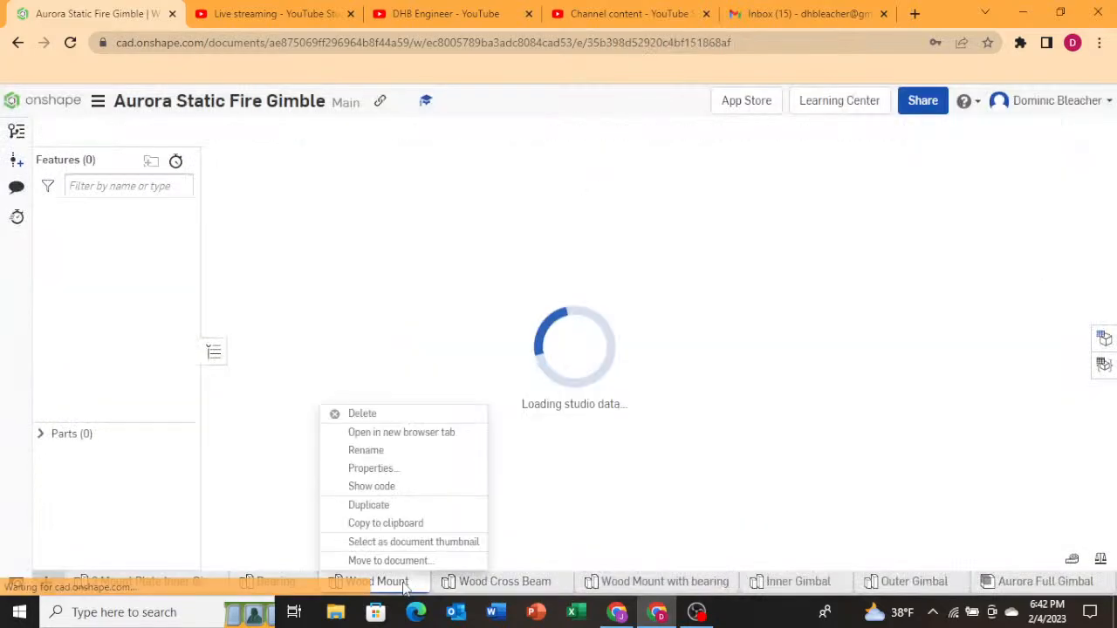
pyautogui.click(258, 379)
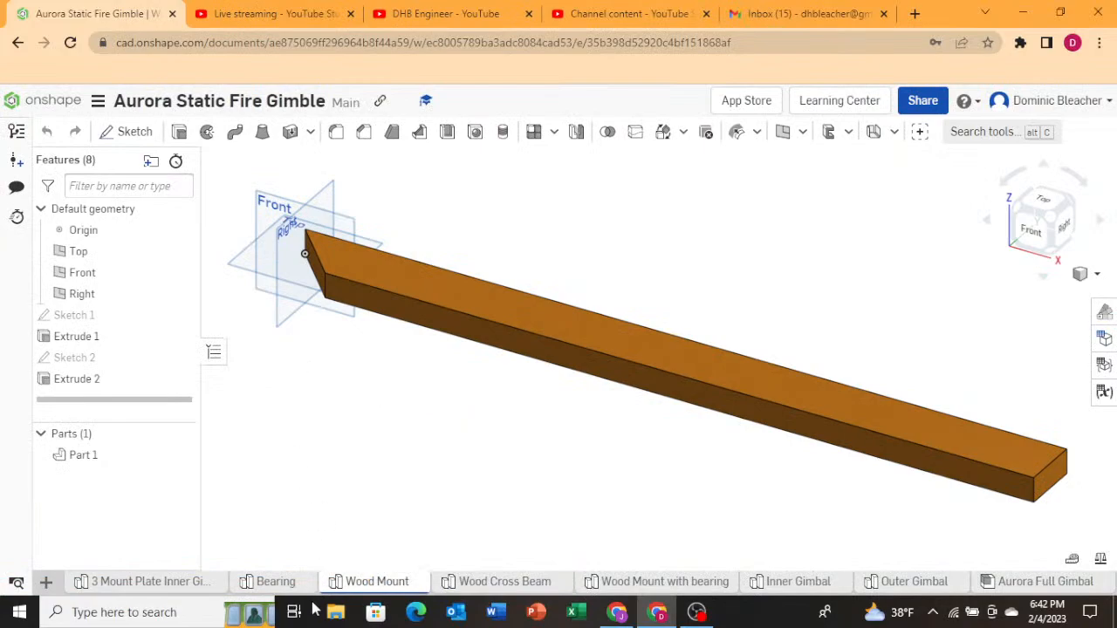
pyautogui.rightClick(351, 569)
pyautogui.rightClick(350, 580)
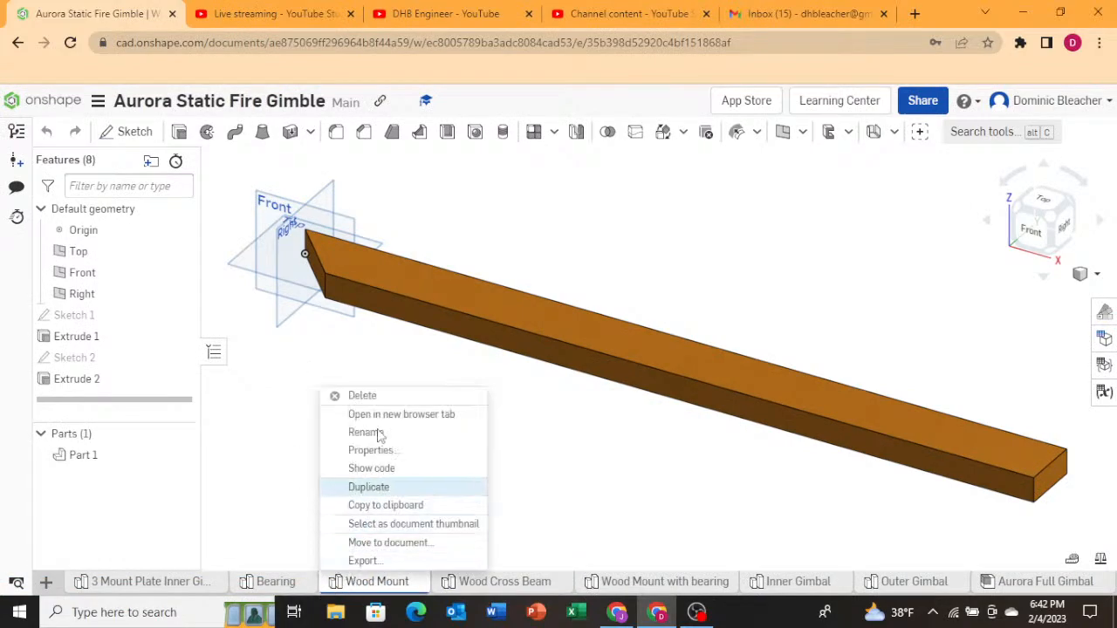
pyautogui.click(15, 167)
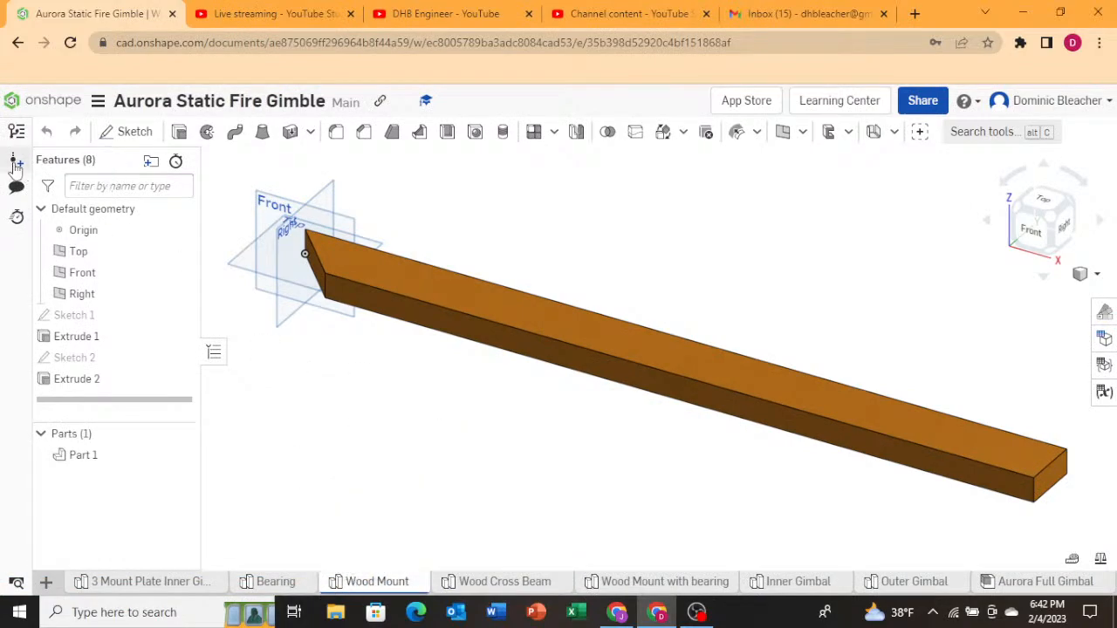
pyautogui.click(15, 167)
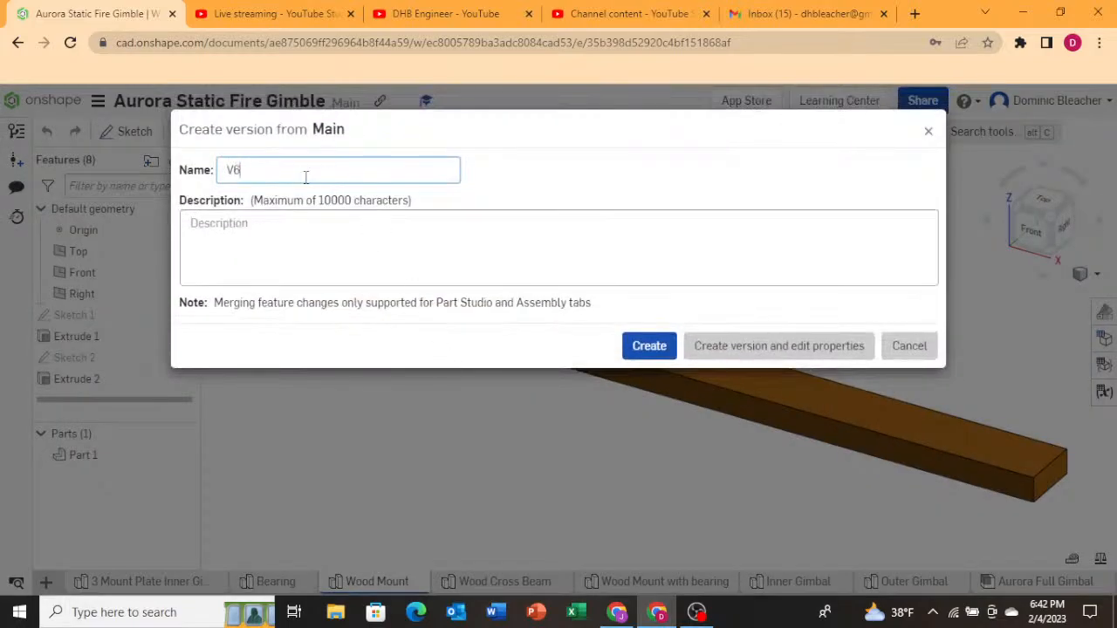
pyautogui.press('BackSpace')
pyautogui.write('Wood Mount V1')
pyautogui.click(655, 348)
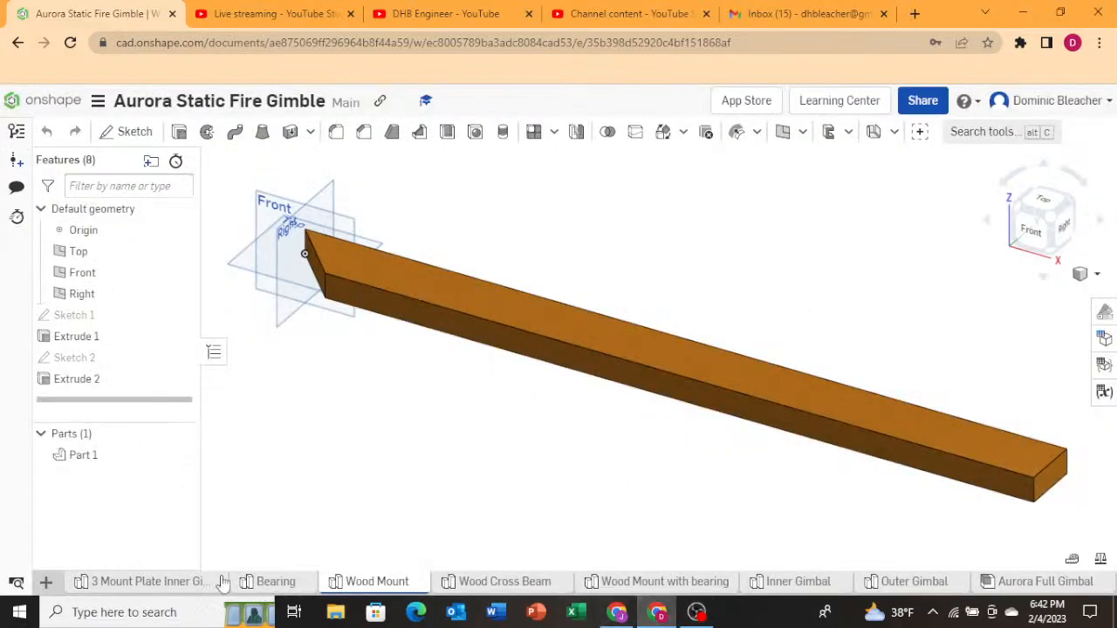
# Return to the documents list and open the Aurora Static Fire Full Assembly document.
pyautogui.click(667, 582)
pyautogui.click(953, 583)
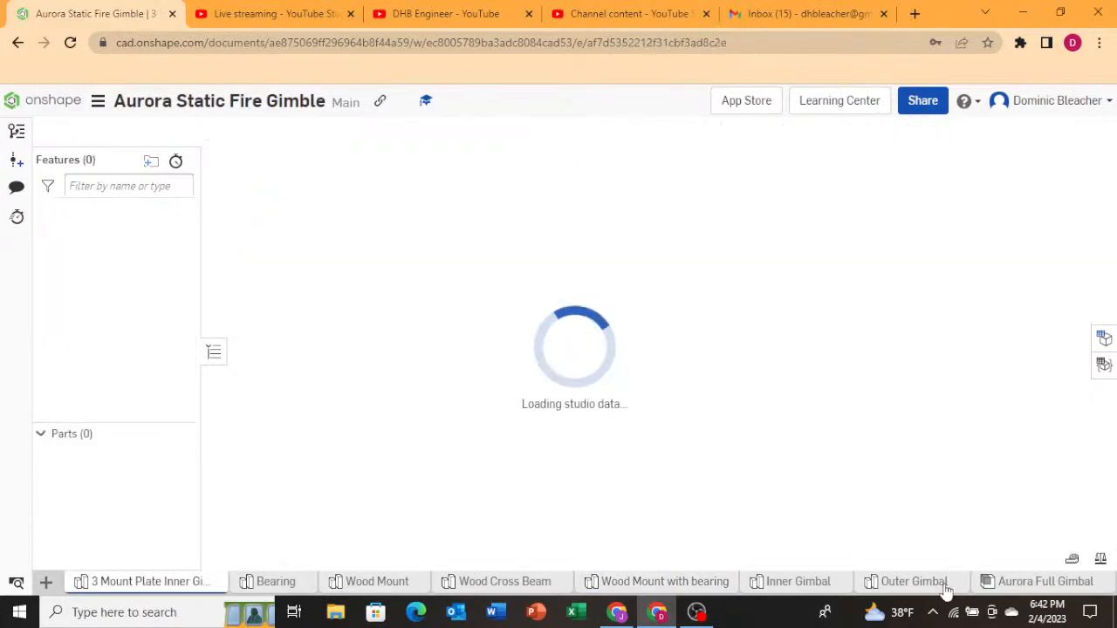
pyautogui.click(1015, 585)
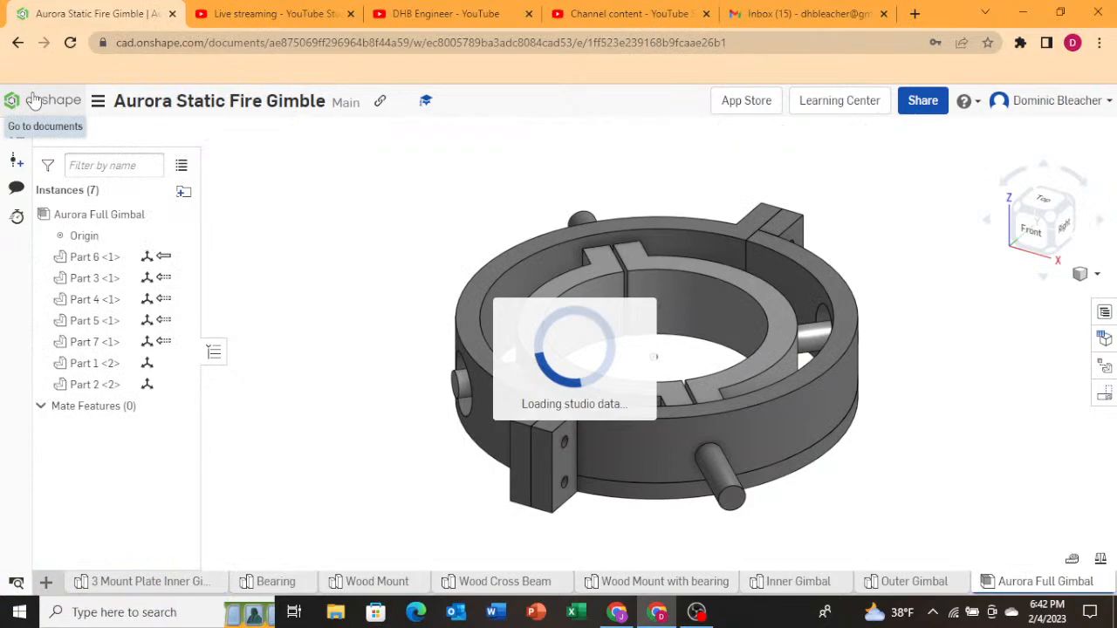
pyautogui.click(33, 98)
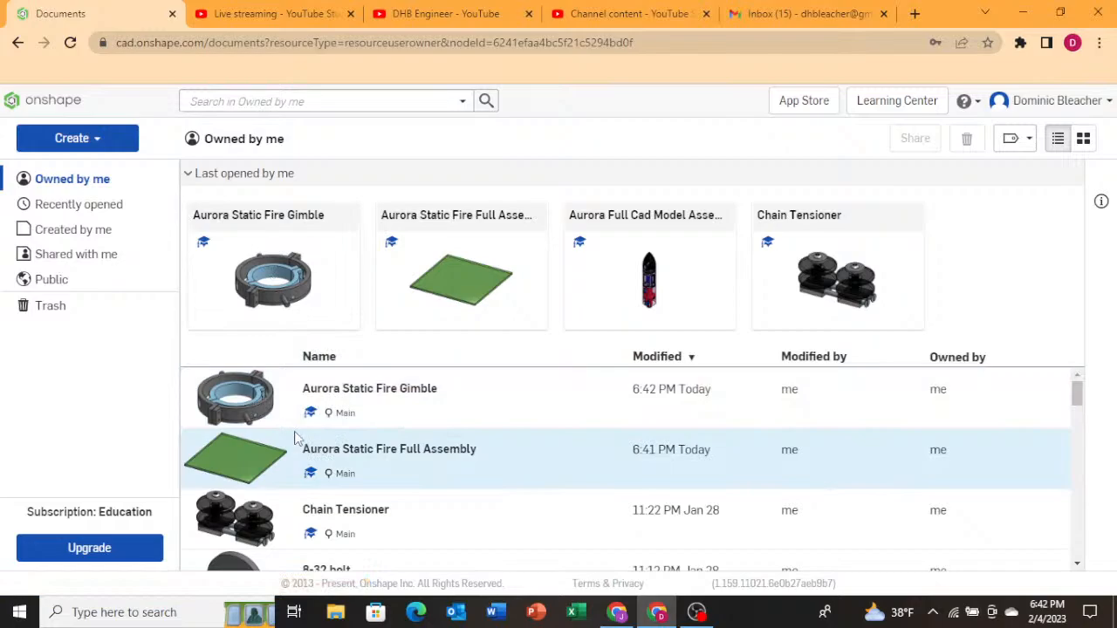
pyautogui.click(366, 449)
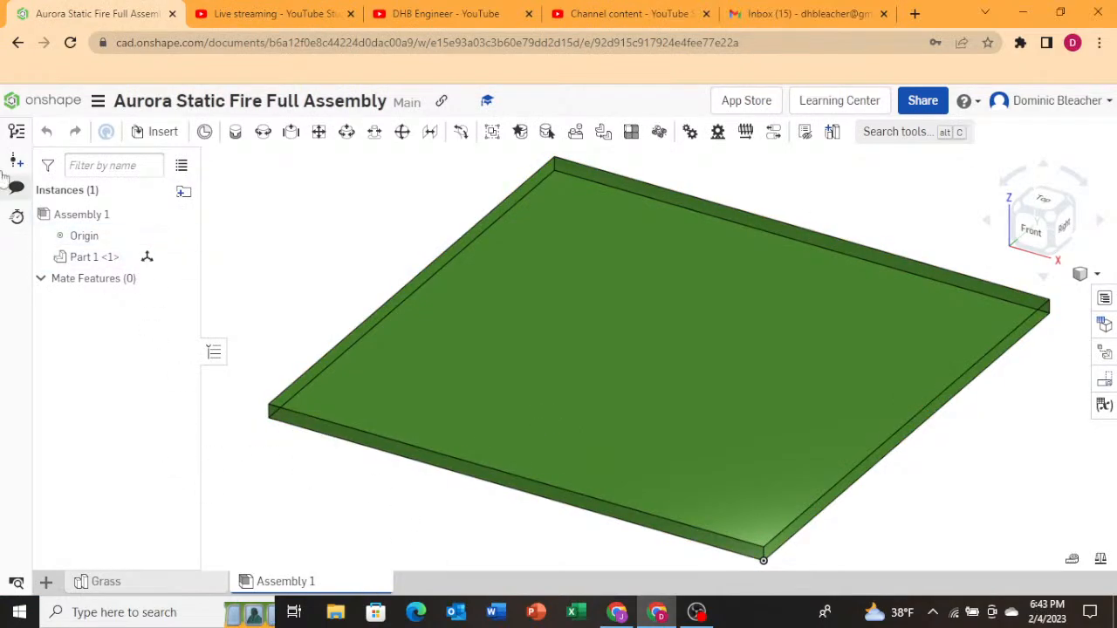
# Open the insert dialog and browse the current and other documents for the versioned gimble components.
pyautogui.click(155, 132)
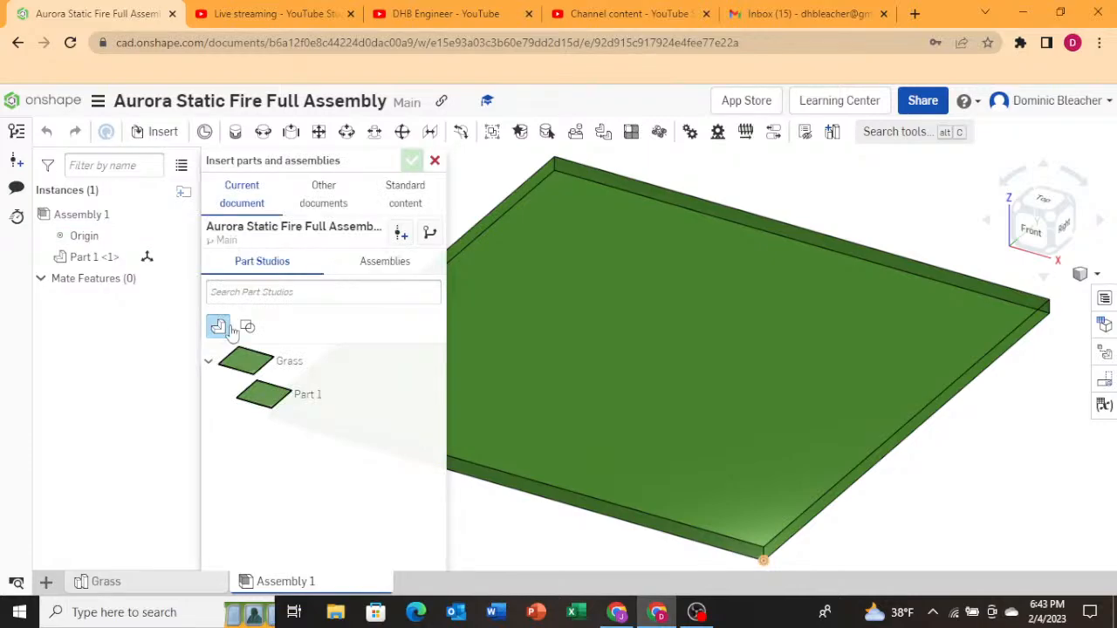
pyautogui.click(323, 194)
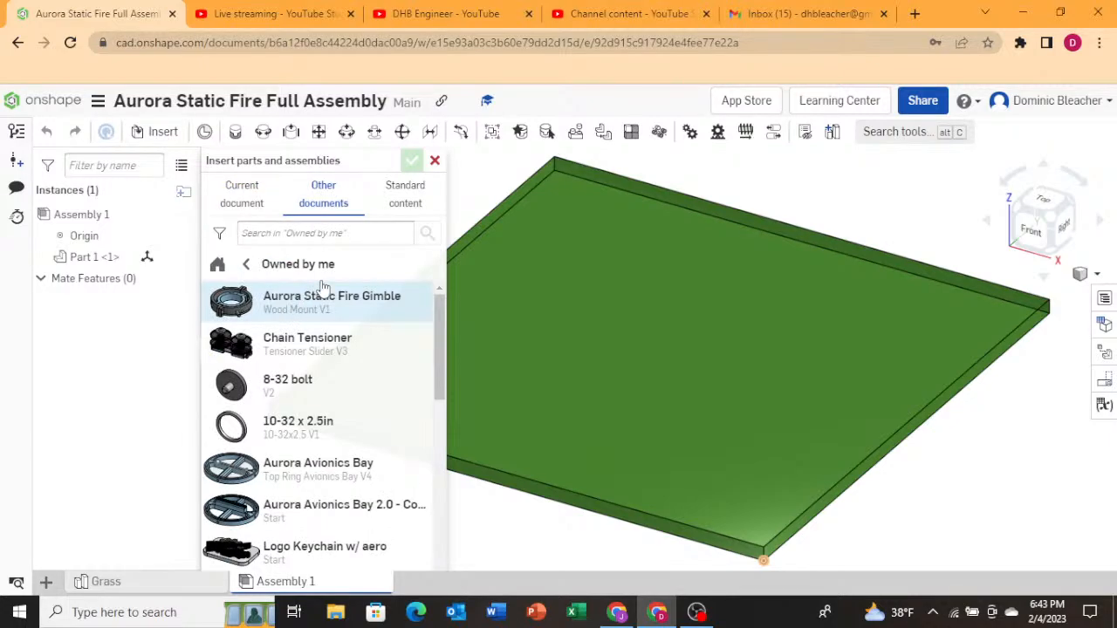
pyautogui.click(384, 199)
pyautogui.click(316, 197)
pyautogui.click(234, 201)
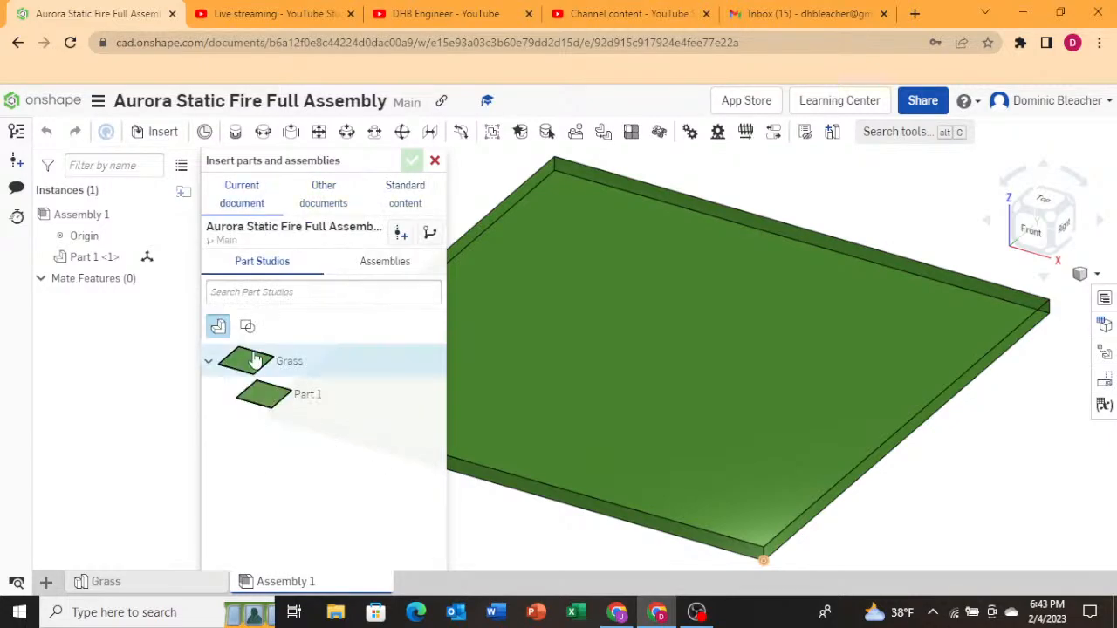
pyautogui.click(367, 271)
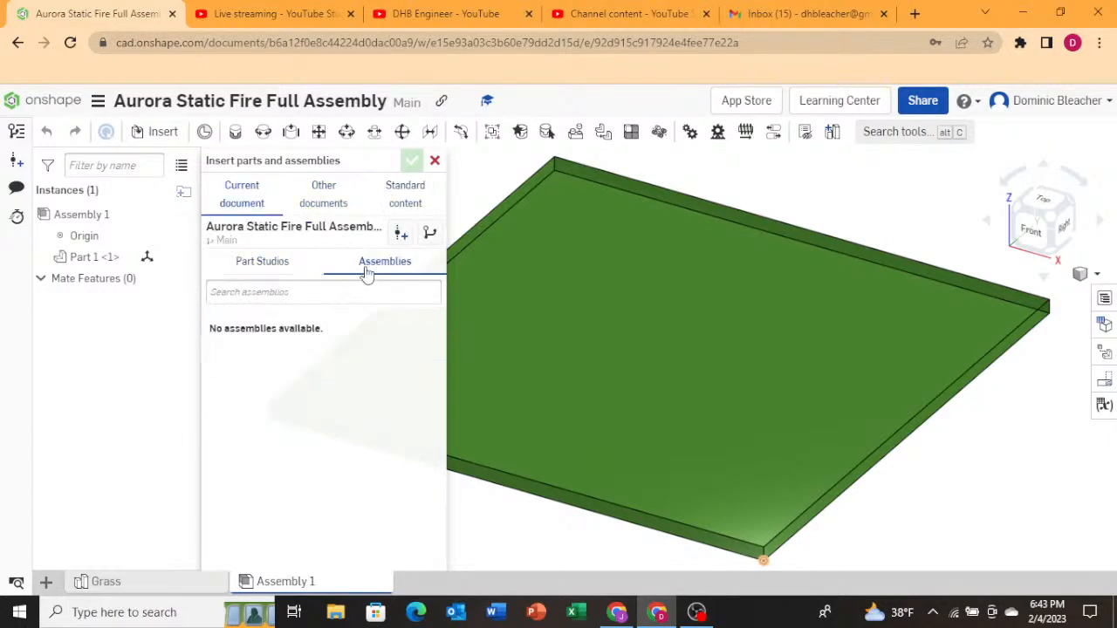
pyautogui.click(293, 262)
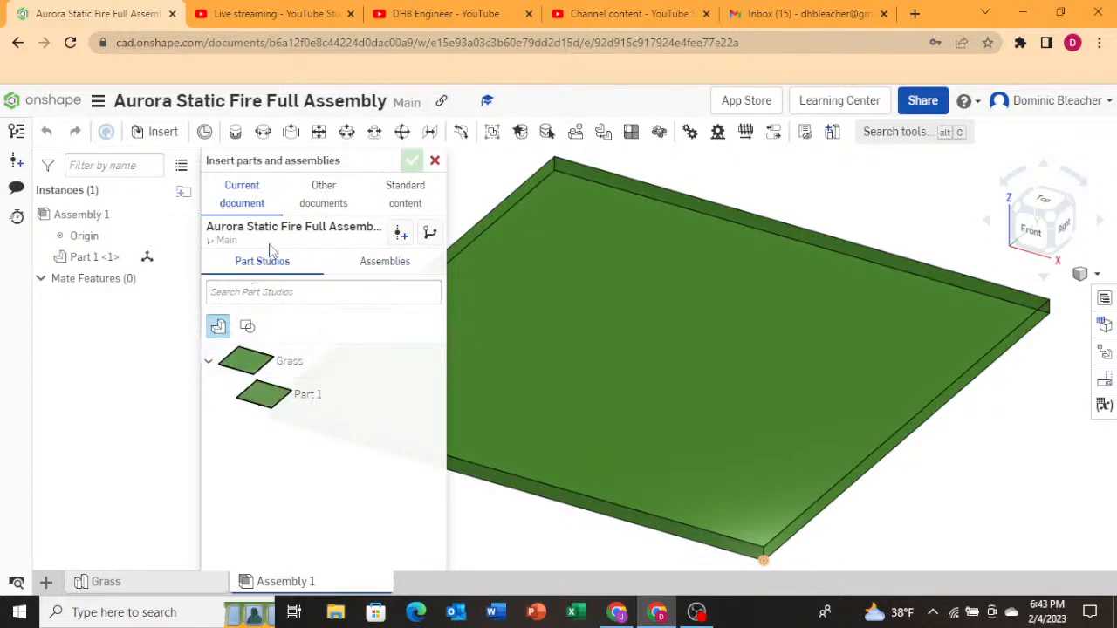
pyautogui.click(323, 194)
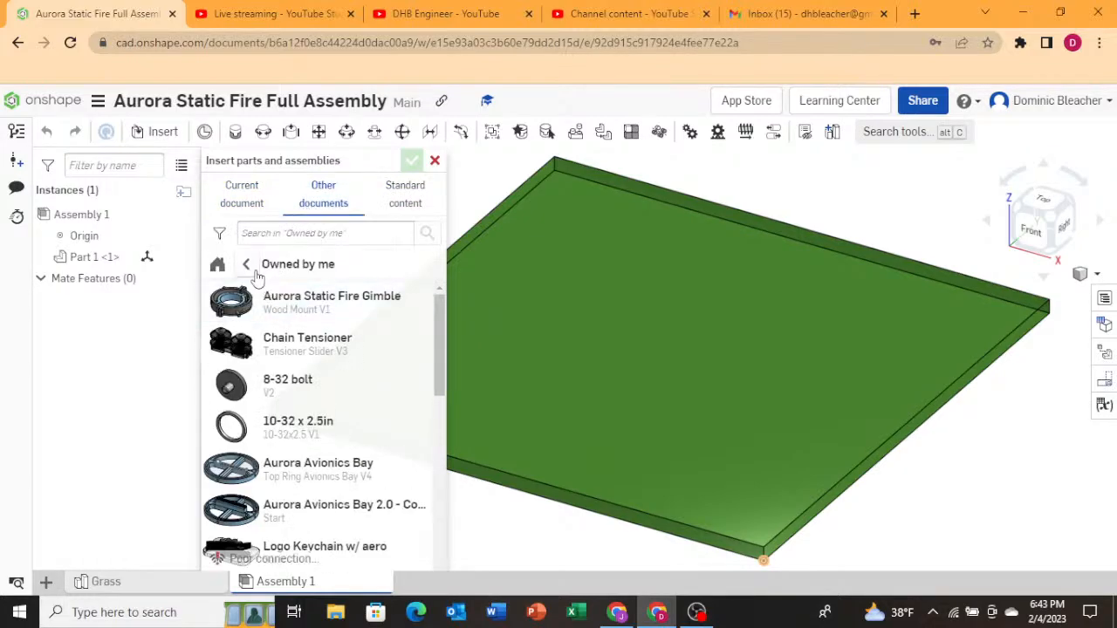
pyautogui.click(291, 305)
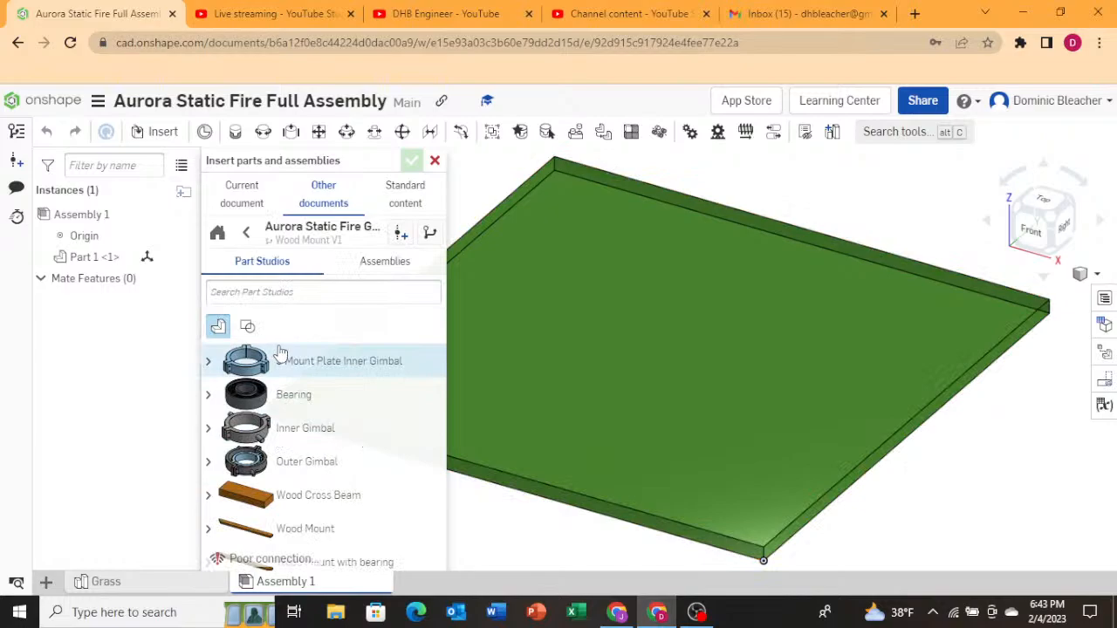
pyautogui.click(246, 236)
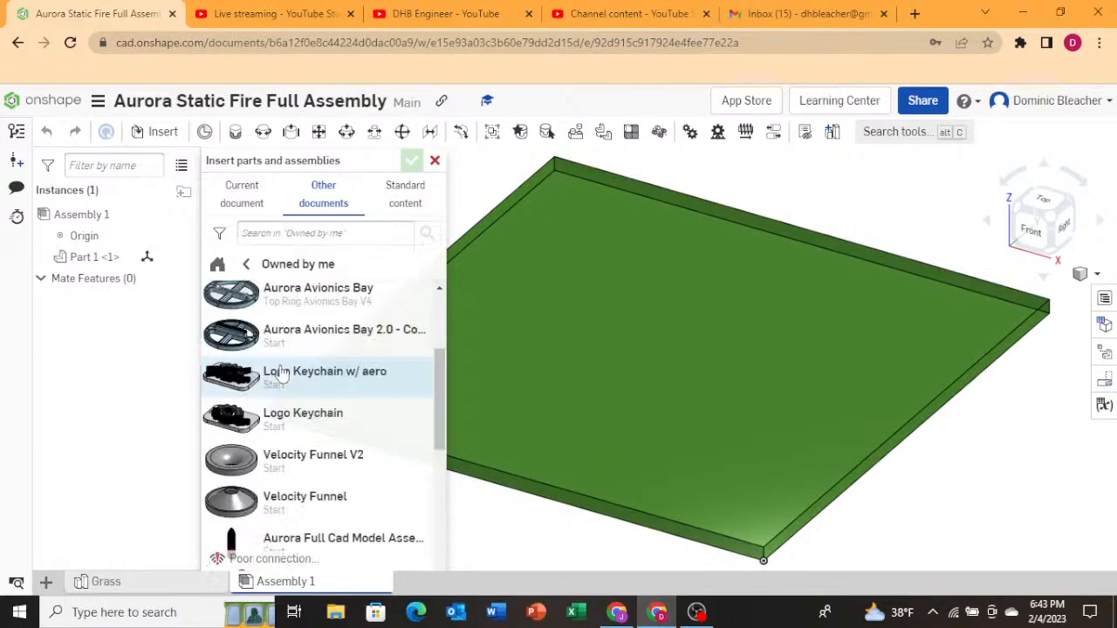
pyautogui.click(312, 543)
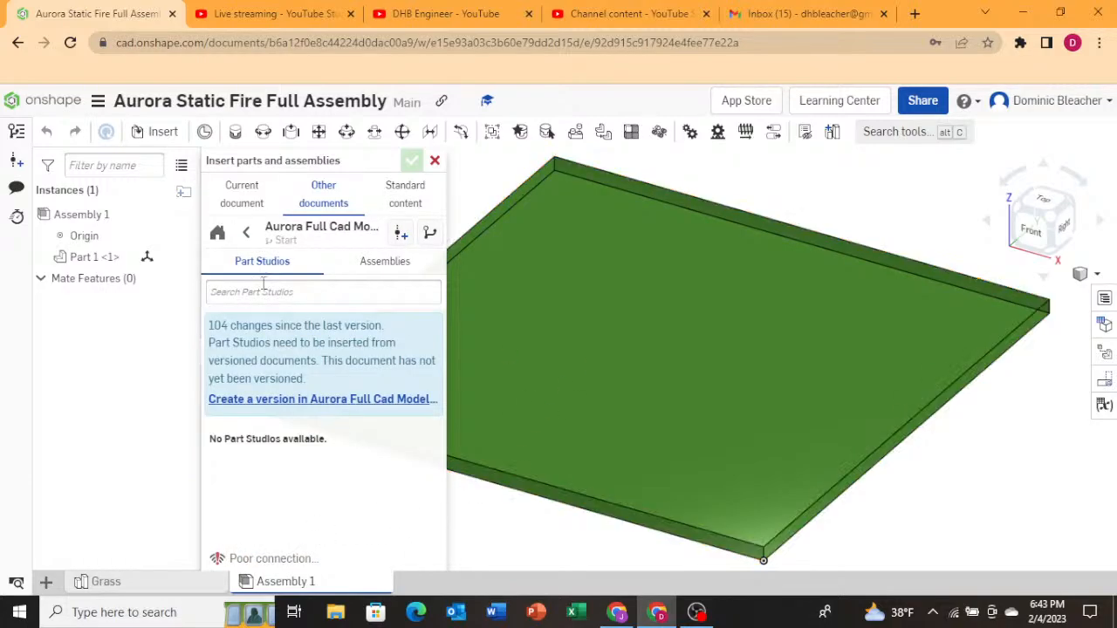
pyautogui.click(248, 236)
# Insert a Wood Mount from the Aurora Static Fire Gimble document and place it on the grass.
pyautogui.click(284, 310)
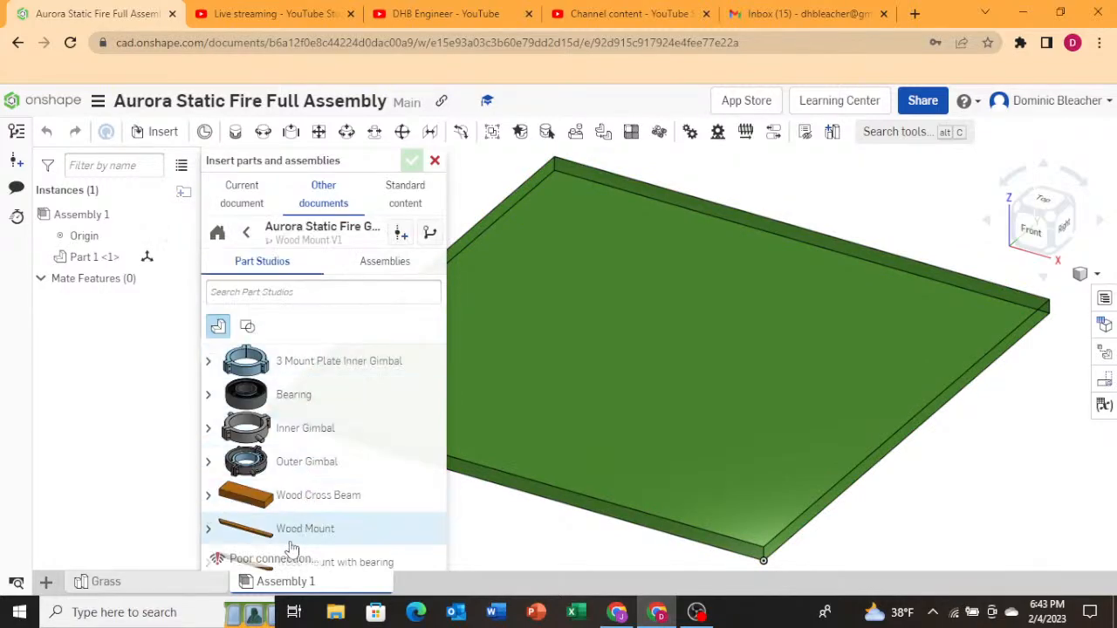
pyautogui.moveTo(290, 543); pyautogui.dragTo(605, 396)
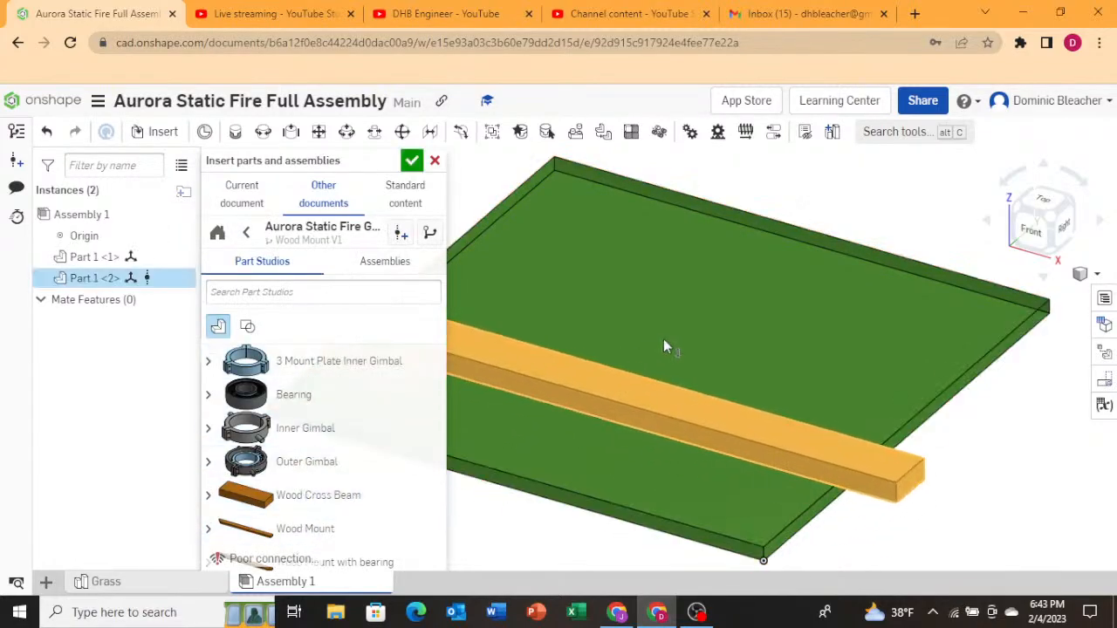
pyautogui.moveTo(664, 347); pyautogui.dragTo(839, 366)
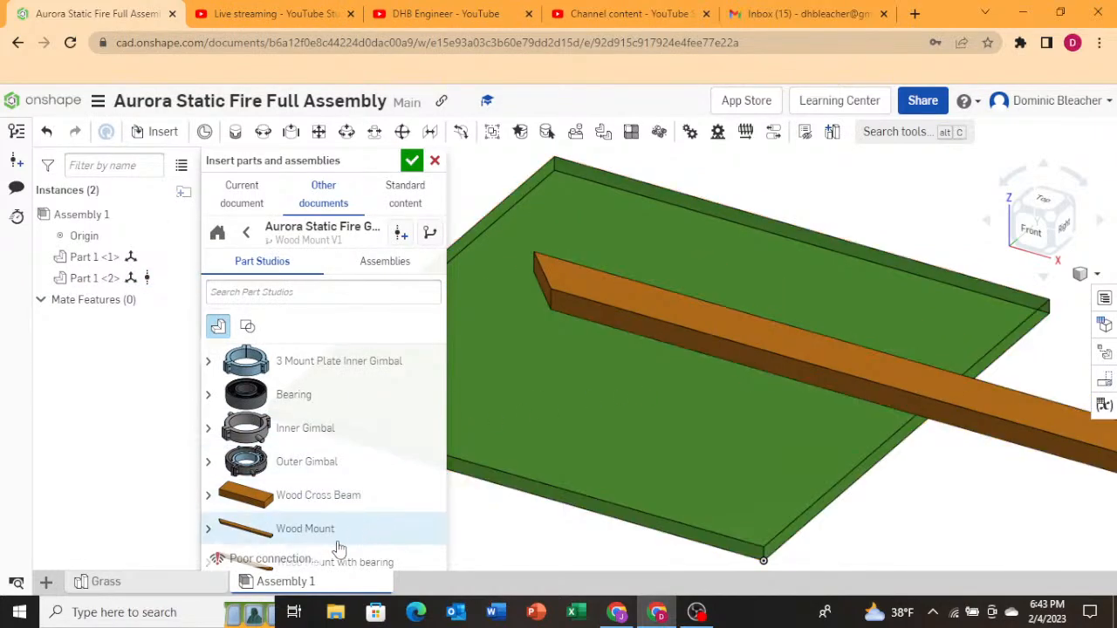
# Place a second Wood Mount and two Wood Cross Beams on the grass.
pyautogui.moveTo(337, 543); pyautogui.dragTo(665, 491)
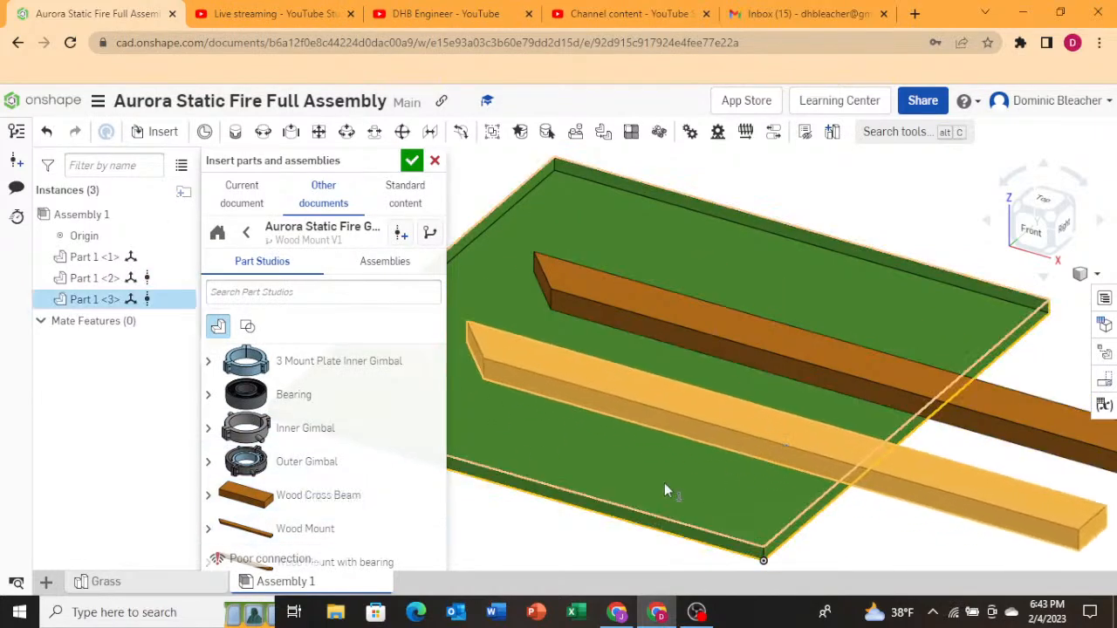
pyautogui.moveTo(337, 509); pyautogui.dragTo(681, 252)
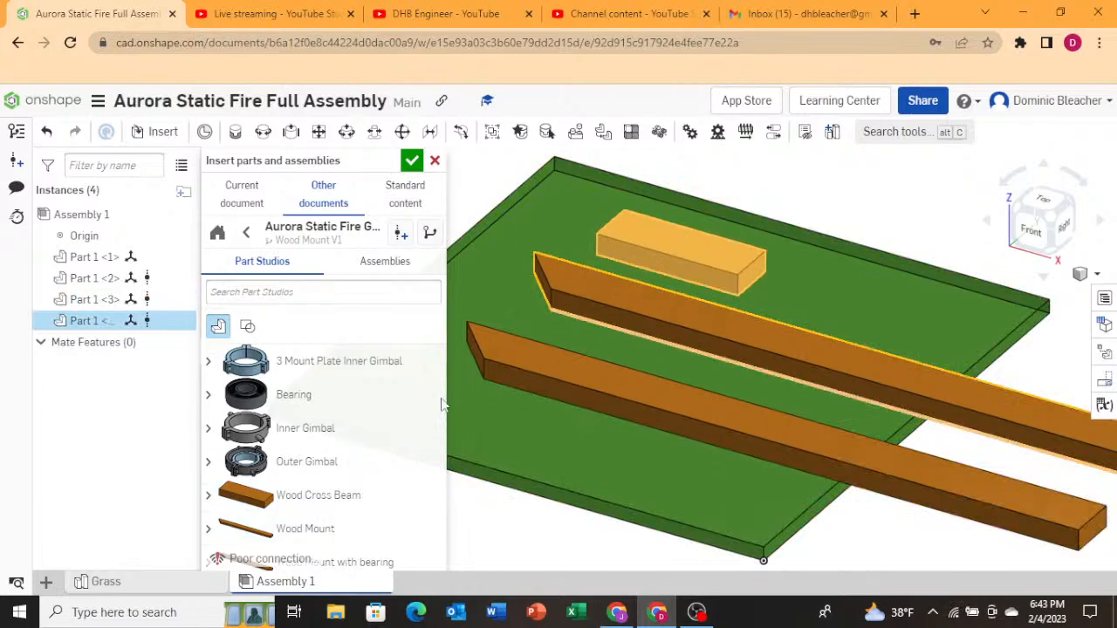
pyautogui.moveTo(294, 495); pyautogui.dragTo(898, 302)
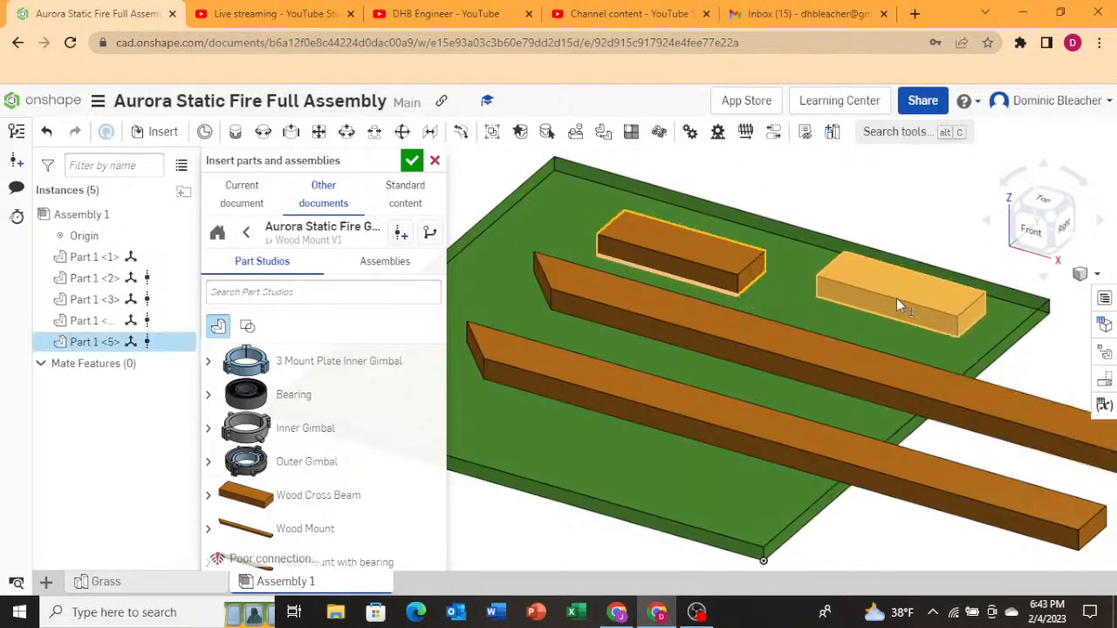
# Insert two Wood Mount with bearing parts from the Aurora Static Fire Gimble document, place them on the grass, and close the dialog.
pyautogui.scroll(-1, 460, 453)
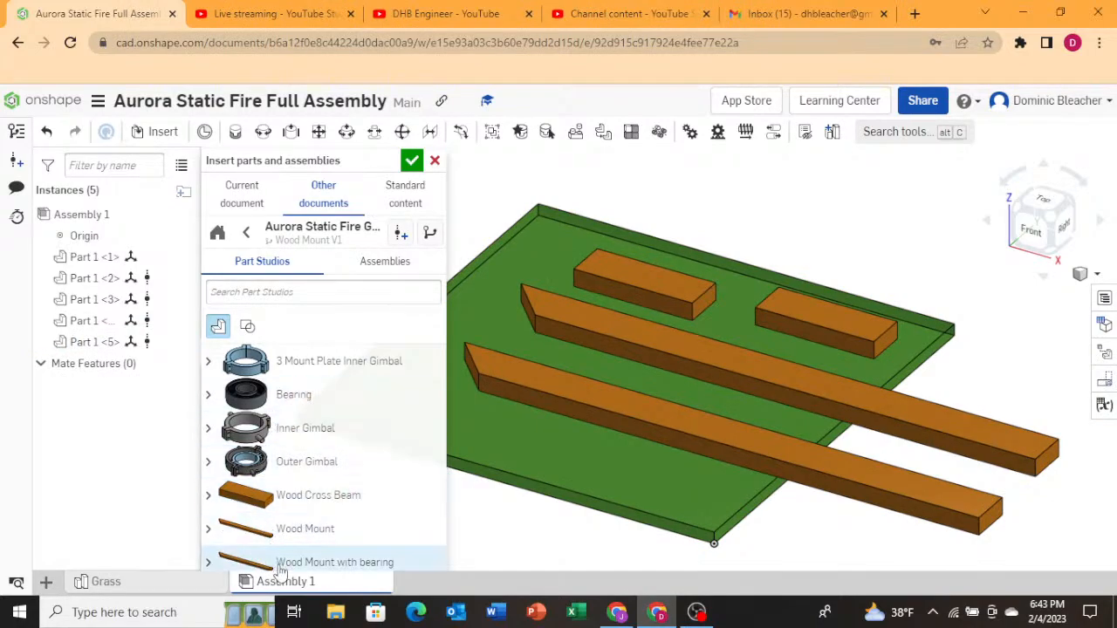
pyautogui.moveTo(367, 564); pyautogui.dragTo(370, 539)
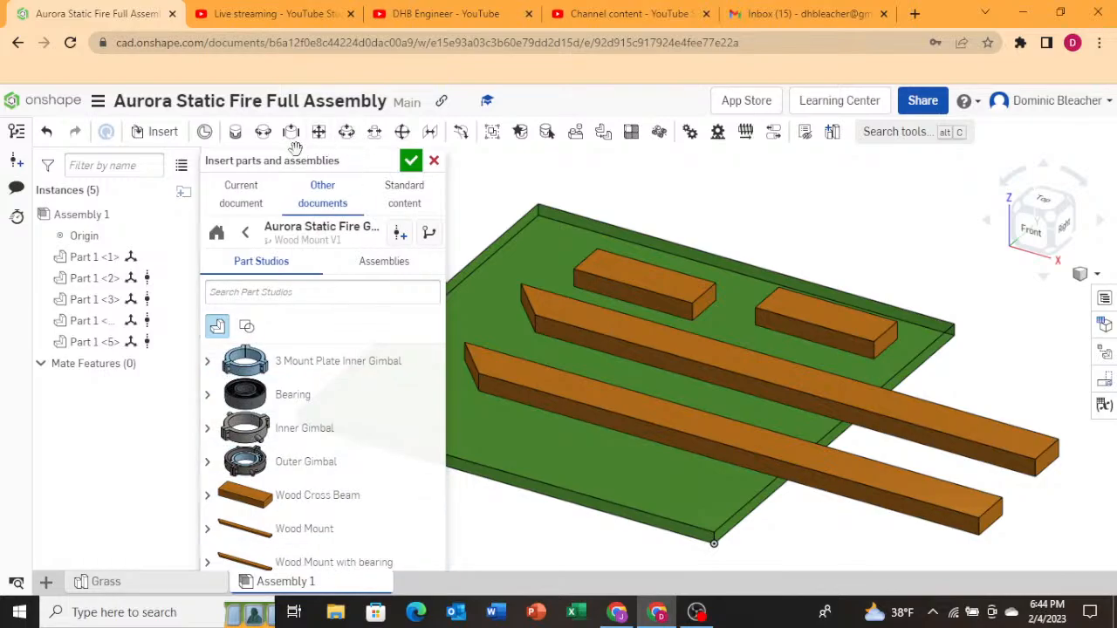
pyautogui.moveTo(286, 163); pyautogui.dragTo(331, 163)
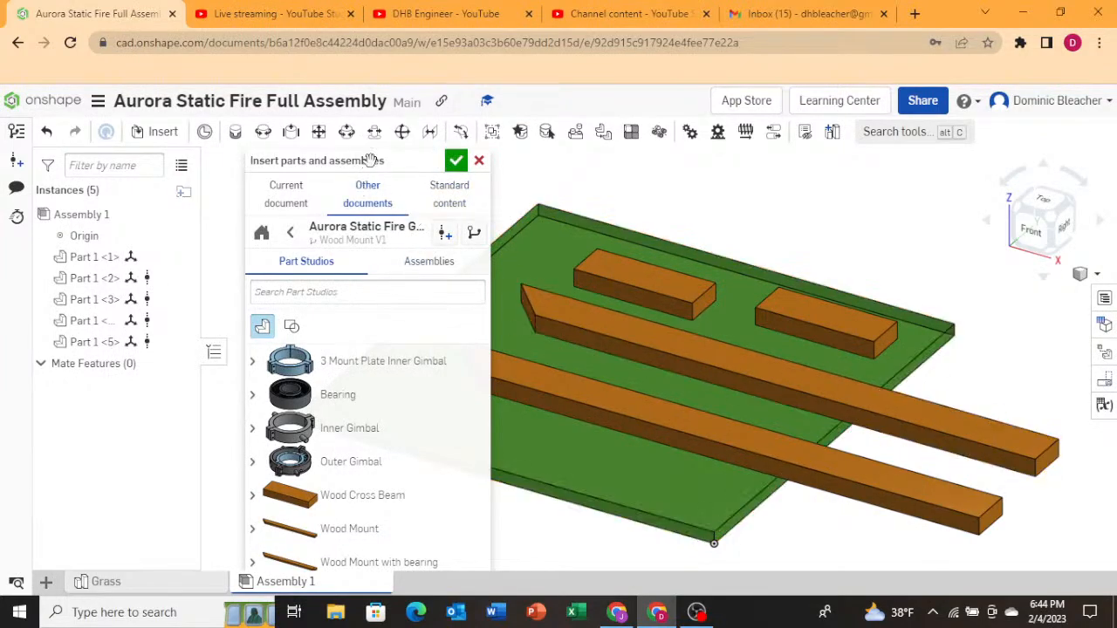
pyautogui.click(346, 563)
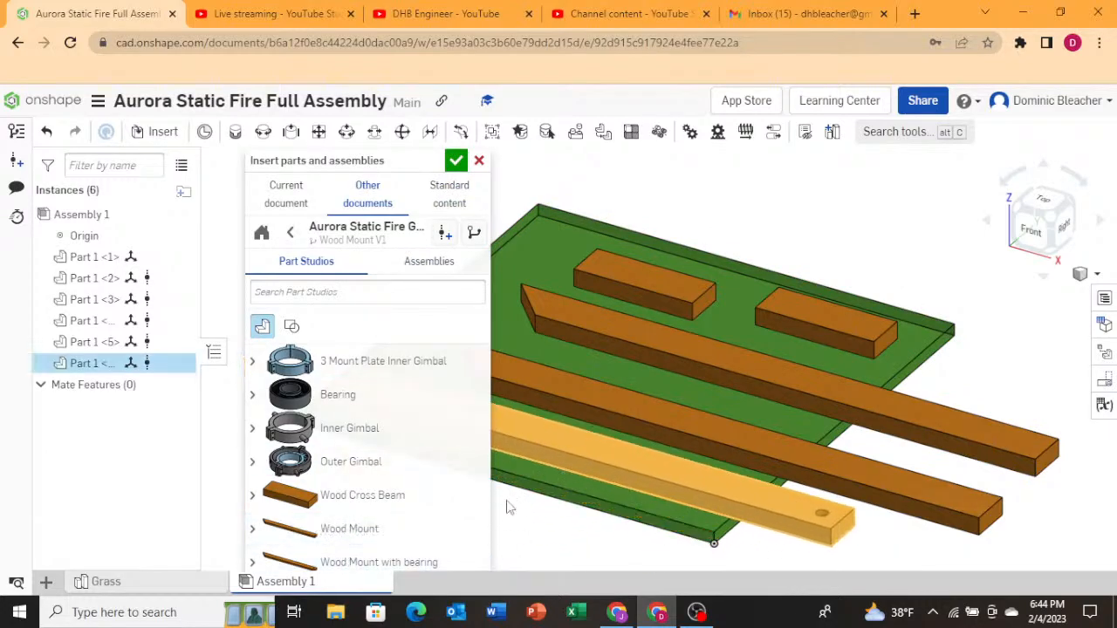
pyautogui.click(410, 563)
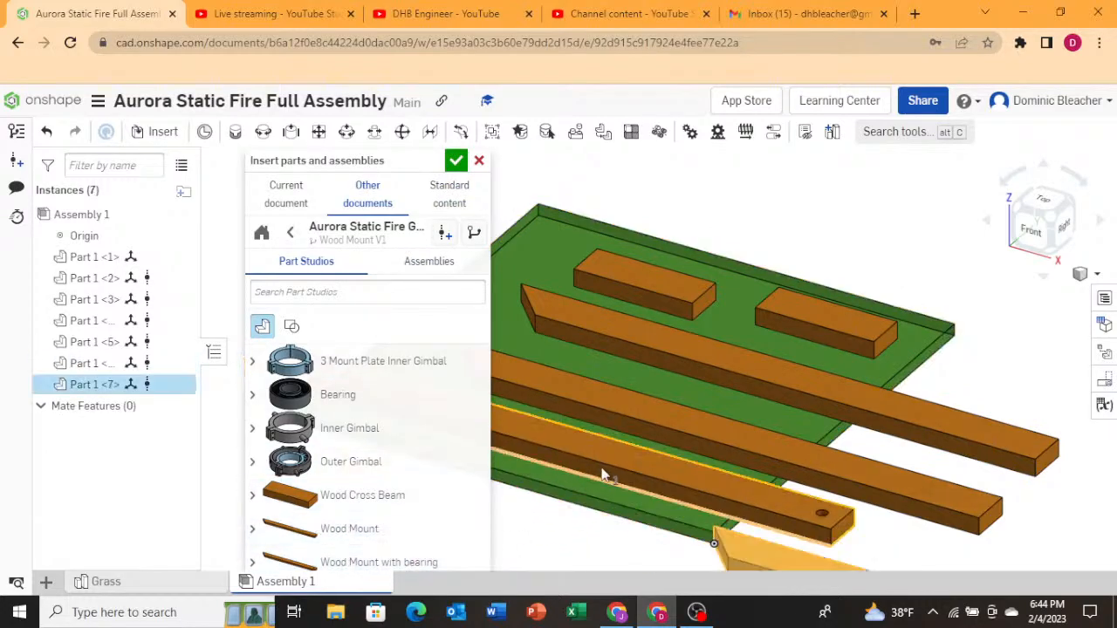
pyautogui.click(639, 369)
pyautogui.click(455, 160)
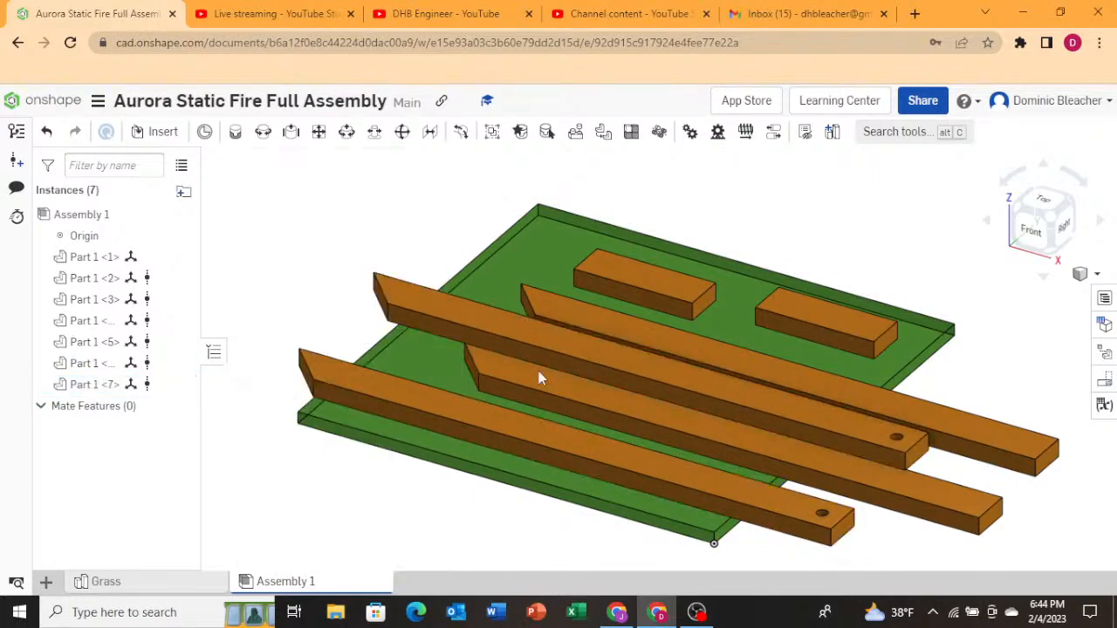
# Select the first wood mount with bearing and rotate it 90 degrees so it stands upright.
pyautogui.scroll(-4, 411, 454)
pyautogui.moveTo(389, 476); pyautogui.dragTo(453, 467, button='right')
pyautogui.click(441, 427)
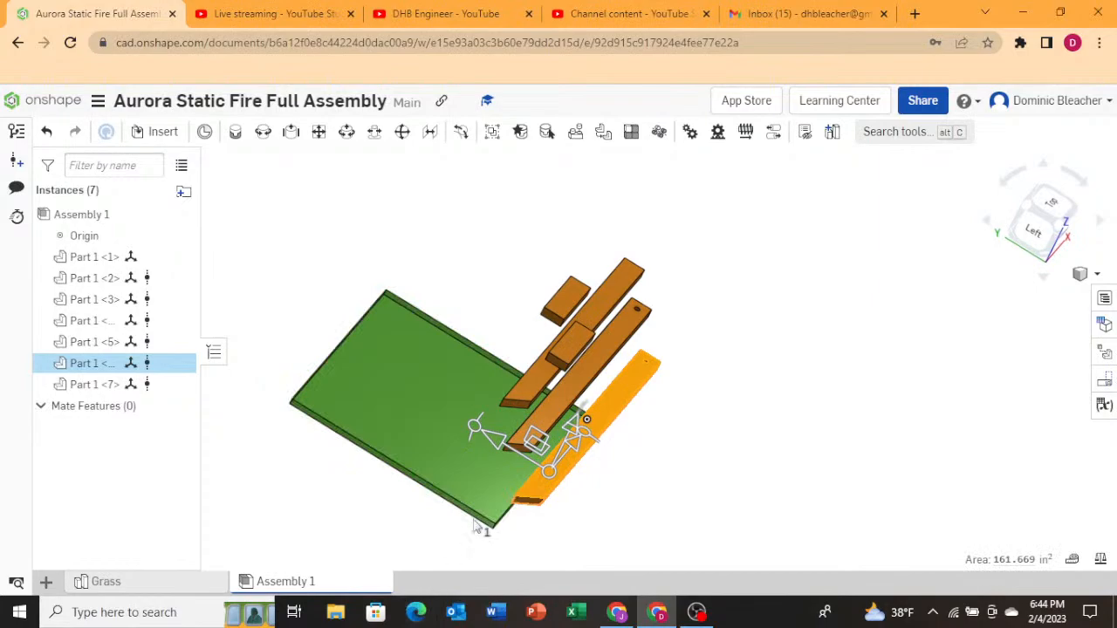
pyautogui.moveTo(547, 493)
pyautogui.mouseDown(button='right')
pyautogui.moveTo(579, 456)
pyautogui.moveTo(611, 467)
pyautogui.moveTo(563, 478)
pyautogui.mouseUp(button='right')
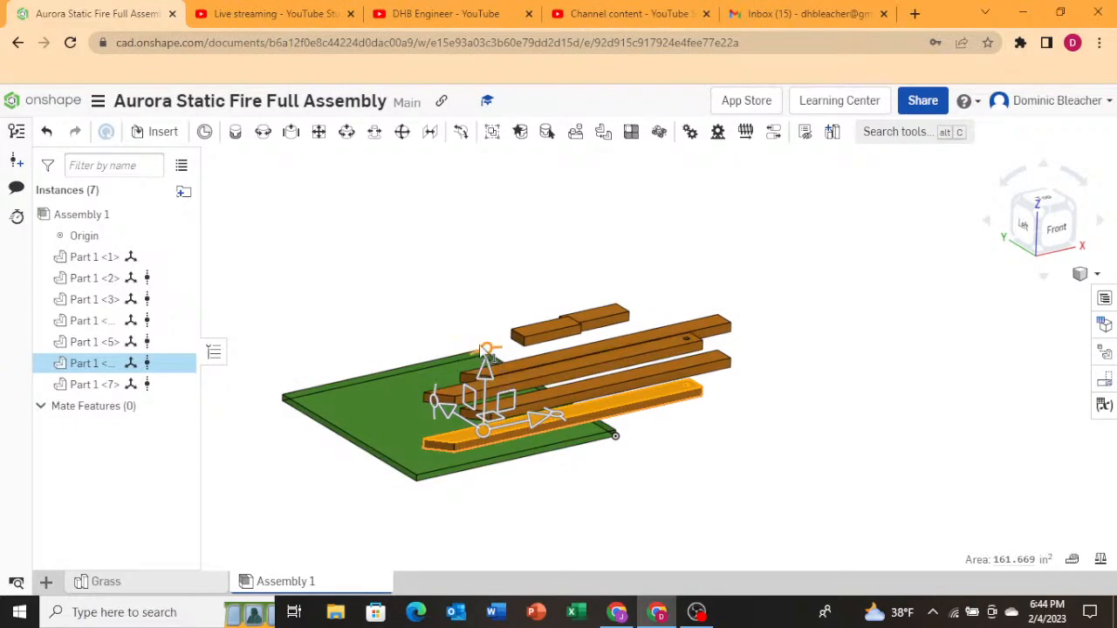
pyautogui.moveTo(486, 350); pyautogui.dragTo(441, 410)
pyautogui.moveTo(446, 478); pyautogui.dragTo(431, 448)
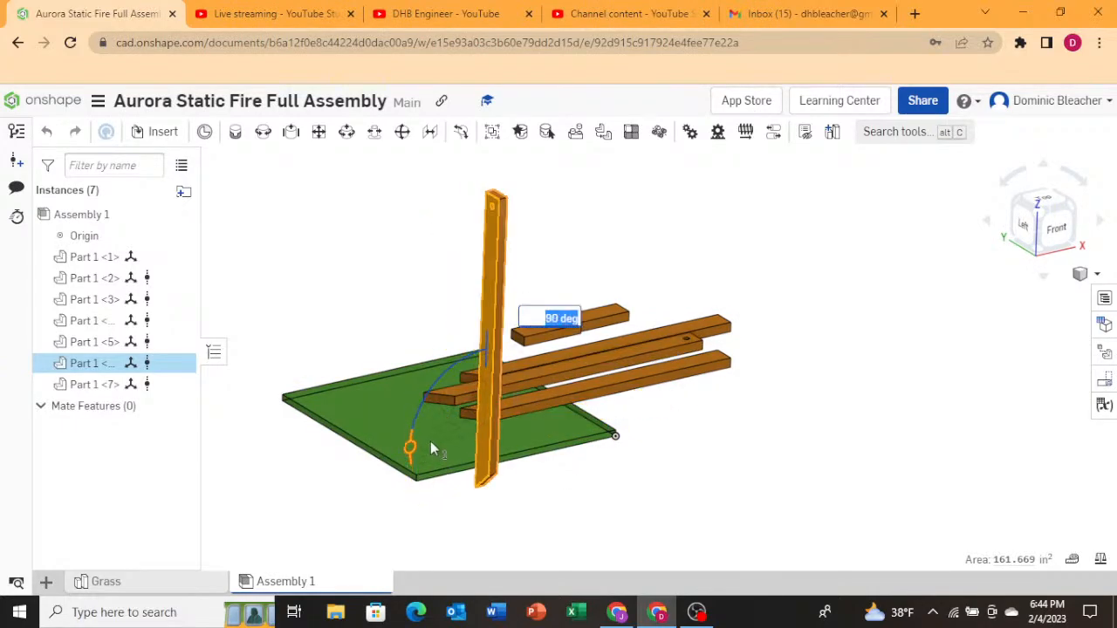
# Tilt the mount to about 43 degrees and shift it 1.8 in, then undo both changes.
pyautogui.moveTo(571, 474); pyautogui.dragTo(674, 470, button='right')
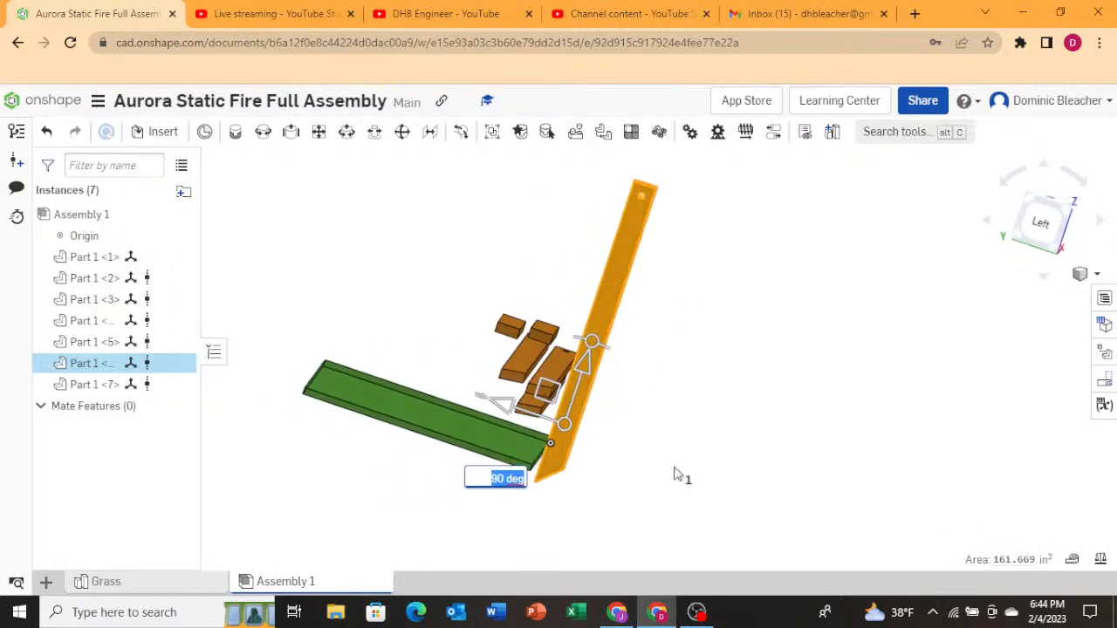
pyautogui.moveTo(588, 342); pyautogui.dragTo(634, 384)
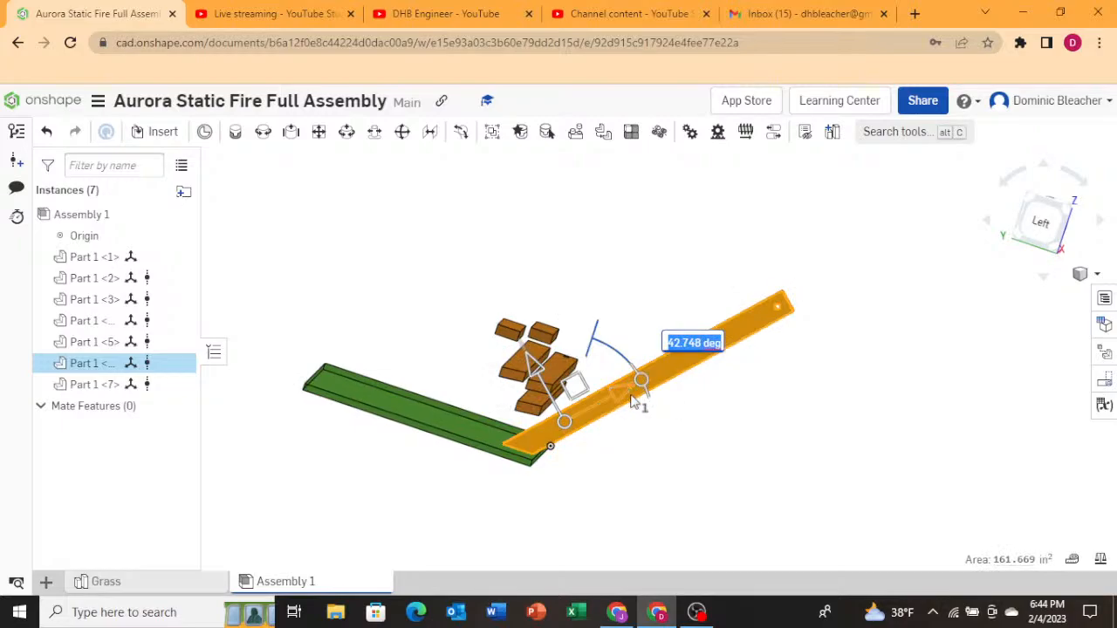
pyautogui.click(634, 402)
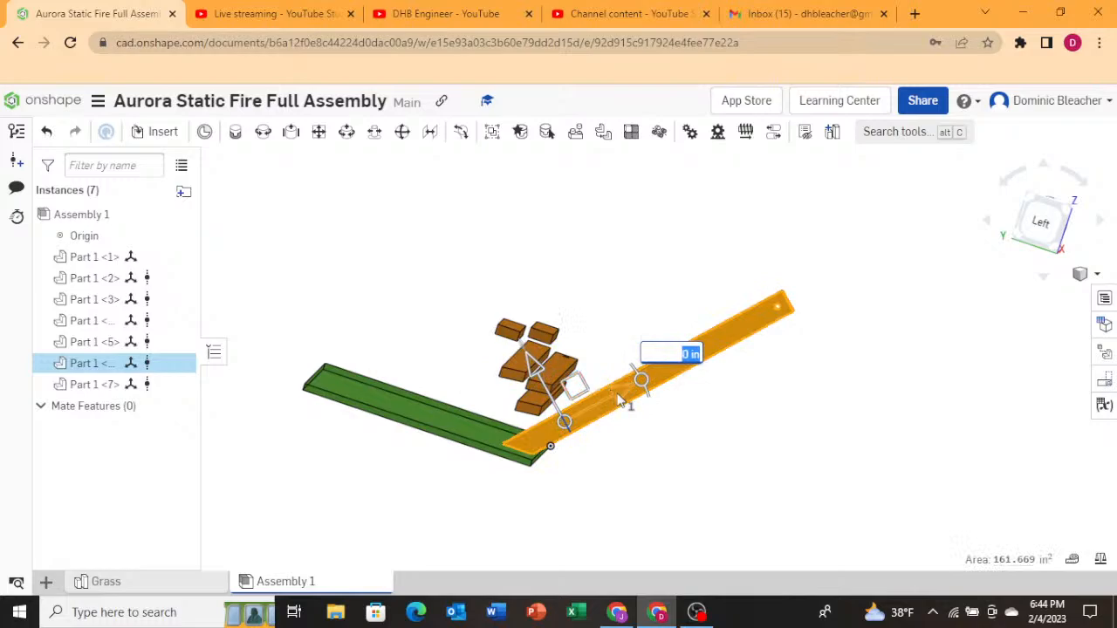
pyautogui.moveTo(618, 399); pyautogui.dragTo(491, 354)
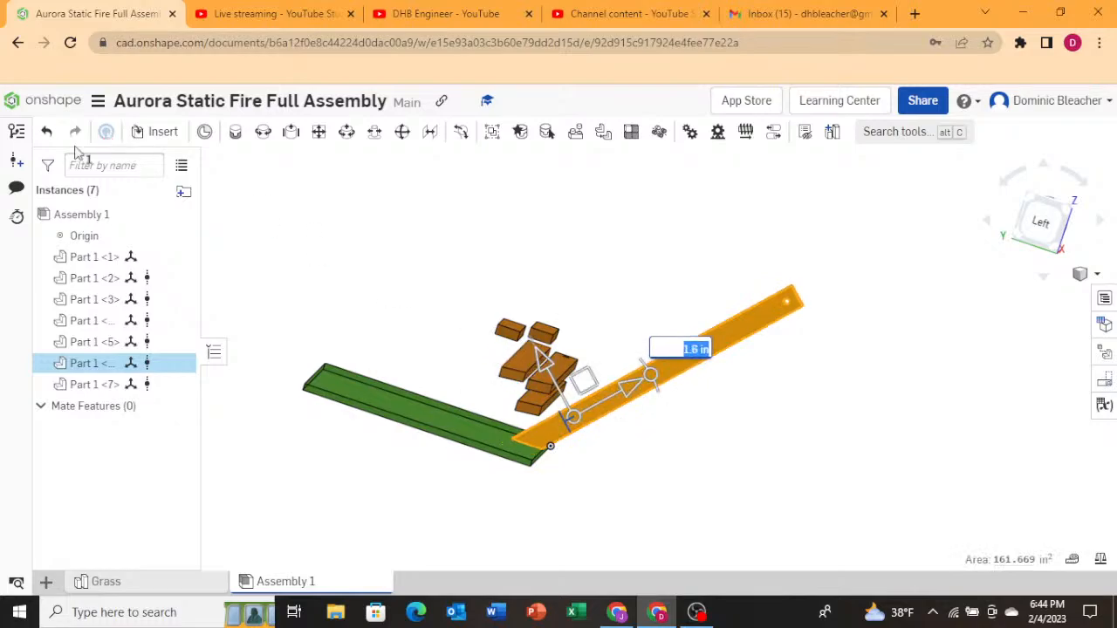
pyautogui.click(48, 133)
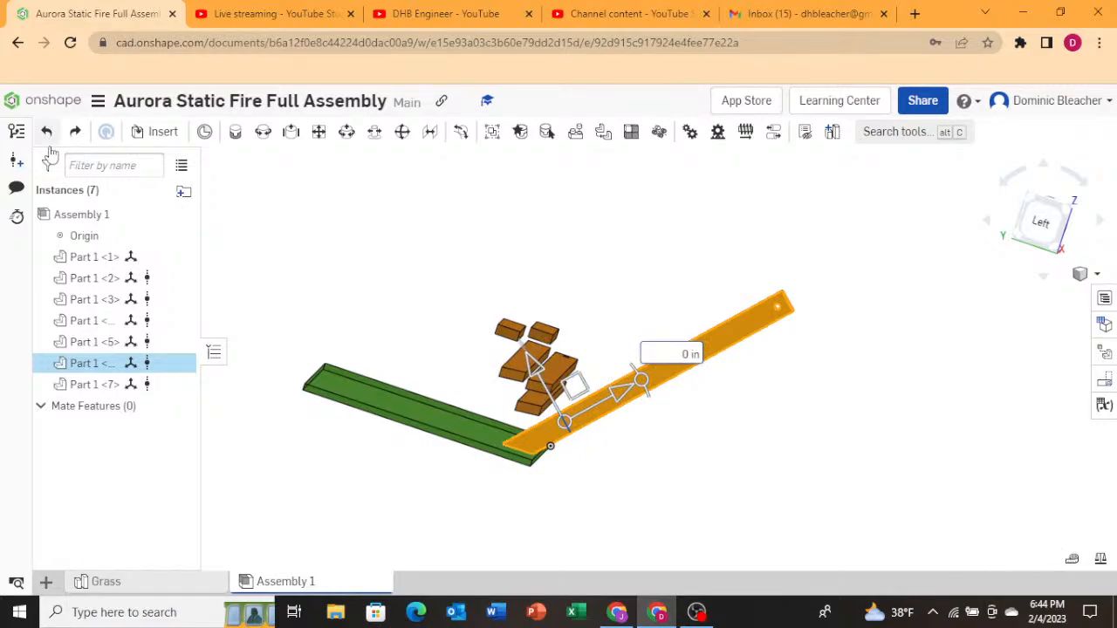
pyautogui.click(49, 146)
# Rotate the upright mount to 45 degrees and move it down so its lower end rests on the grass.
pyautogui.click(673, 393)
pyautogui.click(594, 365)
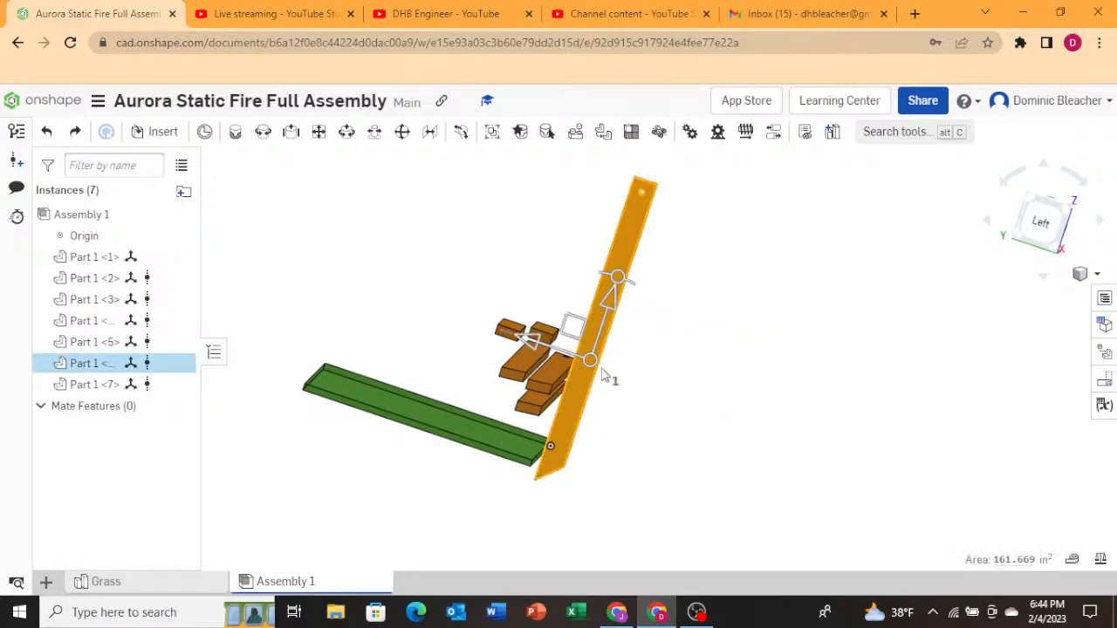
pyautogui.moveTo(618, 287); pyautogui.dragTo(690, 316)
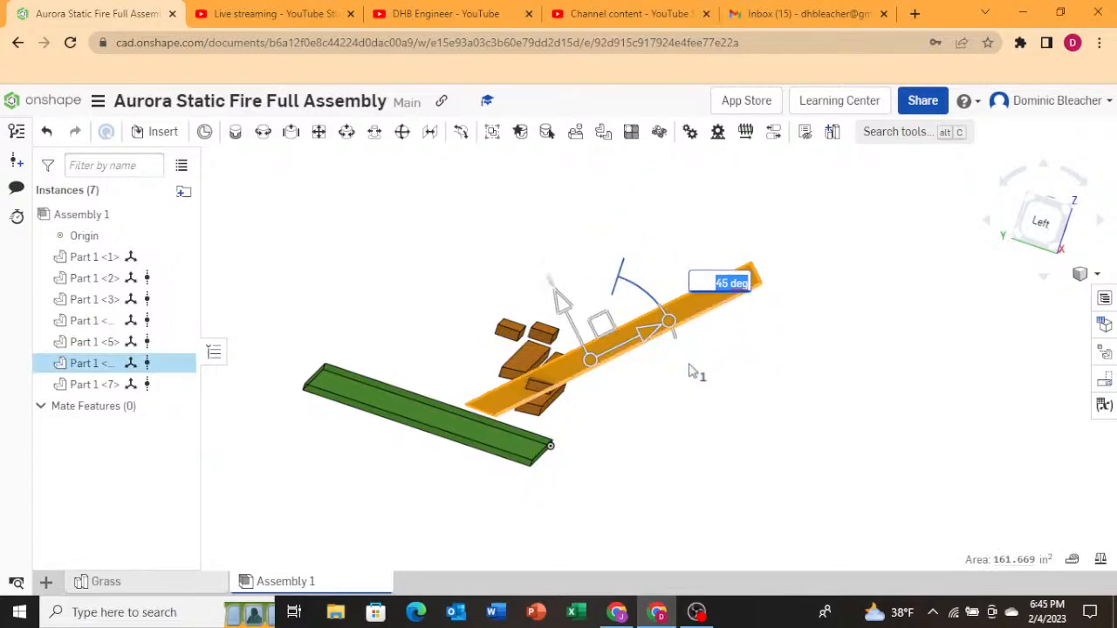
pyautogui.click(678, 396)
pyautogui.click(670, 328)
pyautogui.moveTo(601, 523); pyautogui.dragTo(544, 534, button='right')
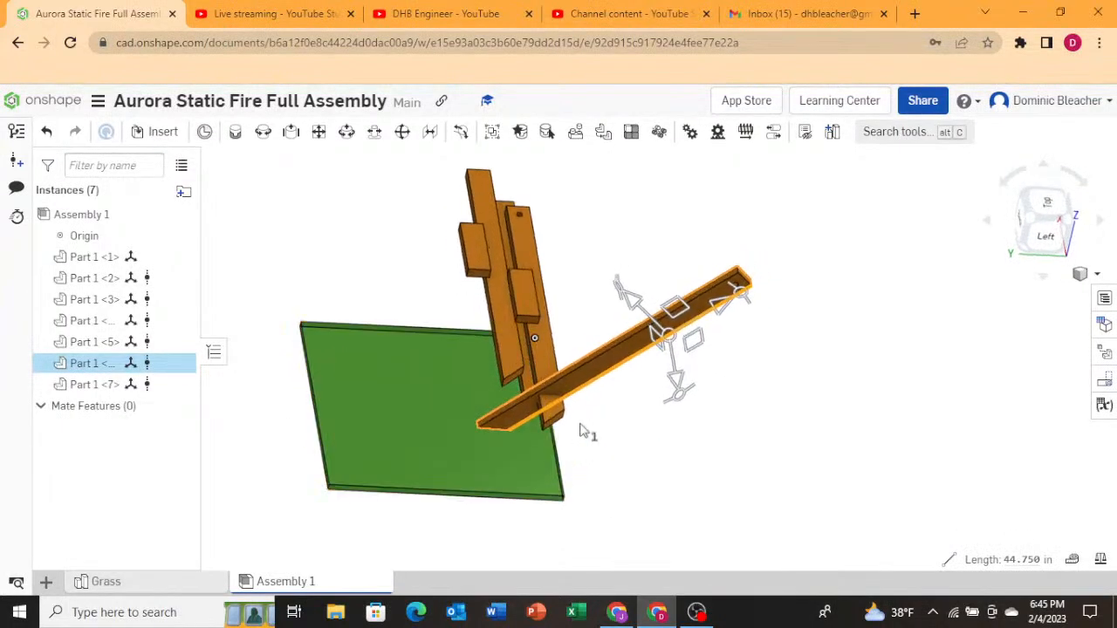
pyautogui.moveTo(593, 429); pyautogui.dragTo(635, 220, button='right')
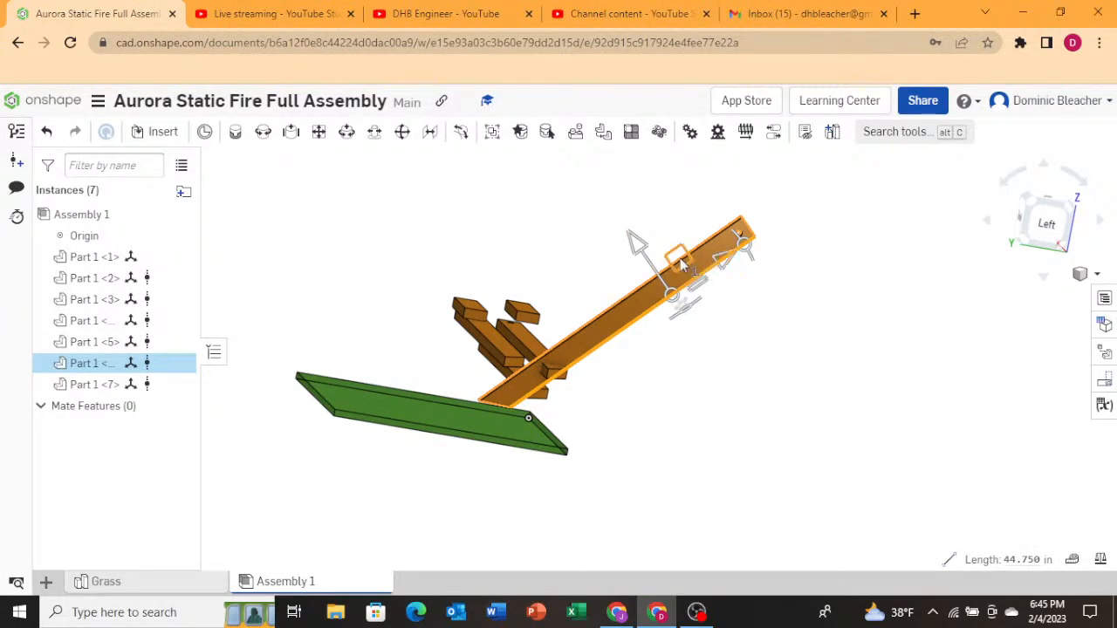
pyautogui.moveTo(678, 266); pyautogui.dragTo(541, 271)
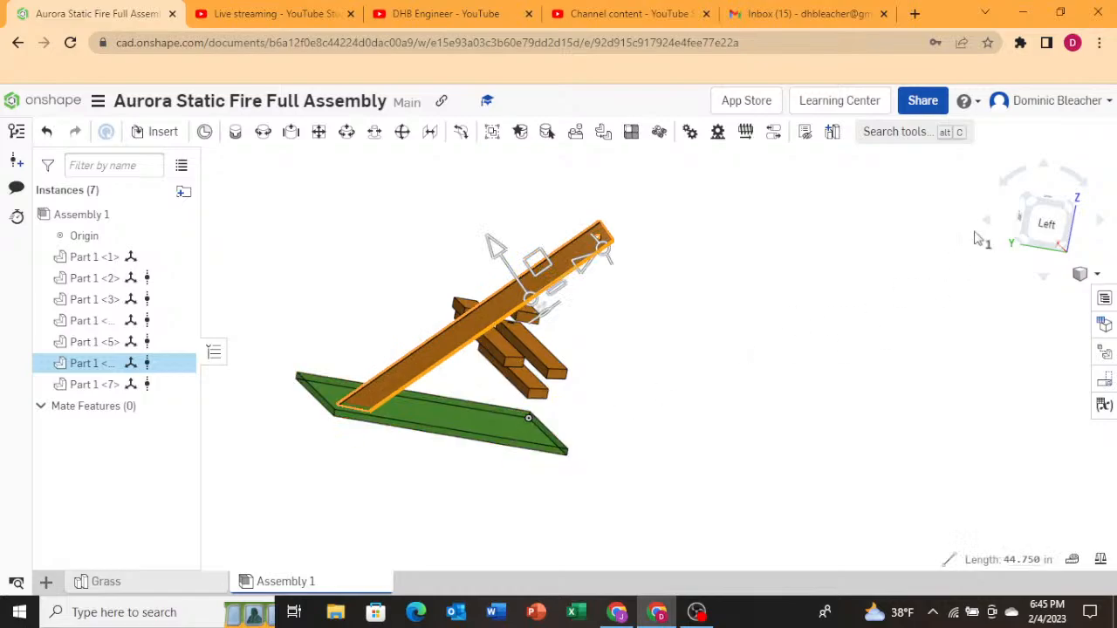
# Inspect the tilted mount's position against the grass from the side and angled views.
pyautogui.click(1041, 223)
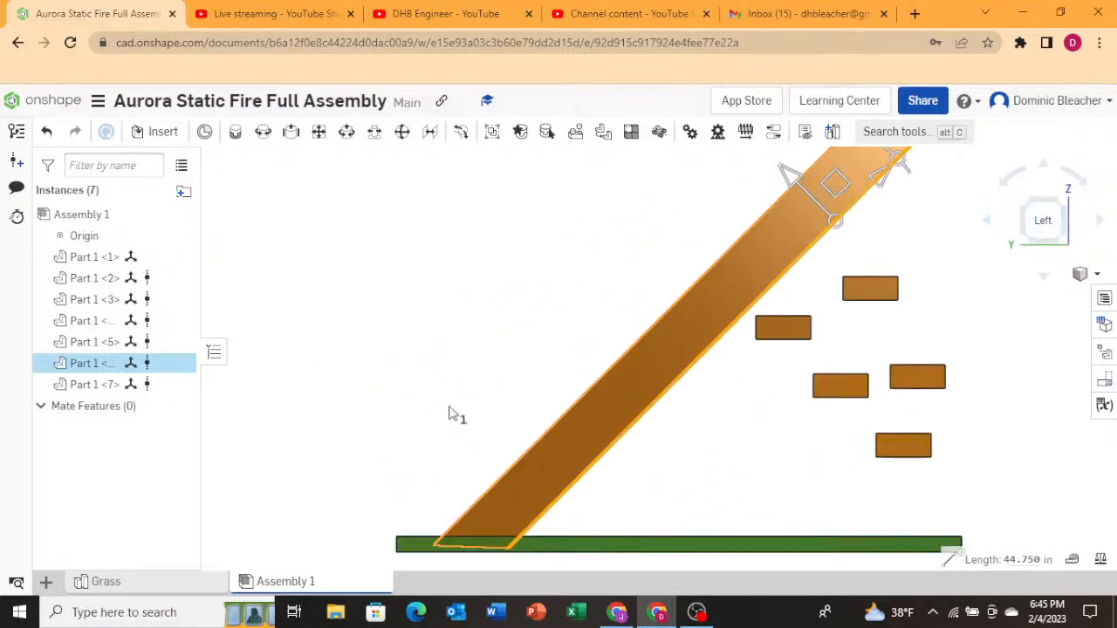
pyautogui.moveTo(450, 407)
pyautogui.mouseDown(button='right')
pyautogui.moveTo(449, 447)
pyautogui.moveTo(449, 403)
pyautogui.moveTo(451, 415)
pyautogui.mouseUp(button='right')
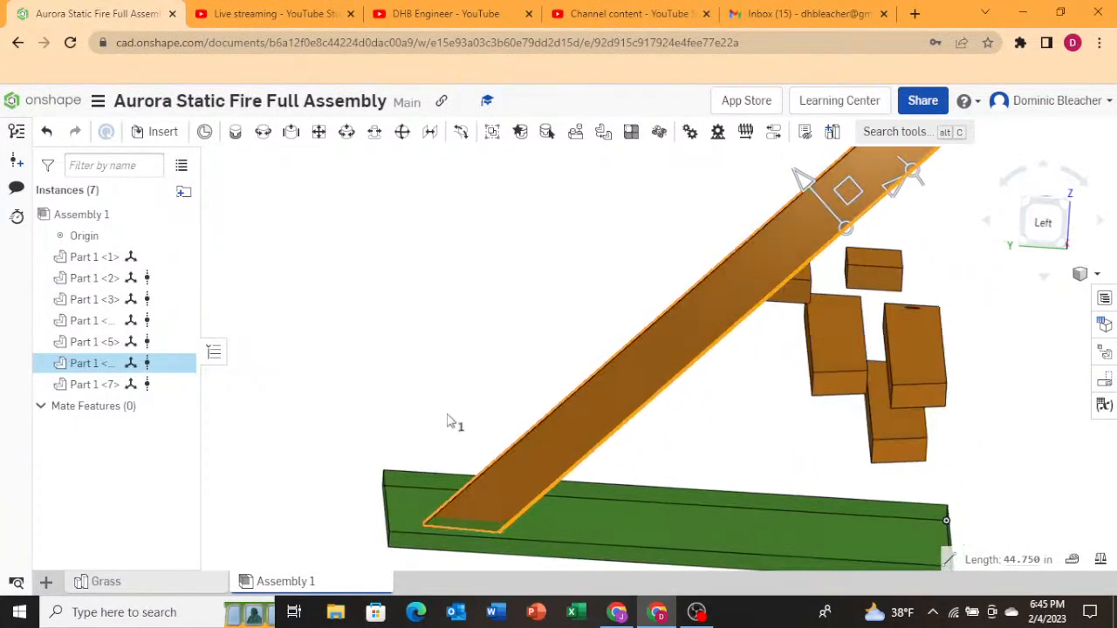
pyautogui.scroll(-5, 321, 463)
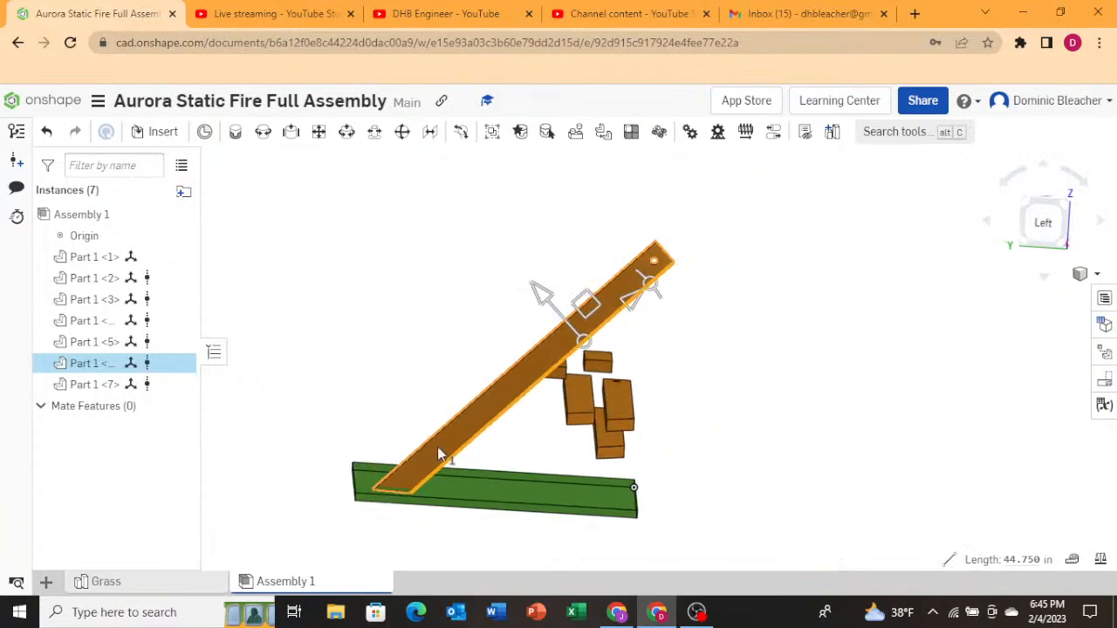
pyautogui.moveTo(518, 389); pyautogui.dragTo(506, 390)
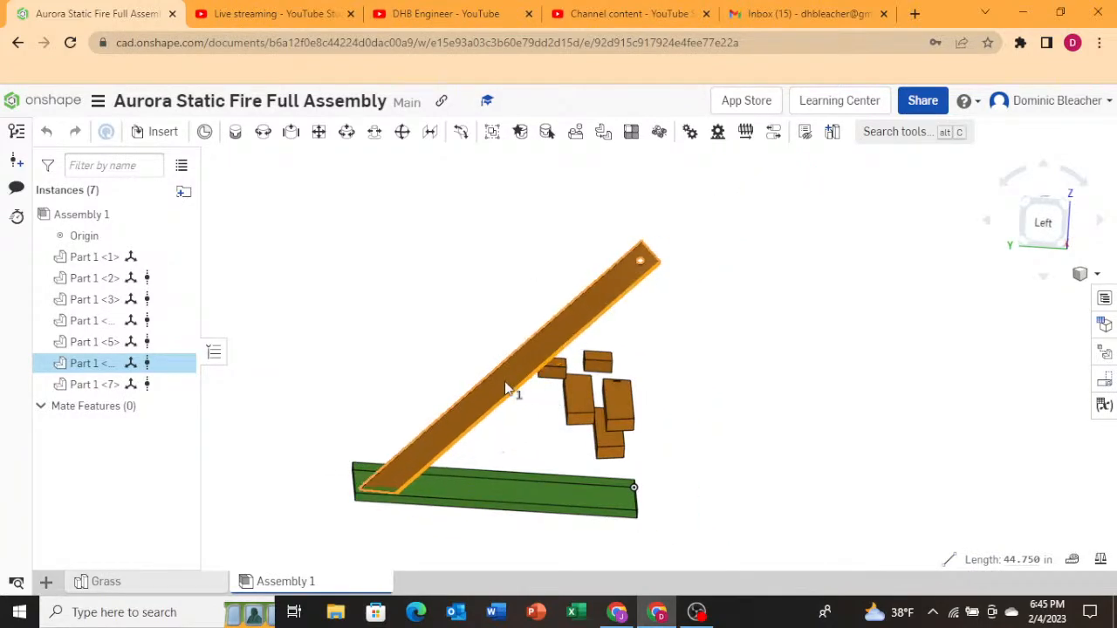
pyautogui.click(648, 445)
pyautogui.moveTo(649, 446); pyautogui.dragTo(477, 486, button='right')
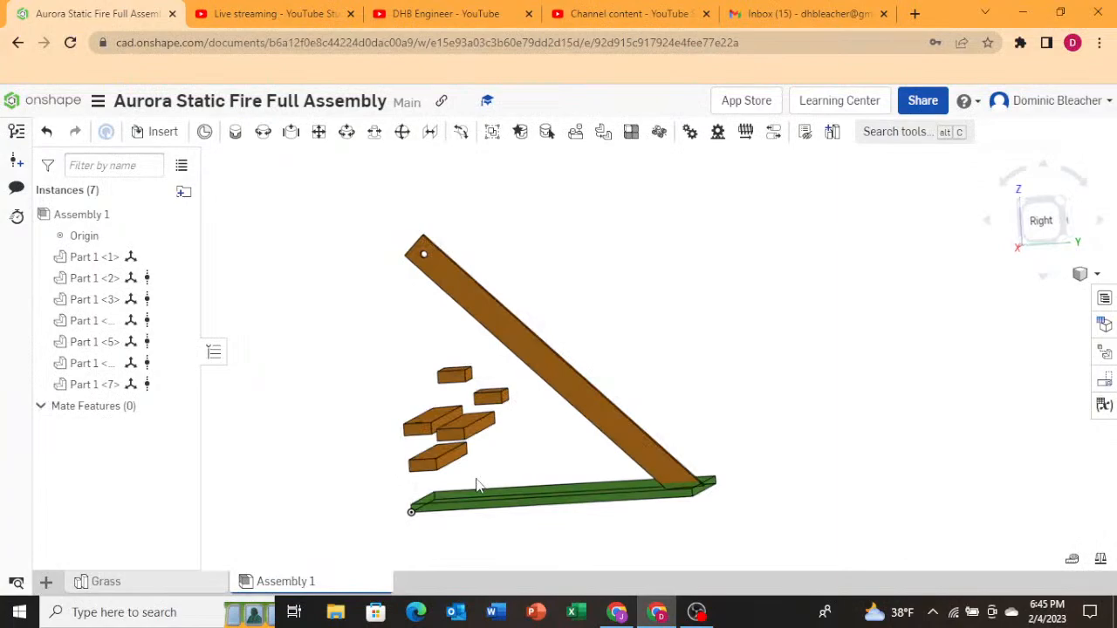
pyautogui.moveTo(476, 486); pyautogui.dragTo(487, 486, button='right')
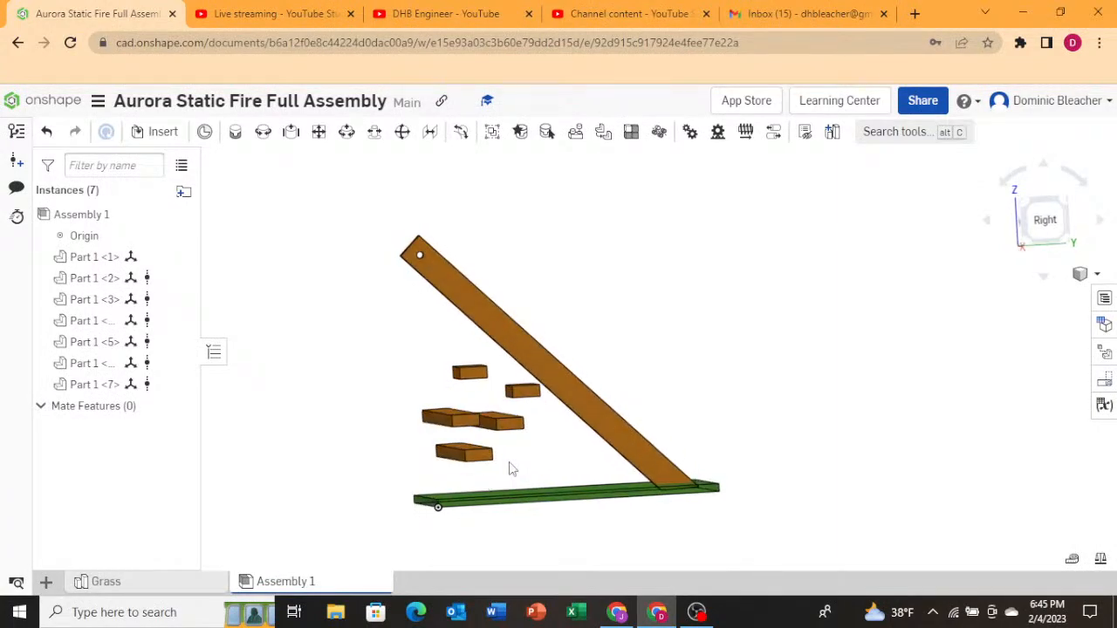
pyautogui.moveTo(512, 469); pyautogui.dragTo(648, 491, button='right')
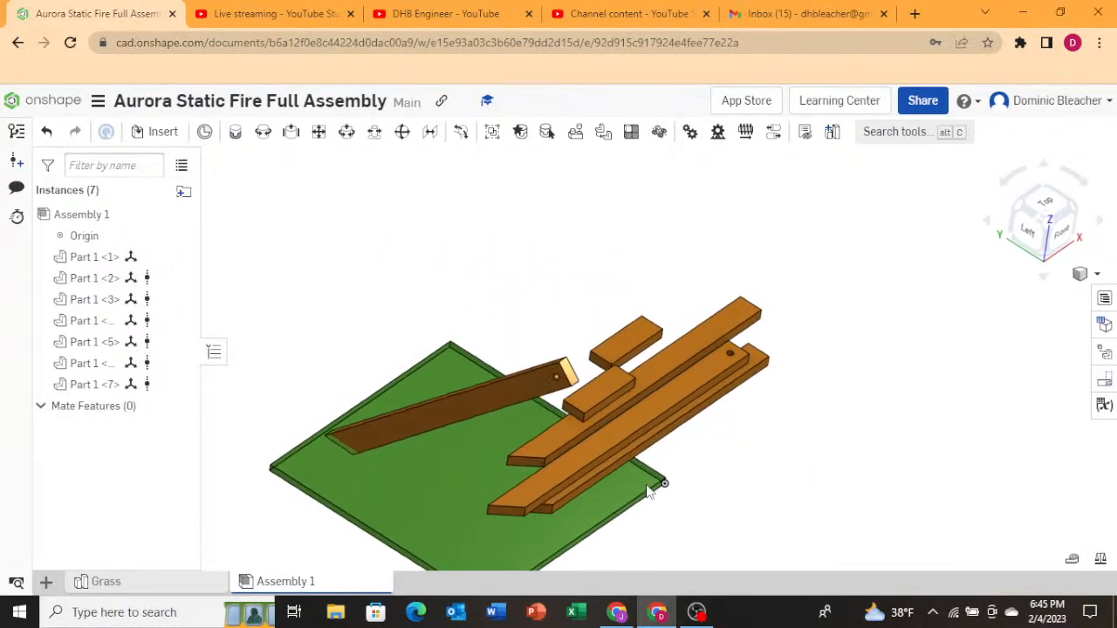
# Select a second long wood mount, rotate it 90 degrees upright, and spin it 180 degrees.
pyautogui.click(654, 365)
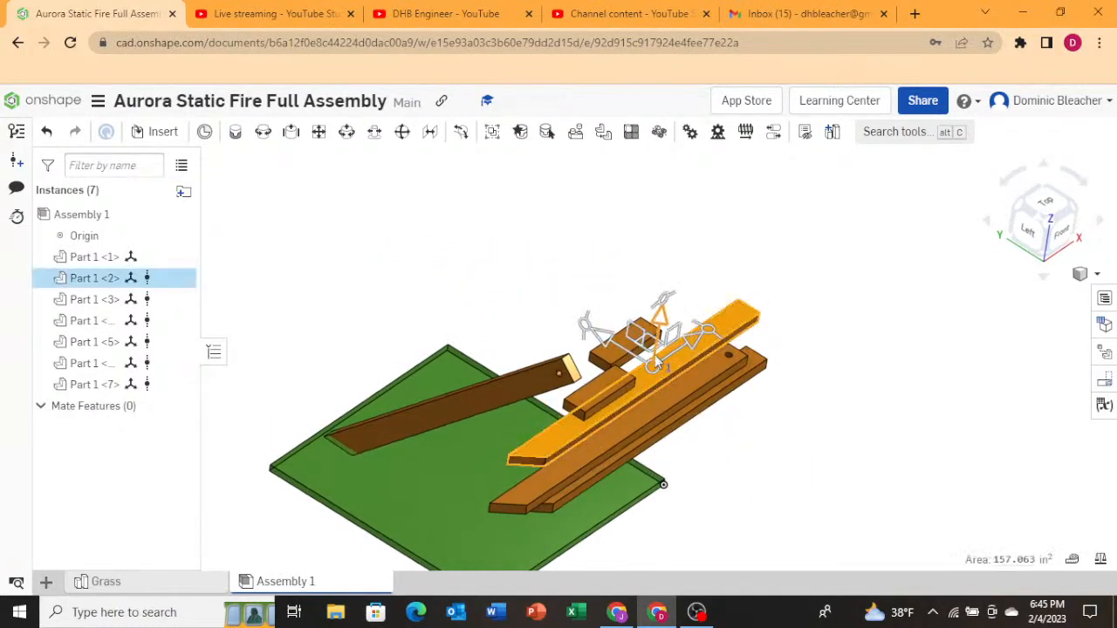
pyautogui.moveTo(682, 399); pyautogui.dragTo(659, 272, button='right')
pyautogui.moveTo(664, 299); pyautogui.dragTo(565, 417)
pyautogui.moveTo(681, 479); pyautogui.dragTo(755, 471, button='right')
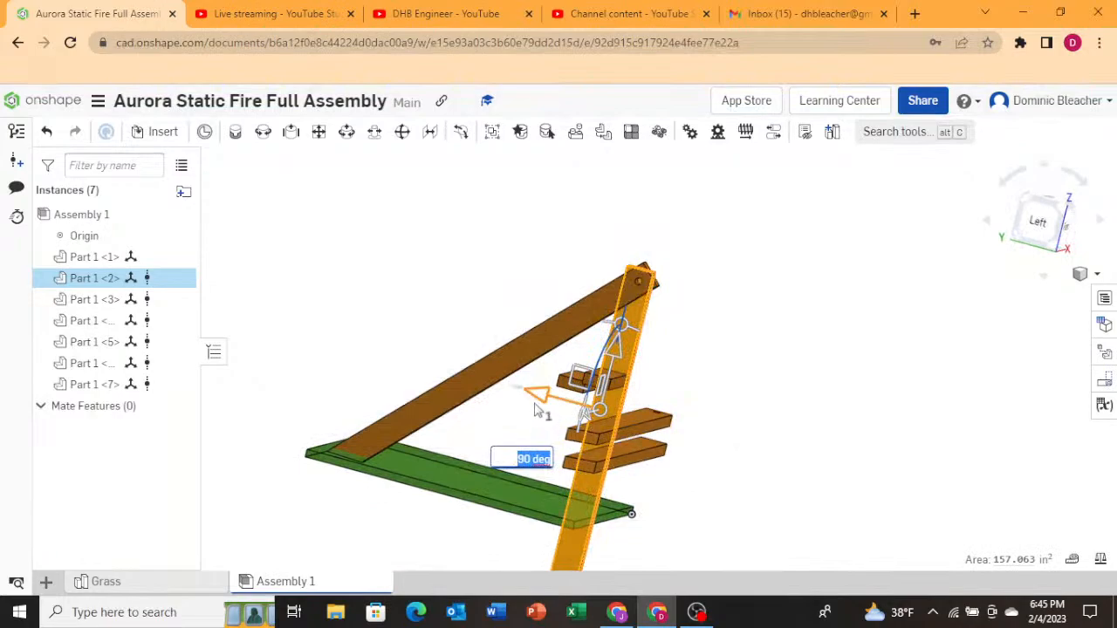
pyautogui.moveTo(636, 447); pyautogui.dragTo(663, 472, button='right')
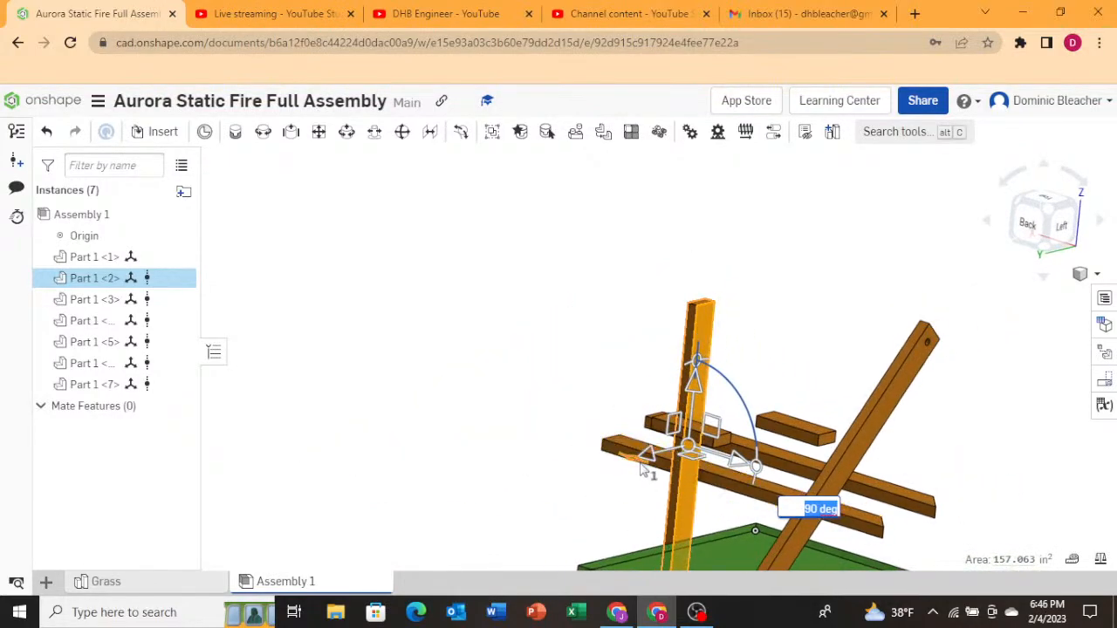
pyautogui.moveTo(643, 471); pyautogui.dragTo(801, 423)
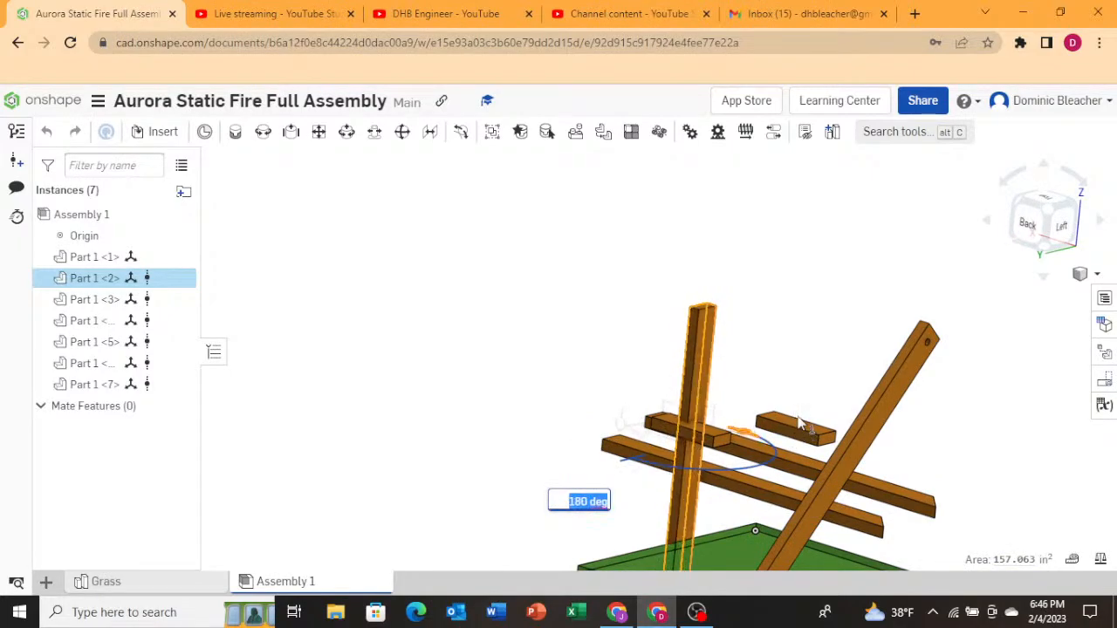
# Tilt the second mount to 45 degrees, leaning opposite the first mount.
pyautogui.hotkey('shift', '3')
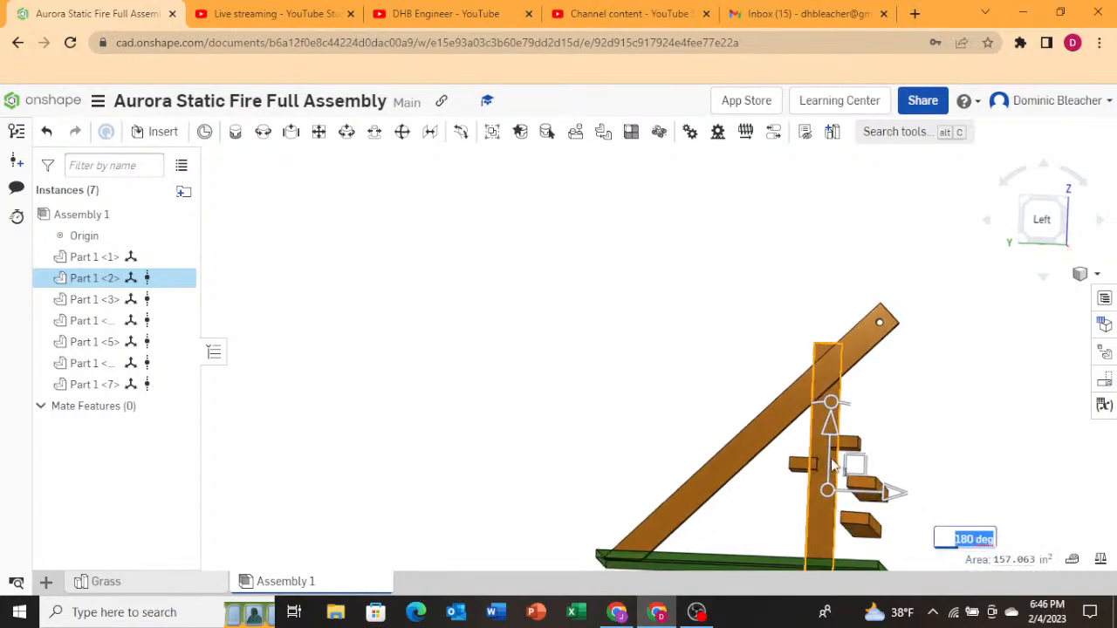
pyautogui.moveTo(829, 406); pyautogui.dragTo(796, 463)
pyautogui.write('45')
pyautogui.press('Return')
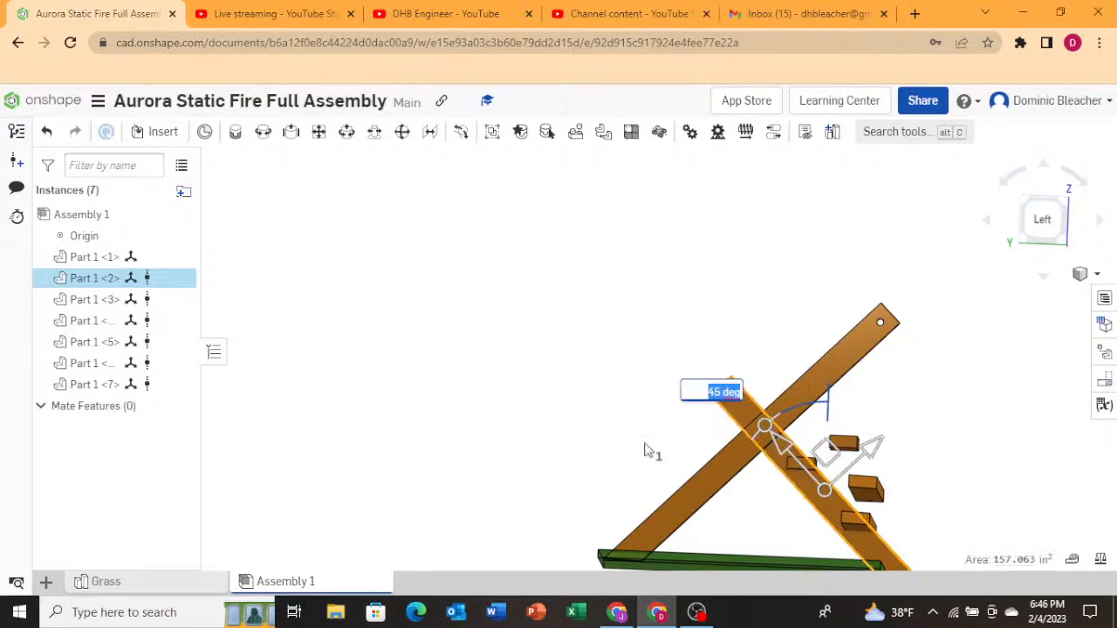
# Move the second mount so its top meets the first mount's top, forming an A-frame.
pyautogui.scroll(-2, 565, 406)
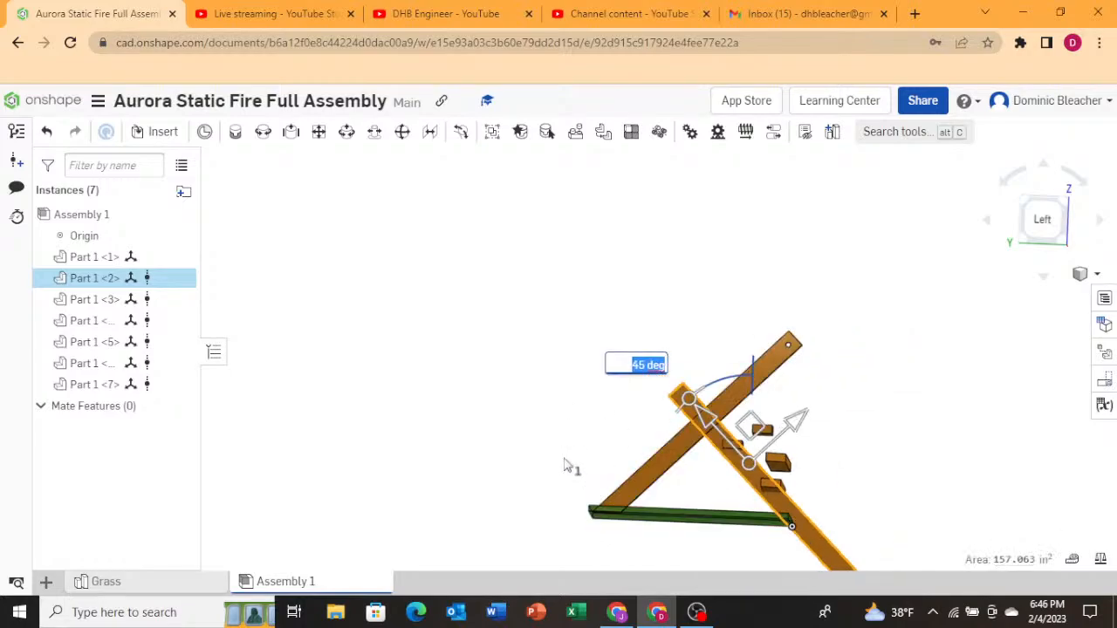
pyautogui.moveTo(761, 432); pyautogui.dragTo(871, 390)
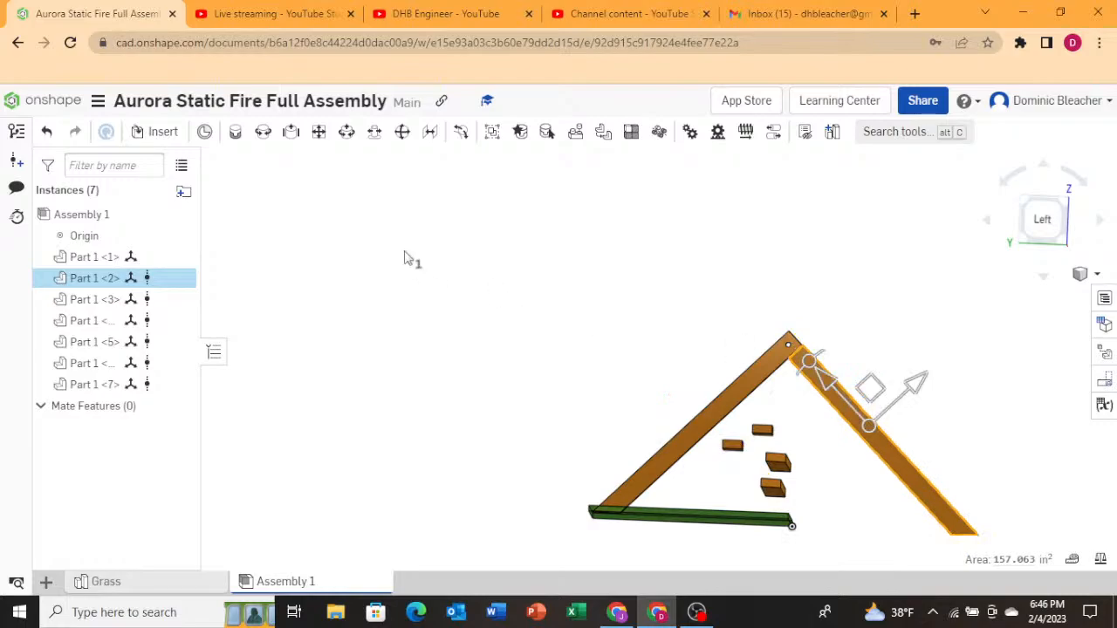
pyautogui.click(576, 333)
pyautogui.scroll(5, 809, 434)
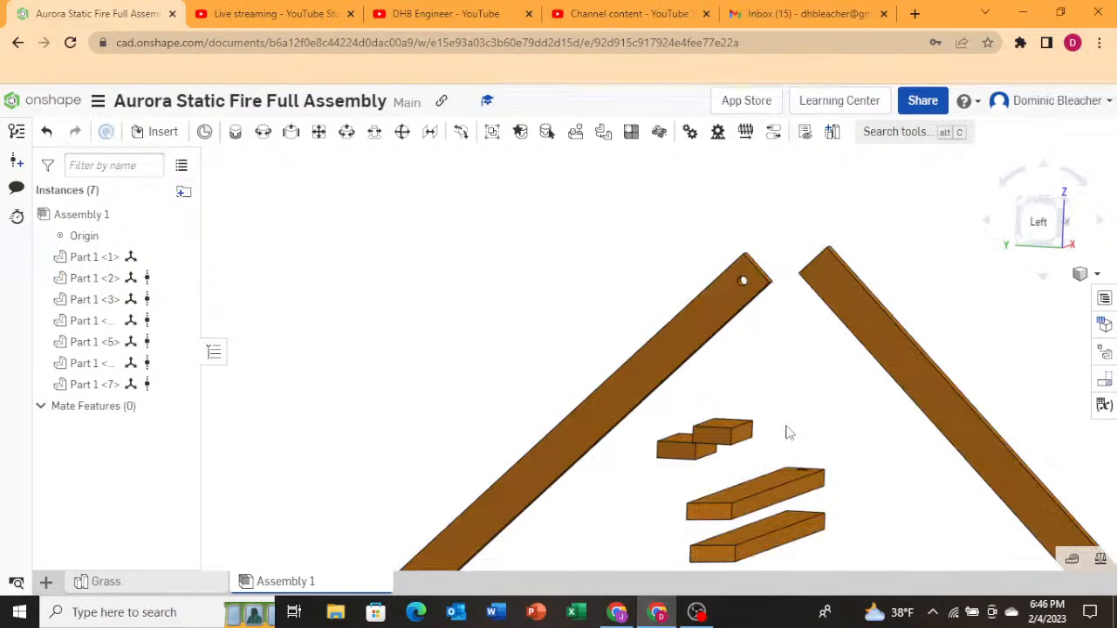
# Move the upright A-frame mount about 29.7 inches along X to the opposite side of the grass.
pyautogui.moveTo(788, 433); pyautogui.dragTo(772, 498, button='right')
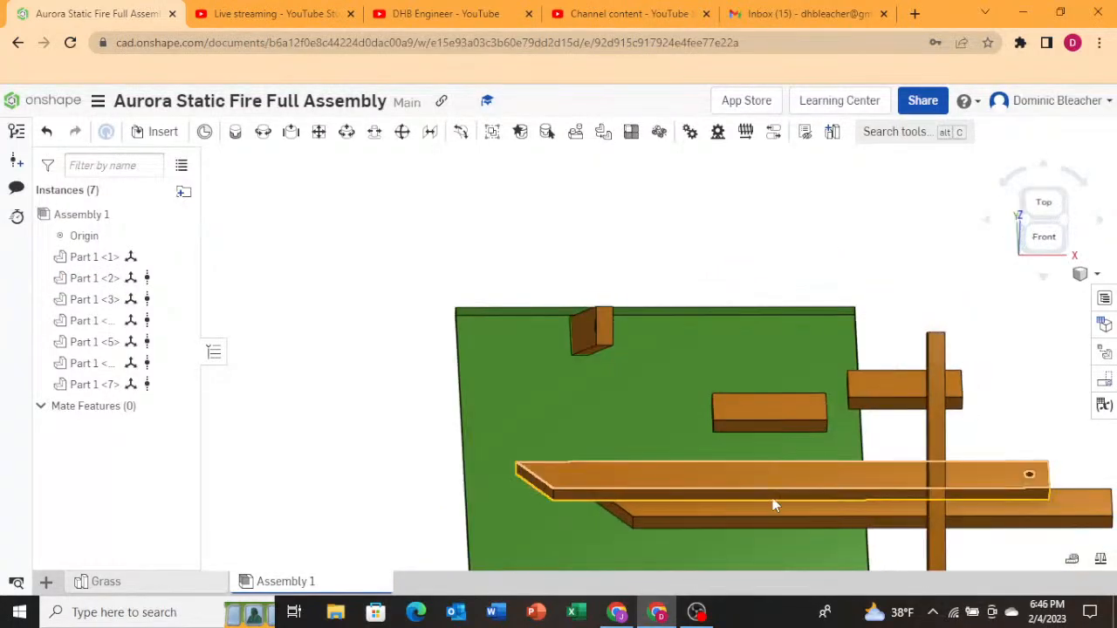
pyautogui.click(936, 463)
pyautogui.moveTo(994, 460); pyautogui.dragTo(654, 489)
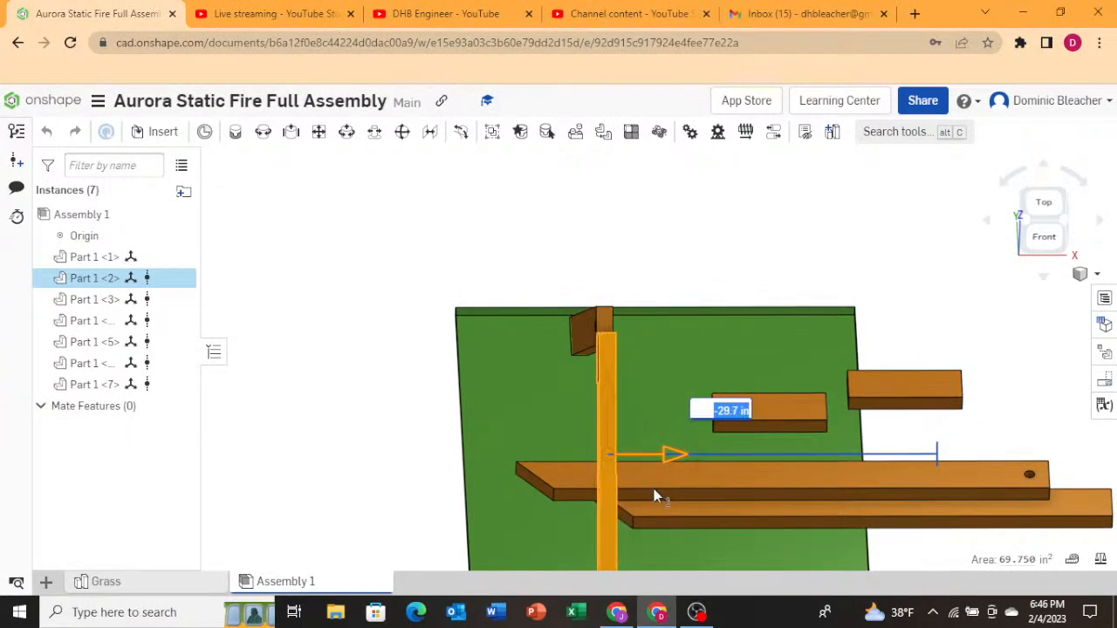
pyautogui.moveTo(654, 489); pyautogui.dragTo(507, 436, button='right')
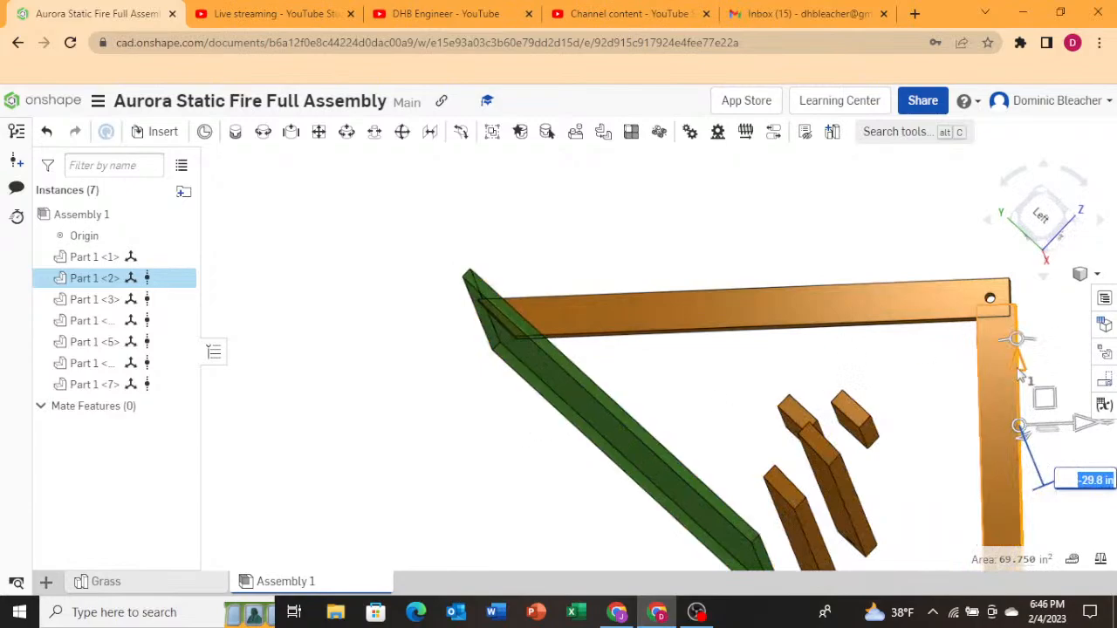
pyautogui.moveTo(1079, 426); pyautogui.dragTo(1072, 427)
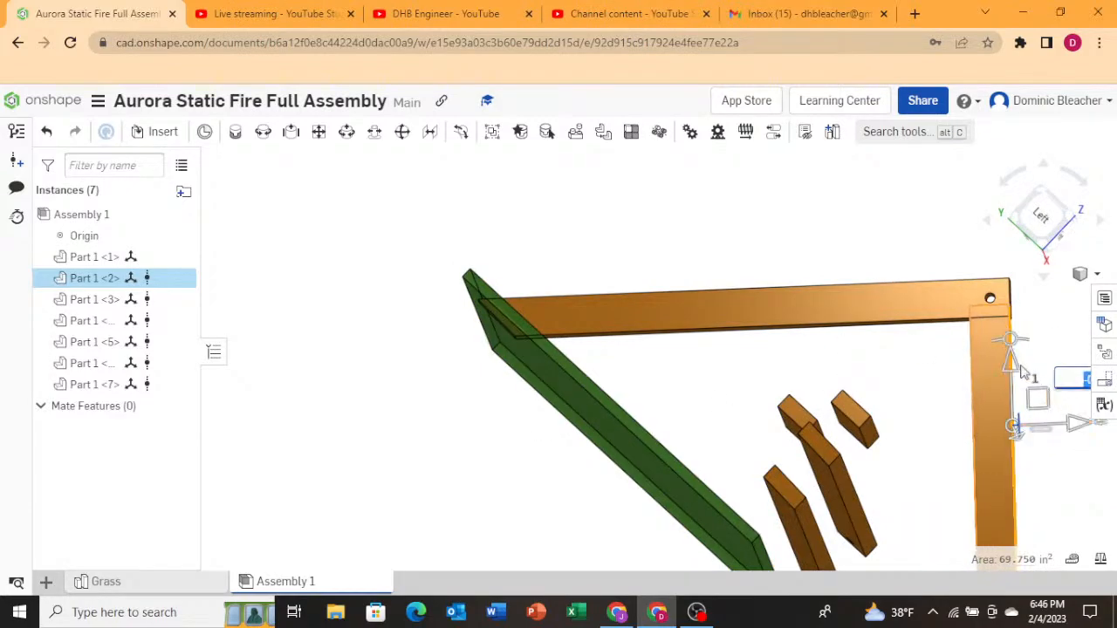
pyautogui.moveTo(1023, 371); pyautogui.dragTo(1020, 388)
pyautogui.click(875, 278)
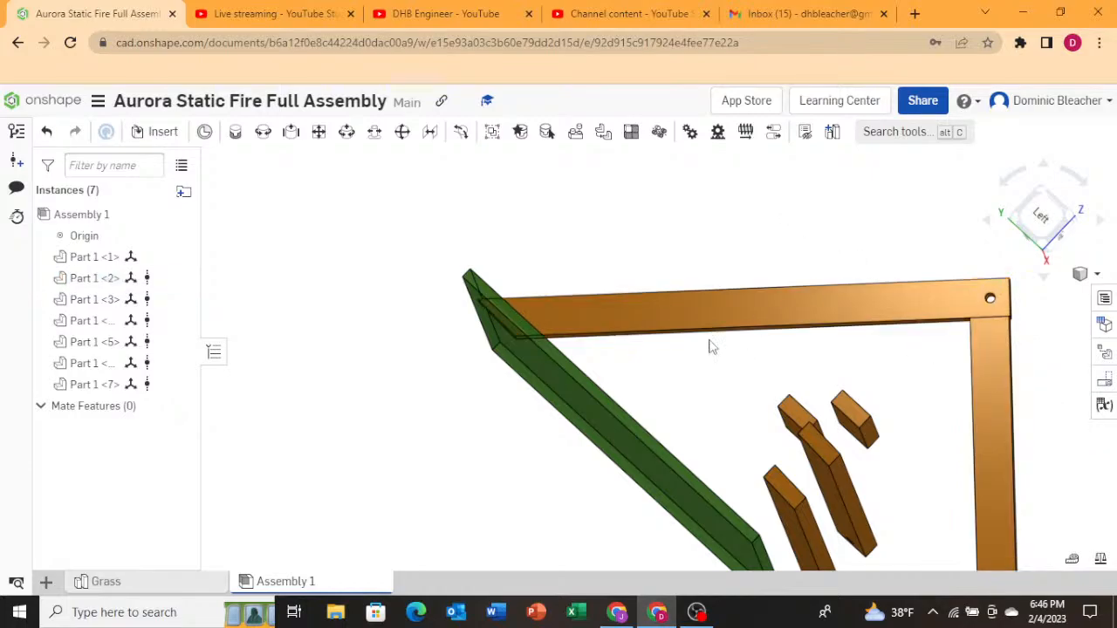
# Select both A-frame mounts together and move them as a pair to the edge of the grass.
pyautogui.moveTo(672, 351); pyautogui.dragTo(633, 386, button='right')
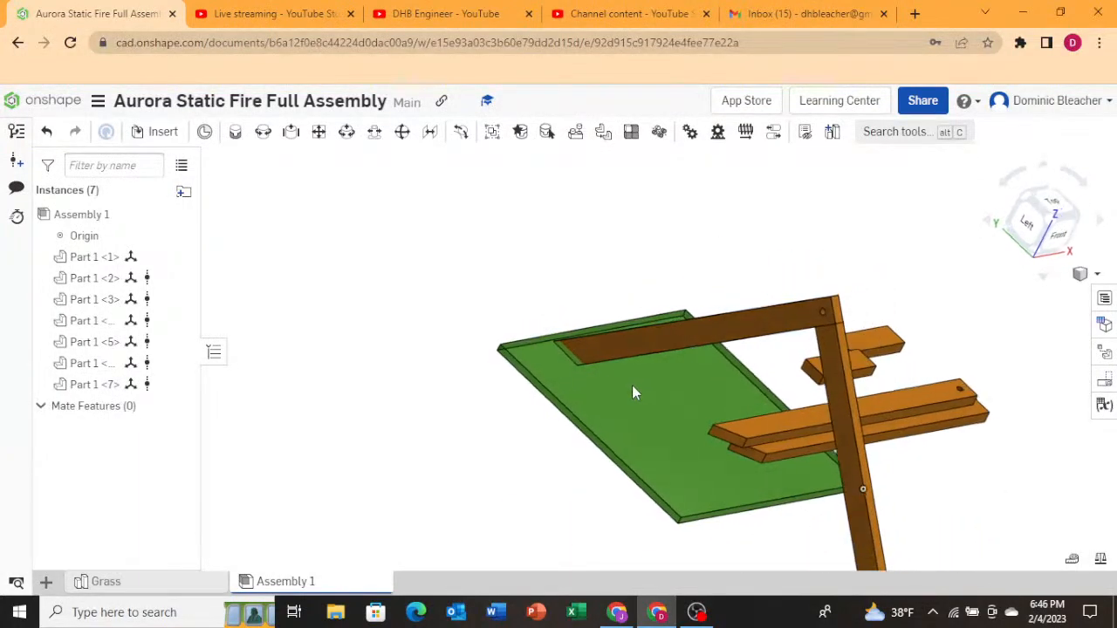
pyautogui.click(629, 337)
pyautogui.click(840, 403)
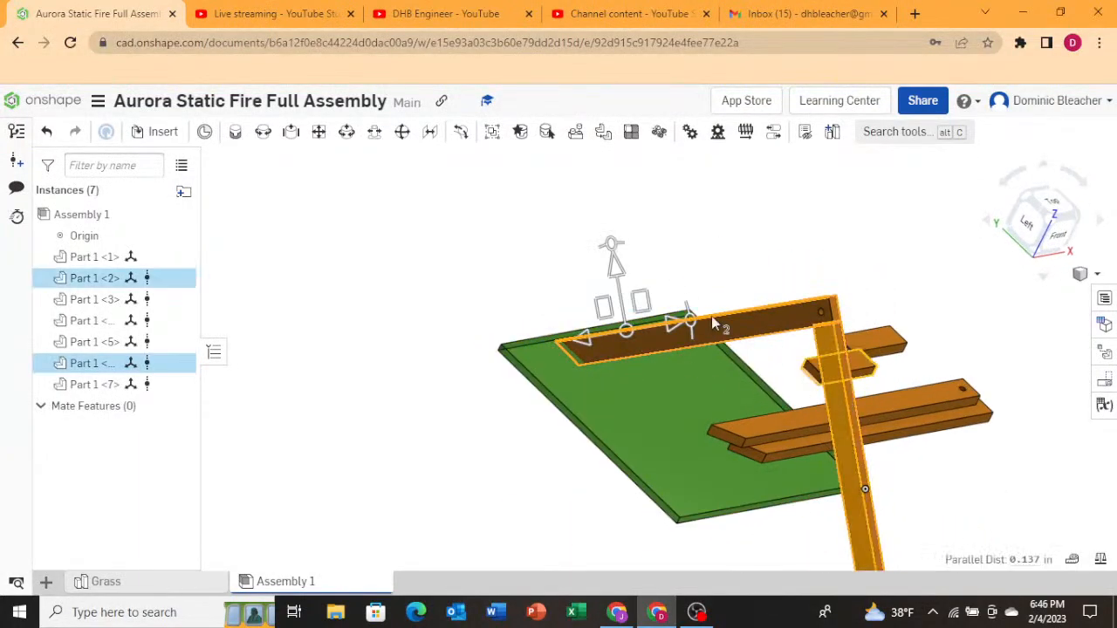
pyautogui.moveTo(967, 424); pyautogui.dragTo(918, 429, button='right')
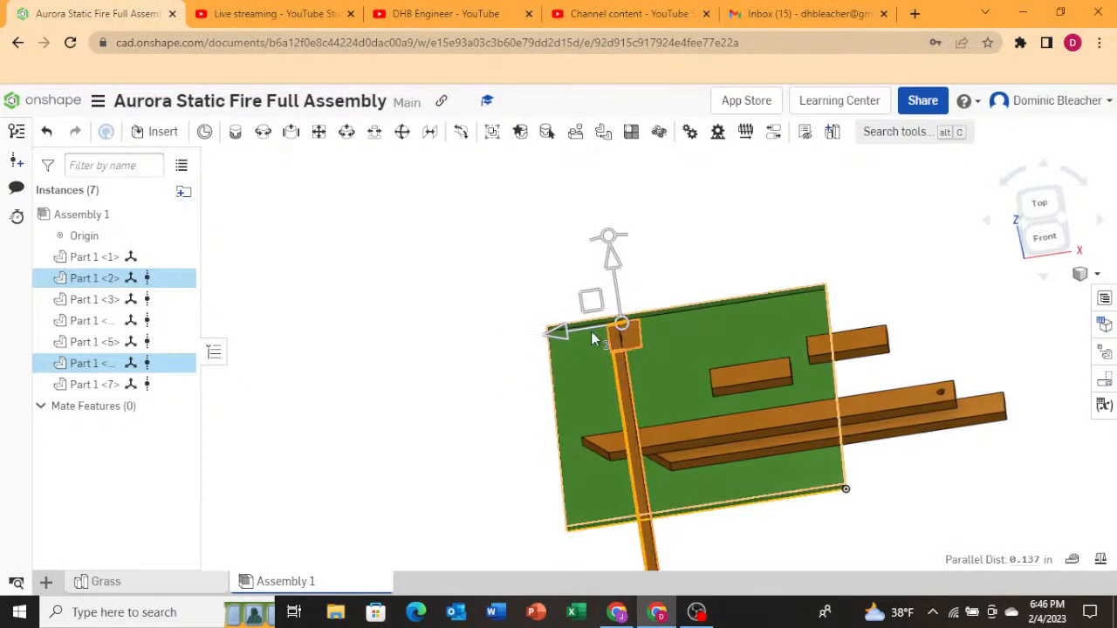
pyautogui.moveTo(592, 340); pyautogui.dragTo(505, 363)
pyautogui.click(502, 377)
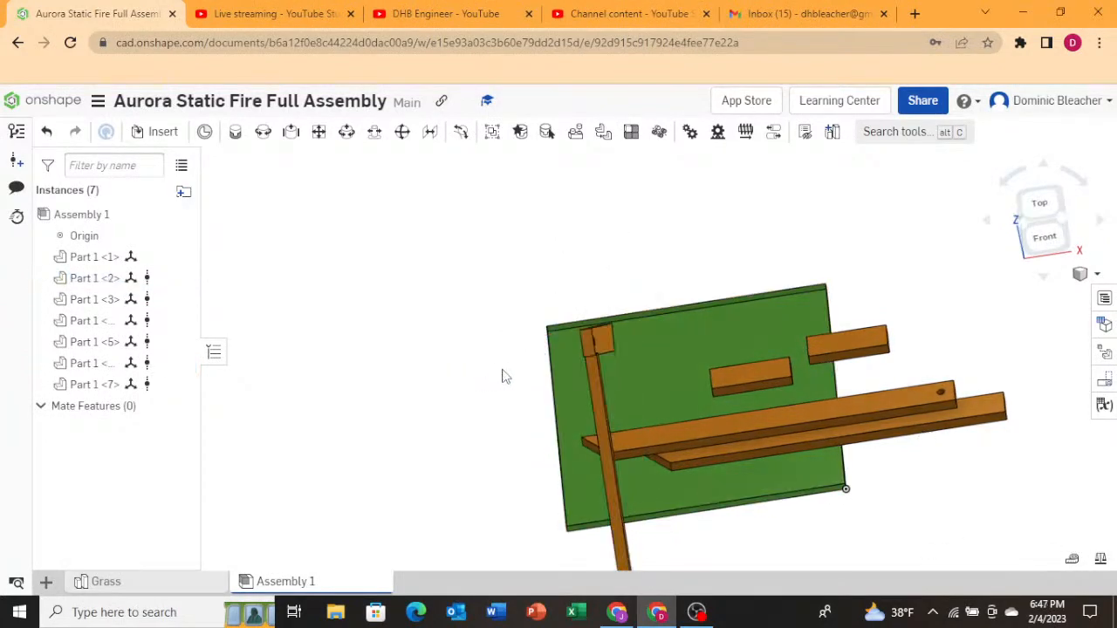
# Copy both A-frame mounts and paste a second A-frame pair, placing it parallel to the first across the grass.
pyautogui.moveTo(721, 504); pyautogui.dragTo(602, 463, button='right')
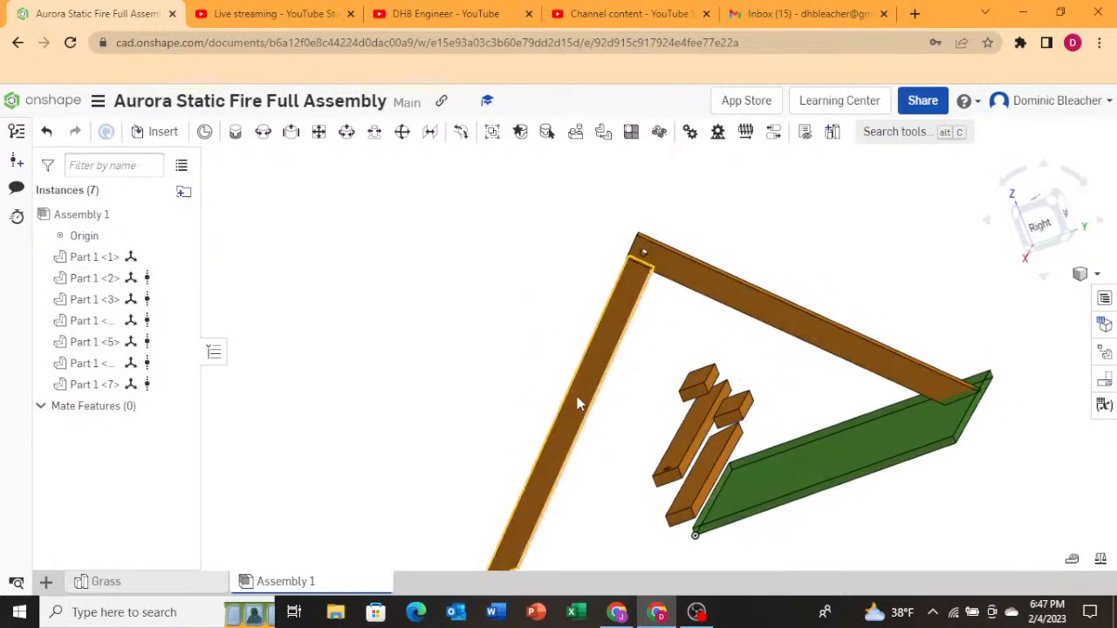
pyautogui.click(577, 400)
pyautogui.click(748, 318)
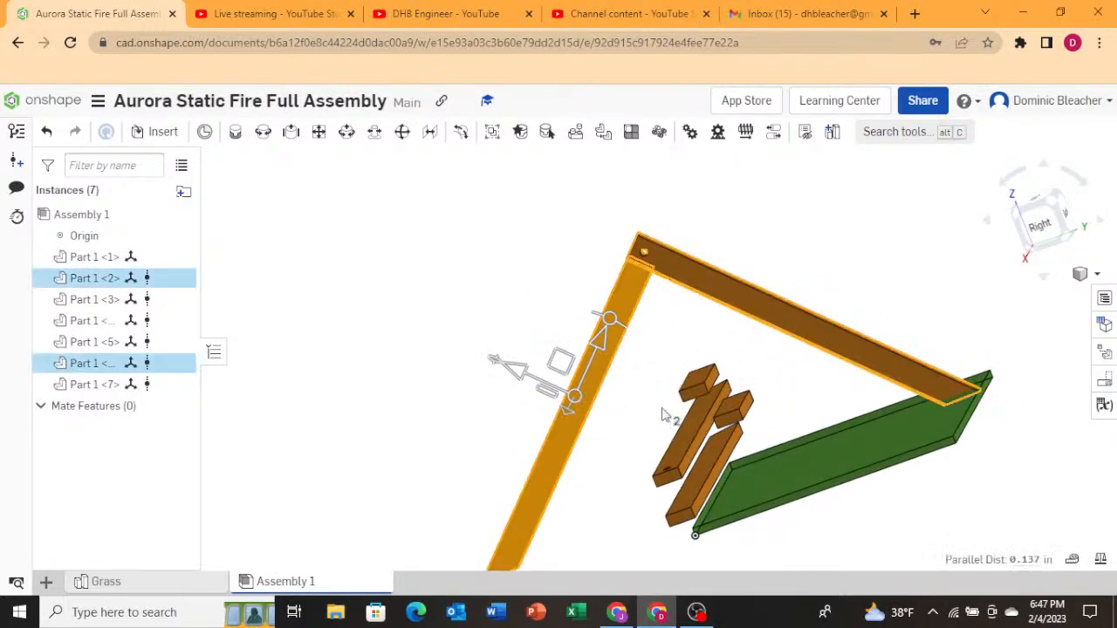
pyautogui.hotkey('ctrl', 'v')
pyautogui.moveTo(444, 348); pyautogui.dragTo(634, 331, button='right')
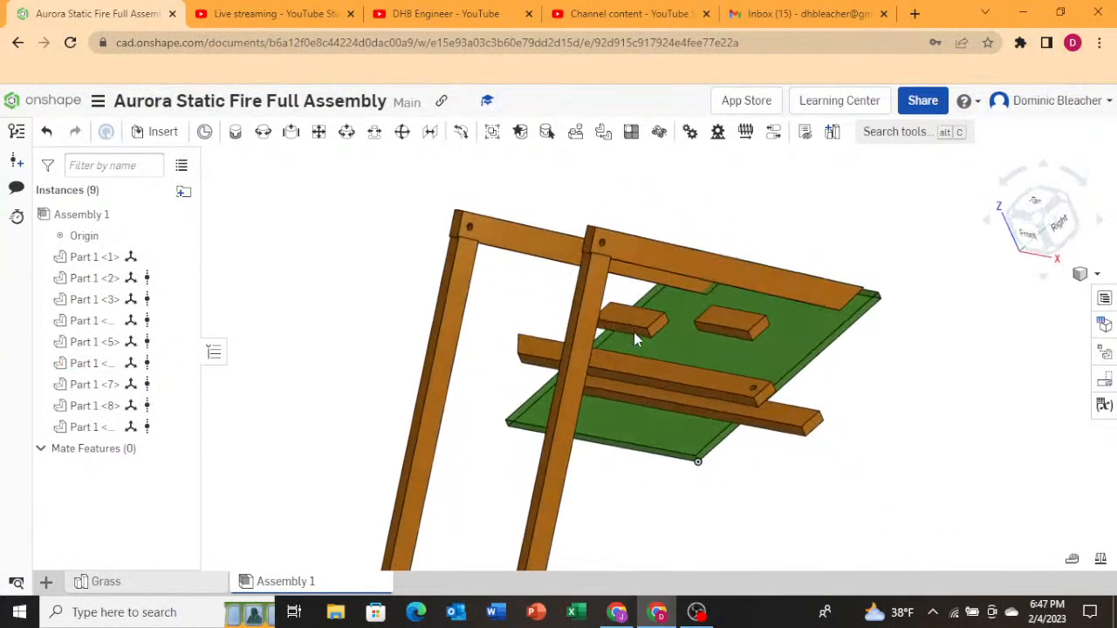
# Delete the two loose wood pieces lying across the grass in front of the frames.
pyautogui.click(663, 377)
pyautogui.press('Delete')
pyautogui.click(770, 425)
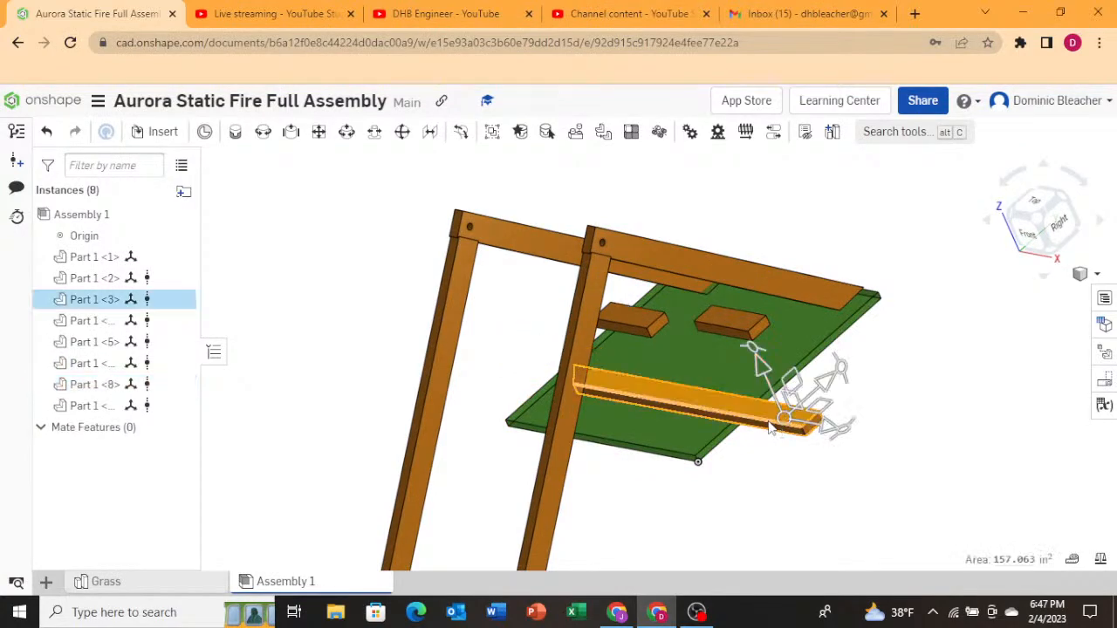
pyautogui.press('Delete')
# Shift a mount of the right A-frame -0.3 in so its two legs line up in the top view.
pyautogui.moveTo(789, 416); pyautogui.dragTo(820, 415, button='right')
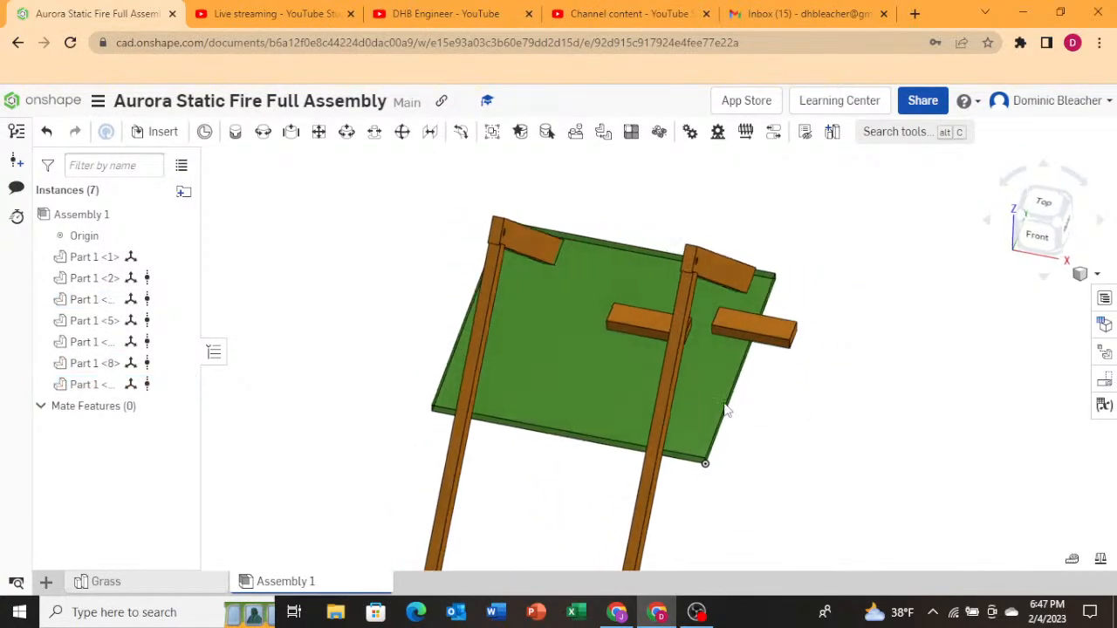
pyautogui.click(670, 395)
pyautogui.moveTo(735, 407)
pyautogui.mouseDown()
pyautogui.moveTo(721, 404)
pyautogui.moveTo(730, 409)
pyautogui.mouseUp()
pyautogui.moveTo(822, 466); pyautogui.dragTo(833, 460, button='right')
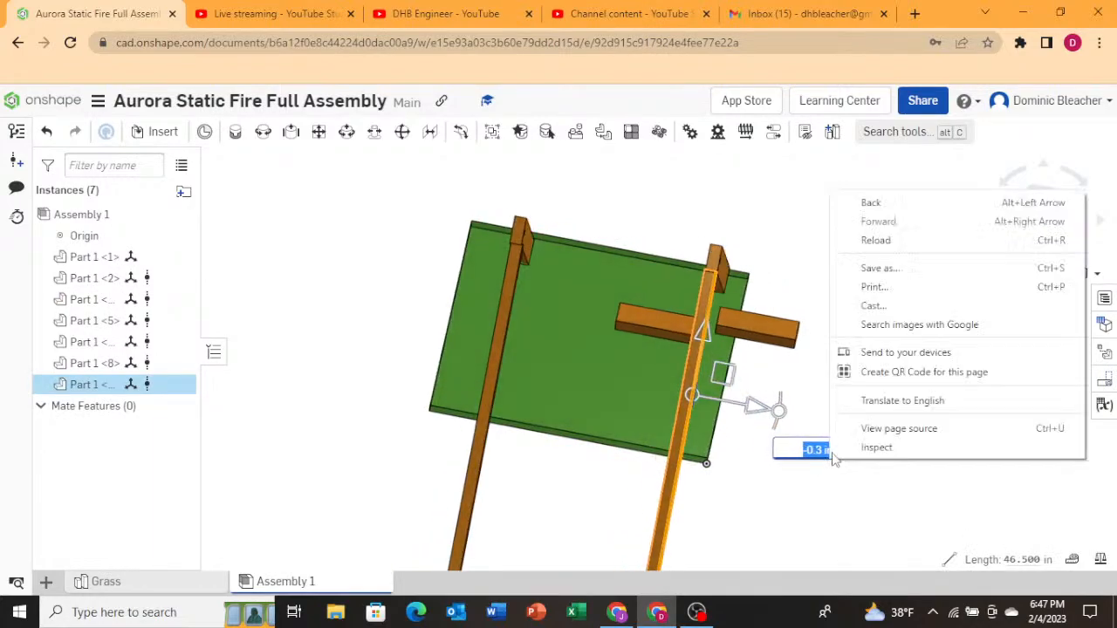
pyautogui.click(790, 373)
pyautogui.click(1045, 200)
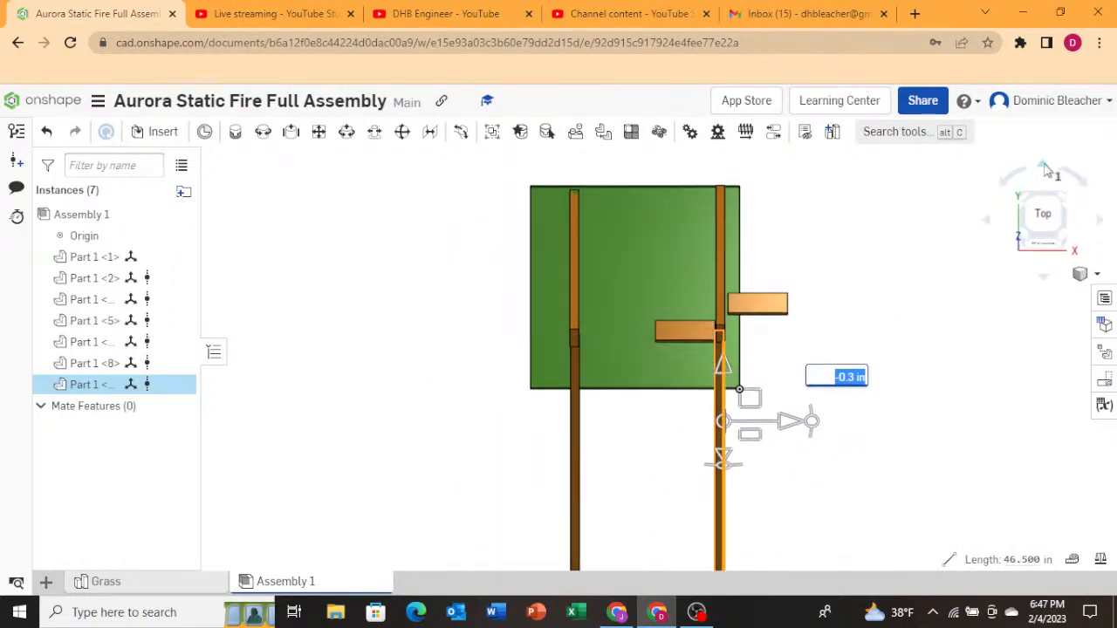
pyautogui.scroll(5, 585, 315)
pyautogui.click(621, 377)
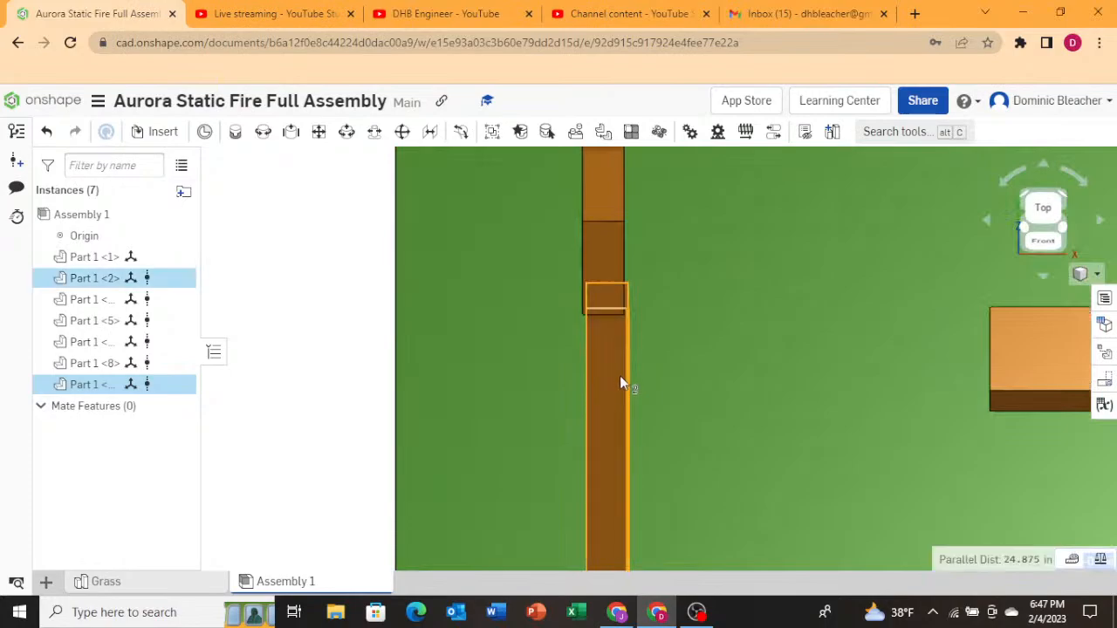
pyautogui.scroll(-3, 620, 409)
pyautogui.scroll(-5, 617, 423)
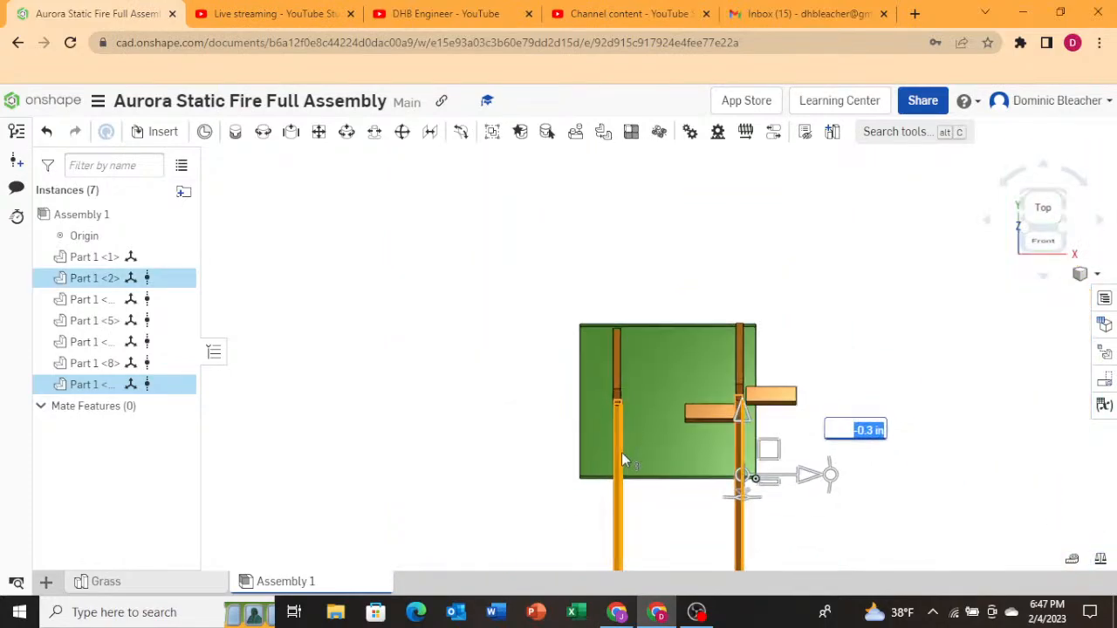
pyautogui.click(770, 530)
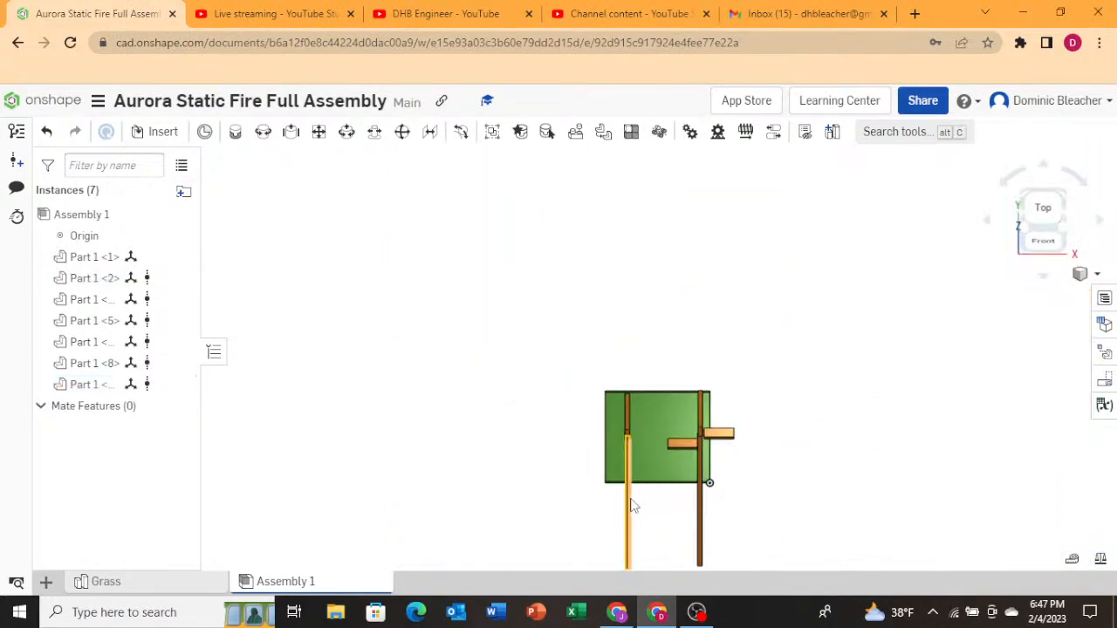
# Shift a mount of the left A-frame -0.3 in so its two legs line up in the top view.
pyautogui.click(632, 504)
pyautogui.scroll(5, 624, 449)
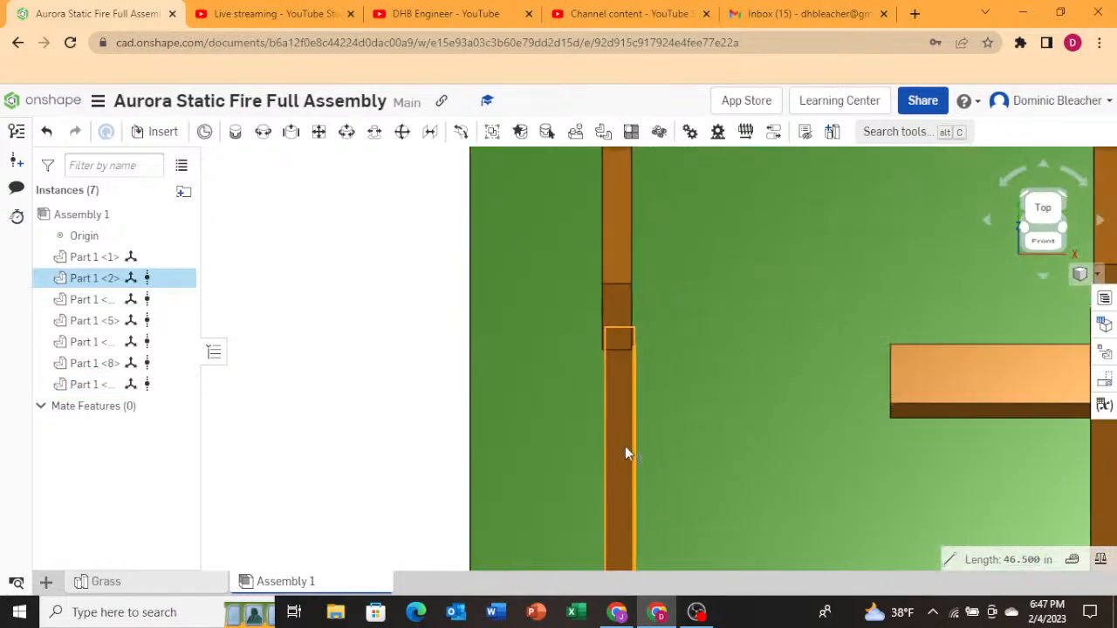
pyautogui.scroll(-3, 620, 453)
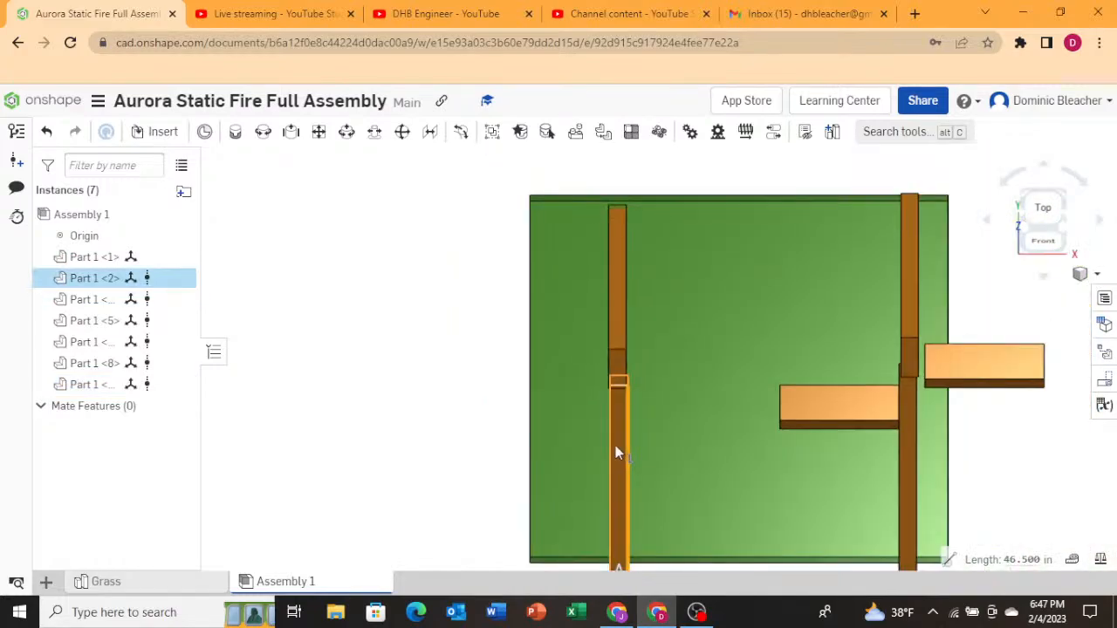
pyautogui.scroll(-3, 616, 452)
pyautogui.moveTo(681, 508); pyautogui.dragTo(675, 515)
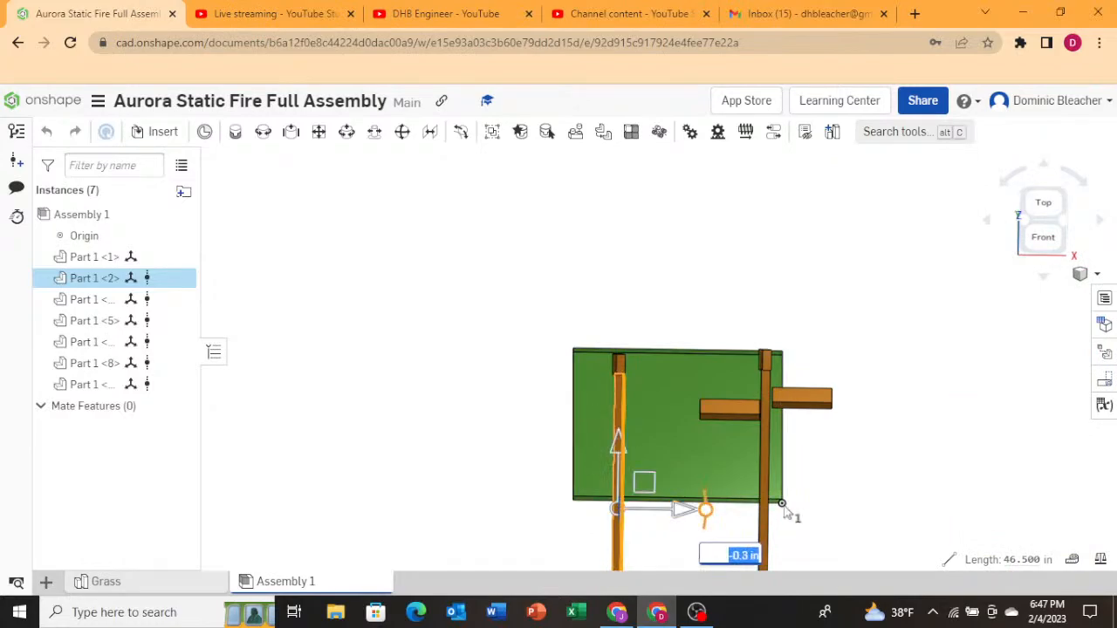
pyautogui.scroll(6, 621, 362)
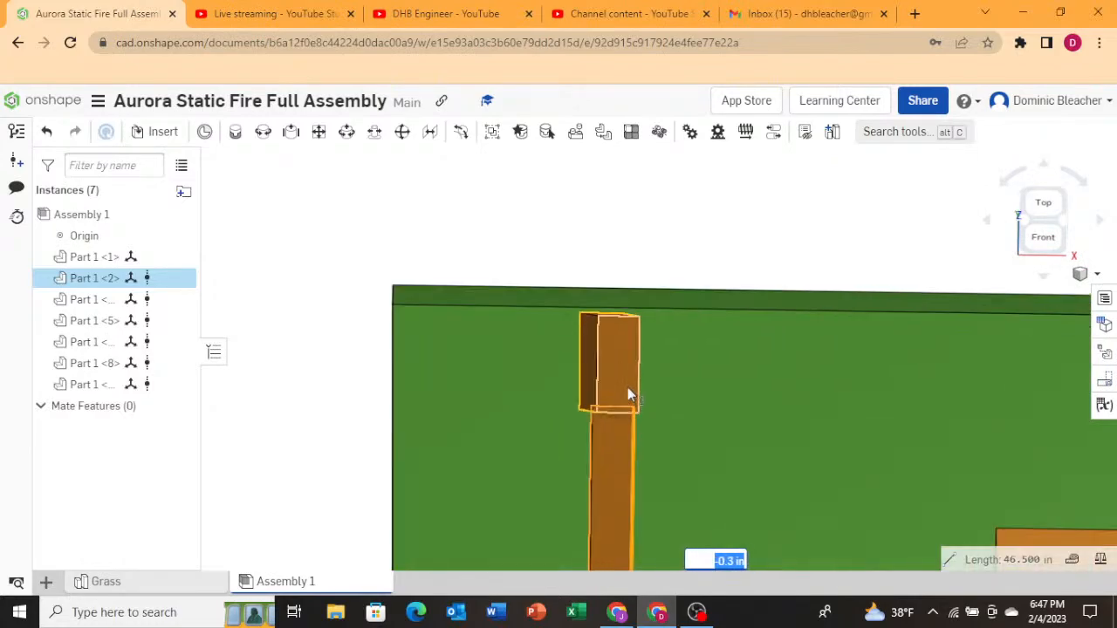
pyautogui.click(1047, 202)
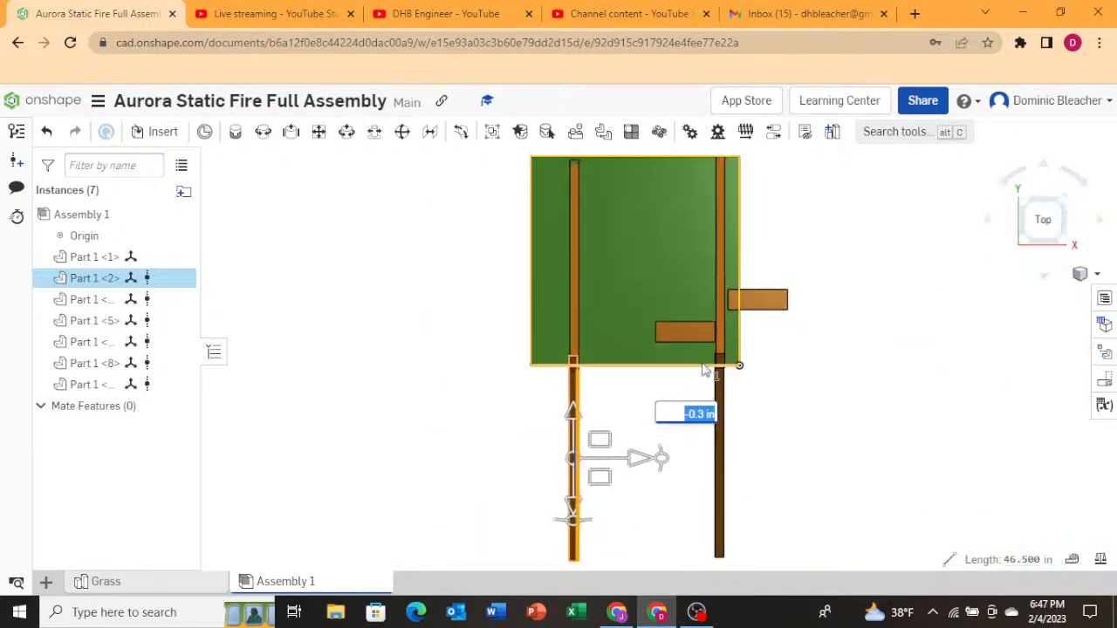
pyautogui.scroll(5, 598, 441)
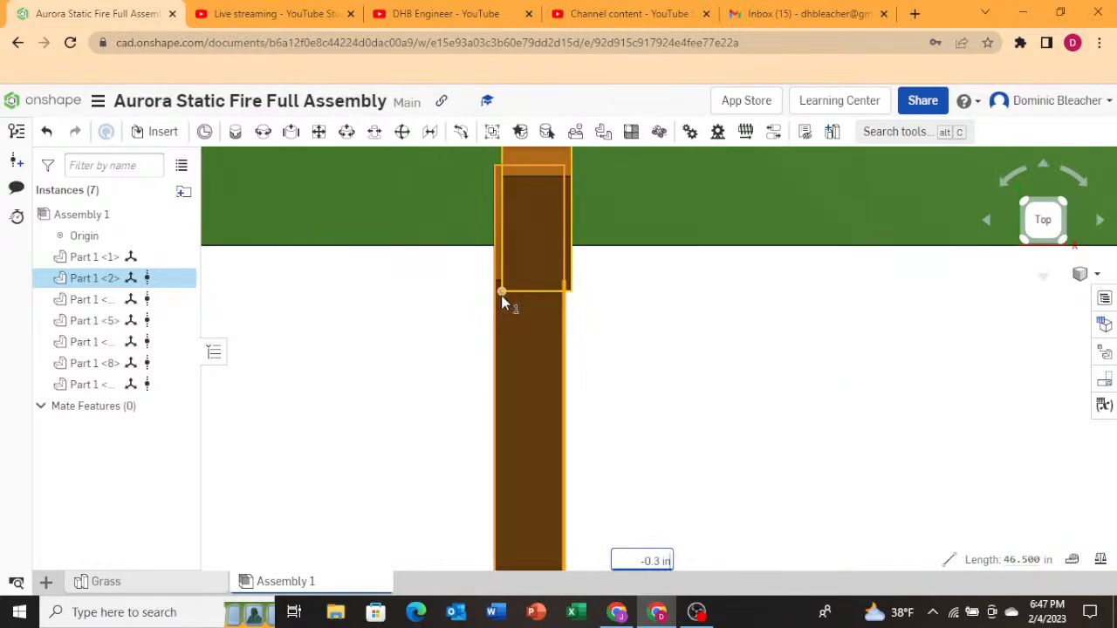
pyautogui.hotkey('ctrl', 'a')
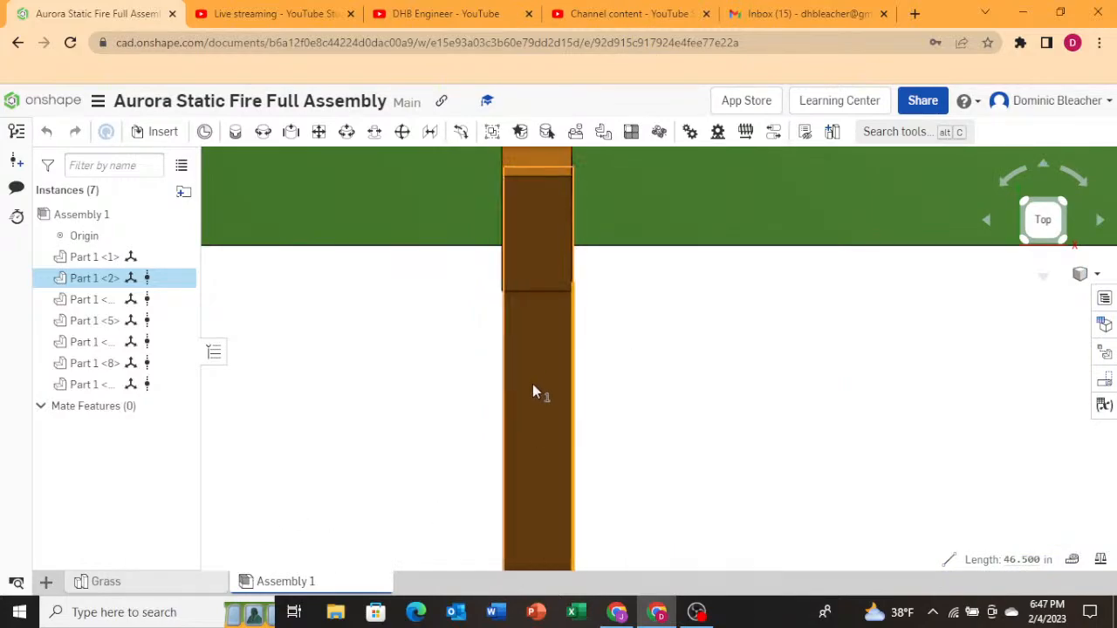
pyautogui.scroll(-5, 654, 420)
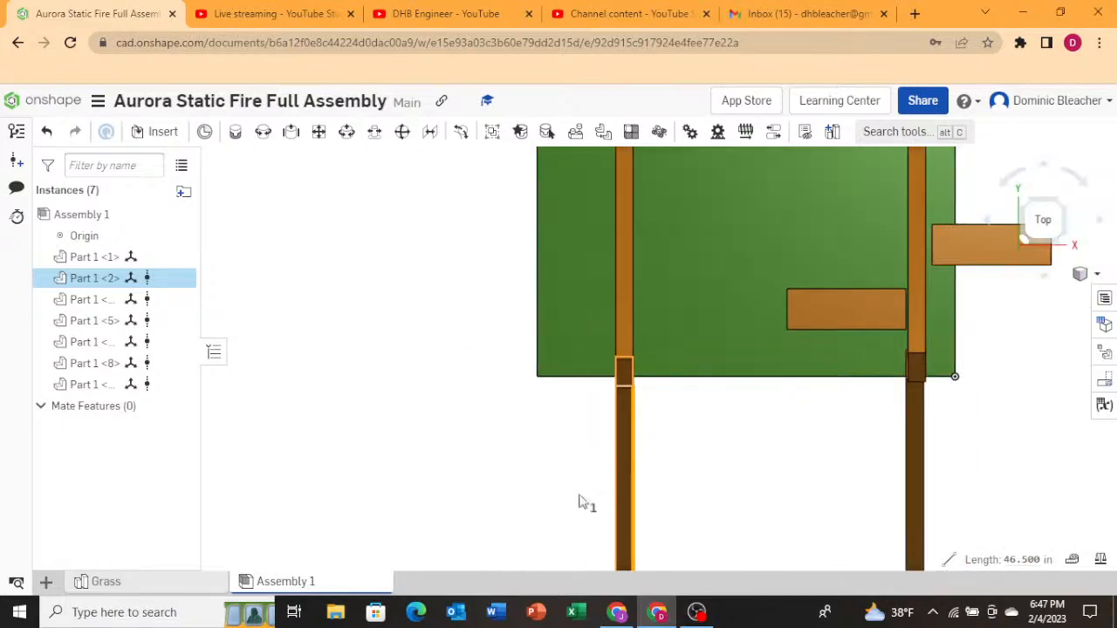
# Inspect the alignment of both A-frames over the grass from the top, front and angled views.
pyautogui.moveTo(551, 496); pyautogui.dragTo(728, 474, button='right')
pyautogui.click(728, 474)
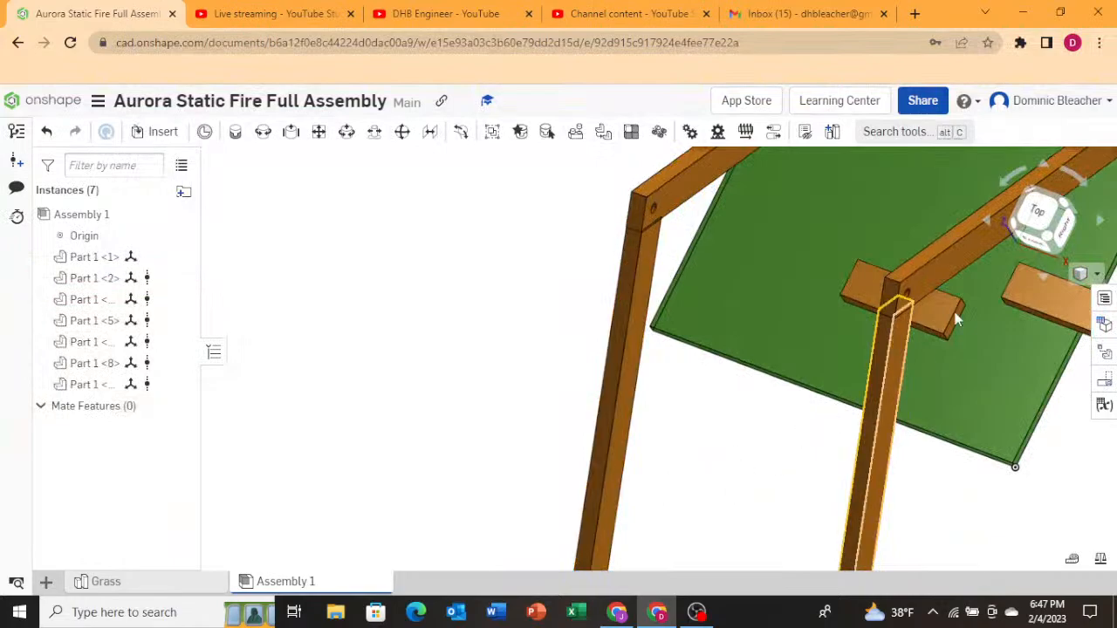
pyautogui.click(1039, 211)
pyautogui.scroll(6, 728, 370)
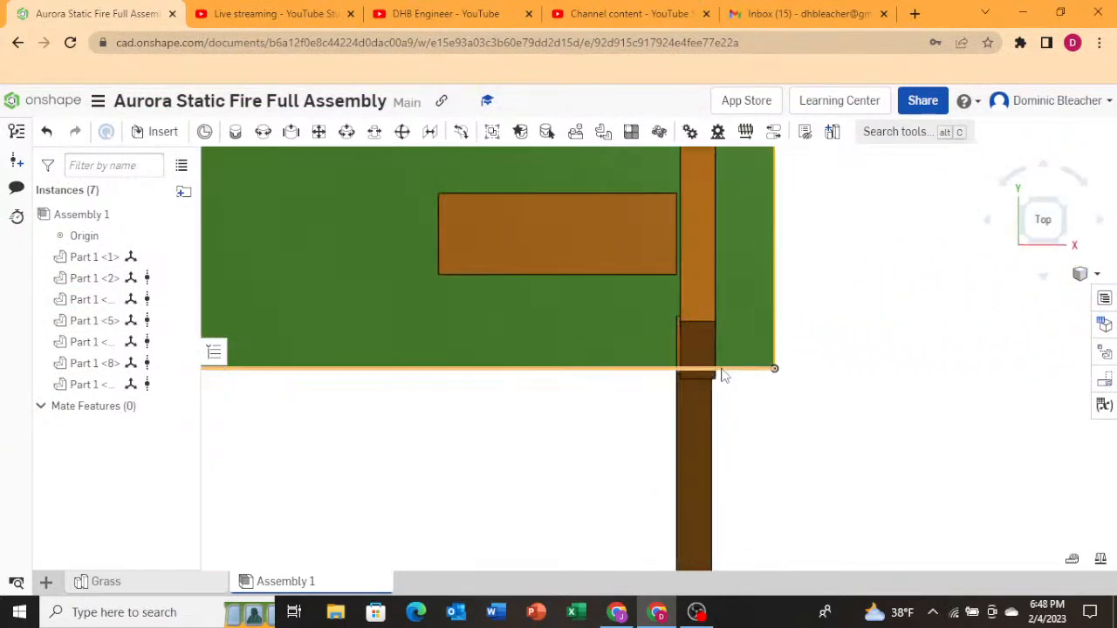
pyautogui.scroll(3, 722, 375)
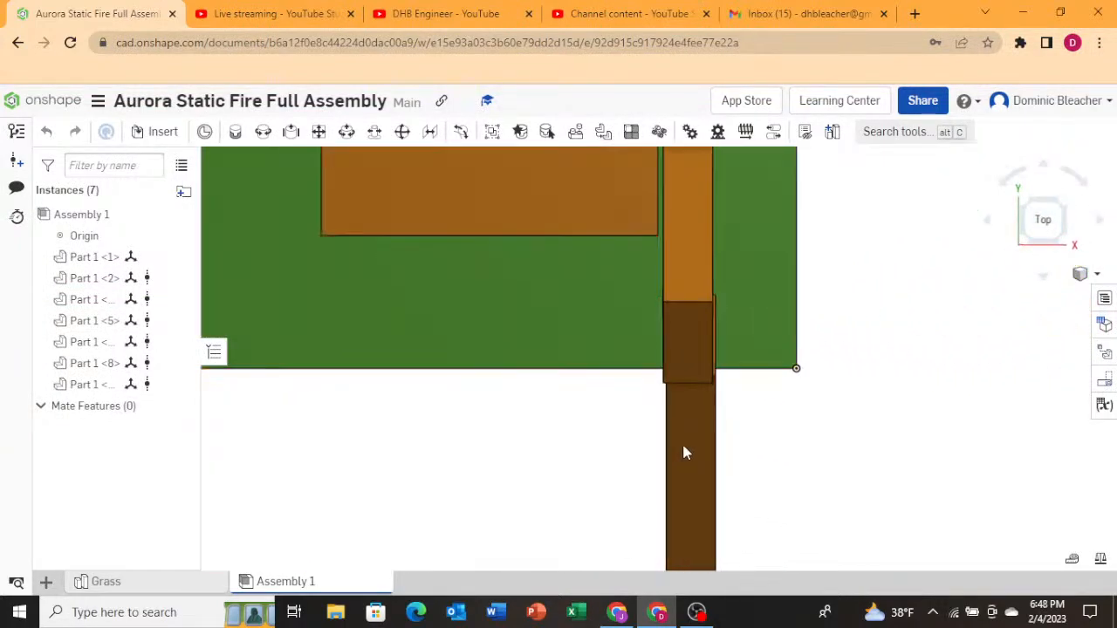
pyautogui.moveTo(771, 466); pyautogui.dragTo(686, 473, button='right')
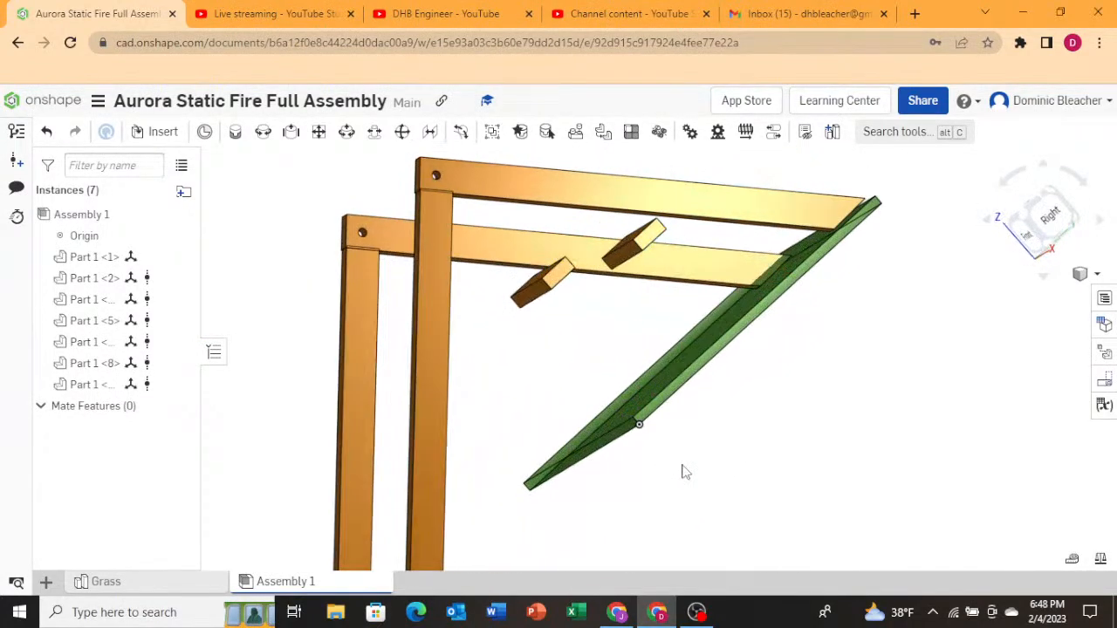
pyautogui.moveTo(757, 496); pyautogui.dragTo(826, 546, button='right')
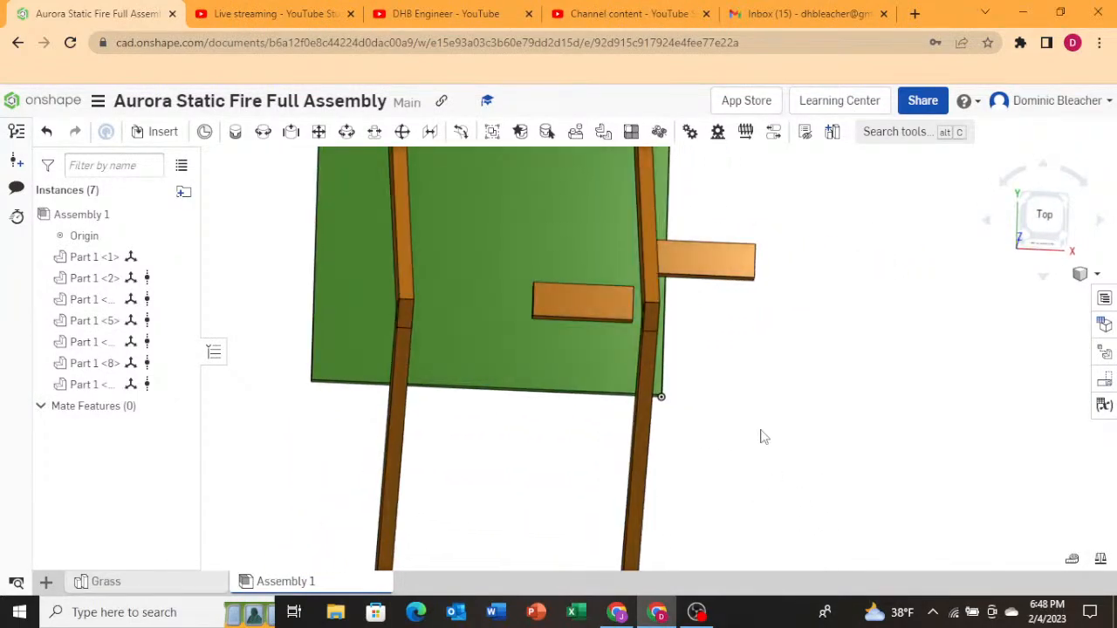
pyautogui.moveTo(721, 416); pyautogui.dragTo(708, 393, button='right')
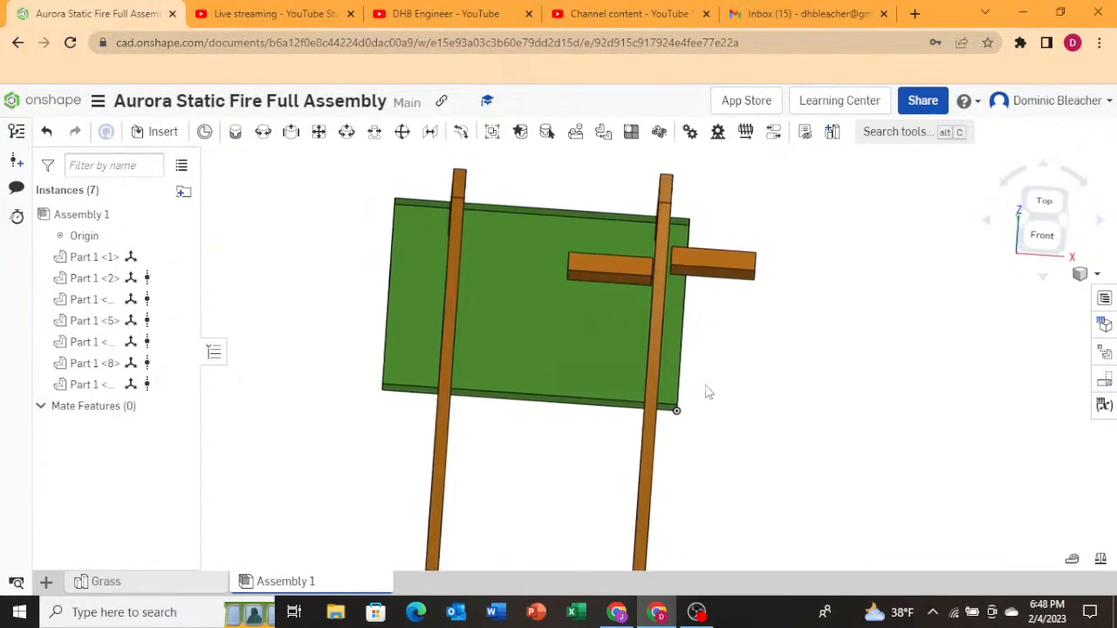
pyautogui.scroll(-3, 332, 411)
pyautogui.scroll(-2, 856, 443)
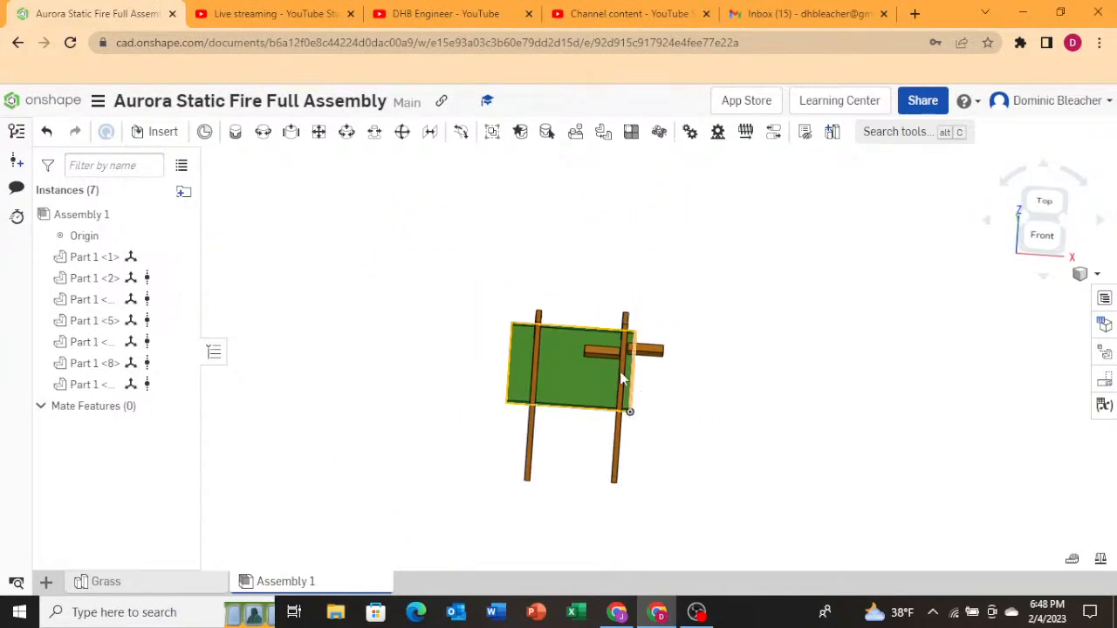
pyautogui.scroll(5, 548, 347)
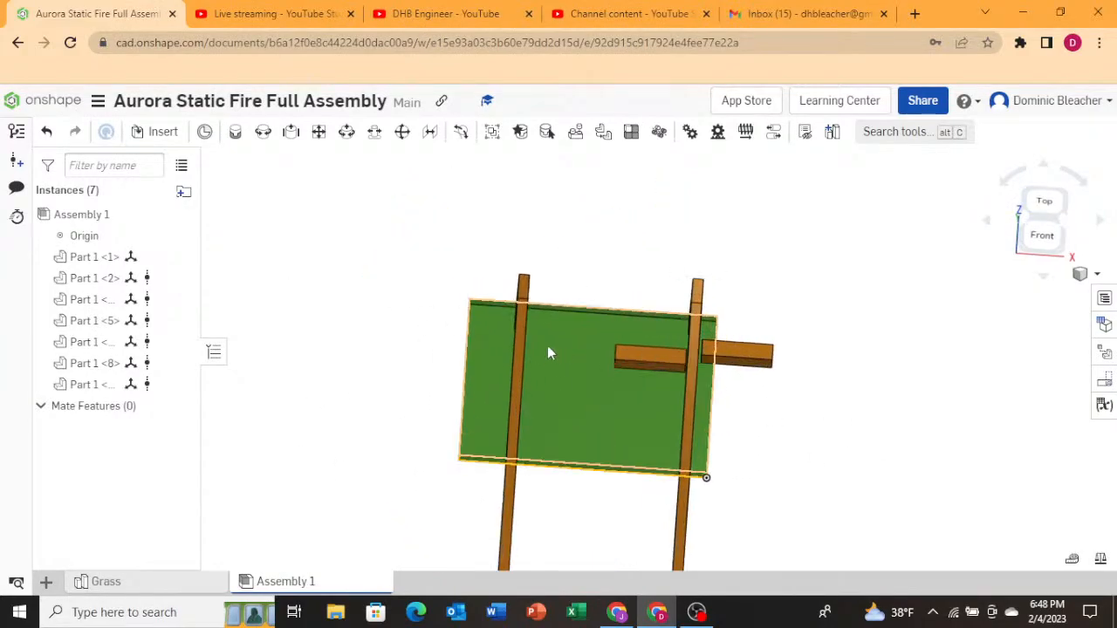
# Insert the Outer Gimbal part studio from the other document and place it on the grass between the frames.
pyautogui.click(155, 132)
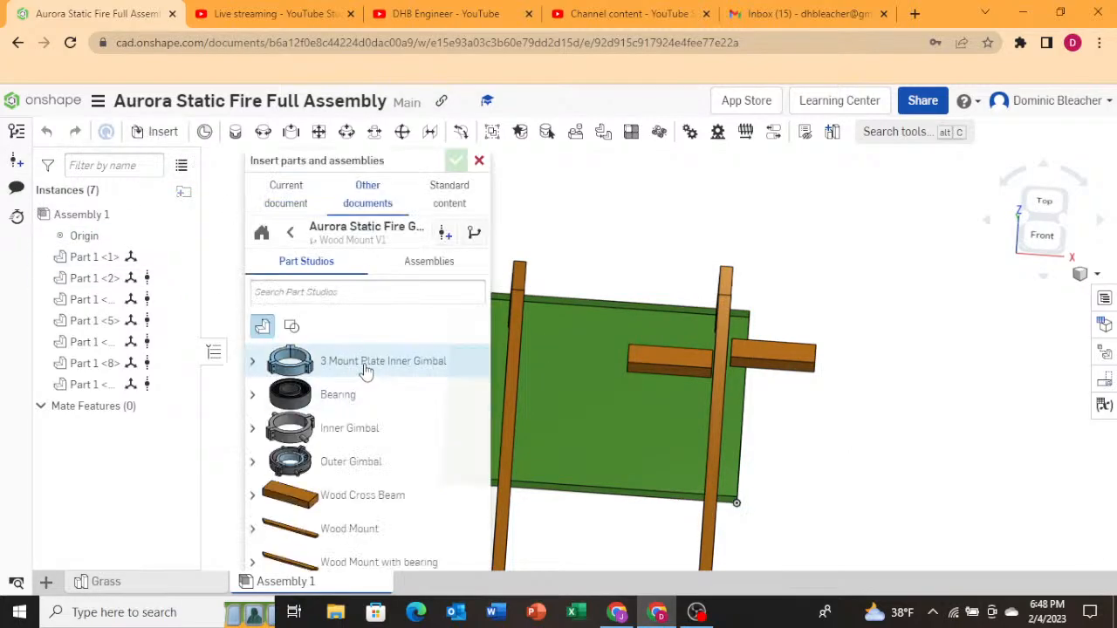
pyautogui.click(369, 462)
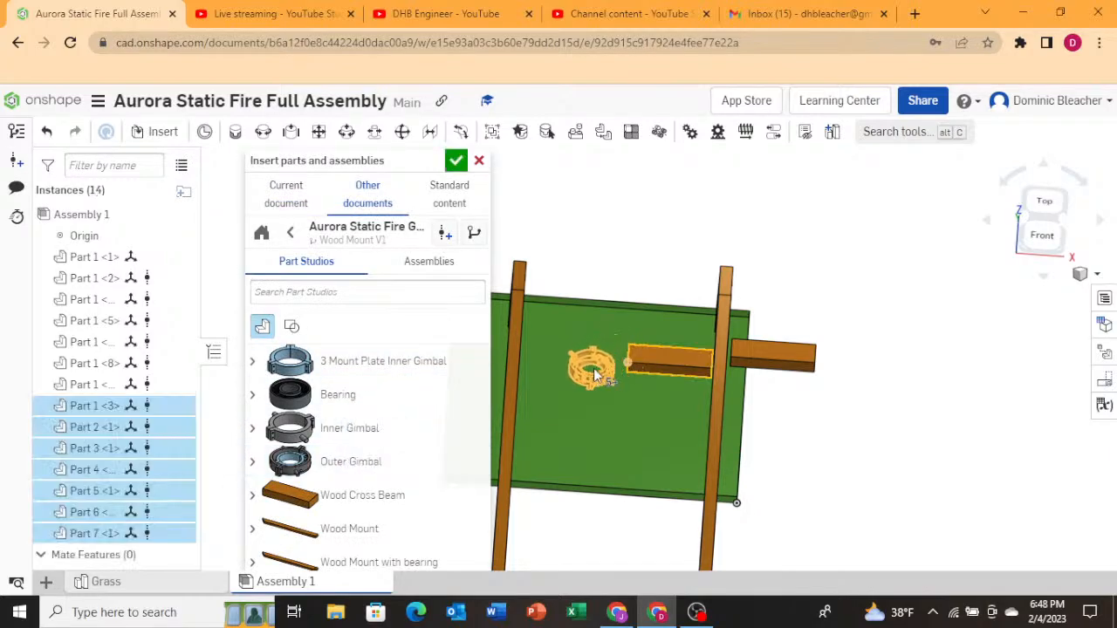
pyautogui.click(587, 375)
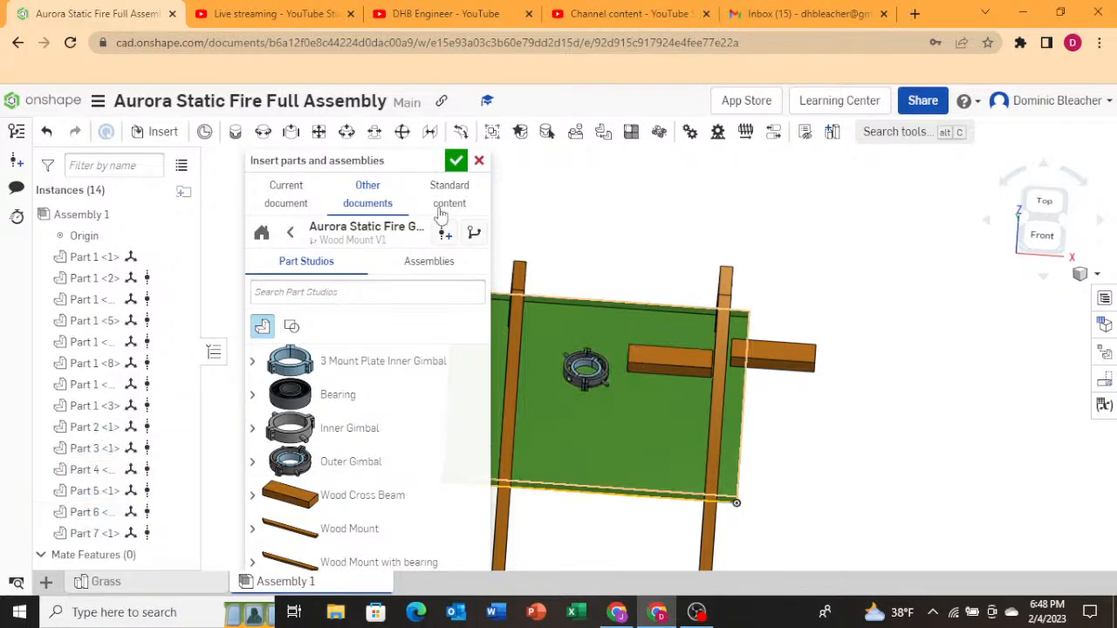
pyautogui.click(456, 159)
# Select all seven parts of the inserted gimbal and drag them up to roughly the height of the A-frame tops.
pyautogui.moveTo(568, 422)
pyautogui.mouseDown(button='right')
pyautogui.moveTo(569, 404)
pyautogui.moveTo(555, 419)
pyautogui.moveTo(560, 402)
pyautogui.mouseUp(button='right')
pyautogui.scroll(5, 568, 398)
pyautogui.scroll(-2, 431, 409)
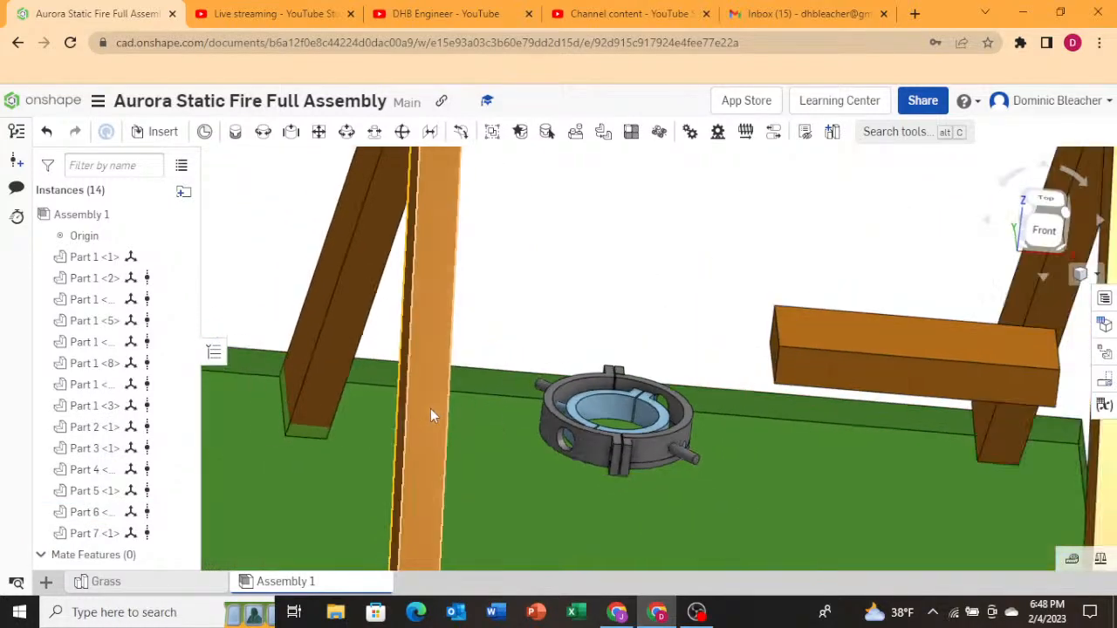
pyautogui.scroll(-4, 430, 409)
pyautogui.moveTo(559, 329); pyautogui.dragTo(506, 431, button='right')
pyautogui.scroll(6, 497, 422)
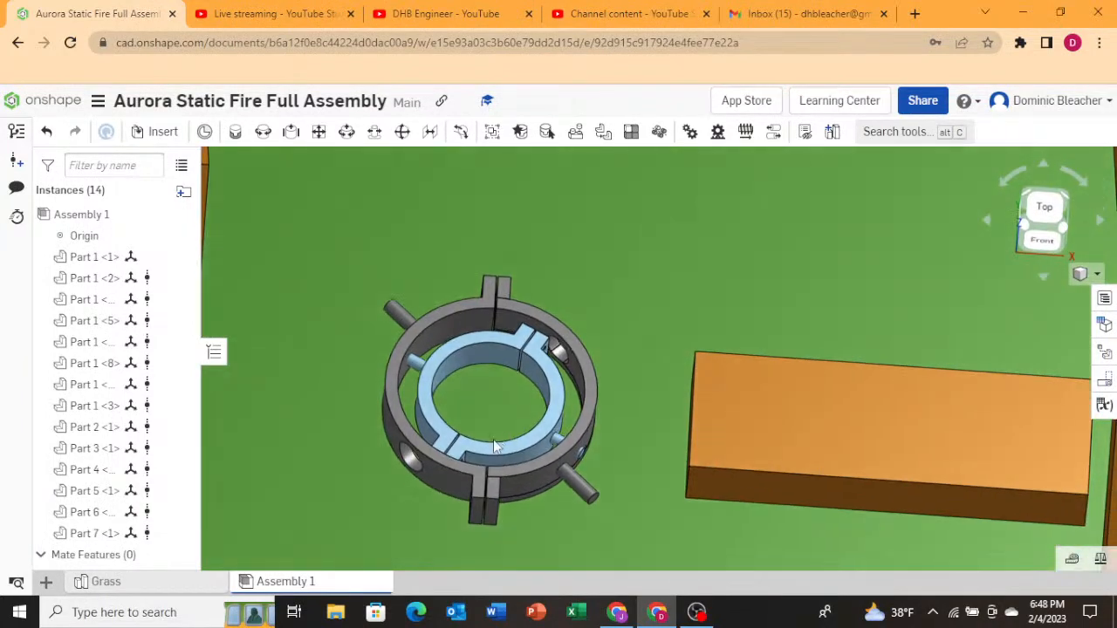
pyautogui.rightClick(508, 431)
pyautogui.click(376, 466)
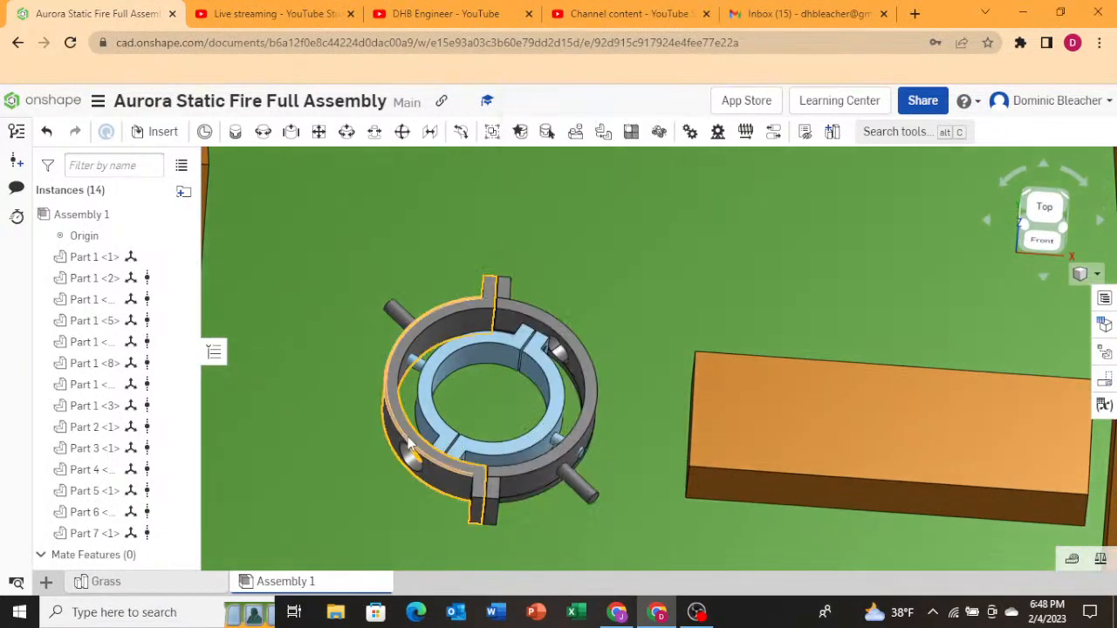
pyautogui.click(407, 436)
pyautogui.click(522, 368)
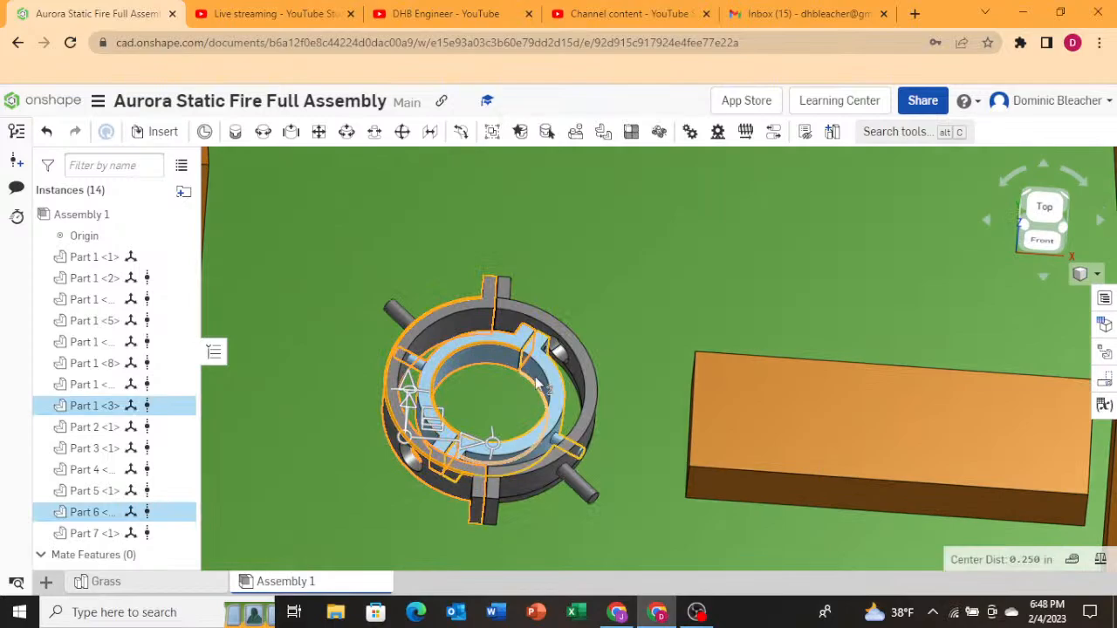
pyautogui.click(538, 389)
pyautogui.click(508, 490)
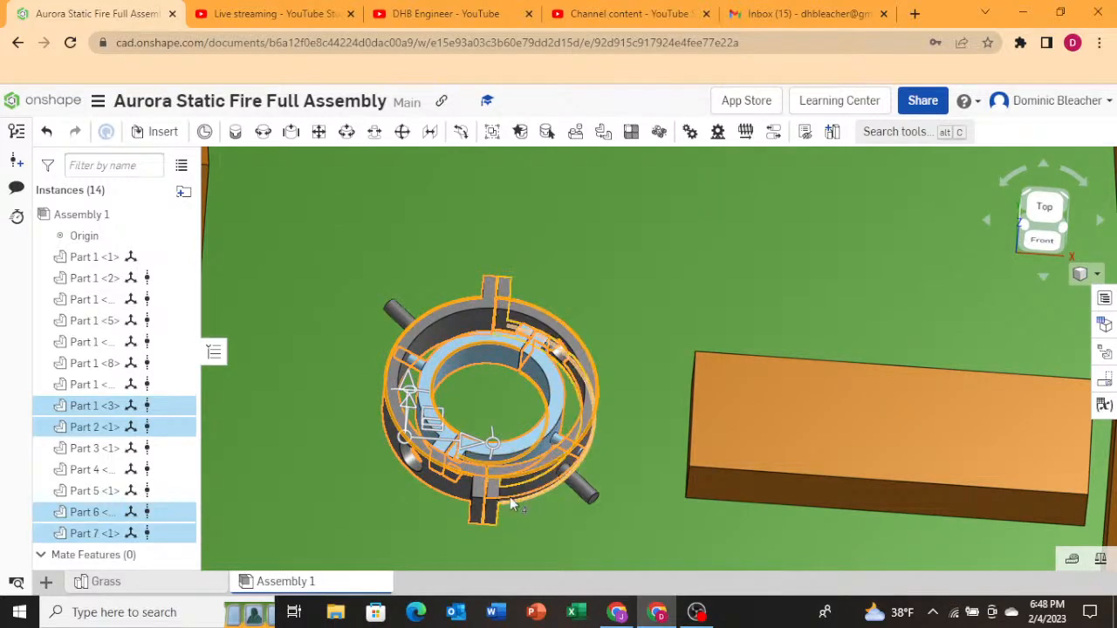
pyautogui.moveTo(501, 524); pyautogui.dragTo(500, 501, button='right')
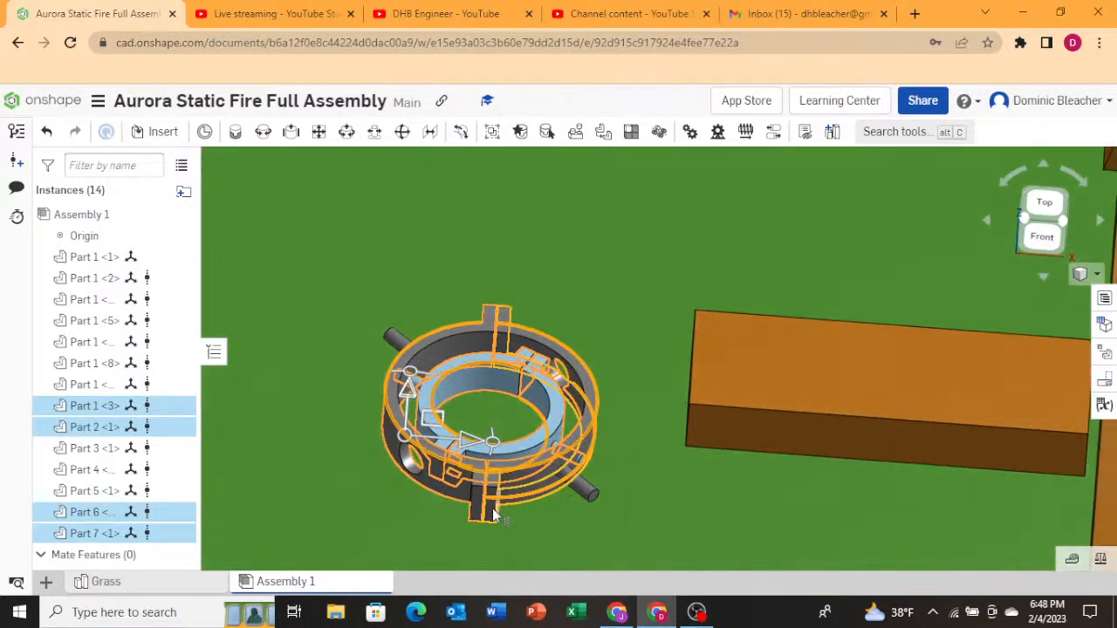
pyautogui.click(491, 515)
pyautogui.click(587, 494)
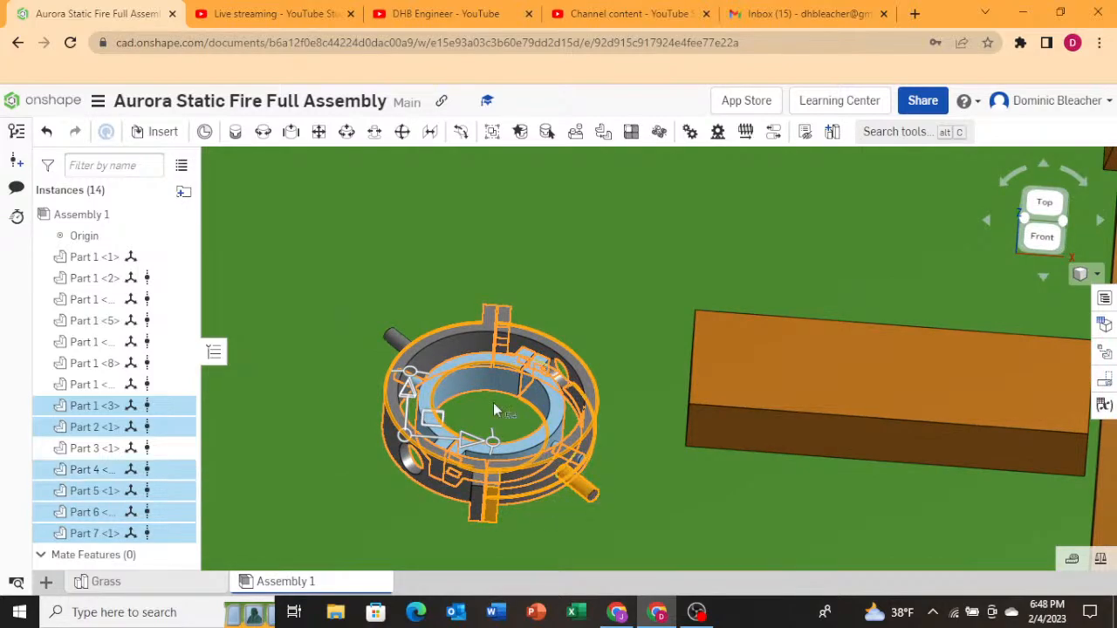
pyautogui.click(494, 414)
pyautogui.moveTo(494, 414); pyautogui.dragTo(487, 433, button='right')
pyautogui.scroll(-5, 489, 426)
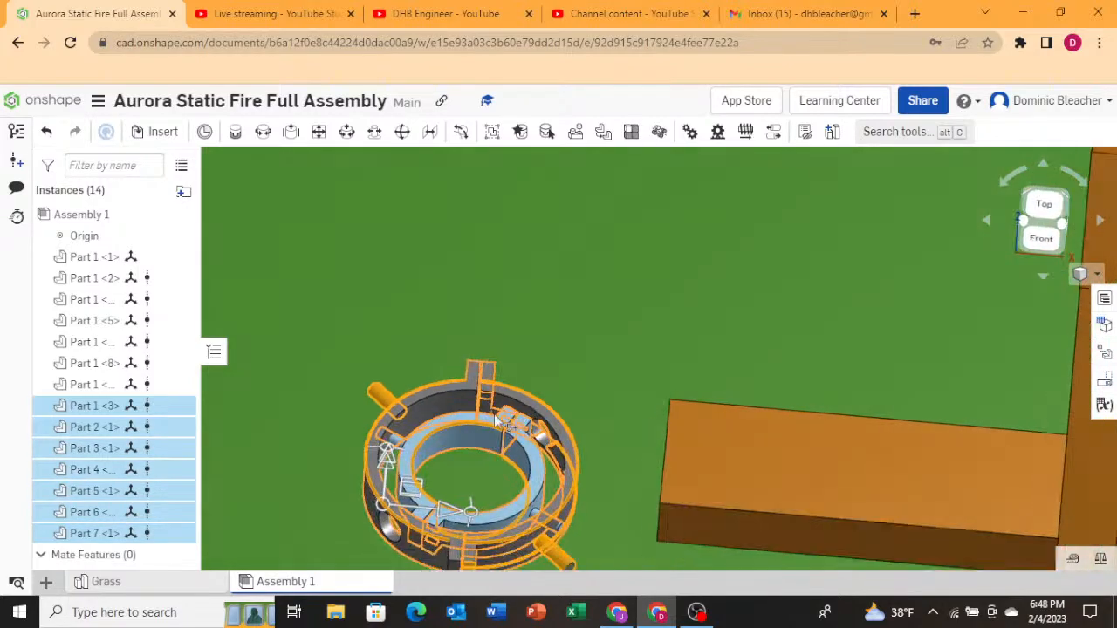
pyautogui.moveTo(522, 385); pyautogui.dragTo(542, 327, button='right')
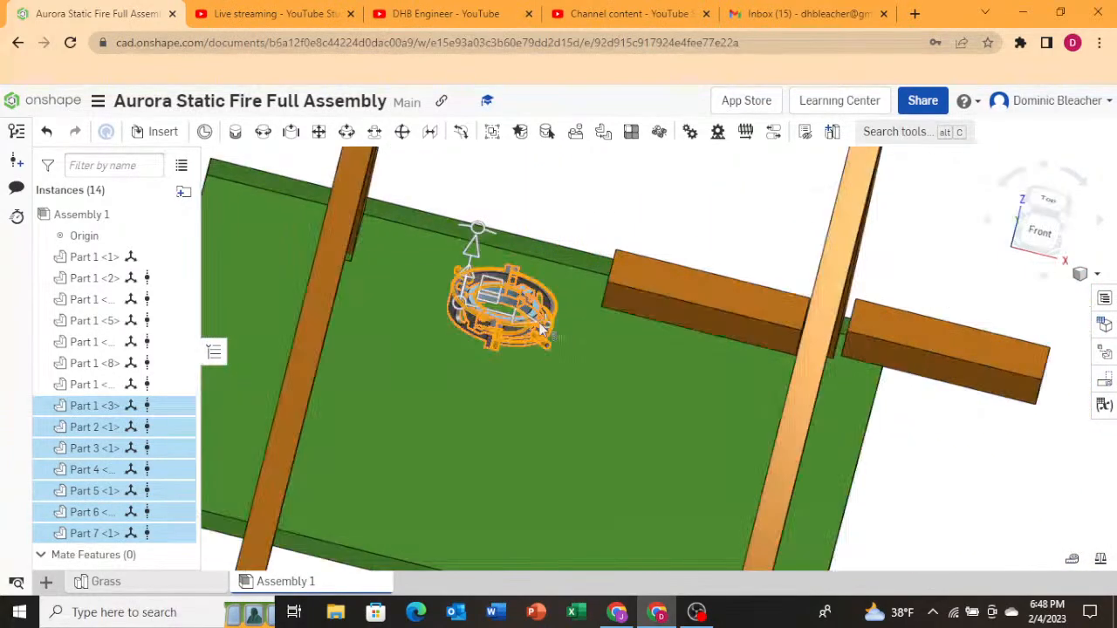
pyautogui.scroll(5, 542, 328)
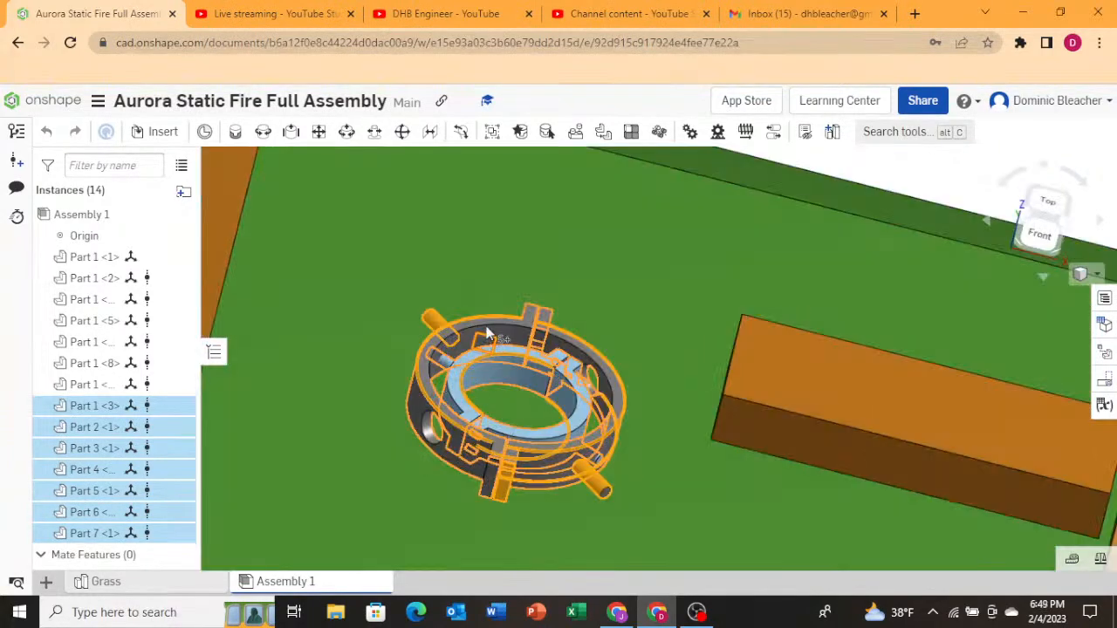
pyautogui.moveTo(489, 334); pyautogui.dragTo(513, 274)
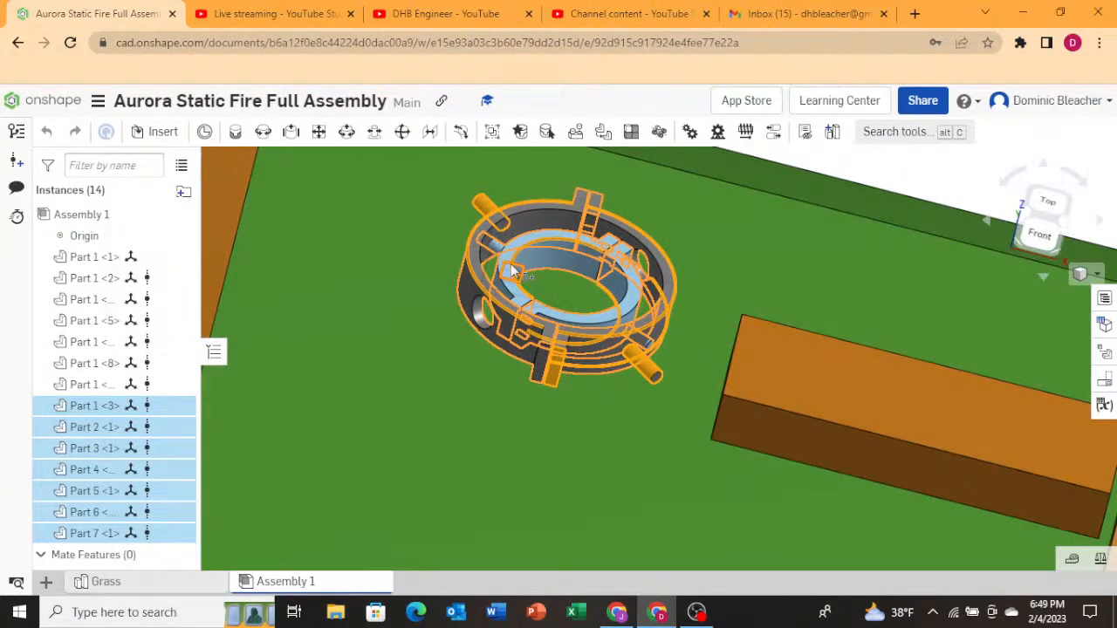
pyautogui.moveTo(512, 272); pyautogui.dragTo(539, 311, button='right')
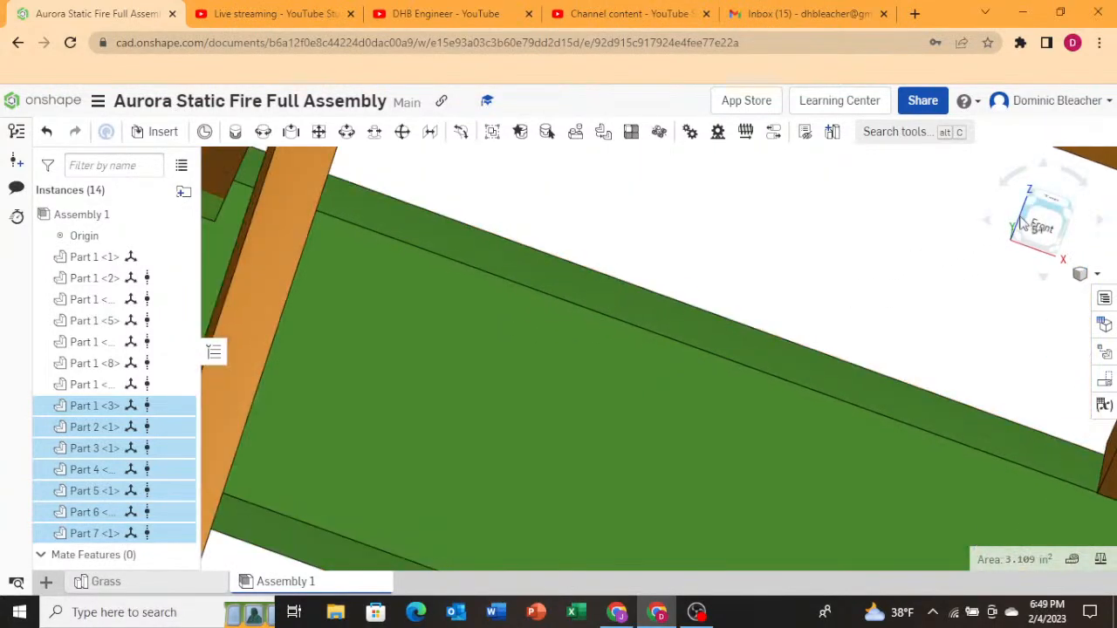
pyautogui.moveTo(1036, 227); pyautogui.dragTo(954, 247)
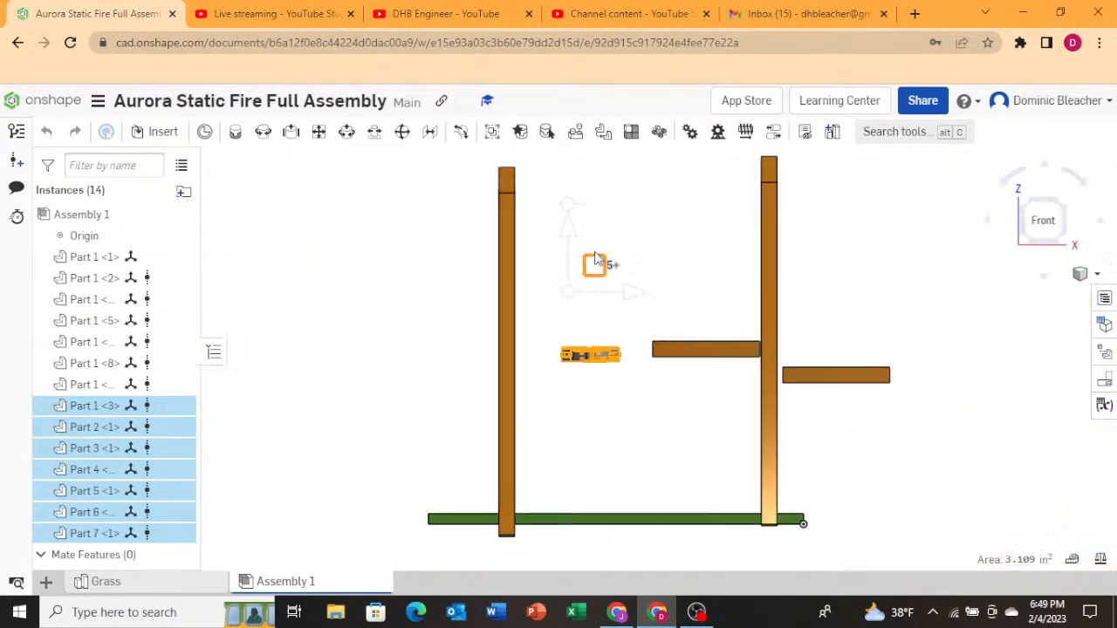
pyautogui.moveTo(594, 259); pyautogui.dragTo(595, 169)
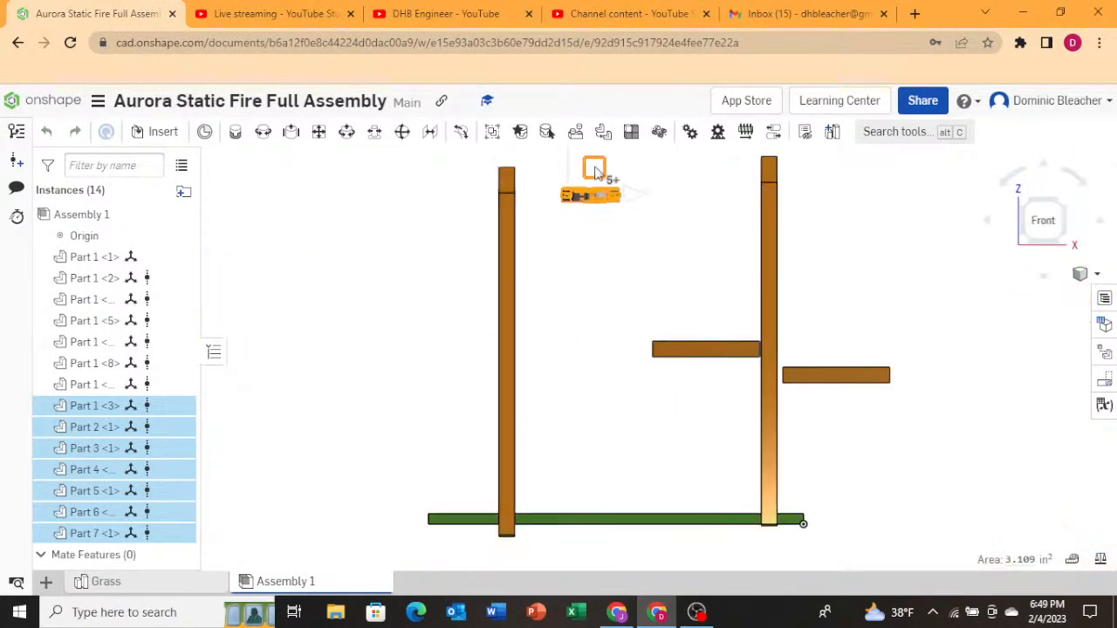
# Rotate the selected gimbal parts 45 deg about the vertical axis in the top view.
pyautogui.moveTo(594, 172); pyautogui.dragTo(425, 324, button='right')
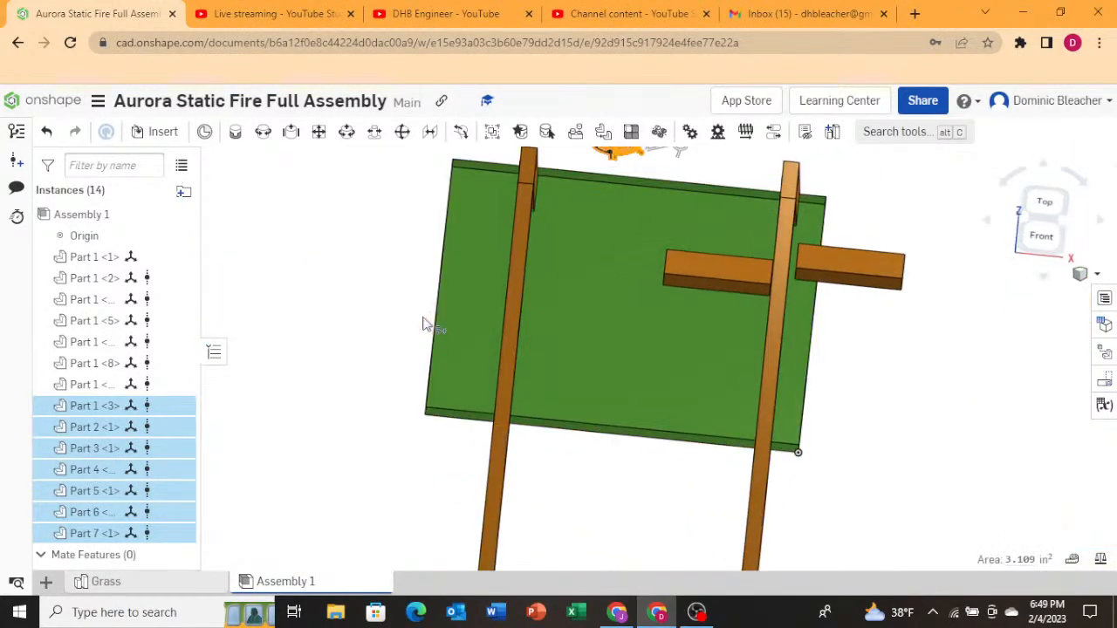
pyautogui.scroll(-3, 425, 325)
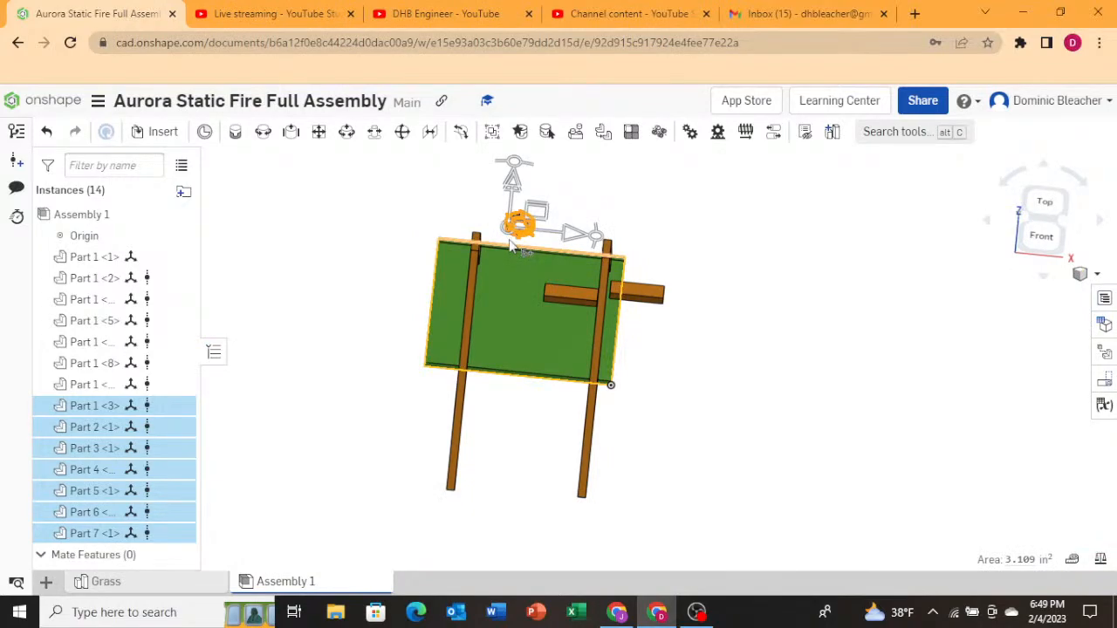
pyautogui.scroll(5, 510, 246)
pyautogui.hotkey('shift', '5')
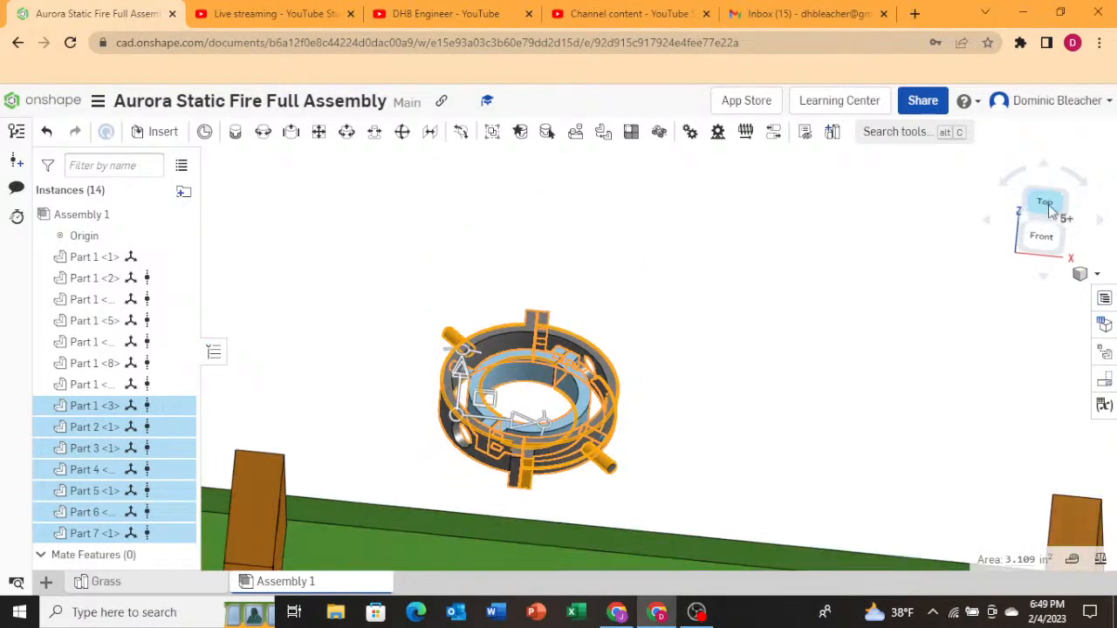
pyautogui.scroll(3, 590, 317)
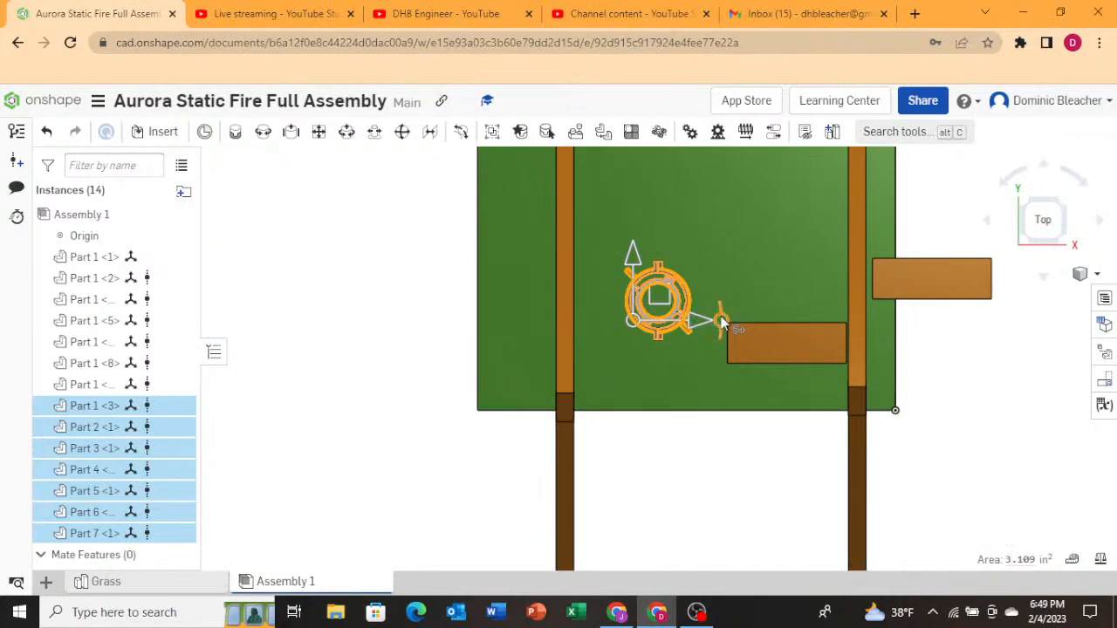
pyautogui.moveTo(721, 323); pyautogui.dragTo(712, 232)
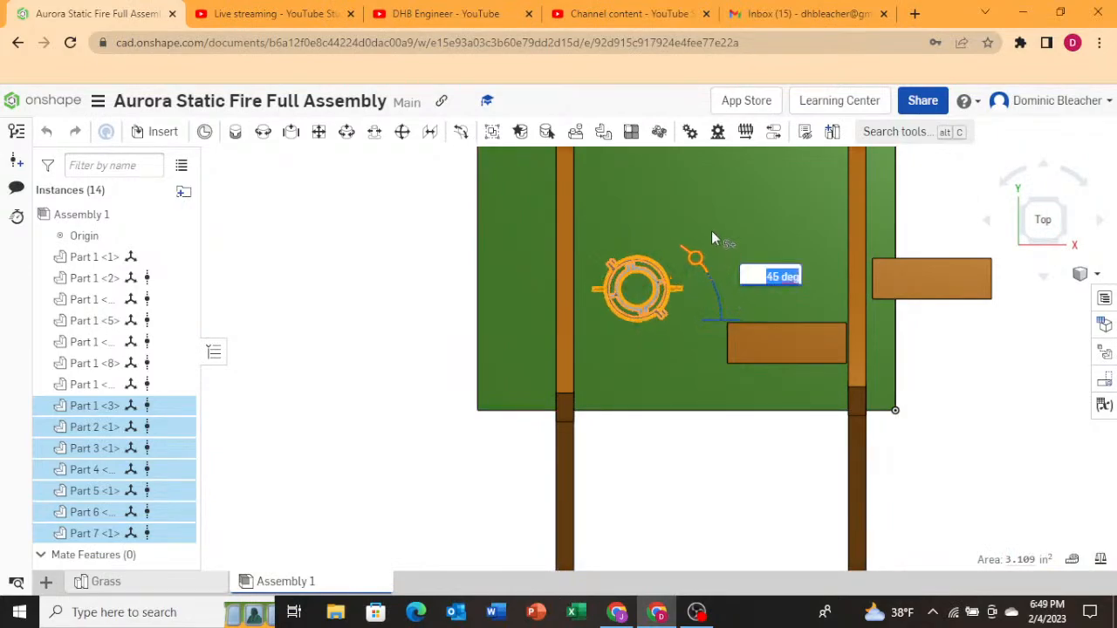
pyautogui.moveTo(635, 367); pyautogui.dragTo(653, 351, button='right')
# Move the gimbal parts 3.1 in upward along Z in the right side view.
pyautogui.scroll(3, 628, 373)
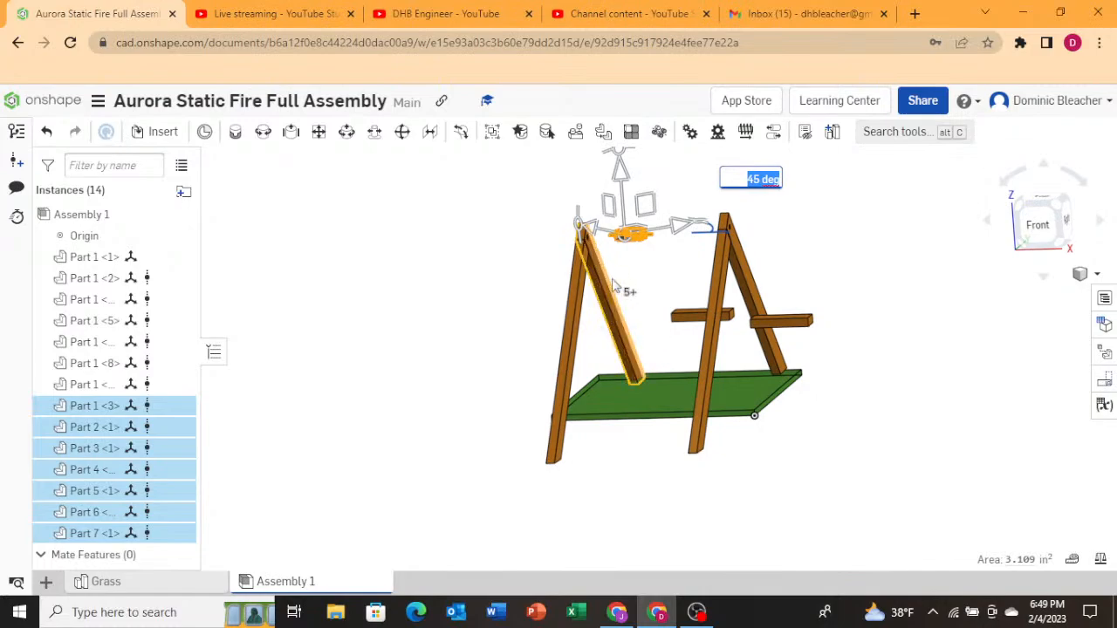
pyautogui.scroll(-2, 604, 199)
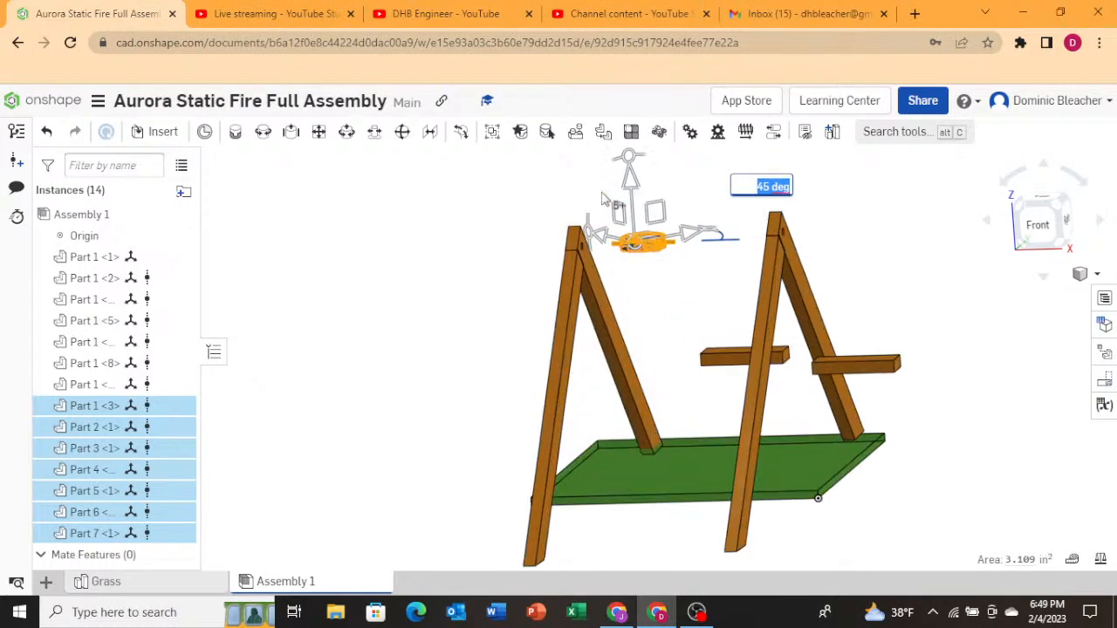
pyautogui.scroll(-3, 611, 210)
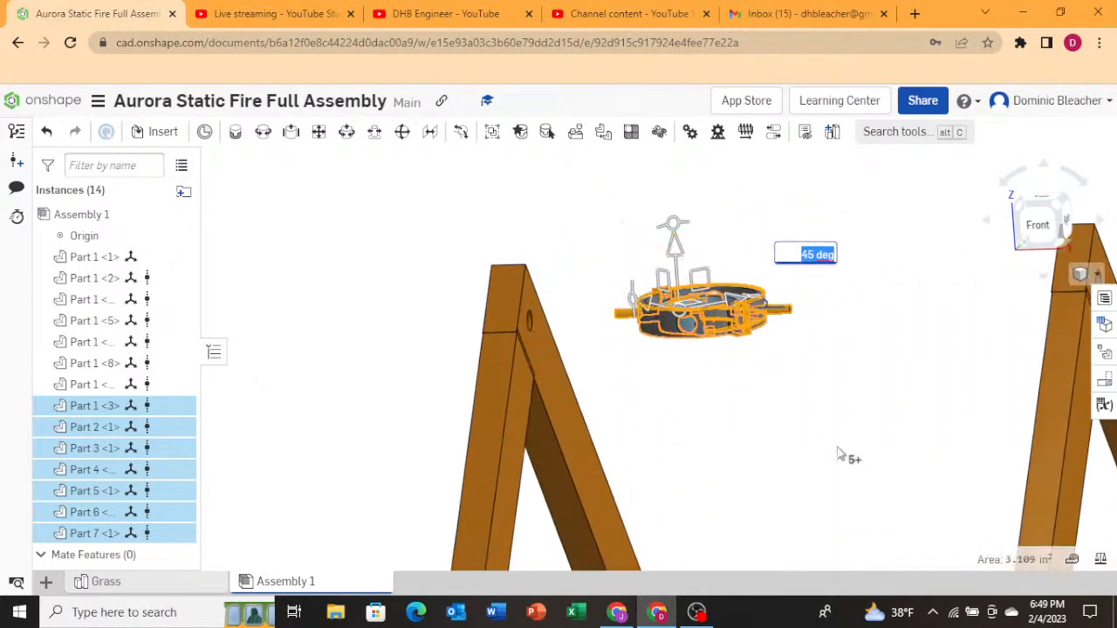
pyautogui.moveTo(838, 454); pyautogui.dragTo(907, 236, button='right')
pyautogui.rightClick(927, 316)
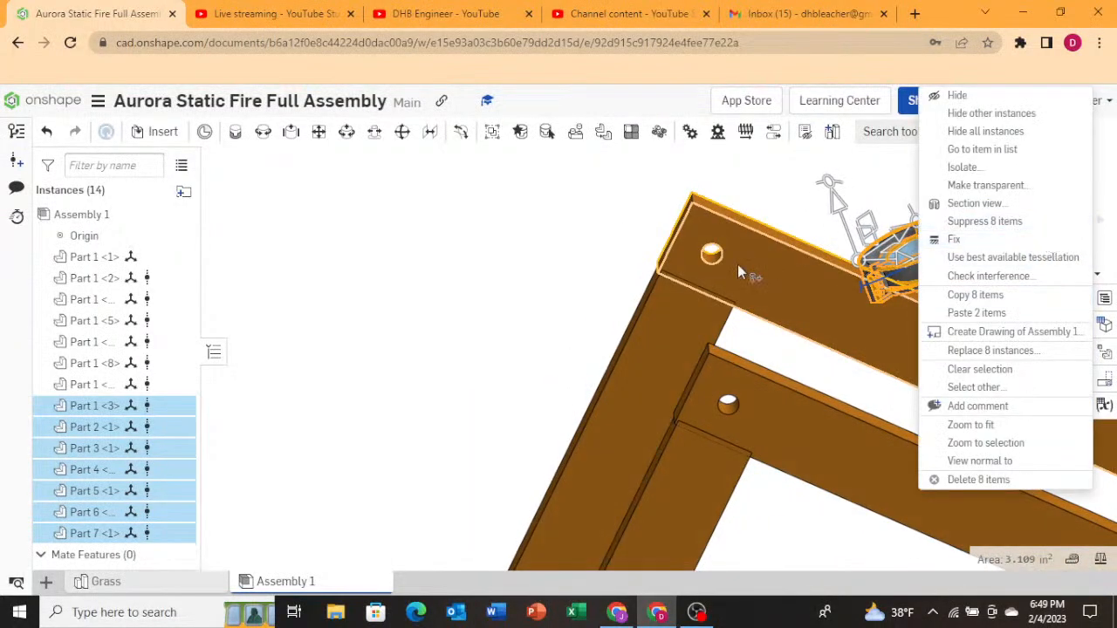
pyautogui.click(646, 207)
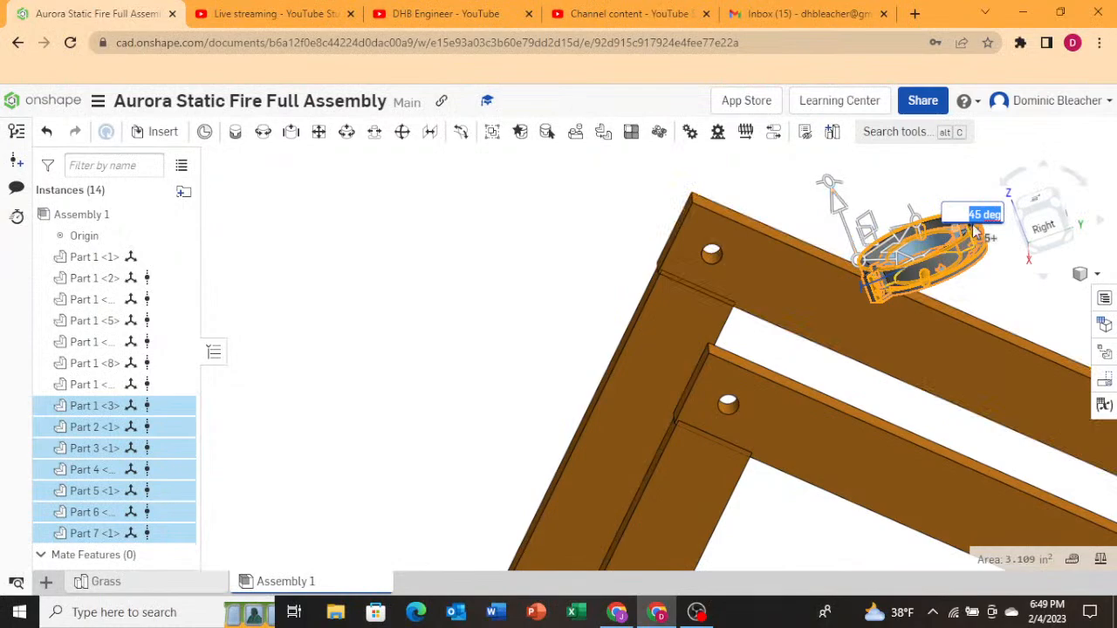
pyautogui.click(1040, 229)
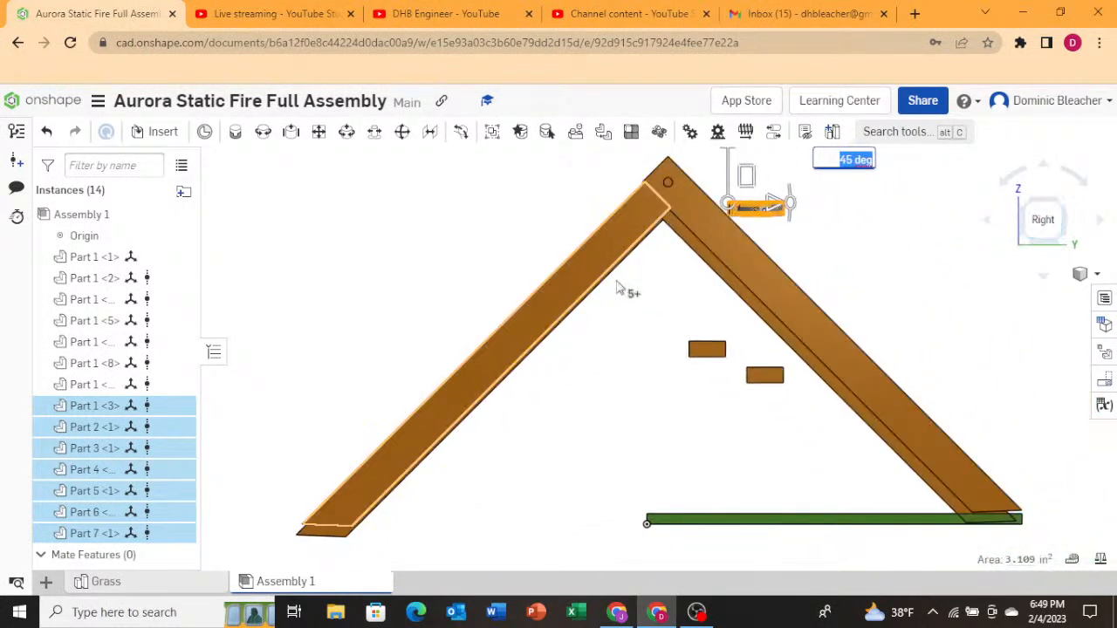
pyautogui.scroll(3, 698, 262)
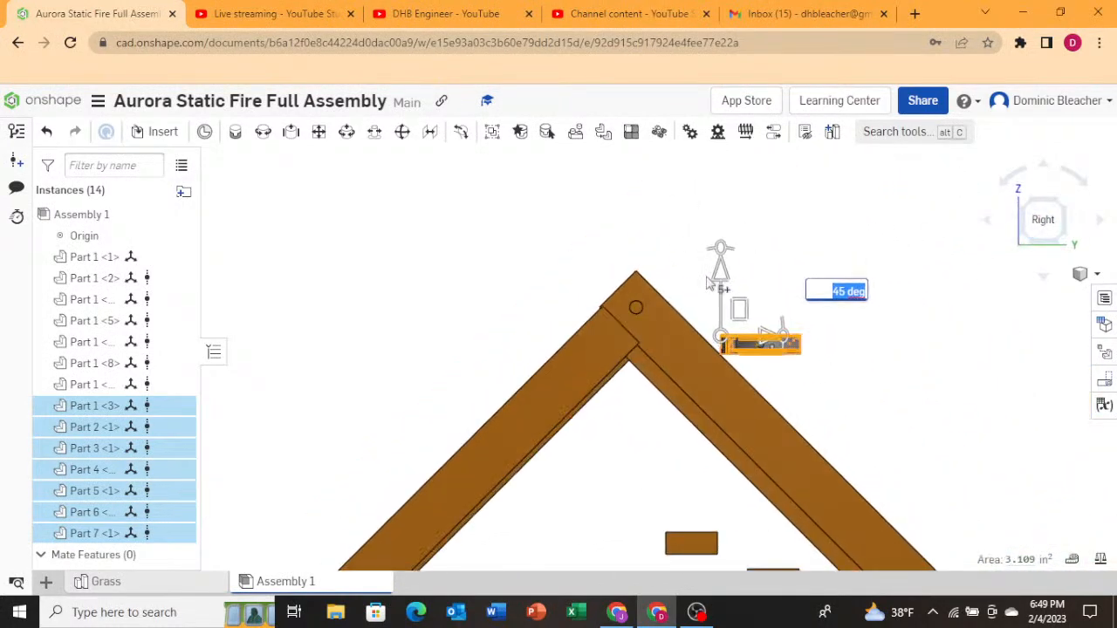
pyautogui.moveTo(729, 275); pyautogui.dragTo(731, 234)
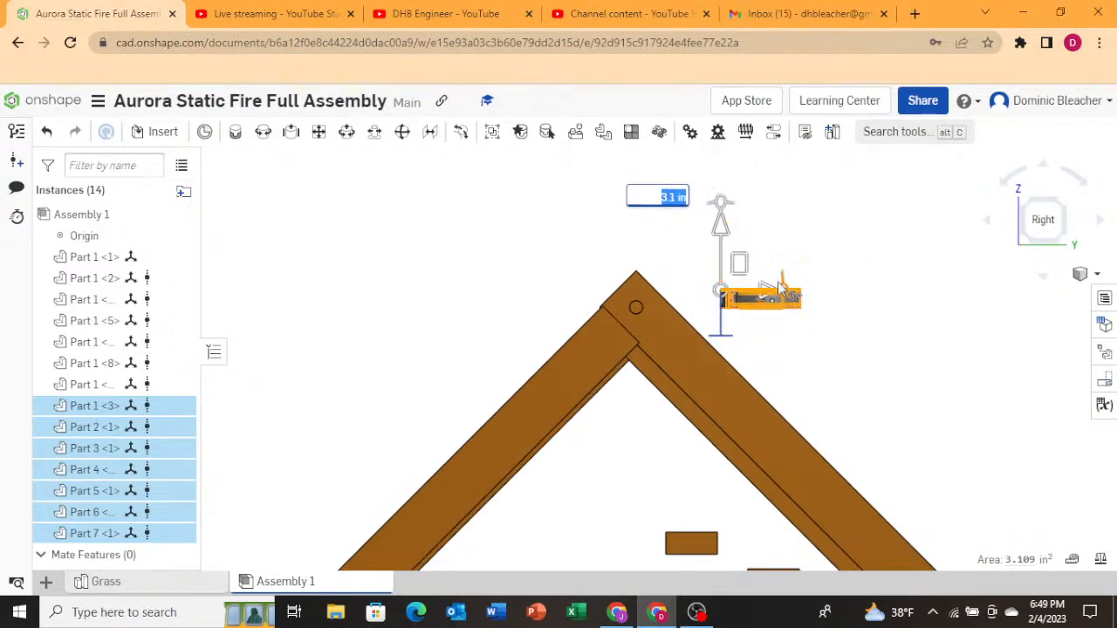
# Slide the gimbal parts -12.2 in horizontally toward the apex of the A-frame.
pyautogui.moveTo(768, 296); pyautogui.dragTo(637, 340)
pyautogui.moveTo(531, 335); pyautogui.dragTo(602, 360, button='right')
pyautogui.moveTo(597, 379)
pyautogui.mouseDown(button='right')
pyautogui.moveTo(598, 391)
pyautogui.moveTo(601, 381)
pyautogui.mouseUp(button='right')
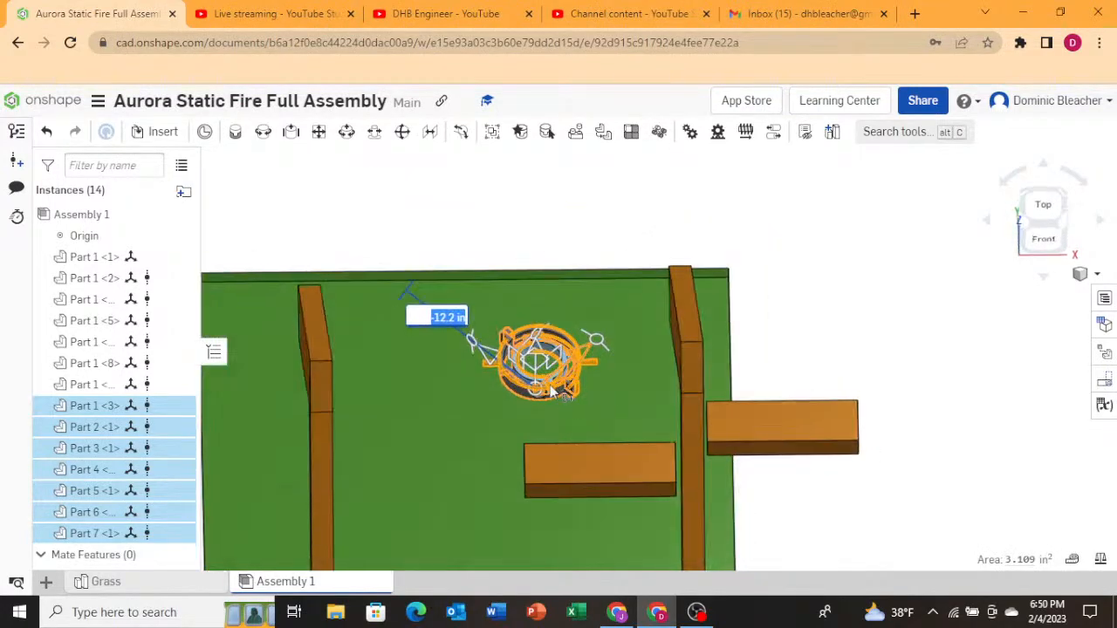
# Inspect the gimbal's position relative to the A-frame apex from the top and angled views.
pyautogui.click(1041, 208)
pyautogui.scroll(5, 691, 380)
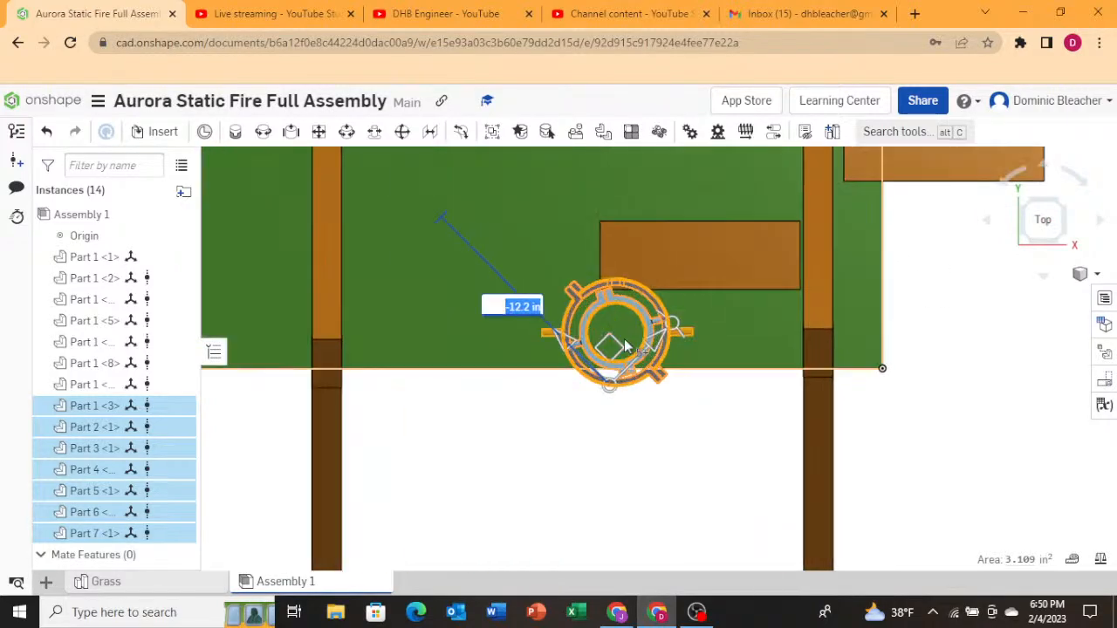
pyautogui.moveTo(723, 468)
pyautogui.mouseDown(button='right')
pyautogui.moveTo(693, 454)
pyautogui.moveTo(704, 463)
pyautogui.mouseUp(button='right')
pyautogui.moveTo(421, 412); pyautogui.dragTo(443, 443, button='right')
pyautogui.scroll(-3, 334, 431)
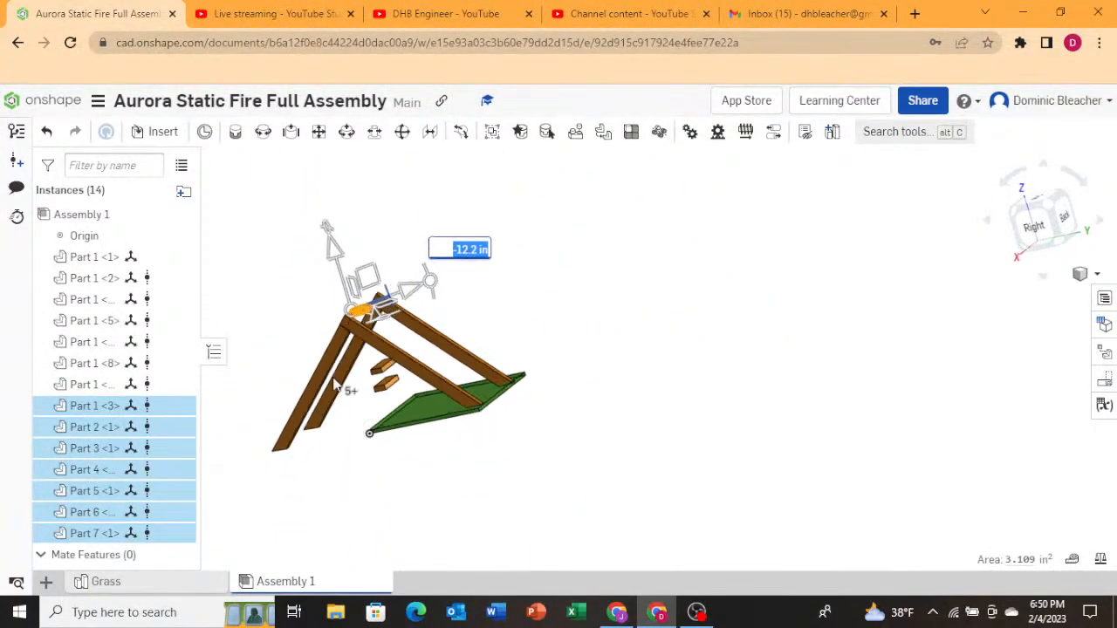
pyautogui.scroll(4, 415, 358)
pyautogui.moveTo(415, 358); pyautogui.dragTo(555, 351, button='right')
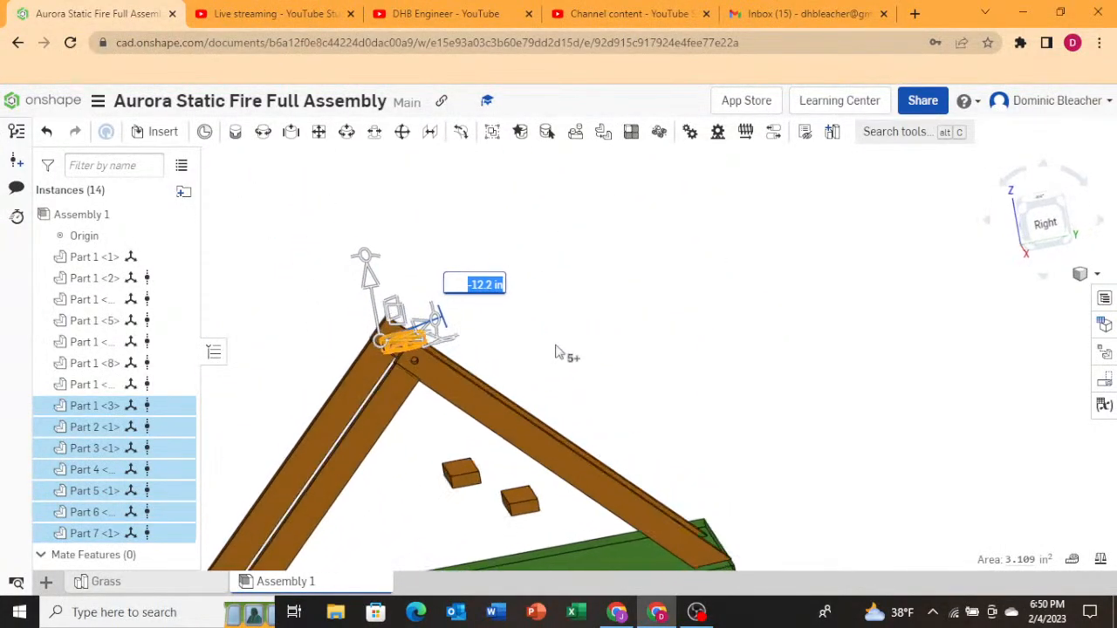
pyautogui.scroll(3, 370, 321)
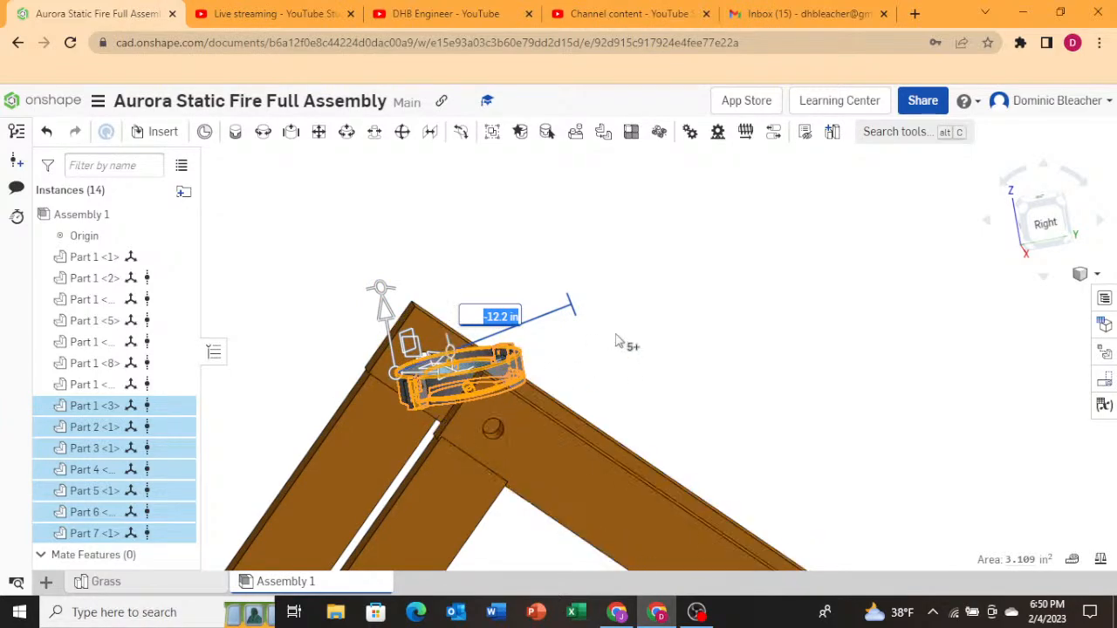
# Drag the selected gimbal parts in the top view so they sit over the left A-frame rail.
pyautogui.moveTo(602, 345); pyautogui.dragTo(630, 345, button='right')
pyautogui.moveTo(582, 374); pyautogui.dragTo(540, 294, button='right')
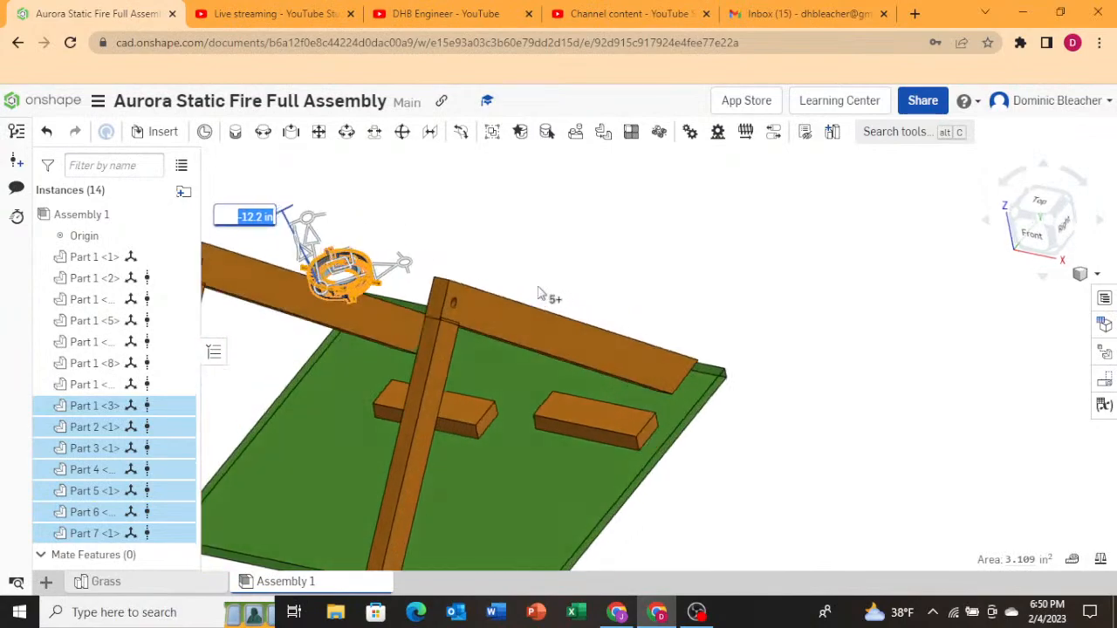
pyautogui.moveTo(895, 317); pyautogui.dragTo(428, 208, button='right')
pyautogui.scroll(3, 563, 321)
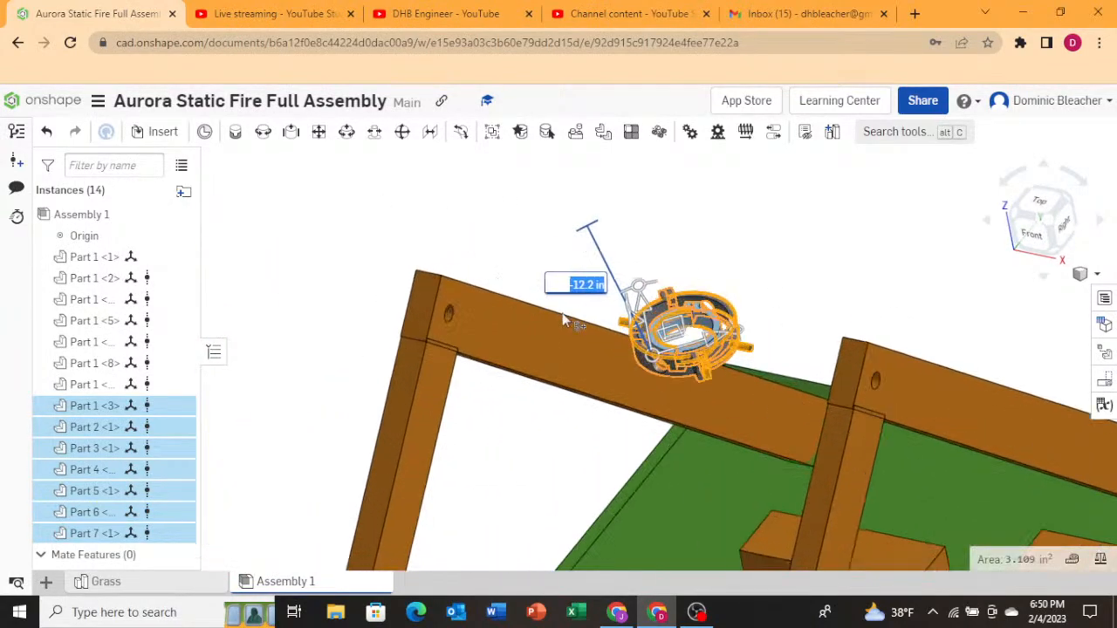
pyautogui.moveTo(661, 368); pyautogui.dragTo(976, 247, button='right')
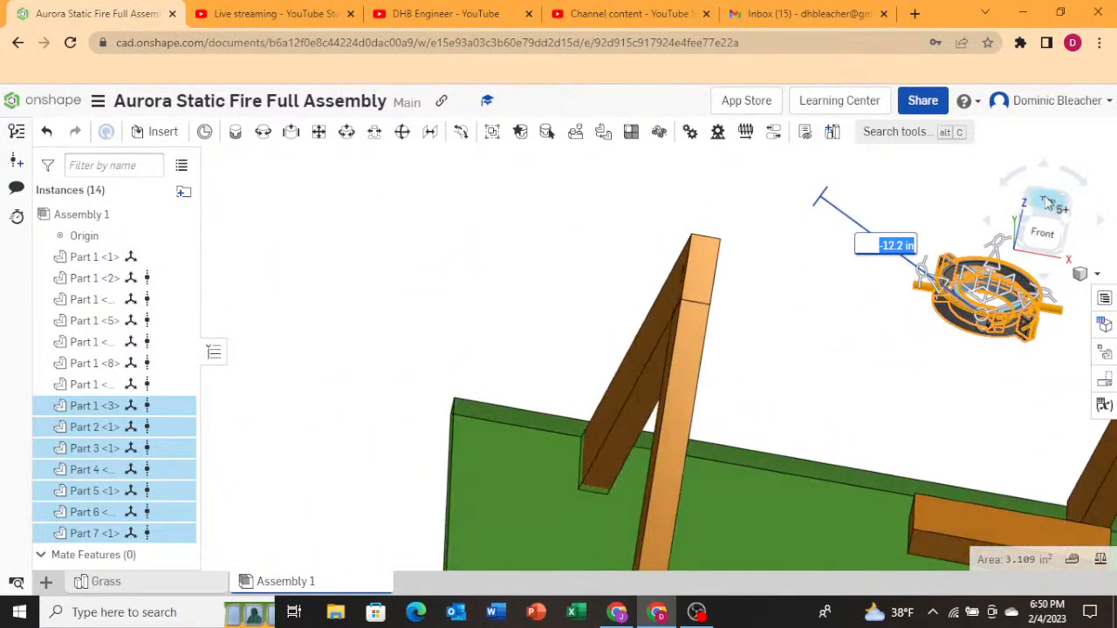
pyautogui.click(1047, 202)
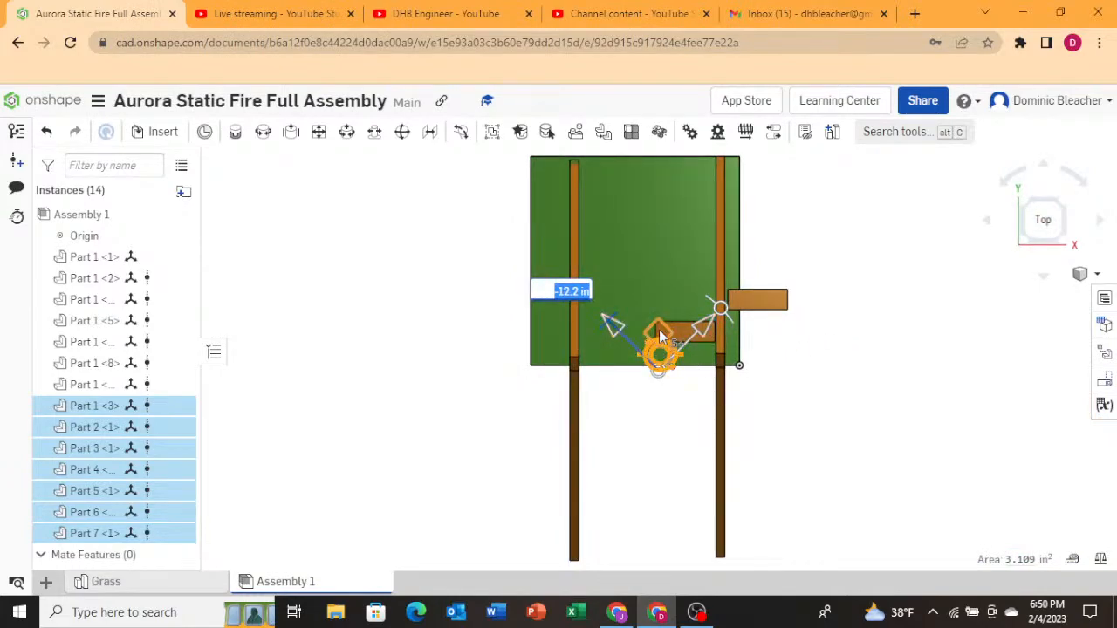
pyautogui.moveTo(661, 337); pyautogui.dragTo(596, 346)
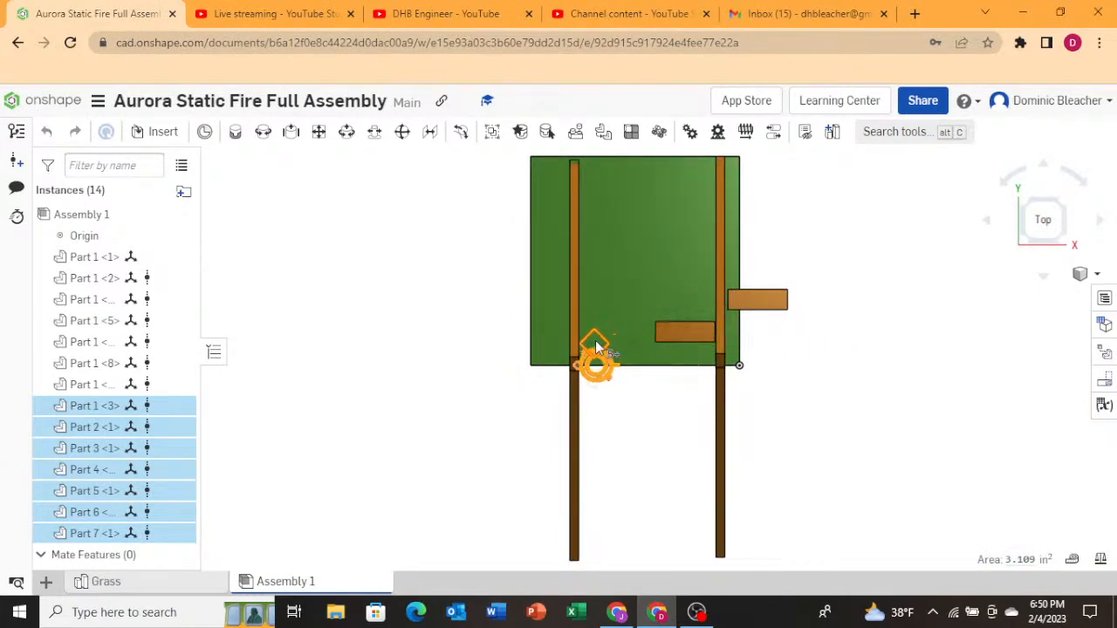
# Drag the gimbal parts in the right side view to center them on the A-frame apex.
pyautogui.moveTo(672, 393); pyautogui.dragTo(553, 357, button='right')
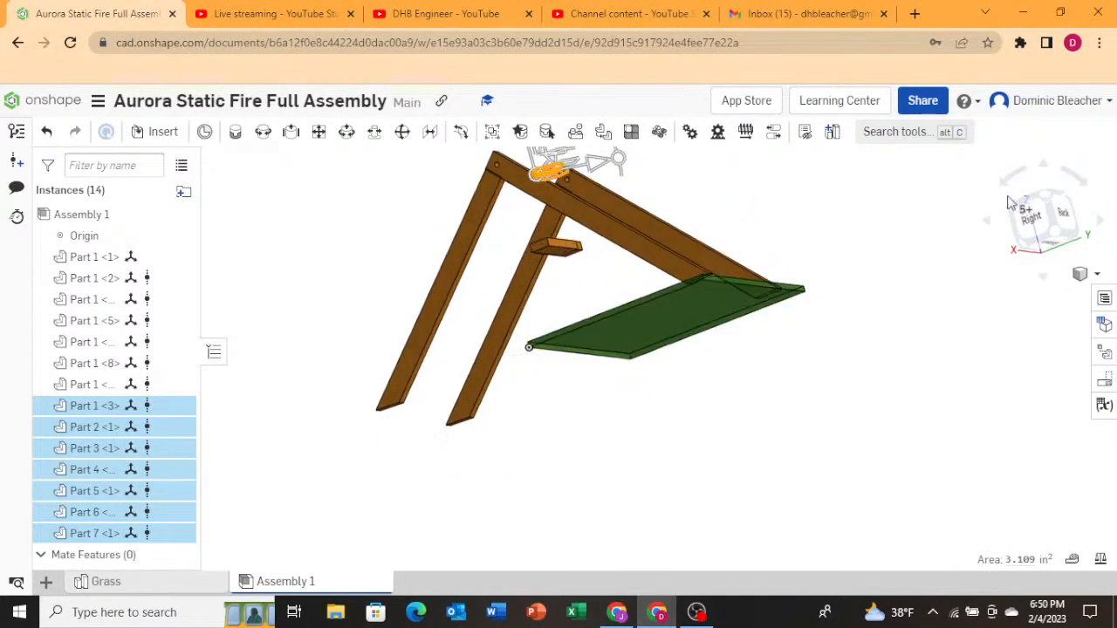
pyautogui.click(1032, 241)
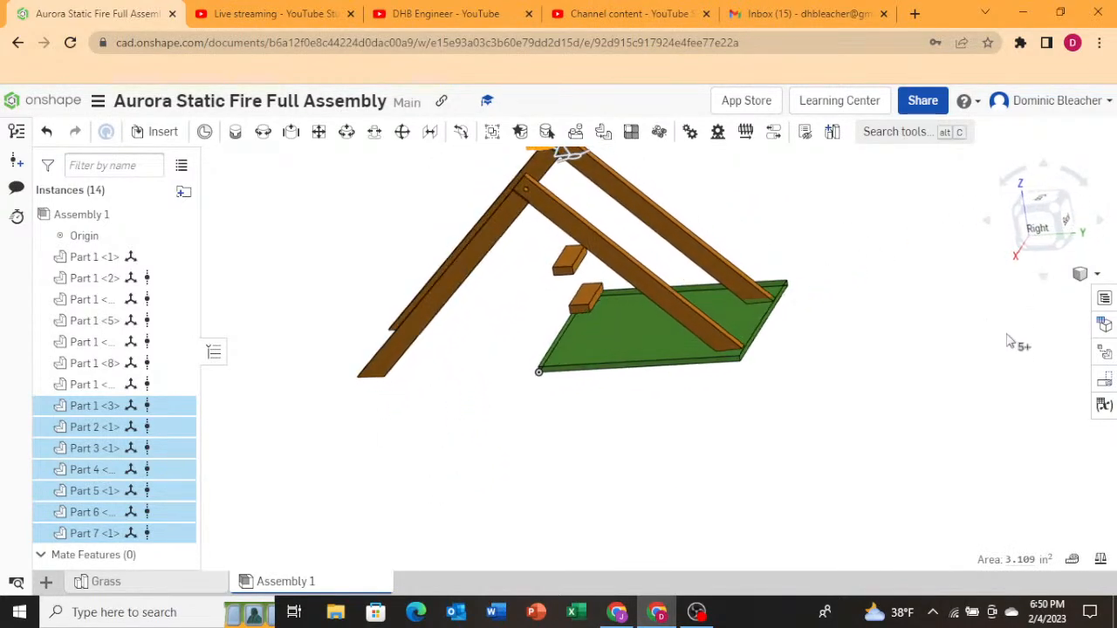
pyautogui.click(1040, 229)
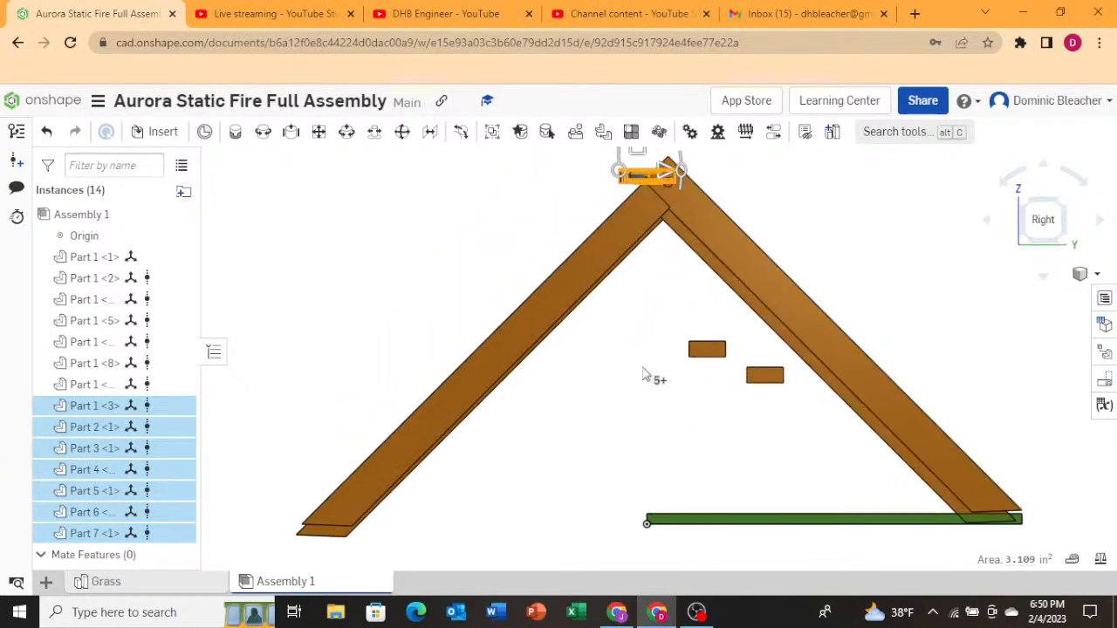
pyautogui.scroll(-2, 524, 349)
pyautogui.scroll(5, 567, 295)
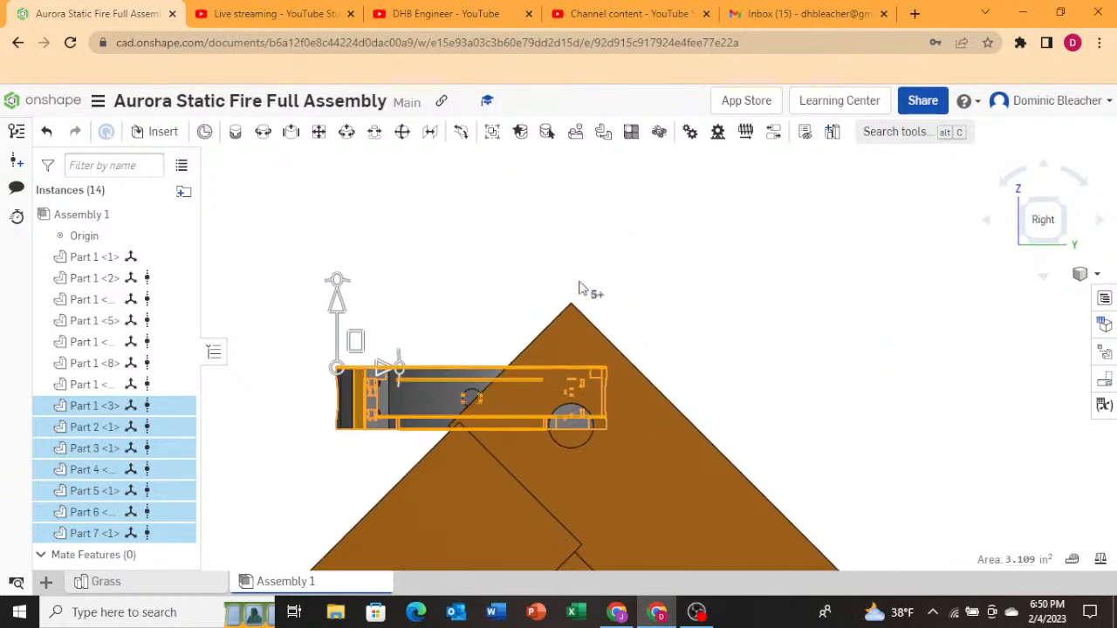
pyautogui.moveTo(357, 345); pyautogui.dragTo(456, 374)
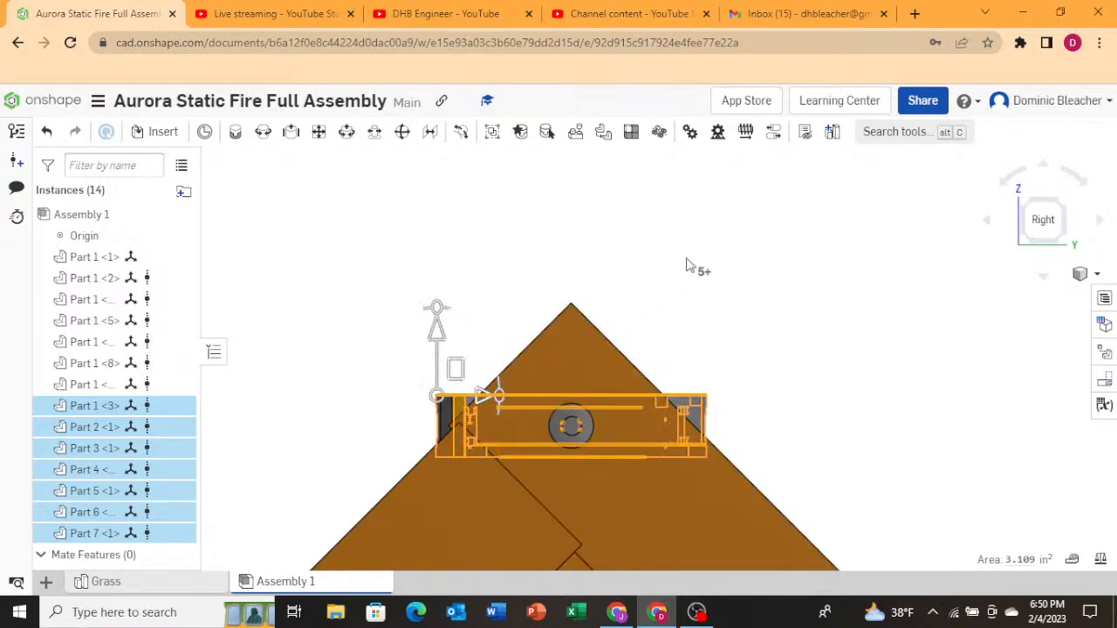
# Inspect the gimbal parts at the apex from close angled views and pick individual parts.
pyautogui.click(653, 261)
pyautogui.moveTo(590, 271); pyautogui.dragTo(615, 281, button='right')
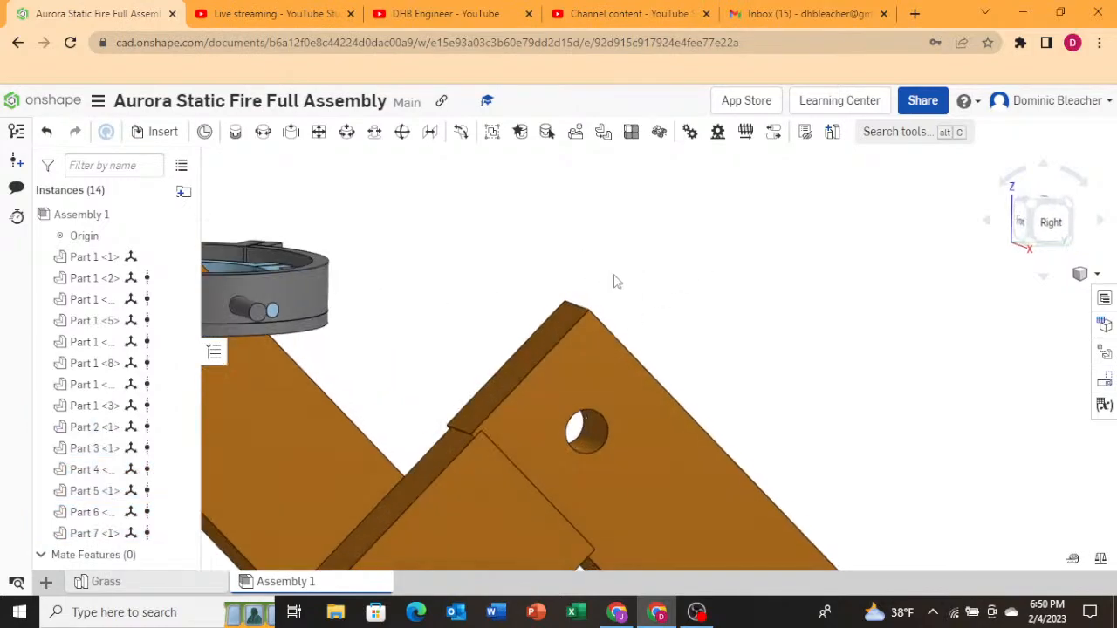
pyautogui.scroll(-5, 617, 282)
pyautogui.moveTo(394, 303); pyautogui.dragTo(384, 356, button='right')
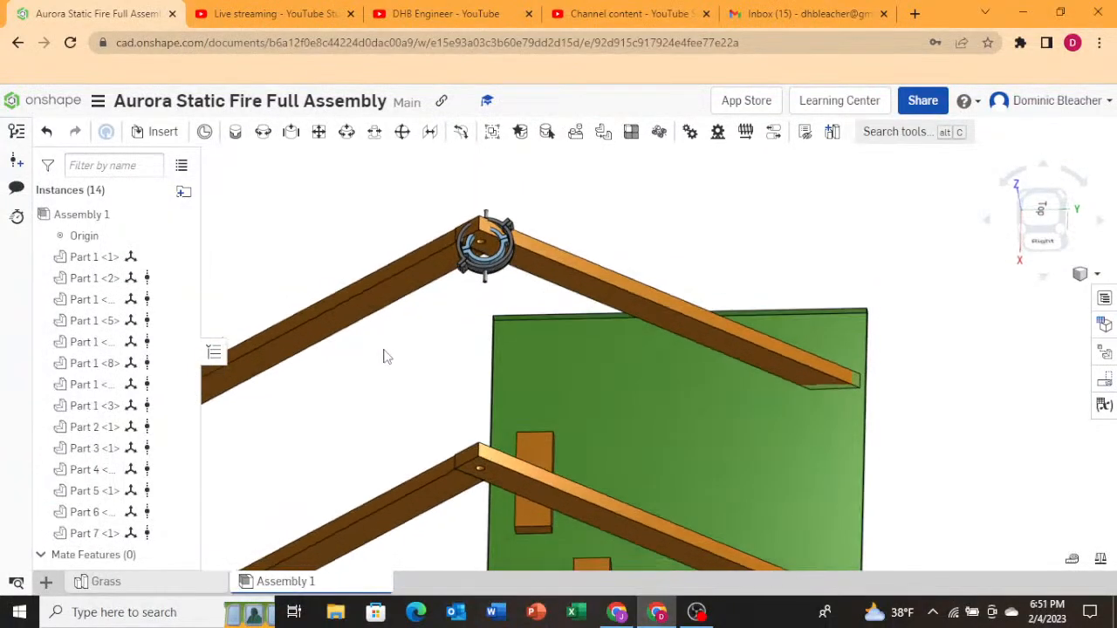
pyautogui.scroll(5, 487, 251)
pyautogui.click(506, 310)
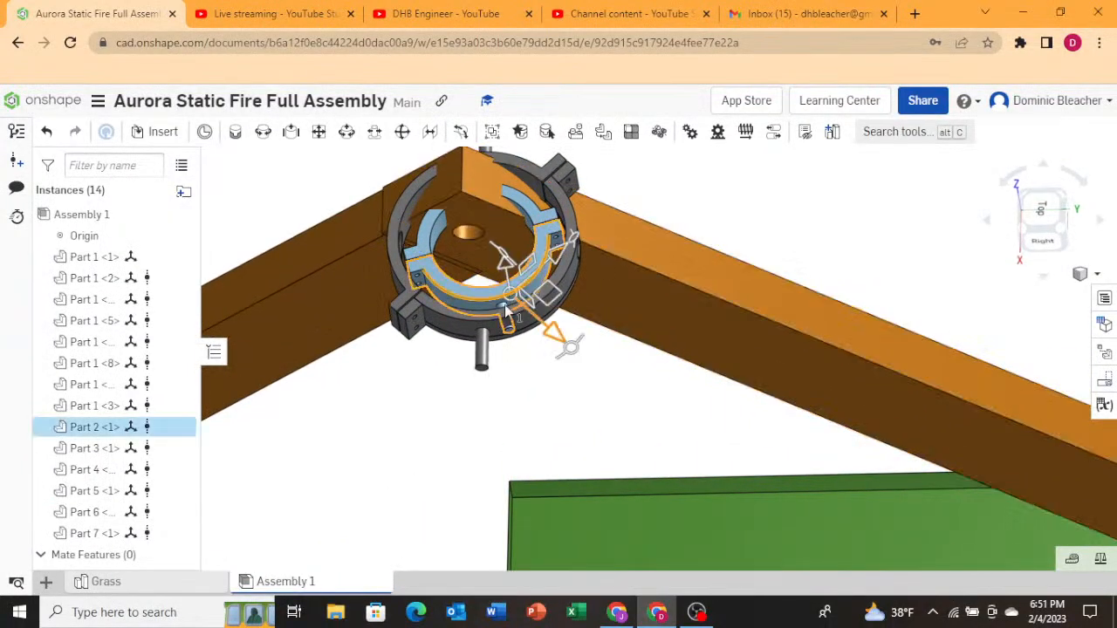
pyautogui.click(469, 325)
pyautogui.click(450, 332)
pyautogui.moveTo(441, 367); pyautogui.dragTo(449, 354, button='right')
pyautogui.rightClick(449, 355)
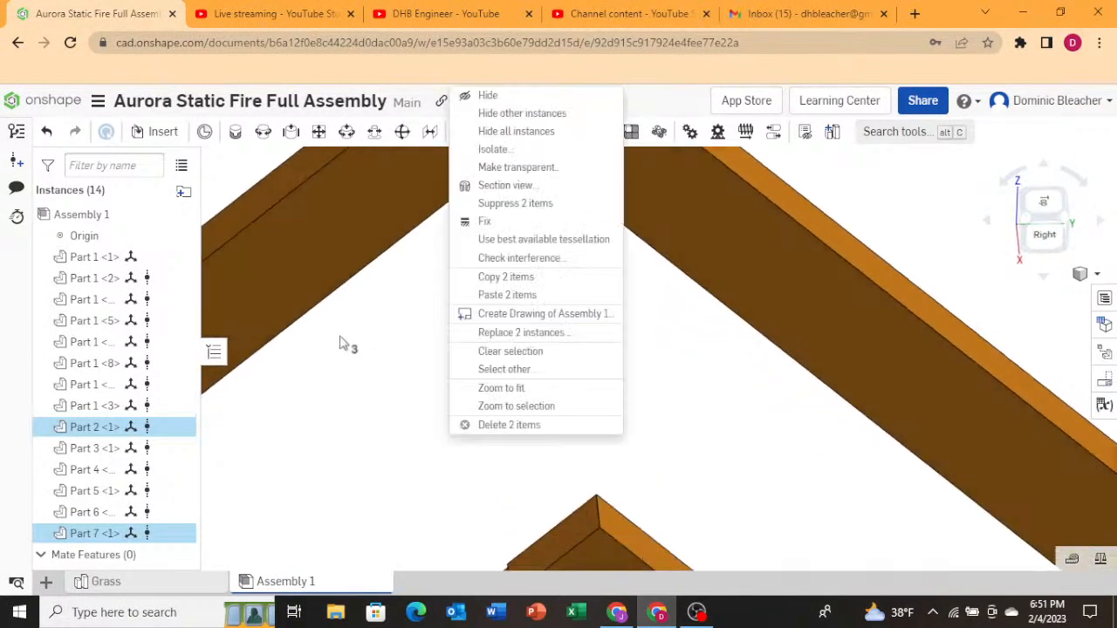
pyautogui.click(342, 343)
# Select all gimbal parts except Part 2 <1> and nudge them slightly sideways in the top view.
pyautogui.scroll(-4, 373, 342)
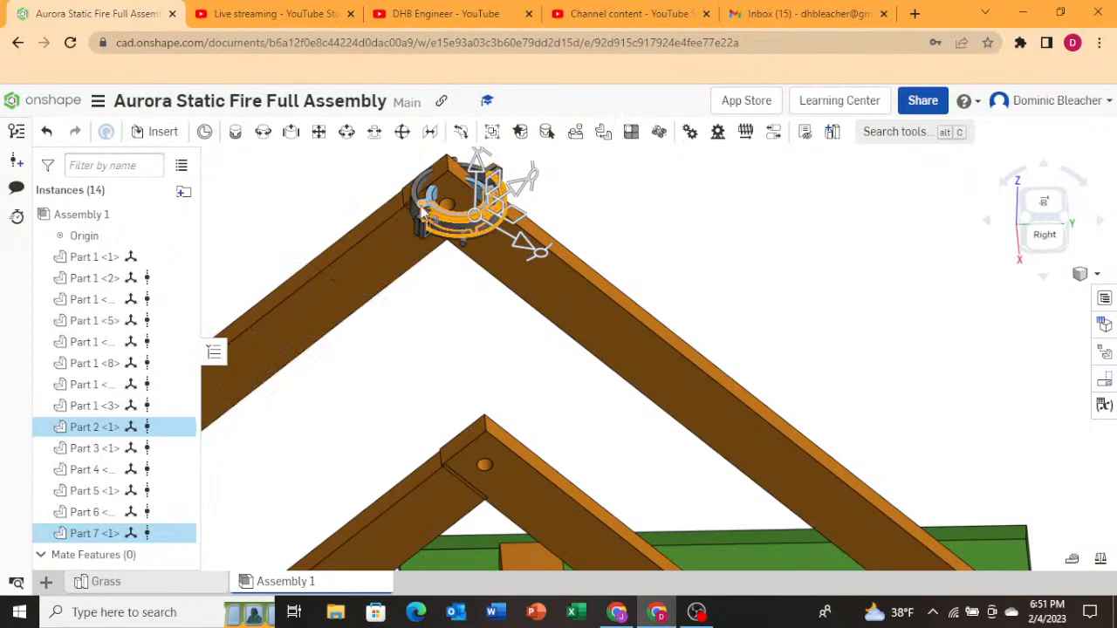
pyautogui.scroll(5, 426, 225)
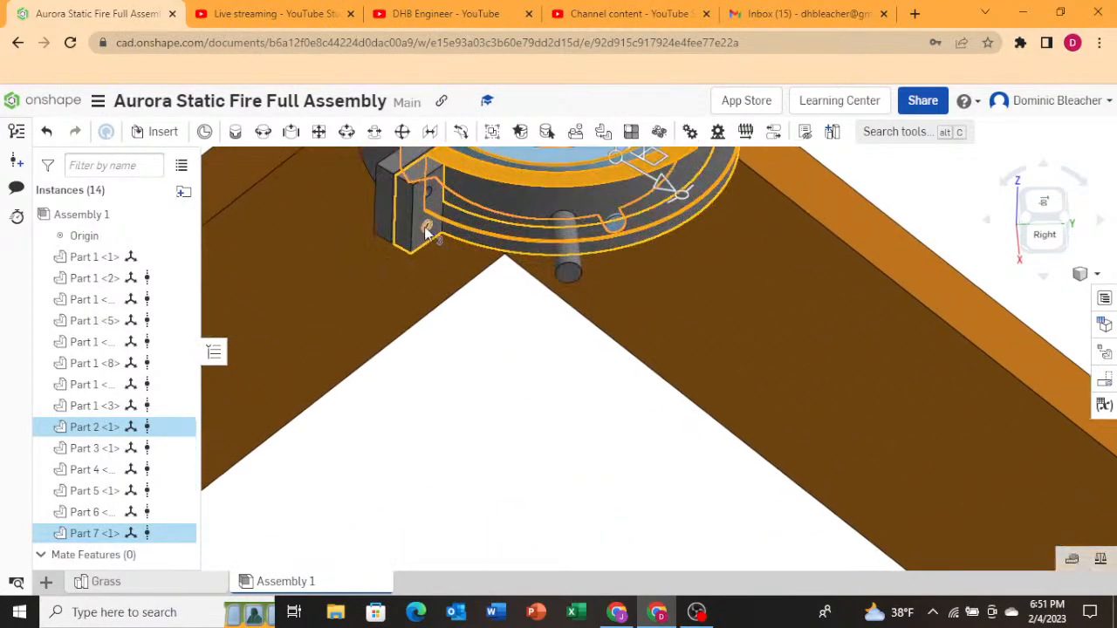
pyautogui.click(426, 229)
pyautogui.click(568, 271)
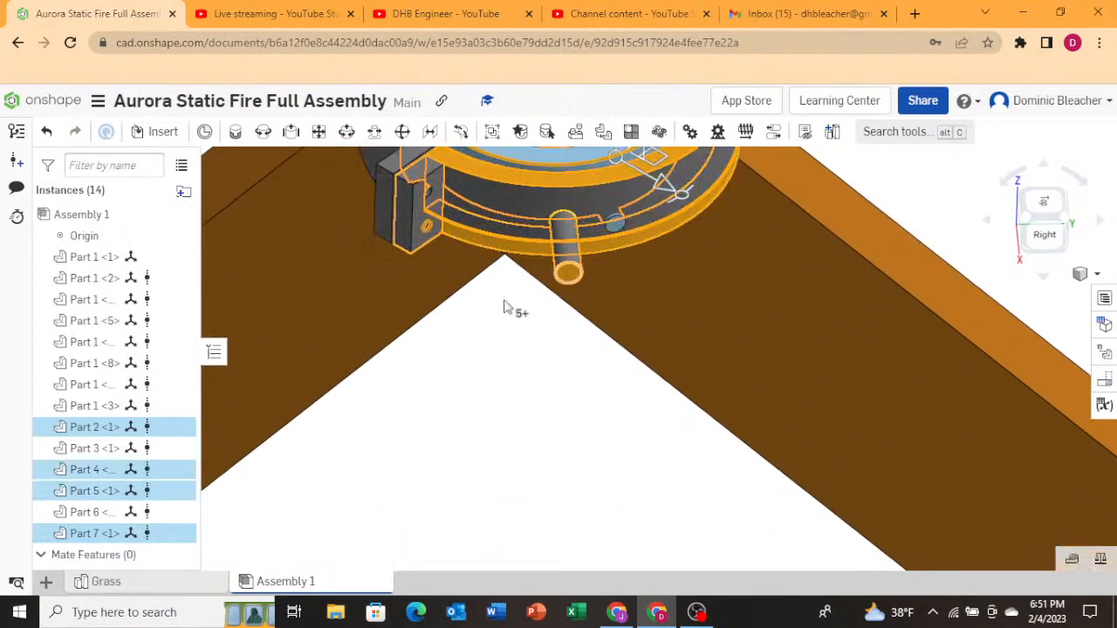
pyautogui.scroll(-4, 505, 308)
pyautogui.click(389, 301)
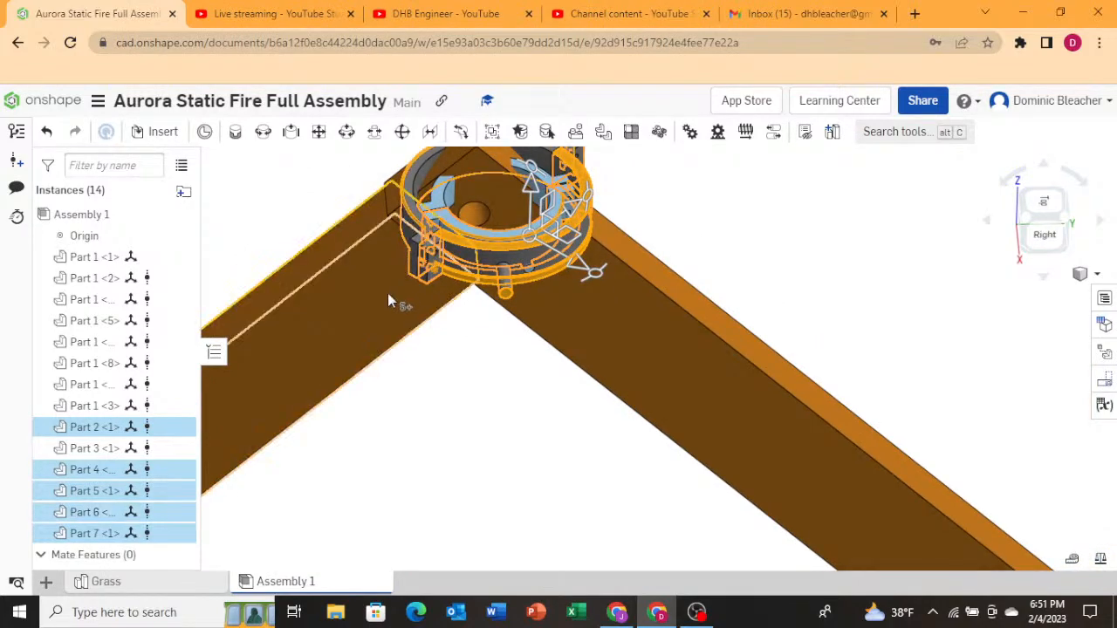
pyautogui.moveTo(388, 293); pyautogui.dragTo(392, 321, button='right')
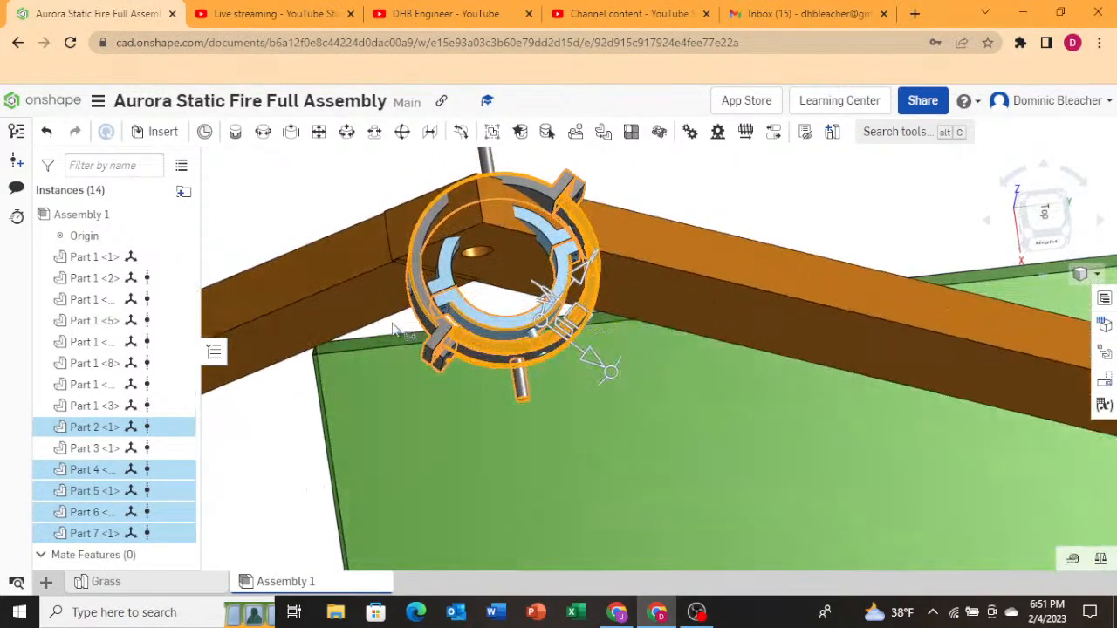
pyautogui.click(466, 296)
pyautogui.click(468, 314)
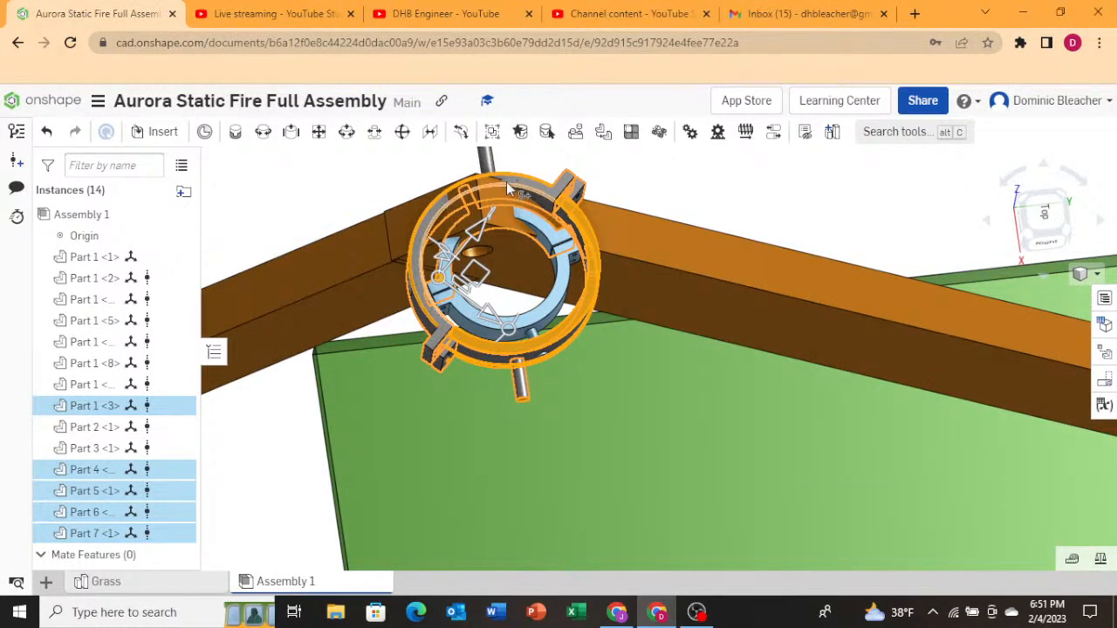
pyautogui.scroll(-1, 506, 183)
pyautogui.click(491, 164)
pyautogui.moveTo(563, 312); pyautogui.dragTo(428, 358, button='right')
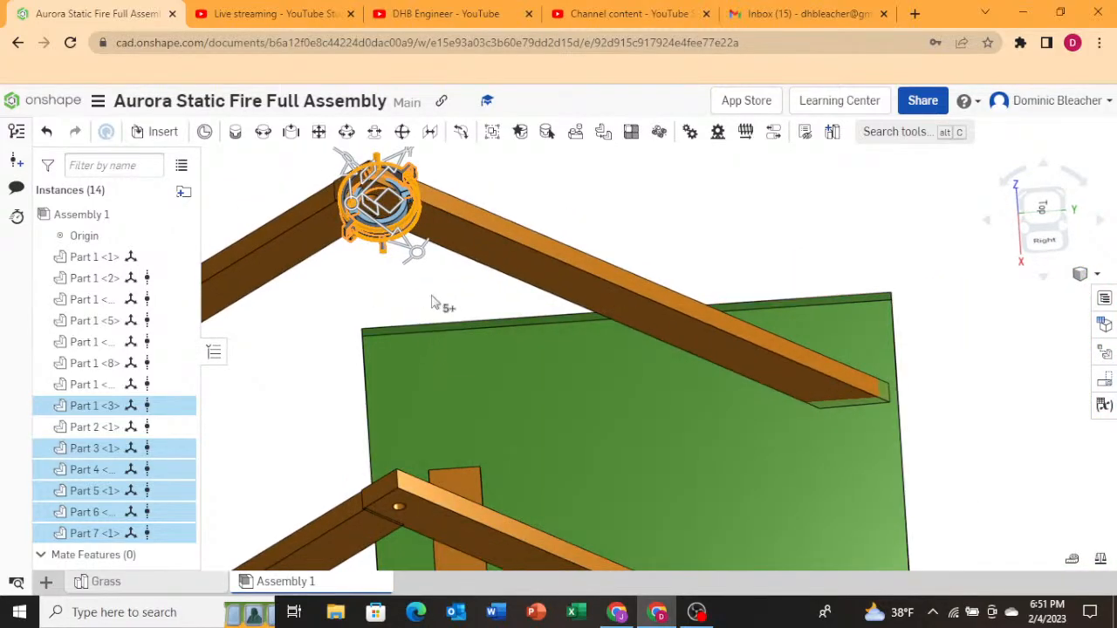
pyautogui.click(1048, 251)
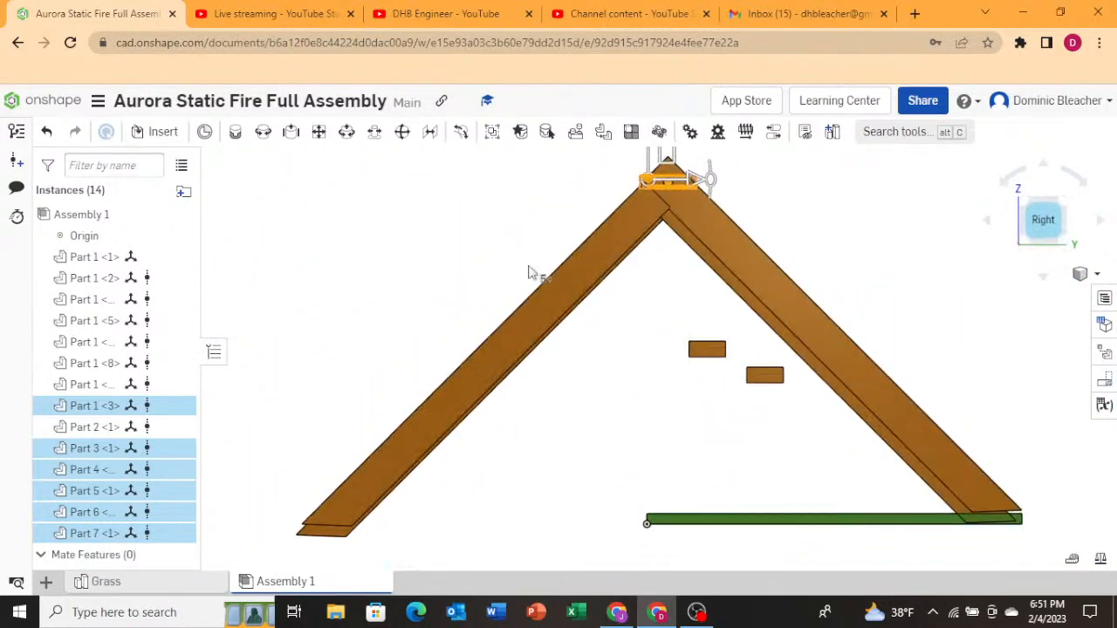
pyautogui.scroll(8, 566, 218)
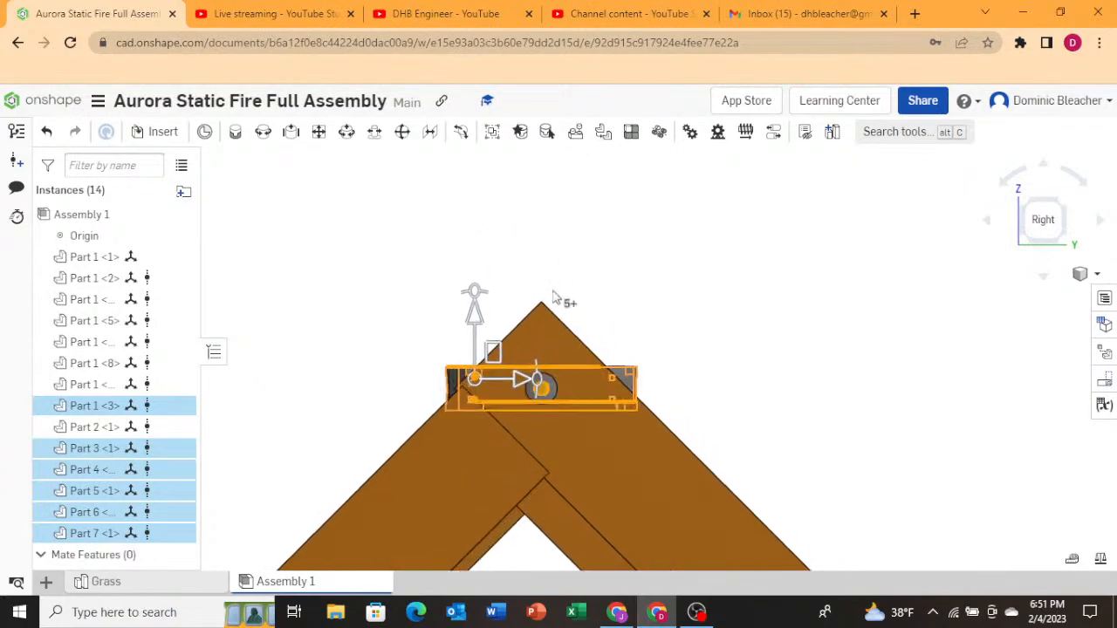
pyautogui.moveTo(587, 271); pyautogui.dragTo(795, 419, button='right')
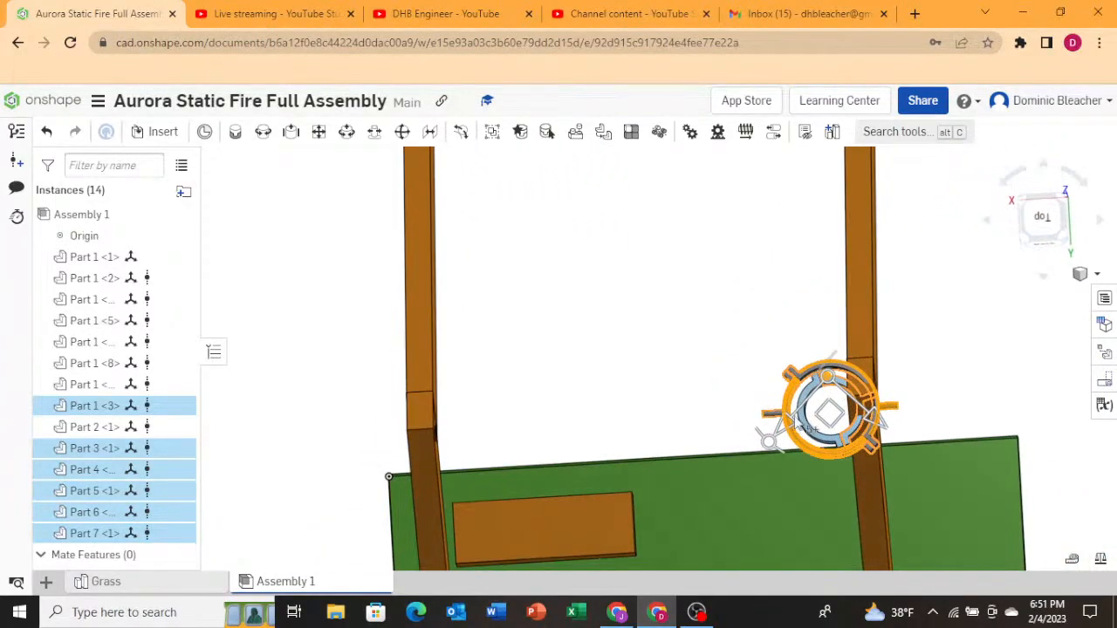
pyautogui.click(1050, 227)
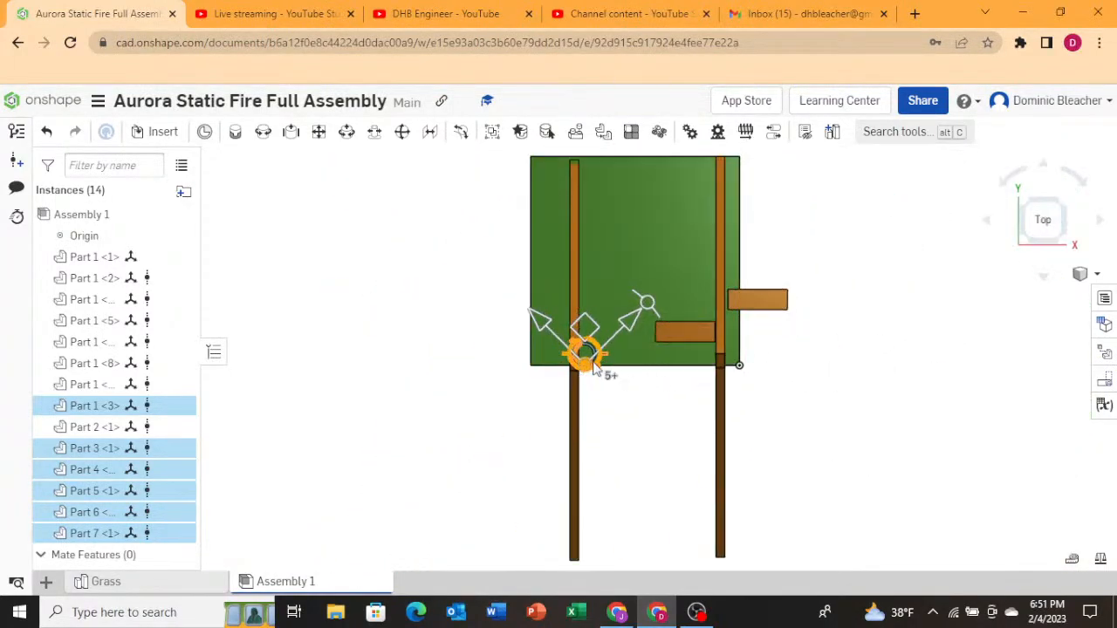
pyautogui.moveTo(590, 334); pyautogui.dragTo(602, 338)
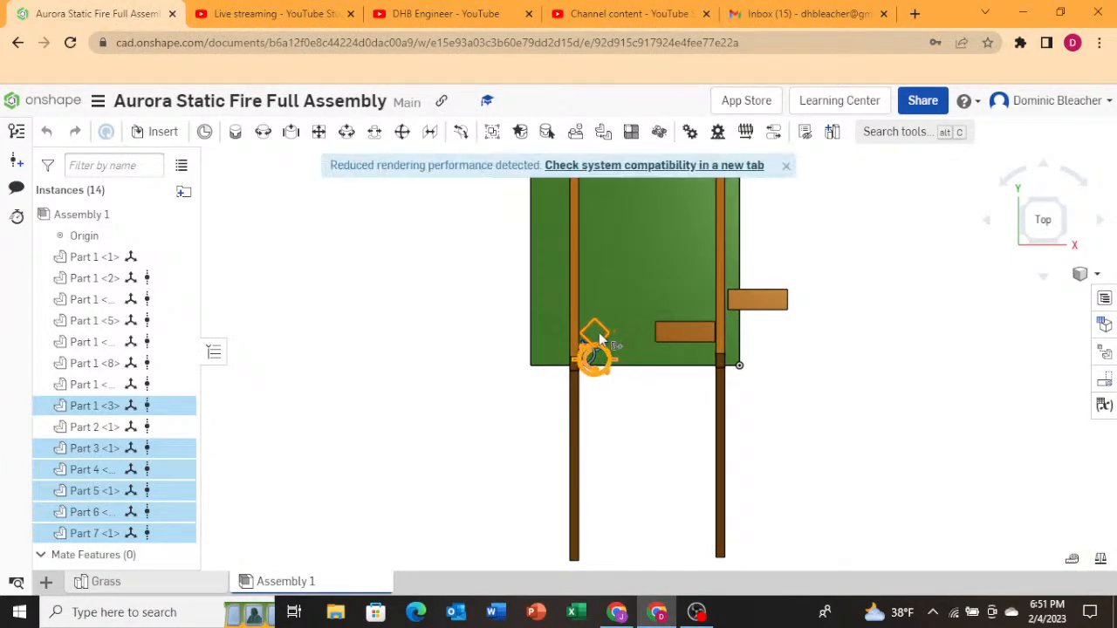
# Lower the selected gimbal parts in the left side view so they sit below the apex bracket.
pyautogui.moveTo(649, 432); pyautogui.dragTo(602, 243, button='right')
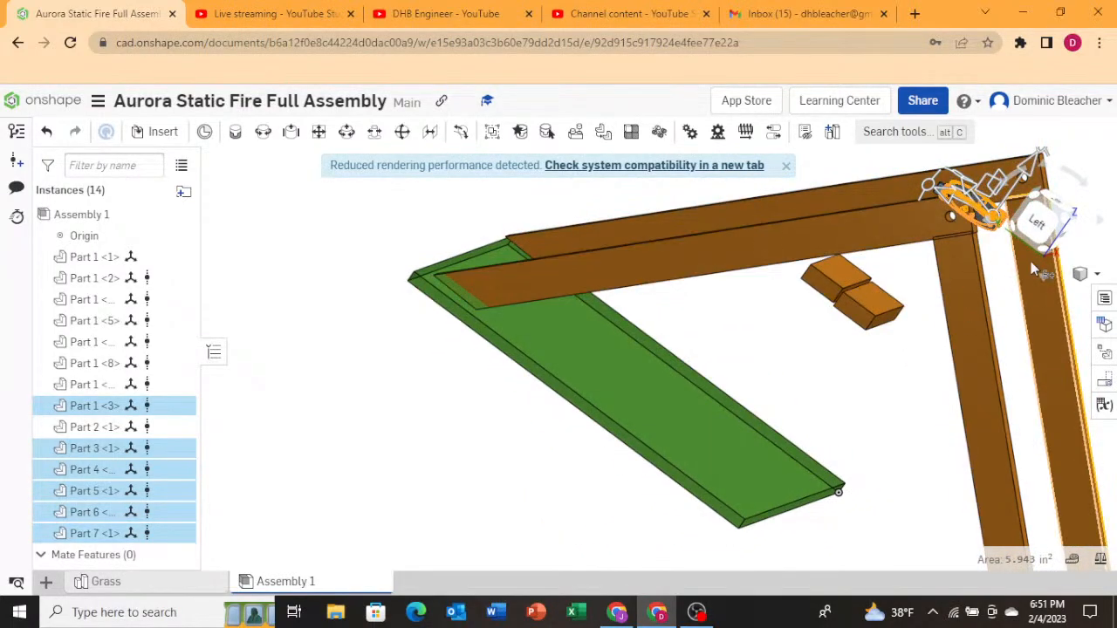
pyautogui.click(1038, 224)
pyautogui.scroll(-1, 603, 414)
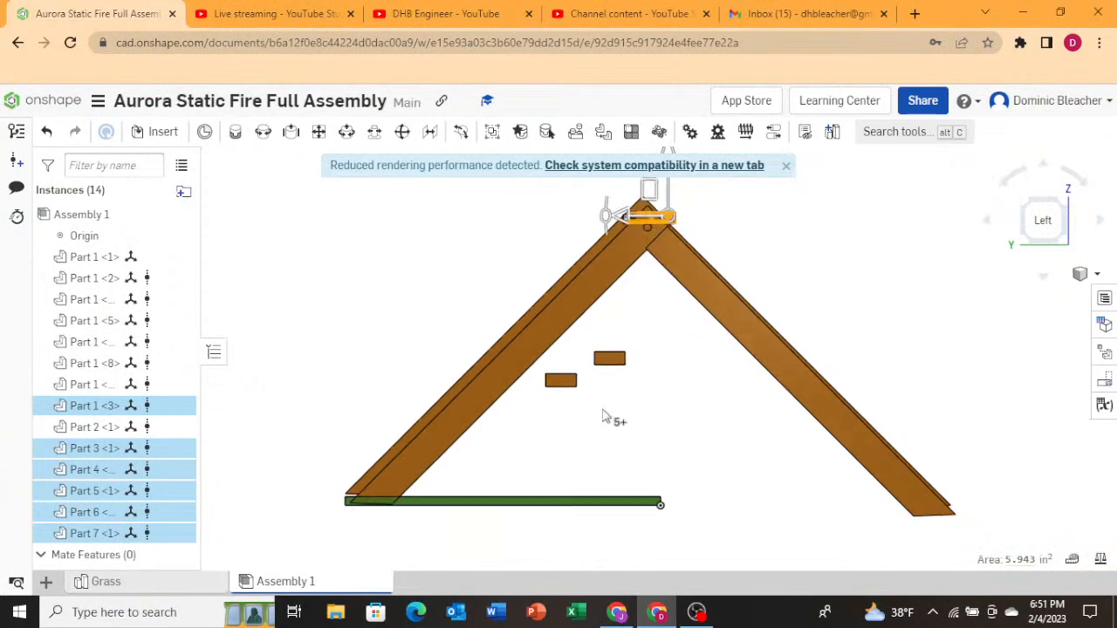
pyautogui.scroll(1, 661, 190)
pyautogui.scroll(1, 724, 190)
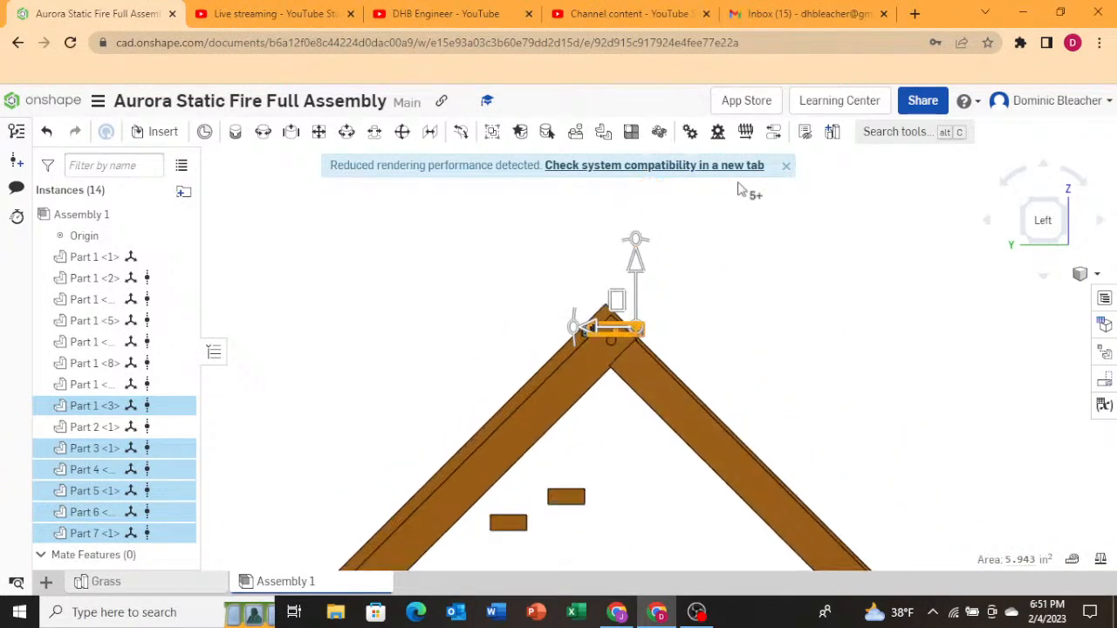
pyautogui.click(785, 167)
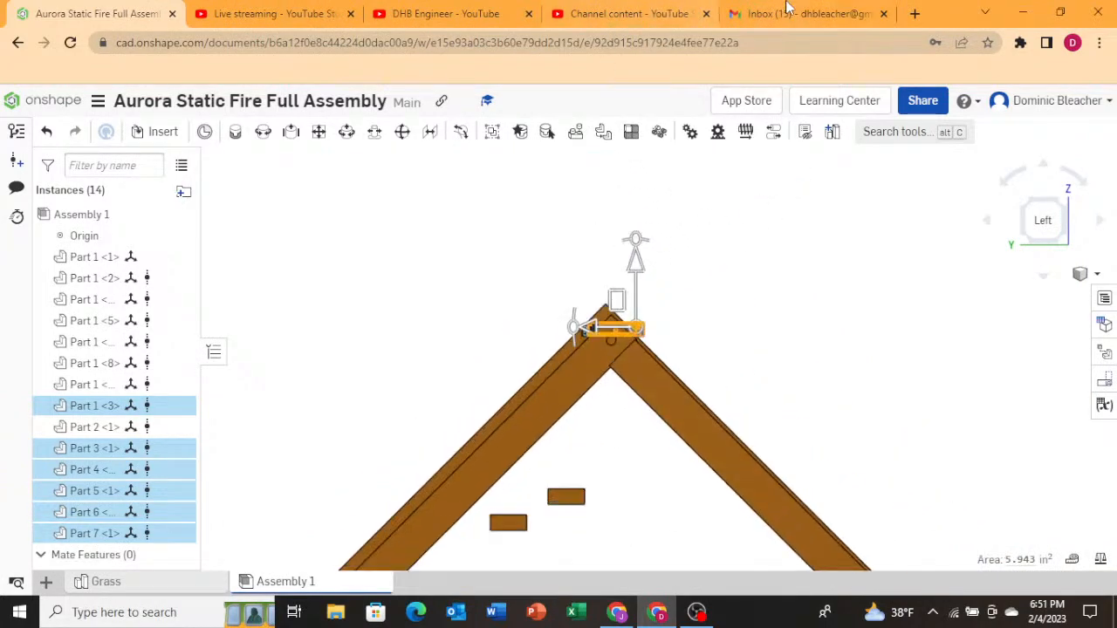
pyautogui.middleClick(788, 8)
pyautogui.scroll(2, 611, 323)
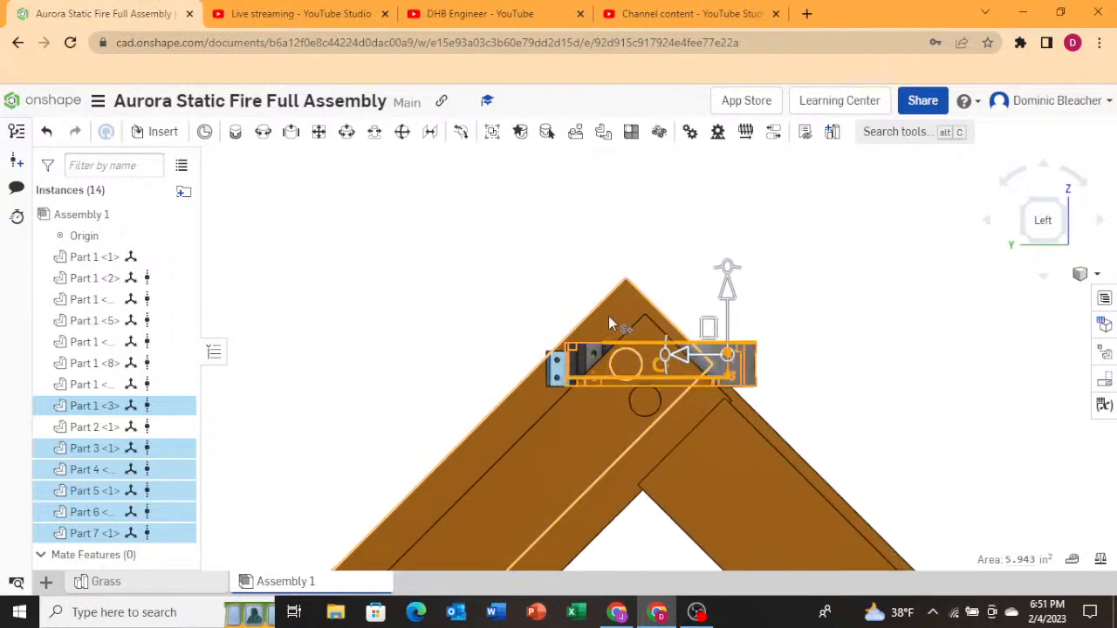
pyautogui.scroll(1, 611, 323)
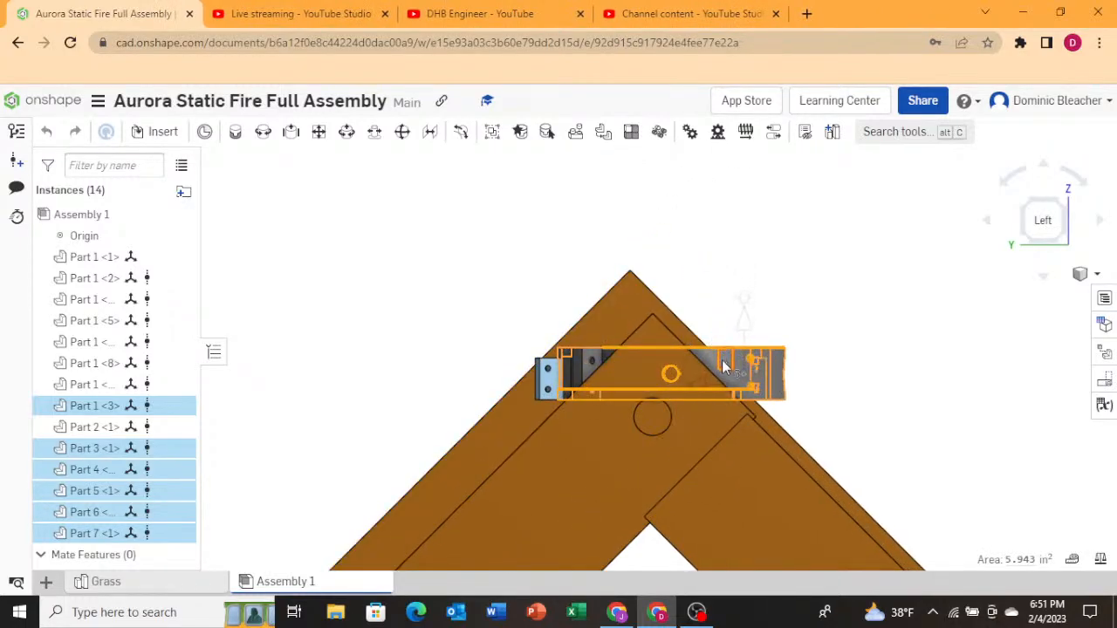
pyautogui.moveTo(722, 366); pyautogui.dragTo(713, 384)
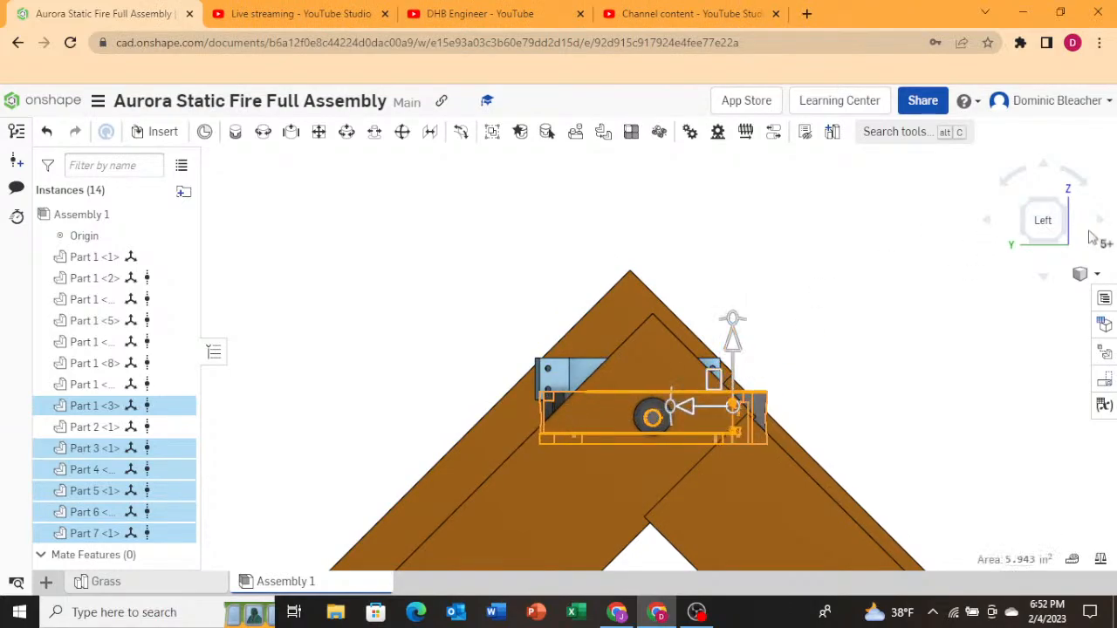
# Inspect the gimbal's placement at the A-frame apex from the side and angled views.
pyautogui.click(1042, 222)
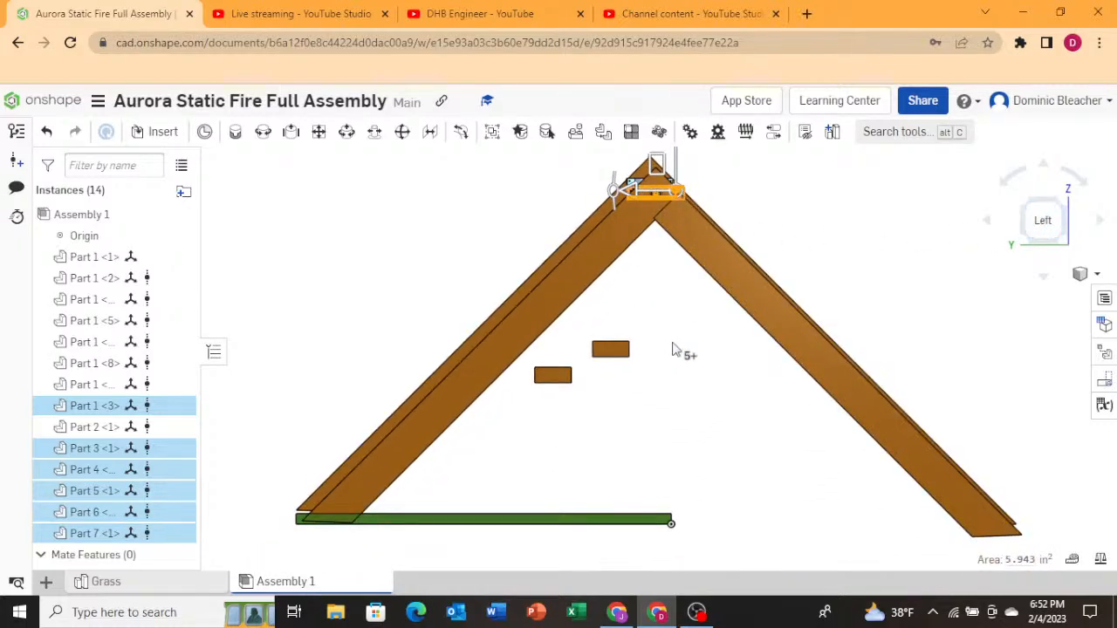
pyautogui.moveTo(725, 419); pyautogui.dragTo(620, 419, button='right')
pyautogui.click(468, 394)
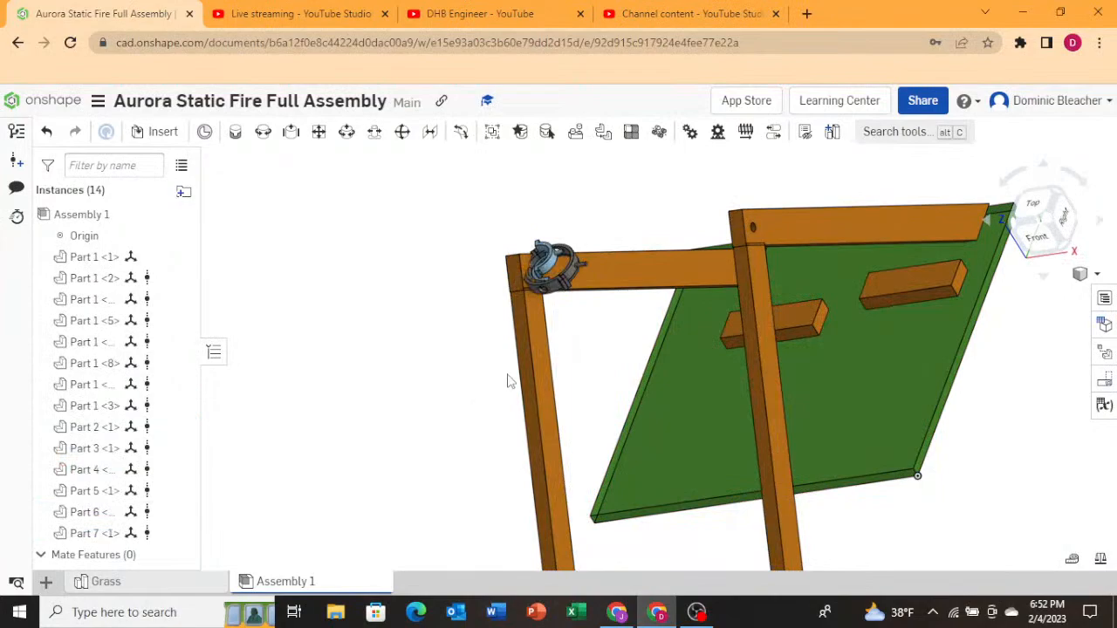
# Undo the last two moves of the gimbal parts.
pyautogui.click(48, 132)
pyautogui.click(48, 133)
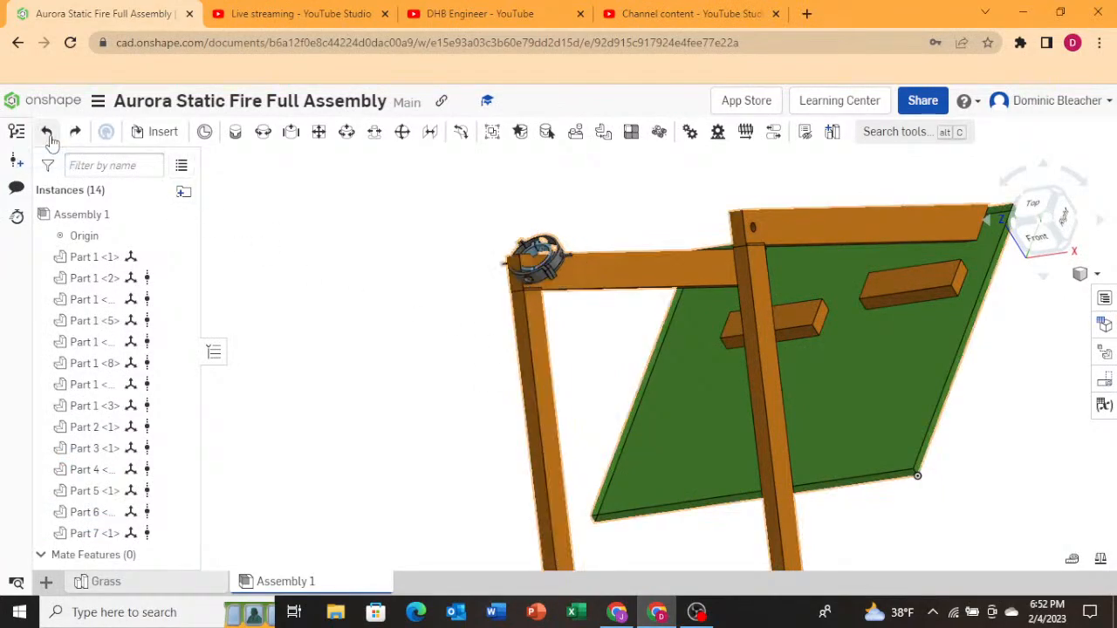
pyautogui.scroll(5, 489, 267)
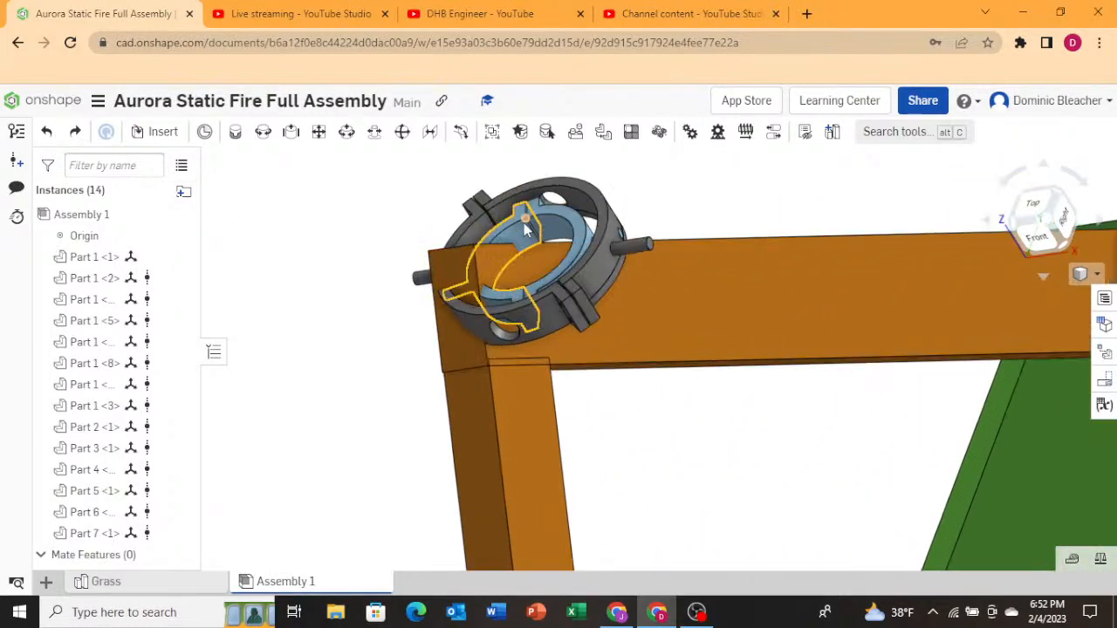
# Select all the gimbal parts and inspect their position on the A-frame apex from several angles.
pyautogui.click(567, 228)
pyautogui.click(468, 318)
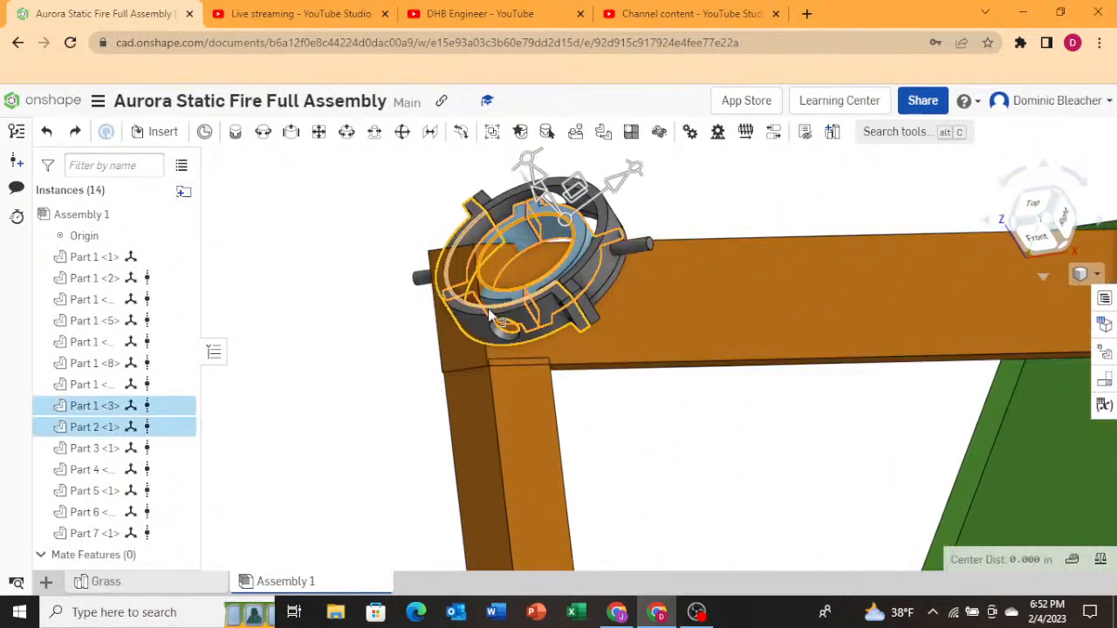
pyautogui.click(471, 320)
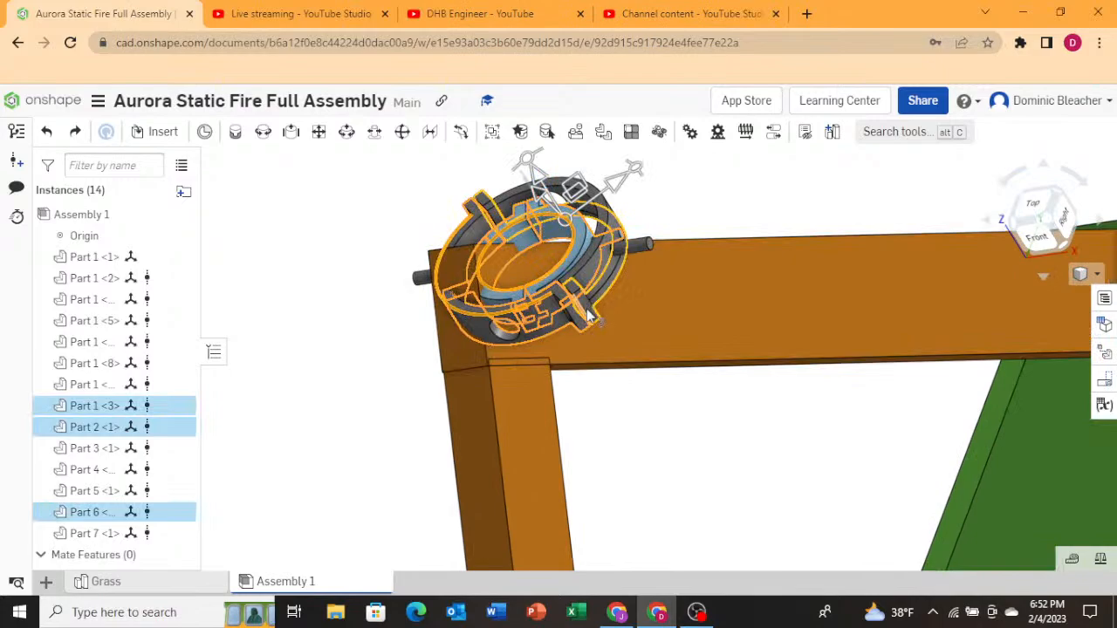
pyautogui.click(642, 247)
pyautogui.click(526, 239)
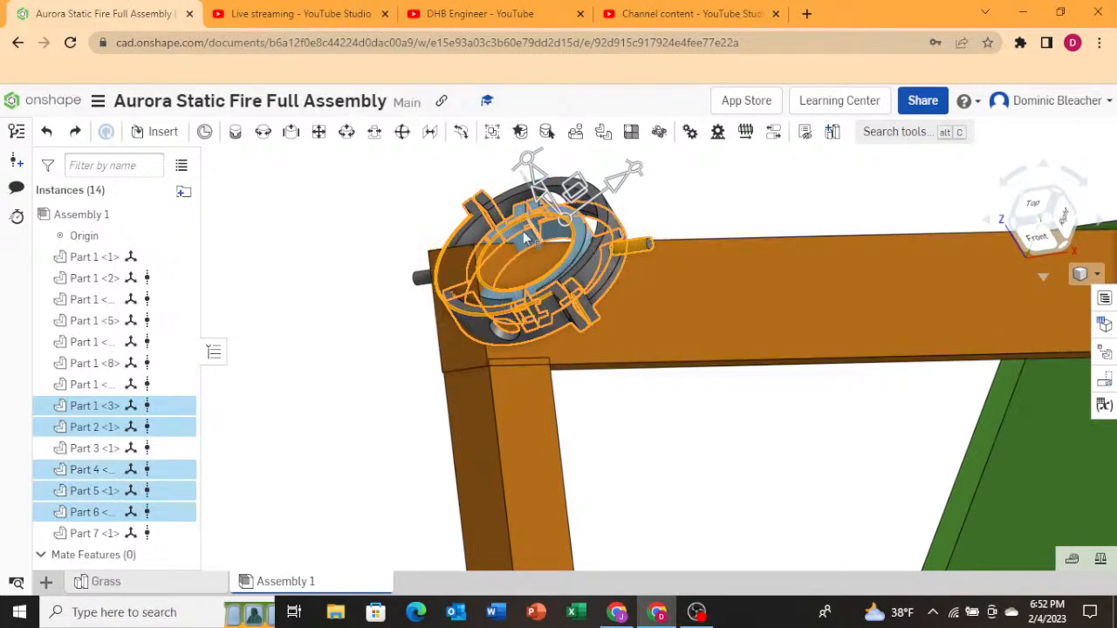
pyautogui.click(422, 280)
pyautogui.moveTo(380, 322); pyautogui.dragTo(395, 319, button='right')
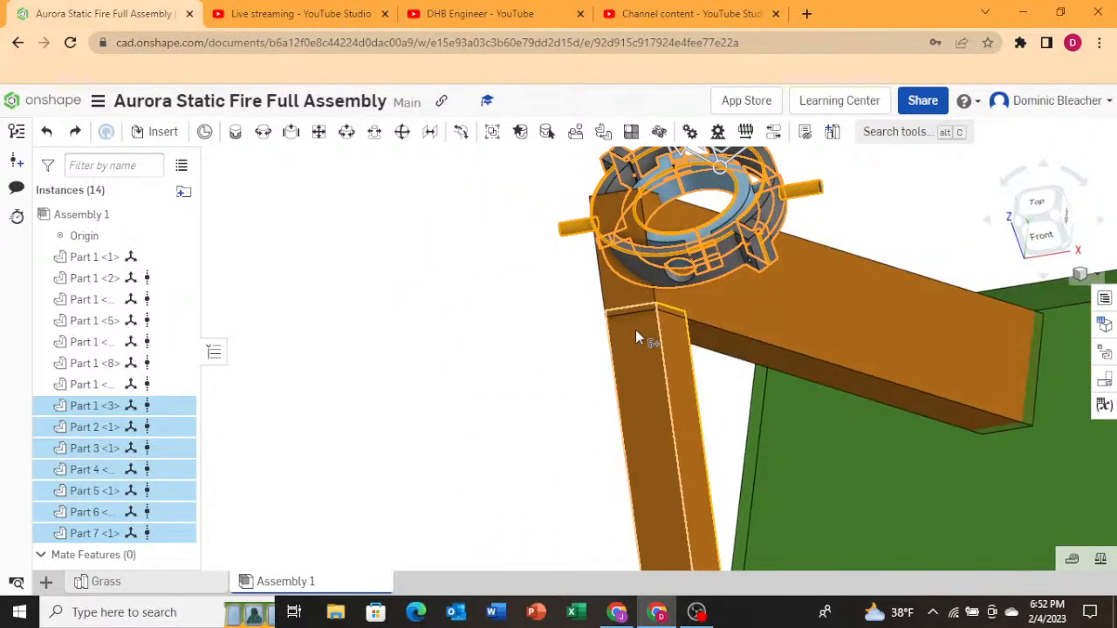
pyautogui.click(739, 205)
pyautogui.click(738, 241)
pyautogui.scroll(-4, 399, 306)
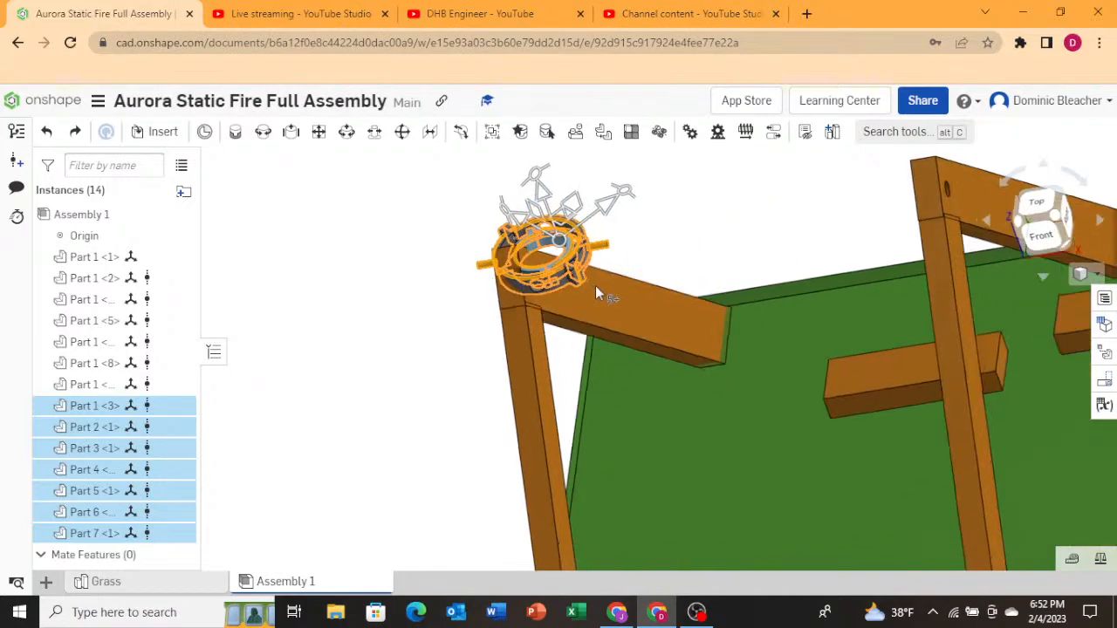
pyautogui.moveTo(595, 286)
pyautogui.mouseDown(button='right')
pyautogui.moveTo(549, 332)
pyautogui.moveTo(576, 286)
pyautogui.moveTo(554, 278)
pyautogui.moveTo(631, 294)
pyautogui.moveTo(602, 298)
pyautogui.mouseUp(button='right')
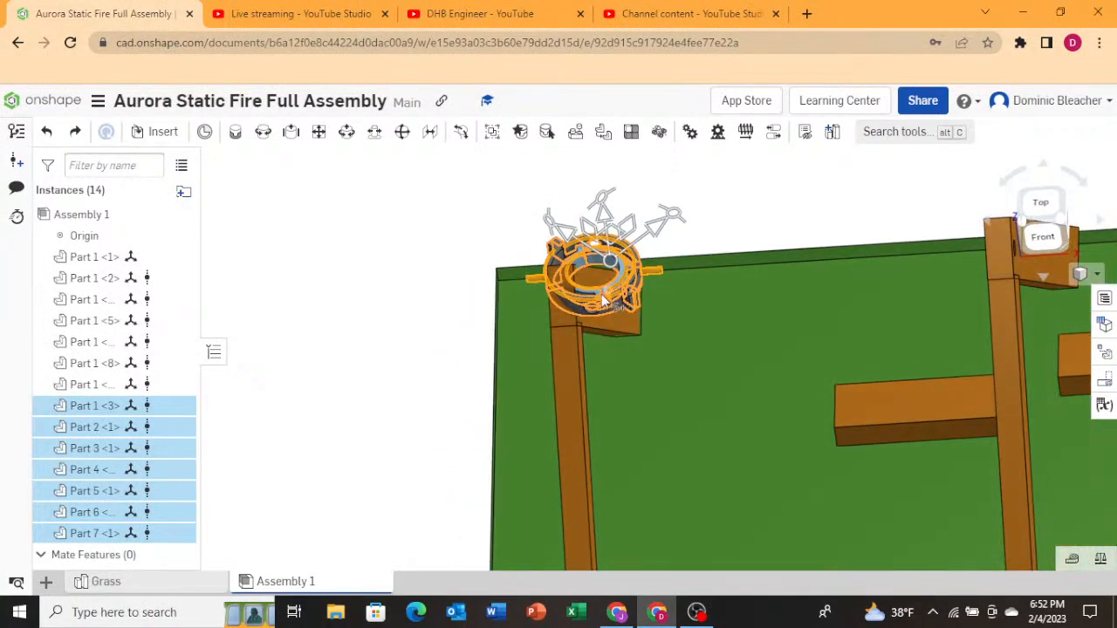
pyautogui.moveTo(673, 294); pyautogui.dragTo(858, 308, button='right')
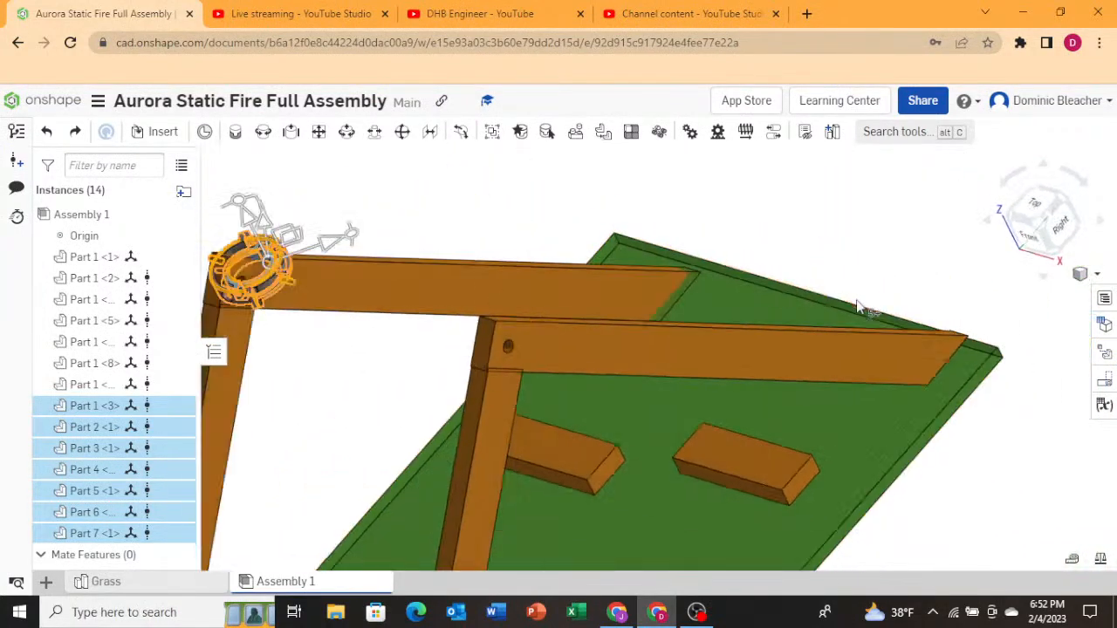
pyautogui.scroll(-2, 858, 308)
pyautogui.scroll(8, 440, 272)
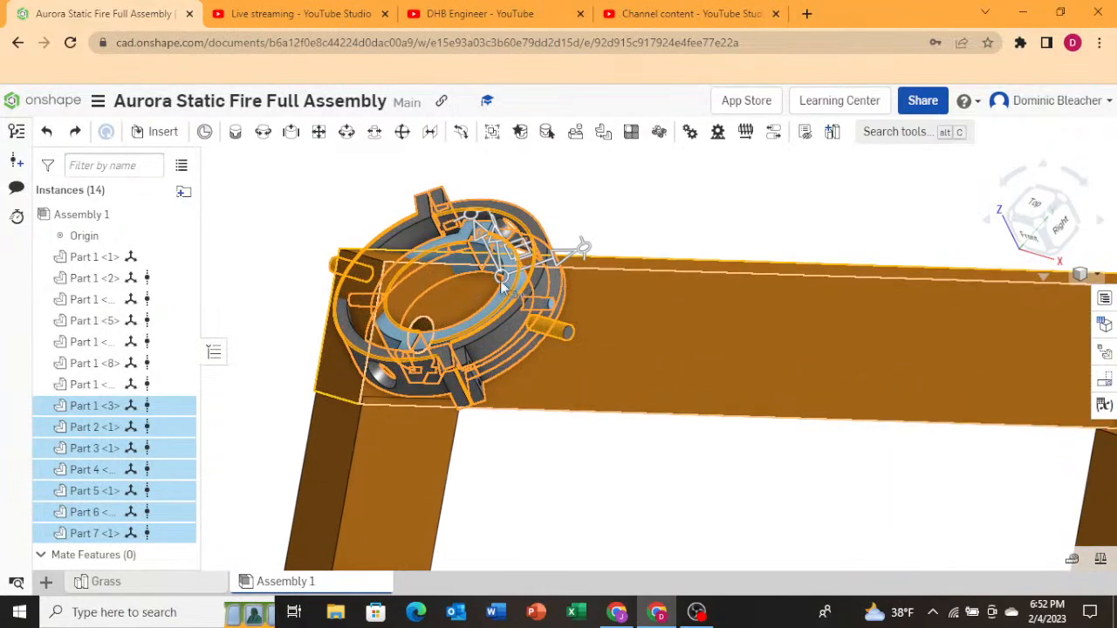
pyautogui.moveTo(625, 297); pyautogui.dragTo(613, 284, button='right')
pyautogui.scroll(-3, 533, 240)
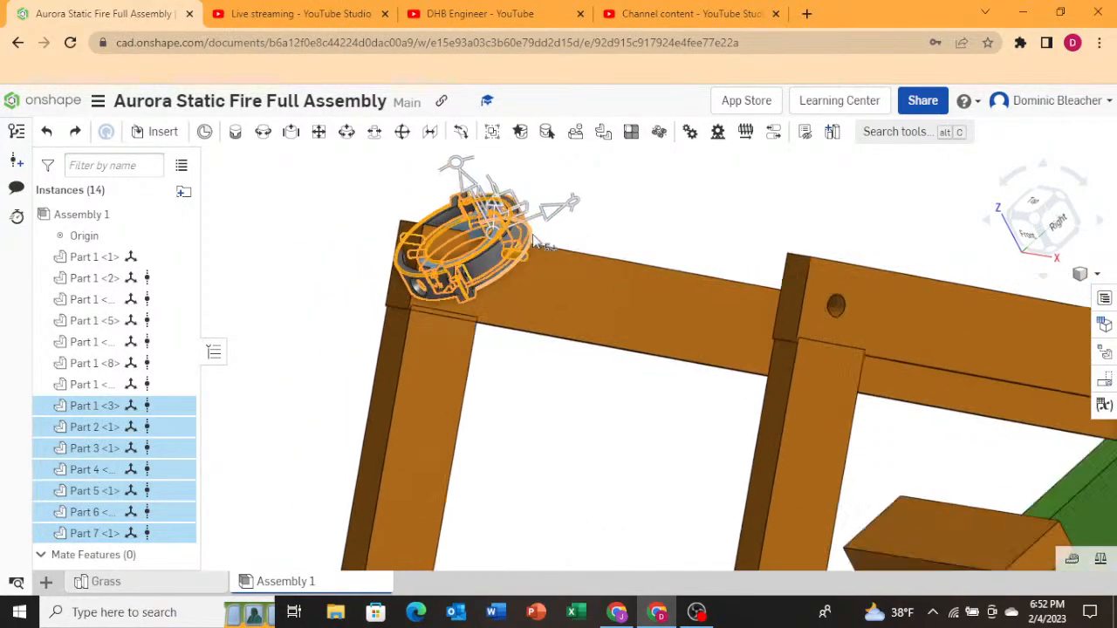
pyautogui.scroll(-2, 535, 241)
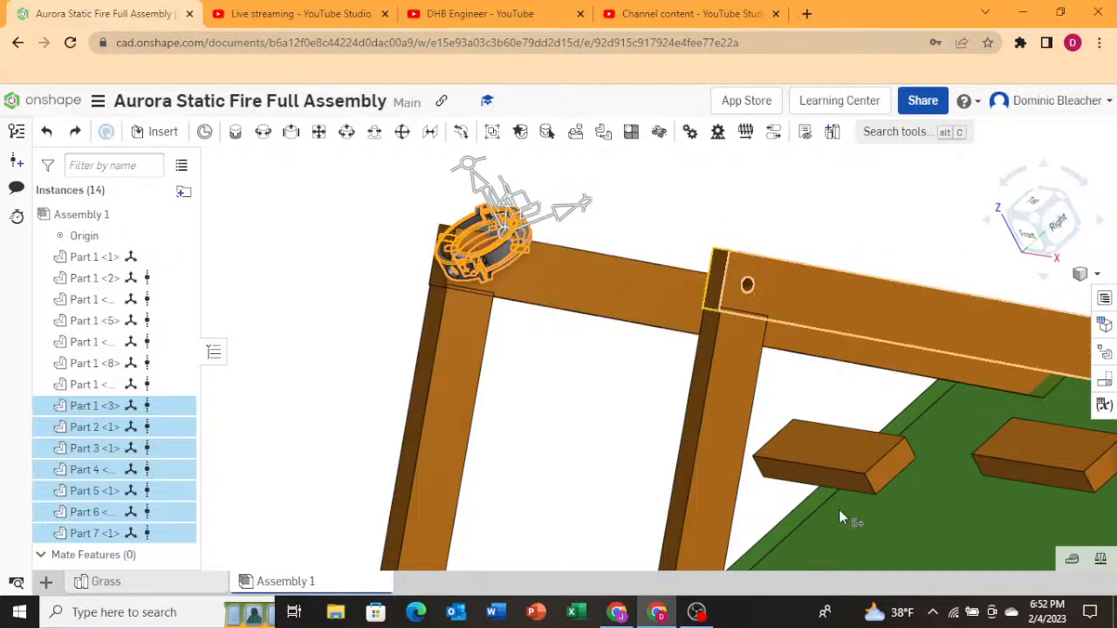
# Switch to OBS and review its Hotkeys, Accessibility, Video, Audio and Output settings pages.
pyautogui.click(698, 614)
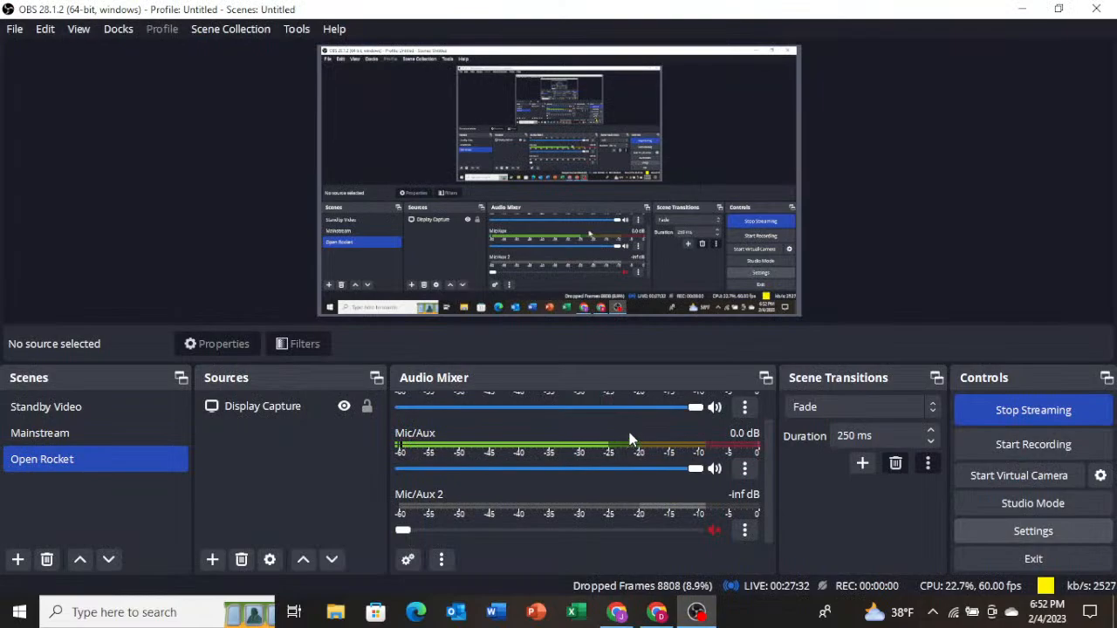
pyautogui.scroll(-1, 531, 392)
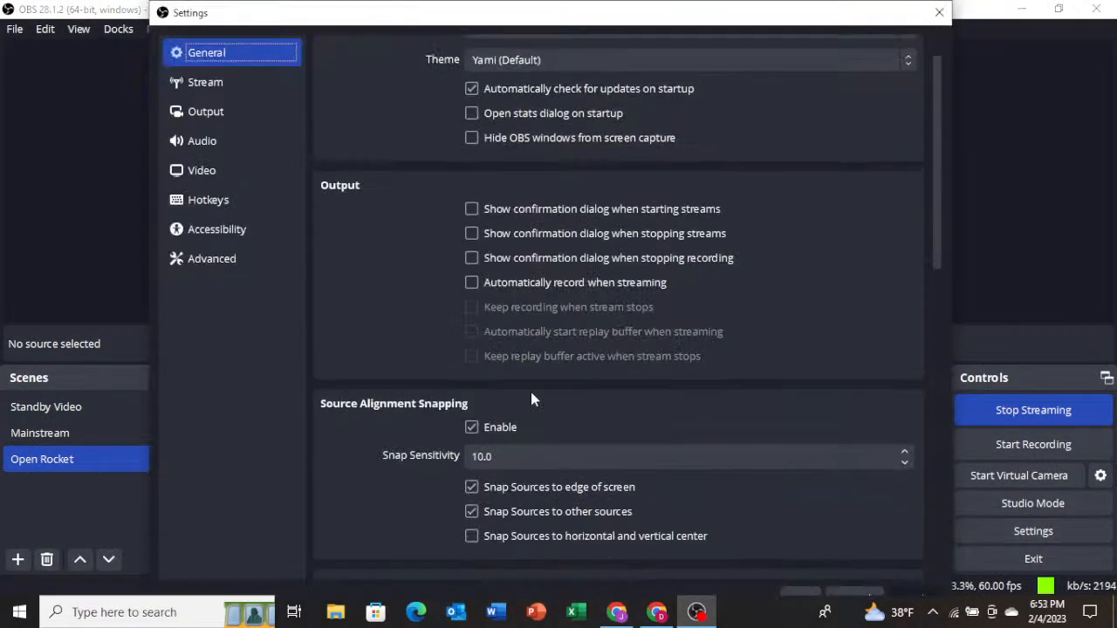
pyautogui.scroll(1, 530, 370)
pyautogui.click(245, 201)
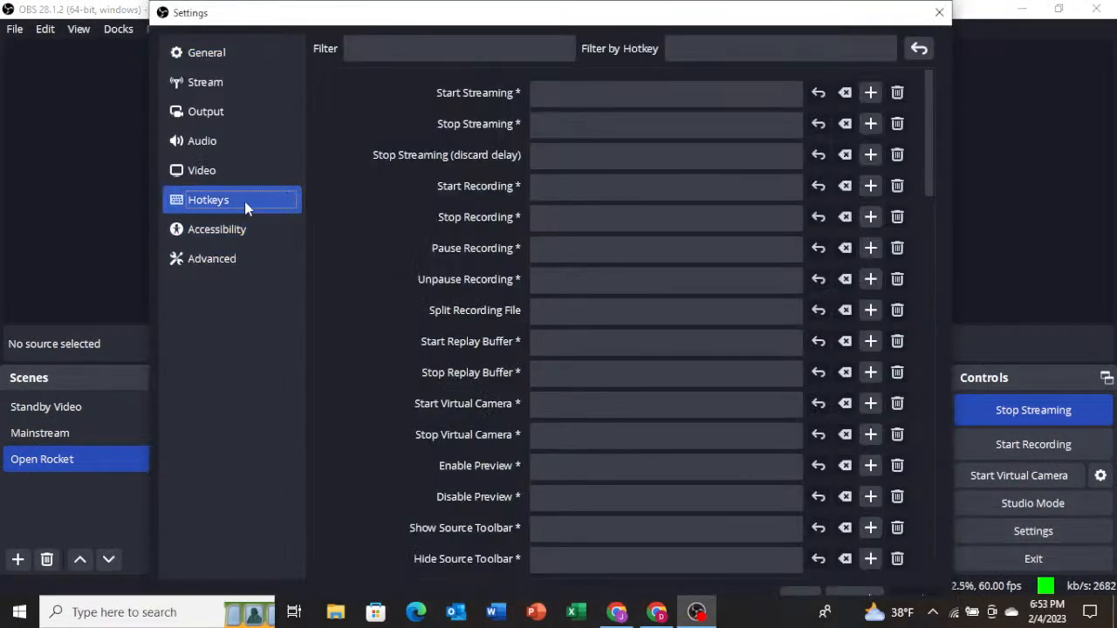
pyautogui.click(242, 232)
pyautogui.click(229, 171)
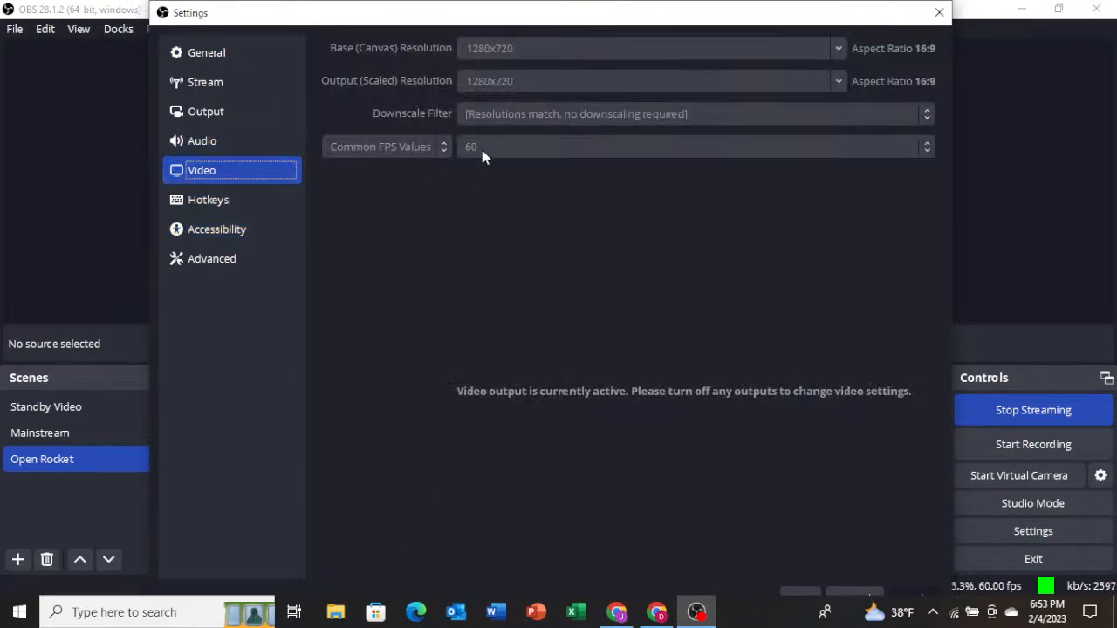
pyautogui.click(247, 140)
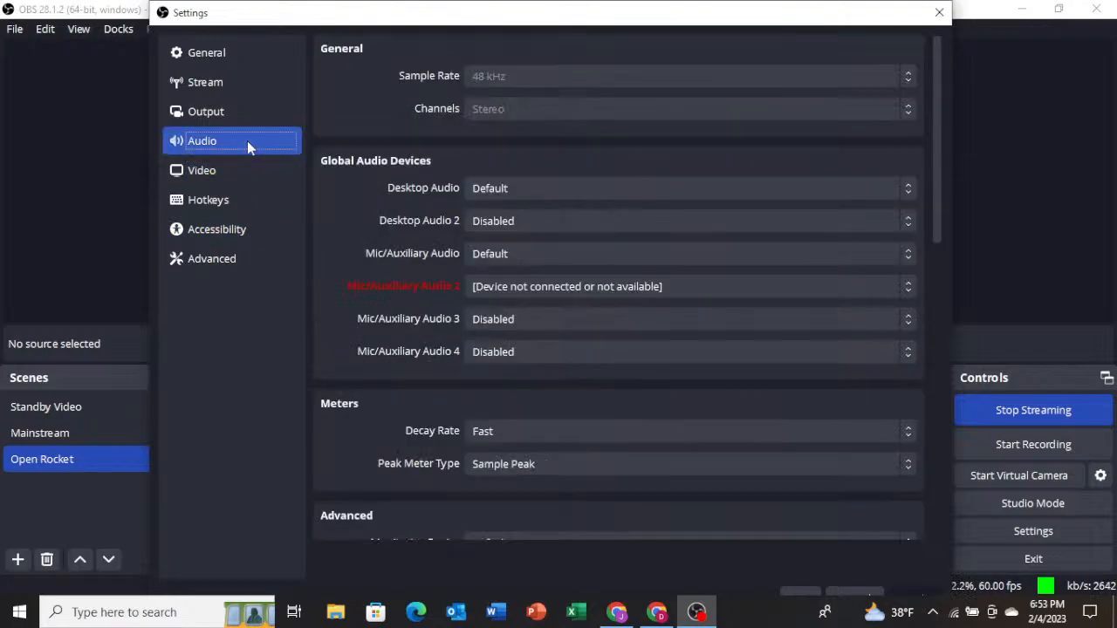
pyautogui.scroll(-1, 474, 179)
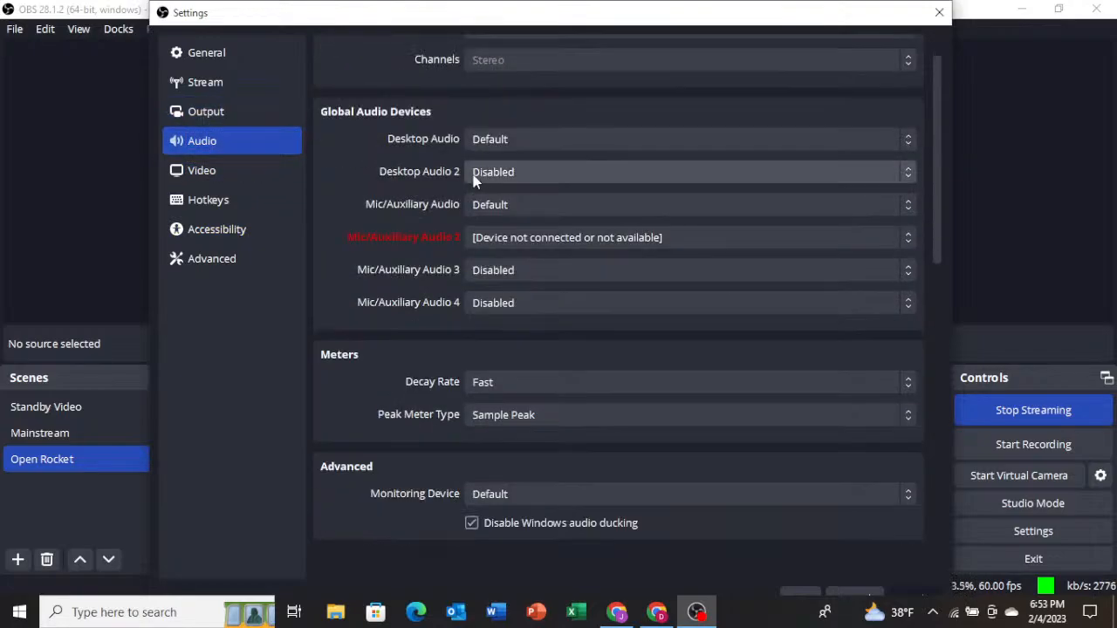
pyautogui.click(223, 114)
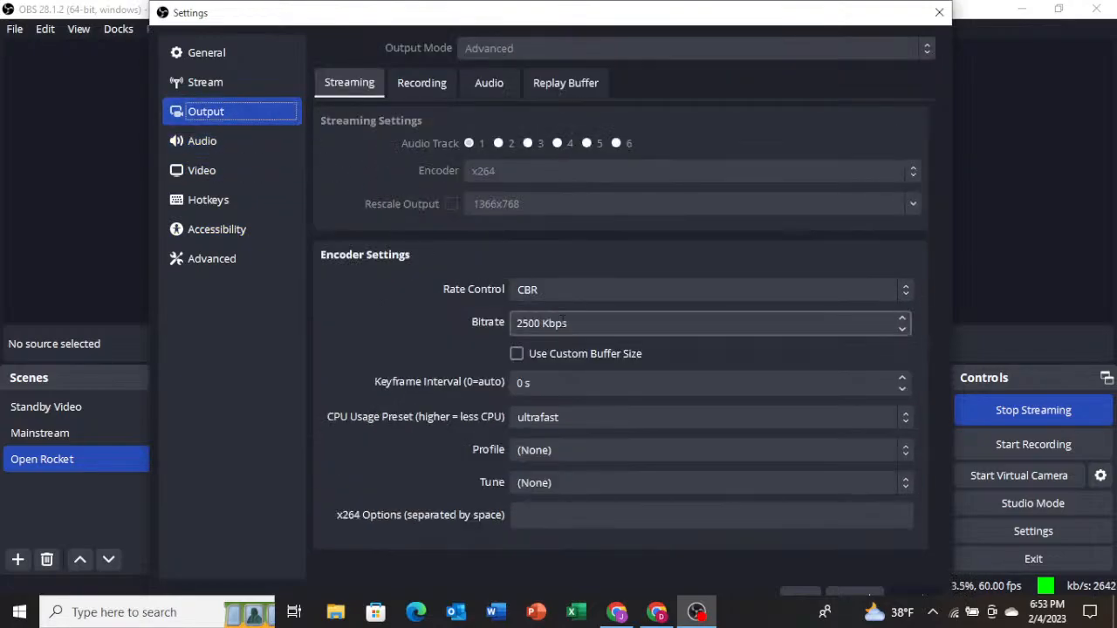
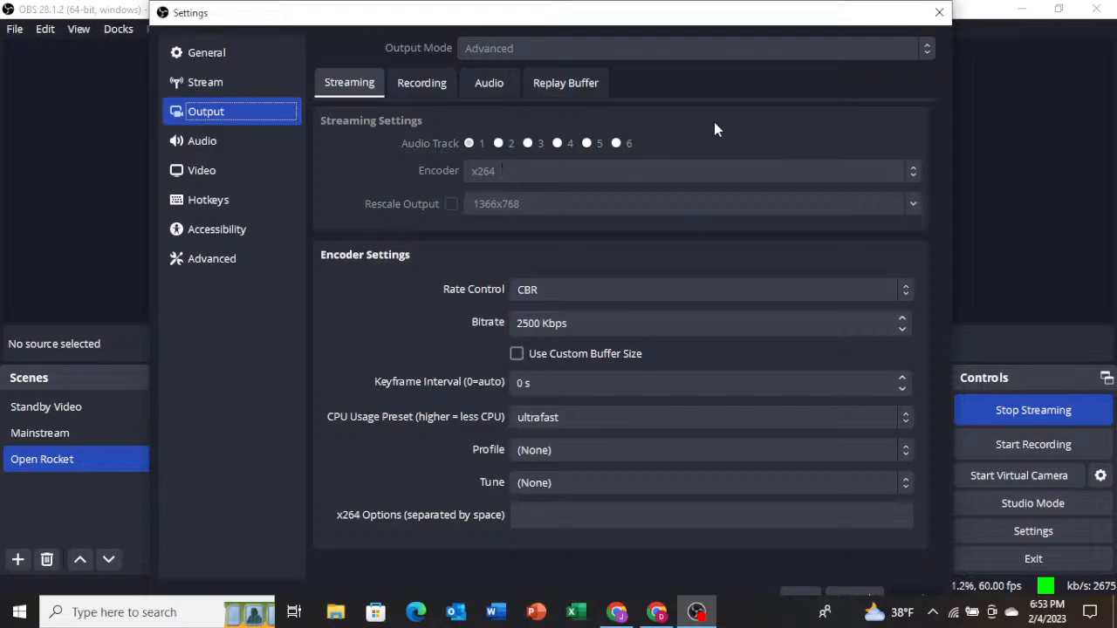
# Review the Recording and Streaming output settings, close Settings, and return to the Onshape assembly.
pyautogui.click(423, 86)
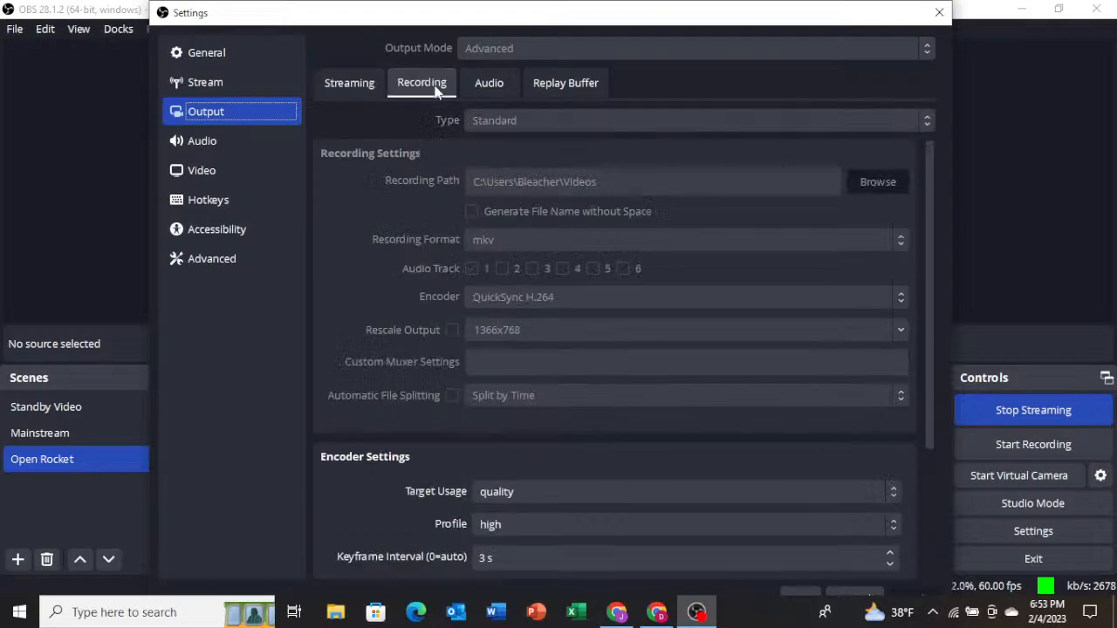
pyautogui.click(351, 83)
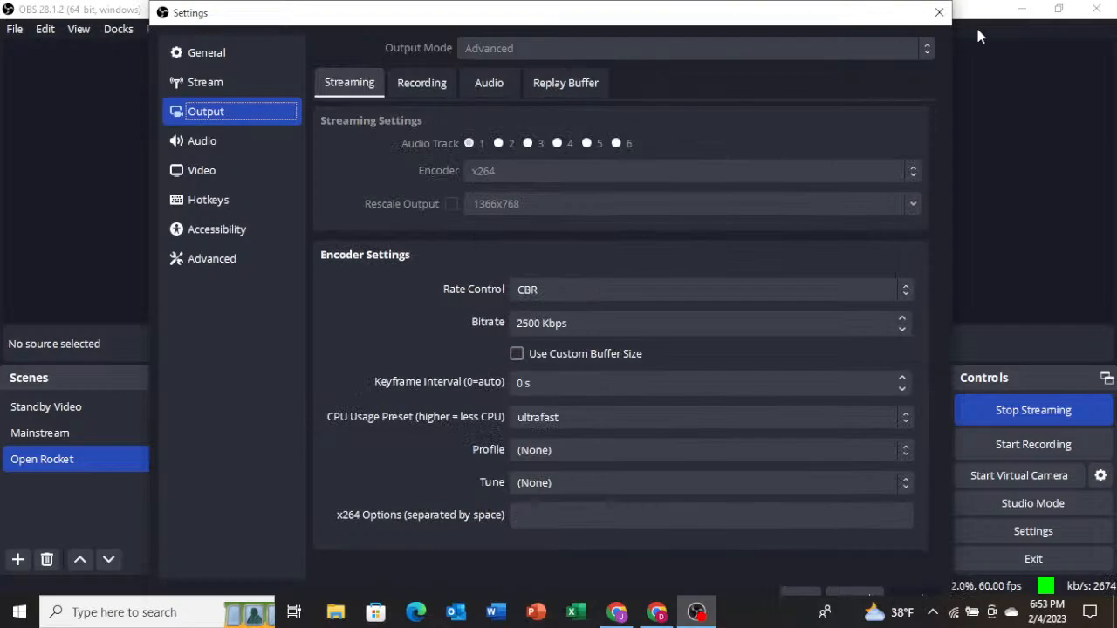
pyautogui.click(940, 14)
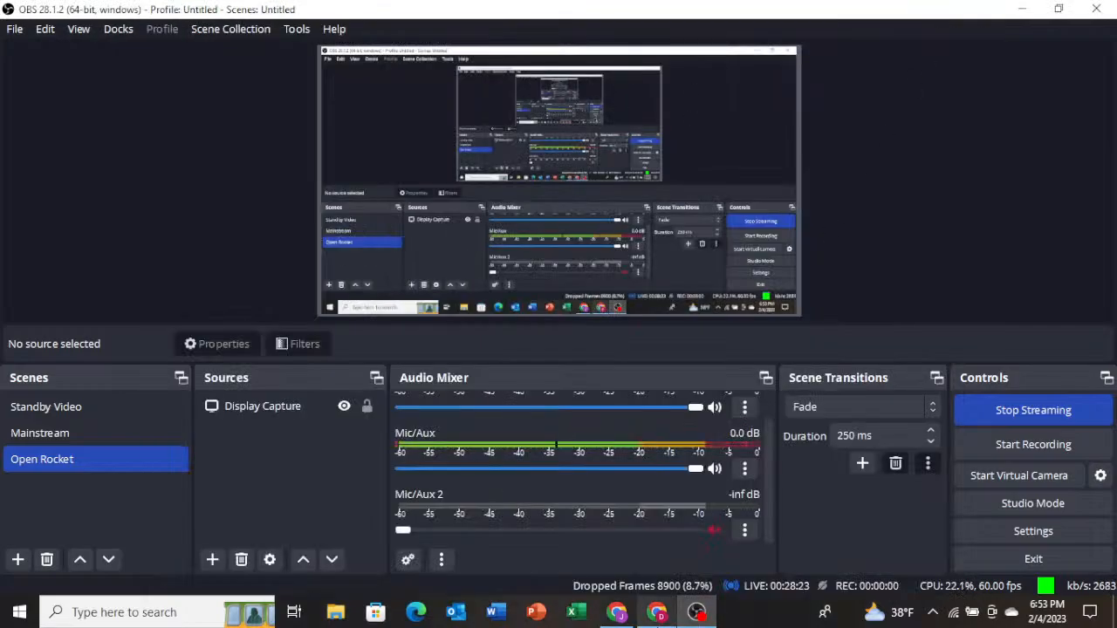
pyautogui.click(657, 612)
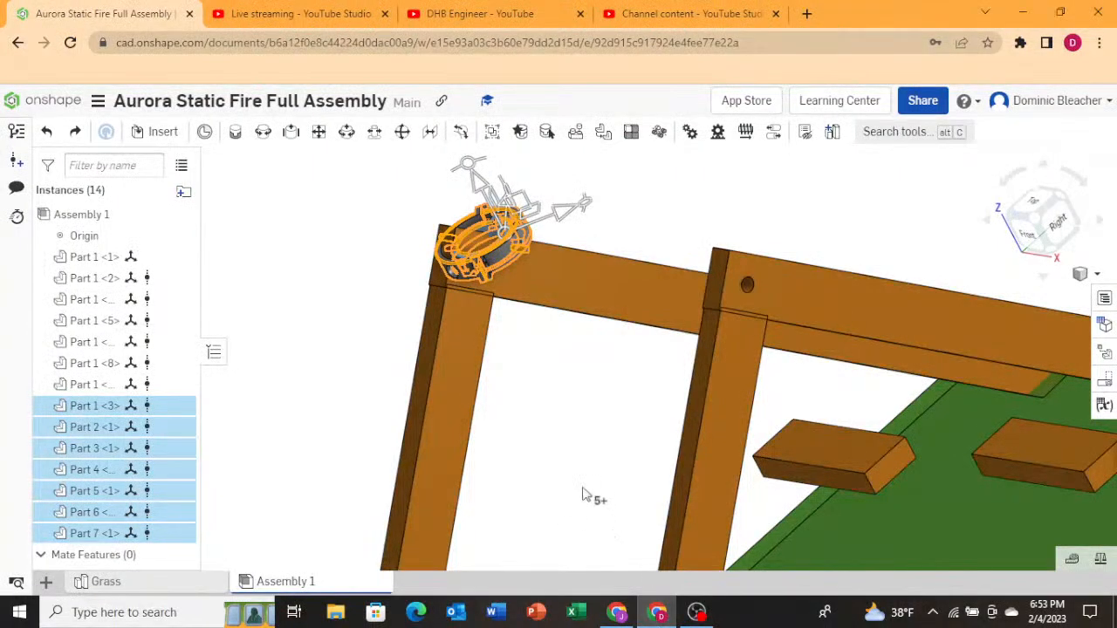
# Inspect the gimbal on the A-frame apex from an angled view and the right view.
pyautogui.moveTo(515, 386); pyautogui.dragTo(541, 381, button='right')
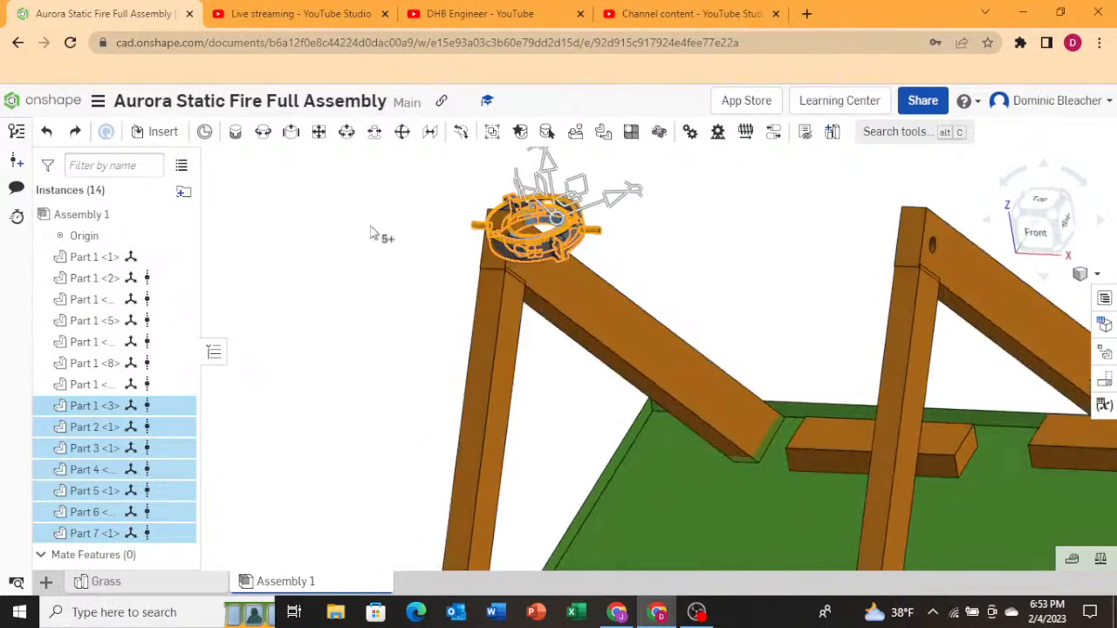
pyautogui.scroll(4, 344, 249)
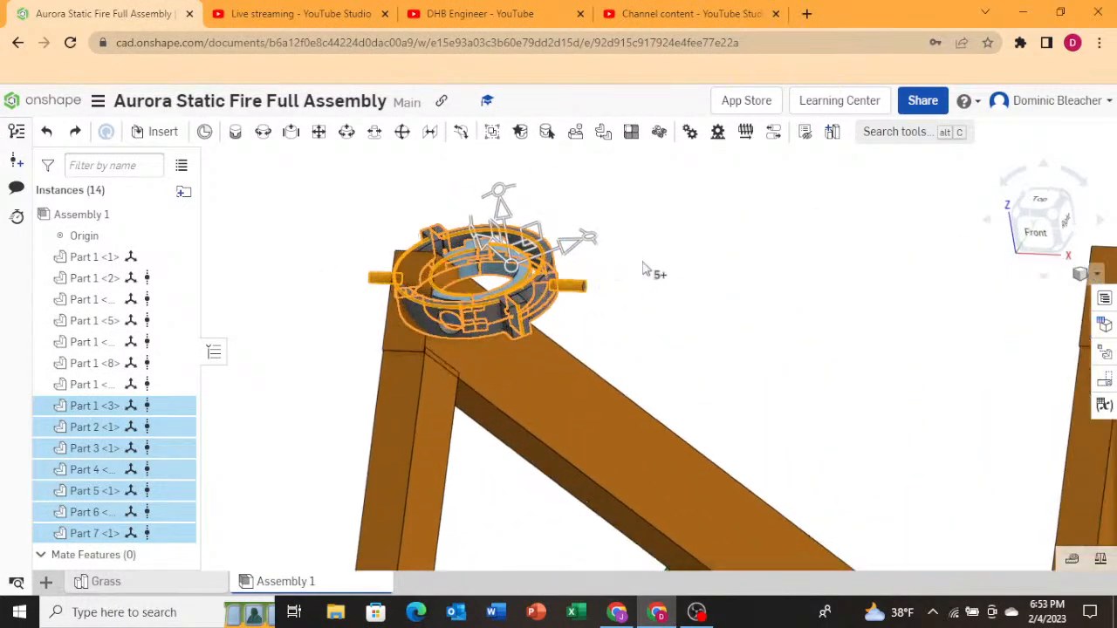
pyautogui.scroll(1, 644, 263)
pyautogui.scroll(-2, 671, 276)
pyautogui.moveTo(749, 297); pyautogui.dragTo(740, 294, button='right')
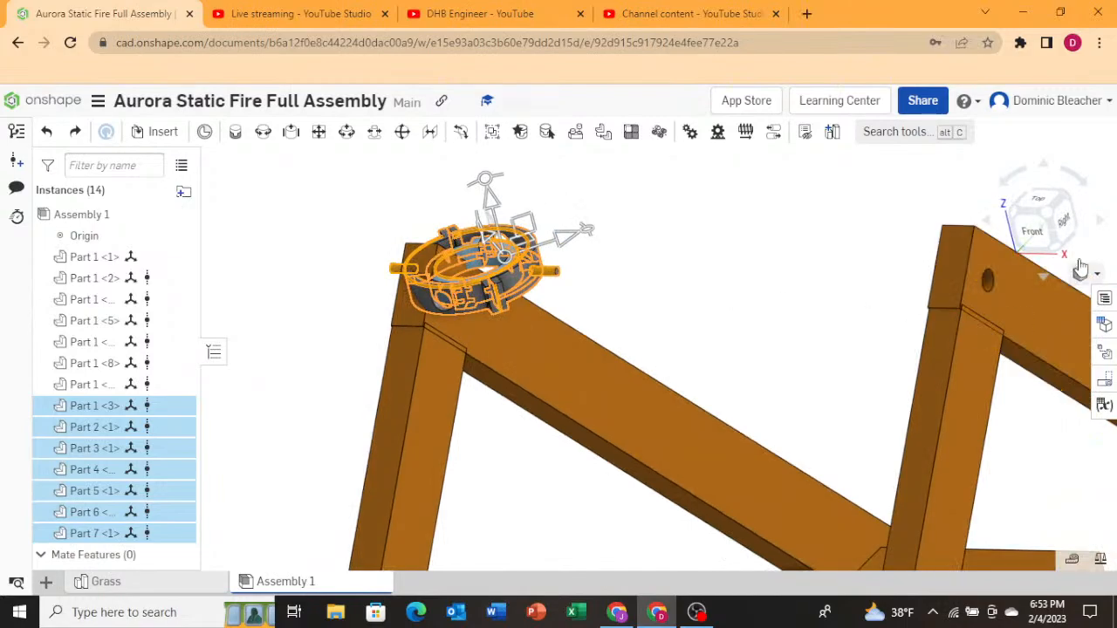
pyautogui.click(1065, 220)
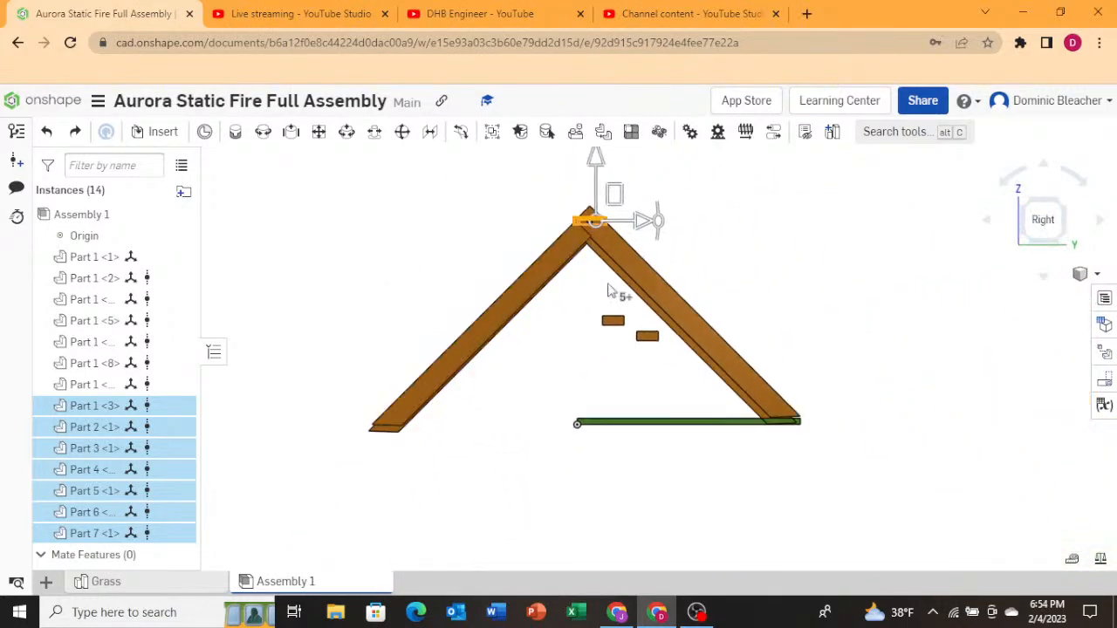
pyautogui.scroll(3, 616, 197)
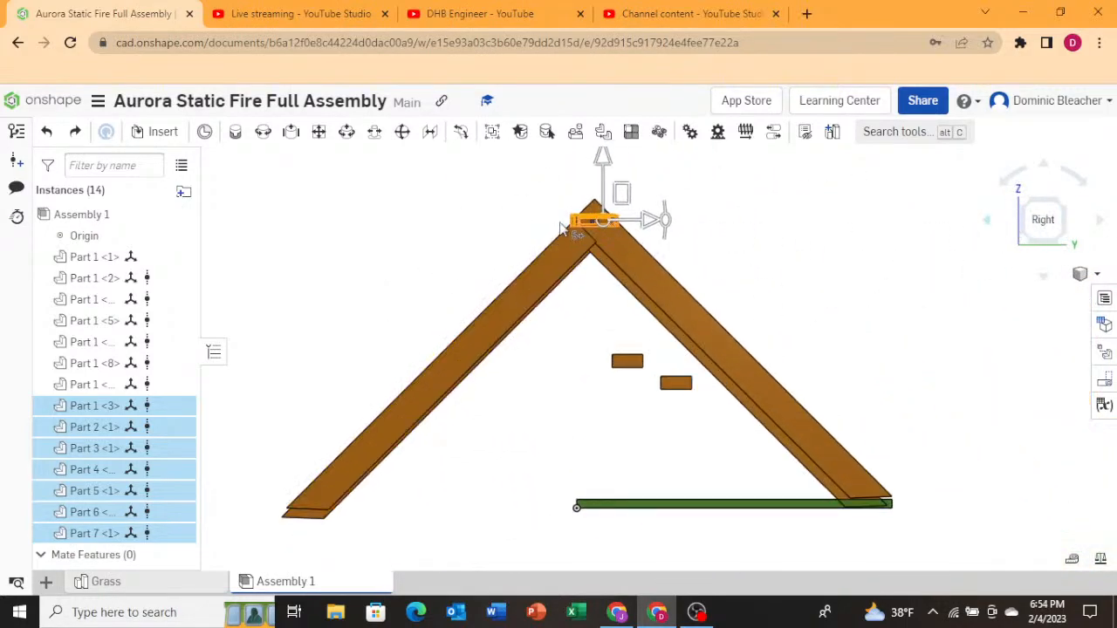
# Select the two apex A-frame legs and nudge them slightly downward with the triad in the right view.
pyautogui.click(873, 252)
pyautogui.click(559, 290)
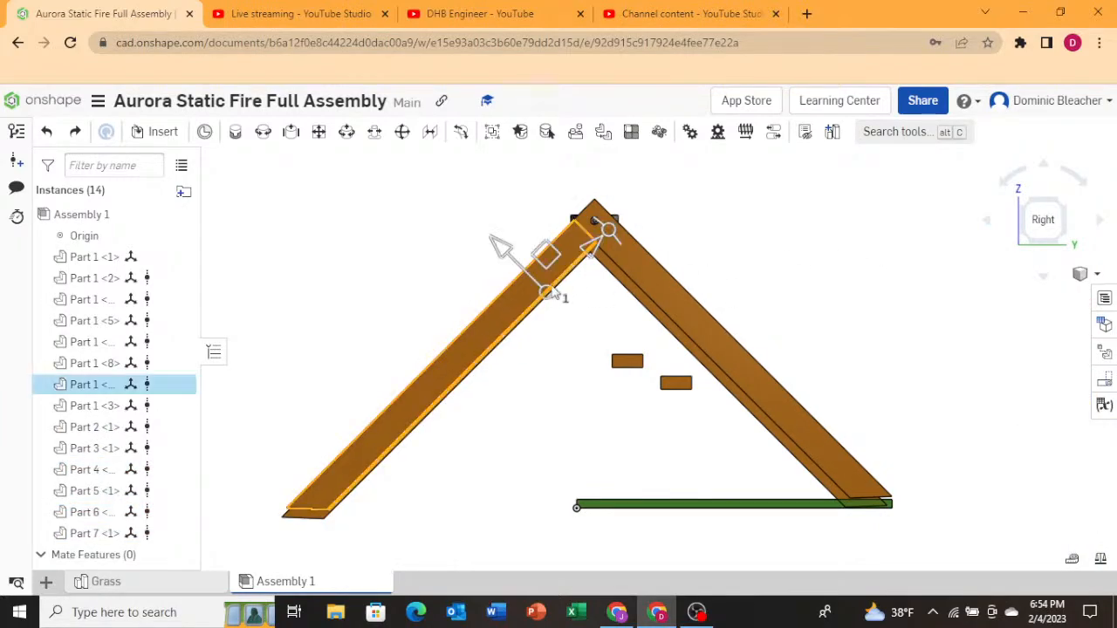
pyautogui.click(659, 275)
pyautogui.moveTo(545, 254); pyautogui.dragTo(545, 265)
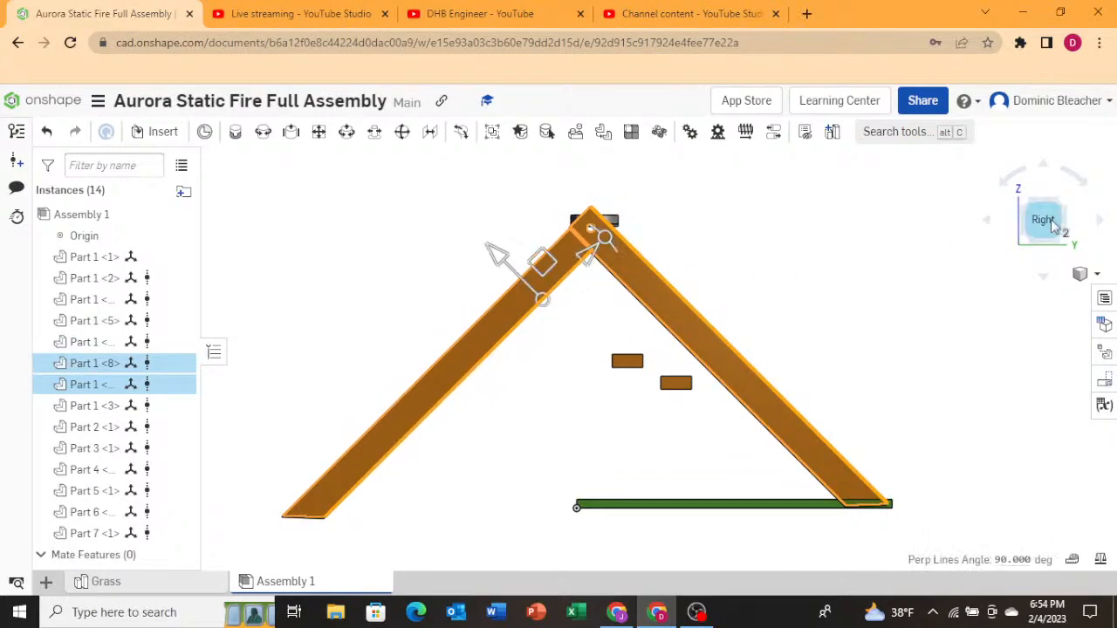
pyautogui.scroll(3, 563, 240)
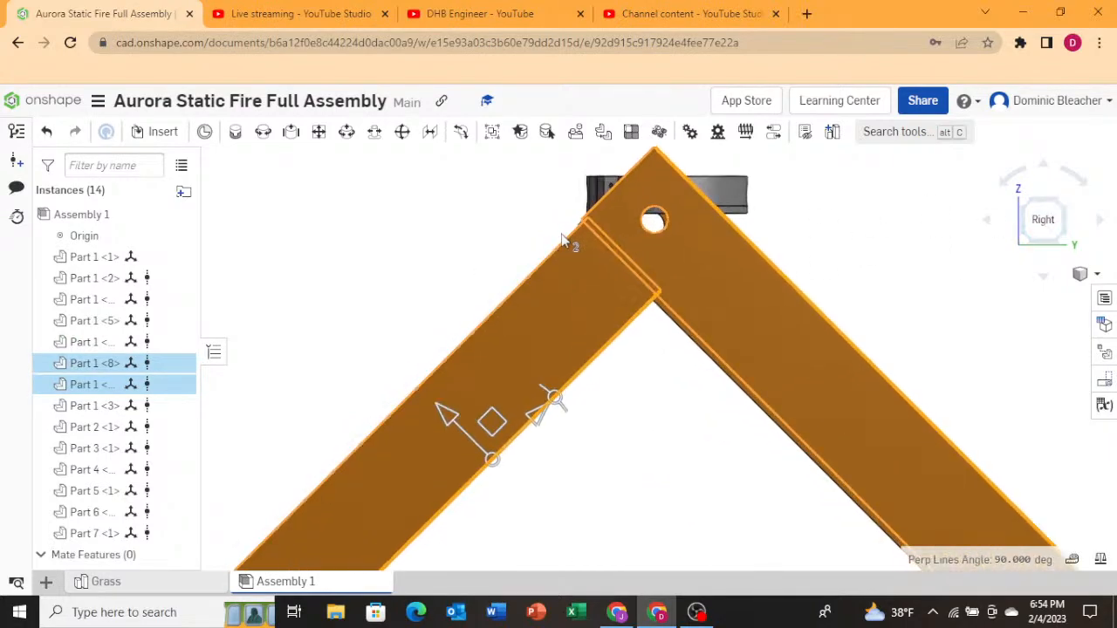
pyautogui.moveTo(491, 417); pyautogui.dragTo(489, 428)
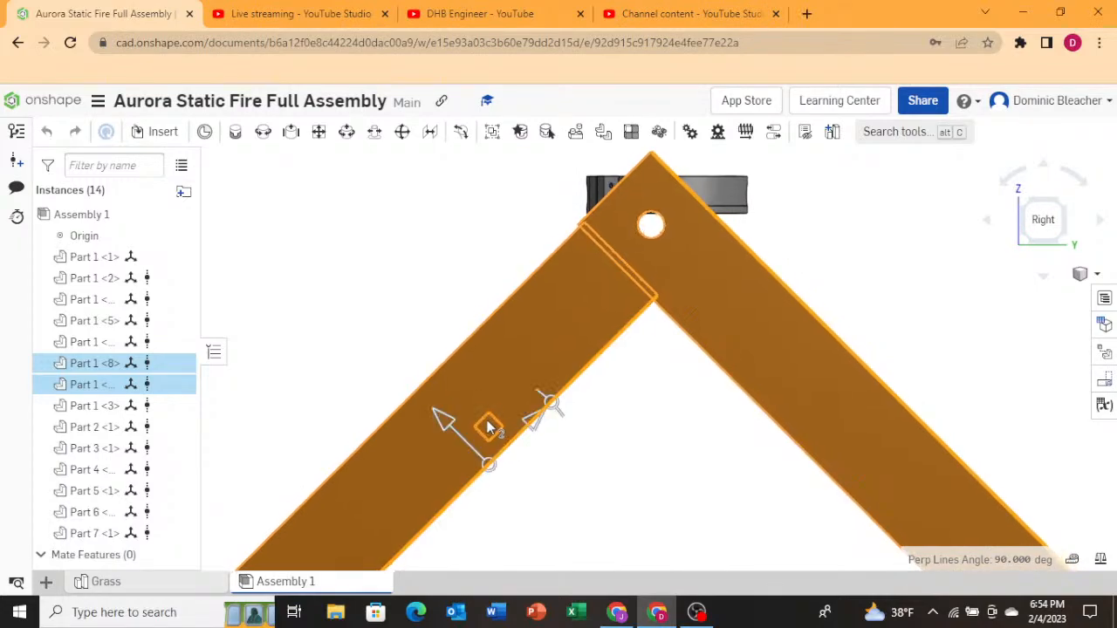
pyautogui.rightClick(627, 473)
pyautogui.press('Escape')
pyautogui.rightClick(390, 323)
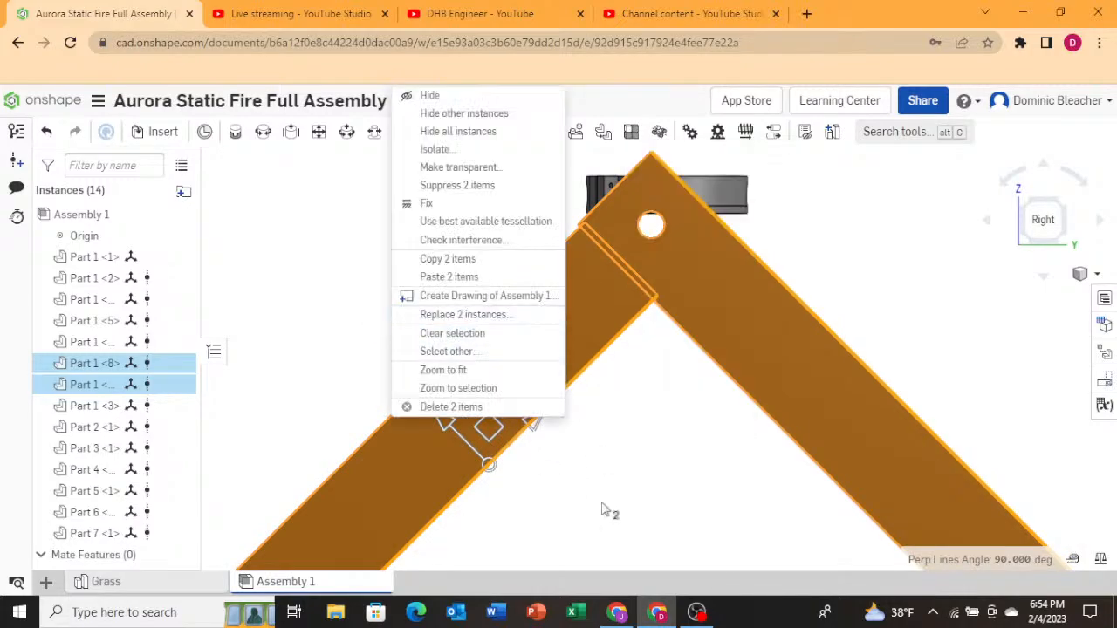
pyautogui.click(639, 513)
# Select all seven gimbal parts and drag them down in the right view to center on the apex bolt hole.
pyautogui.moveTo(355, 366); pyautogui.dragTo(407, 392, button='right')
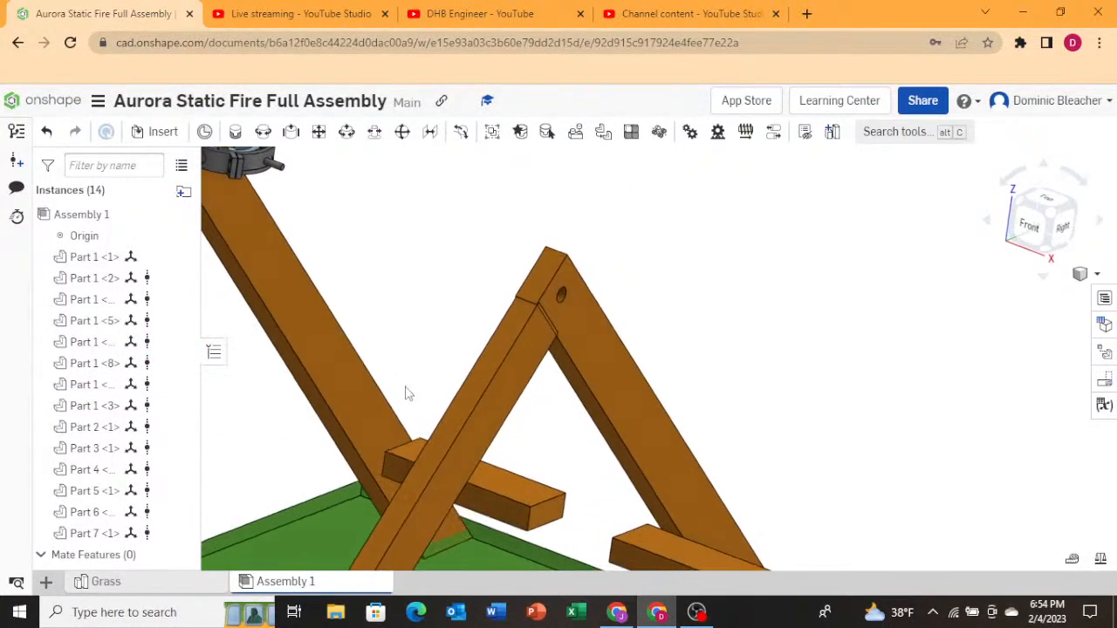
pyautogui.scroll(-5, 472, 385)
pyautogui.scroll(5, 392, 279)
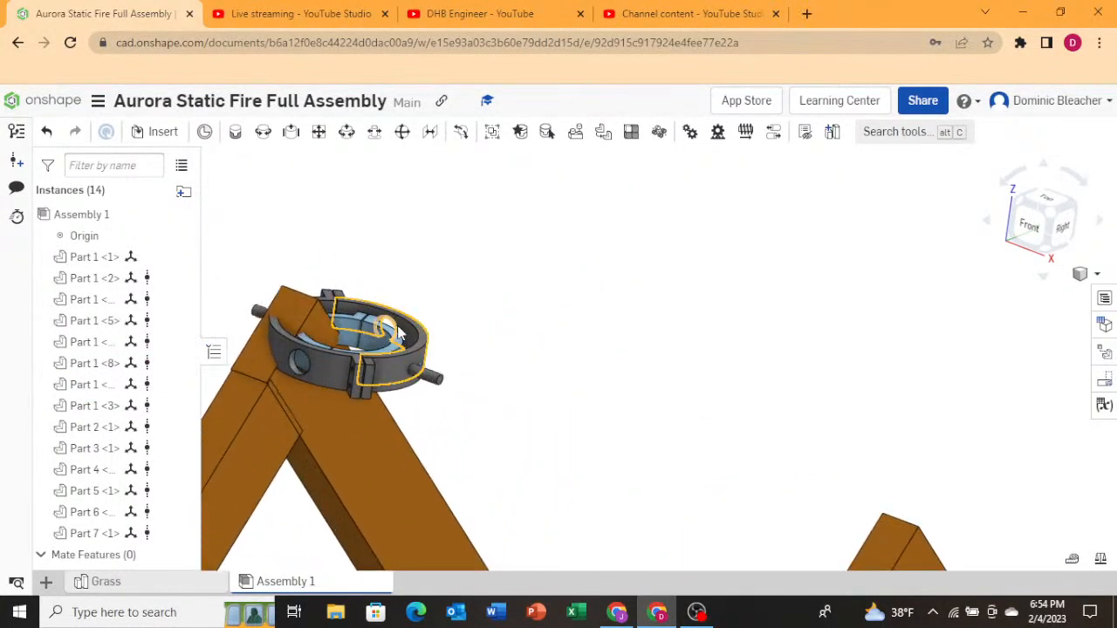
pyautogui.moveTo(394, 293); pyautogui.dragTo(542, 377, button='right')
pyautogui.click(445, 386)
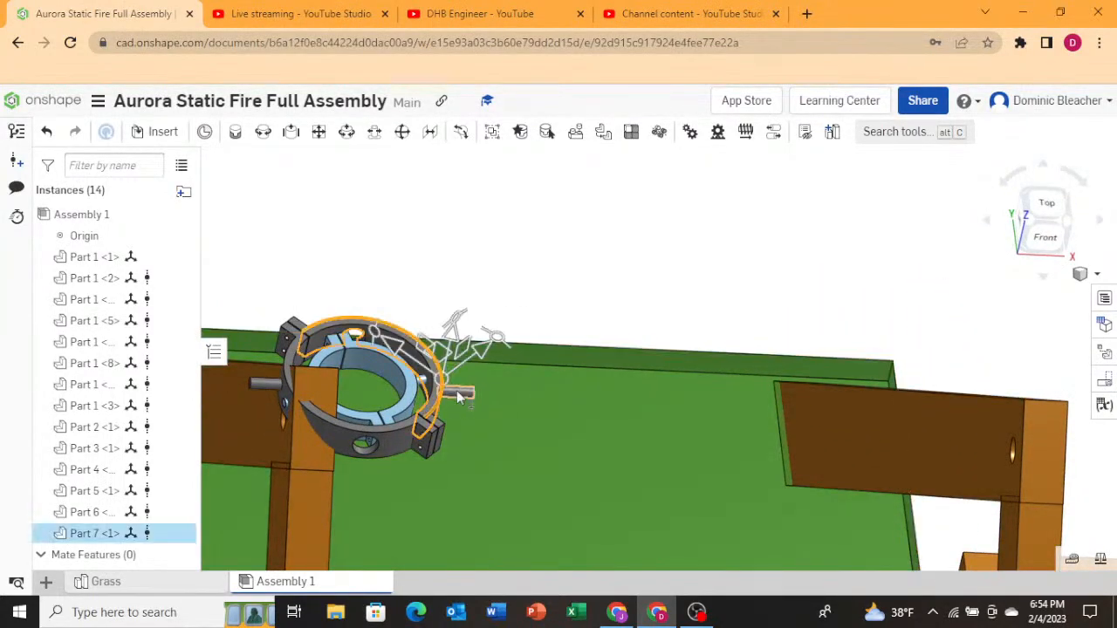
pyautogui.click(461, 395)
pyautogui.click(411, 395)
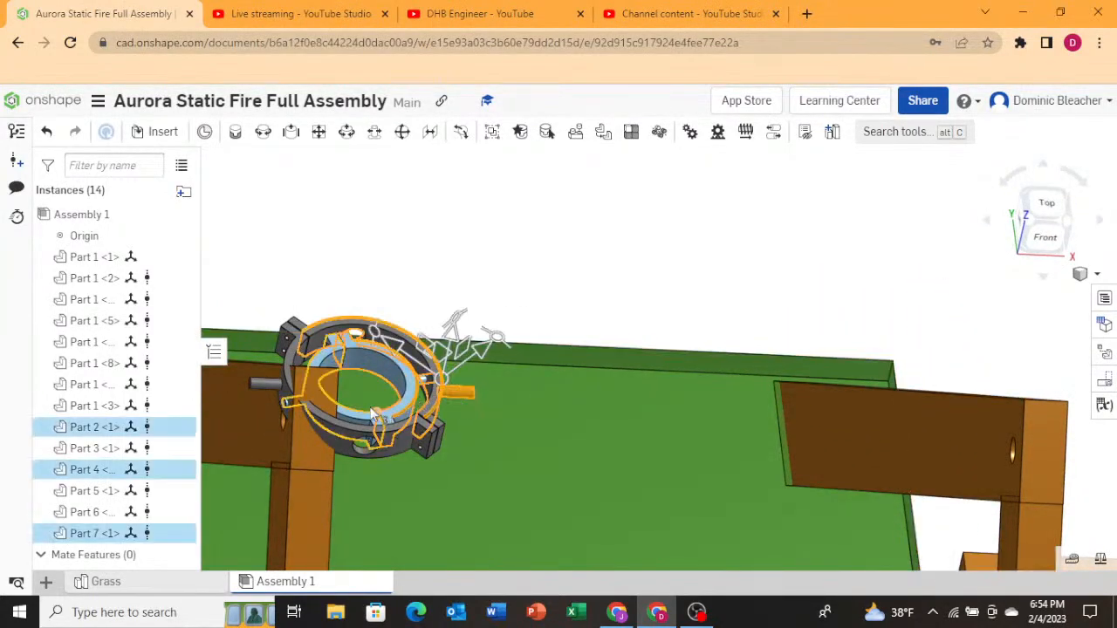
pyautogui.click(355, 419)
pyautogui.click(334, 444)
pyautogui.click(257, 385)
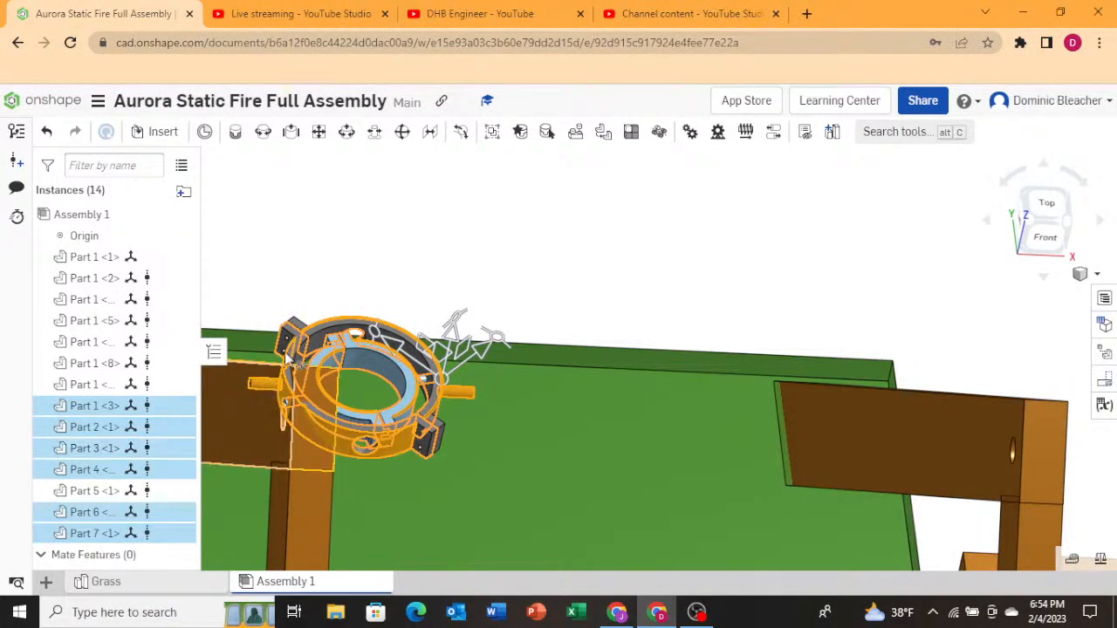
pyautogui.click(295, 336)
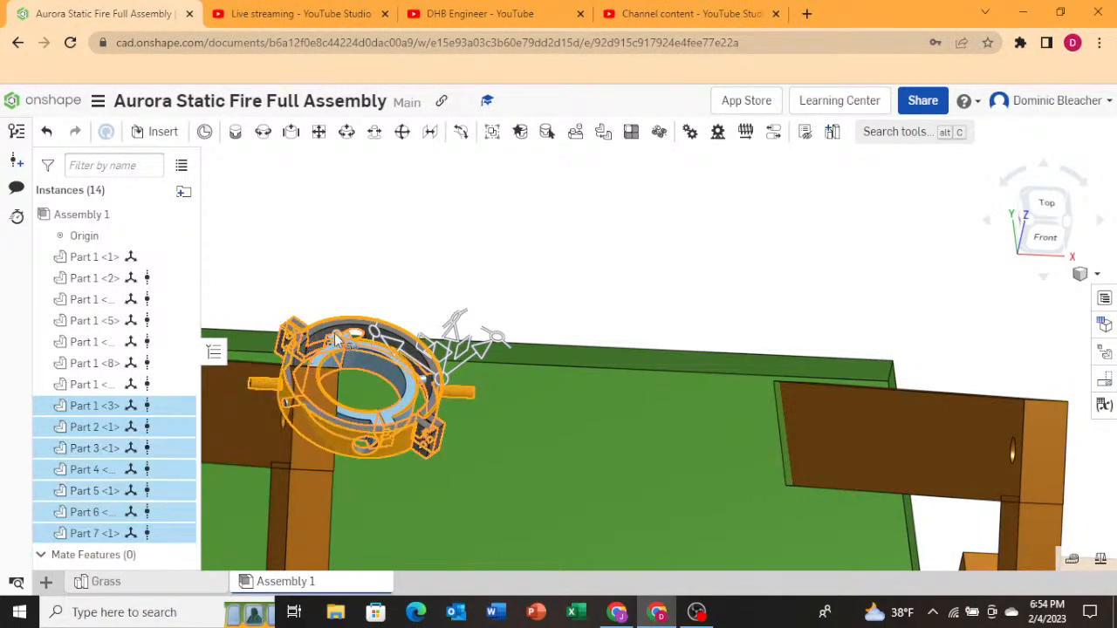
pyautogui.moveTo(397, 379); pyautogui.dragTo(353, 412, button='right')
pyautogui.moveTo(483, 439)
pyautogui.mouseDown(button='right')
pyautogui.moveTo(470, 405)
pyautogui.moveTo(479, 434)
pyautogui.mouseUp(button='right')
pyautogui.scroll(-4, 479, 434)
pyautogui.moveTo(631, 439); pyautogui.dragTo(608, 416, button='right')
pyautogui.click(1025, 231)
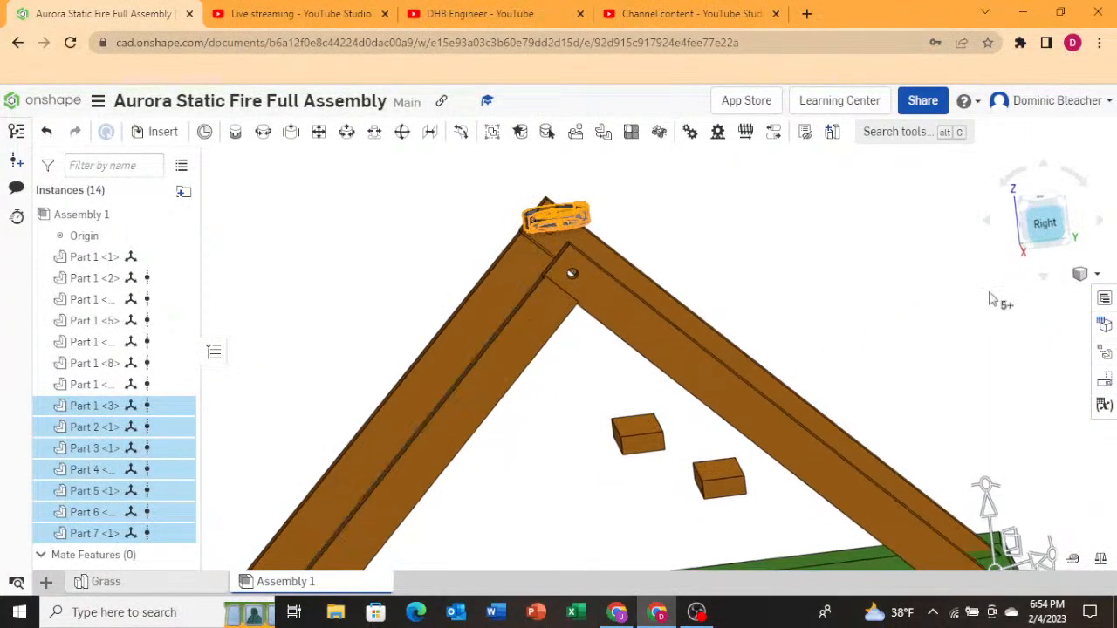
pyautogui.scroll(8, 693, 384)
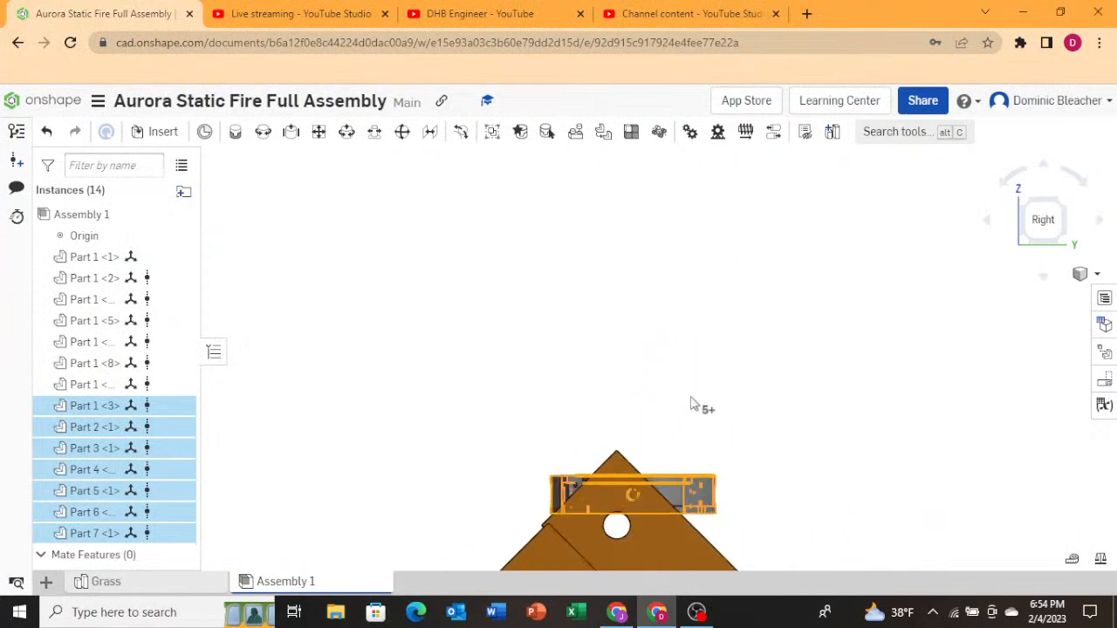
pyautogui.scroll(1, 638, 496)
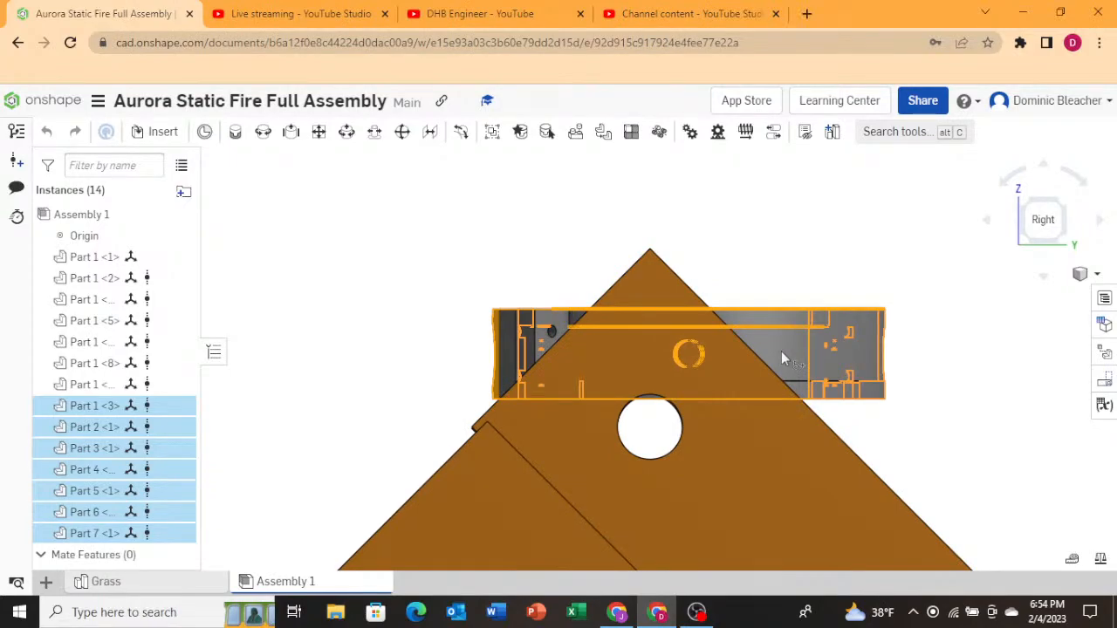
pyautogui.moveTo(781, 351); pyautogui.dragTo(748, 416)
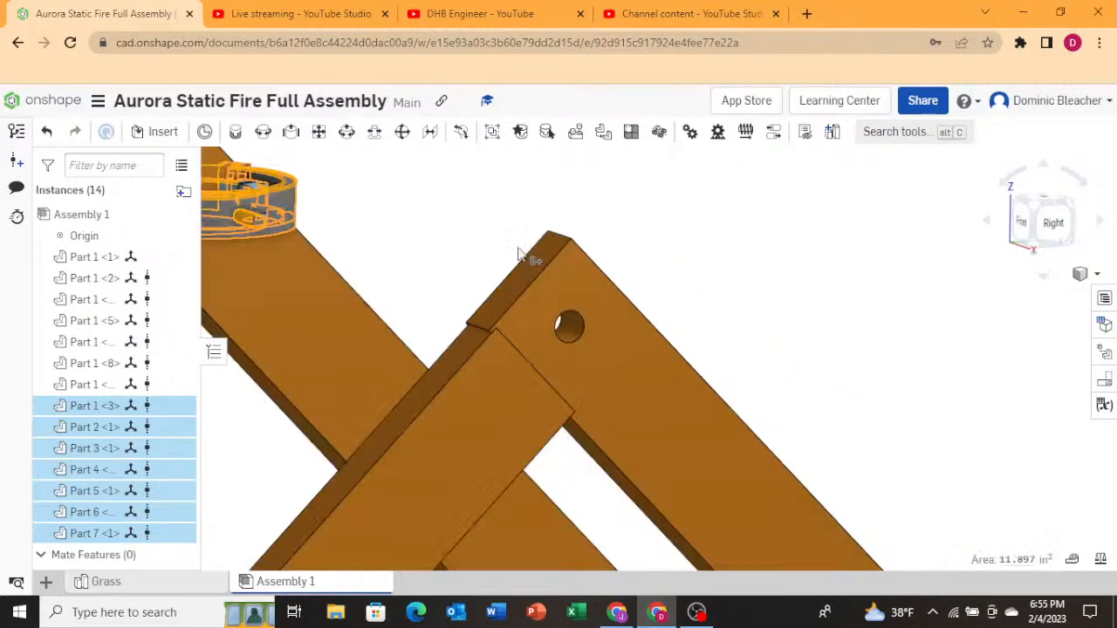
# Inspect the gimbal's position on the A-frame from angled, front and top views.
pyautogui.scroll(-5, 642, 283)
pyautogui.scroll(5, 455, 246)
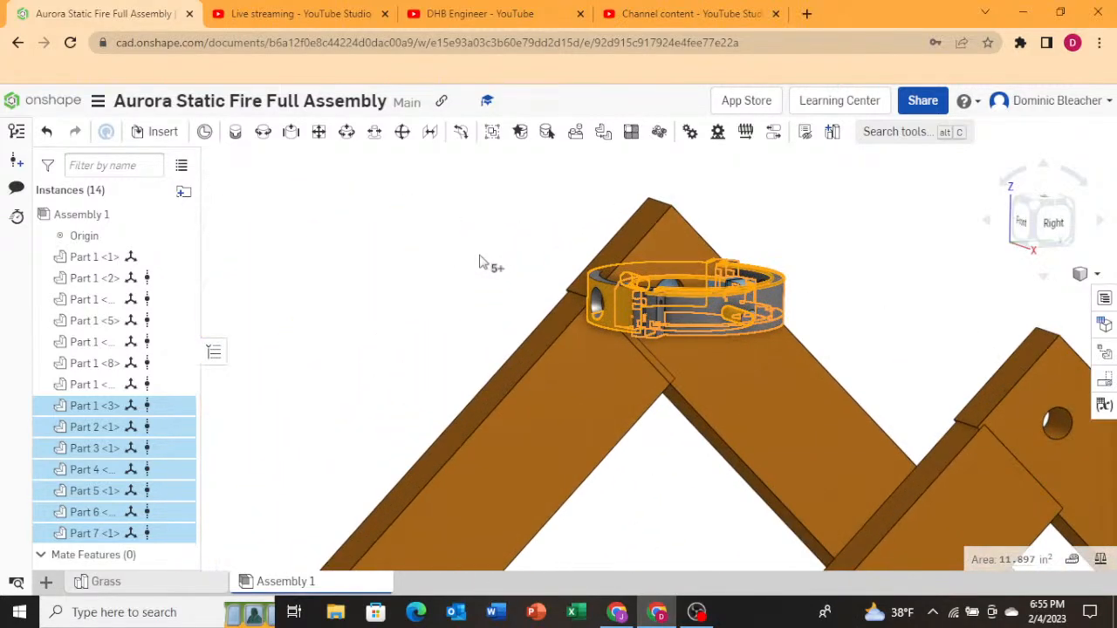
pyautogui.moveTo(479, 262); pyautogui.dragTo(534, 268, button='right')
pyautogui.scroll(-6, 576, 353)
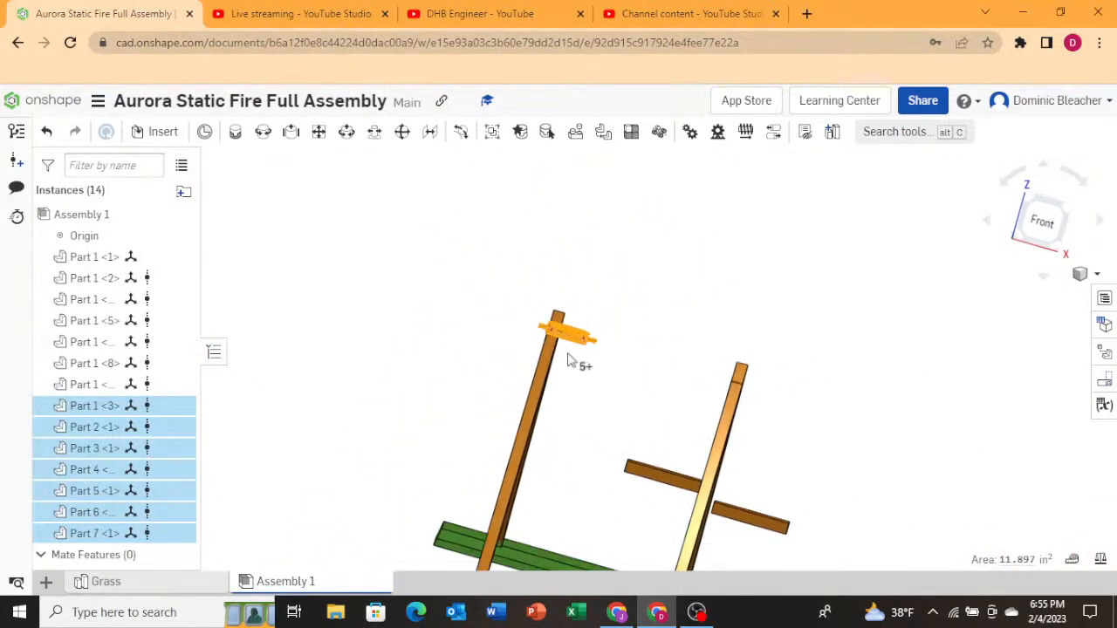
pyautogui.scroll(6, 567, 358)
pyautogui.moveTo(534, 336)
pyautogui.mouseDown(button='right')
pyautogui.moveTo(502, 342)
pyautogui.moveTo(566, 356)
pyautogui.moveTo(554, 397)
pyautogui.moveTo(495, 365)
pyautogui.moveTo(481, 407)
pyautogui.moveTo(521, 364)
pyautogui.moveTo(490, 345)
pyautogui.moveTo(521, 344)
pyautogui.mouseUp(button='right')
pyautogui.click(1046, 214)
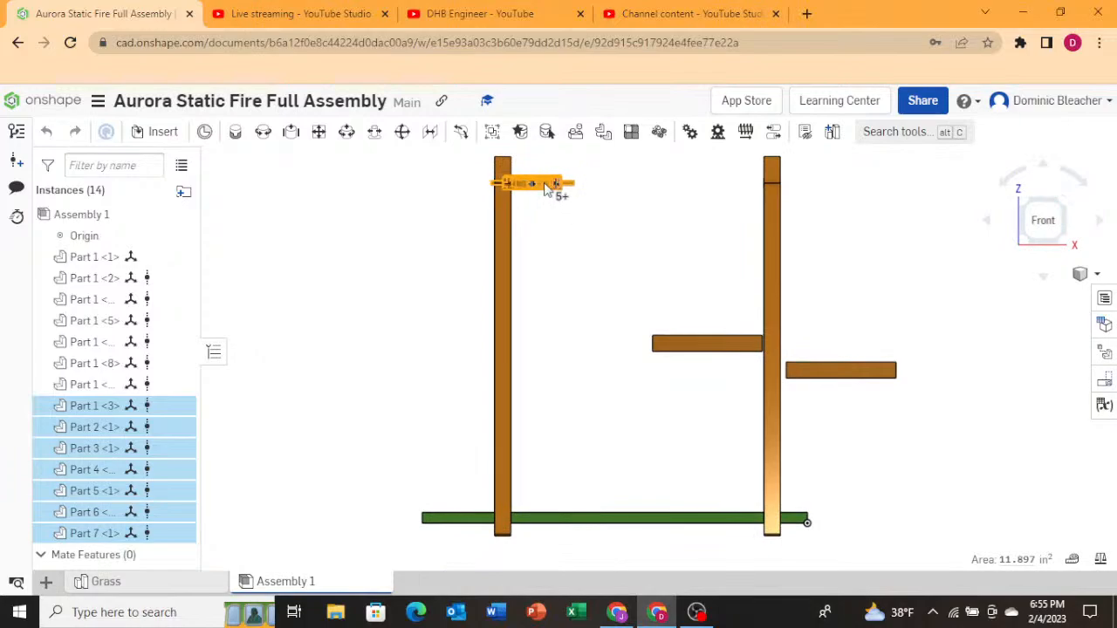
pyautogui.moveTo(545, 204); pyautogui.dragTo(436, 275, button='right')
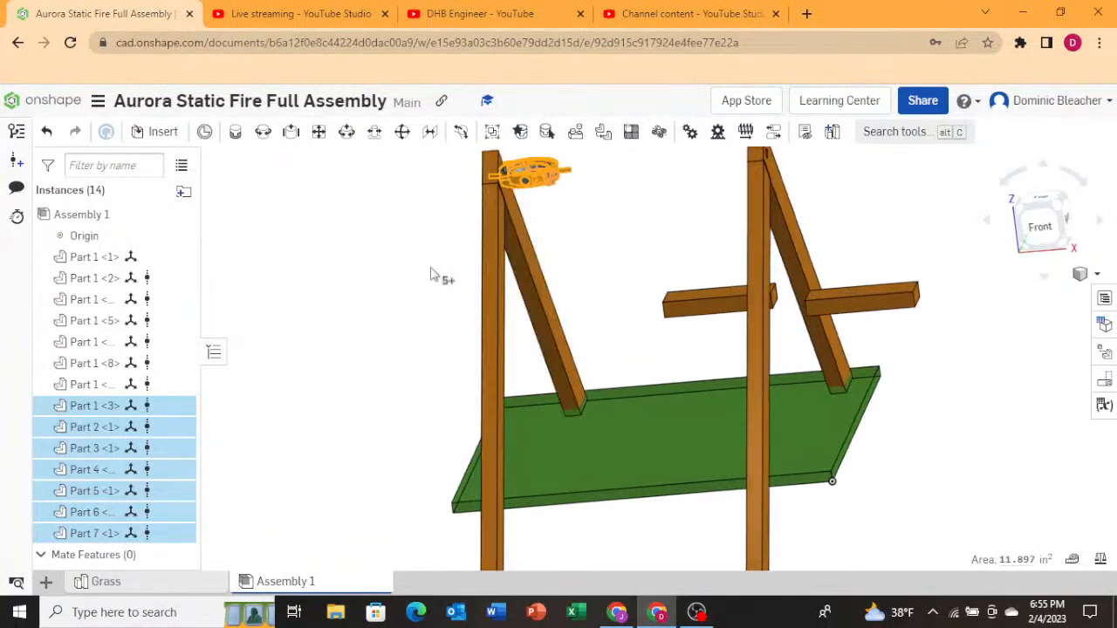
pyautogui.click(469, 276)
pyautogui.scroll(5, 519, 251)
pyautogui.scroll(-5, 534, 247)
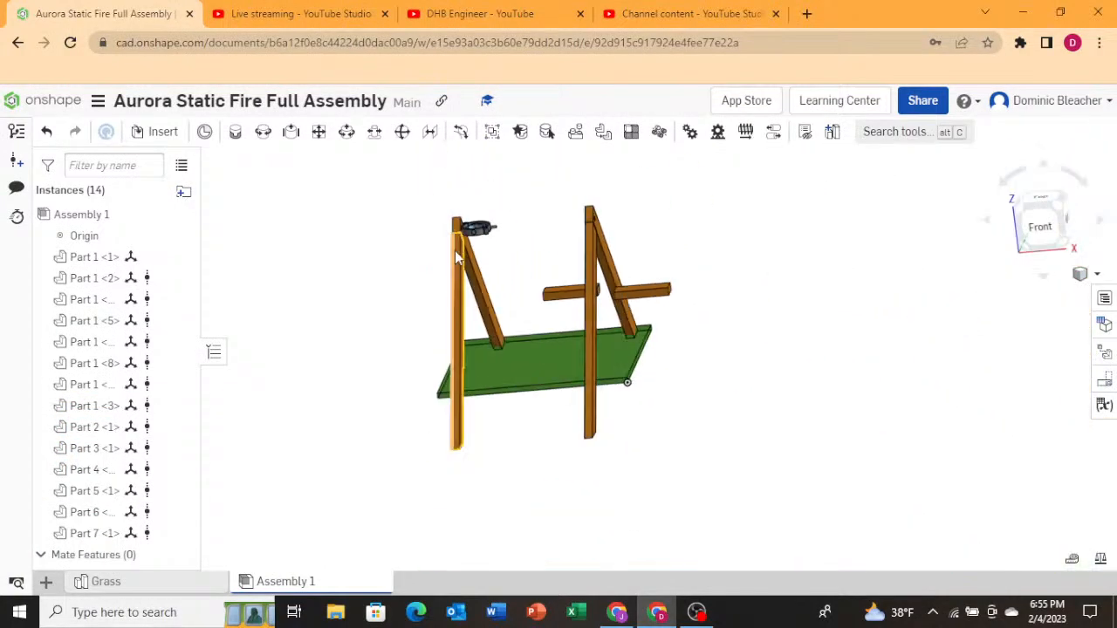
pyautogui.scroll(8, 486, 410)
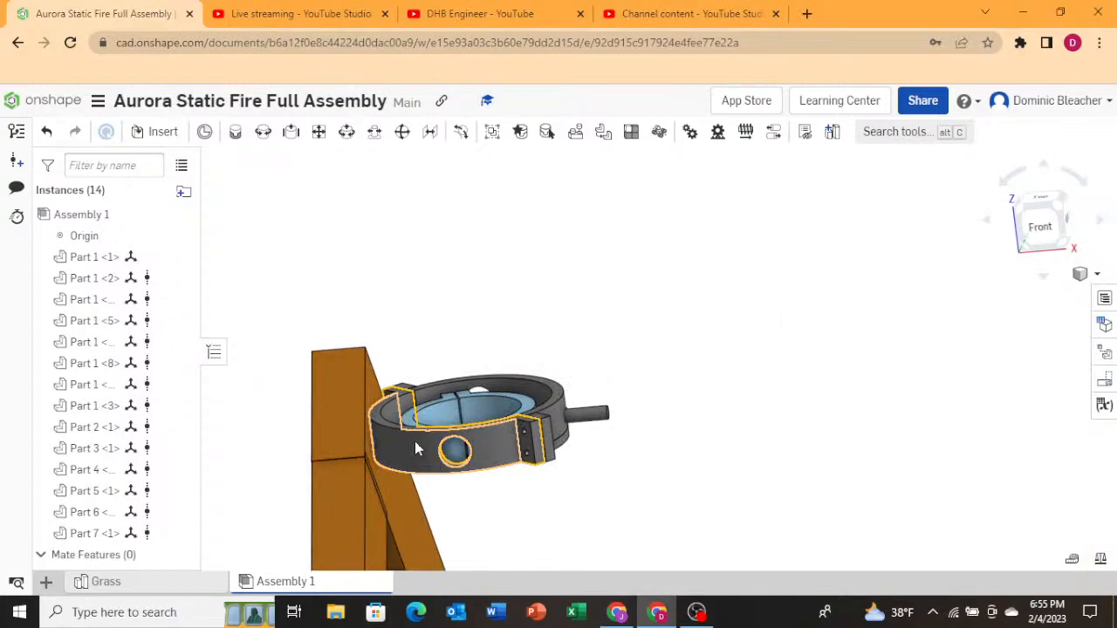
pyautogui.moveTo(486, 333); pyautogui.dragTo(482, 377, button='right')
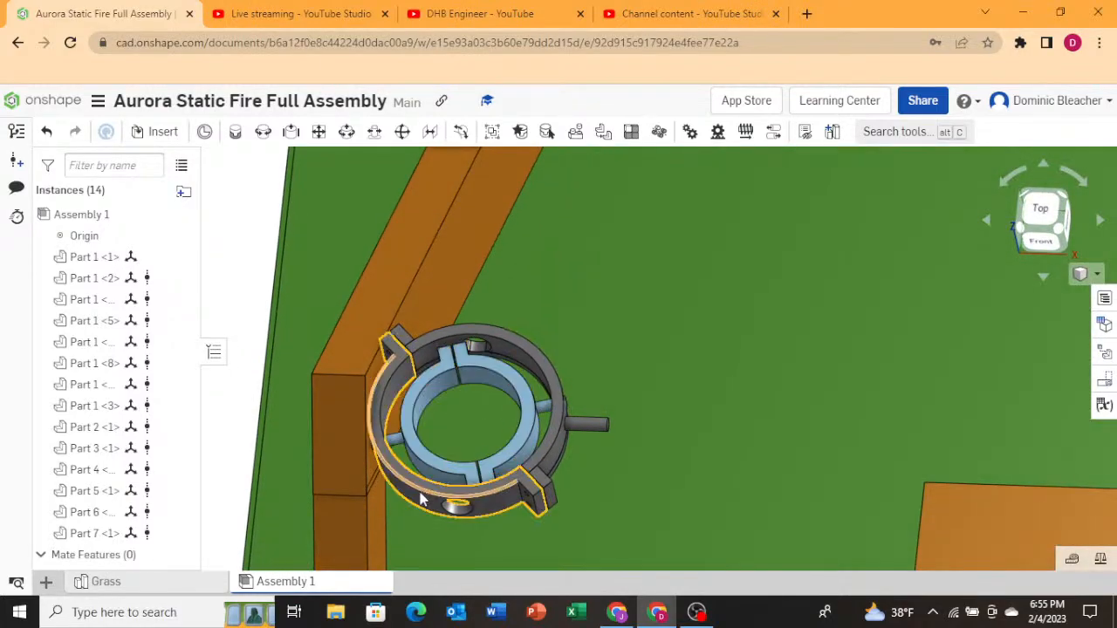
pyautogui.click(422, 498)
pyautogui.click(544, 390)
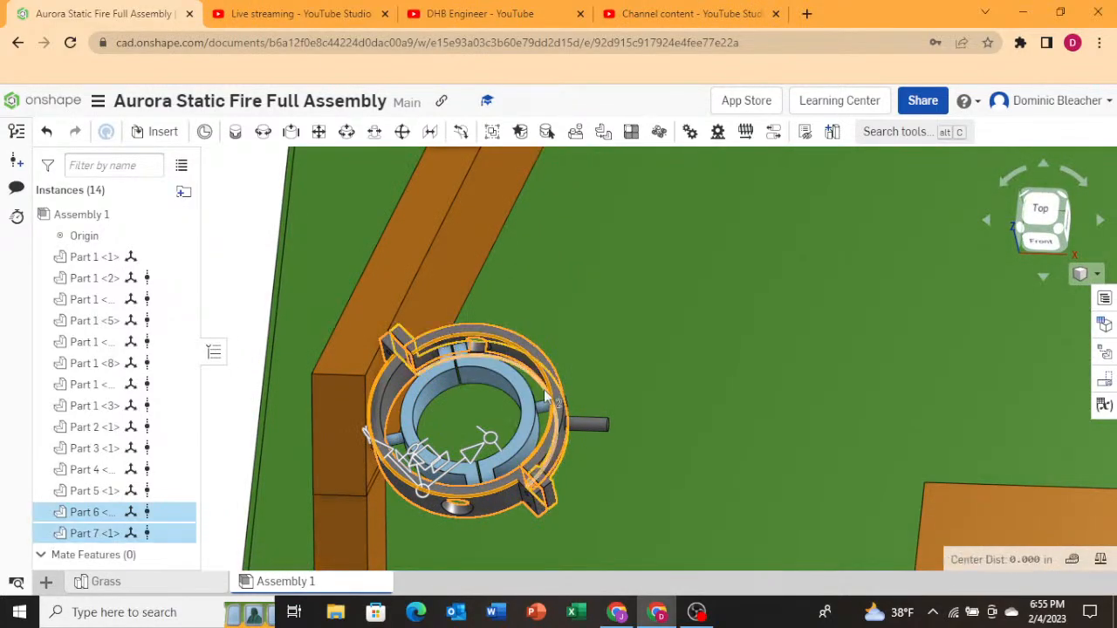
pyautogui.click(563, 423)
pyautogui.click(555, 434)
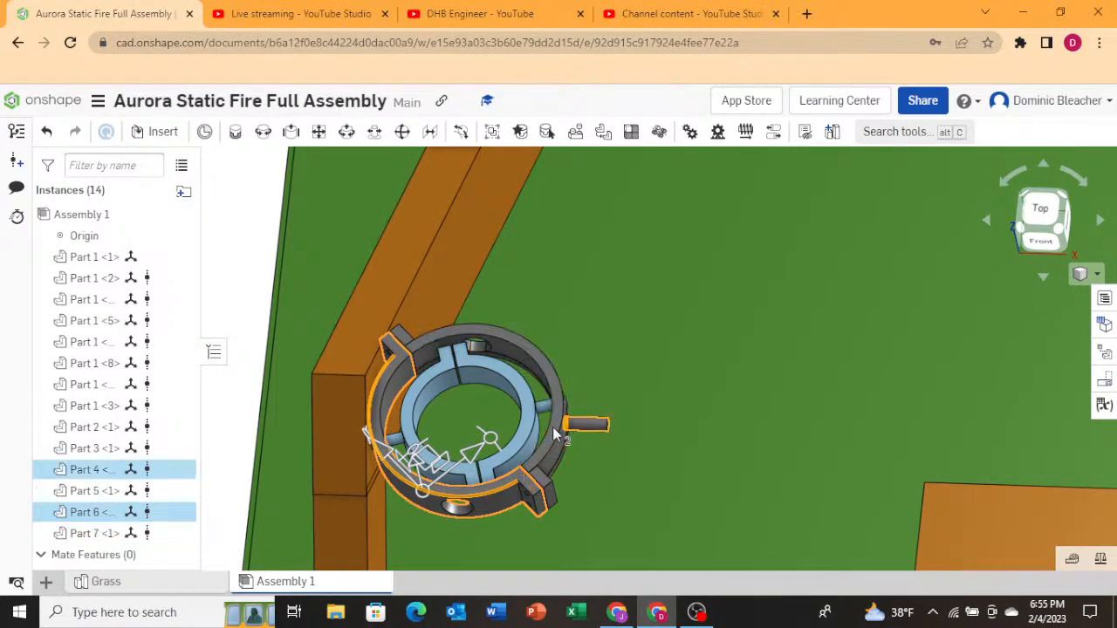
pyautogui.click(534, 430)
pyautogui.click(480, 399)
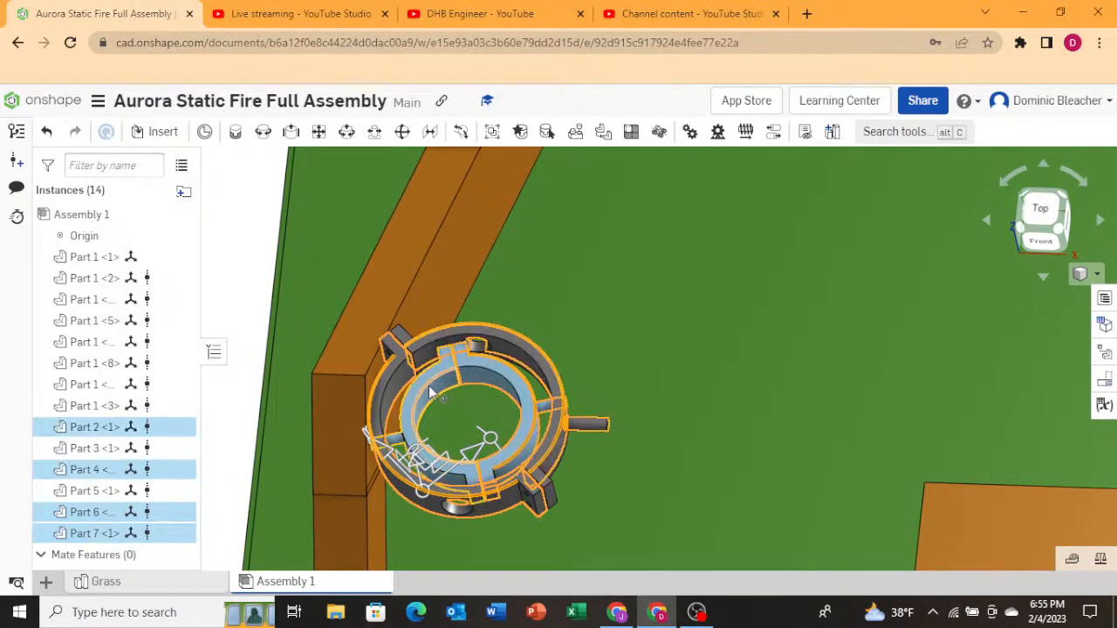
pyautogui.click(433, 399)
pyautogui.moveTo(452, 464); pyautogui.dragTo(552, 422, button='right')
pyautogui.click(399, 318)
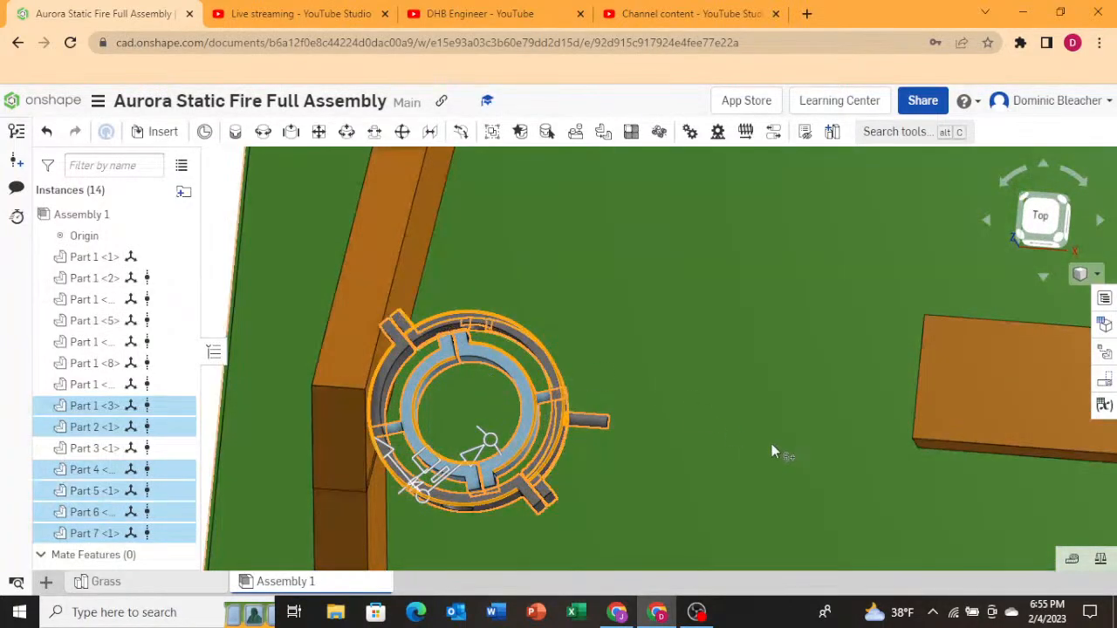
# Examine the gimbal parts' placement over the A-frame from zoomed and orbited views.
pyautogui.moveTo(771, 443); pyautogui.dragTo(697, 358, button='right')
pyautogui.scroll(-6, 499, 336)
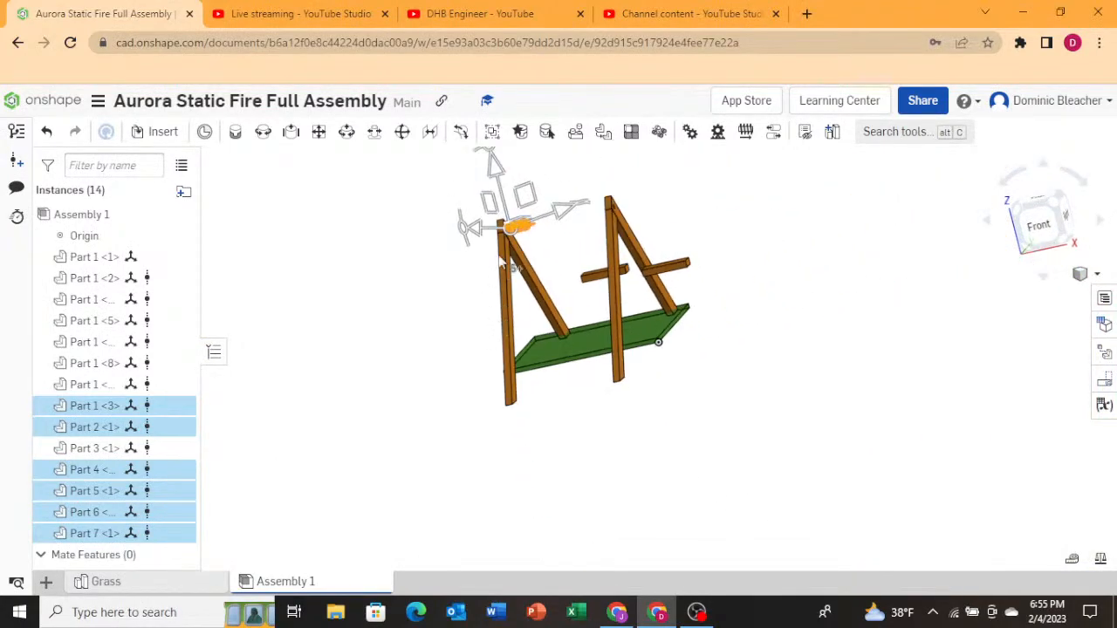
pyautogui.scroll(8, 524, 227)
pyautogui.scroll(4, 487, 183)
pyautogui.moveTo(549, 259); pyautogui.dragTo(552, 316, button='right')
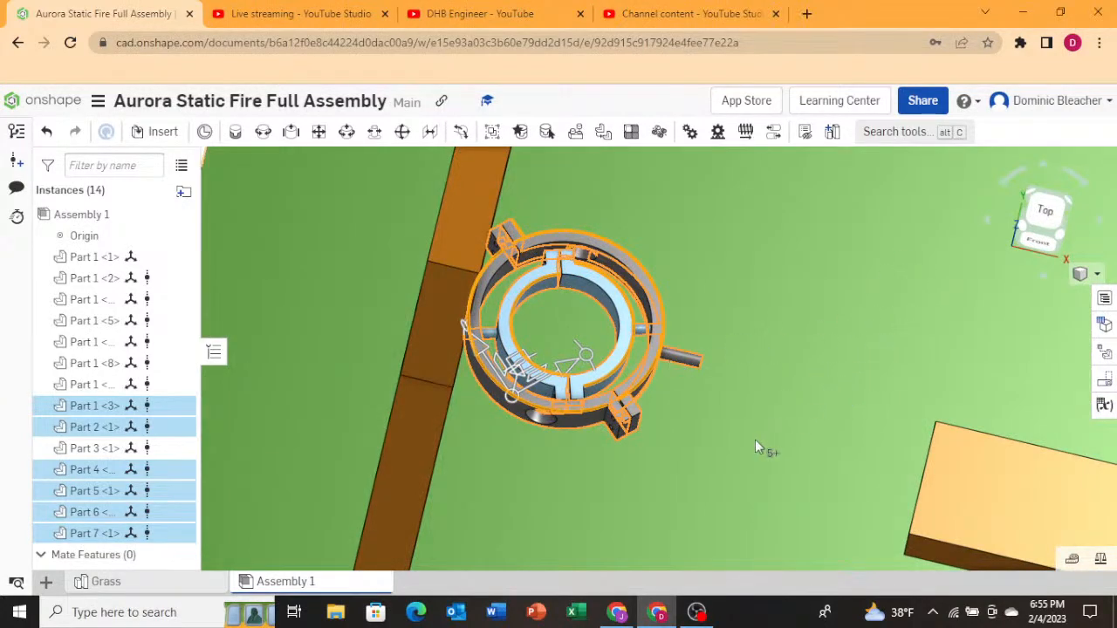
pyautogui.moveTo(755, 439); pyautogui.dragTo(749, 446, button='right')
pyautogui.scroll(-1, 676, 439)
pyautogui.scroll(-2, 675, 439)
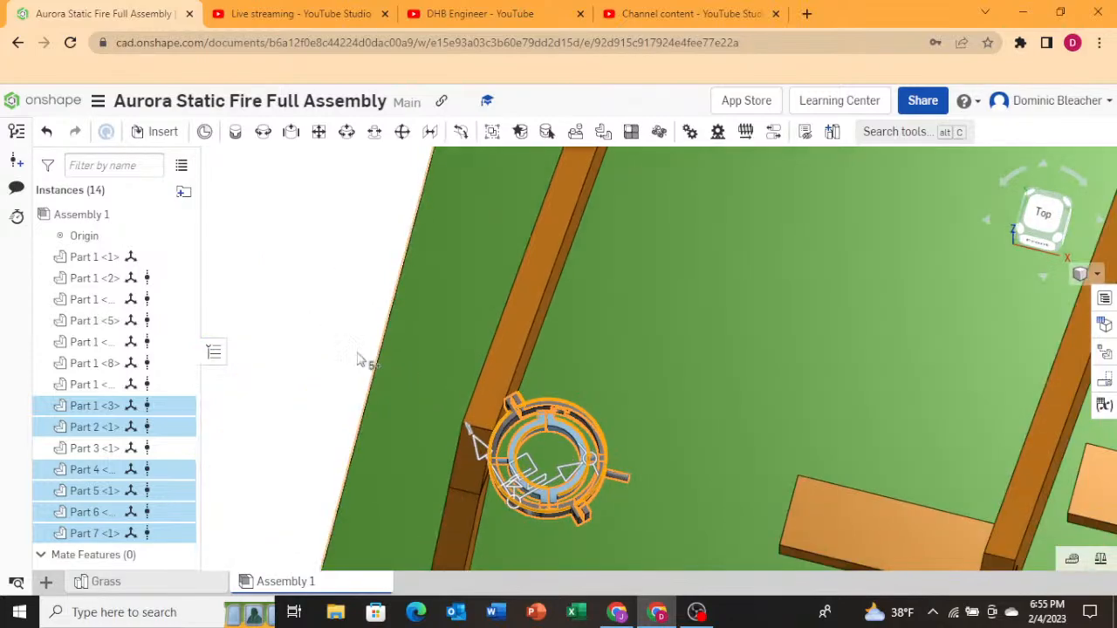
pyautogui.click(352, 352)
pyautogui.moveTo(597, 411); pyautogui.dragTo(660, 369, button='right')
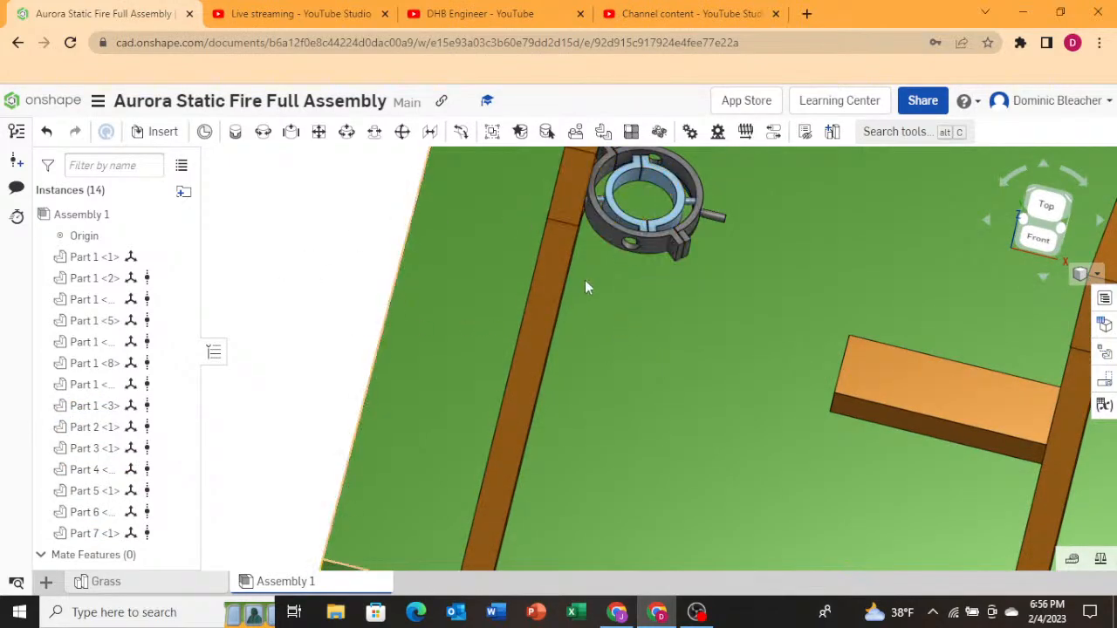
# Delete all seven individual gimbal parts from the assembly one by one.
pyautogui.click(647, 250)
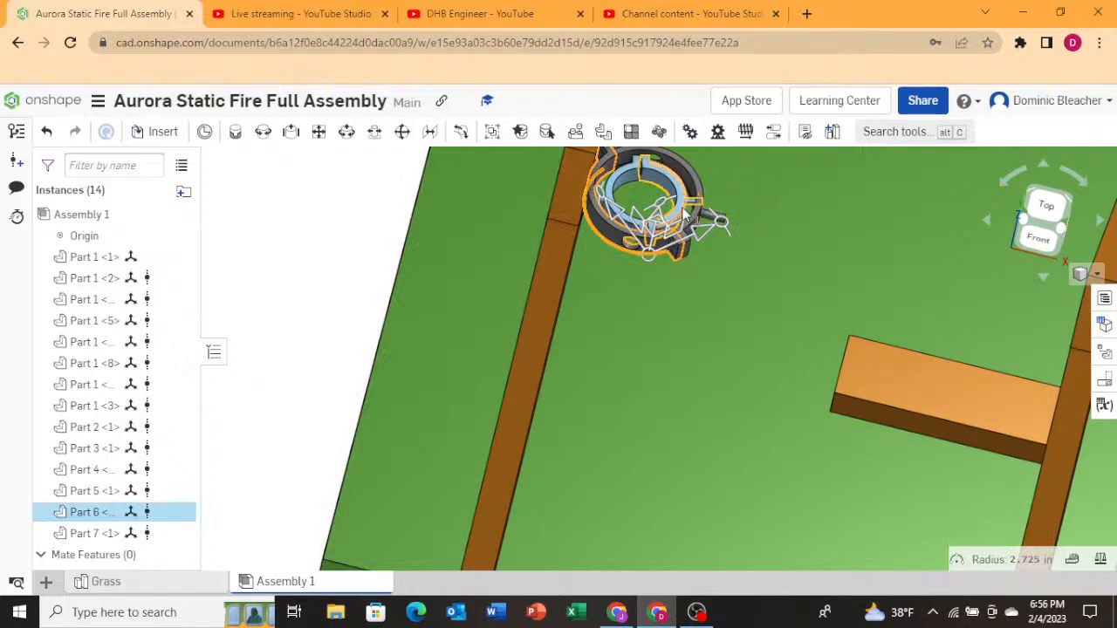
pyautogui.press('Delete')
pyautogui.click(697, 221)
pyautogui.press('Delete')
pyautogui.click(696, 221)
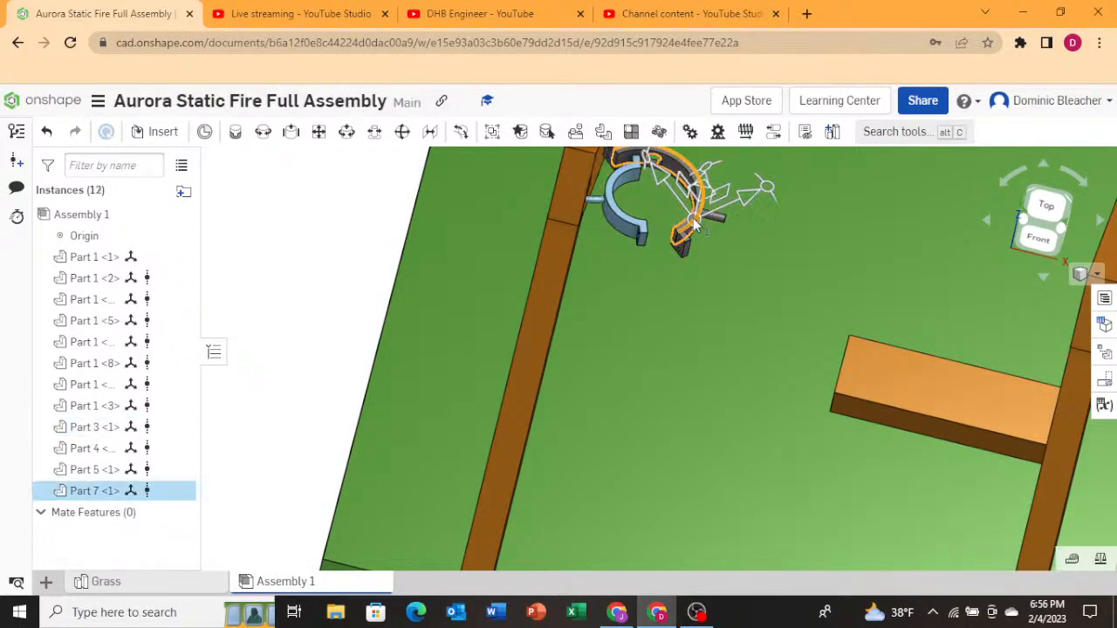
pyautogui.press('Delete')
pyautogui.click(662, 191)
pyautogui.press('Delete')
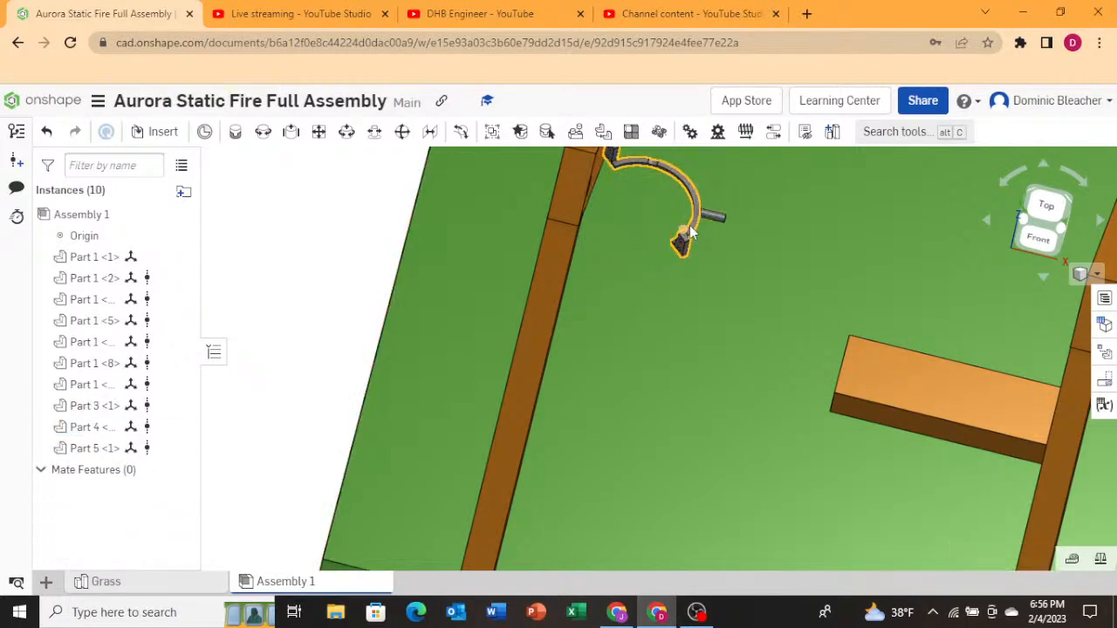
pyautogui.click(690, 232)
pyautogui.press('Delete')
pyautogui.click(697, 221)
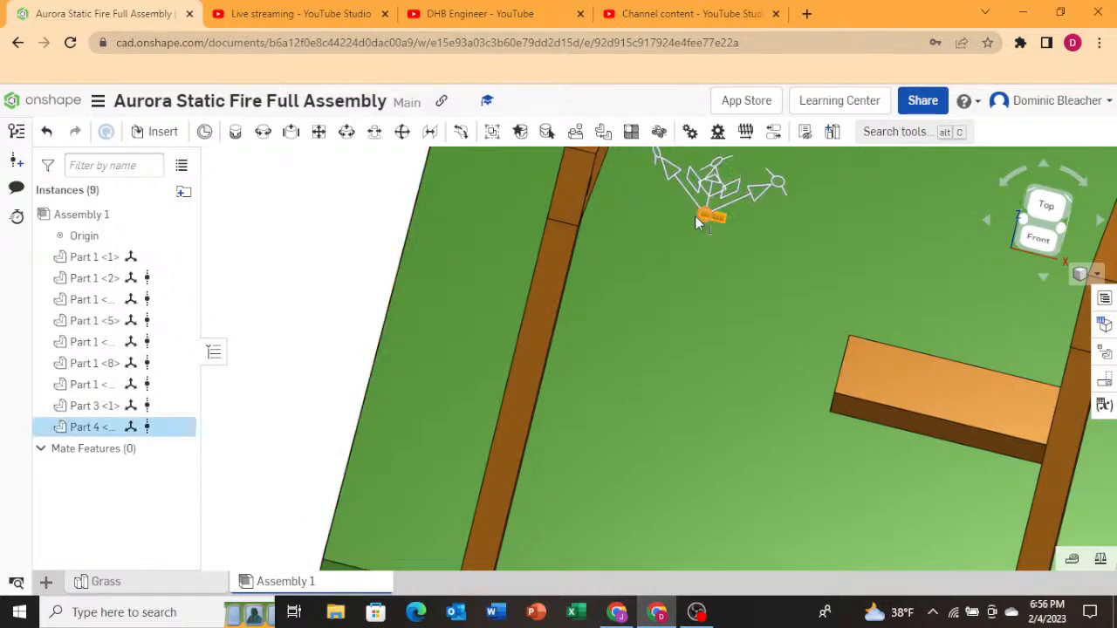
pyautogui.press('Delete')
# Insert the Aurora Full Gimbal assembly from the other documents and place it over the grass base.
pyautogui.scroll(-6, 467, 241)
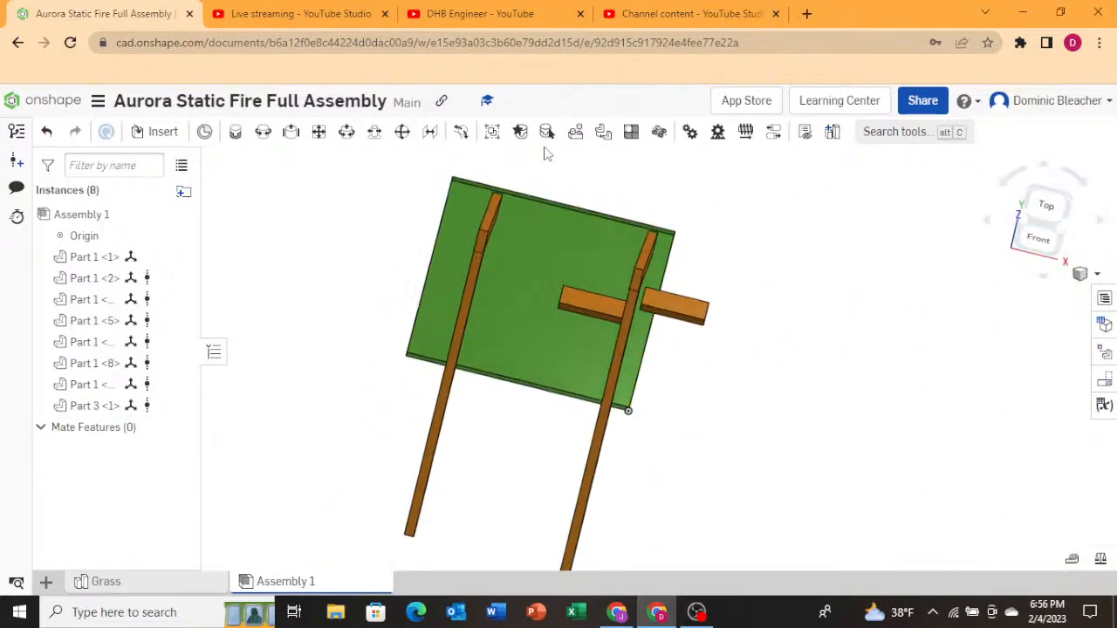
pyautogui.scroll(5, 545, 153)
pyautogui.click(157, 131)
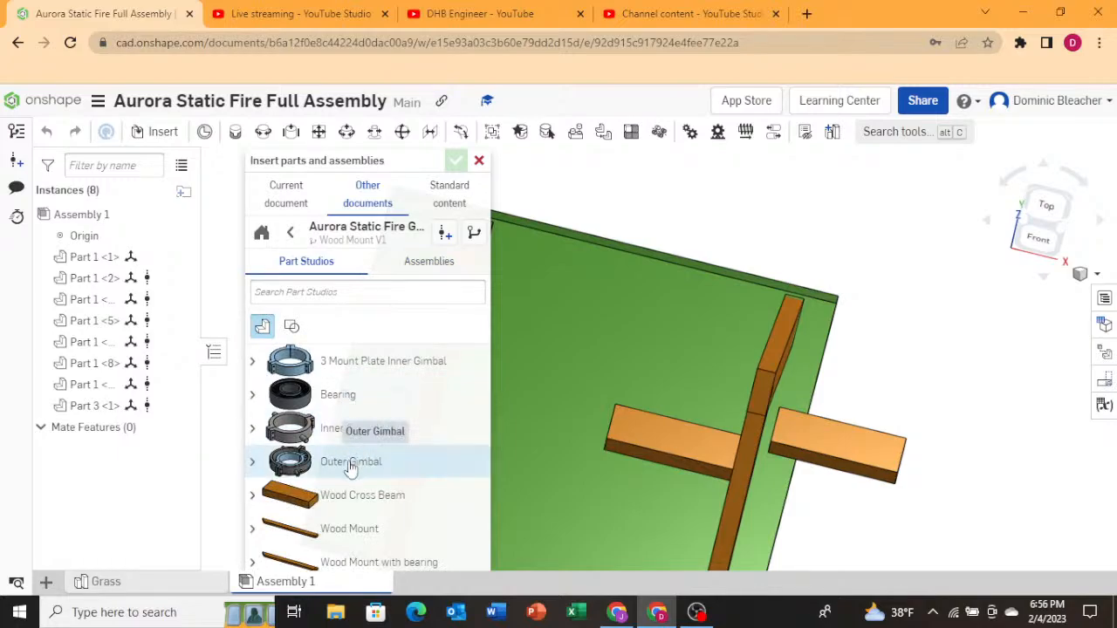
pyautogui.click(253, 463)
pyautogui.scroll(-3, 261, 467)
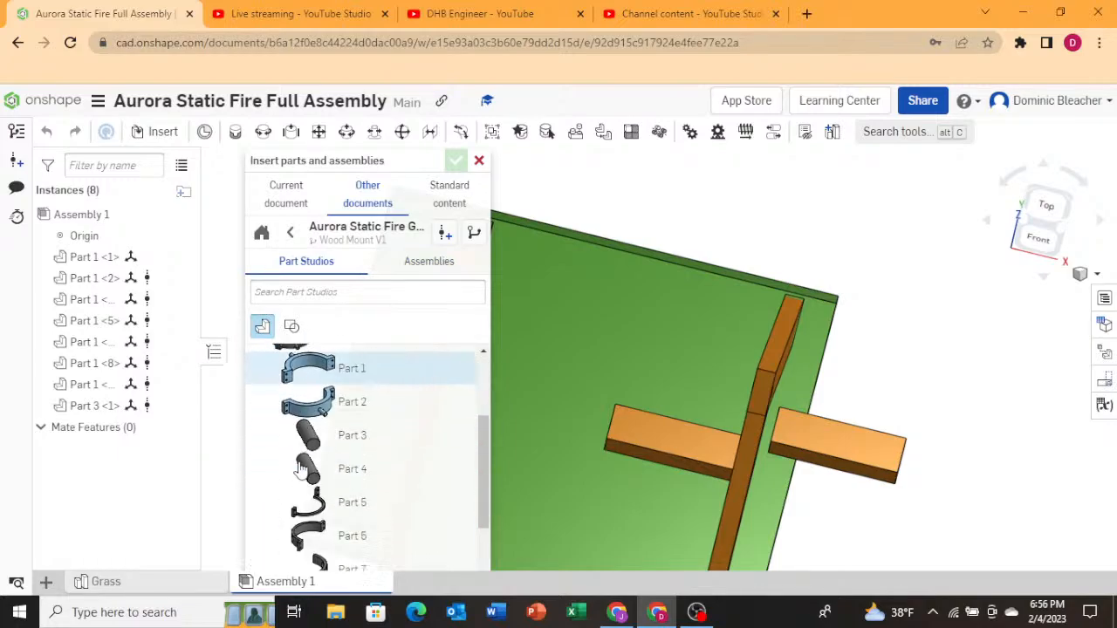
pyautogui.scroll(3, 340, 456)
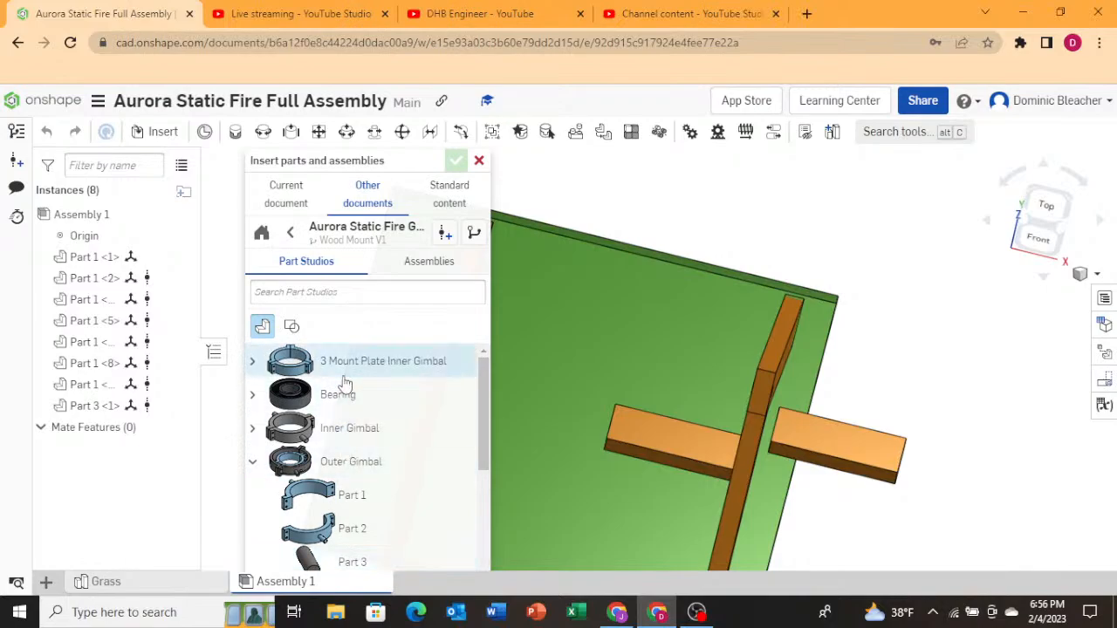
pyautogui.click(253, 428)
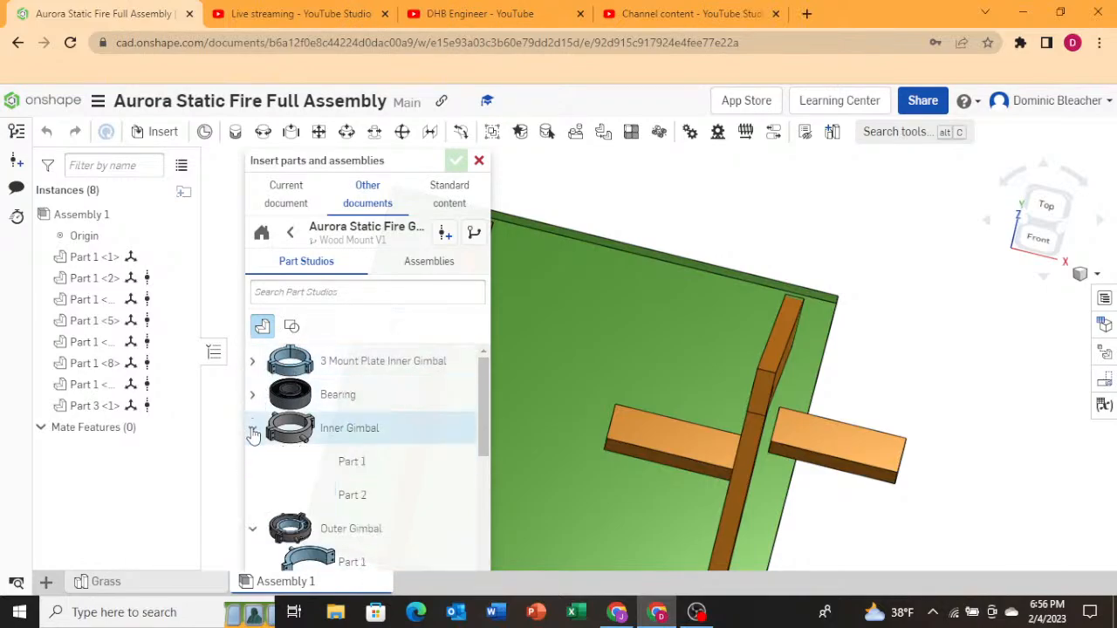
pyautogui.scroll(-2, 262, 437)
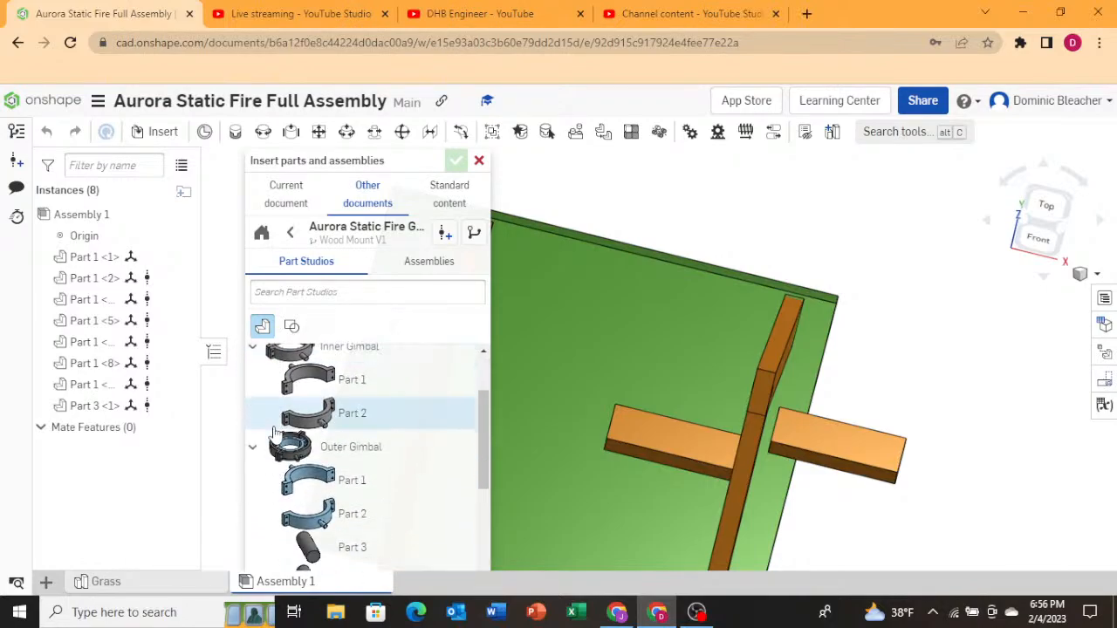
pyautogui.click(429, 262)
pyautogui.click(468, 332)
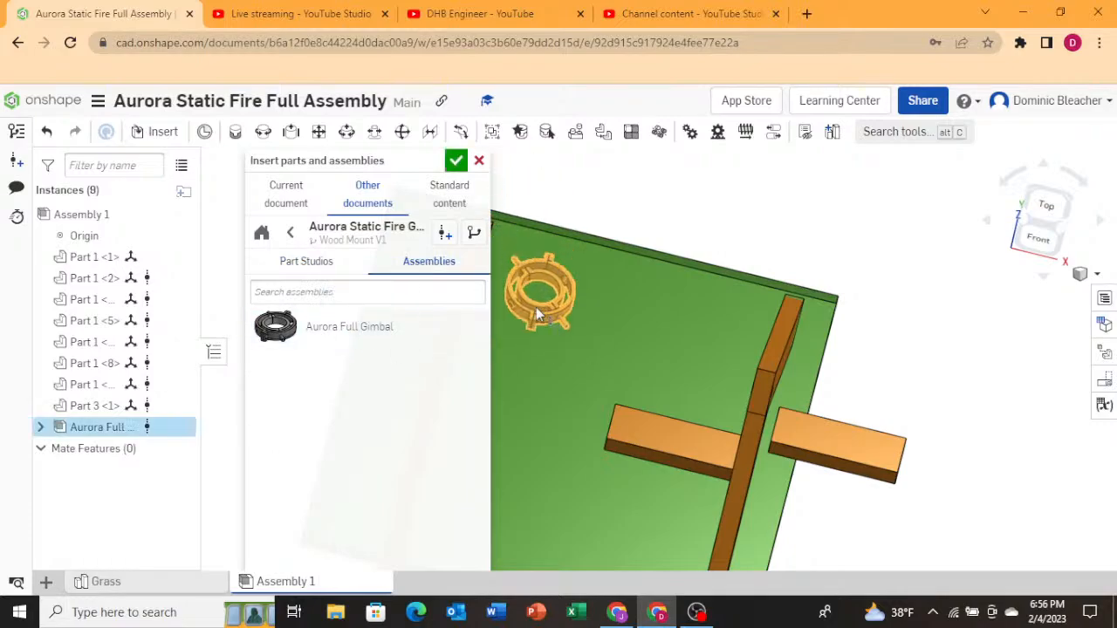
pyautogui.click(531, 267)
# Select the inserted Aurora Full Gimbal and move it up 17 in with the triad in the front view.
pyautogui.scroll(5, 506, 273)
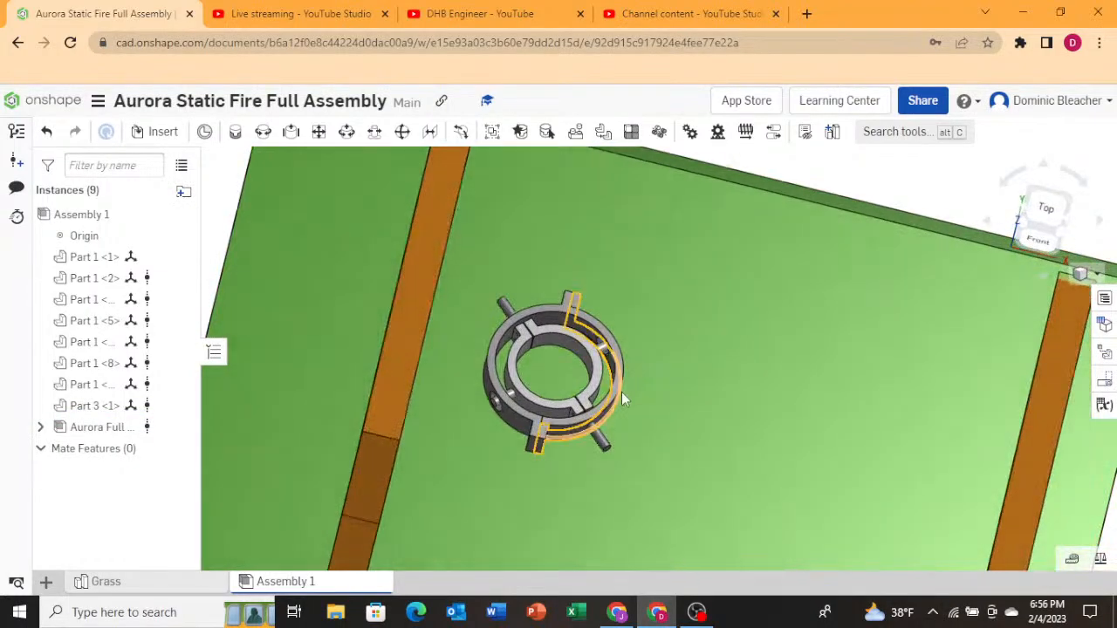
pyautogui.click(621, 392)
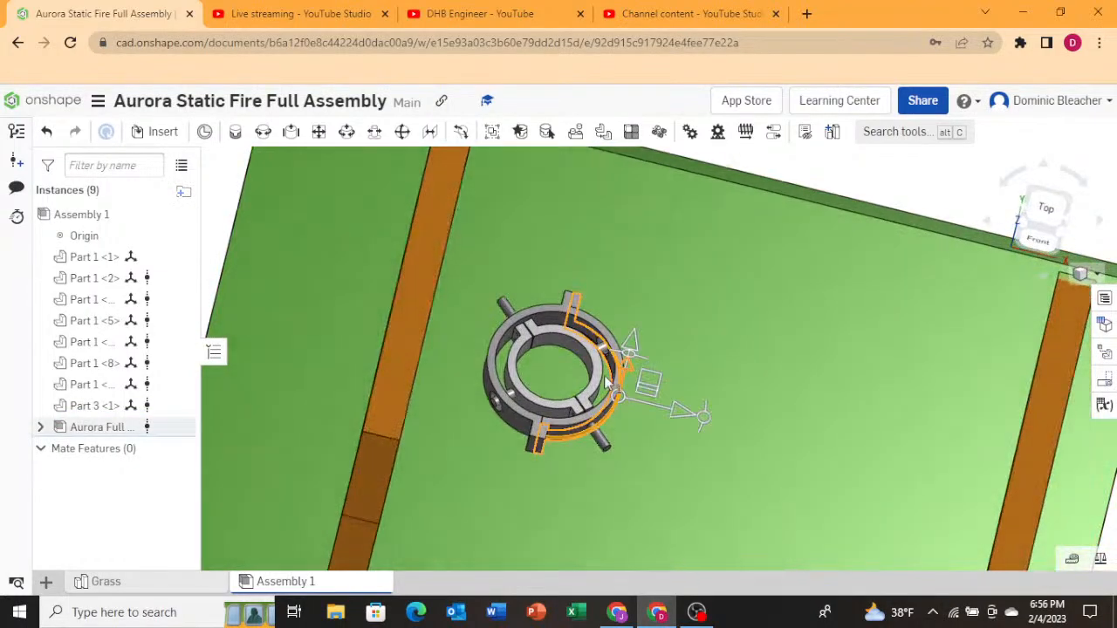
pyautogui.click(599, 375)
pyautogui.click(516, 383)
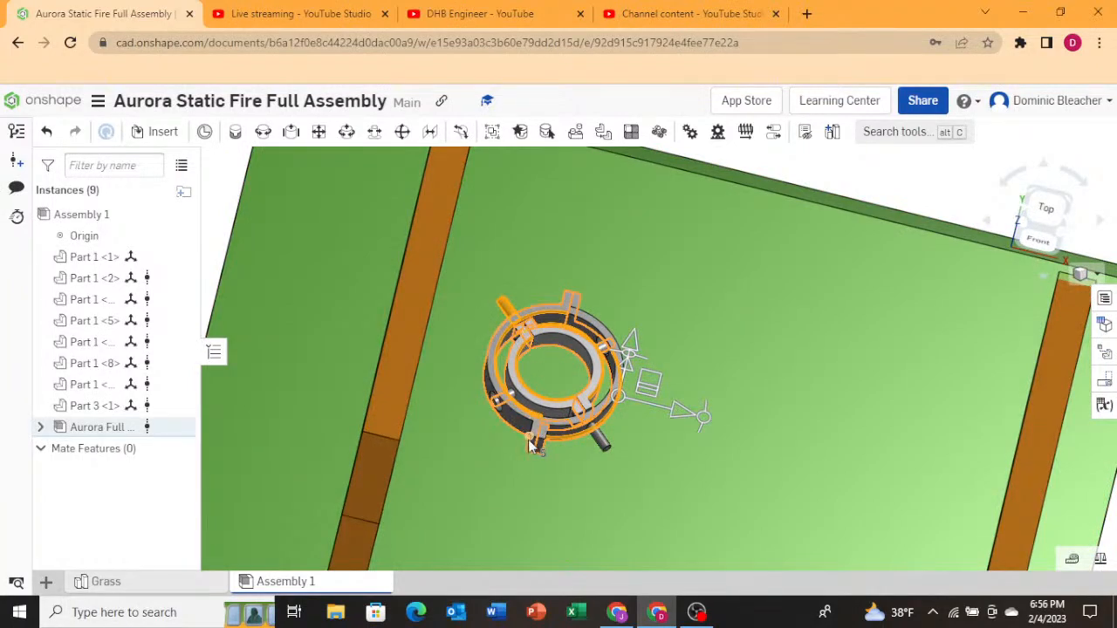
pyautogui.scroll(4, 515, 410)
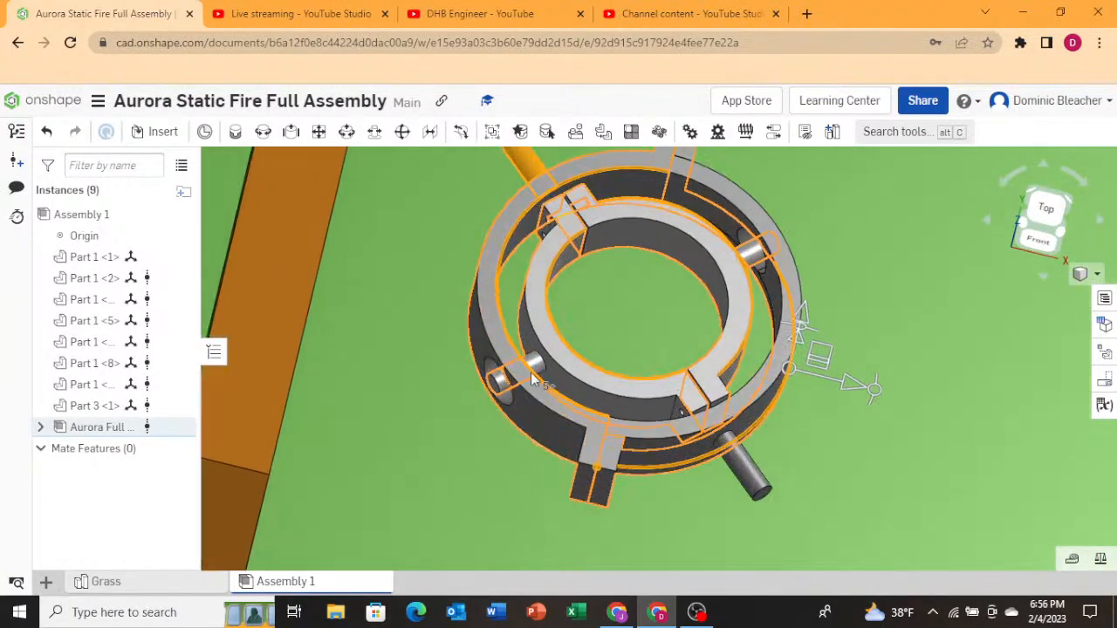
pyautogui.scroll(-3, 610, 376)
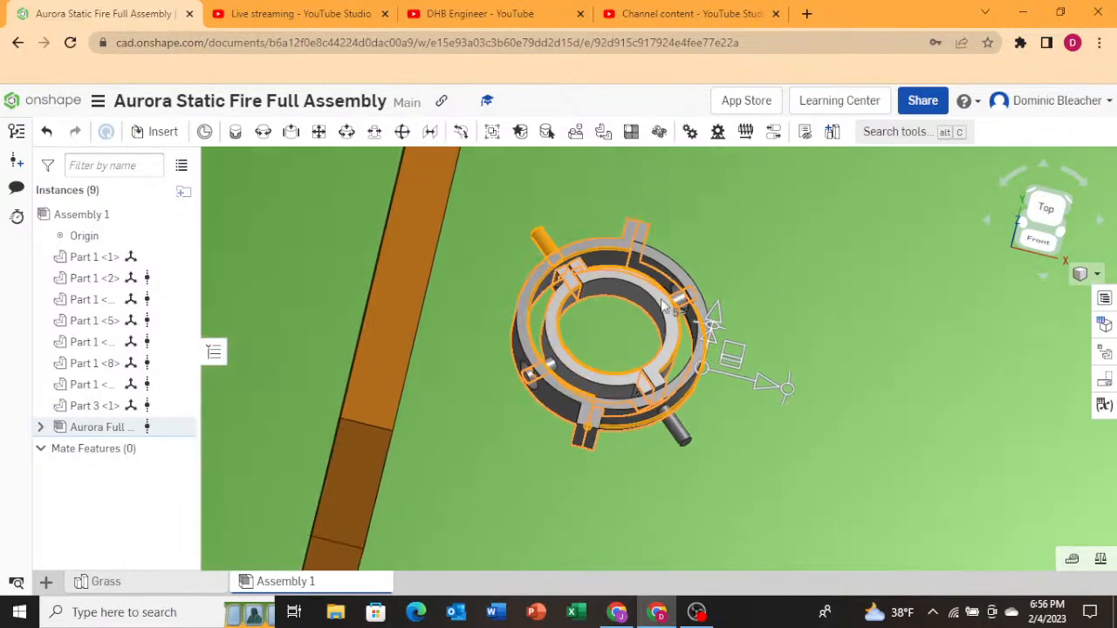
pyautogui.scroll(2, 671, 301)
pyautogui.moveTo(702, 345); pyautogui.dragTo(603, 371, button='right')
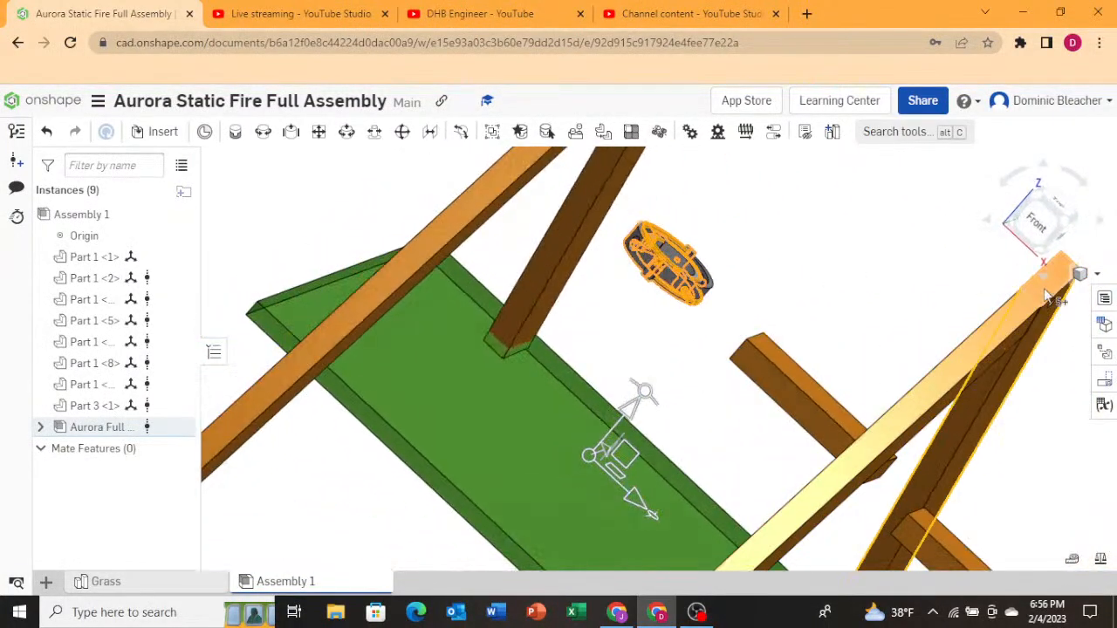
pyautogui.click(1032, 219)
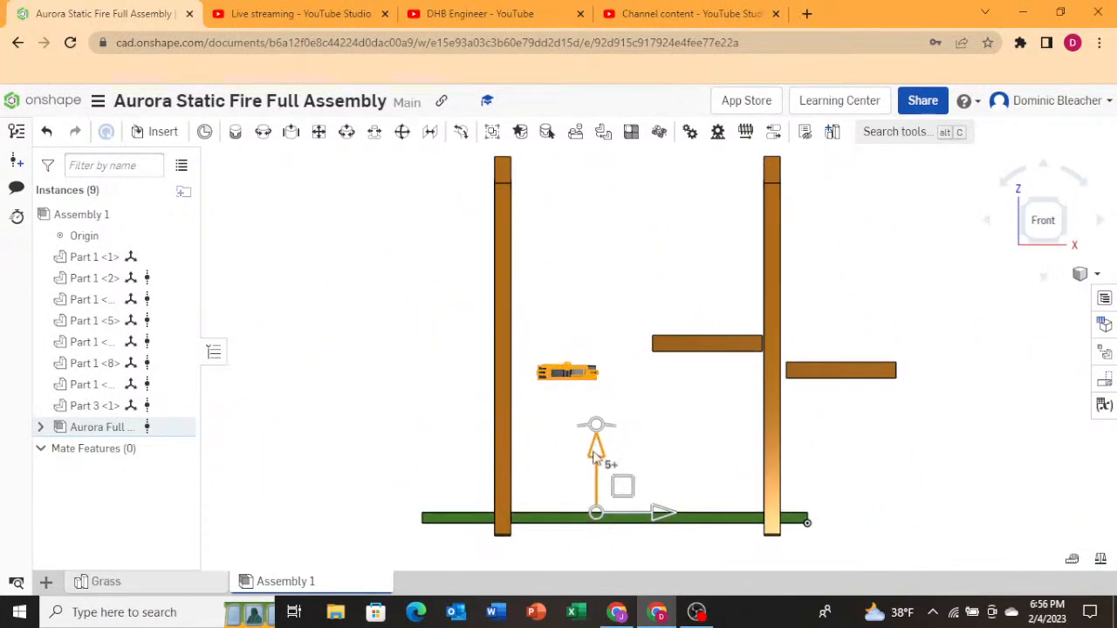
pyautogui.moveTo(603, 418); pyautogui.dragTo(630, 318)
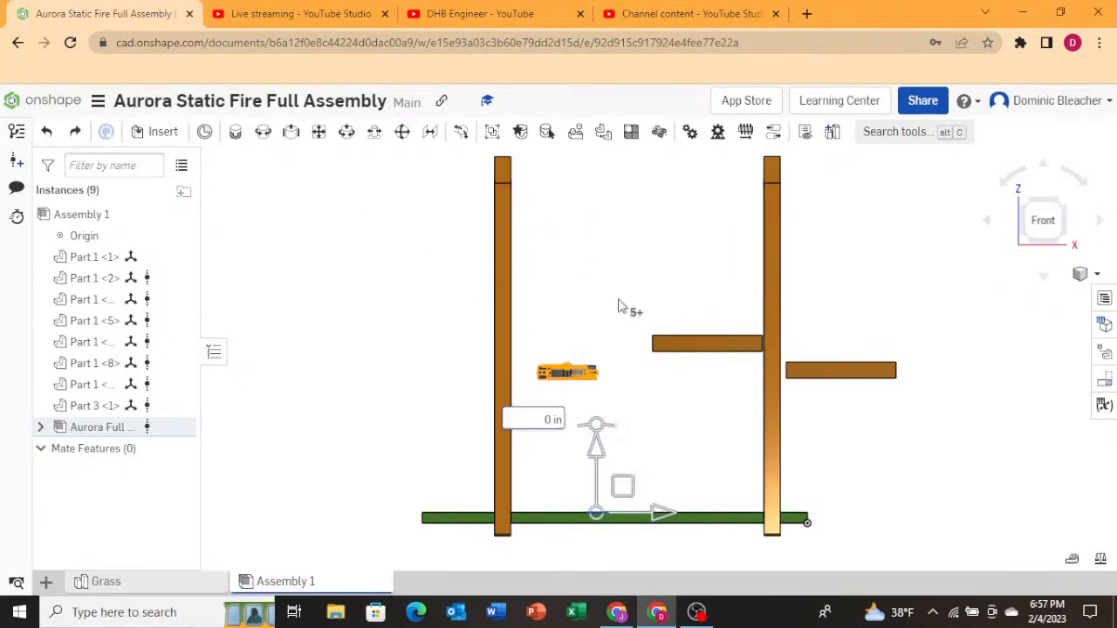
pyautogui.moveTo(619, 302)
pyautogui.mouseDown(button='right')
pyautogui.moveTo(616, 333)
pyautogui.moveTo(607, 314)
pyautogui.mouseUp(button='right')
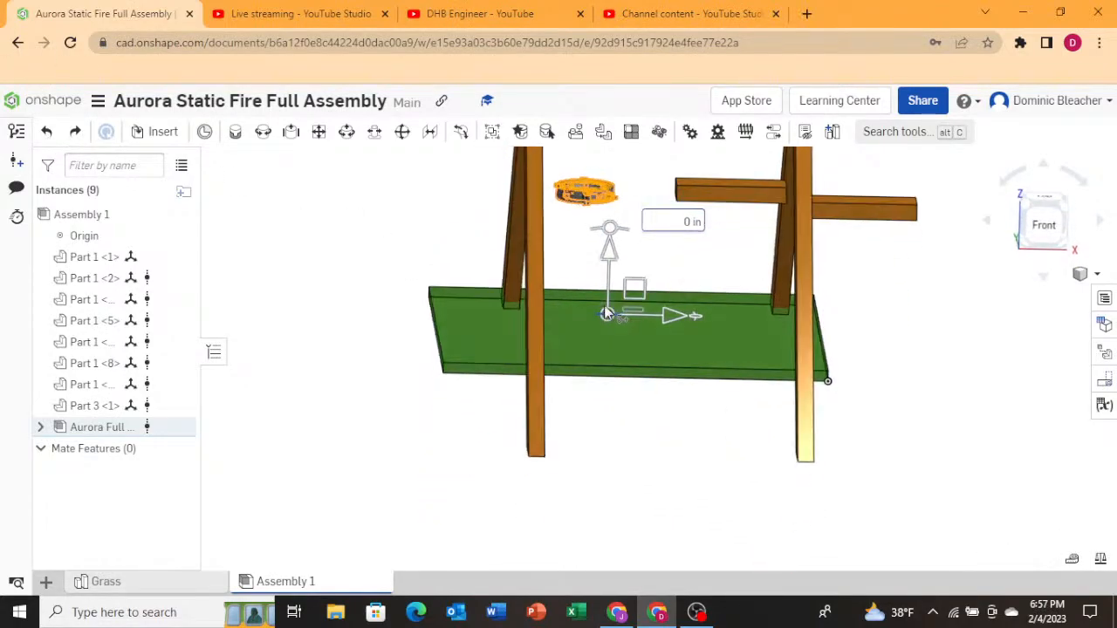
pyautogui.click(1045, 225)
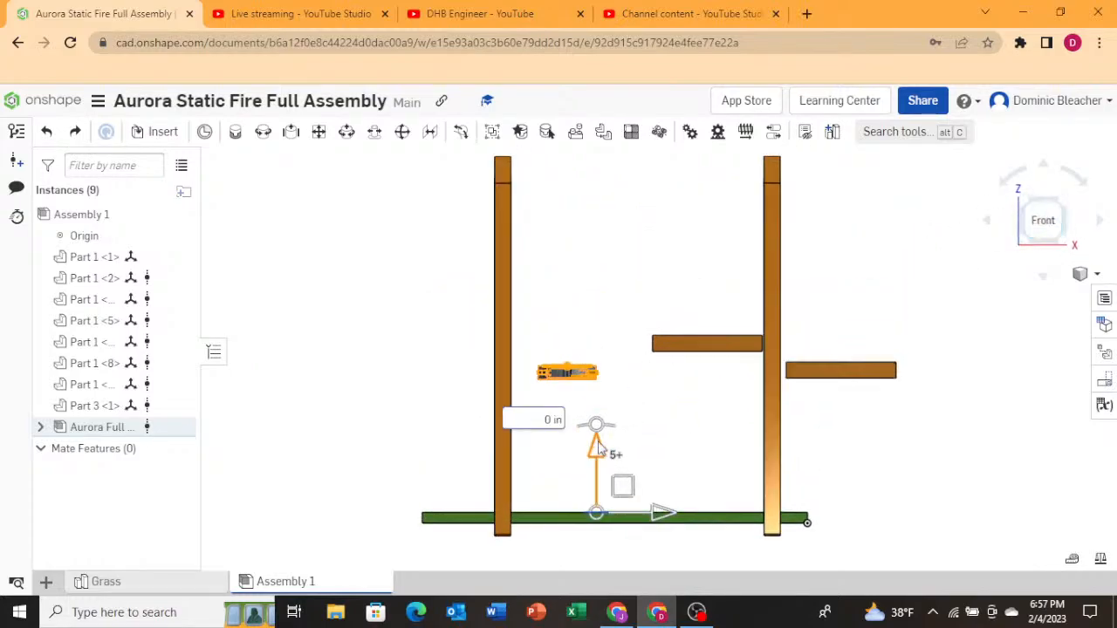
pyautogui.moveTo(599, 447); pyautogui.dragTo(610, 276)
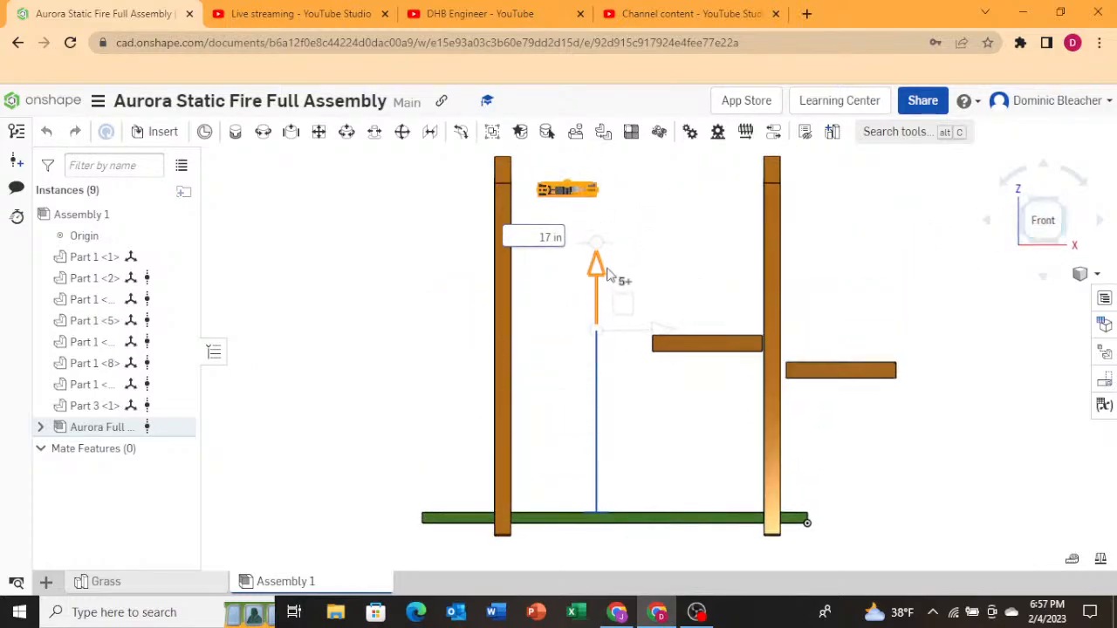
pyautogui.moveTo(609, 276); pyautogui.dragTo(972, 277, button='right')
# In the top view, rotate the Aurora Full Gimbal about the vertical axis by 45 deg with the triad.
pyautogui.click(1040, 205)
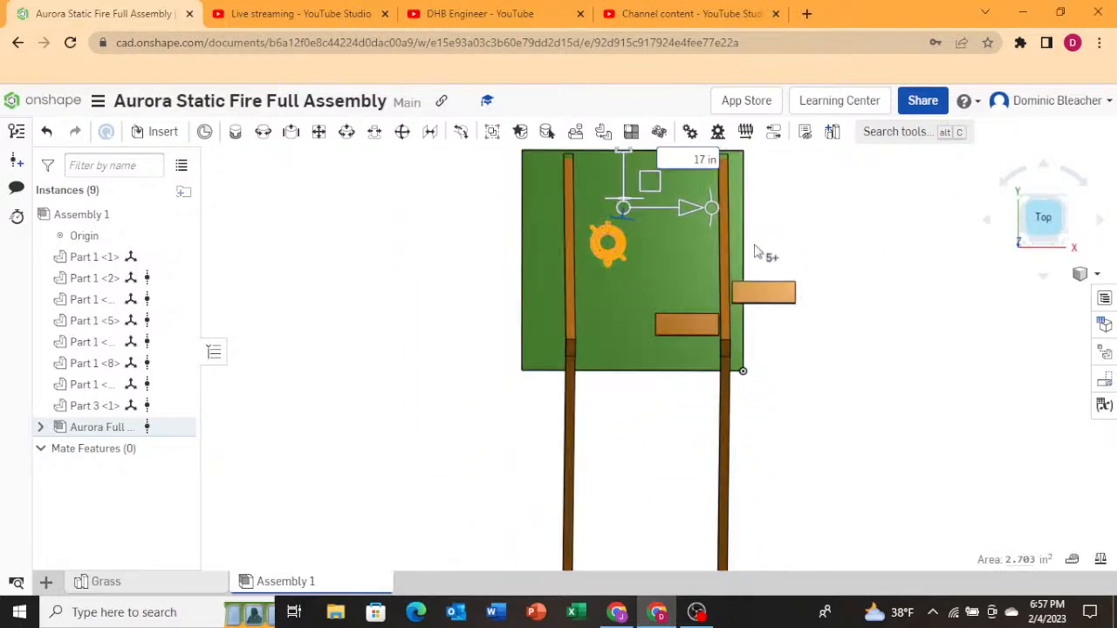
pyautogui.scroll(-5, 622, 253)
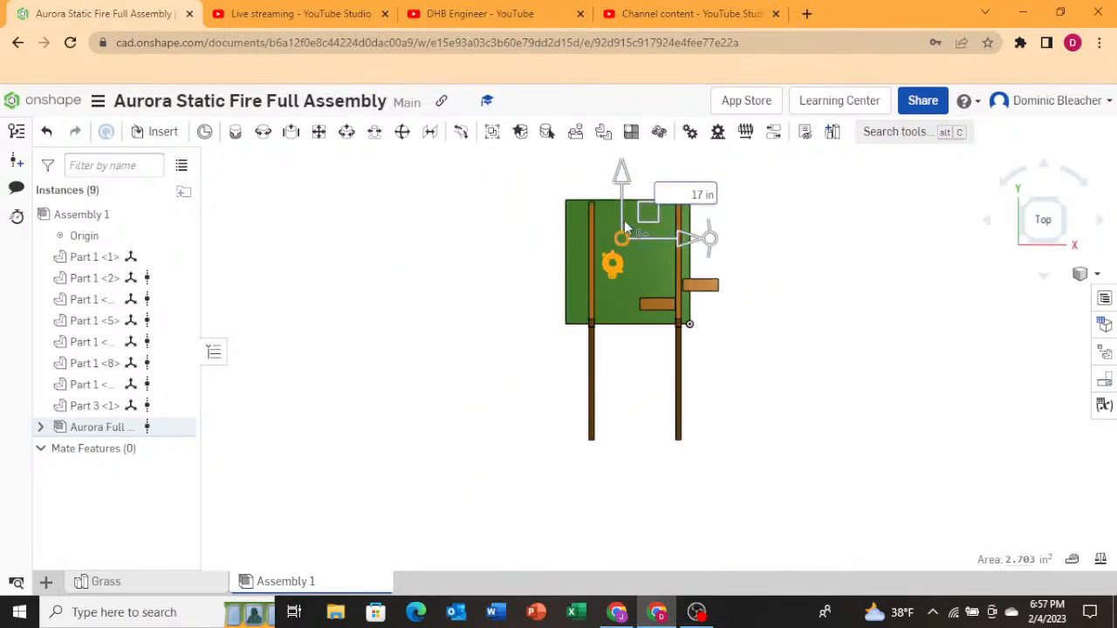
pyautogui.scroll(2, 650, 218)
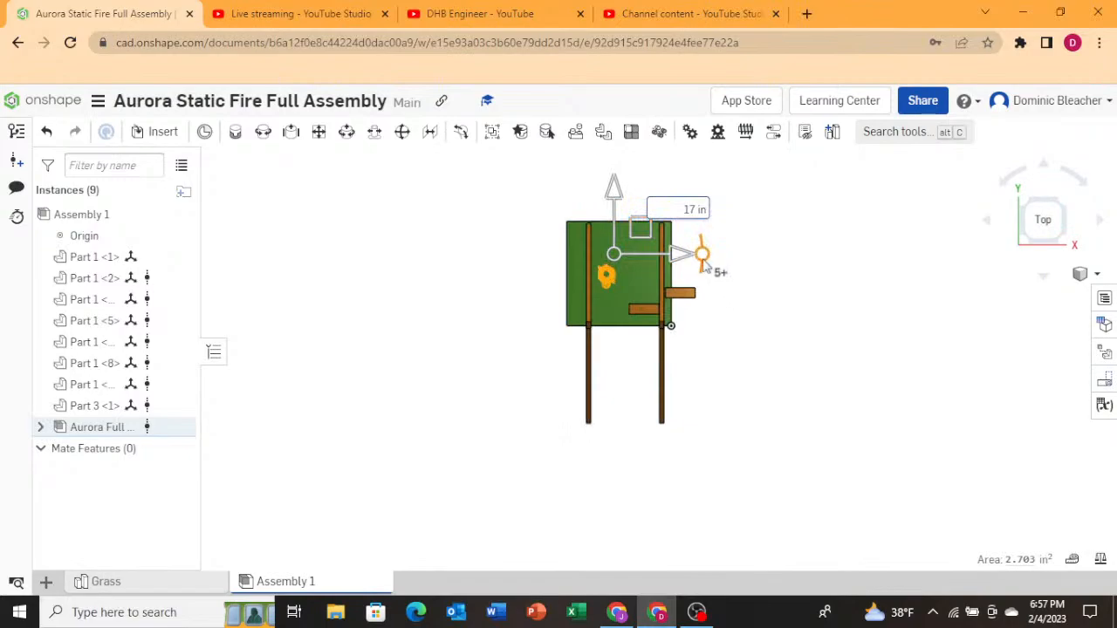
pyautogui.moveTo(704, 260); pyautogui.dragTo(722, 228)
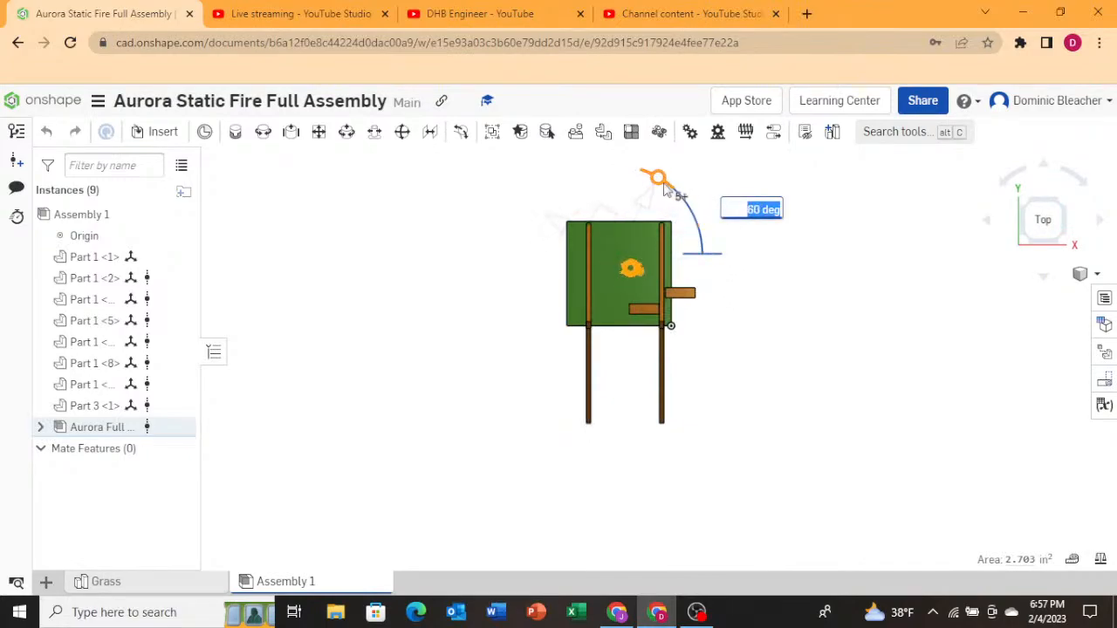
pyautogui.moveTo(687, 198); pyautogui.dragTo(686, 197)
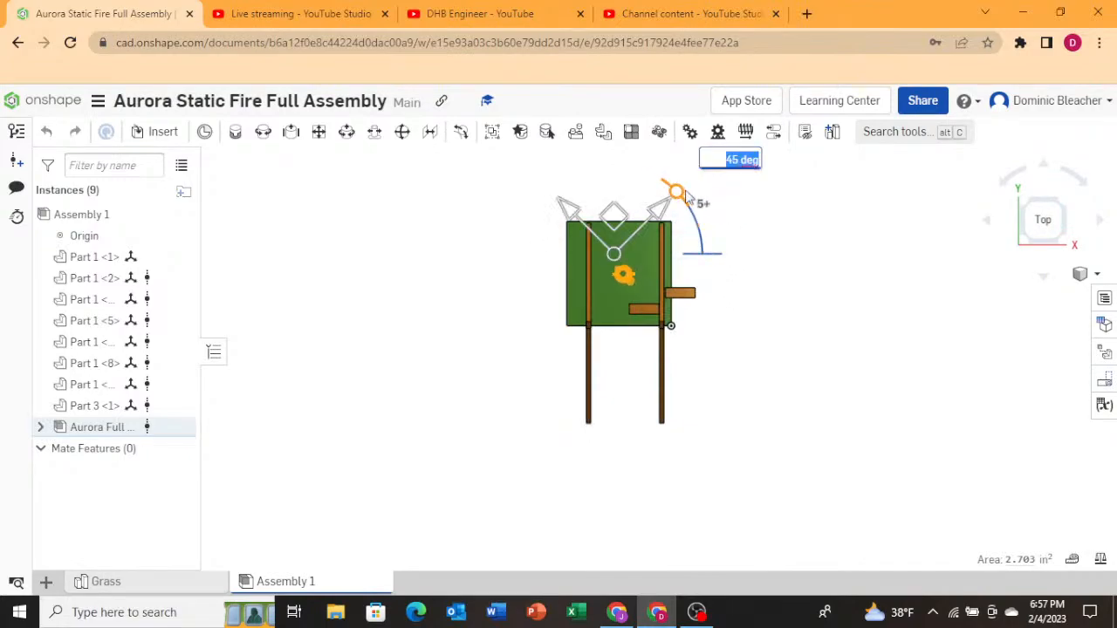
pyautogui.scroll(6, 635, 280)
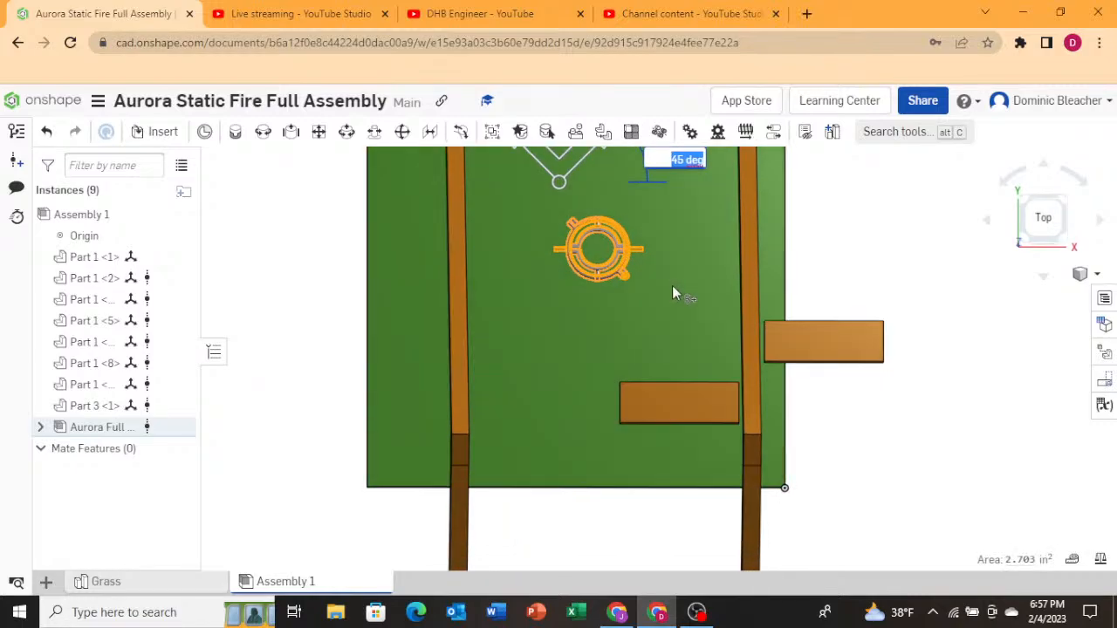
# In the front view, raise the gimbal about 1.2 in and move it about 11.6 in along X over the left A-frame post.
pyautogui.click(1033, 255)
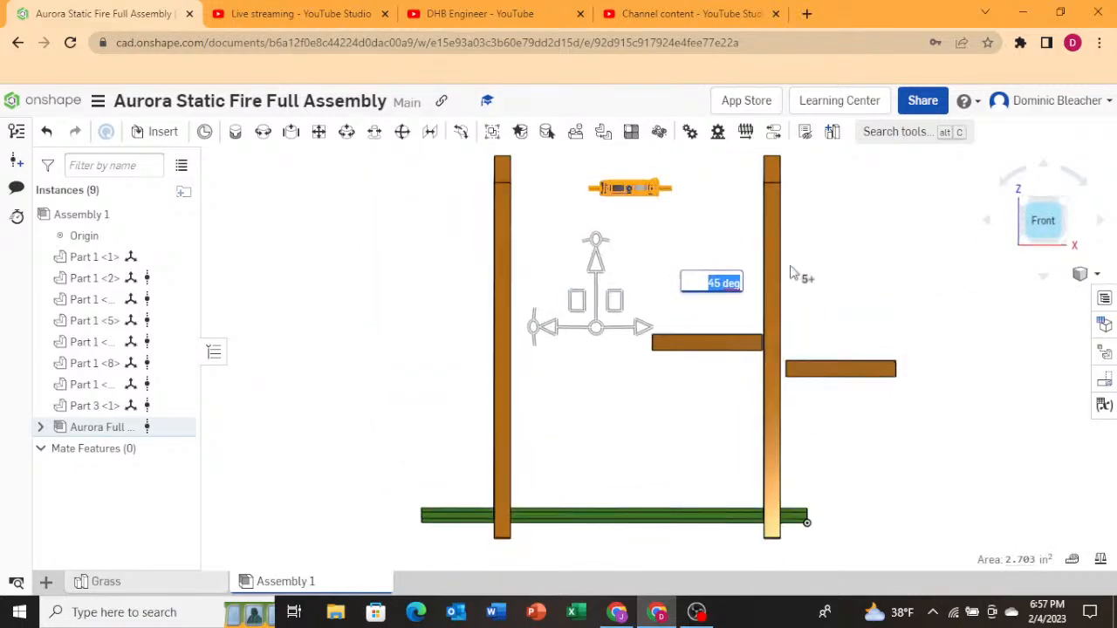
pyautogui.moveTo(596, 267); pyautogui.dragTo(595, 253)
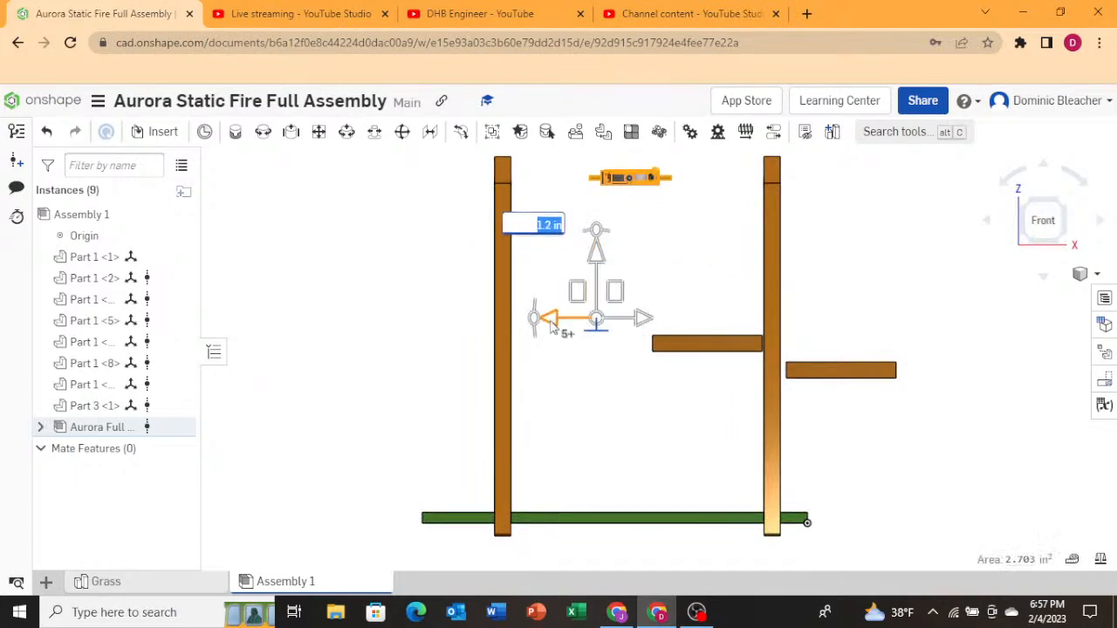
pyautogui.moveTo(551, 325); pyautogui.dragTo(463, 336)
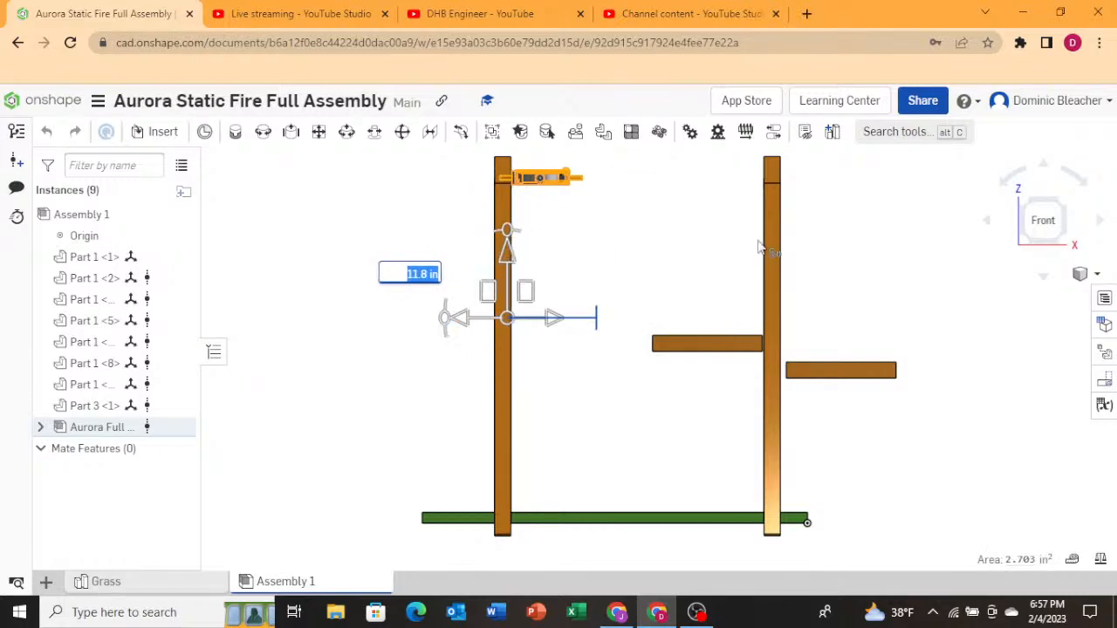
# In the right view, slide the gimbal about 23 in along Y so it sits over the A-frame apex.
pyautogui.click(995, 234)
pyautogui.click(1004, 225)
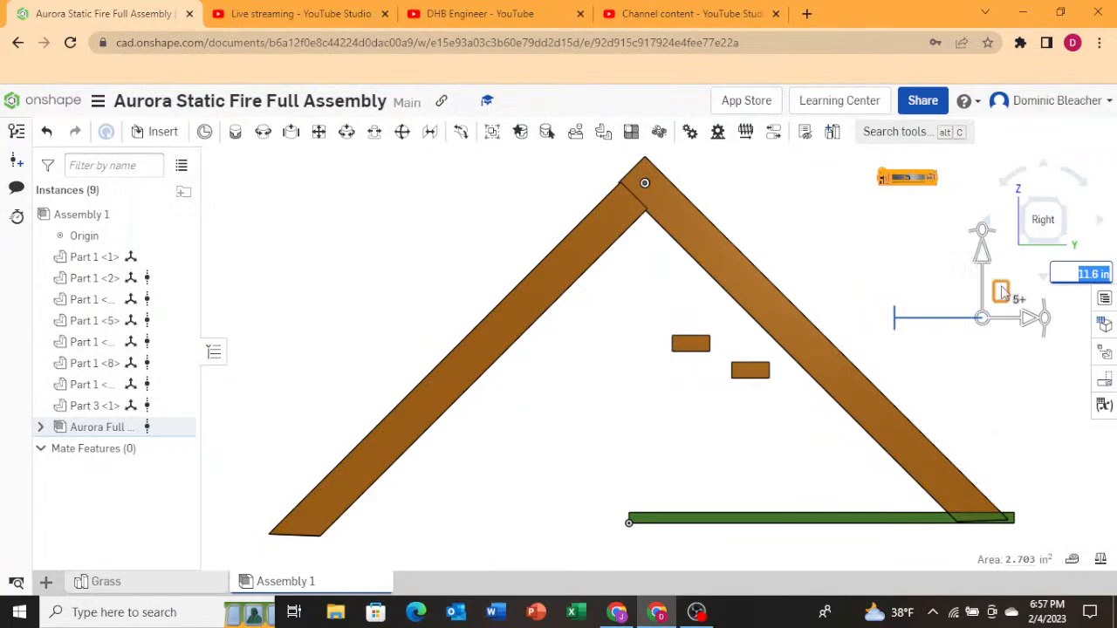
pyautogui.moveTo(1023, 323); pyautogui.dragTo(723, 322)
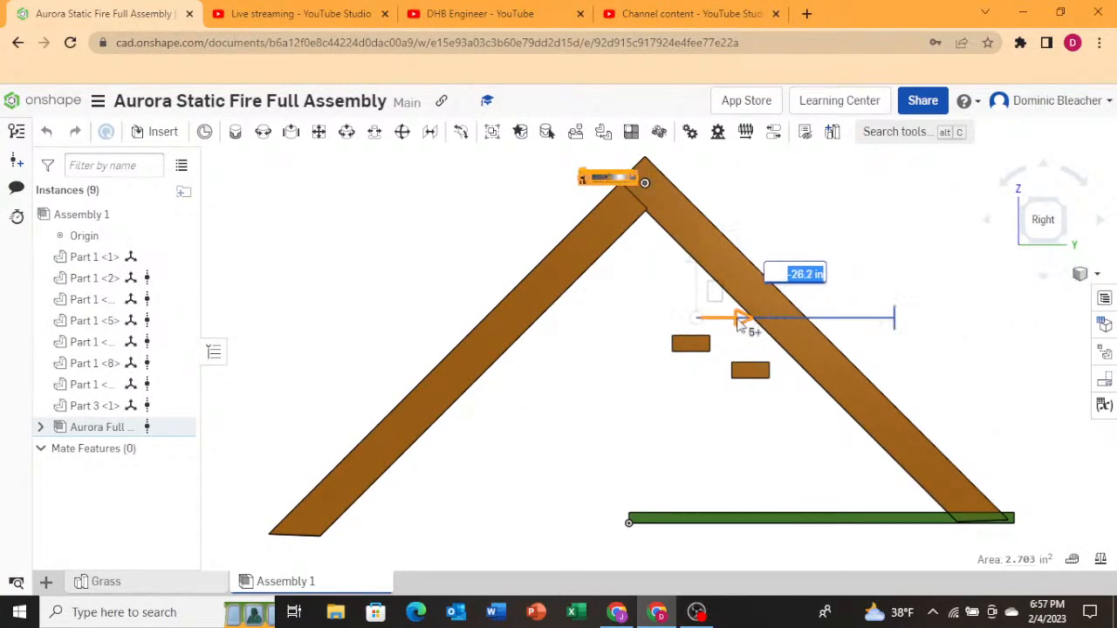
pyautogui.scroll(-2, 637, 251)
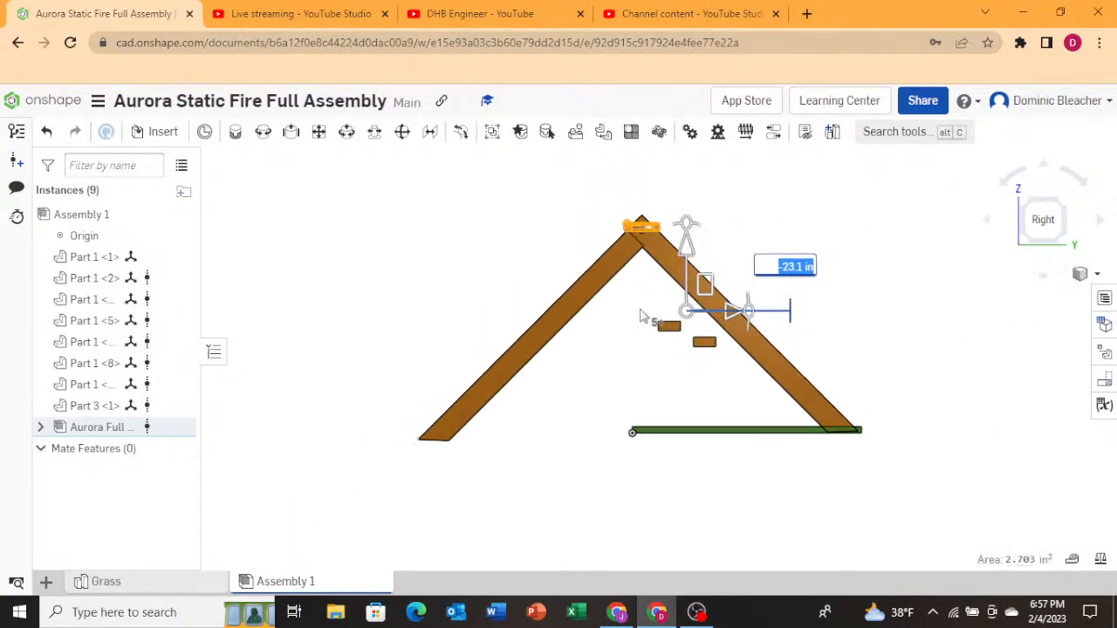
pyautogui.scroll(6, 650, 237)
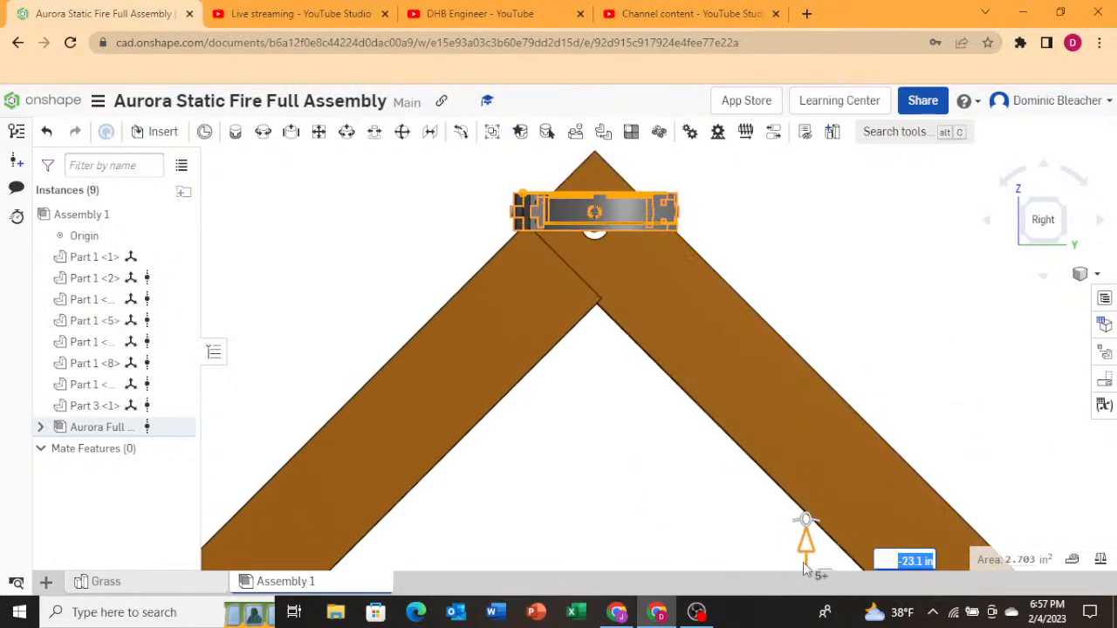
# Shift the gimbal about 10 in along X toward the crossing beams.
pyautogui.moveTo(807, 546); pyautogui.dragTo(807, 566)
pyautogui.moveTo(877, 390); pyautogui.dragTo(808, 381, button='right')
pyautogui.scroll(-3, 807, 390)
pyautogui.moveTo(737, 523); pyautogui.dragTo(863, 516)
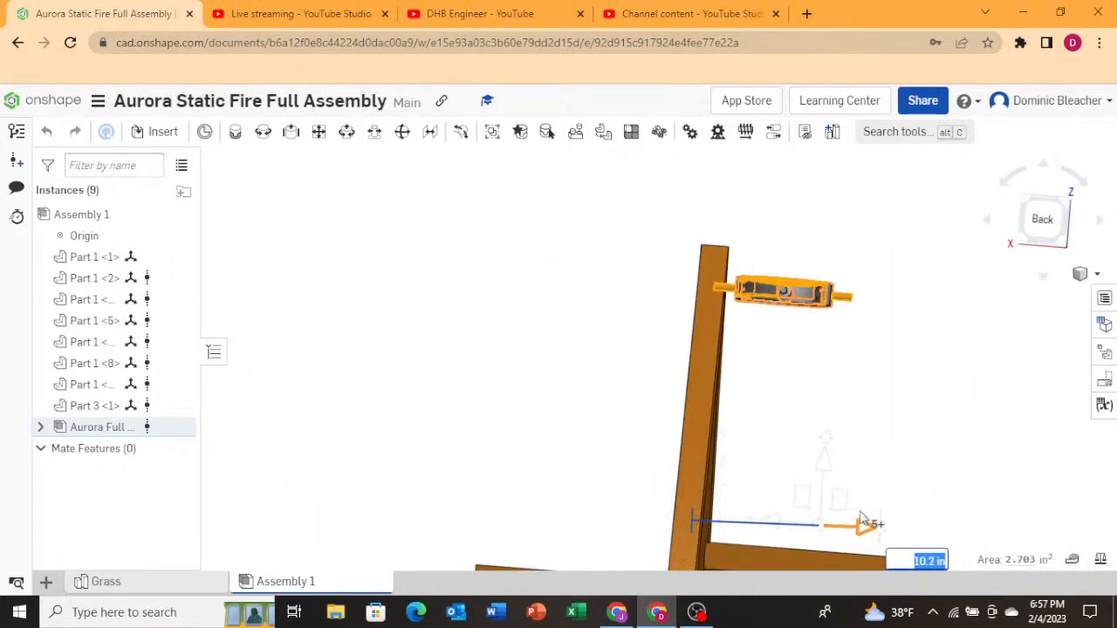
pyautogui.moveTo(678, 407); pyautogui.dragTo(830, 446, button='right')
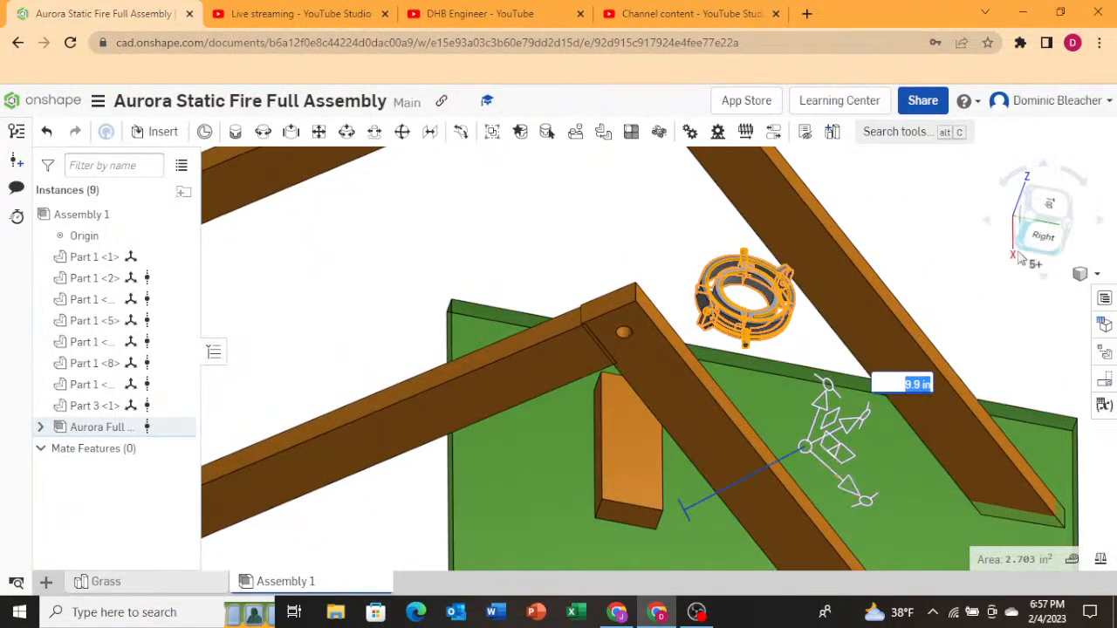
# In the right view, nudge the gimbal slightly along Y to center it on the A-frame apex.
pyautogui.click(1043, 237)
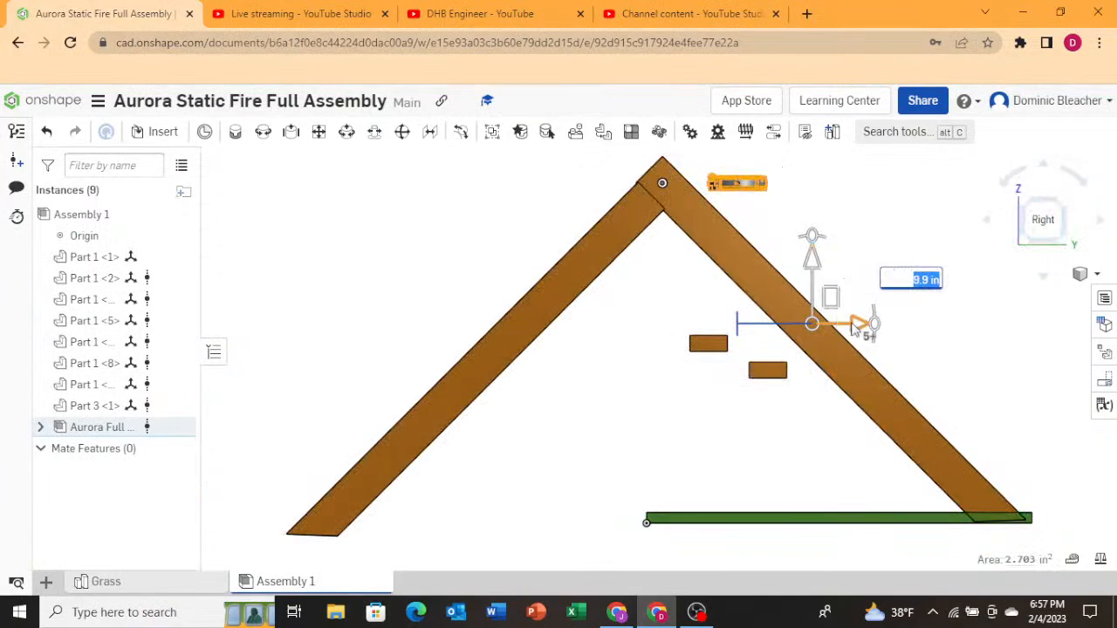
pyautogui.moveTo(853, 323); pyautogui.dragTo(767, 338)
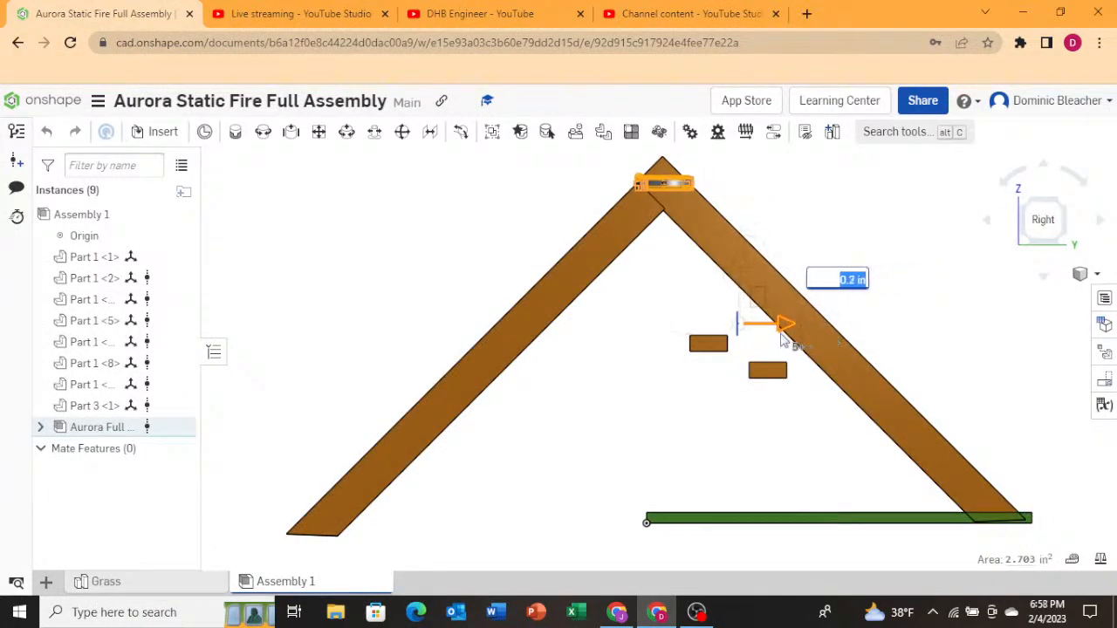
pyautogui.scroll(5, 668, 175)
pyautogui.scroll(-4, 687, 203)
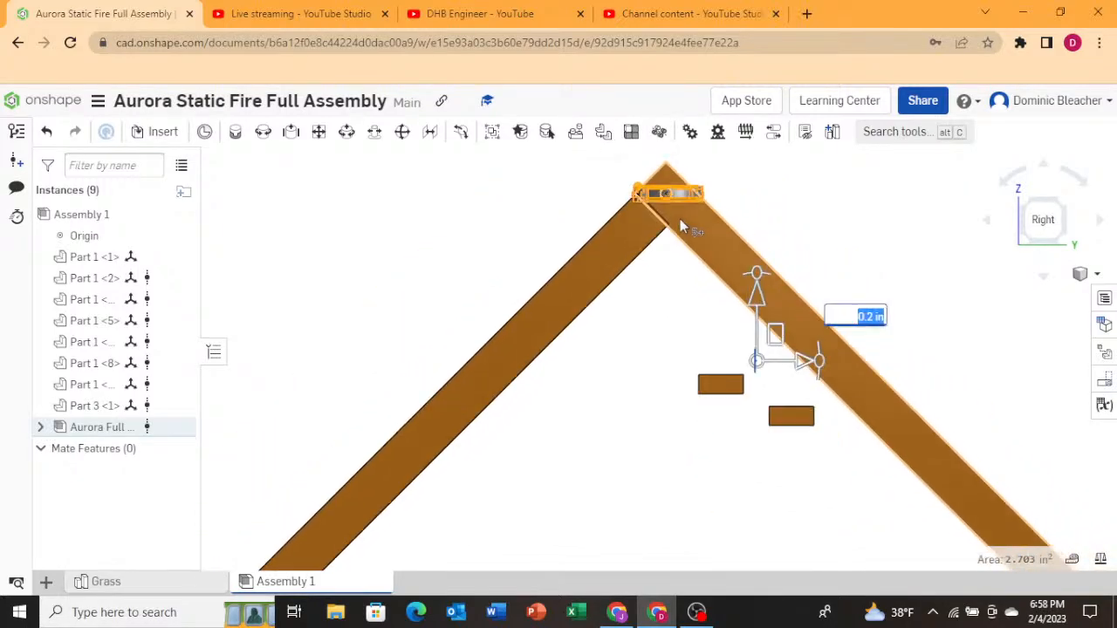
pyautogui.scroll(4, 672, 190)
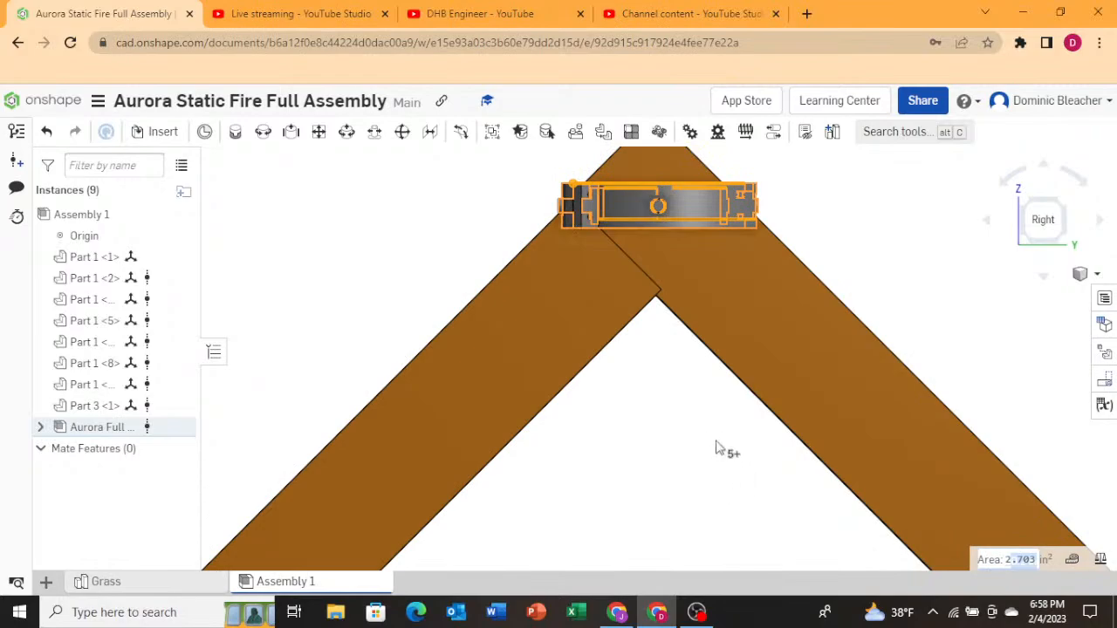
pyautogui.scroll(-4, 876, 506)
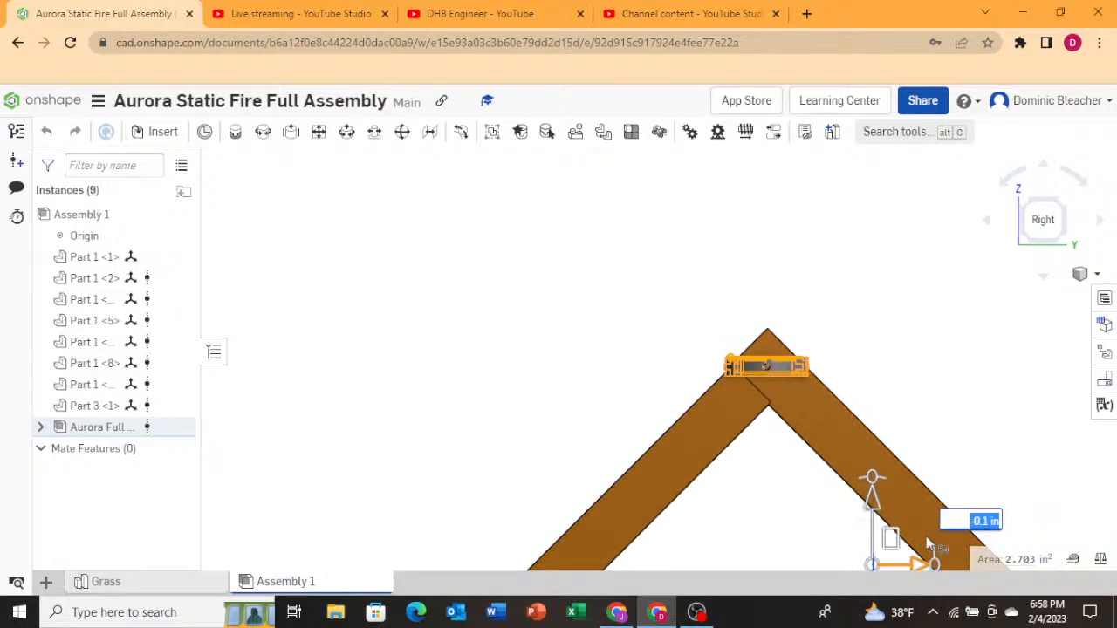
pyautogui.moveTo(932, 462); pyautogui.dragTo(828, 490, button='right')
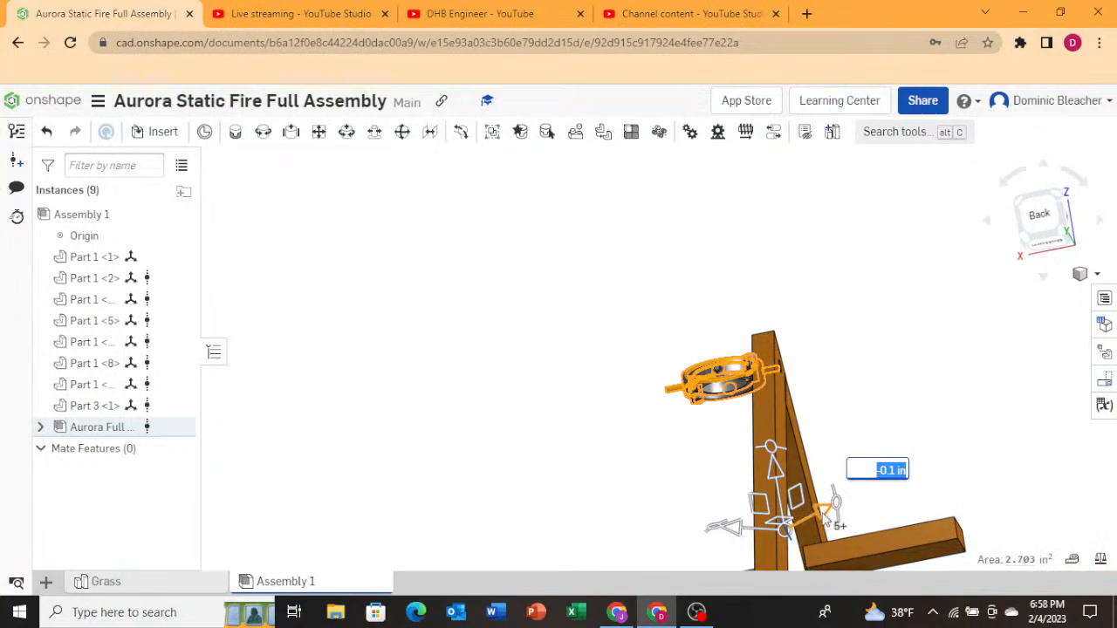
# In the top view, drag the gimbal's planar handle to align it with the top beam line.
pyautogui.moveTo(823, 515); pyautogui.dragTo(1075, 253)
pyautogui.click(1033, 188)
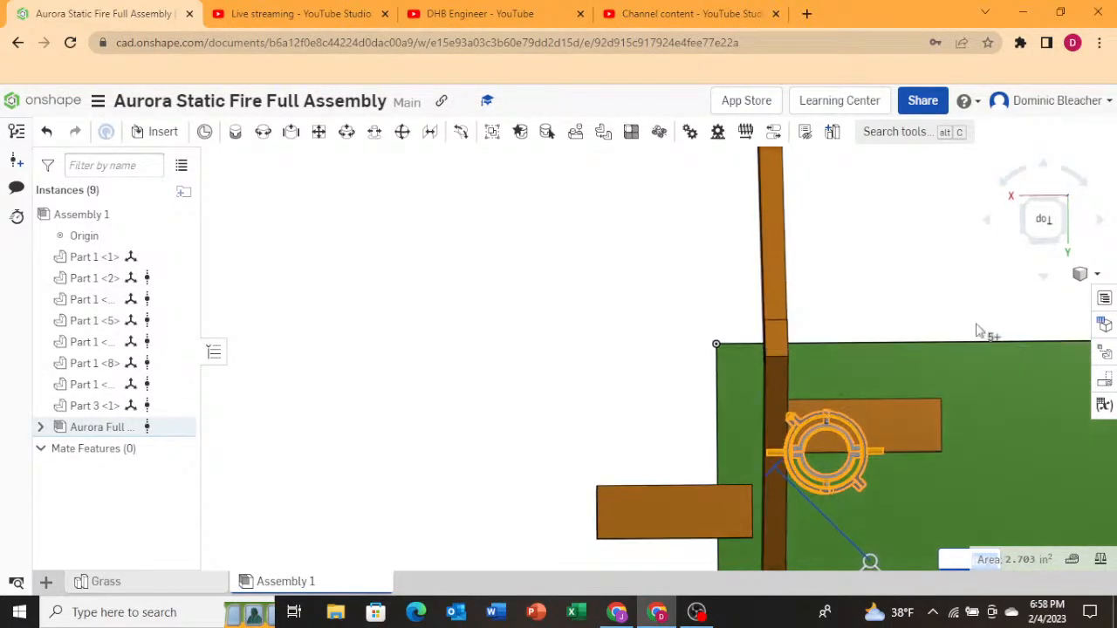
pyautogui.scroll(-4, 969, 340)
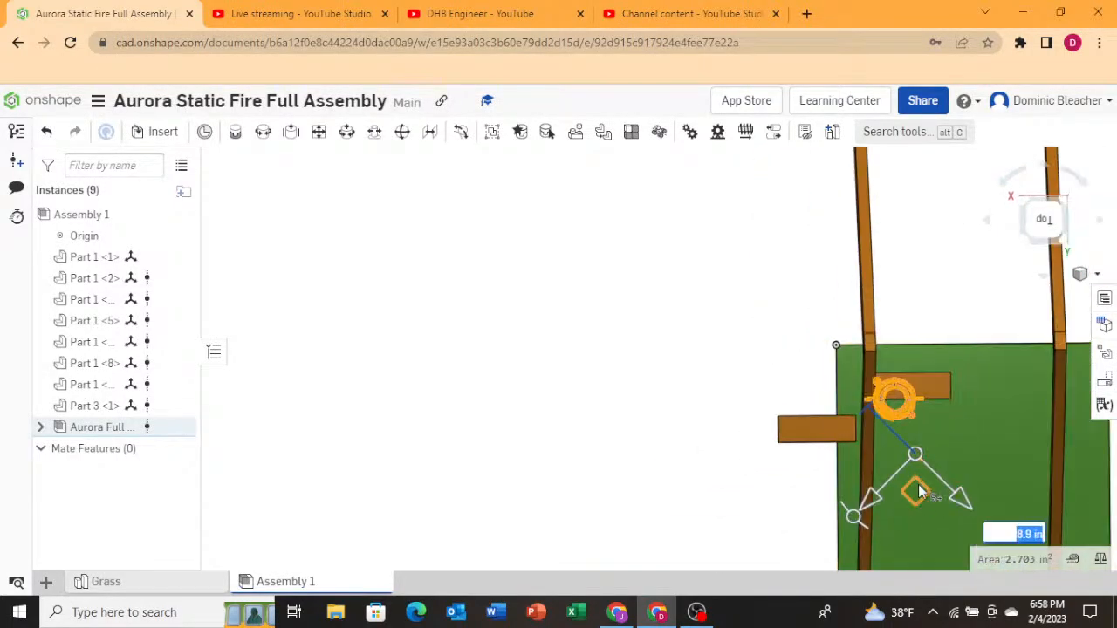
pyautogui.moveTo(919, 493); pyautogui.dragTo(936, 458)
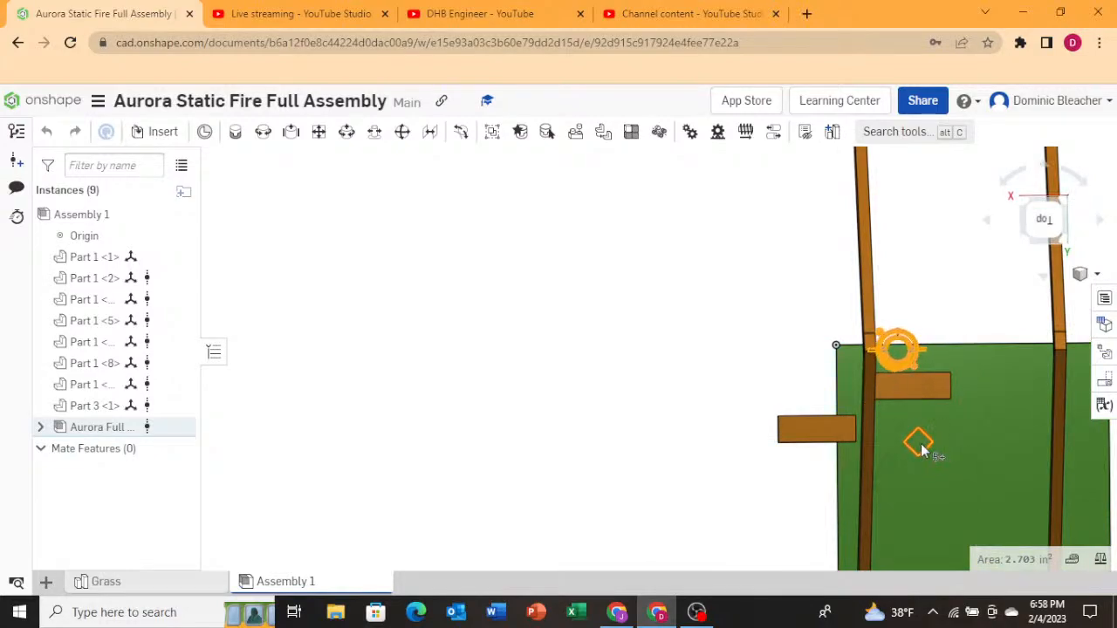
pyautogui.moveTo(786, 537); pyautogui.dragTo(738, 474, button='right')
pyautogui.scroll(8, 966, 388)
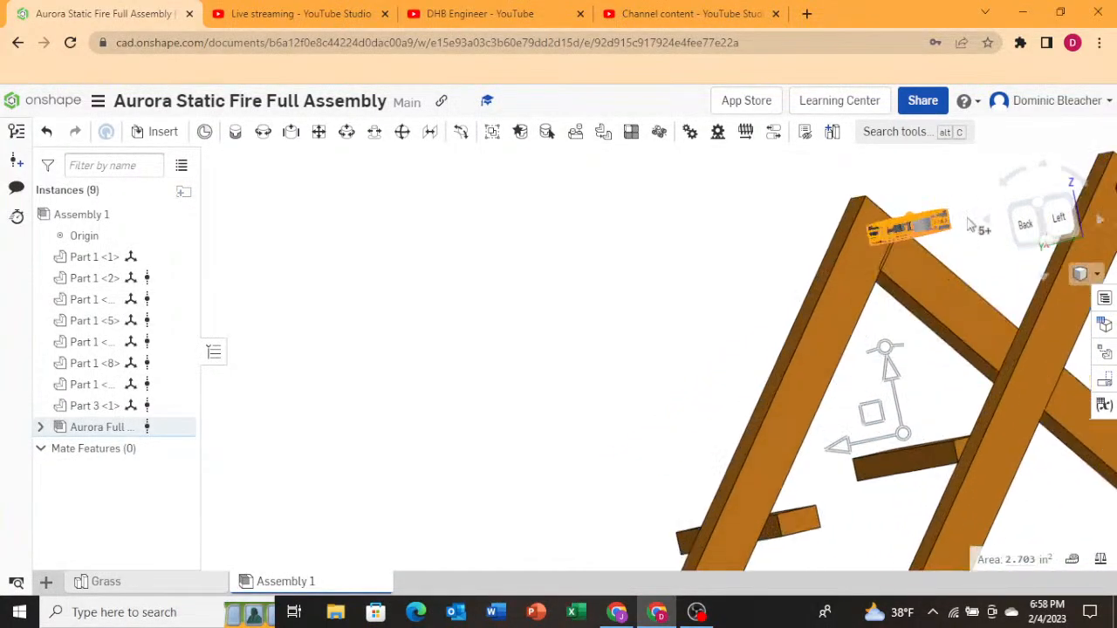
# Examine the gimbal's seating at the A-frame apex from the left view at several zoom levels and an orbited view.
pyautogui.moveTo(942, 329); pyautogui.dragTo(880, 347, button='right')
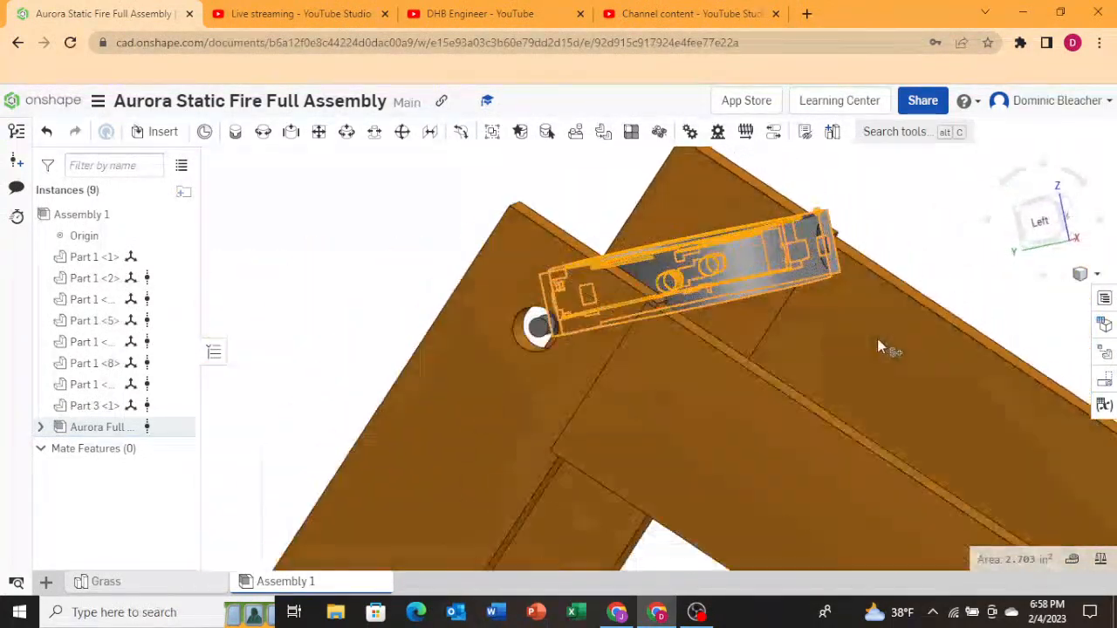
pyautogui.click(1036, 228)
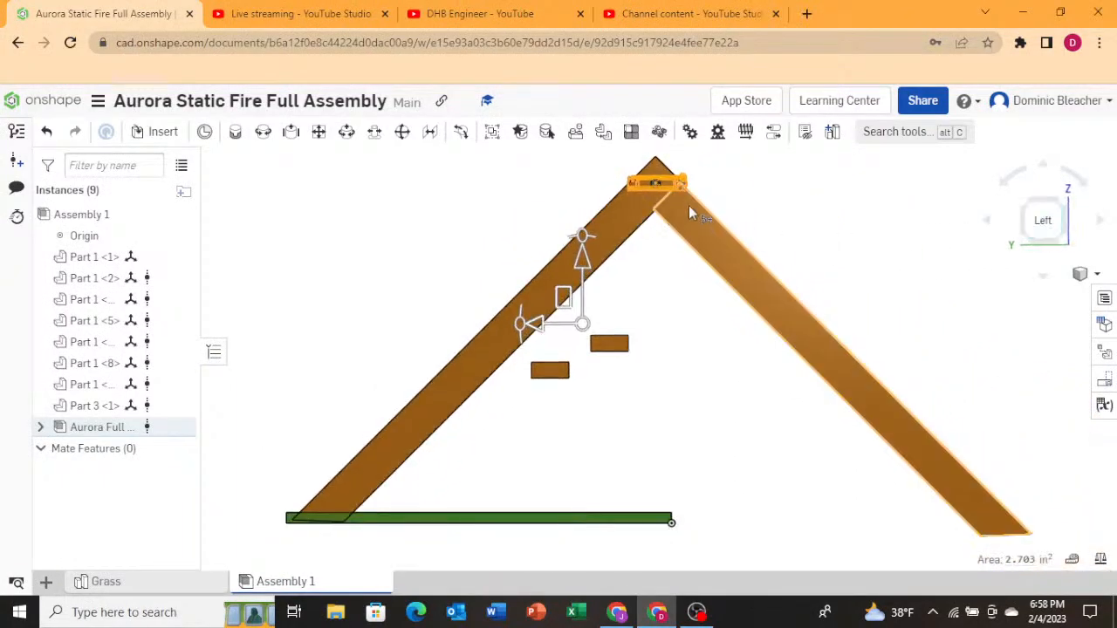
pyautogui.scroll(8, 657, 205)
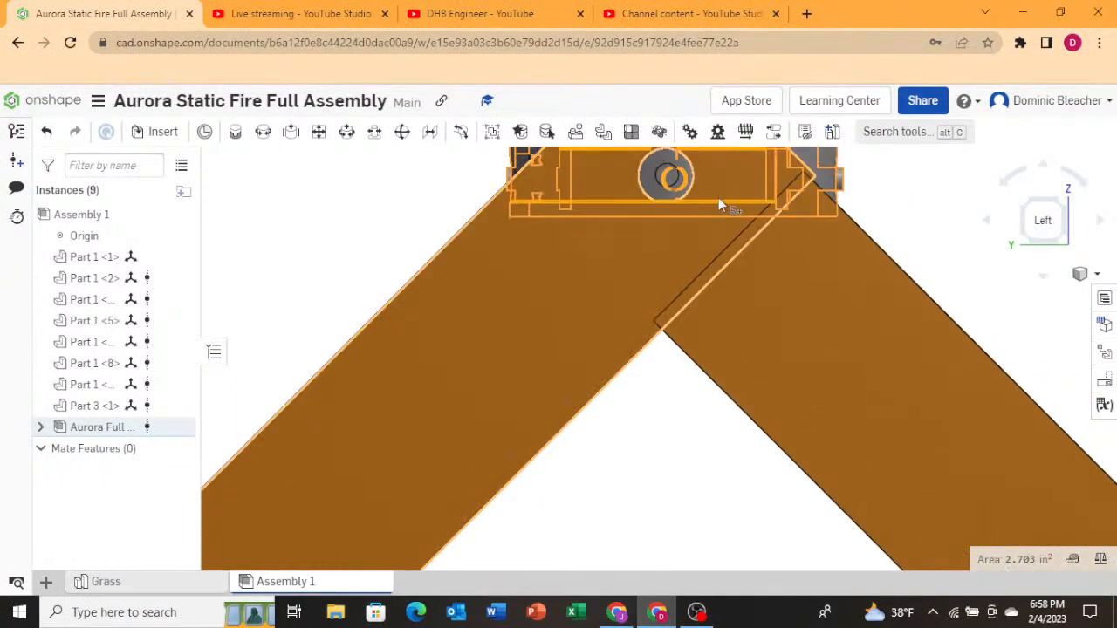
pyautogui.scroll(-3, 648, 344)
pyautogui.scroll(5, 653, 336)
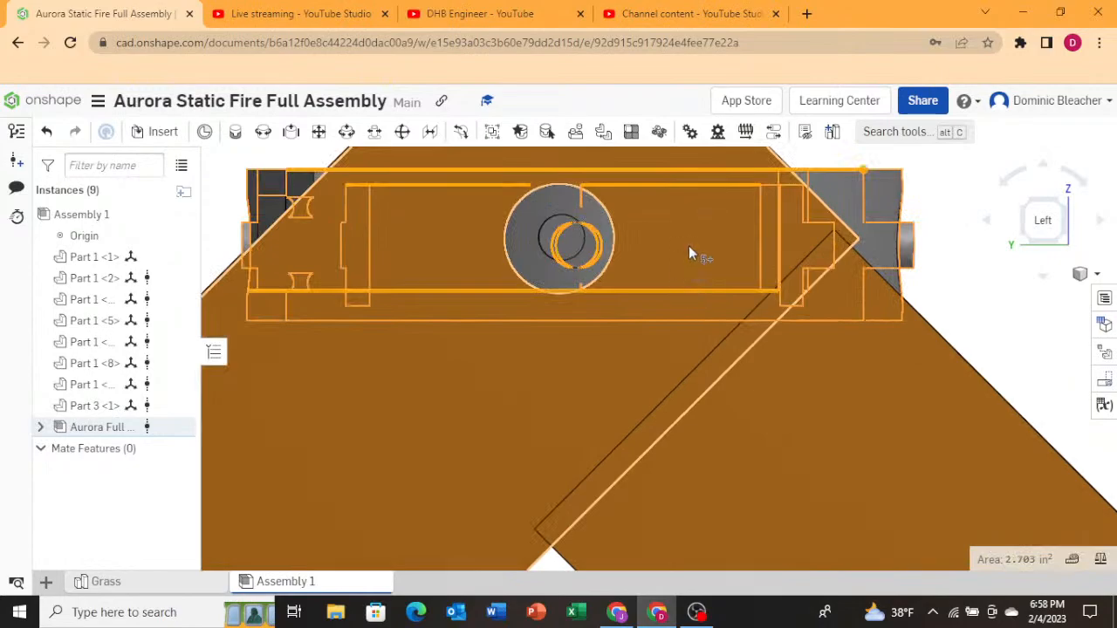
pyautogui.moveTo(678, 244); pyautogui.dragTo(727, 283)
pyautogui.scroll(-15, 727, 284)
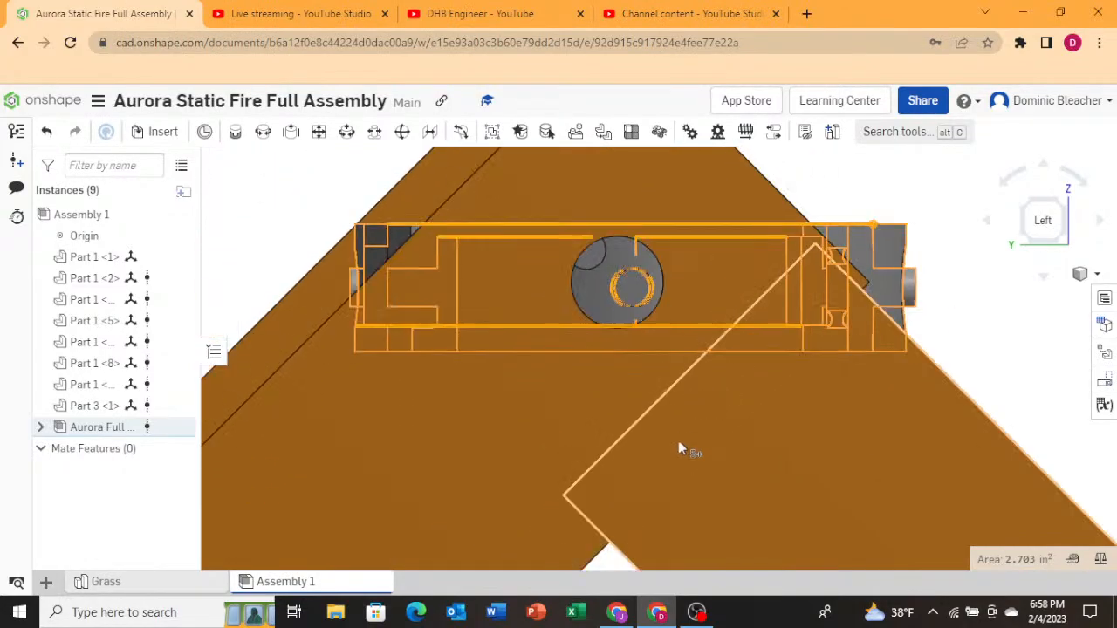
pyautogui.scroll(8, 641, 481)
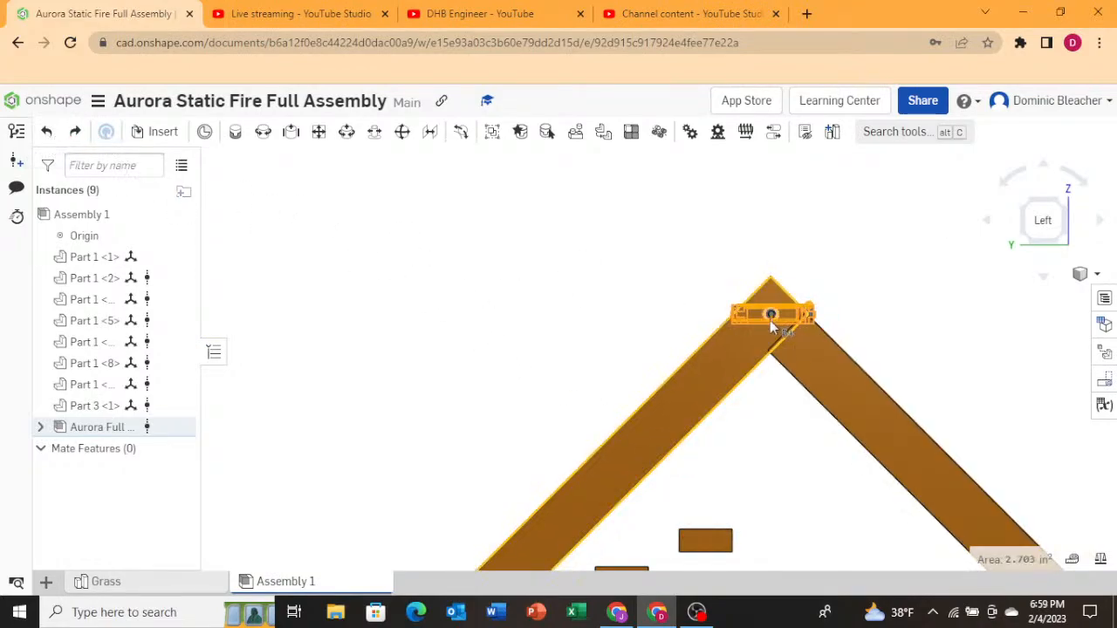
pyautogui.scroll(-8, 770, 324)
pyautogui.scroll(10, 770, 324)
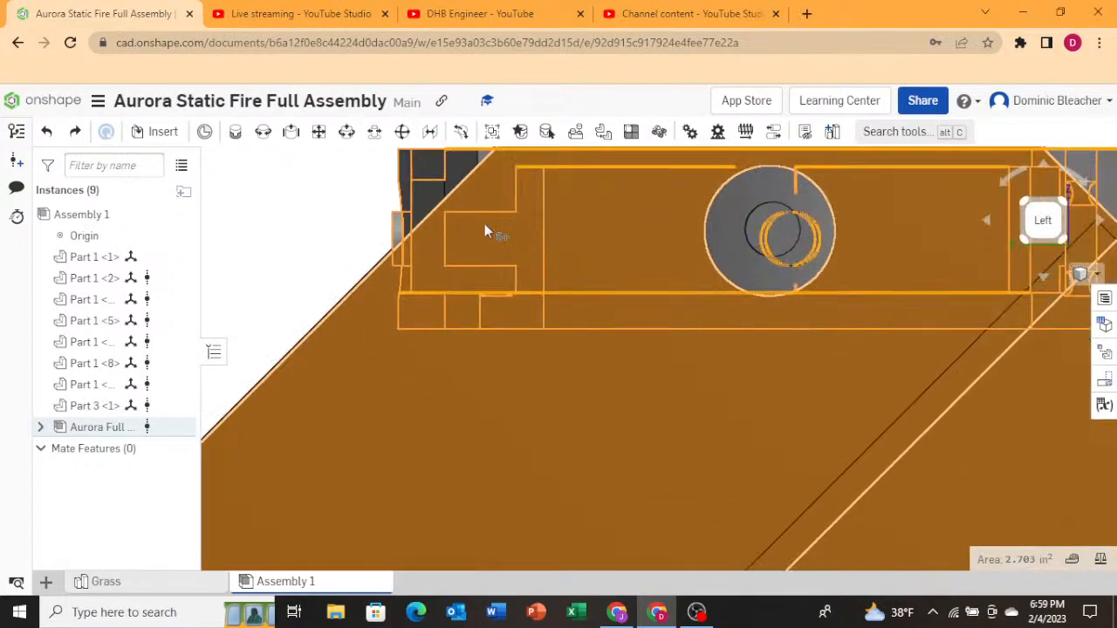
pyautogui.scroll(-5, 431, 223)
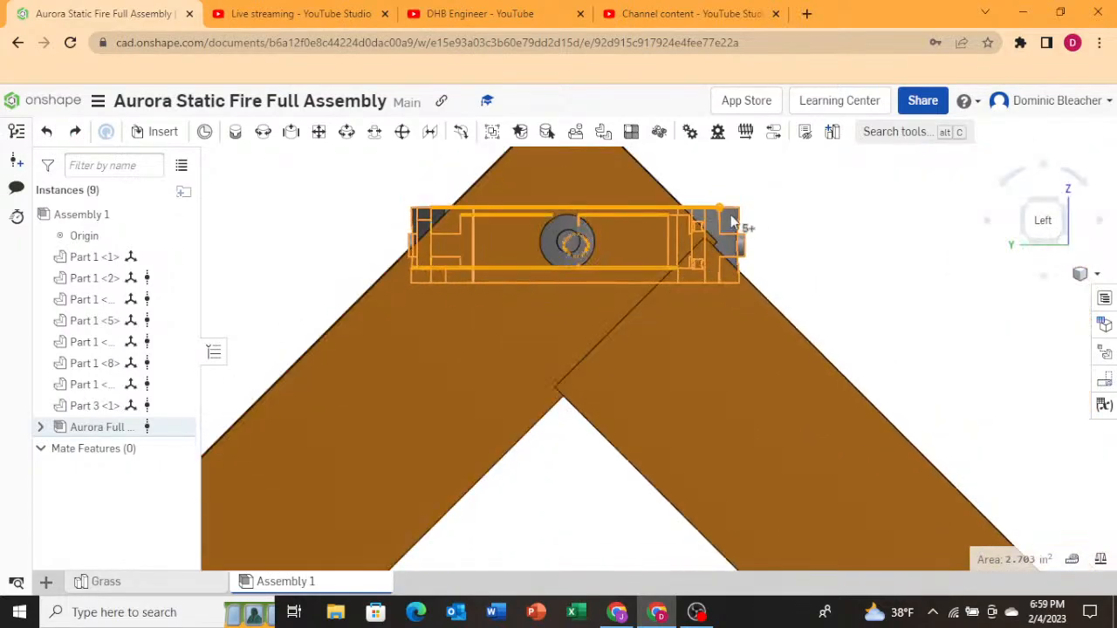
pyautogui.moveTo(715, 215)
pyautogui.mouseDown()
pyautogui.moveTo(704, 214)
pyautogui.moveTo(724, 211)
pyautogui.mouseUp()
pyautogui.scroll(-6, 641, 298)
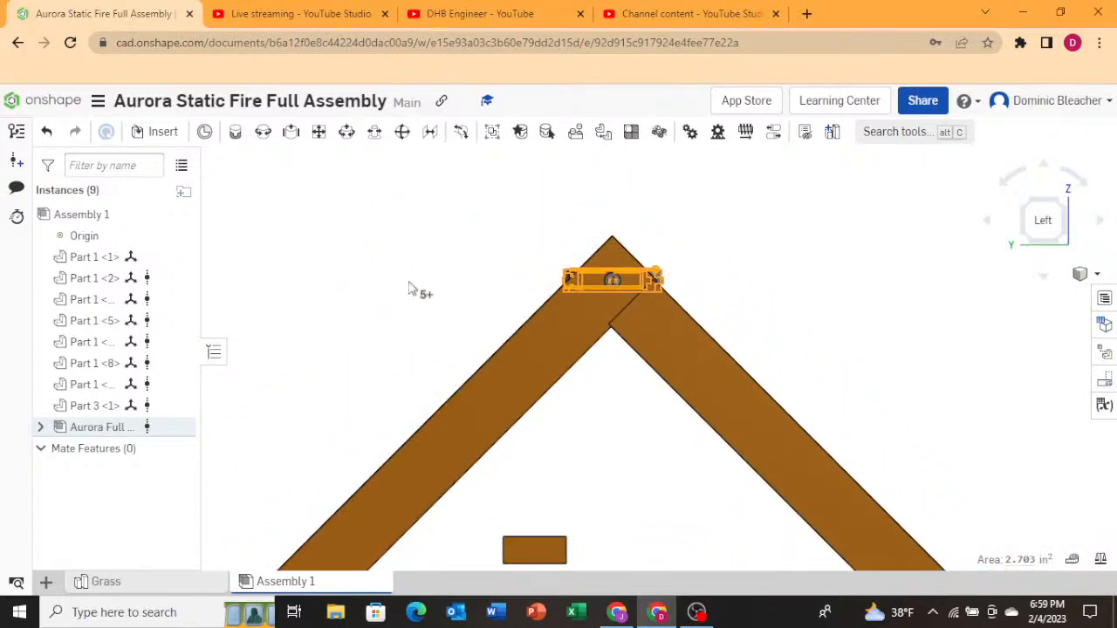
pyautogui.moveTo(410, 281); pyautogui.dragTo(529, 338, button='right')
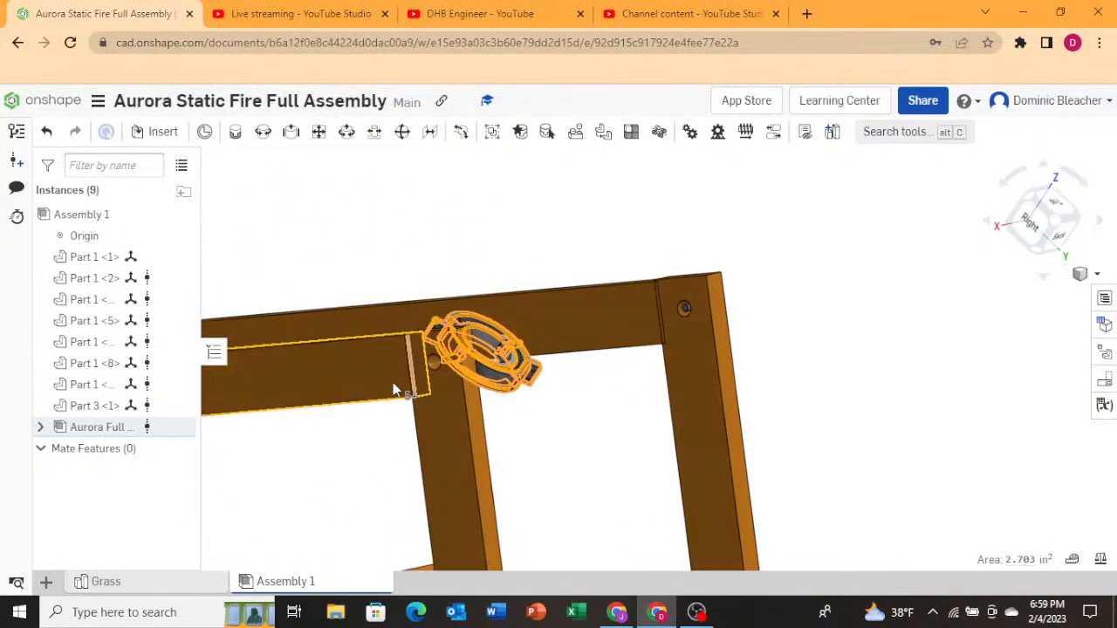
# Select the stray small Part 3 instance near the A-frame and delete it from the assembly.
pyautogui.moveTo(399, 386); pyautogui.dragTo(502, 374, button='right')
pyautogui.moveTo(779, 381); pyautogui.dragTo(508, 350, button='right')
pyautogui.click(767, 416)
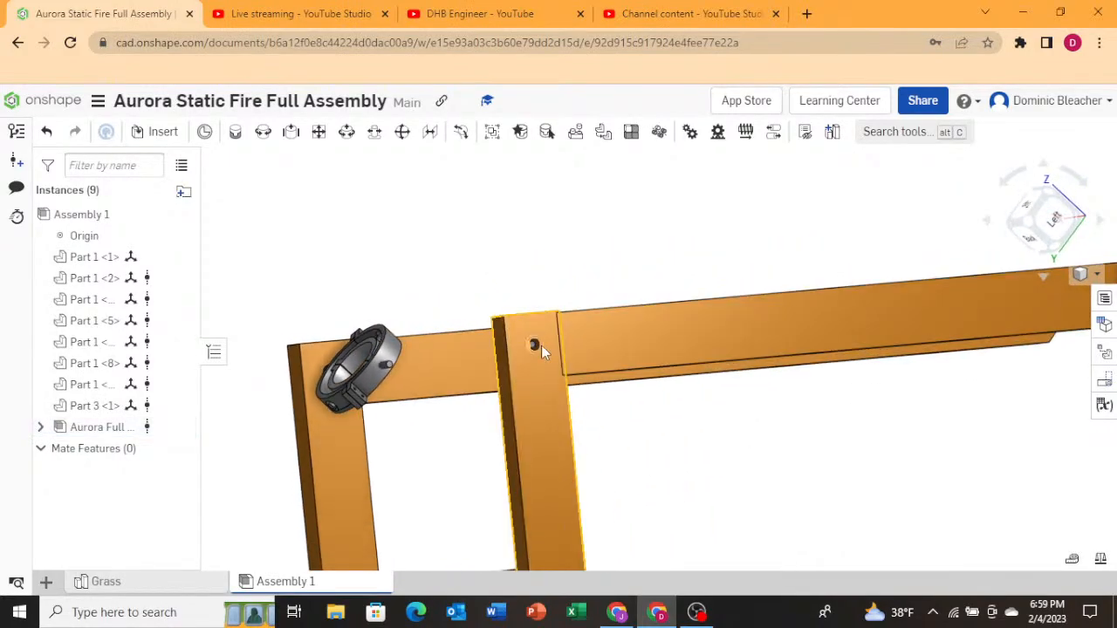
pyautogui.click(534, 345)
pyautogui.moveTo(489, 386); pyautogui.dragTo(528, 389, button='right')
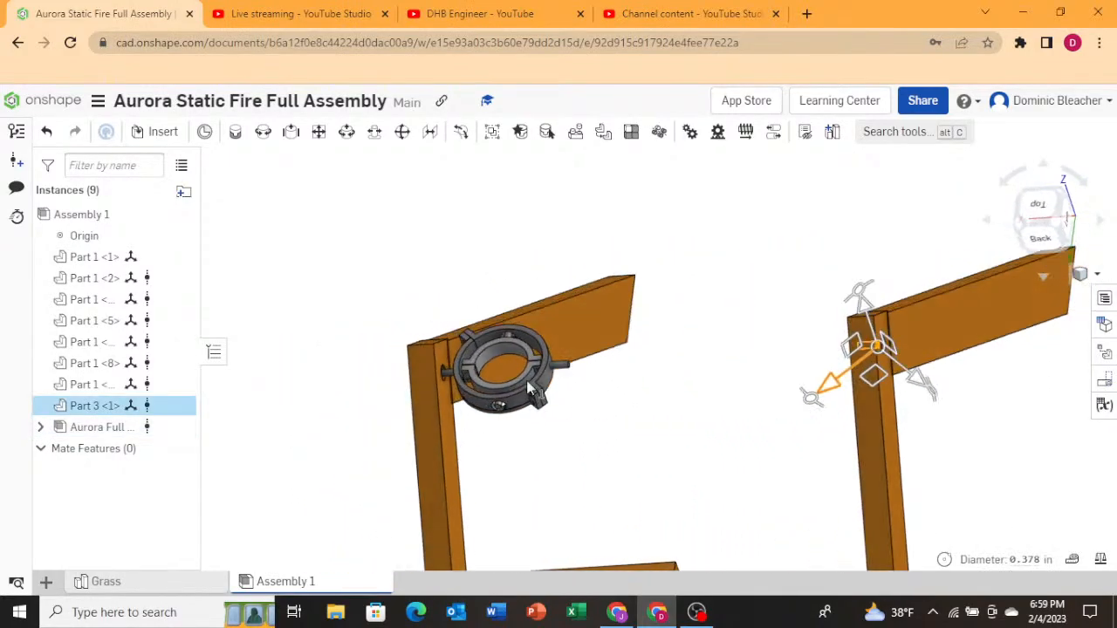
pyautogui.moveTo(844, 356); pyautogui.dragTo(793, 373)
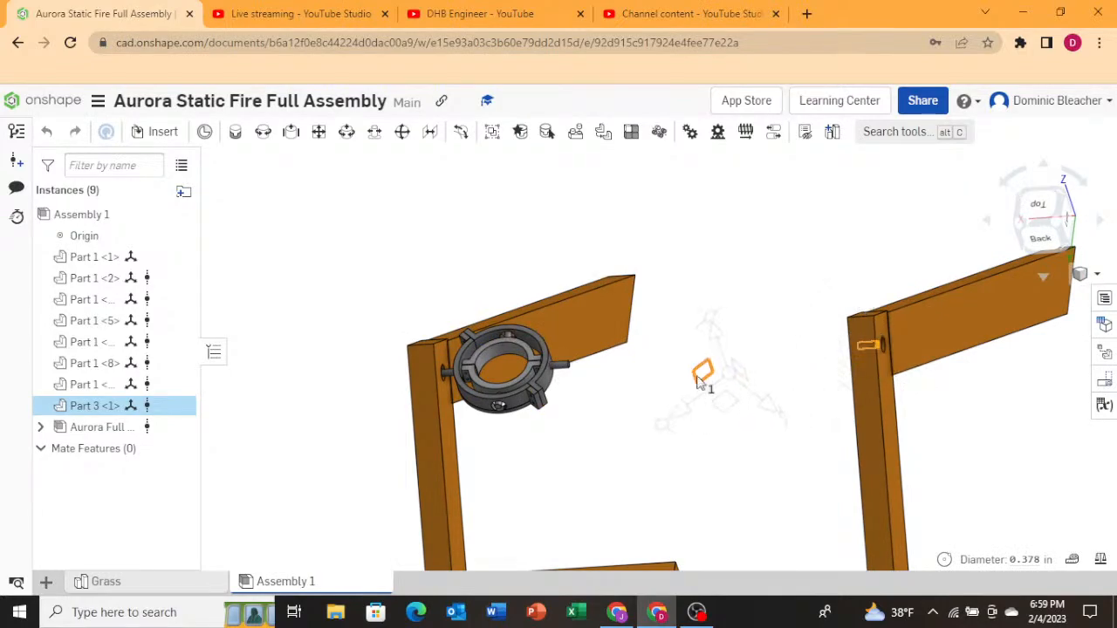
pyautogui.moveTo(672, 411); pyautogui.dragTo(679, 410)
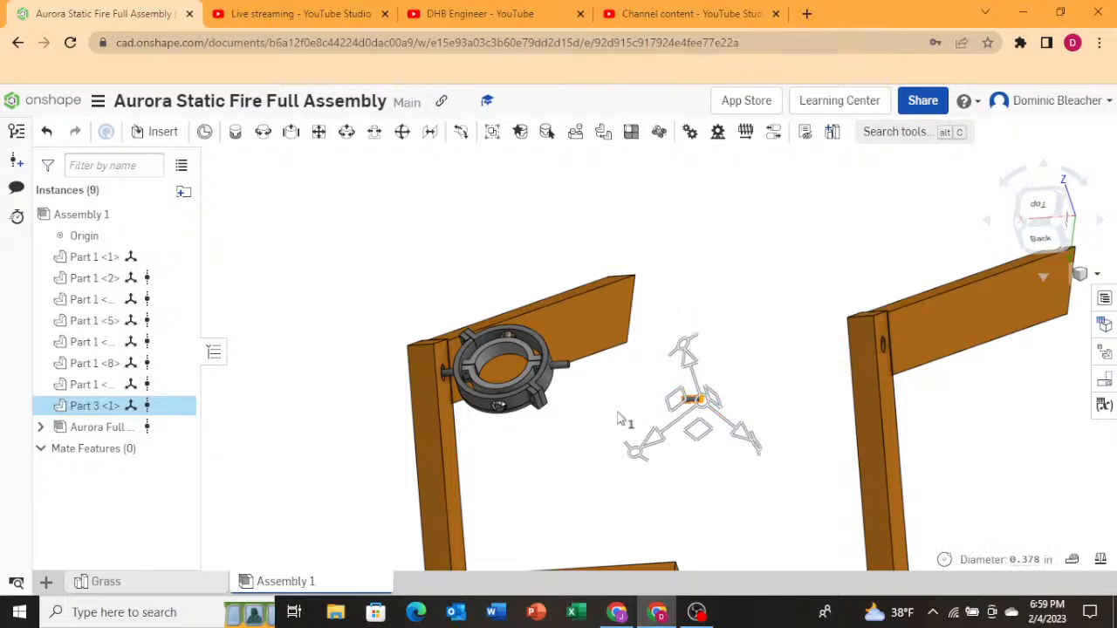
pyautogui.press('Delete')
# Select the far A-frame's two beams and move them -17 in along X toward the gimbal.
pyautogui.scroll(4, 561, 390)
pyautogui.moveTo(623, 384)
pyautogui.mouseDown(button='right')
pyautogui.moveTo(637, 386)
pyautogui.moveTo(635, 401)
pyautogui.moveTo(635, 369)
pyautogui.mouseUp(button='right')
pyautogui.scroll(-5, 641, 372)
pyautogui.moveTo(743, 431); pyautogui.dragTo(661, 384, button='right')
pyautogui.click(661, 374)
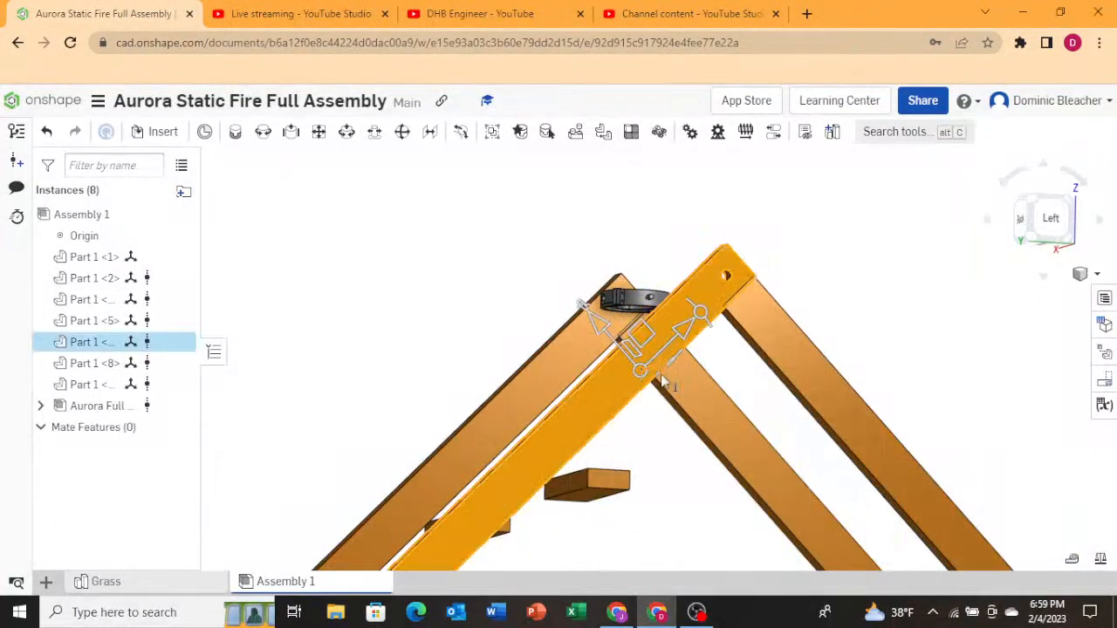
pyautogui.click(835, 403)
pyautogui.moveTo(505, 371); pyautogui.dragTo(564, 386, button='right')
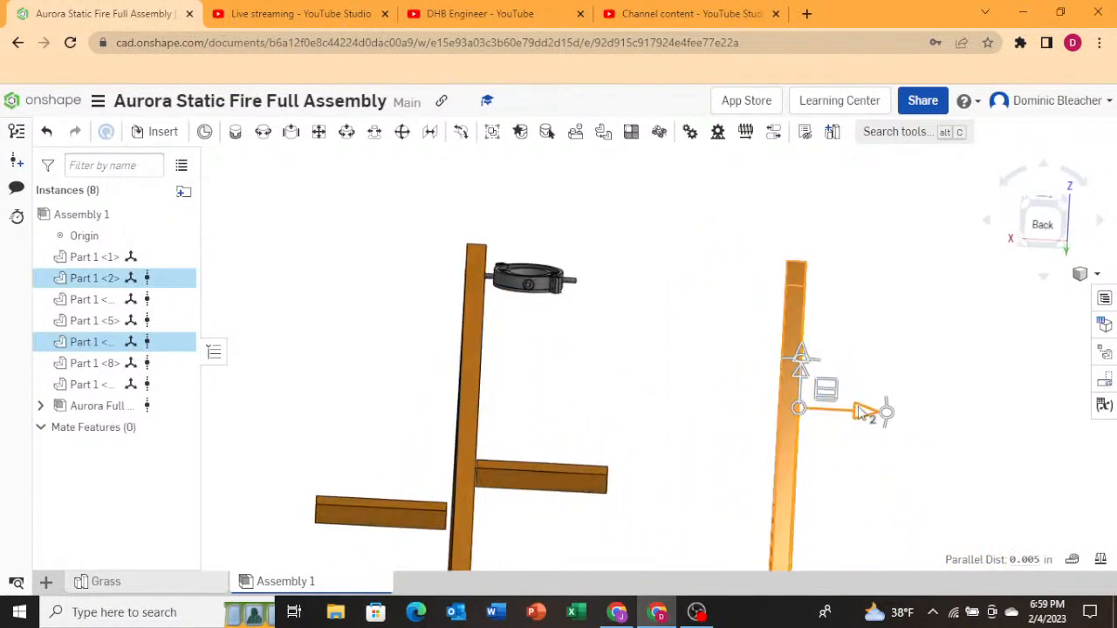
pyautogui.moveTo(864, 414); pyautogui.dragTo(647, 439)
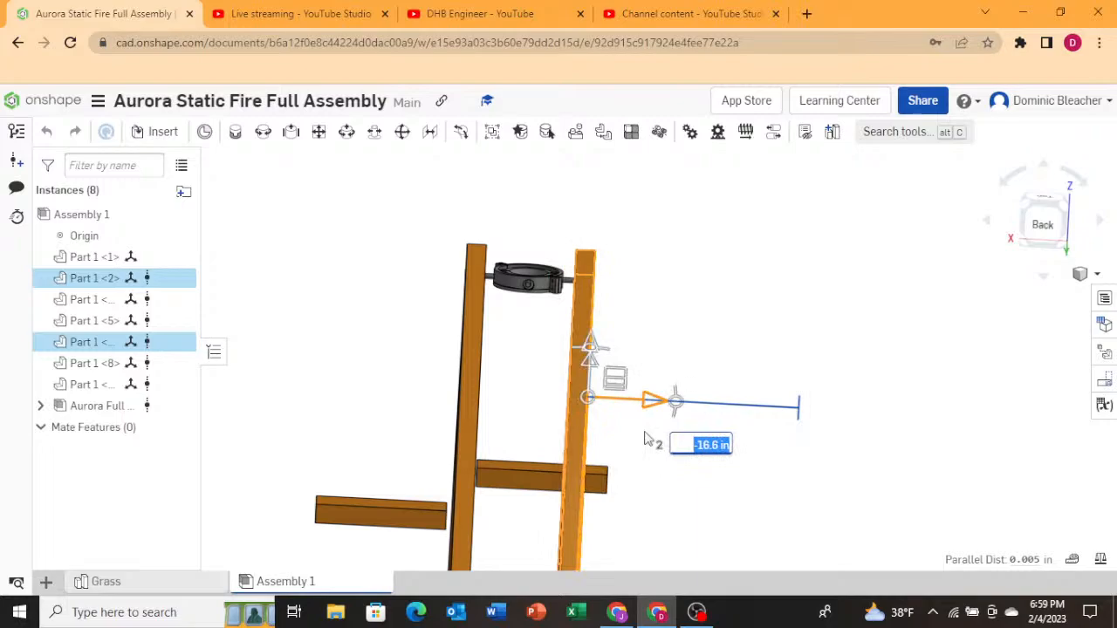
pyautogui.moveTo(649, 405); pyautogui.dragTo(642, 406)
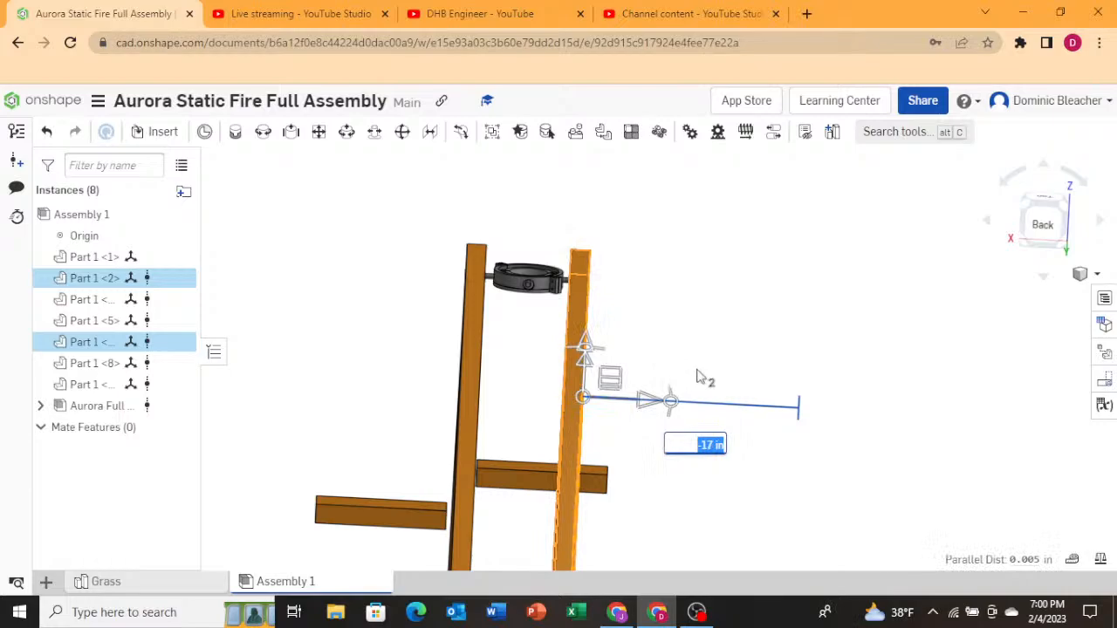
# Examine how the gimbal fits between the A-frame beams from back, top and front views at several zoom levels.
pyautogui.scroll(5, 515, 280)
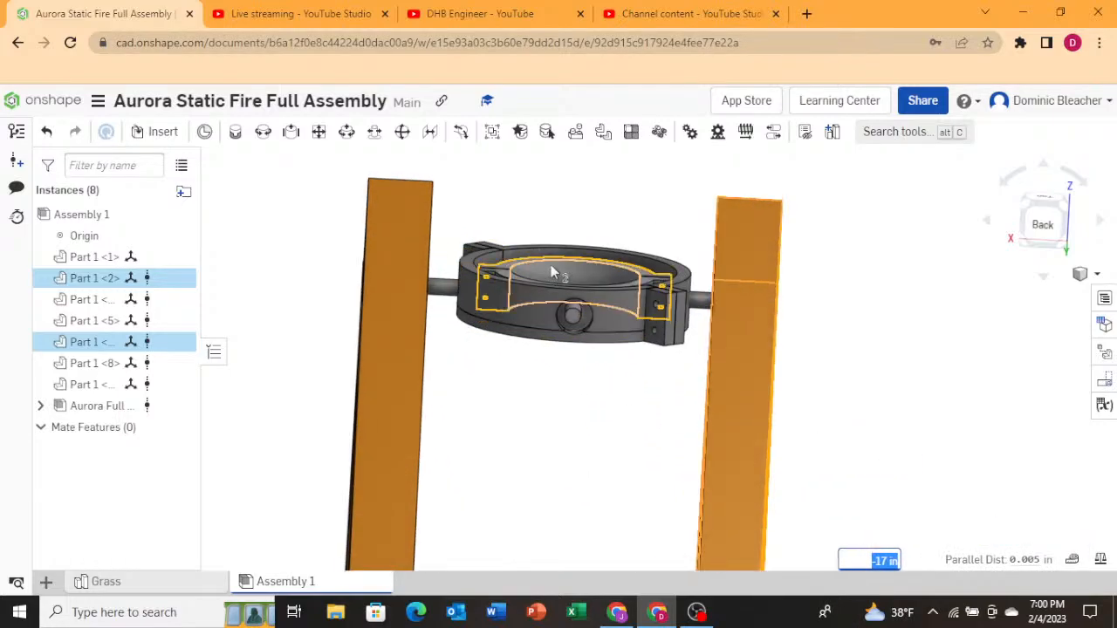
pyautogui.scroll(3, 555, 257)
pyautogui.scroll(-2, 598, 314)
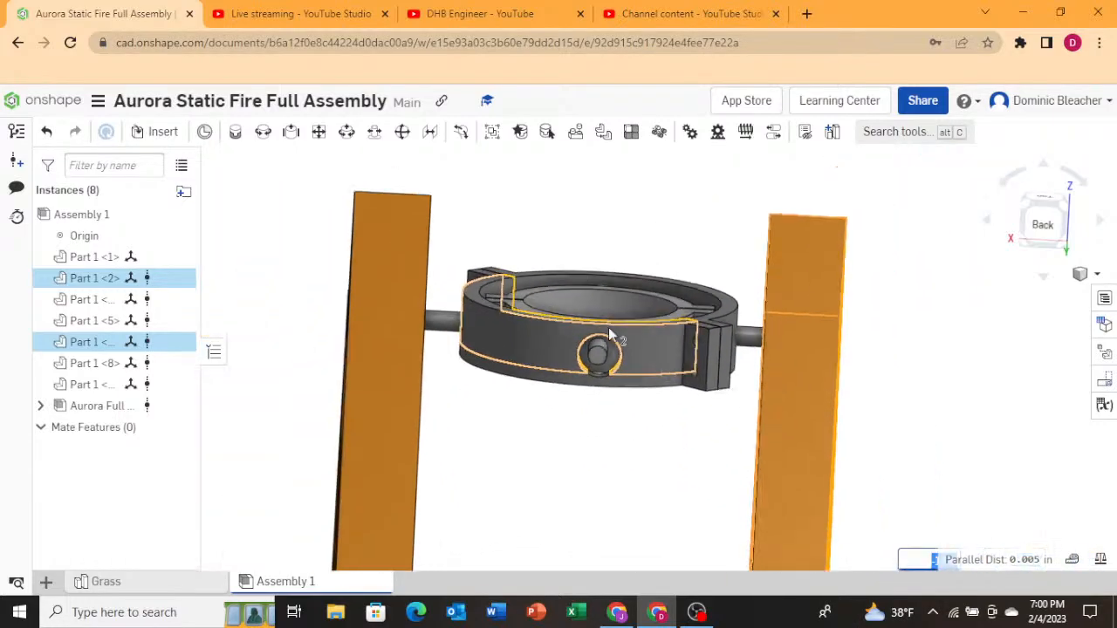
pyautogui.scroll(-2, 611, 334)
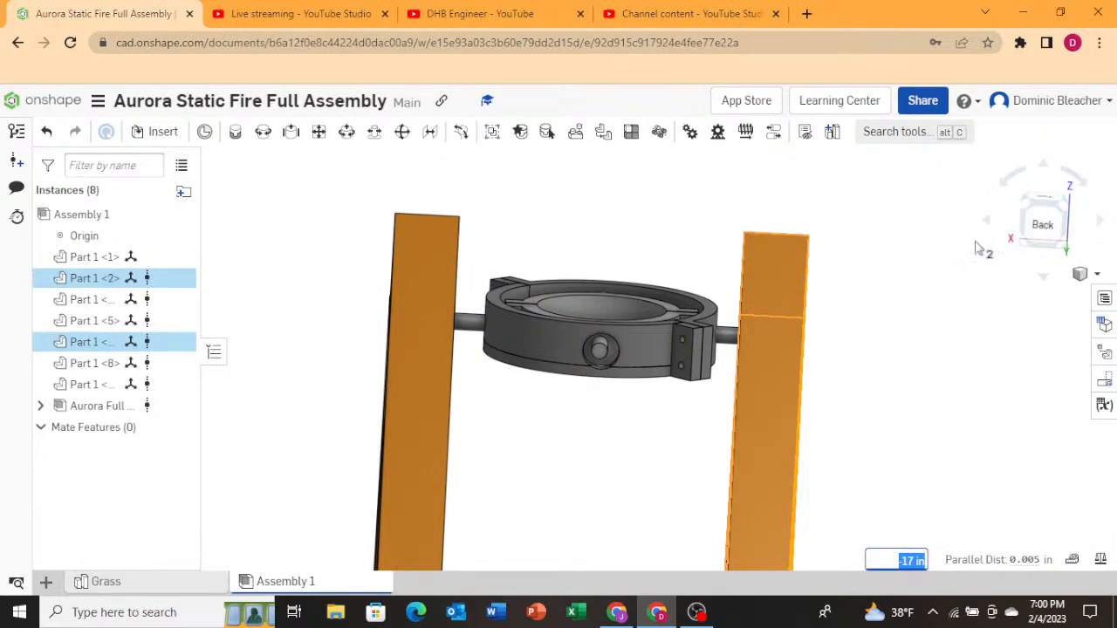
pyautogui.click(1047, 199)
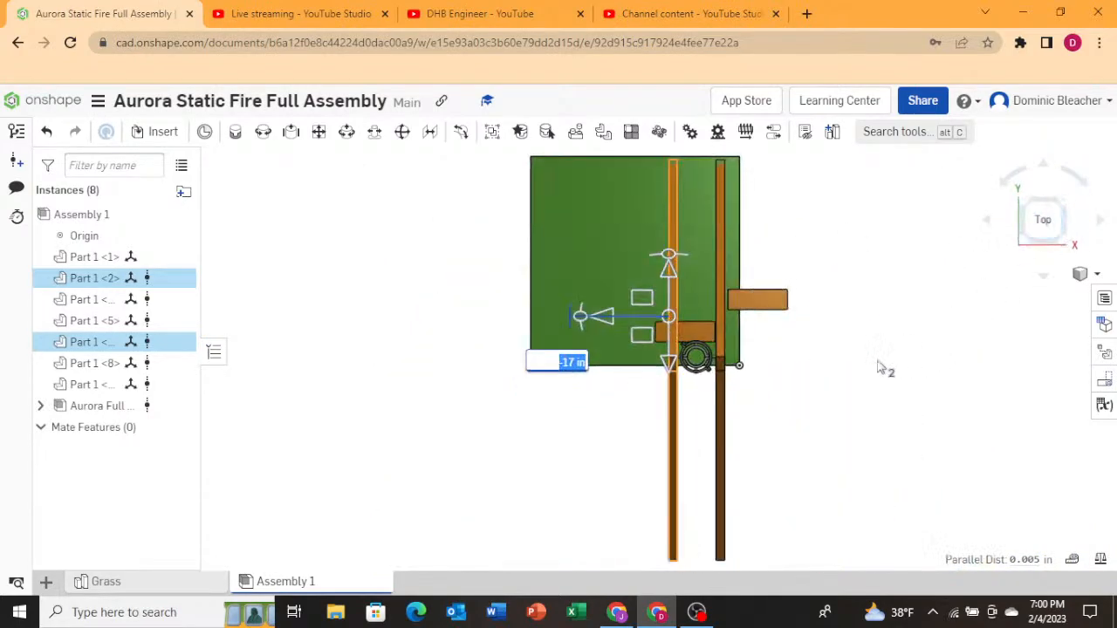
pyautogui.scroll(5, 720, 373)
pyautogui.click(830, 374)
pyautogui.moveTo(809, 435); pyautogui.dragTo(790, 463, button='right')
pyautogui.moveTo(558, 382); pyautogui.dragTo(548, 384, button='right')
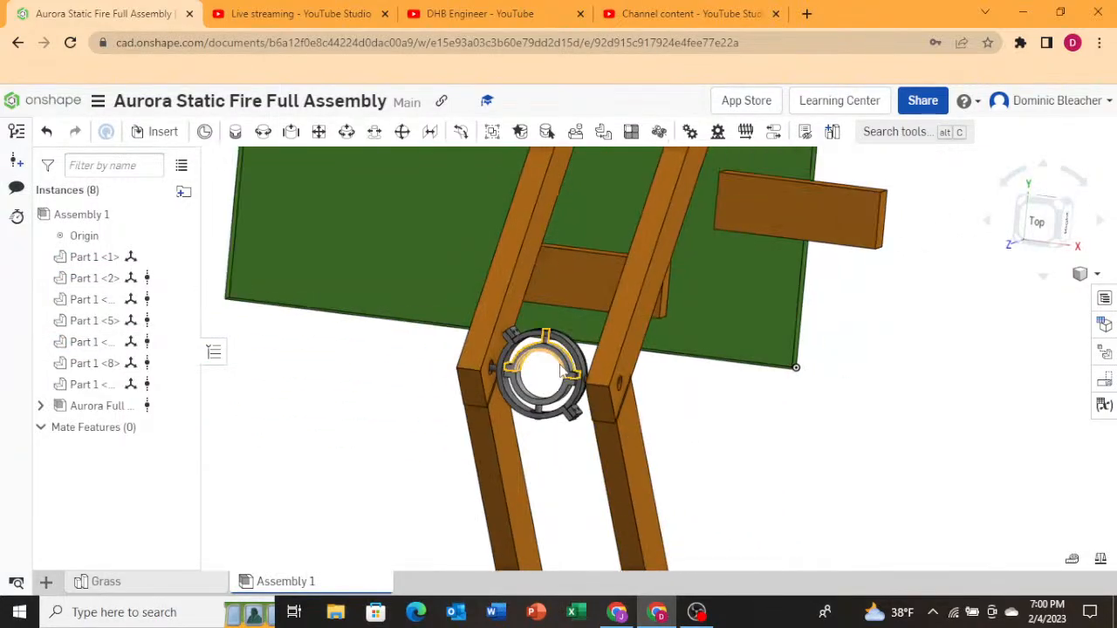
pyautogui.moveTo(584, 439); pyautogui.dragTo(602, 405, button='right')
pyautogui.scroll(-8, 601, 405)
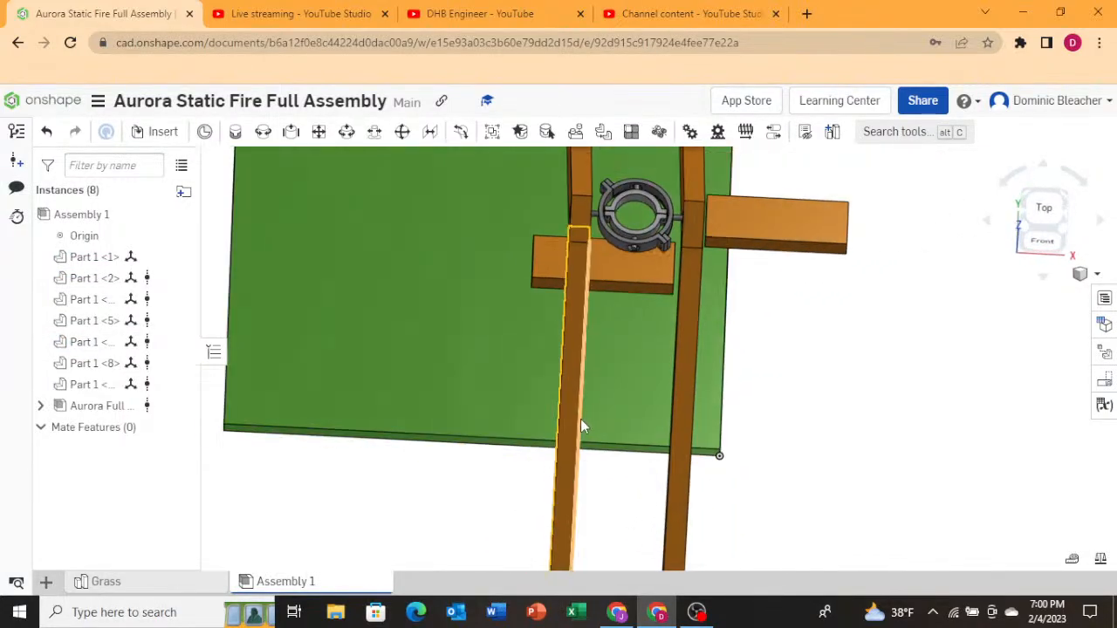
pyautogui.scroll(10, 639, 363)
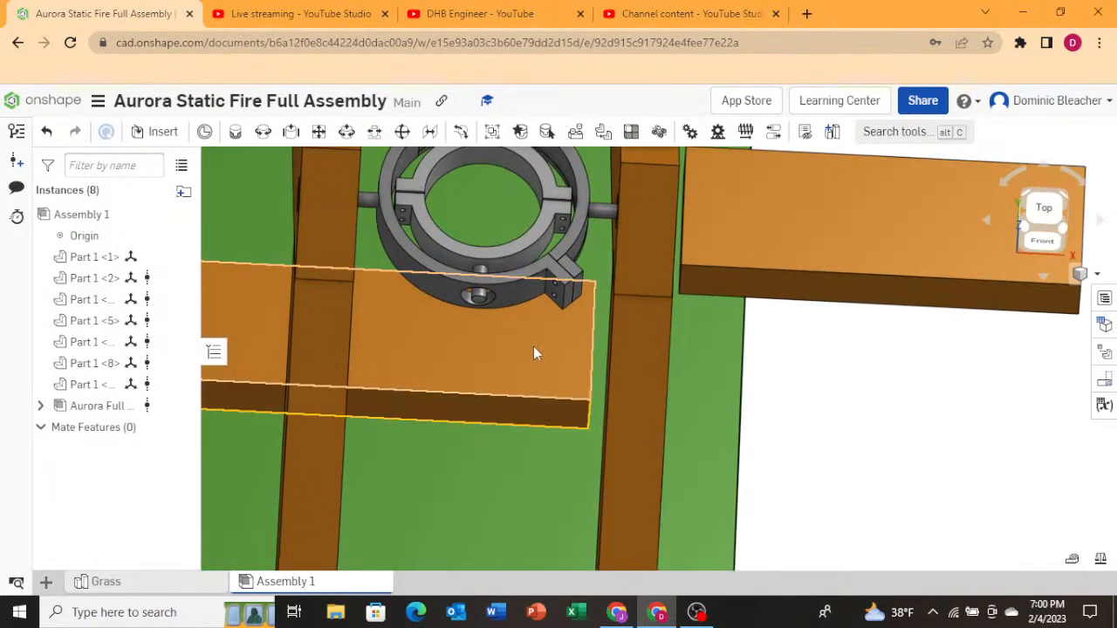
pyautogui.scroll(-6, 531, 416)
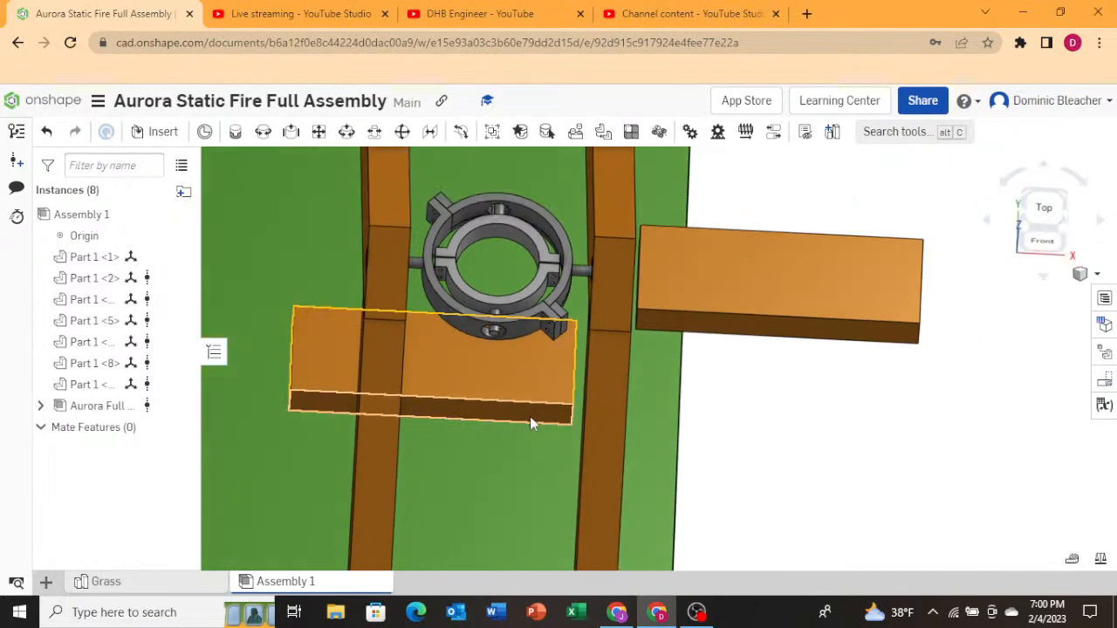
pyautogui.moveTo(527, 418); pyautogui.dragTo(528, 388, button='right')
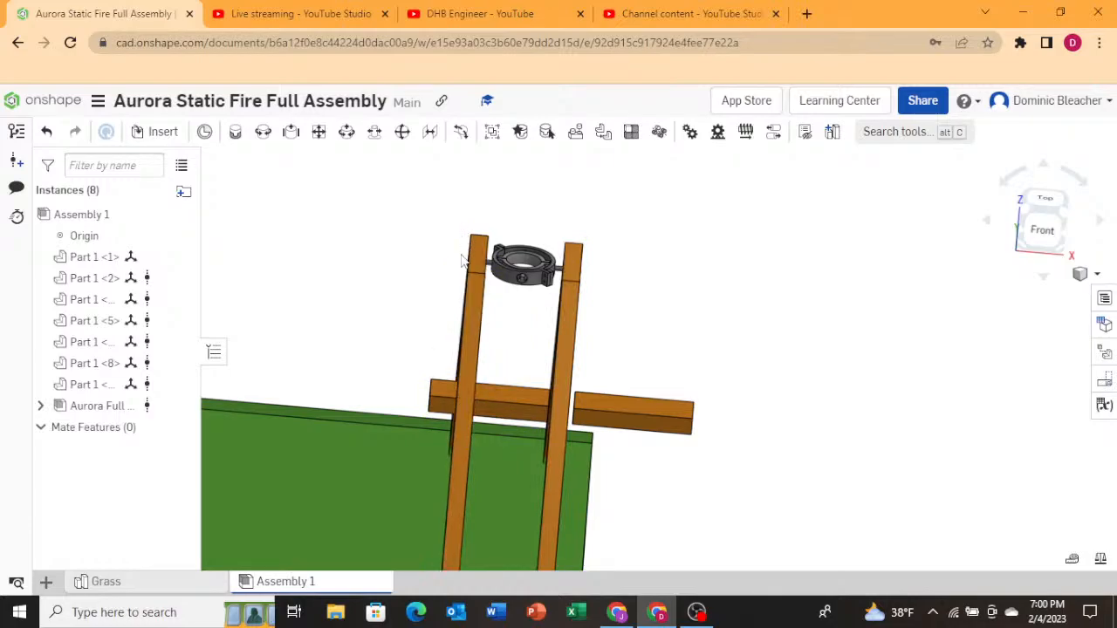
pyautogui.scroll(5, 516, 294)
pyautogui.scroll(-5, 504, 317)
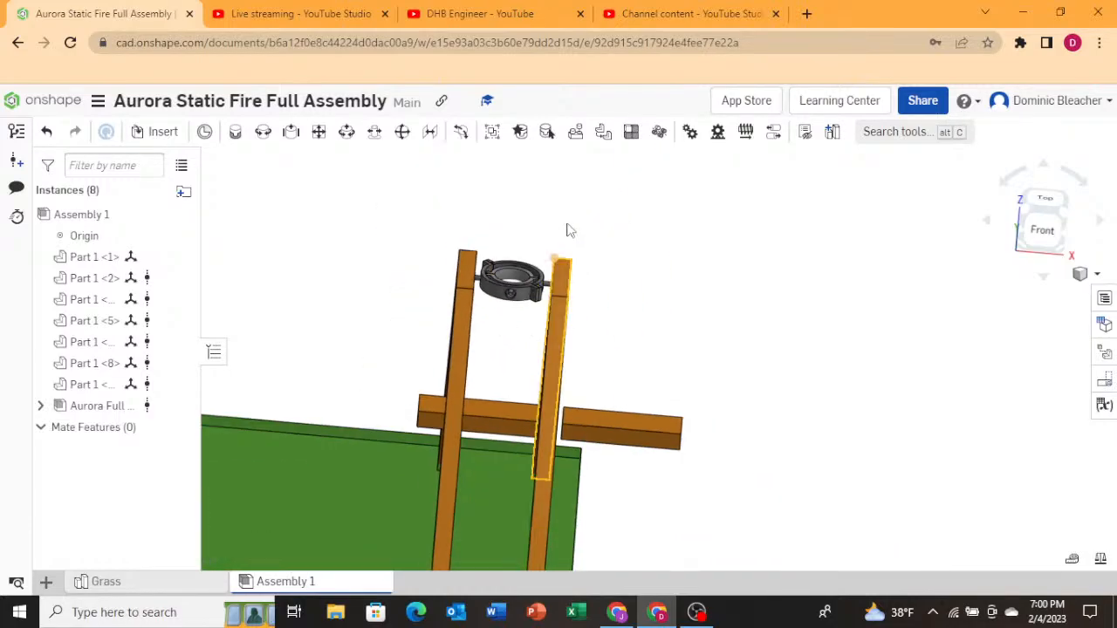
pyautogui.scroll(6, 560, 277)
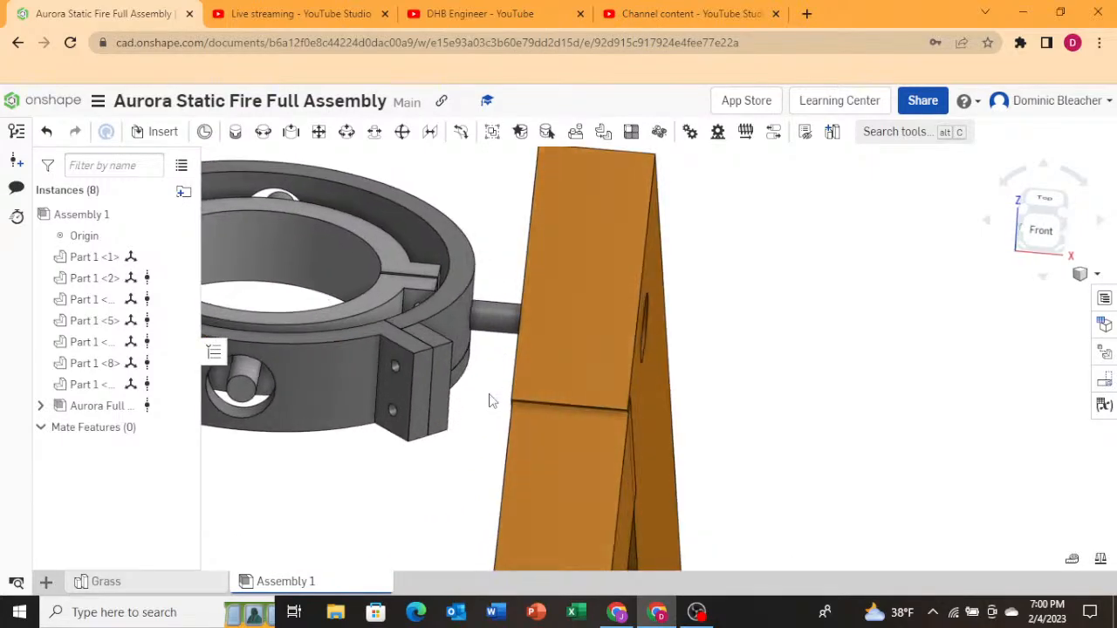
pyautogui.moveTo(489, 395); pyautogui.dragTo(485, 397, button='right')
# Select the gimbal assembly and inspect its seating between the beams from several zoomed and orbited angles.
pyautogui.click(496, 313)
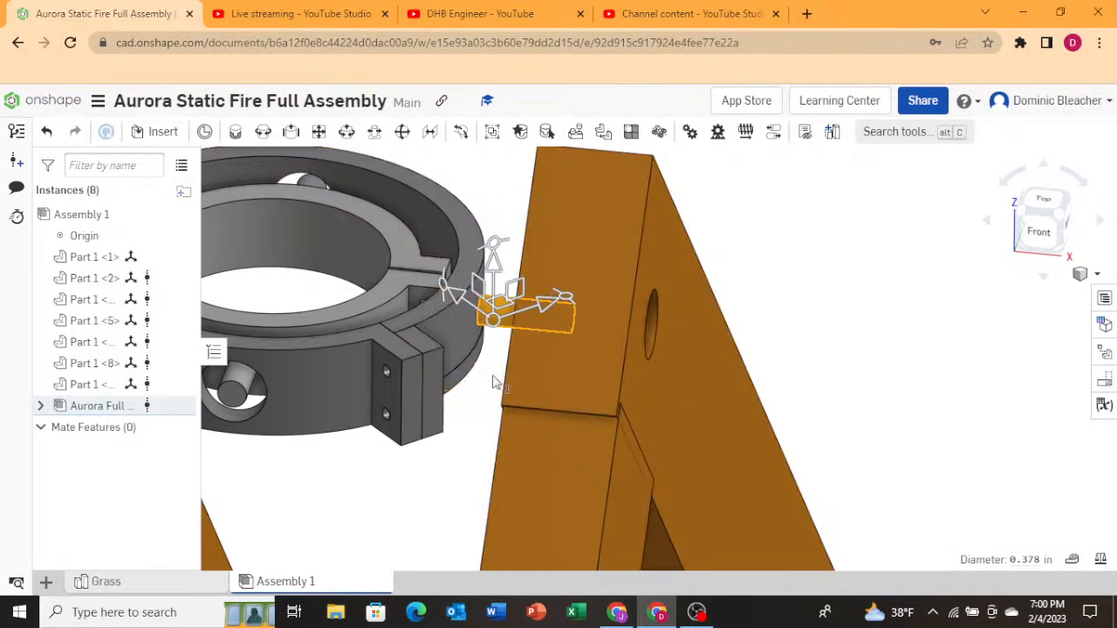
pyautogui.scroll(-6, 502, 377)
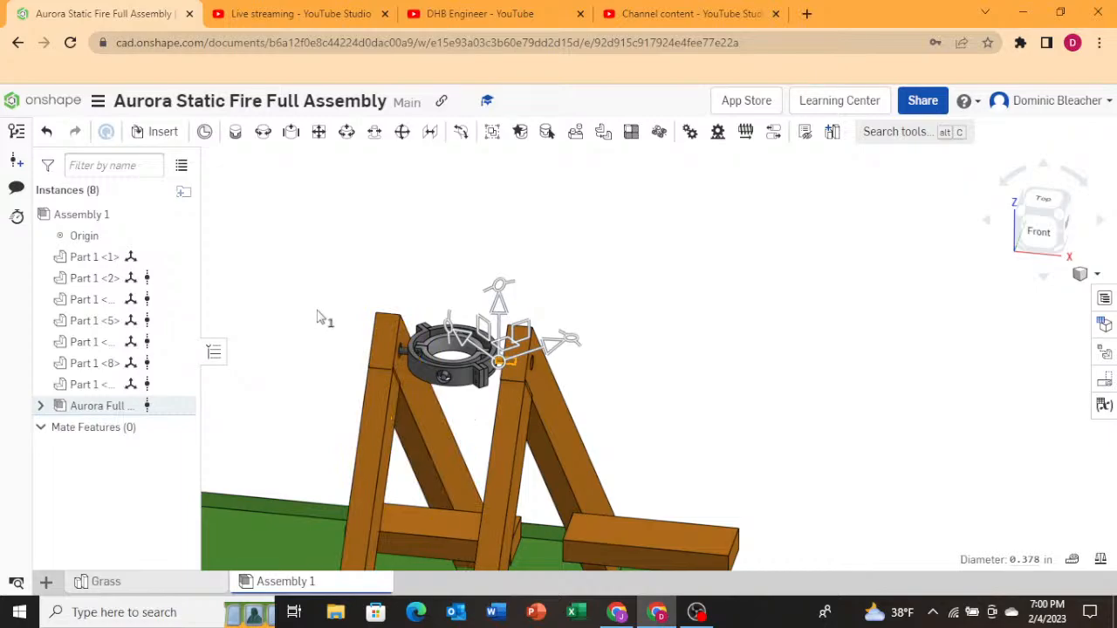
pyautogui.scroll(10, 389, 343)
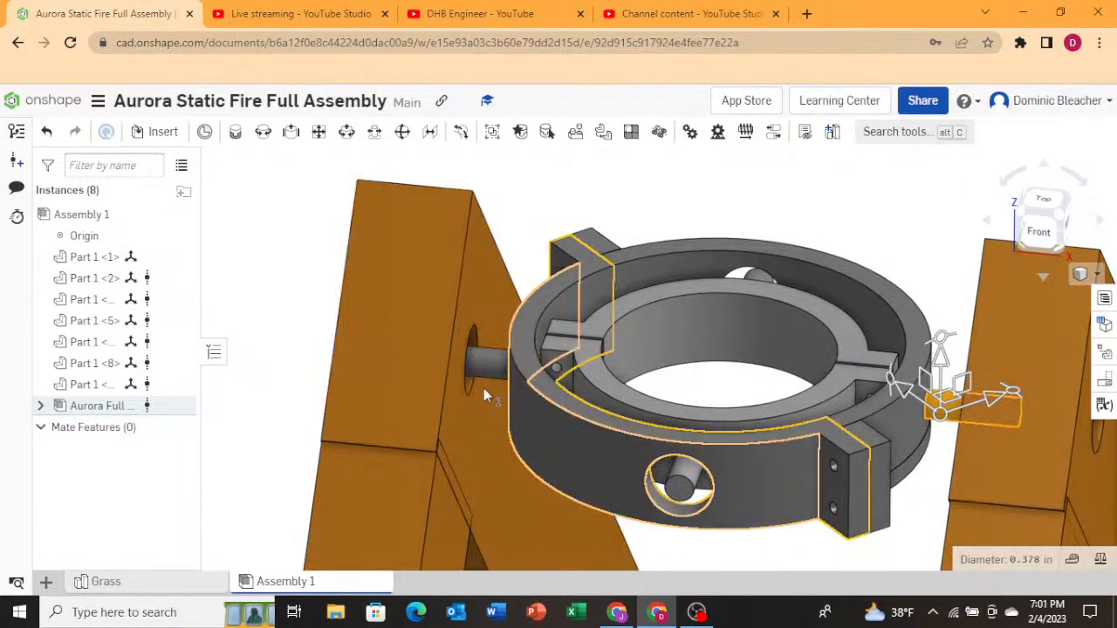
pyautogui.scroll(-3, 281, 343)
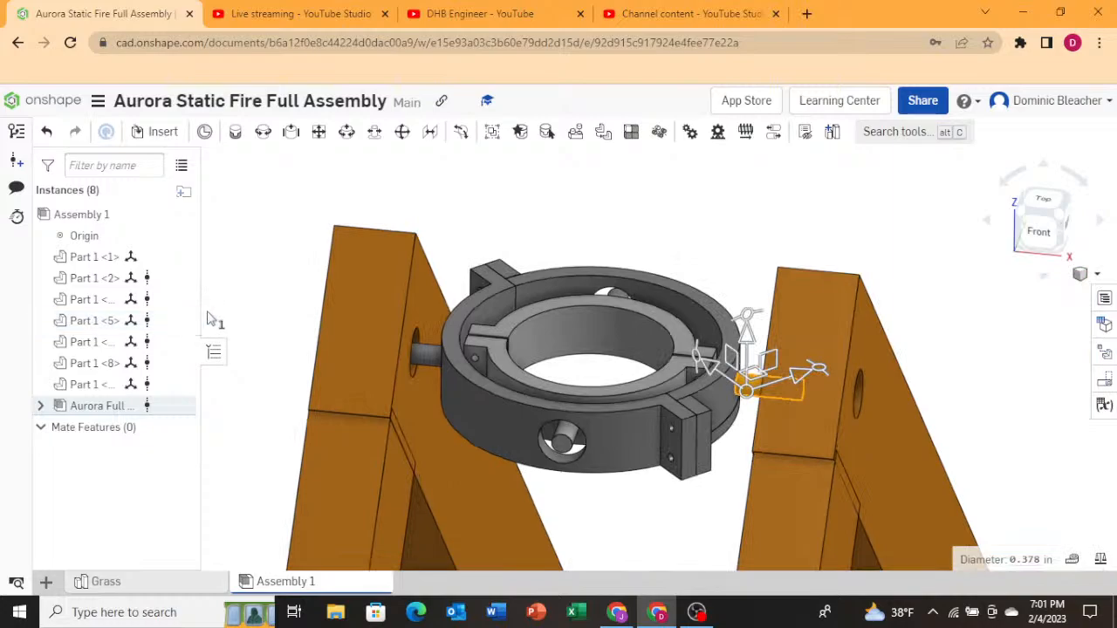
pyautogui.scroll(-3, 231, 314)
pyautogui.scroll(-5, 231, 316)
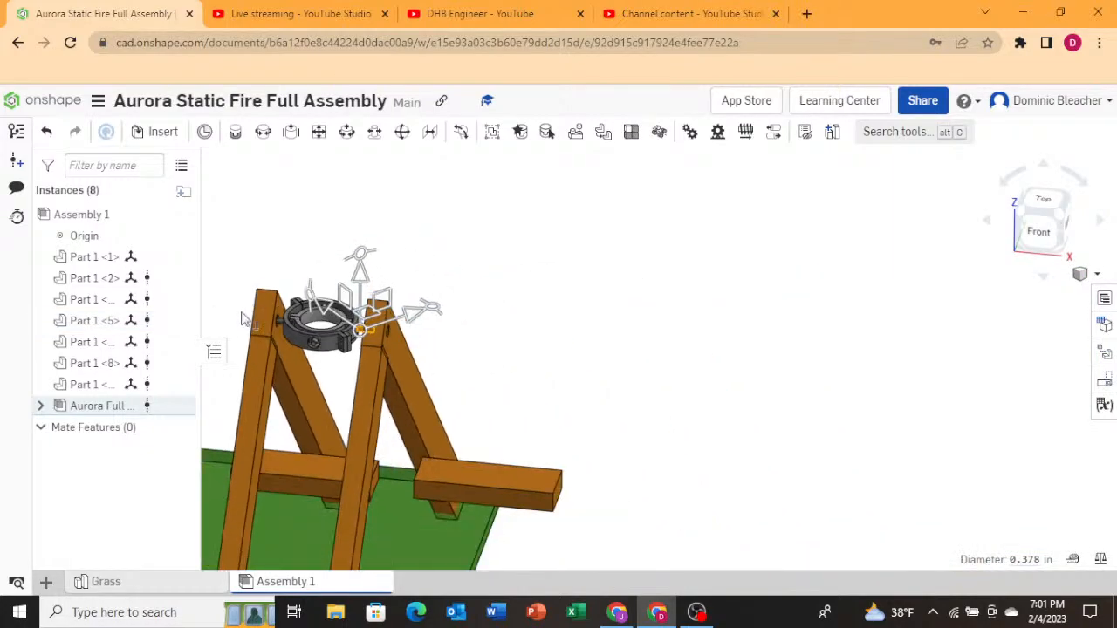
pyautogui.scroll(-3, 581, 347)
pyautogui.scroll(6, 430, 321)
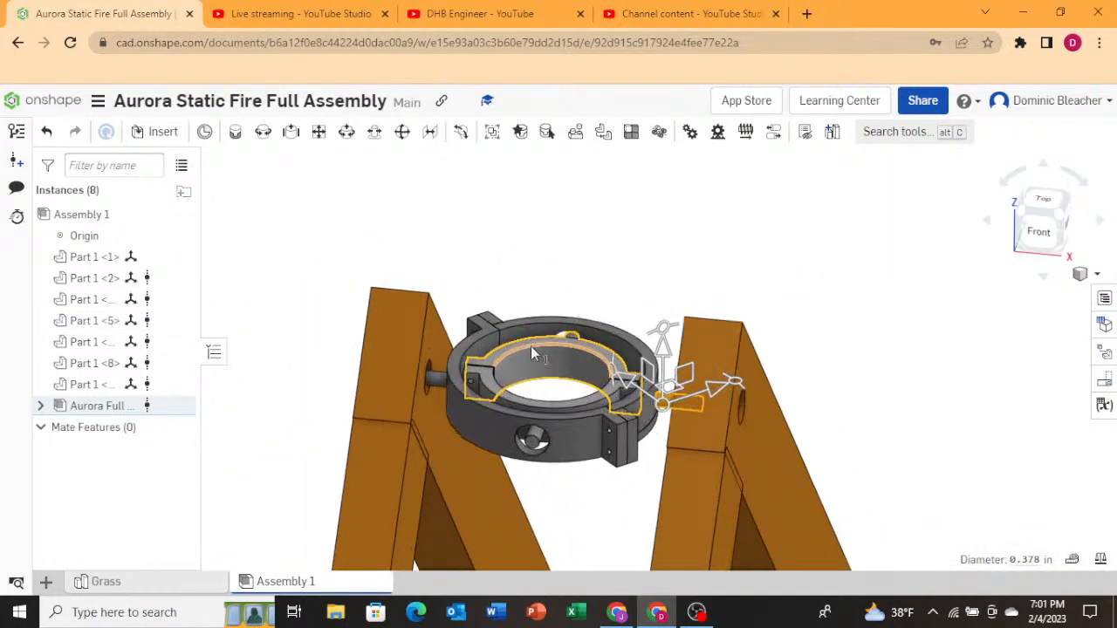
pyautogui.moveTo(402, 281); pyautogui.dragTo(414, 307, button='right')
pyautogui.moveTo(556, 375); pyautogui.dragTo(583, 388, button='right')
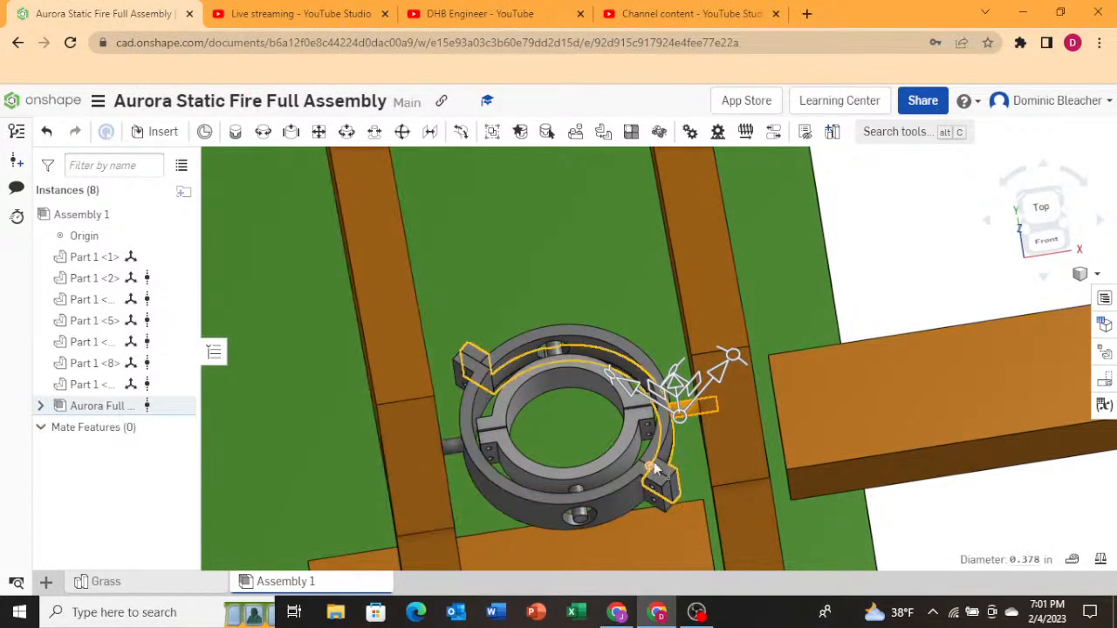
pyautogui.rightClick(686, 417)
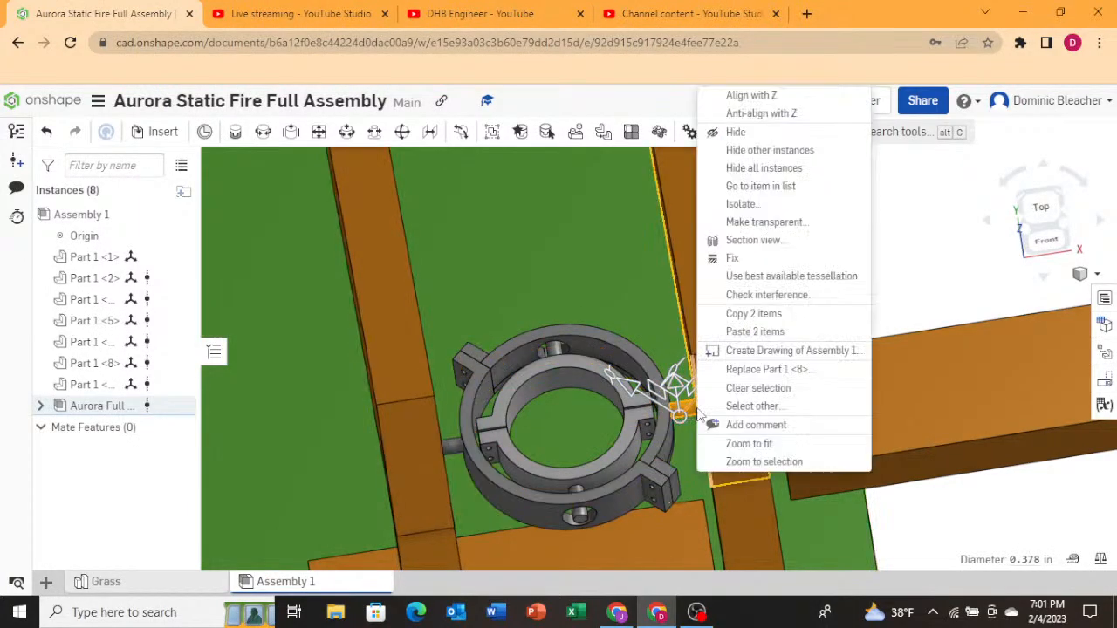
pyautogui.click(841, 347)
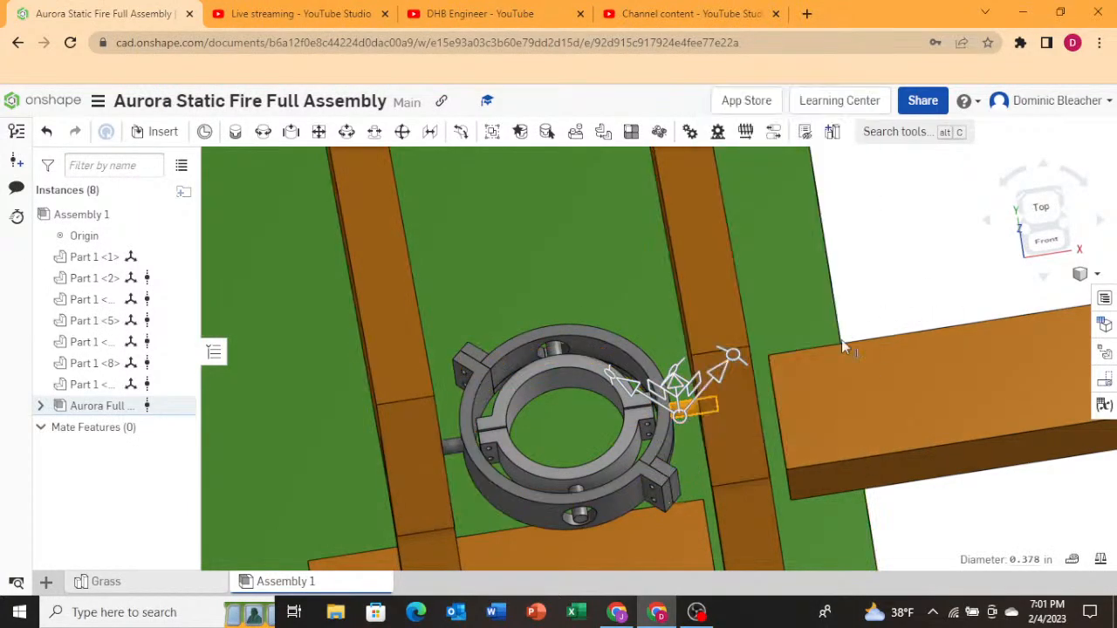
pyautogui.rightClick(695, 410)
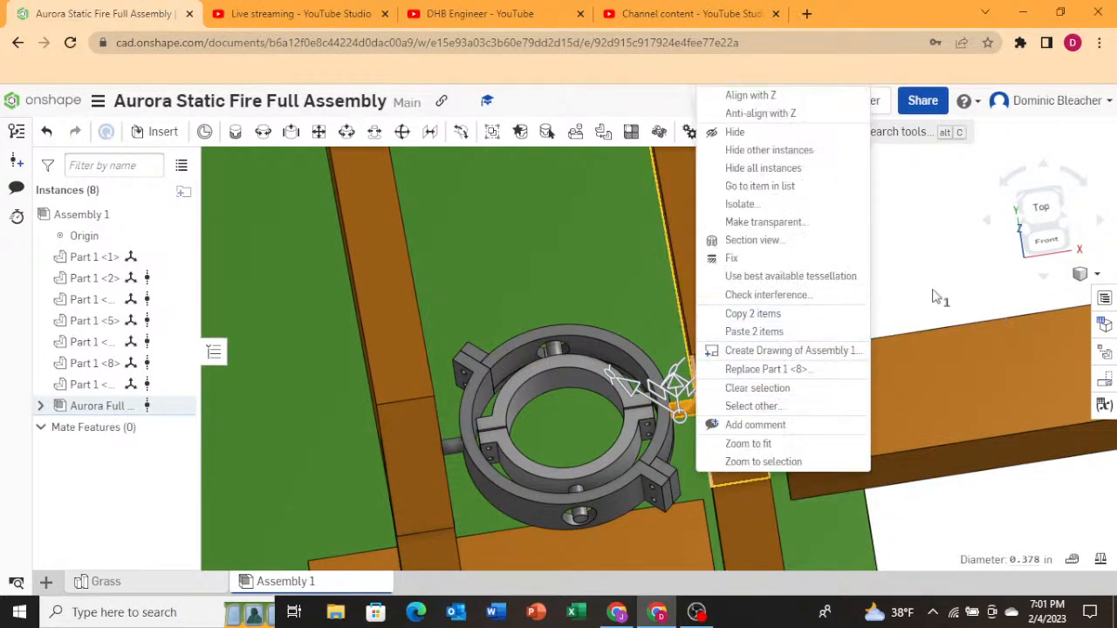
pyautogui.click(894, 289)
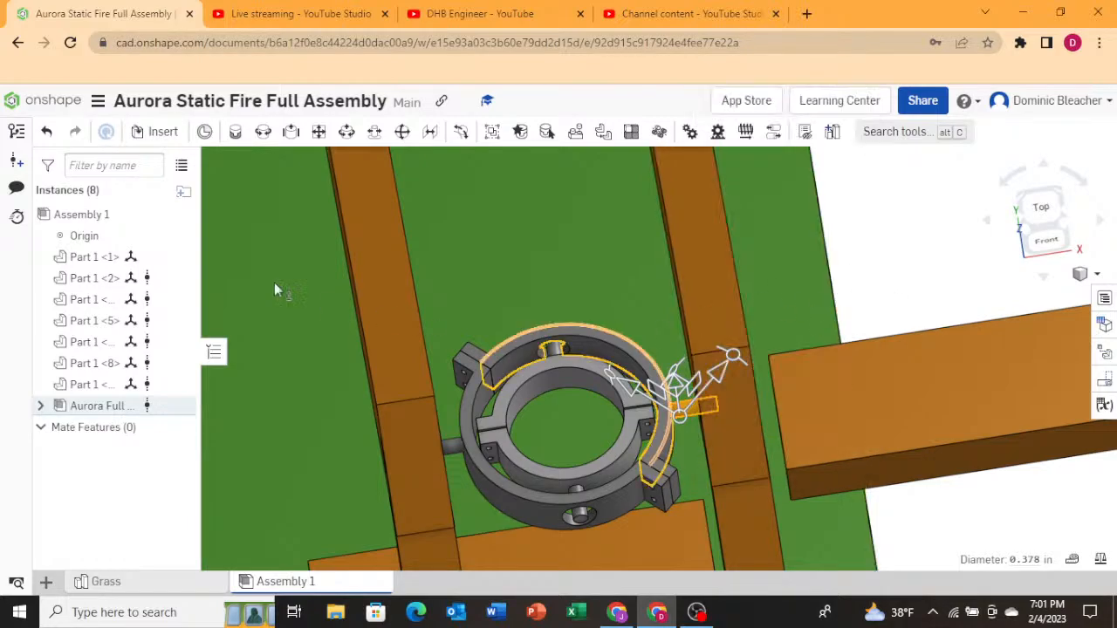
# Open the Aurora Static Fire Gimble document from the documents list.
pyautogui.click(55, 104)
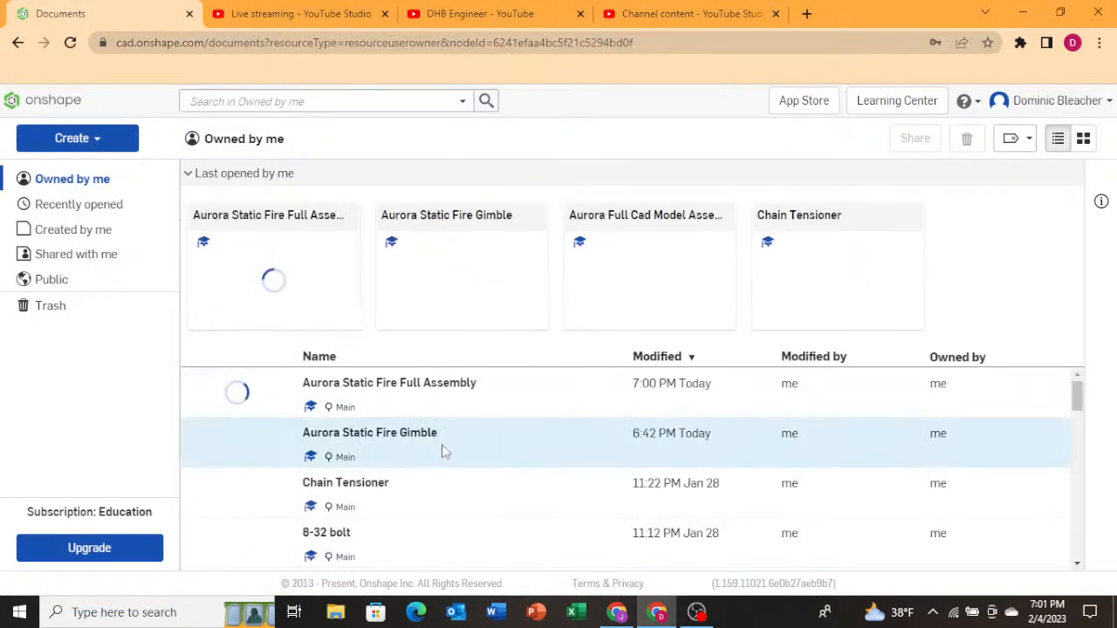
pyautogui.click(358, 444)
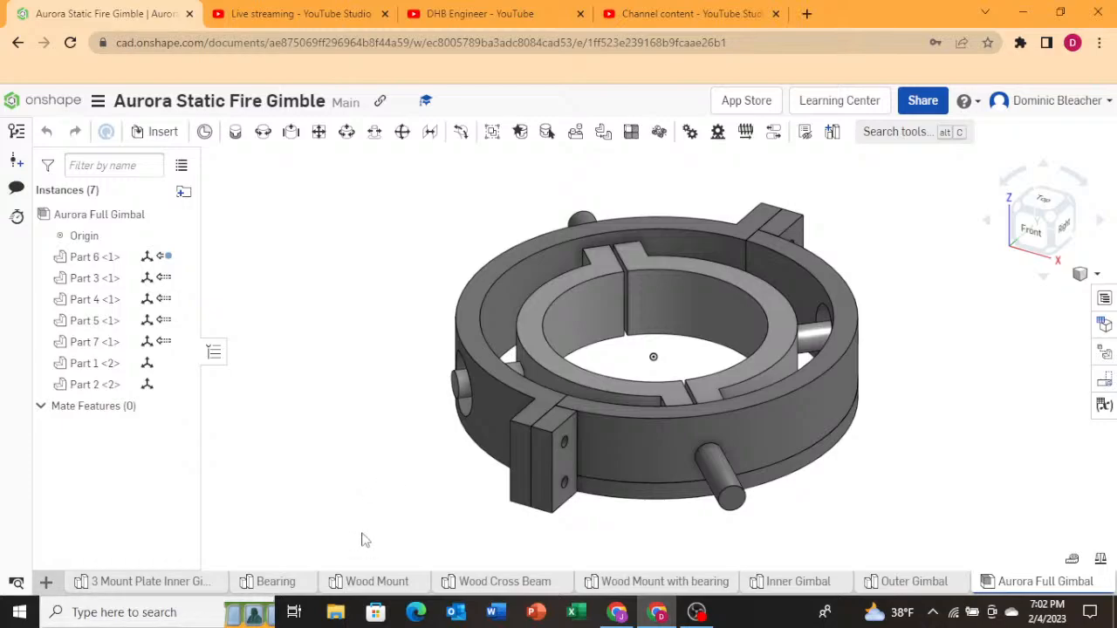
# Open the gimbal's pin part (Part 3) for editing in Context 1 of the Aurora Full Gimbal assembly.
pyautogui.moveTo(361, 486); pyautogui.dragTo(441, 503, button='right')
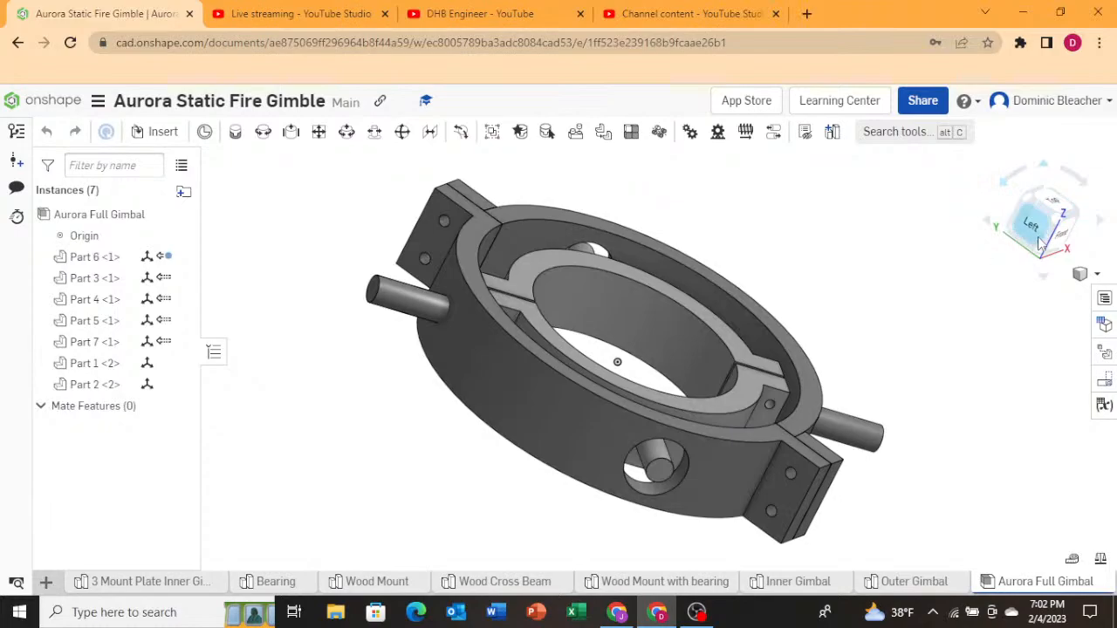
pyautogui.click(403, 306)
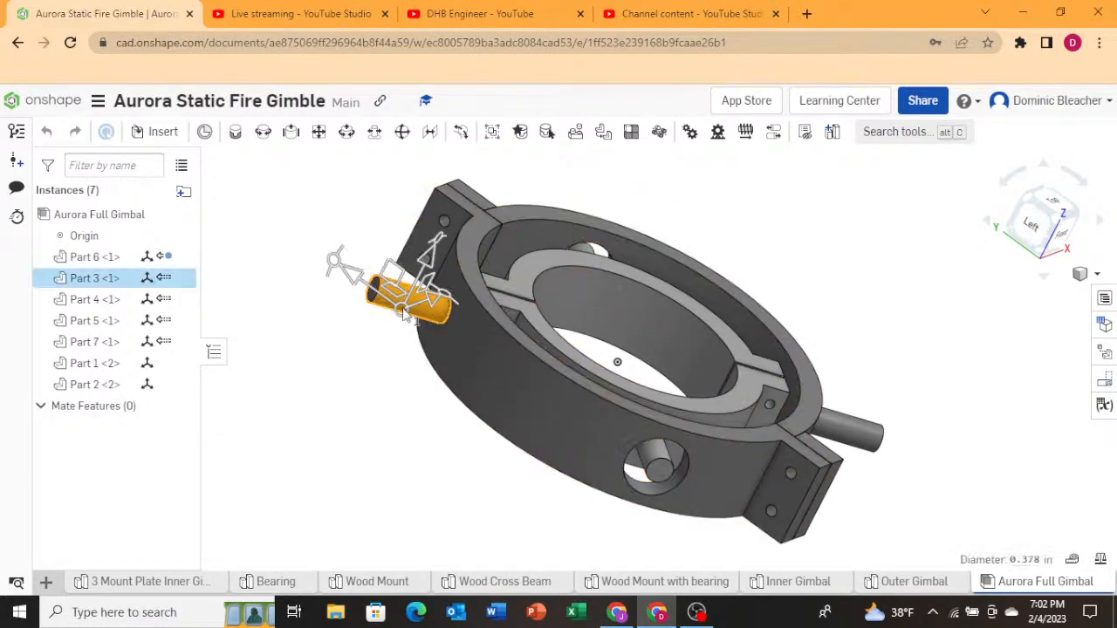
pyautogui.rightClick(405, 310)
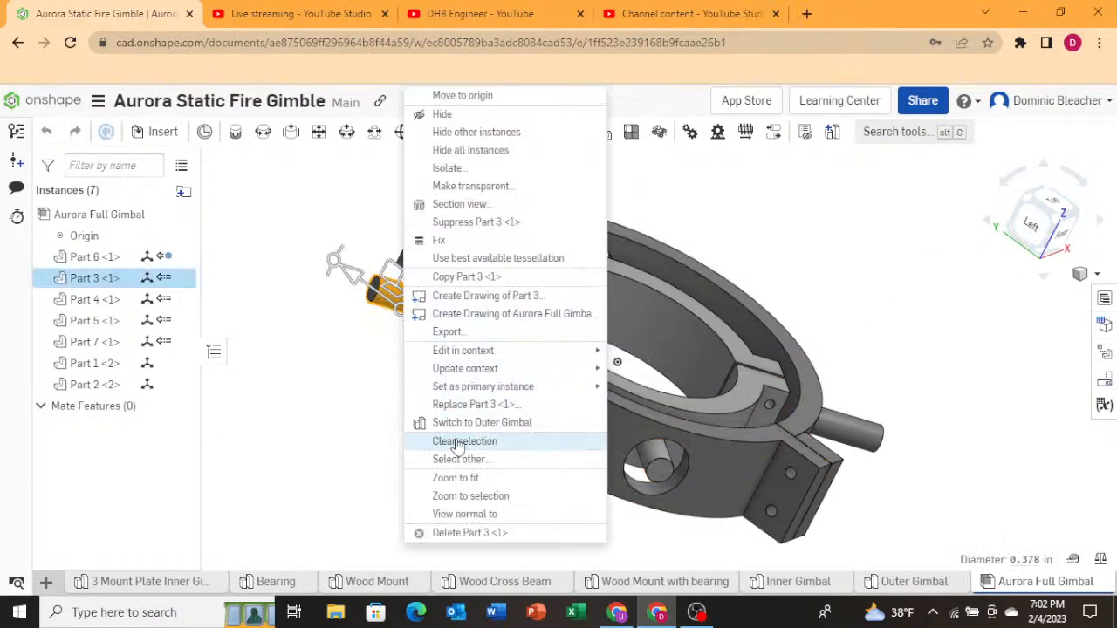
pyautogui.moveTo(484, 358)
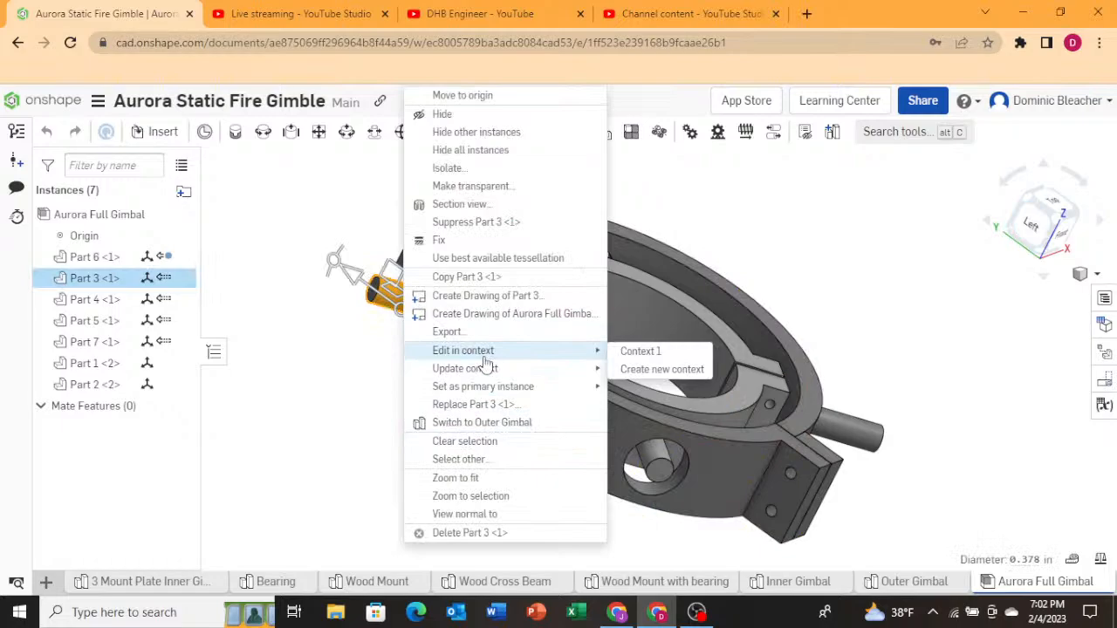
pyautogui.click(629, 352)
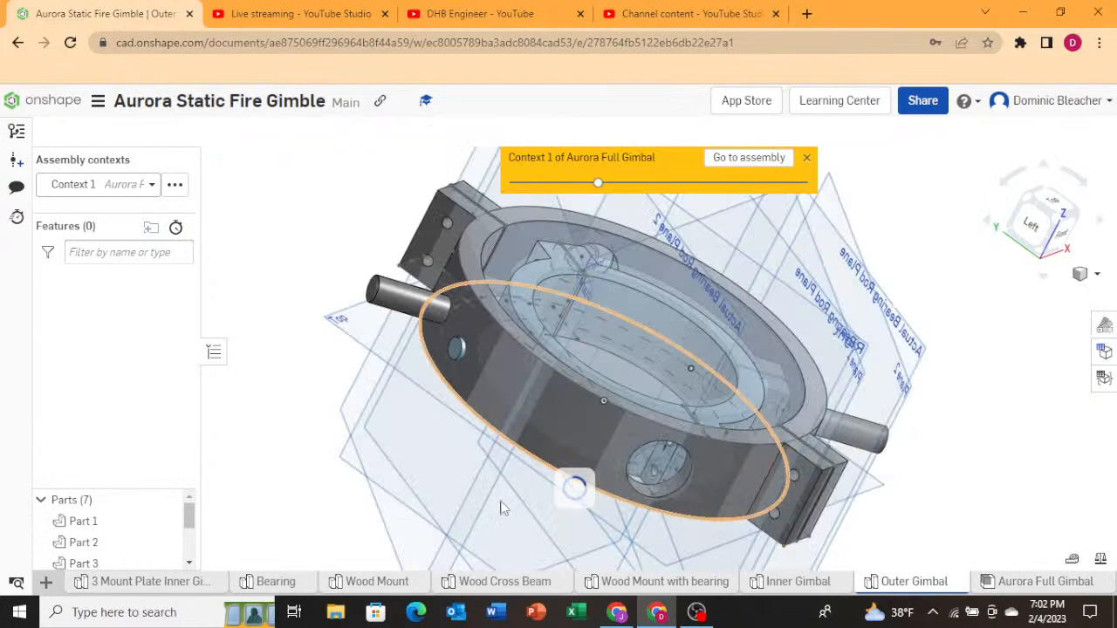
# Edit the pin's Extrude 7 feature and set its second end position depth to 10.22 in.
pyautogui.scroll(-3, 350, 470)
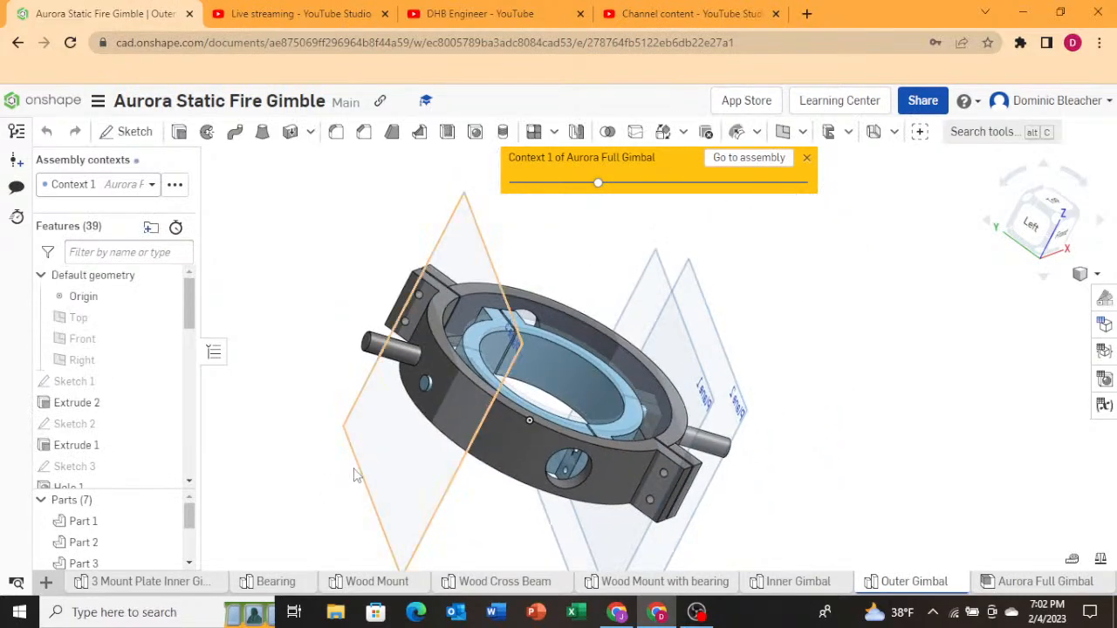
pyautogui.moveTo(322, 471); pyautogui.dragTo(284, 482, button='right')
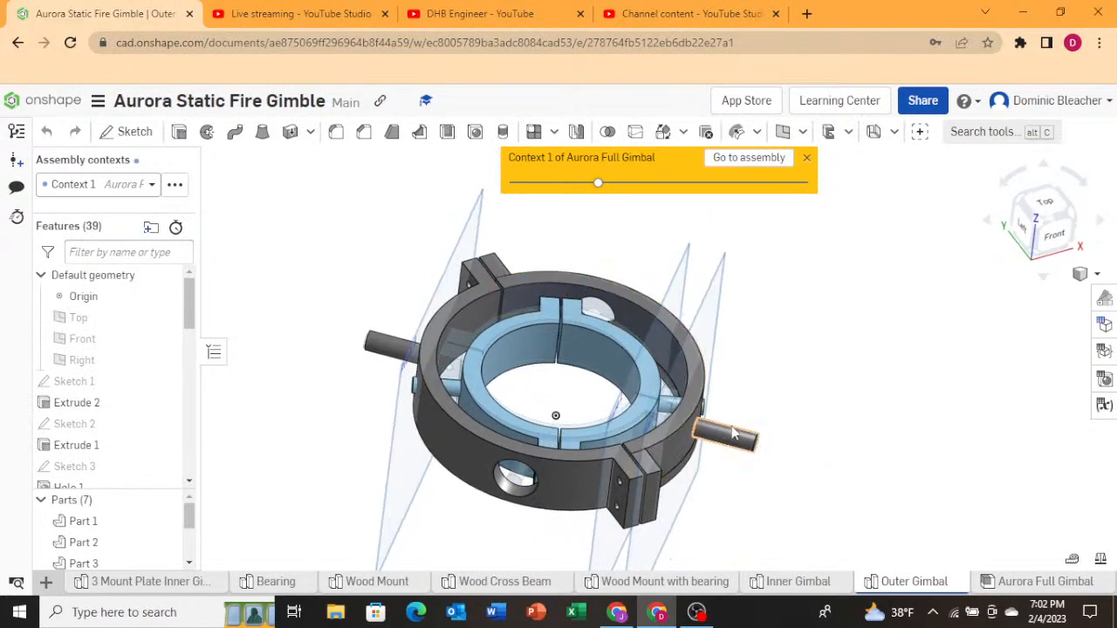
pyautogui.moveTo(732, 434)
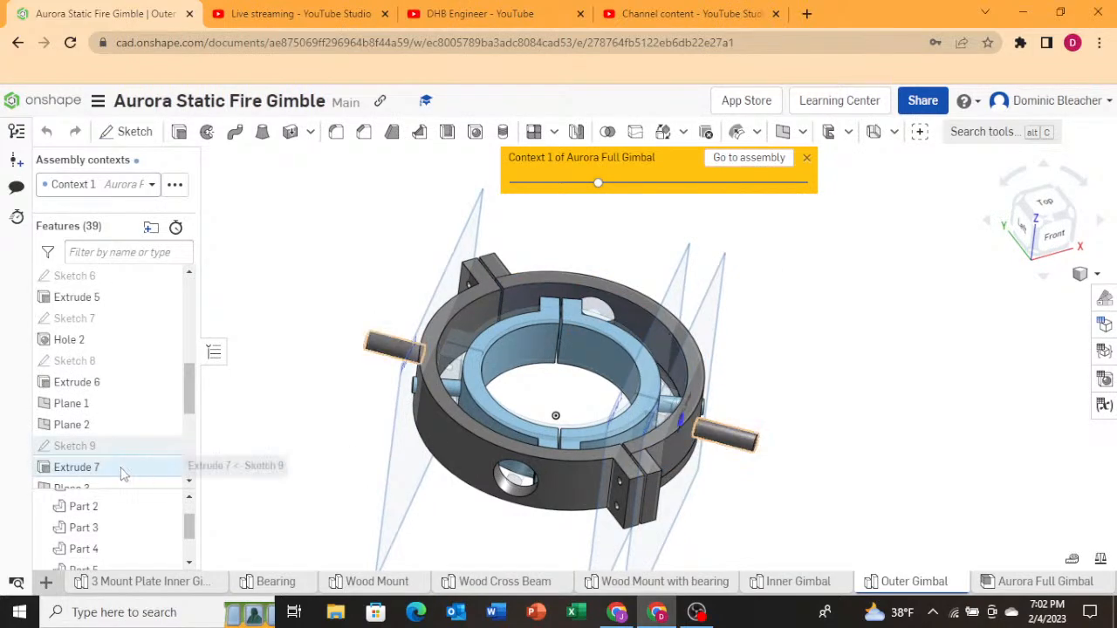
pyautogui.doubleClick(122, 470)
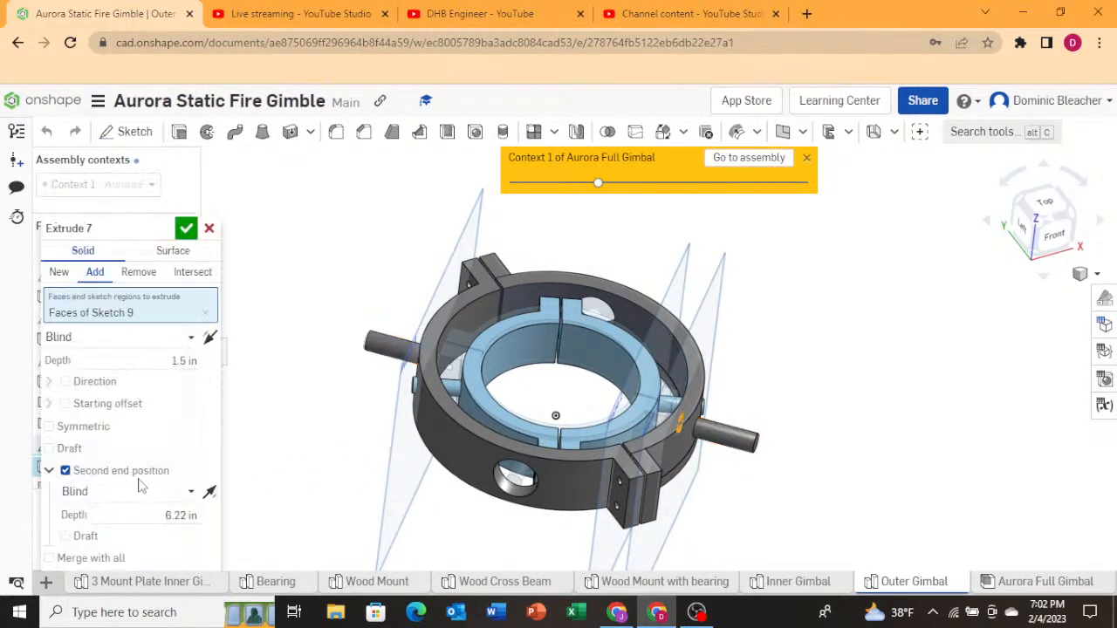
pyautogui.click(185, 516)
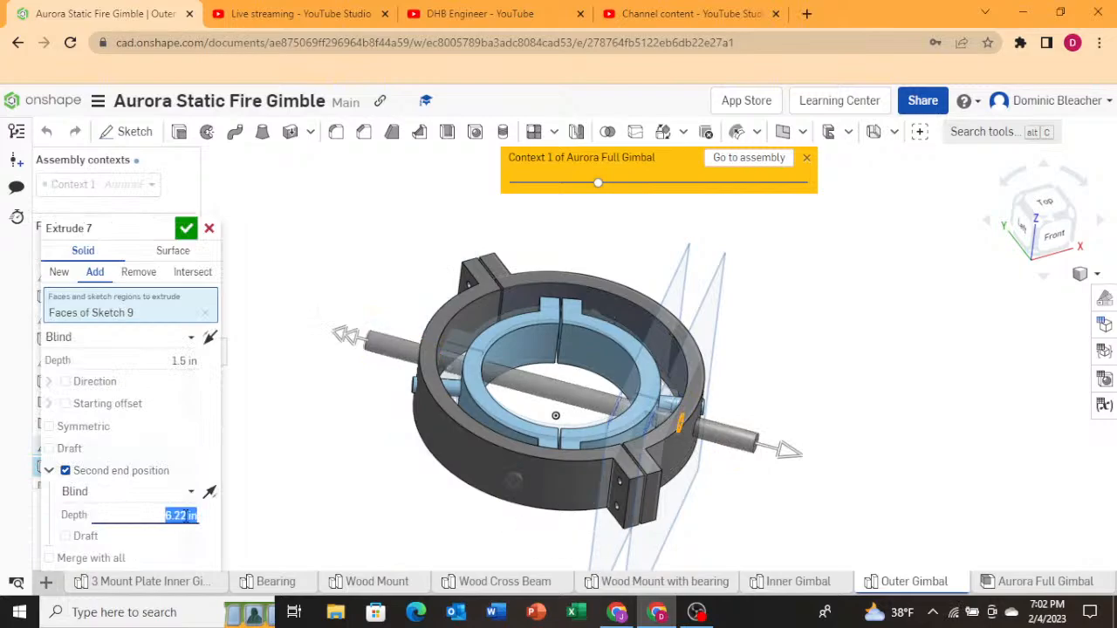
pyautogui.click(186, 515)
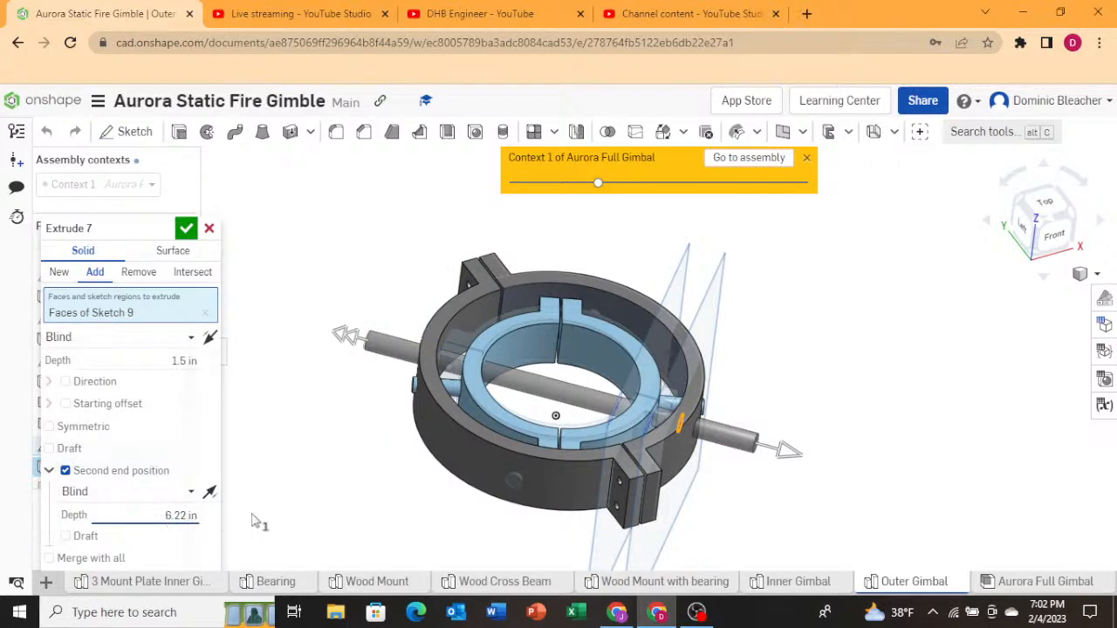
pyautogui.write('10')
pyautogui.press('Return')
# Set the Extrude 7 second end depth to 8.22 in.
pyautogui.scroll(-3, 327, 488)
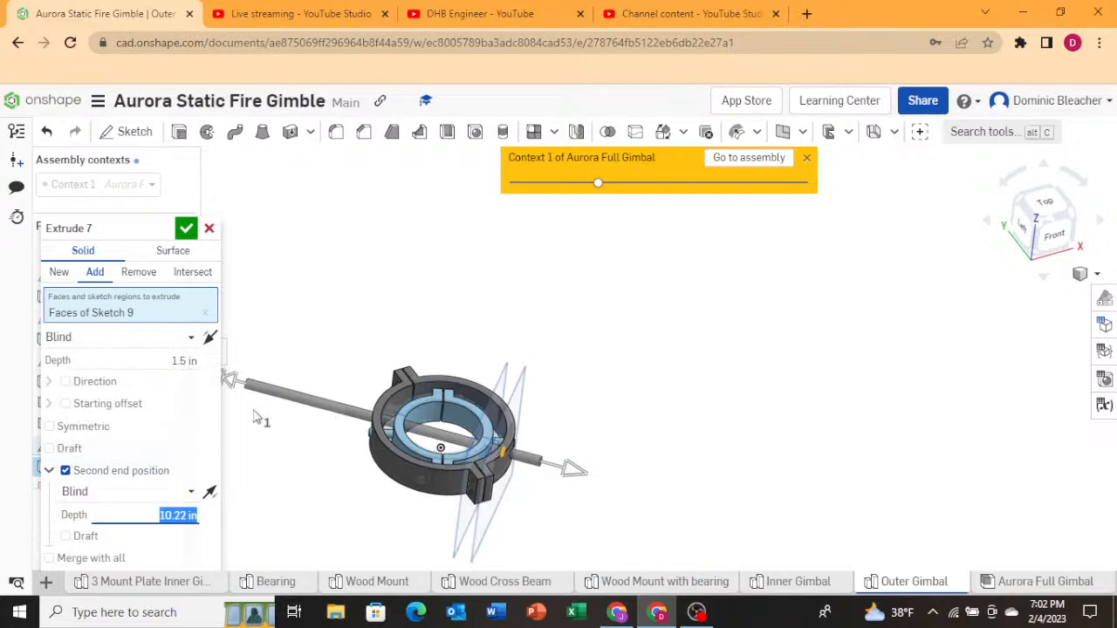
pyautogui.click(173, 515)
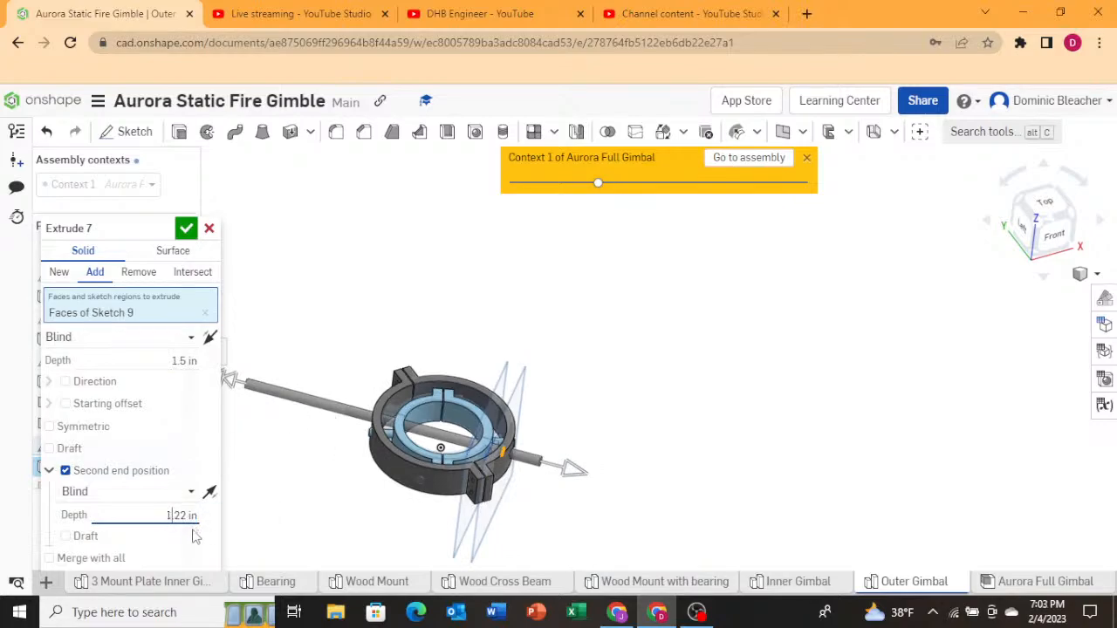
pyautogui.write('8')
pyautogui.press('Return')
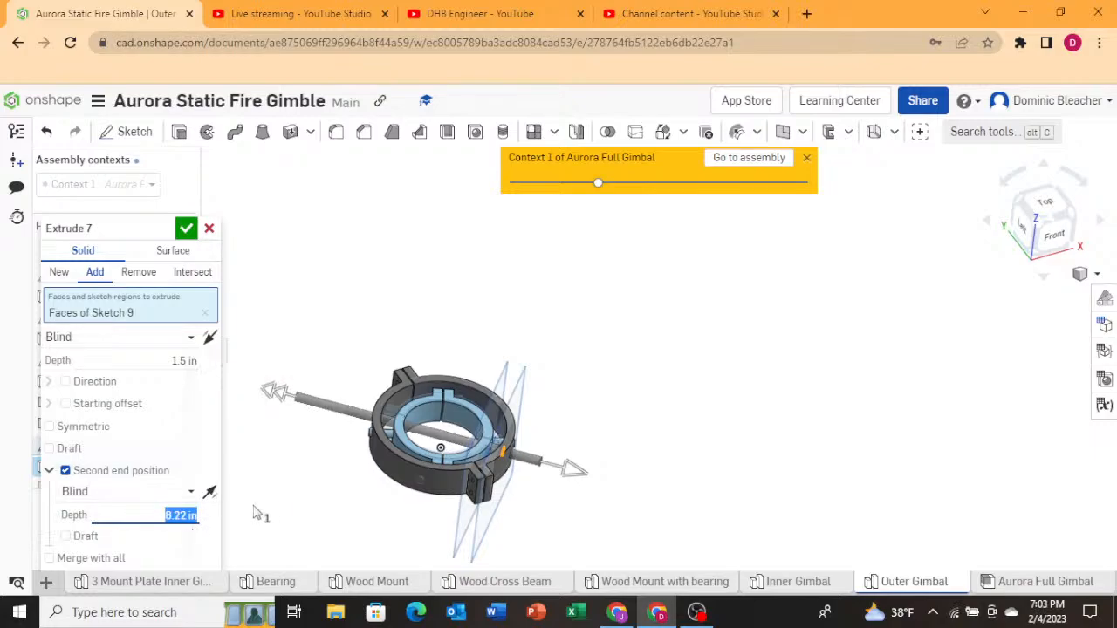
# Set the Extrude 7 first direction depth to 3.5 in.
pyautogui.click(177, 363)
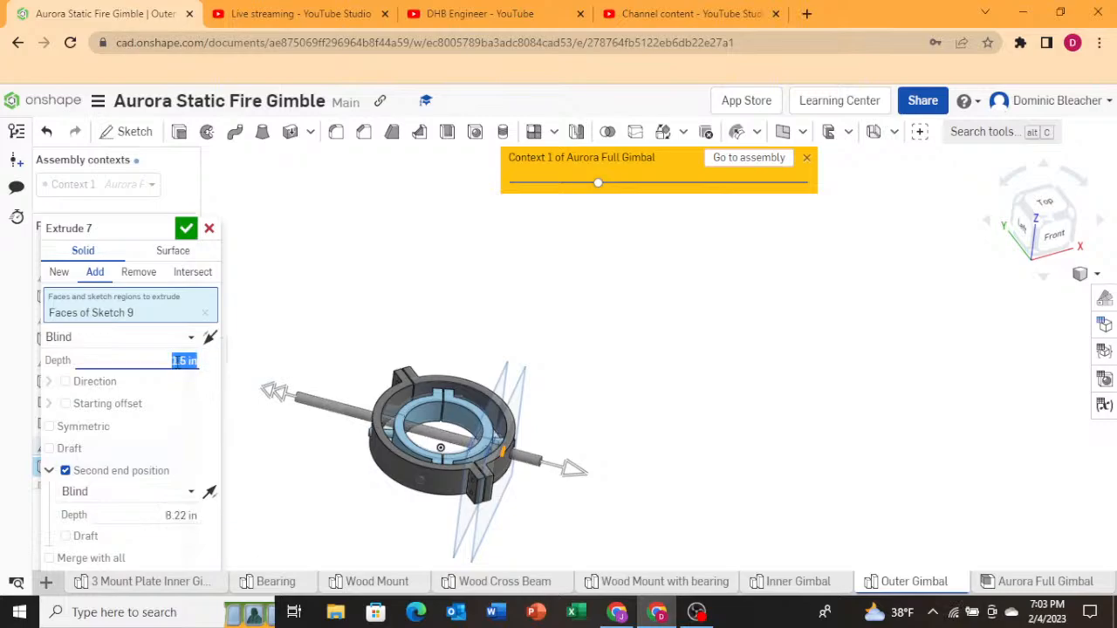
pyautogui.click(178, 361)
pyautogui.press('Return')
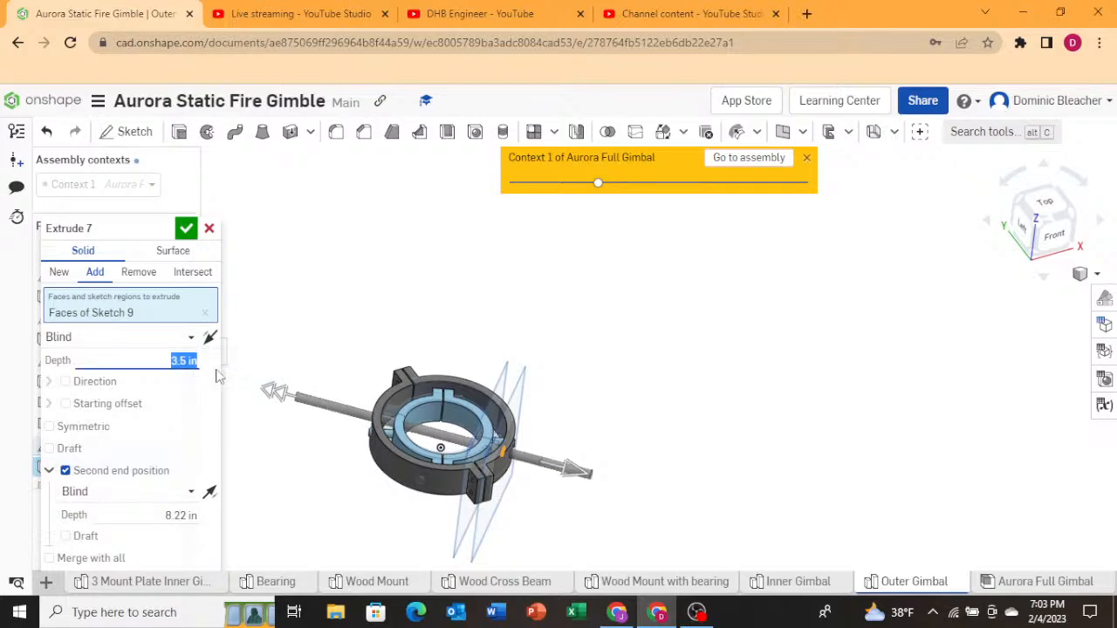
# Set the Extrude 7 second end depth back to 10.22 in.
pyautogui.scroll(-1, 329, 350)
pyautogui.moveTo(454, 320); pyautogui.dragTo(455, 359, button='right')
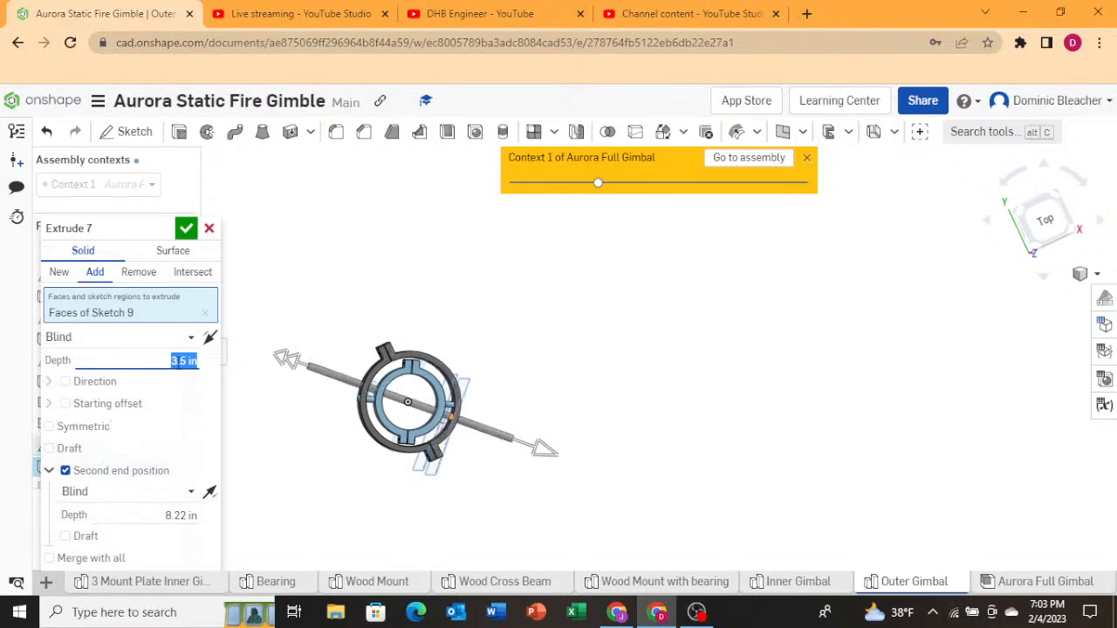
pyautogui.click(198, 518)
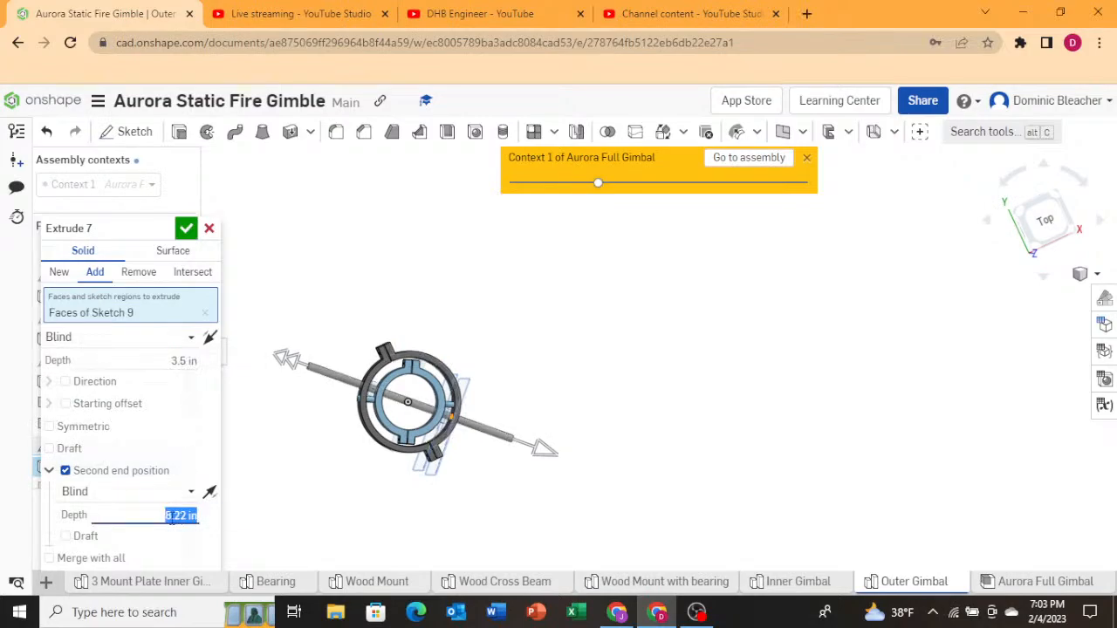
pyautogui.click(172, 516)
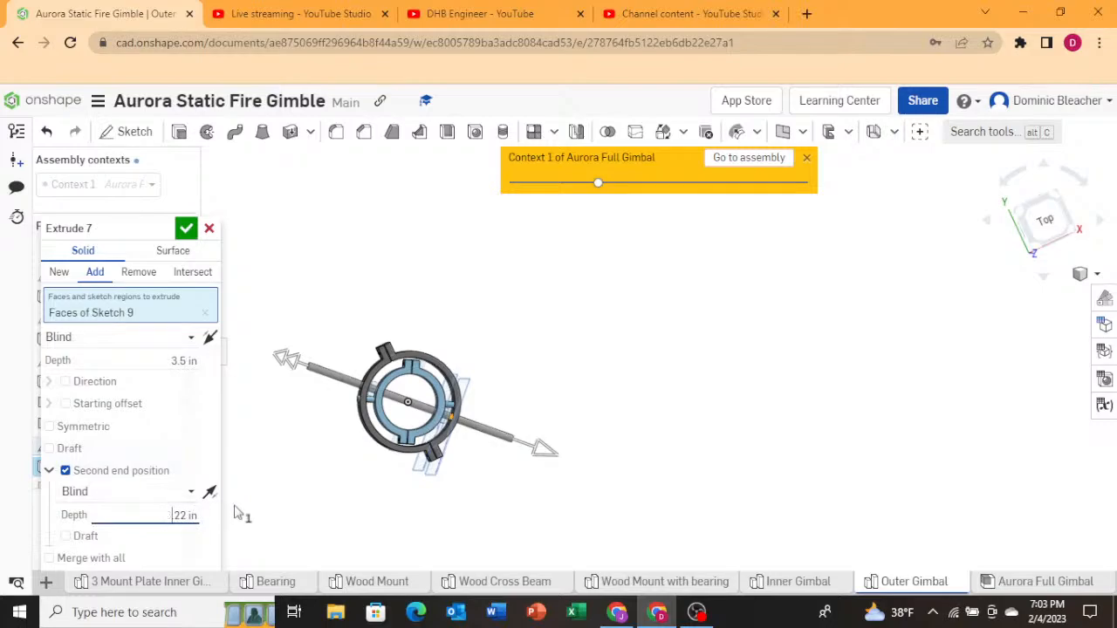
# Set the Extrude 7 first direction depth to 5.5 in and confirm the extrude.
pyautogui.click(175, 360)
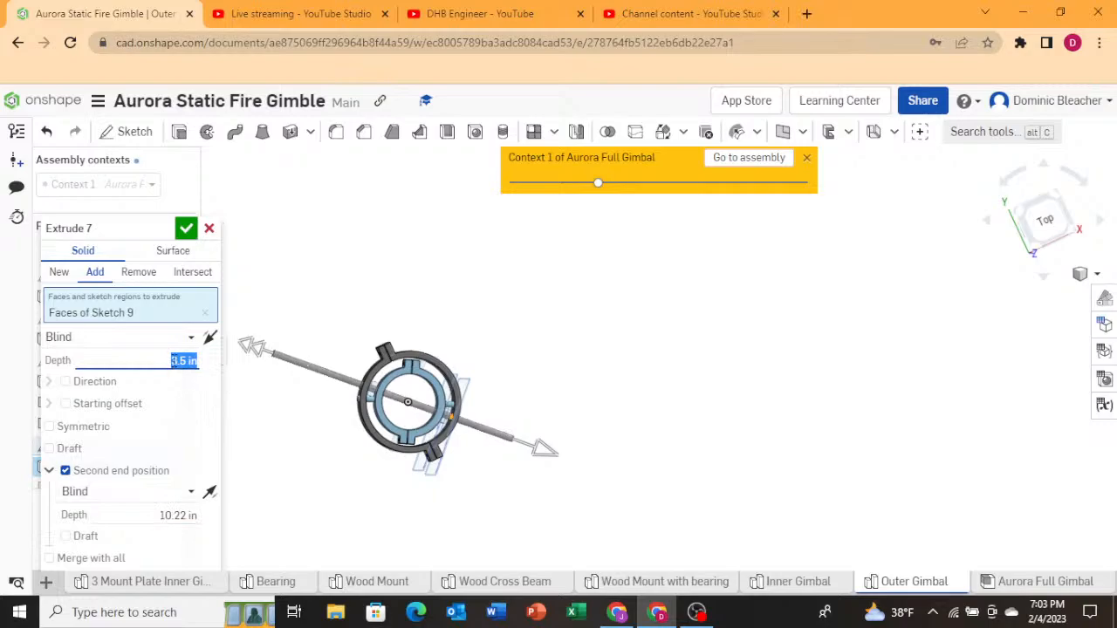
pyautogui.doubleClick(181, 361)
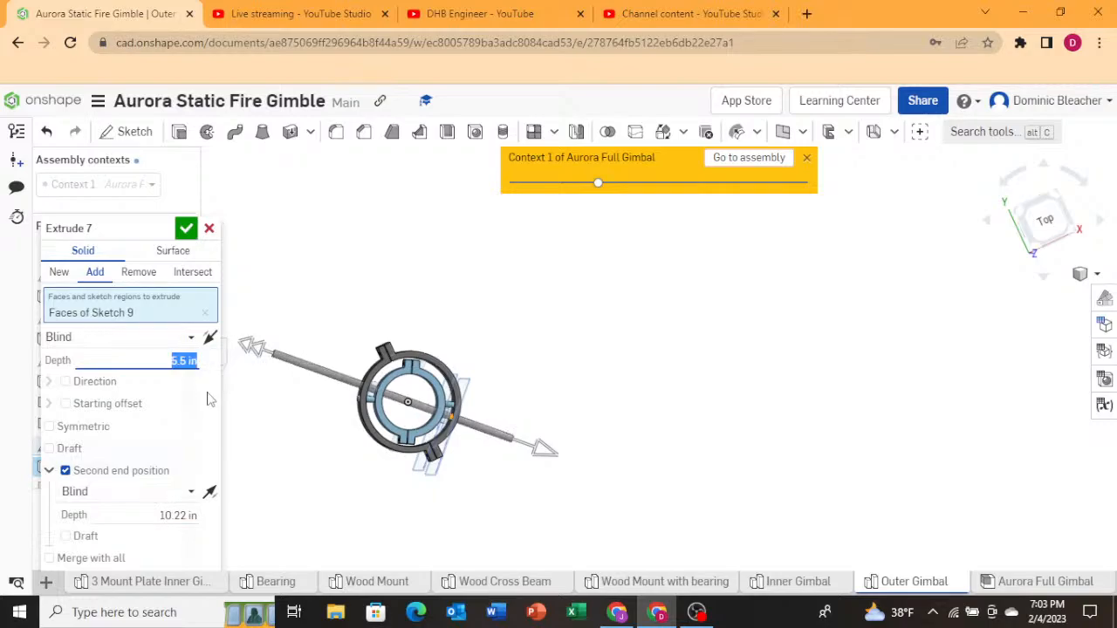
pyautogui.click(187, 235)
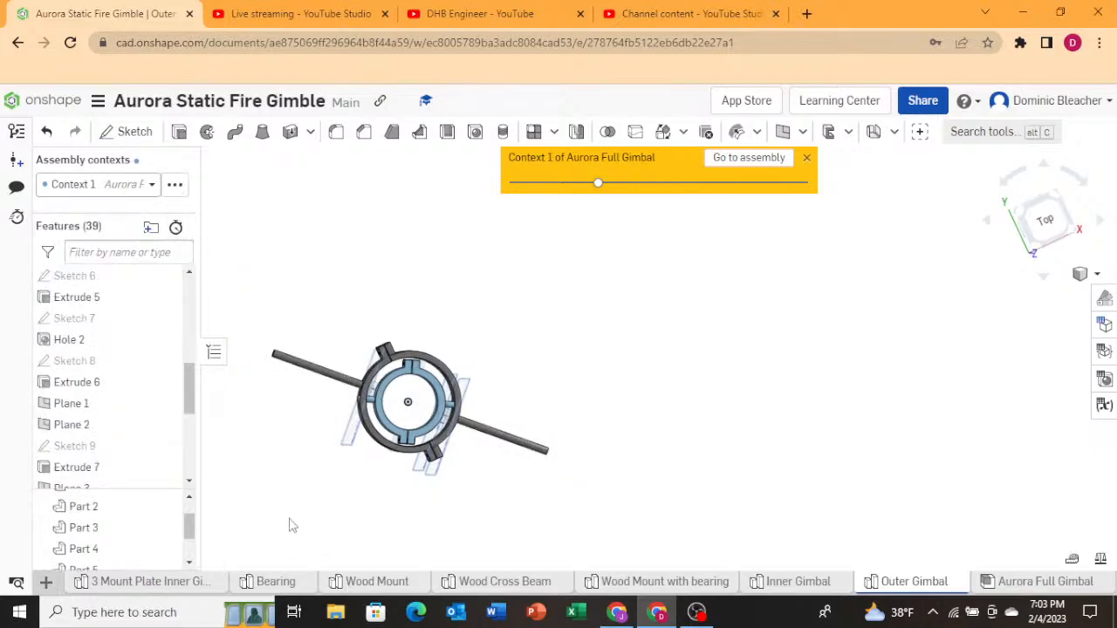
# Switch to the Aurora Full Gimbal assembly and create a version named Aurora Static Fire Gimble Mount V4.
pyautogui.moveTo(289, 518); pyautogui.dragTo(302, 499, button='right')
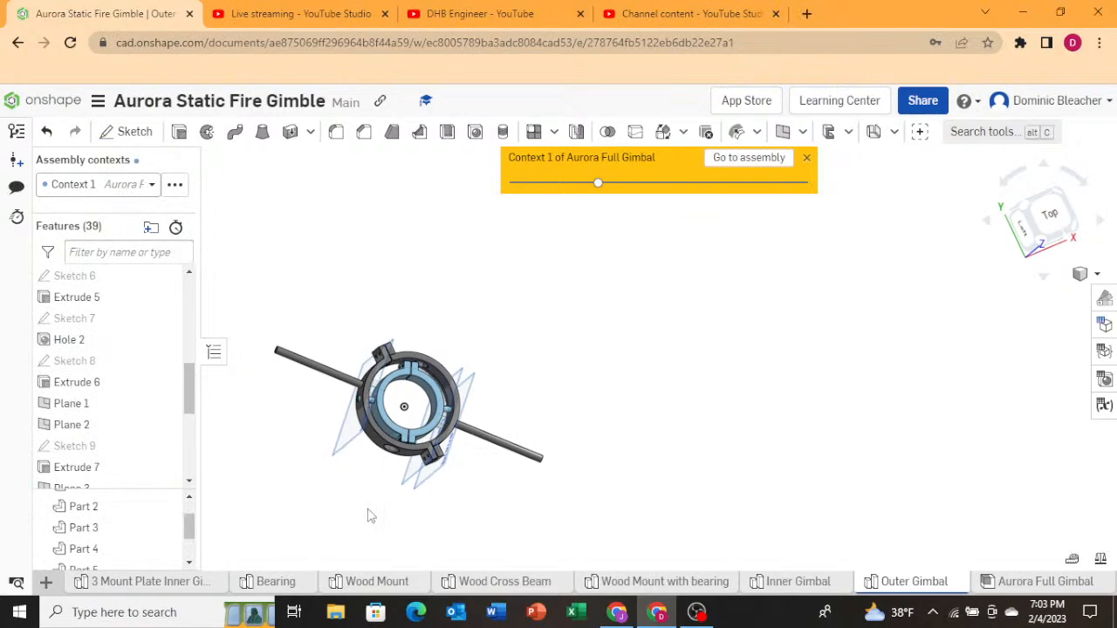
pyautogui.click(1044, 584)
pyautogui.scroll(-3, 534, 516)
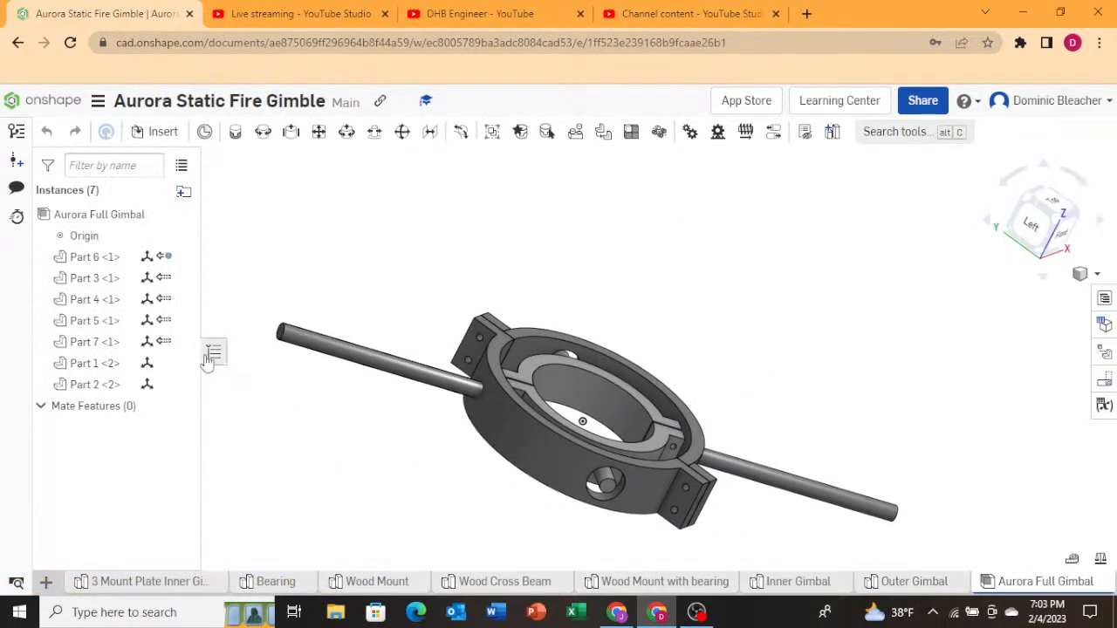
pyautogui.click(16, 162)
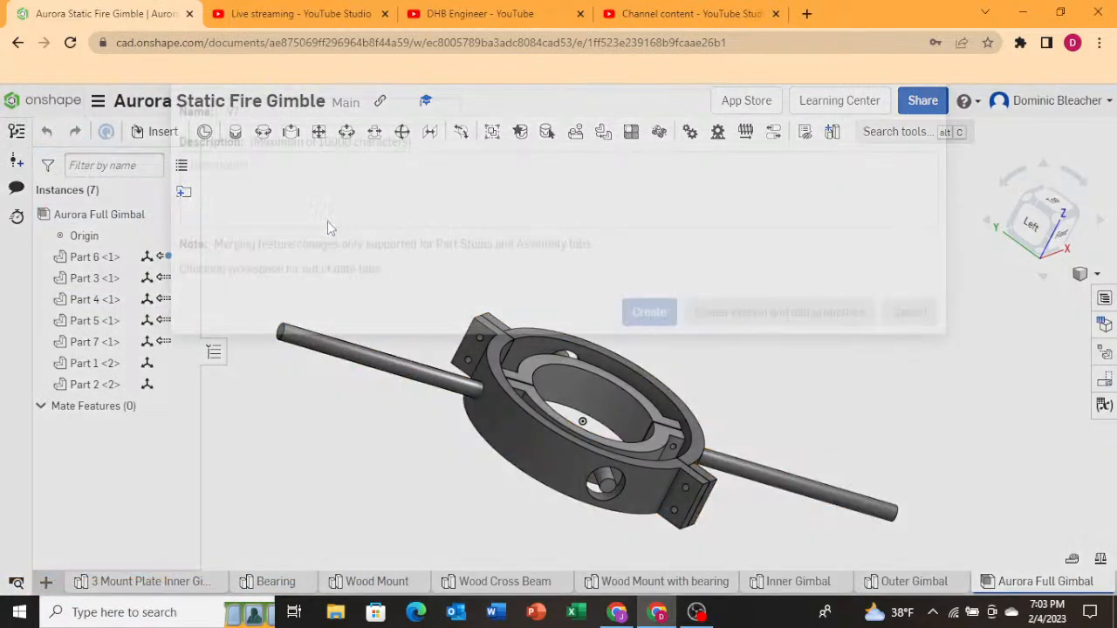
pyautogui.write('Aur')
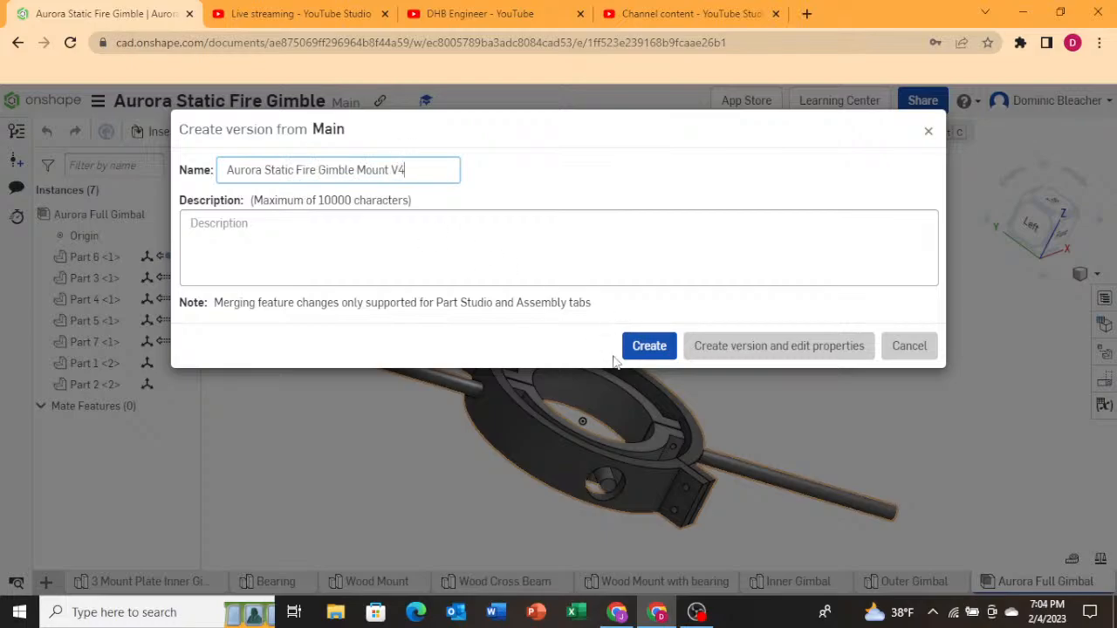
pyautogui.click(655, 342)
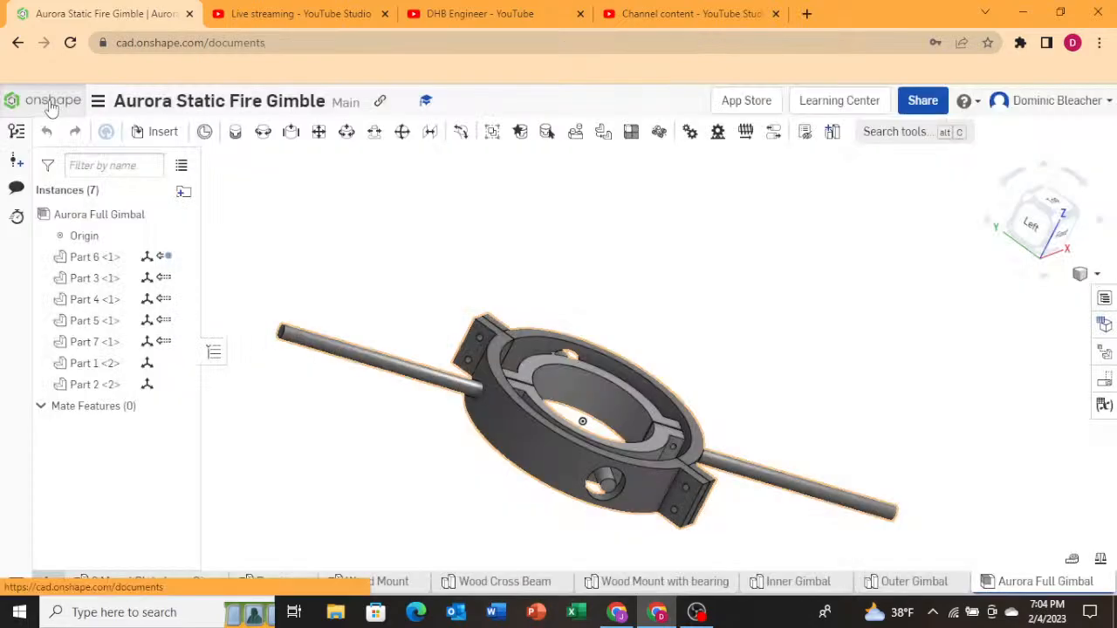
# Return to the documents list and reopen the Aurora Static Fire Full Assembly.
pyautogui.click(46, 101)
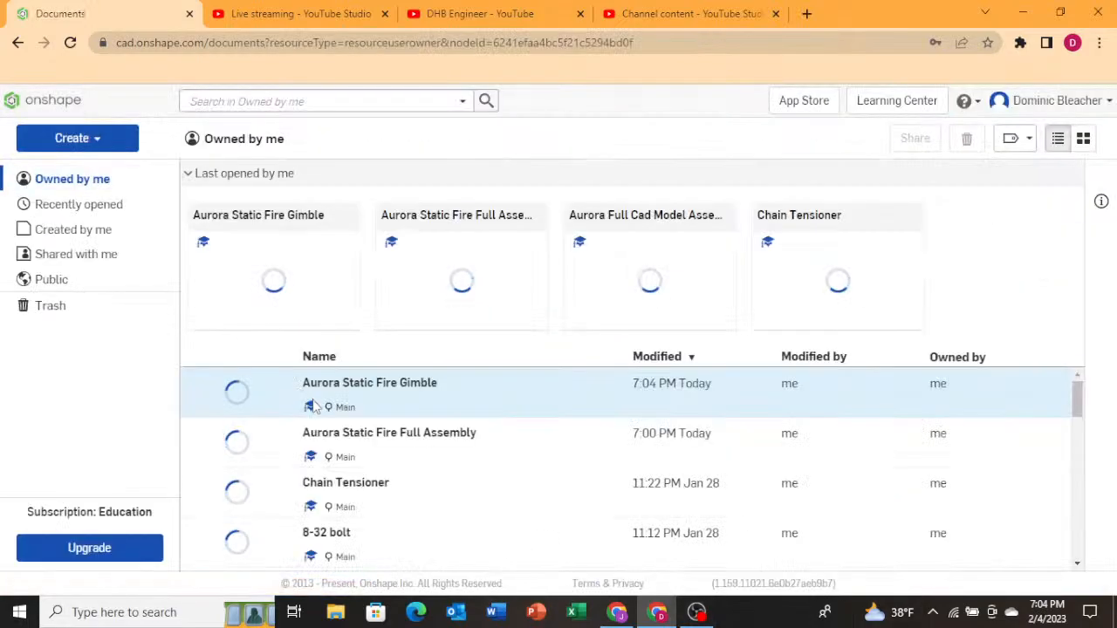
pyautogui.click(325, 390)
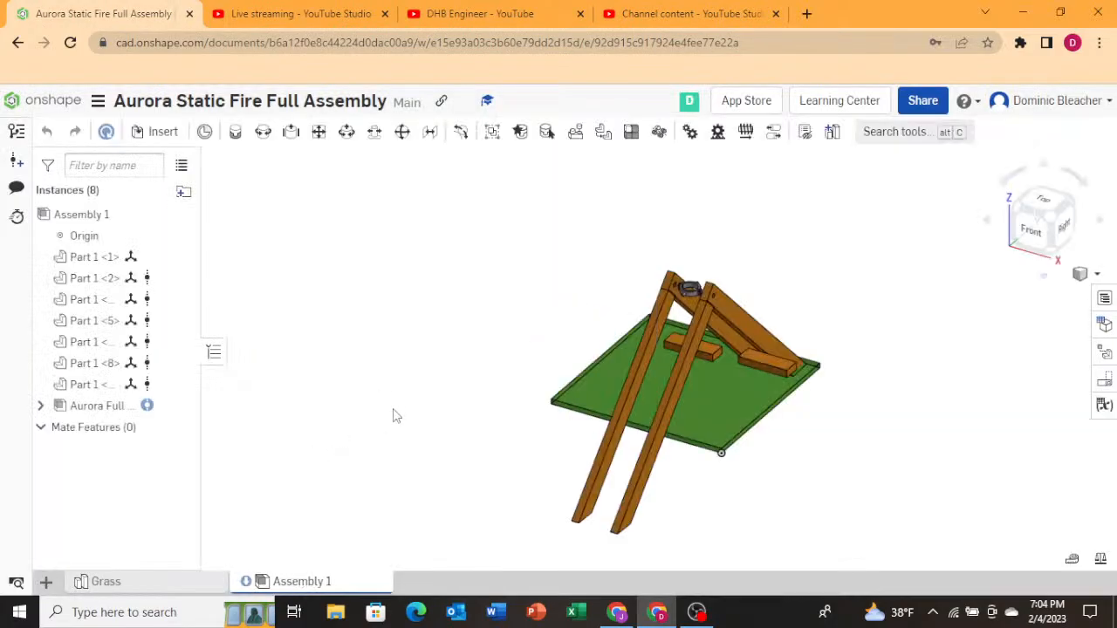
pyautogui.moveTo(474, 327); pyautogui.dragTo(397, 334, button='right')
pyautogui.scroll(3, 659, 341)
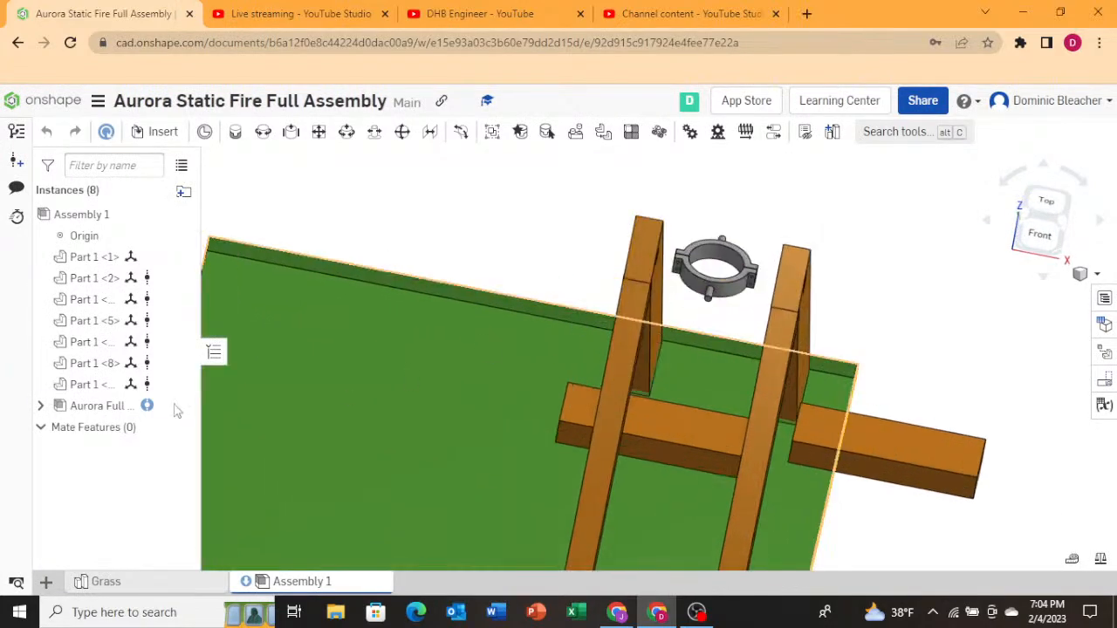
# Update the gimbal subassembly instance to the latest version of its linked gimbal document.
pyautogui.click(100, 405)
pyautogui.rightClick(103, 411)
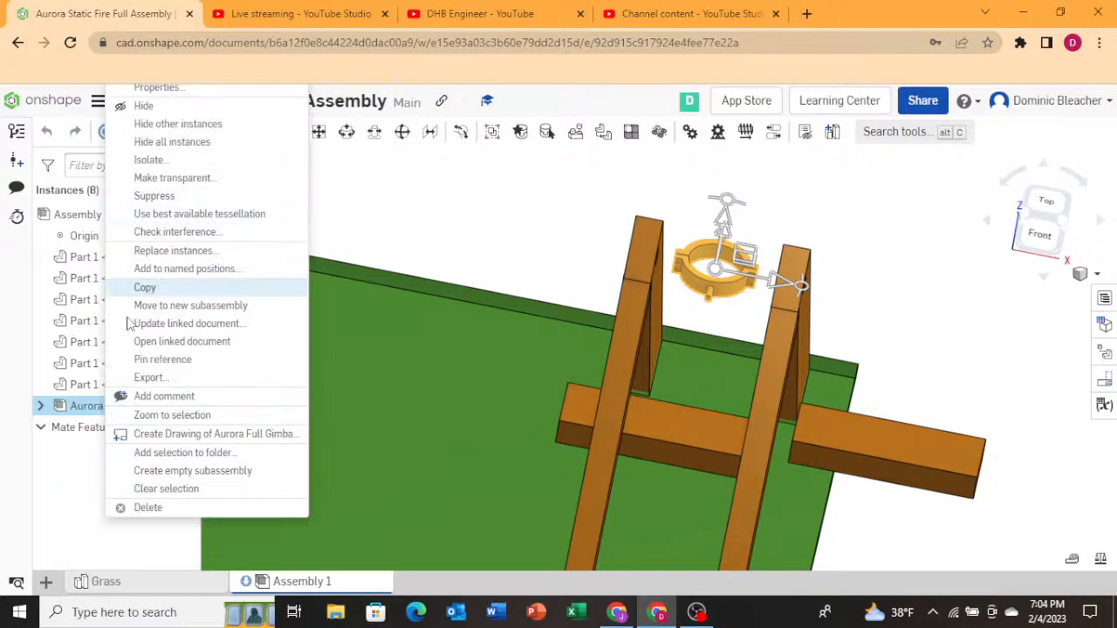
pyautogui.click(105, 131)
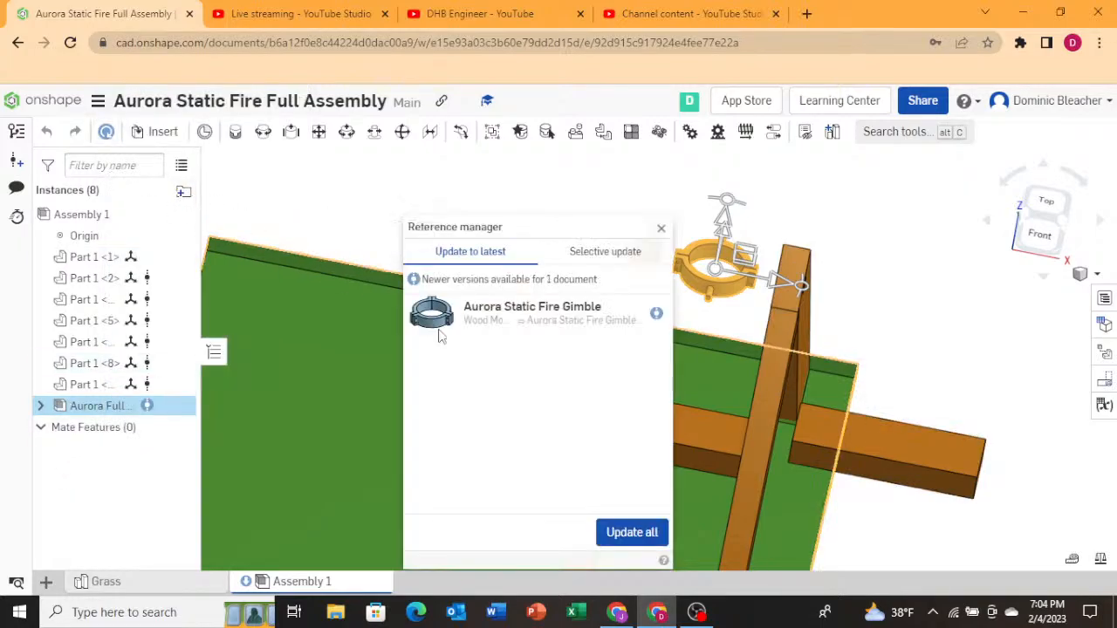
pyautogui.click(649, 542)
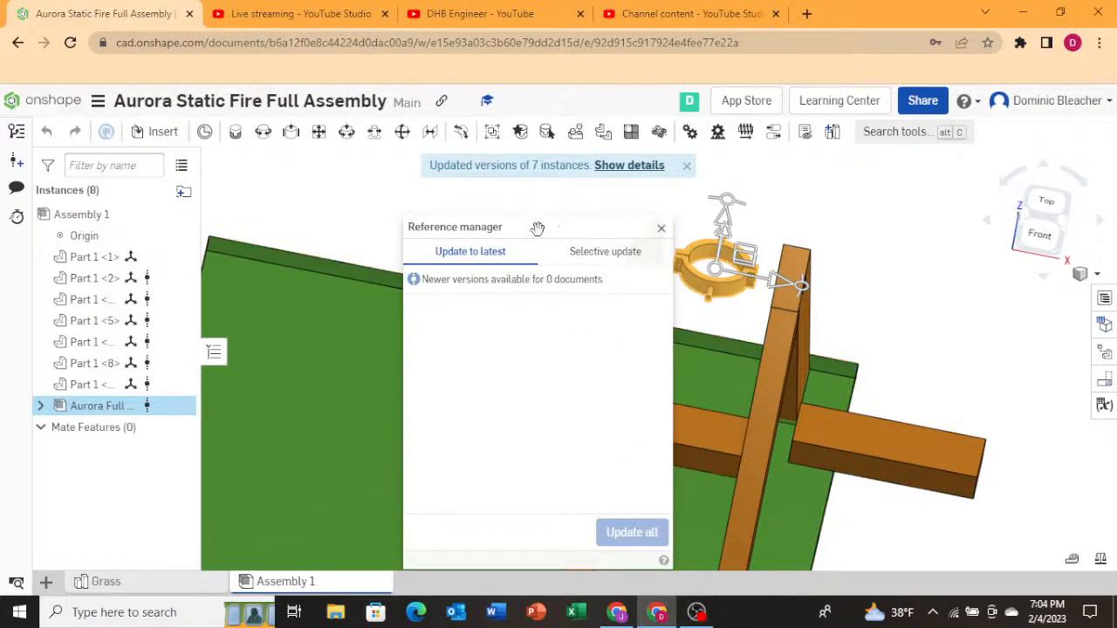
# Review the gimbal subassembly in the reference manager's selective update list, then close it.
pyautogui.moveTo(538, 228); pyautogui.dragTo(494, 228)
pyautogui.click(563, 252)
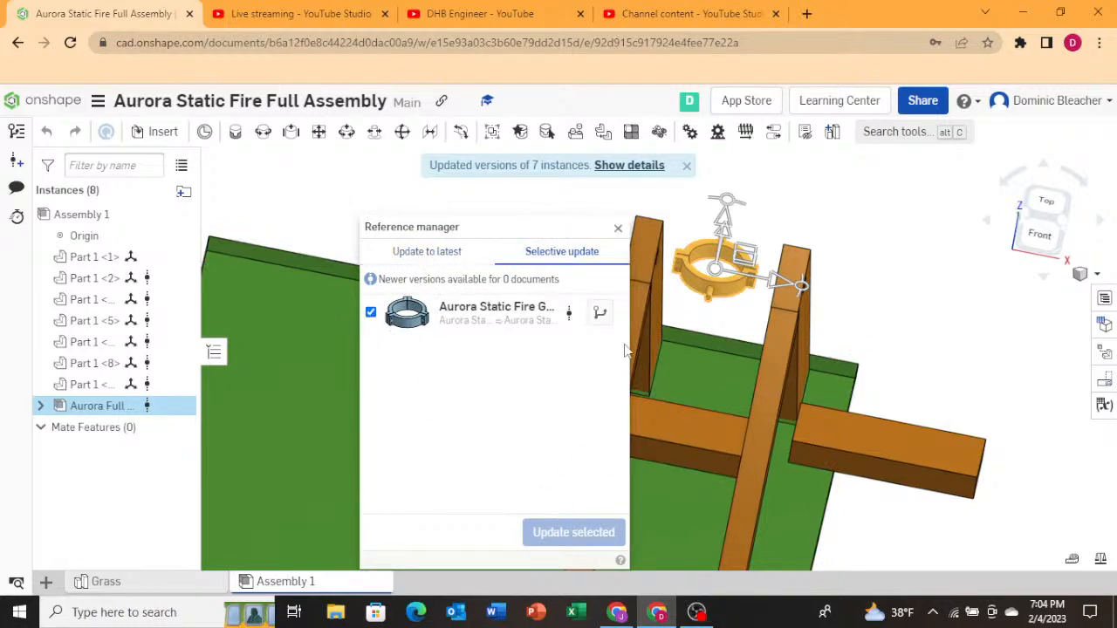
pyautogui.click(618, 228)
pyautogui.scroll(3, 712, 268)
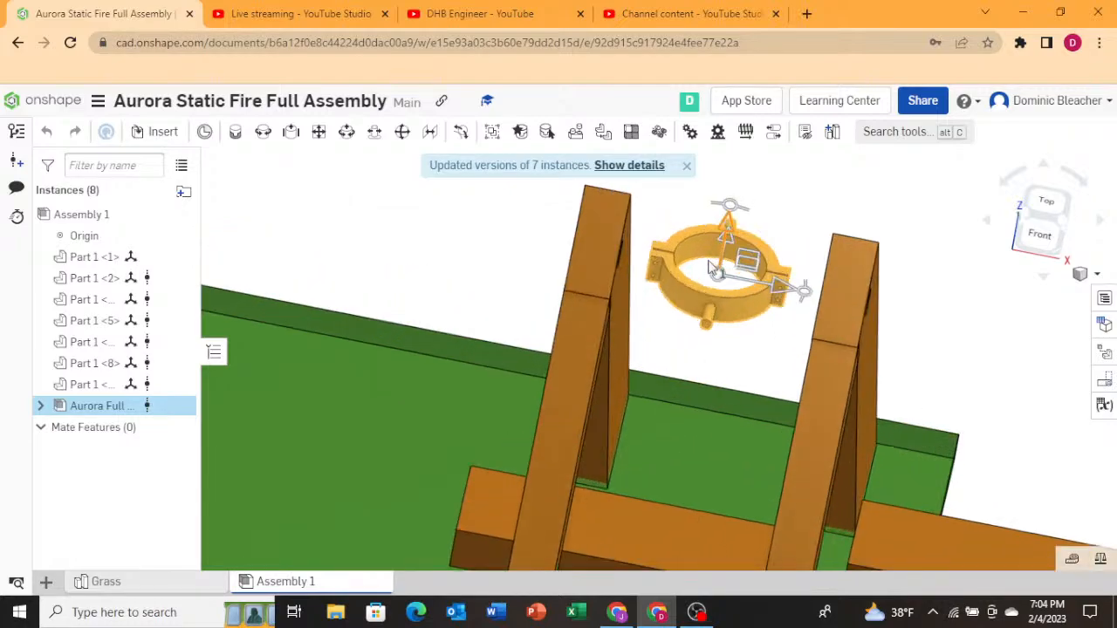
pyautogui.scroll(2, 711, 272)
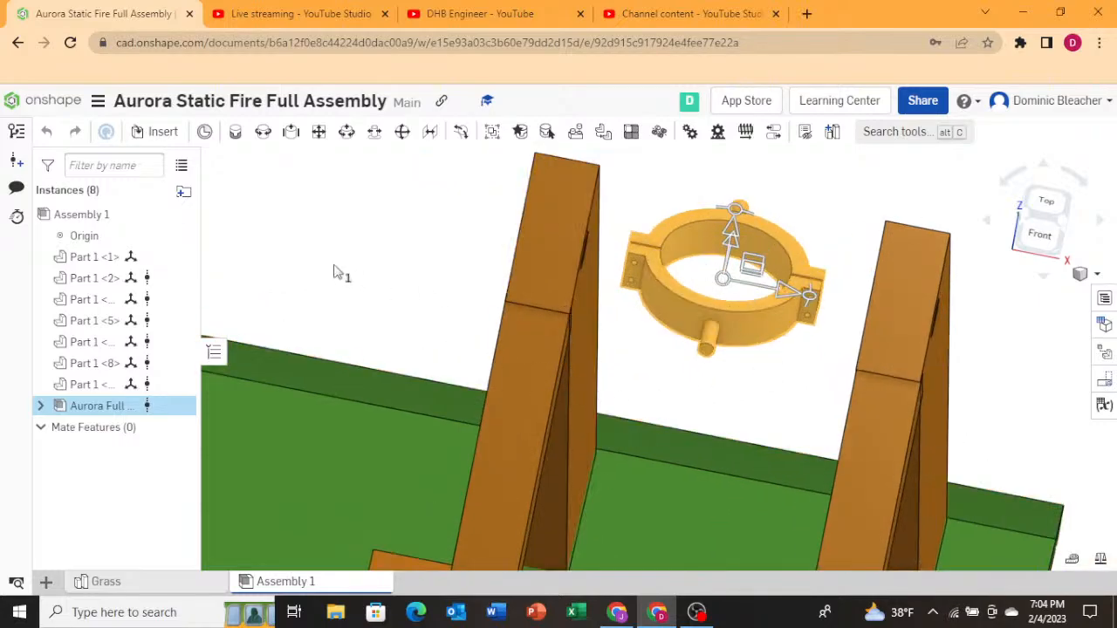
pyautogui.click(140, 133)
pyautogui.click(357, 199)
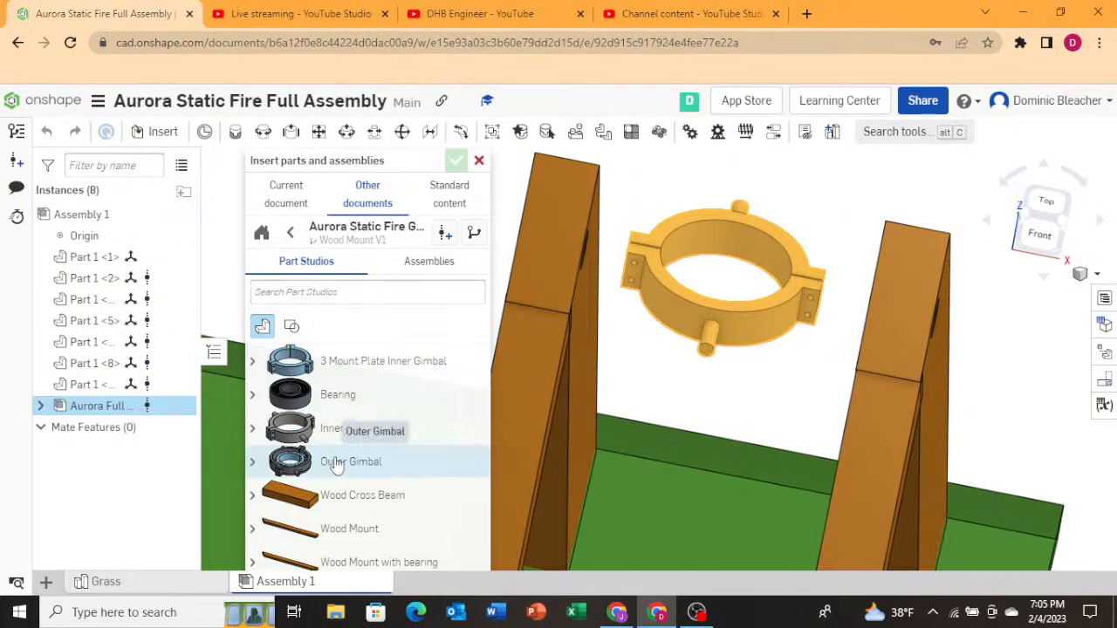
pyautogui.click(404, 264)
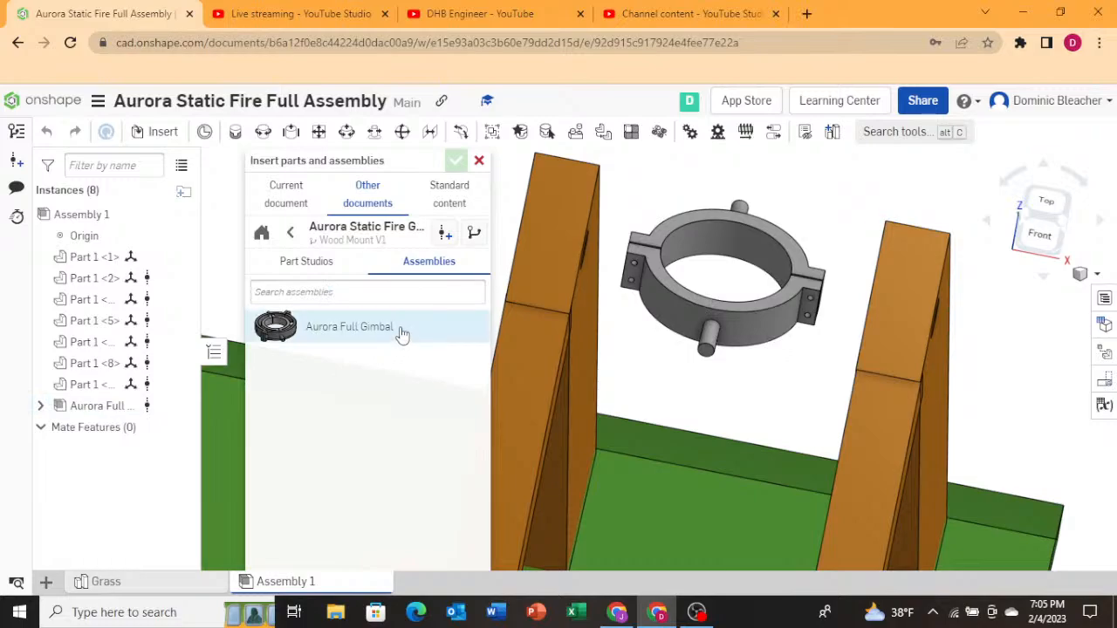
pyautogui.moveTo(381, 157); pyautogui.dragTo(346, 164)
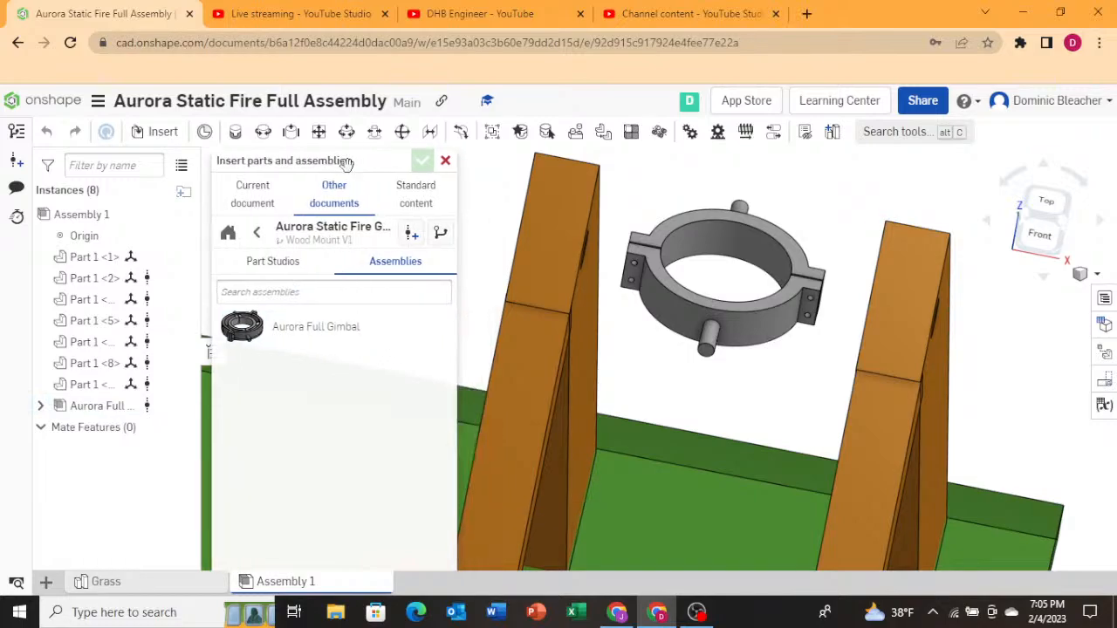
pyautogui.click(302, 329)
pyautogui.scroll(-6, 734, 362)
pyautogui.scroll(4, 679, 347)
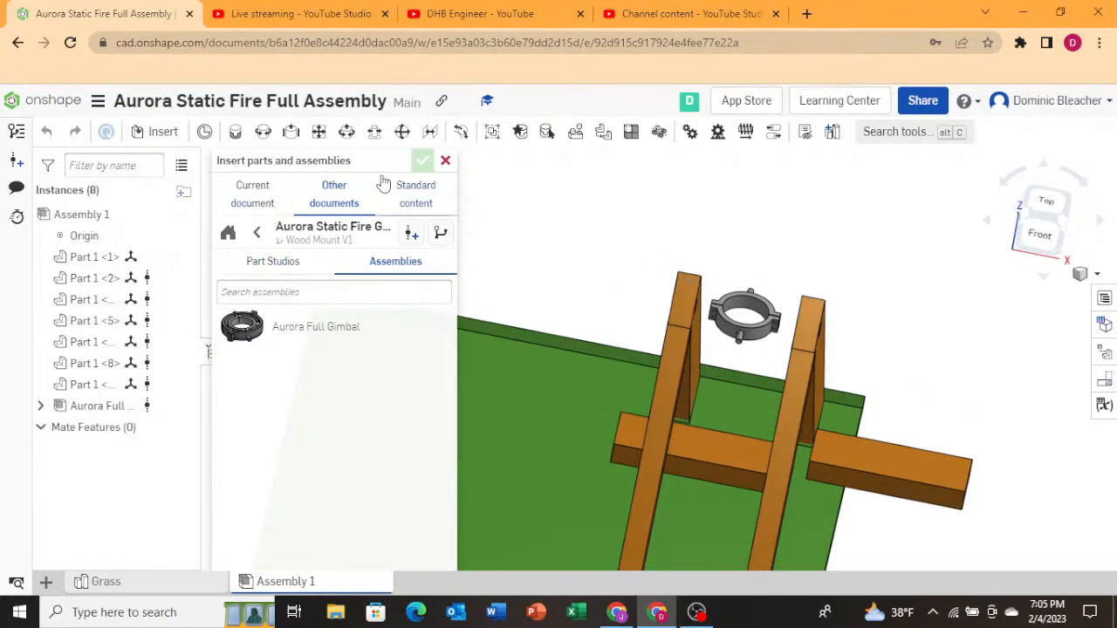
pyautogui.click(445, 161)
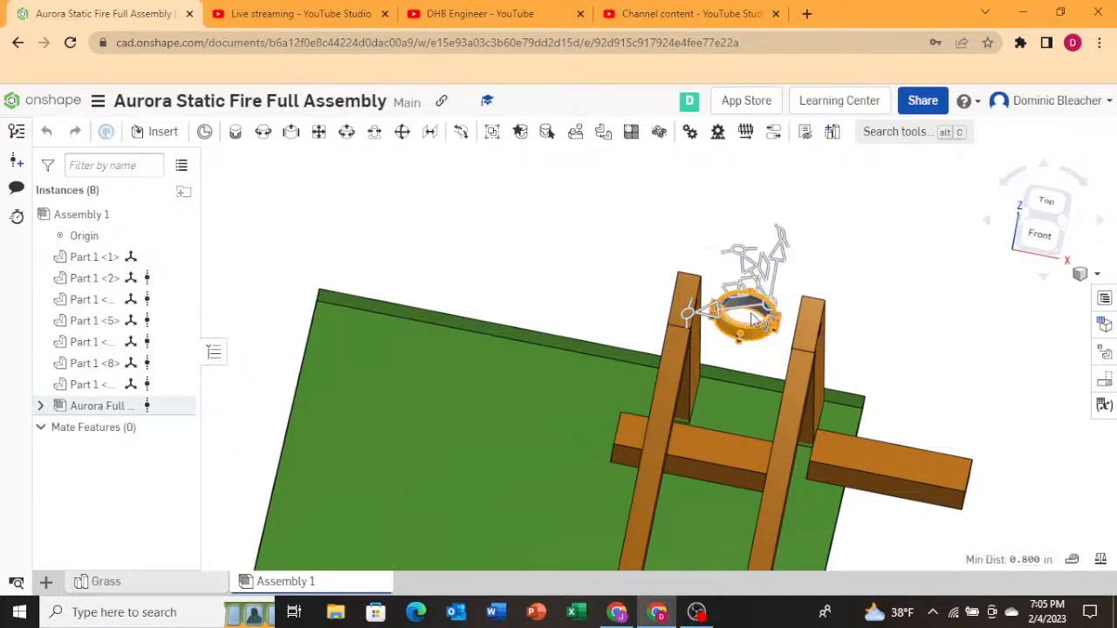
# Examine the gimbal subassembly's side pins up close.
pyautogui.scroll(-5, 759, 288)
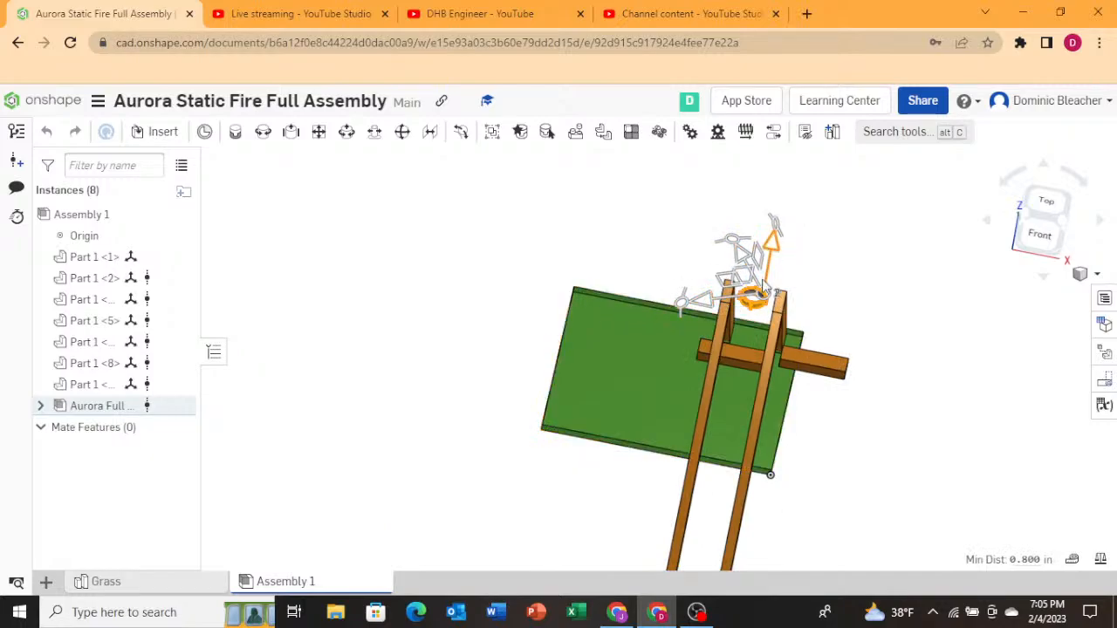
pyautogui.scroll(5, 766, 299)
pyautogui.scroll(6, 724, 377)
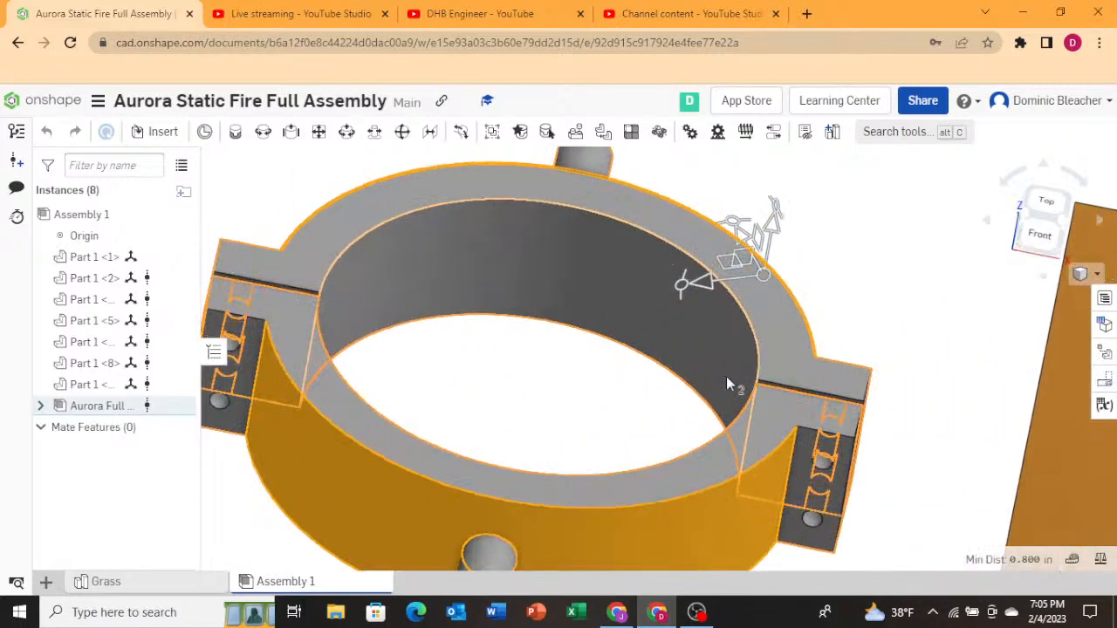
pyautogui.scroll(-7, 790, 344)
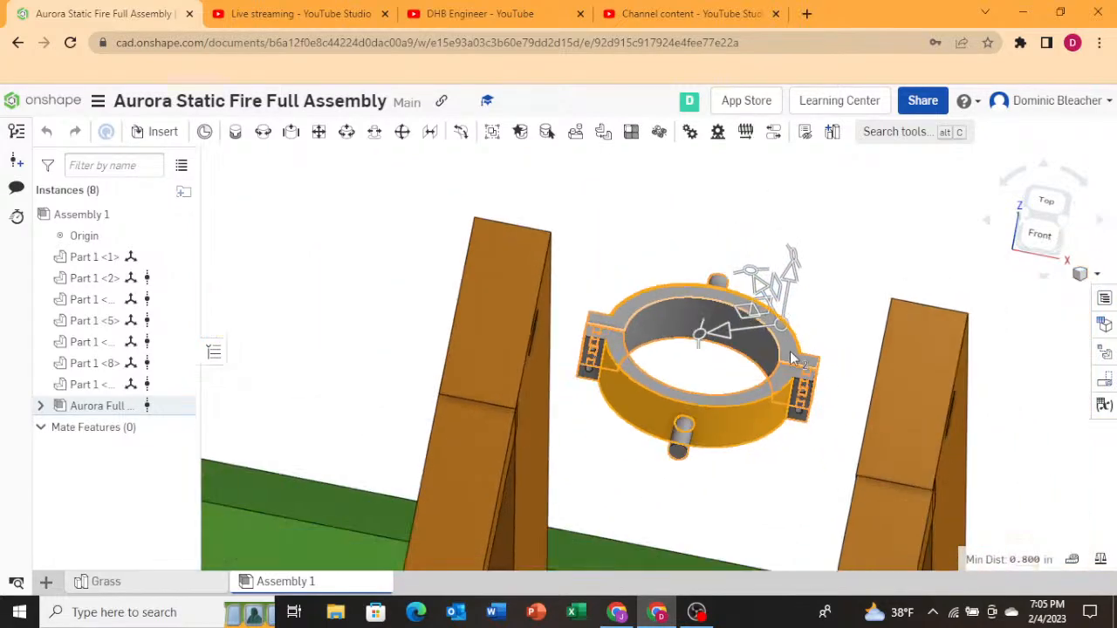
pyautogui.scroll(-3, 790, 351)
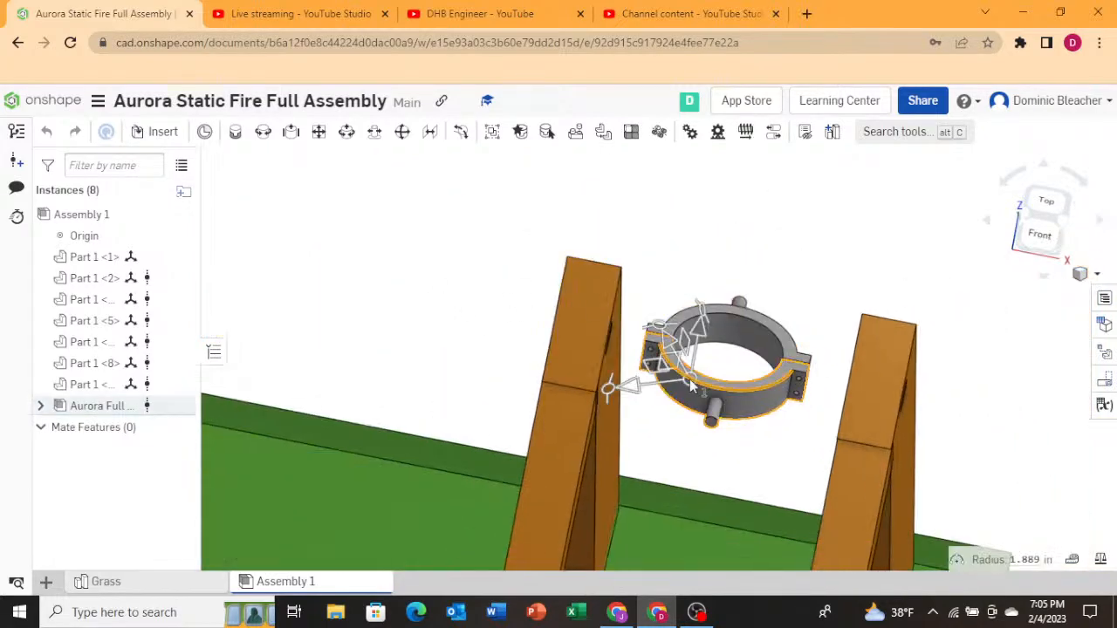
pyautogui.click(747, 319)
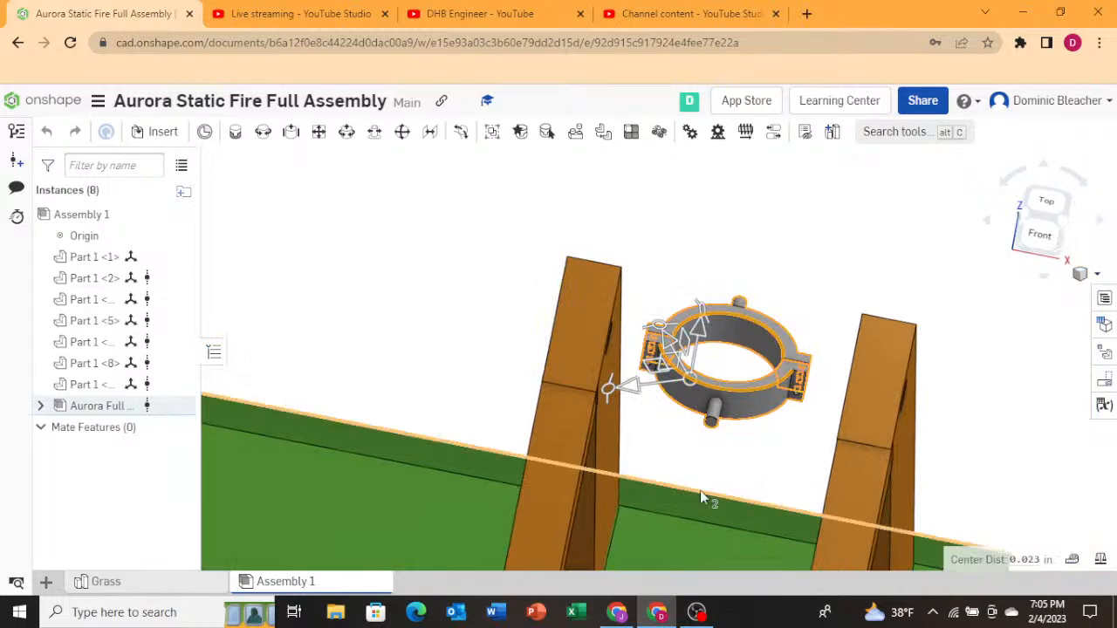
pyautogui.click(709, 415)
pyautogui.click(712, 414)
pyautogui.click(713, 413)
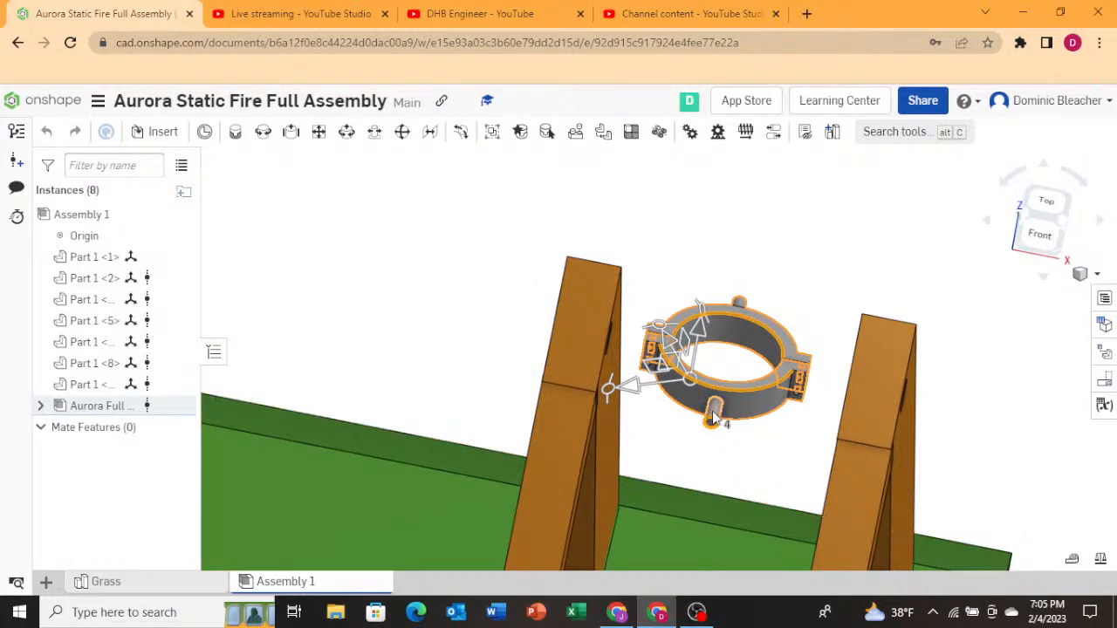
pyautogui.click(714, 413)
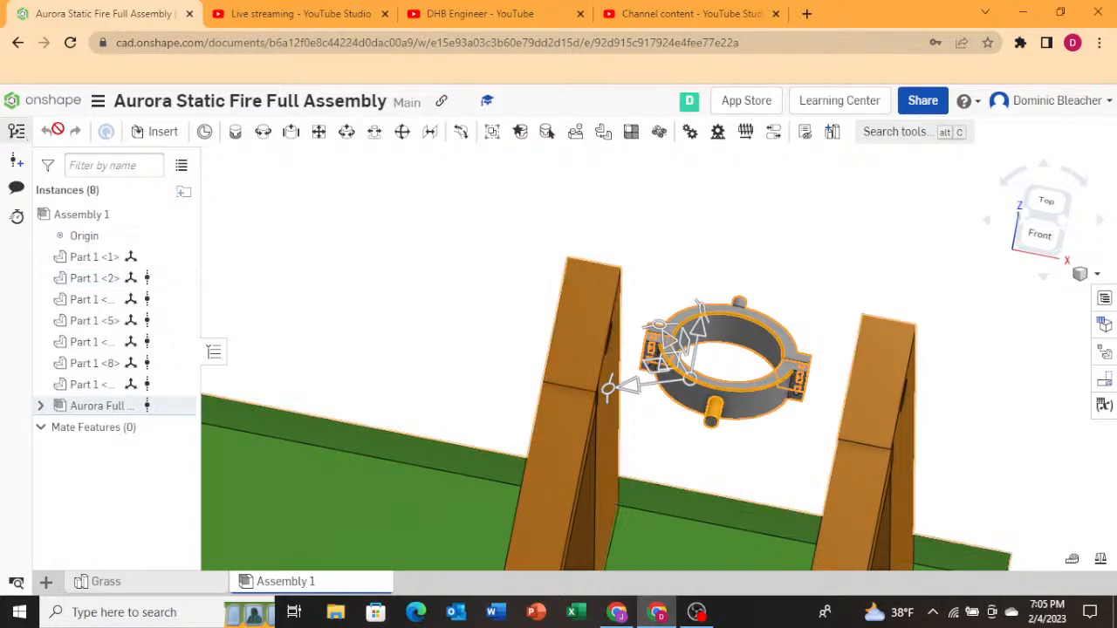
# Reopen the Aurora Static Fire Full Assembly from the documents list.
pyautogui.click(54, 103)
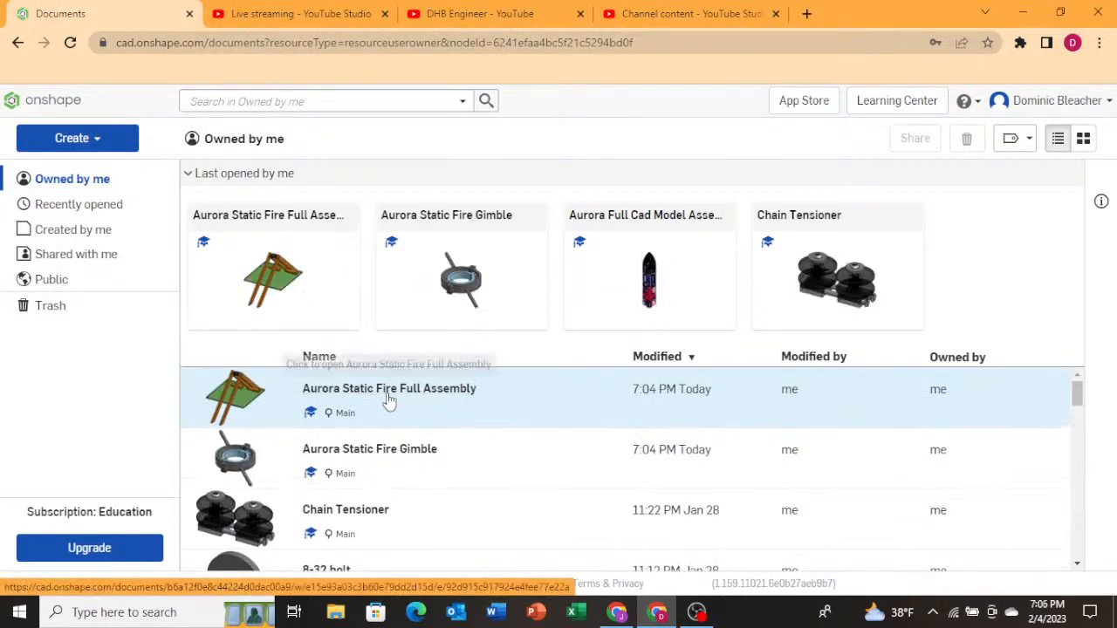
pyautogui.click(386, 398)
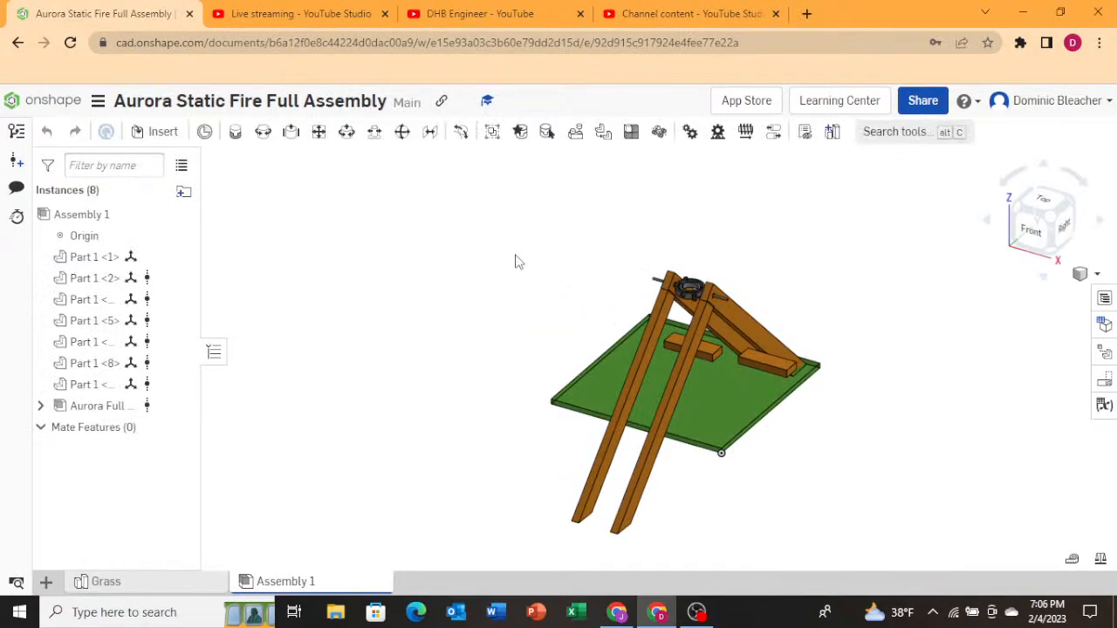
# Select two left A-frame beams and move them about 8.8 in in negative X in Top view toward the gimbal pin.
pyautogui.scroll(5, 670, 313)
pyautogui.moveTo(629, 340); pyautogui.dragTo(671, 348, button='right')
pyautogui.click(631, 332)
pyautogui.click(559, 252)
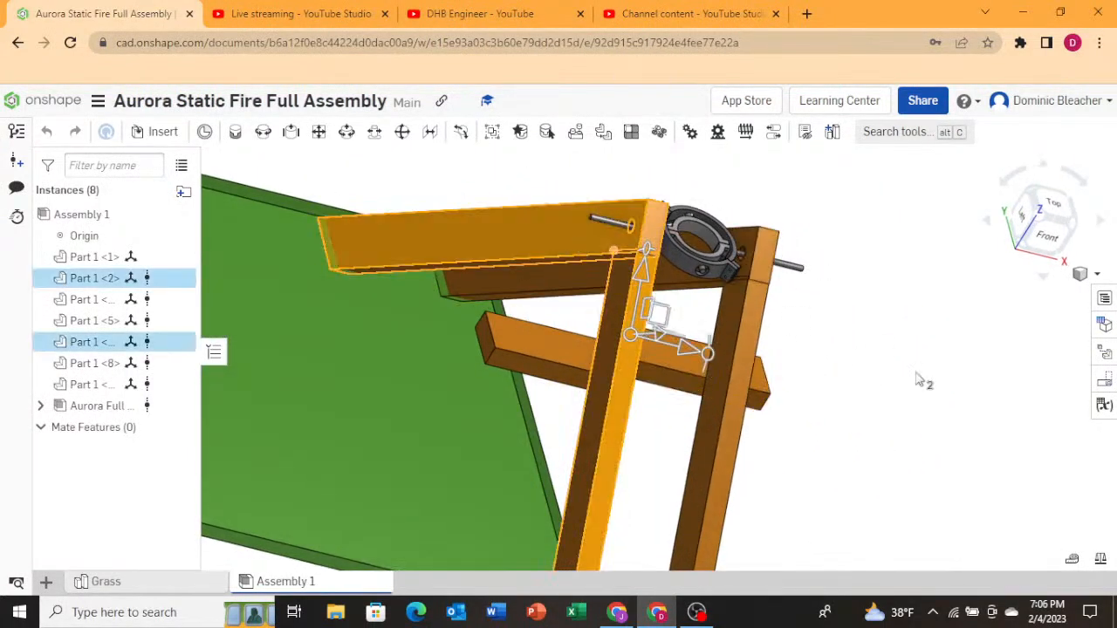
pyautogui.click(1052, 225)
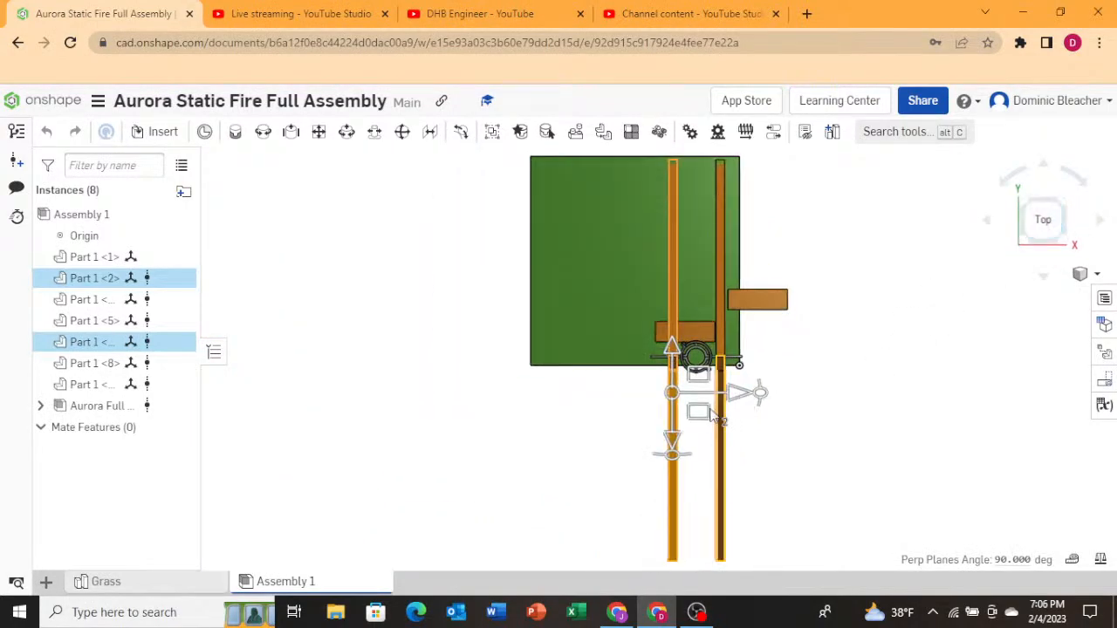
pyautogui.moveTo(746, 403); pyautogui.dragTo(701, 411)
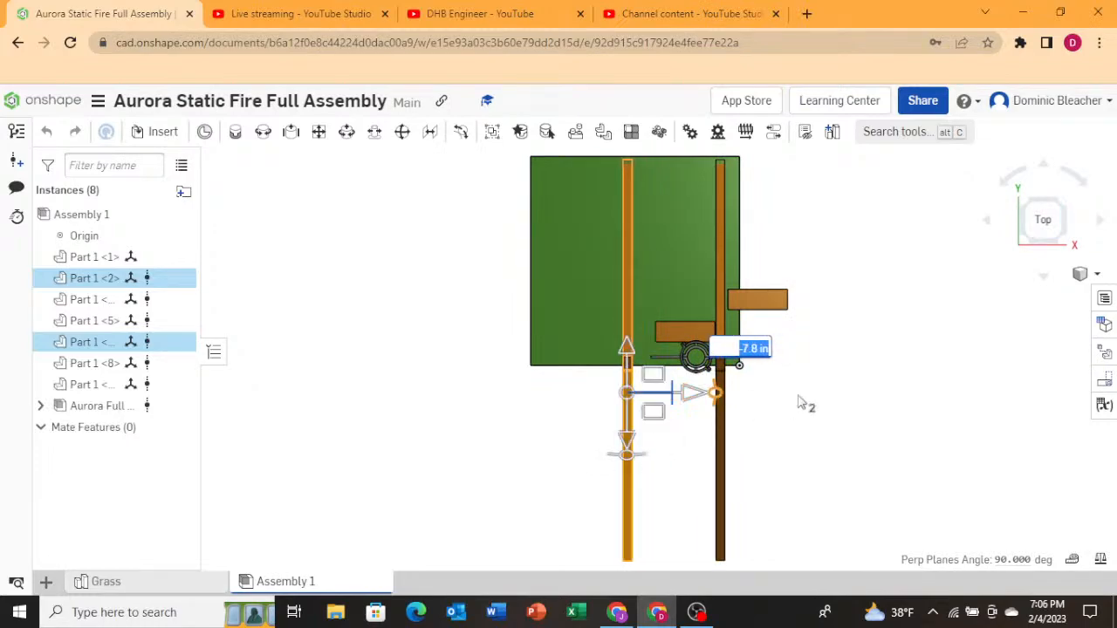
pyautogui.scroll(3, 705, 374)
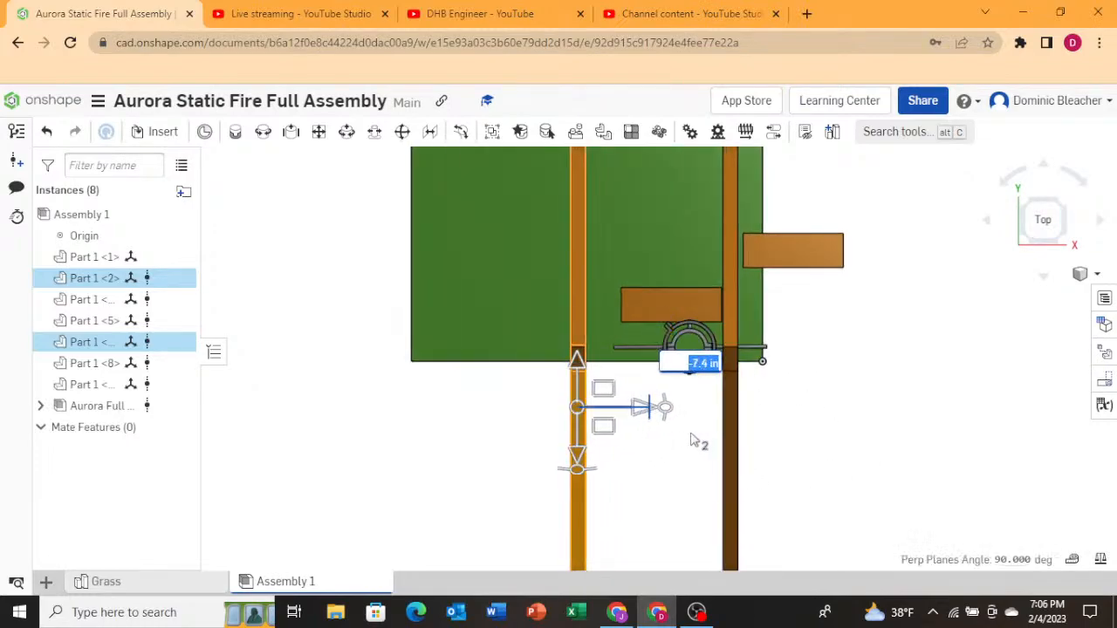
pyautogui.scroll(-5, 651, 407)
pyautogui.scroll(5, 685, 409)
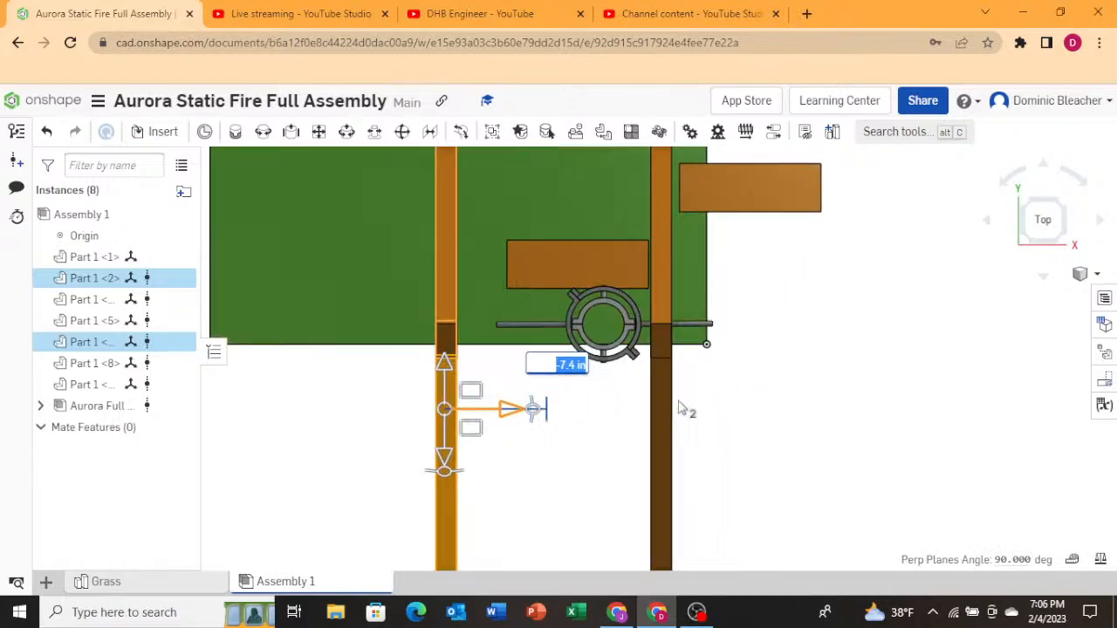
pyautogui.moveTo(518, 409); pyautogui.dragTo(494, 408)
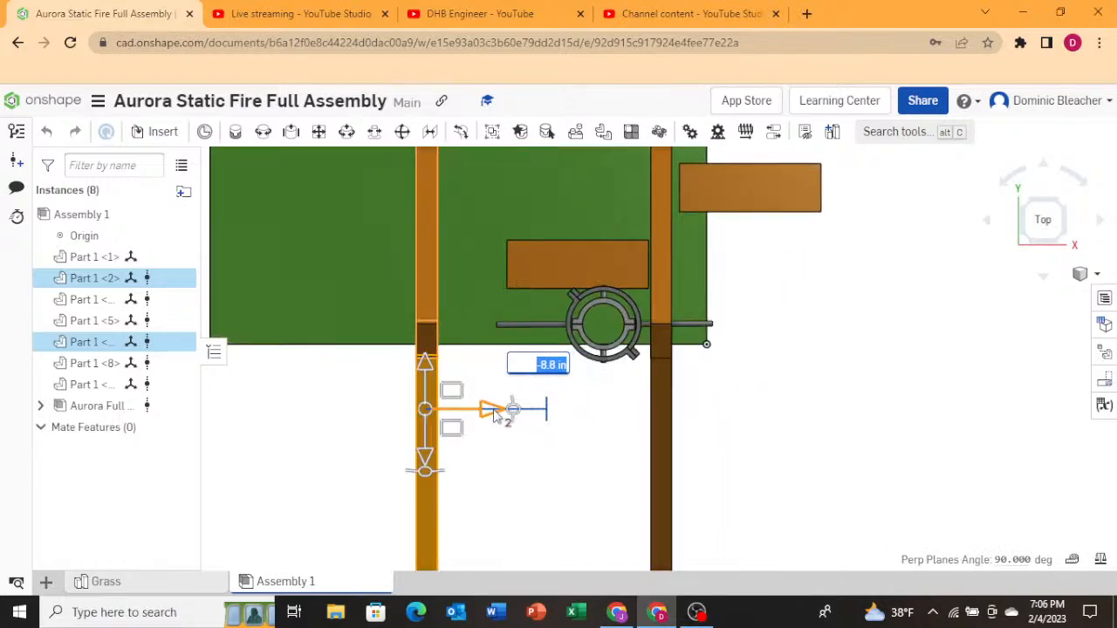
pyautogui.click(756, 469)
# Inspect the gimbal pin passing through the A-frame legs up close.
pyautogui.moveTo(755, 469); pyautogui.dragTo(745, 424, button='right')
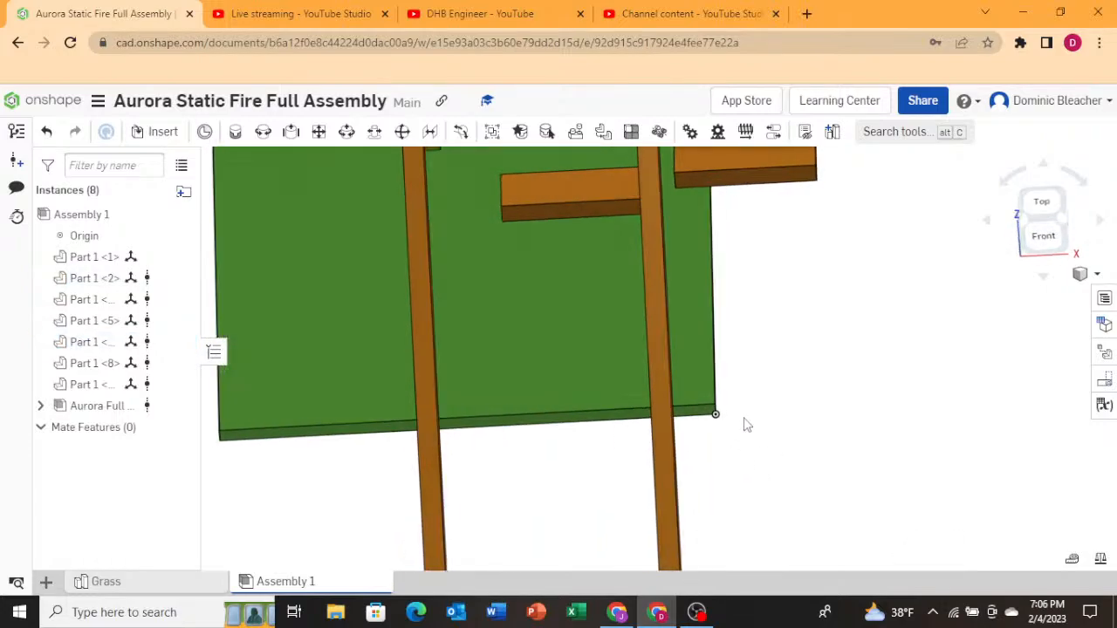
pyautogui.scroll(-4, 415, 424)
pyautogui.moveTo(474, 410); pyautogui.dragTo(509, 359, button='right')
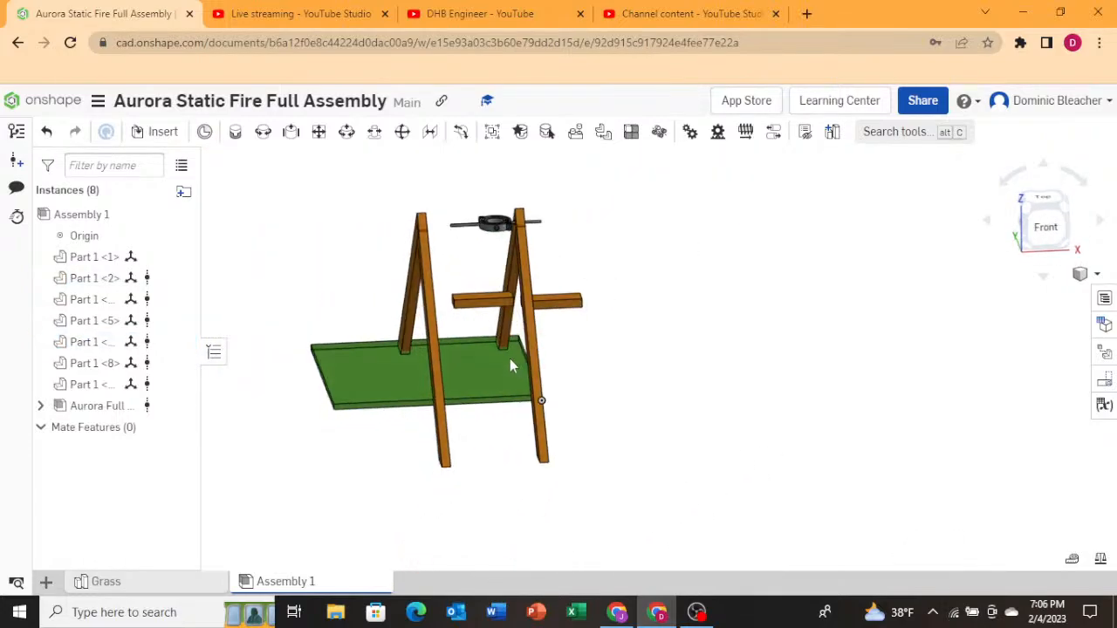
pyautogui.click(496, 229)
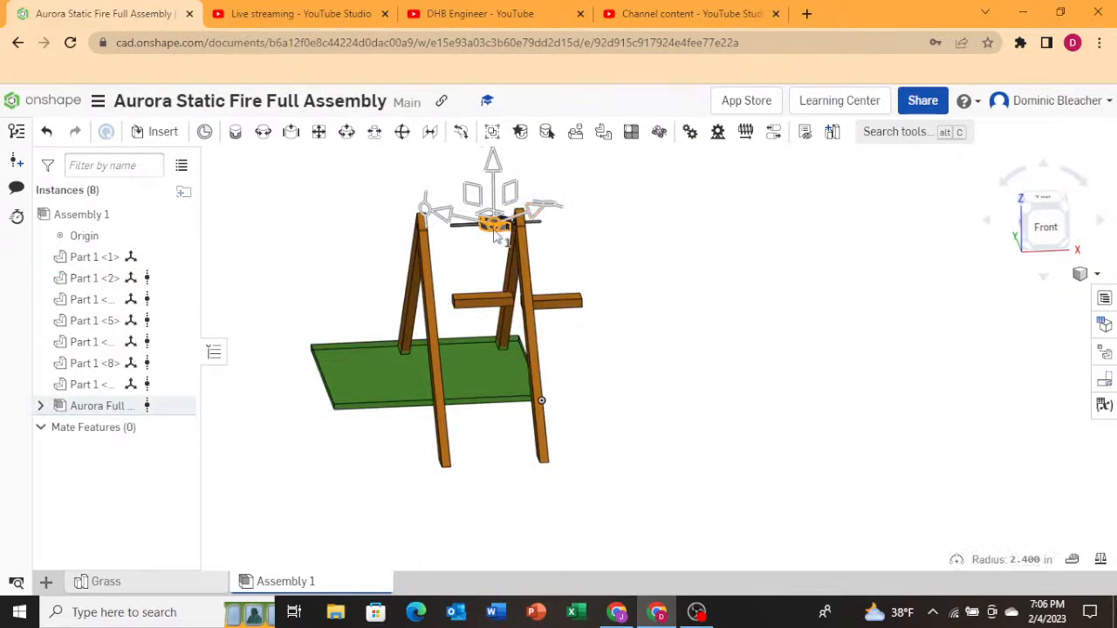
pyautogui.scroll(6, 496, 234)
pyautogui.moveTo(387, 366); pyautogui.dragTo(373, 409, button='right')
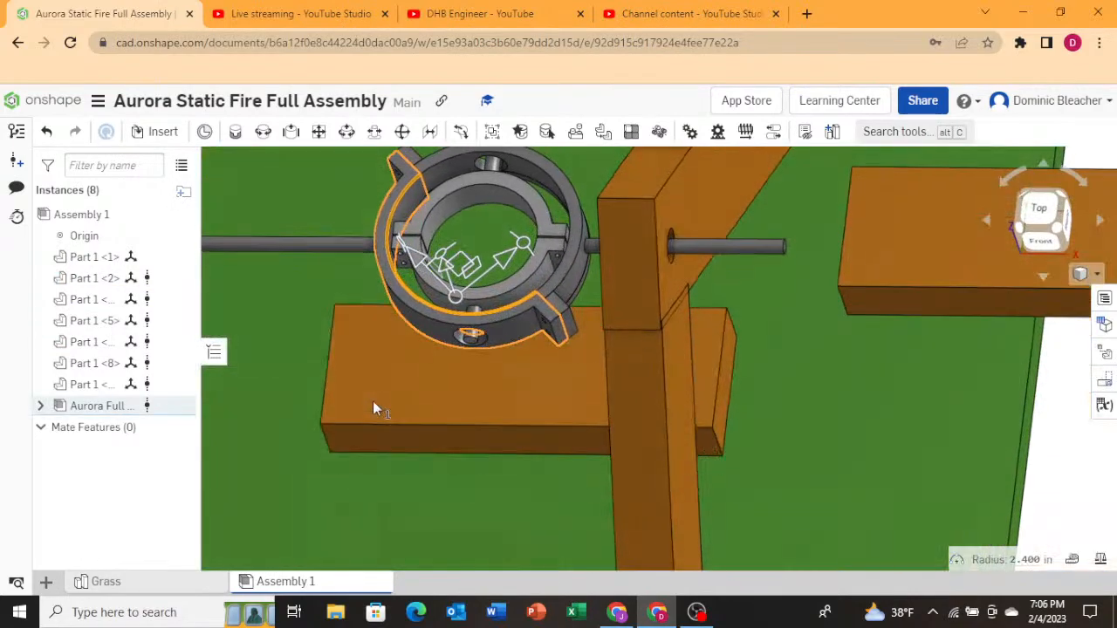
pyautogui.click(411, 243)
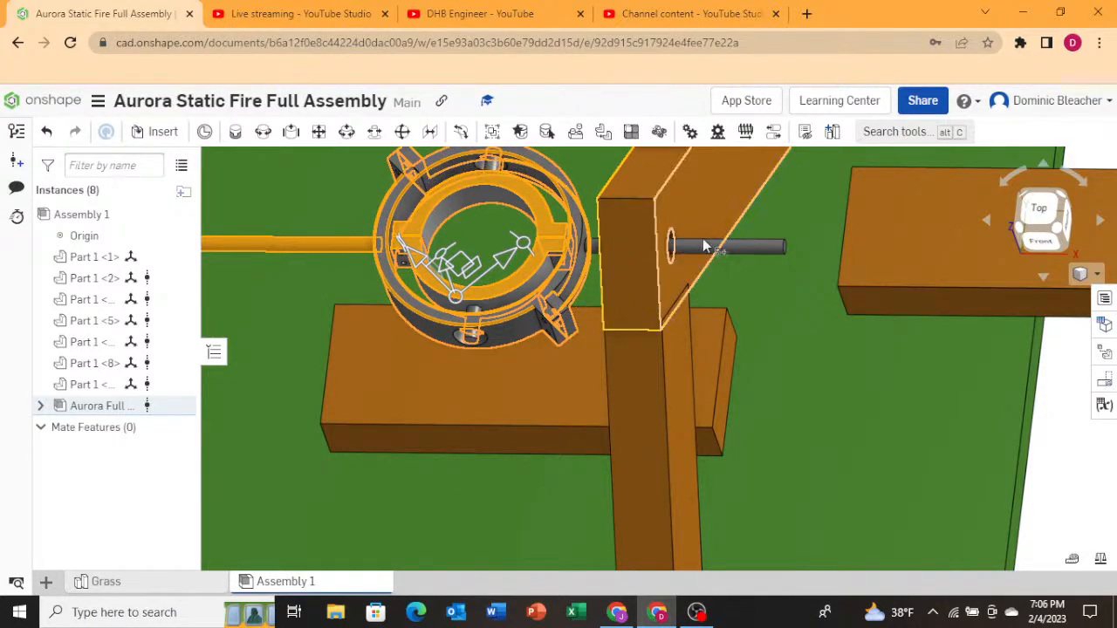
pyautogui.moveTo(704, 243); pyautogui.dragTo(622, 275, button='right')
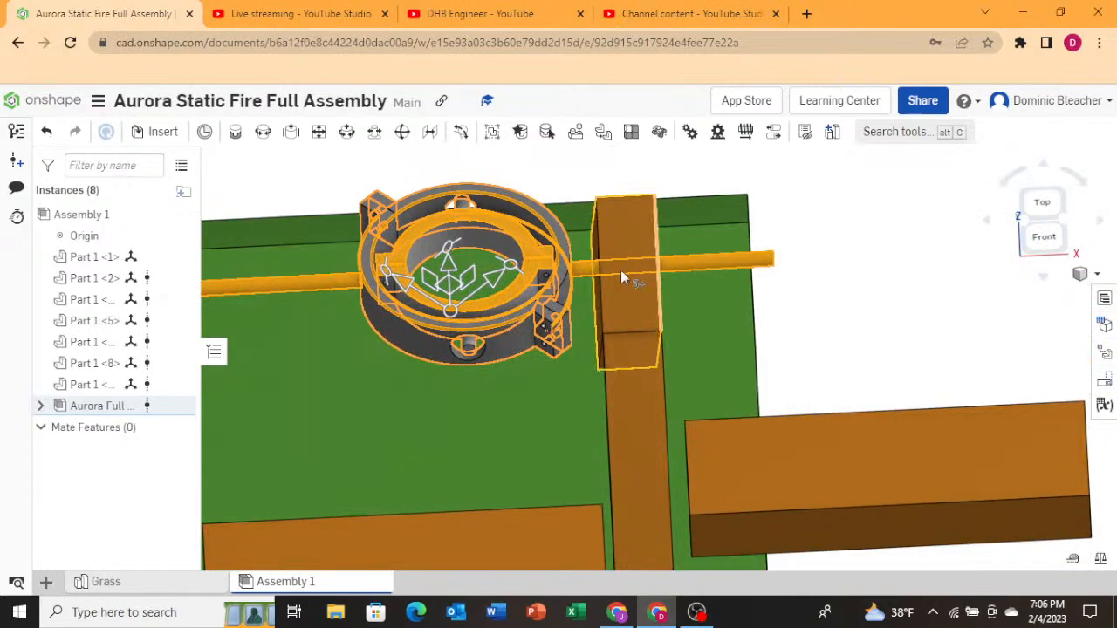
pyautogui.scroll(-5, 475, 301)
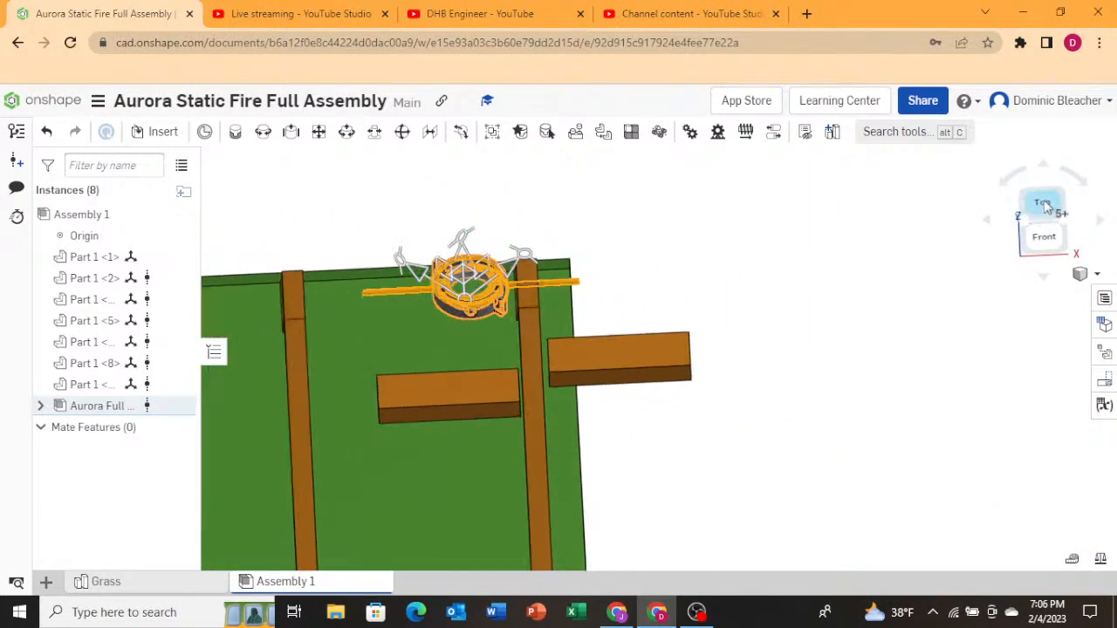
# Check the gimbal's position relative to the A-frame from the Top and Right views.
pyautogui.click(1044, 204)
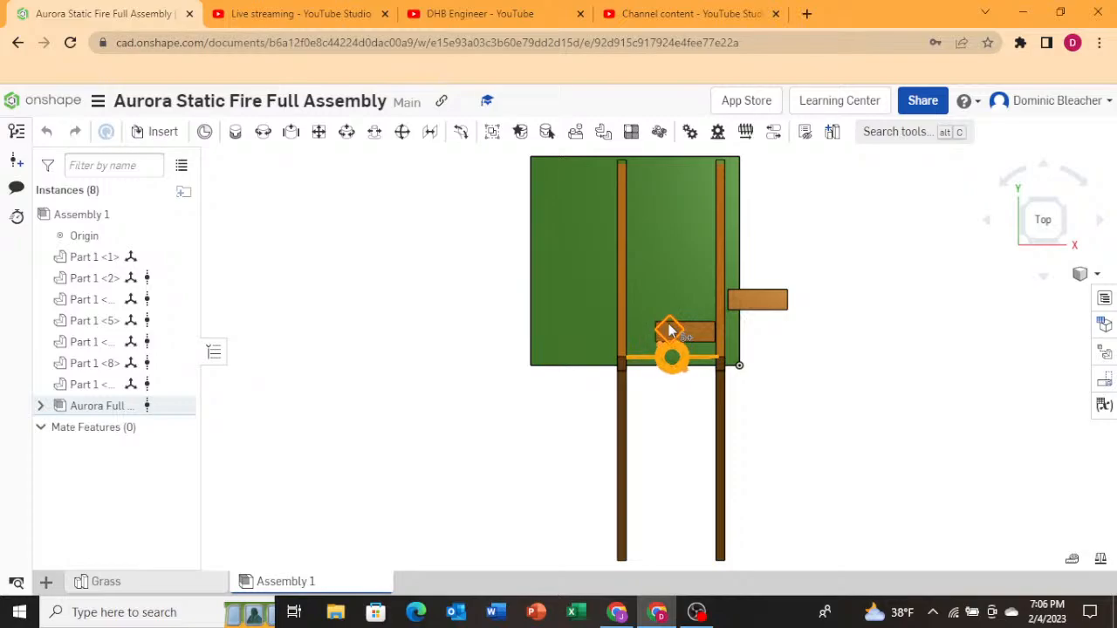
pyautogui.moveTo(777, 484); pyautogui.dragTo(716, 467, button='right')
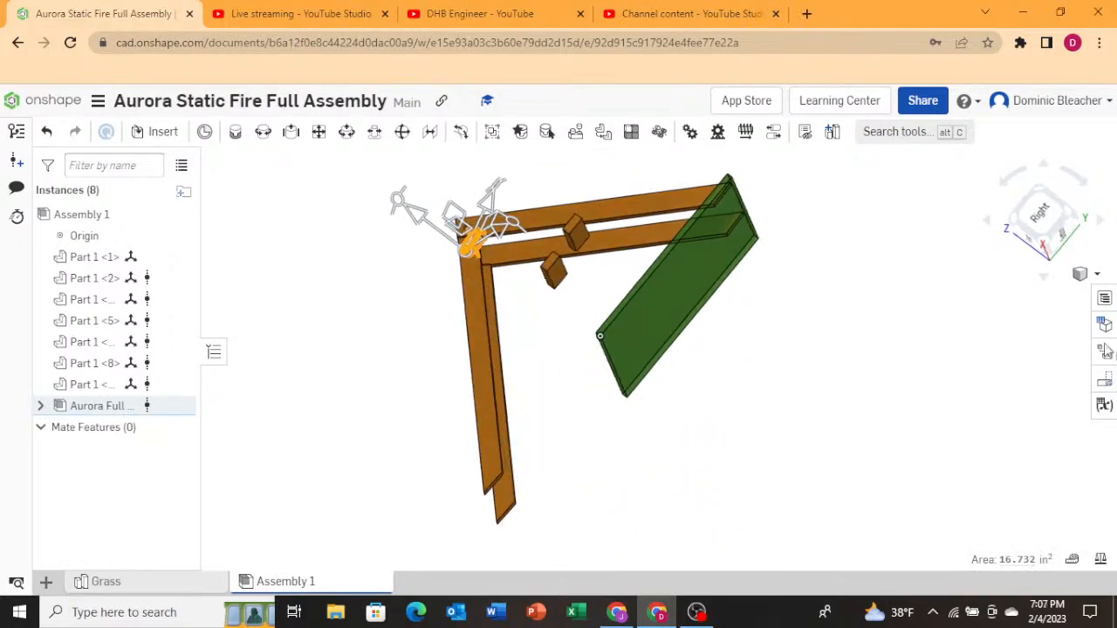
pyautogui.click(1040, 218)
pyautogui.scroll(-3, 466, 367)
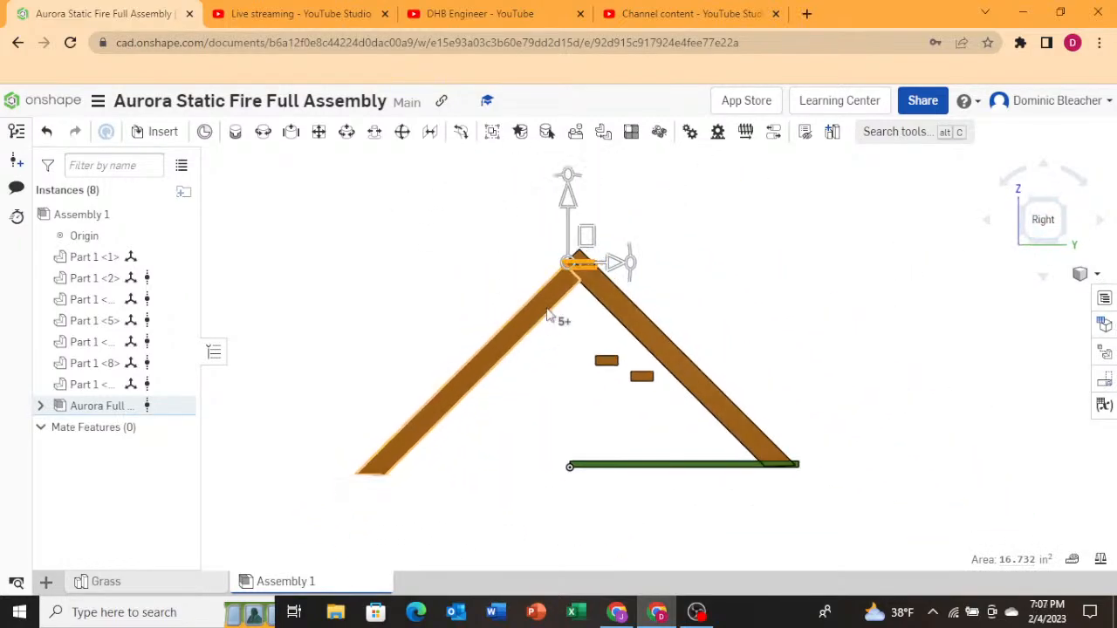
pyautogui.scroll(3, 583, 278)
pyautogui.scroll(5, 583, 277)
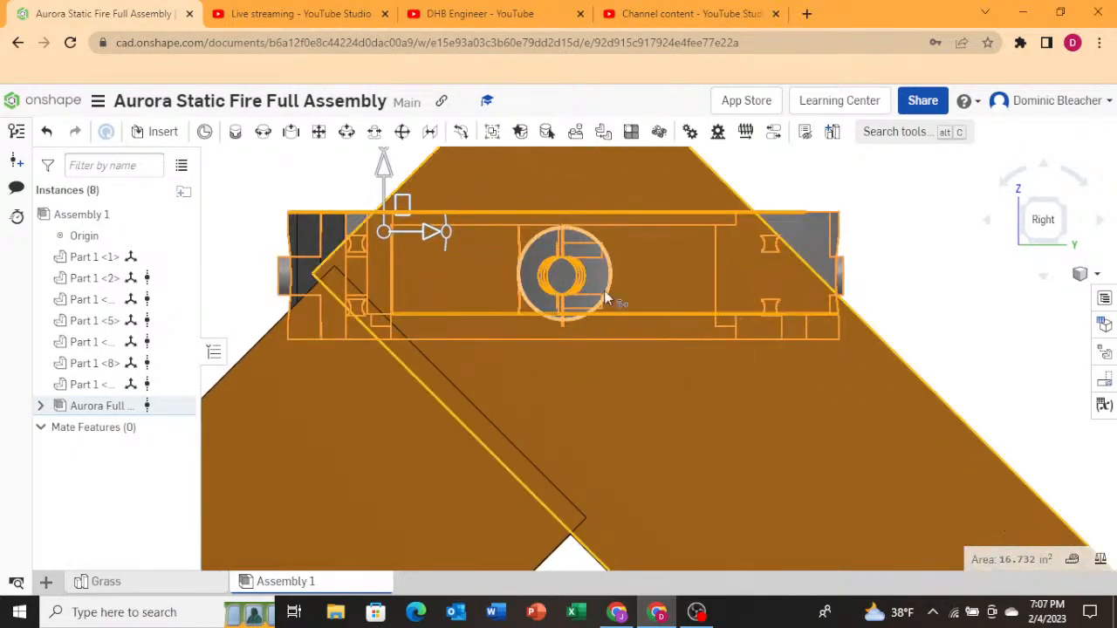
pyautogui.moveTo(789, 229); pyautogui.dragTo(789, 231)
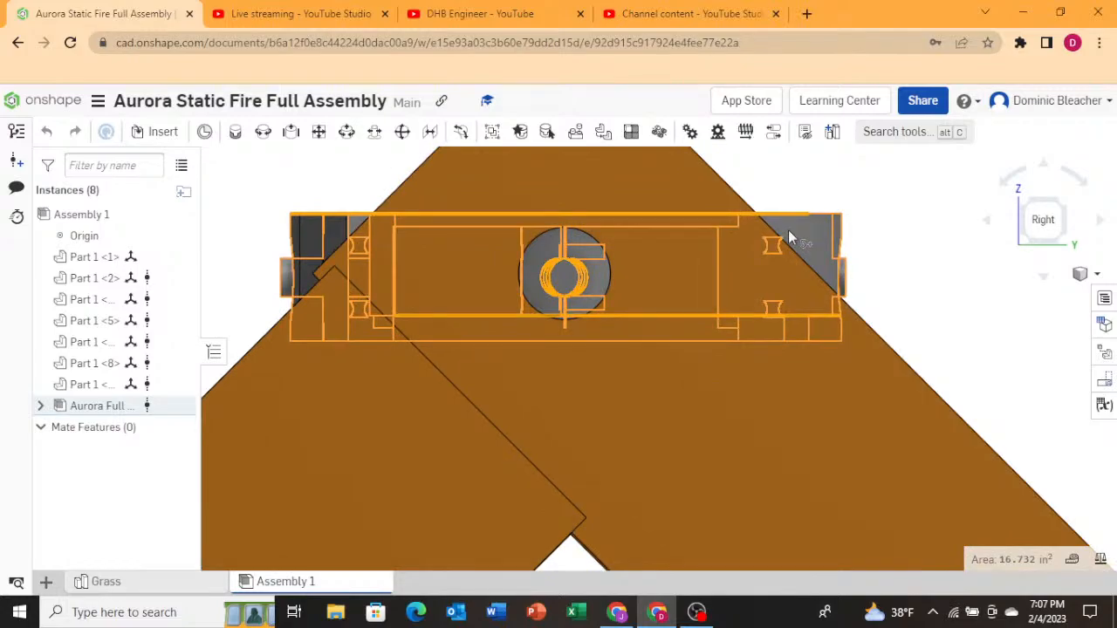
# Inspect the gimbal pin ends where they meet the A-frame legs from several close angles.
pyautogui.scroll(-4, 542, 362)
pyautogui.moveTo(423, 311); pyautogui.dragTo(511, 352, button='right')
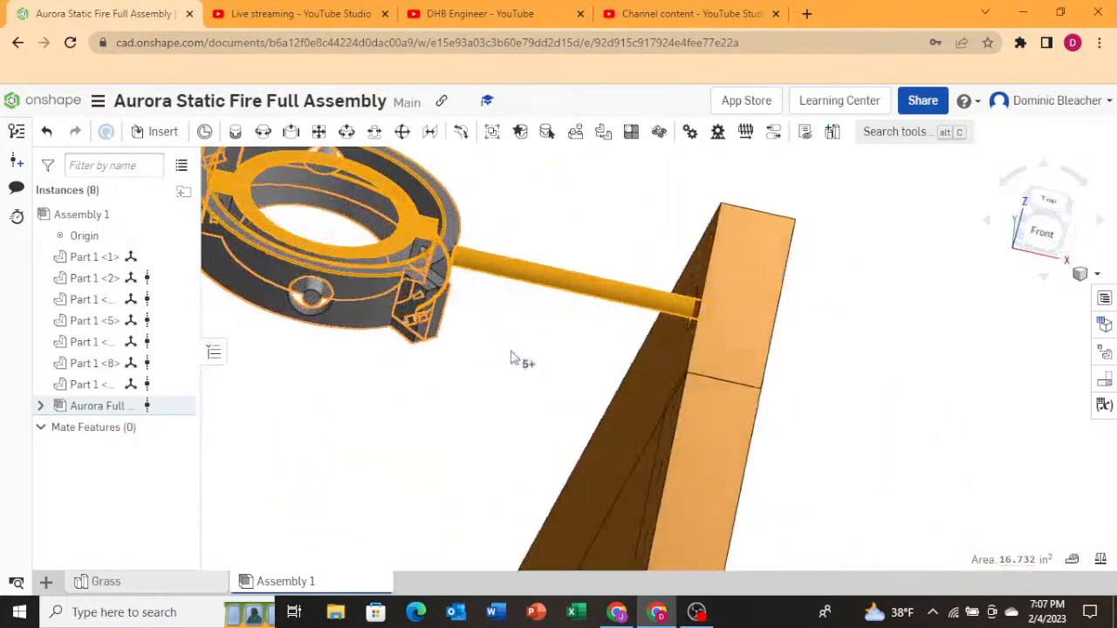
pyautogui.scroll(-8, 513, 359)
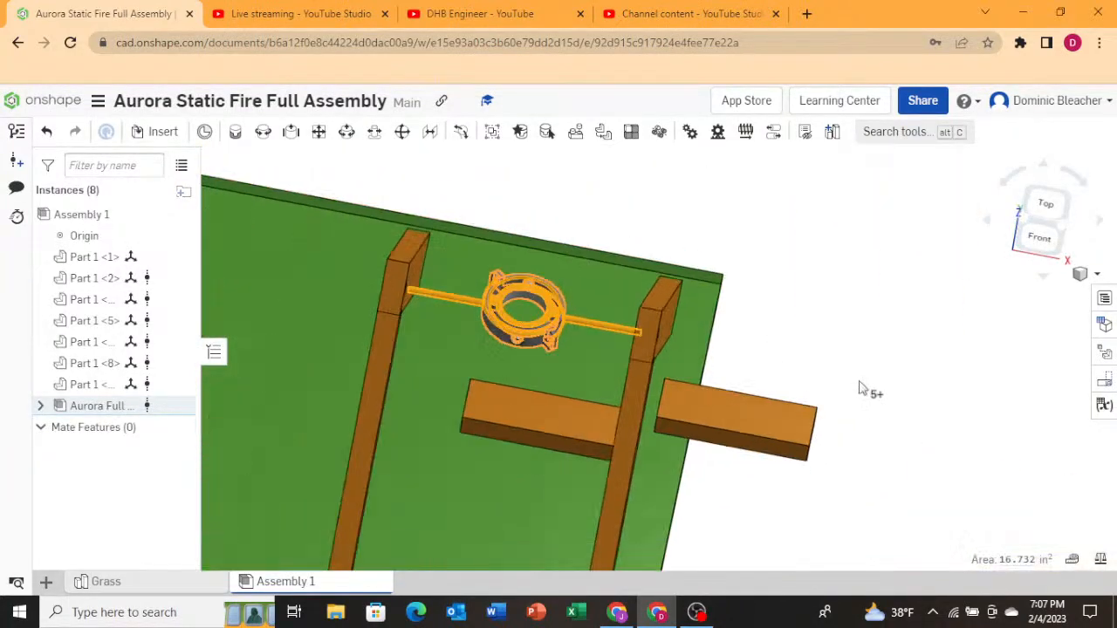
pyautogui.scroll(4, 434, 345)
pyautogui.scroll(-2, 980, 365)
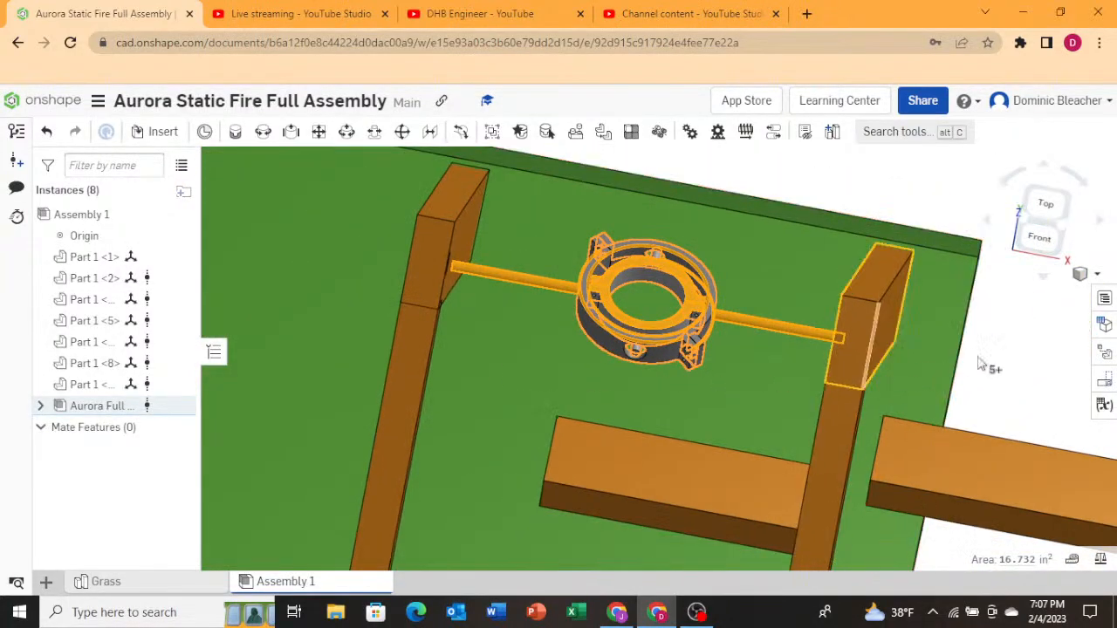
pyautogui.click(716, 176)
pyautogui.moveTo(424, 392); pyautogui.dragTo(467, 395, button='right')
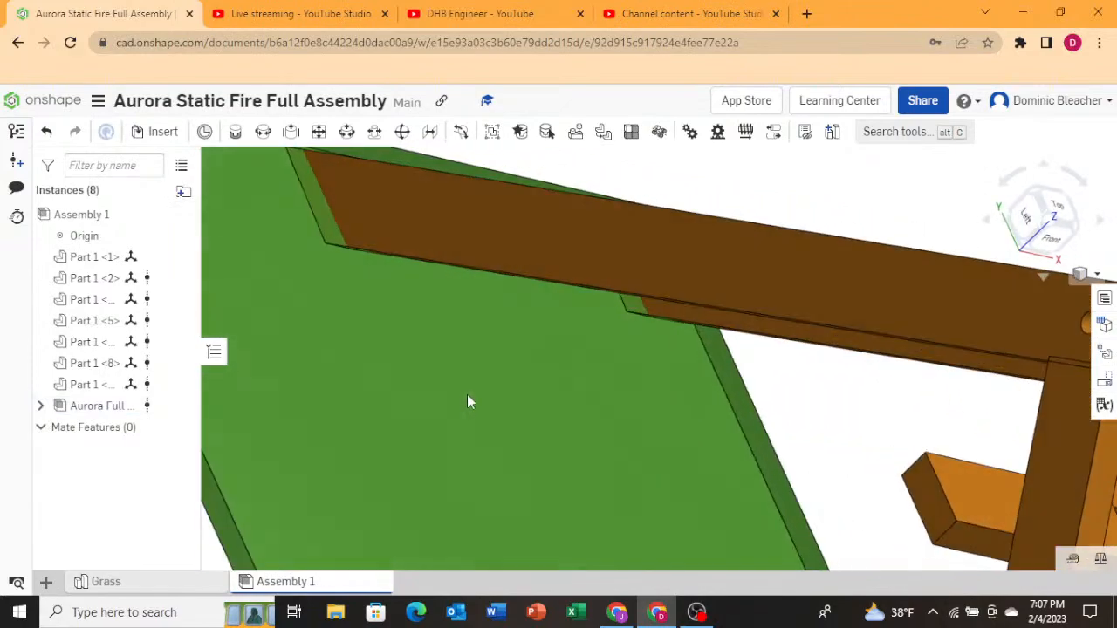
# Select two A-frame legs and shift them about 1 in along negative X with the move triad.
pyautogui.click(675, 265)
pyautogui.click(1028, 216)
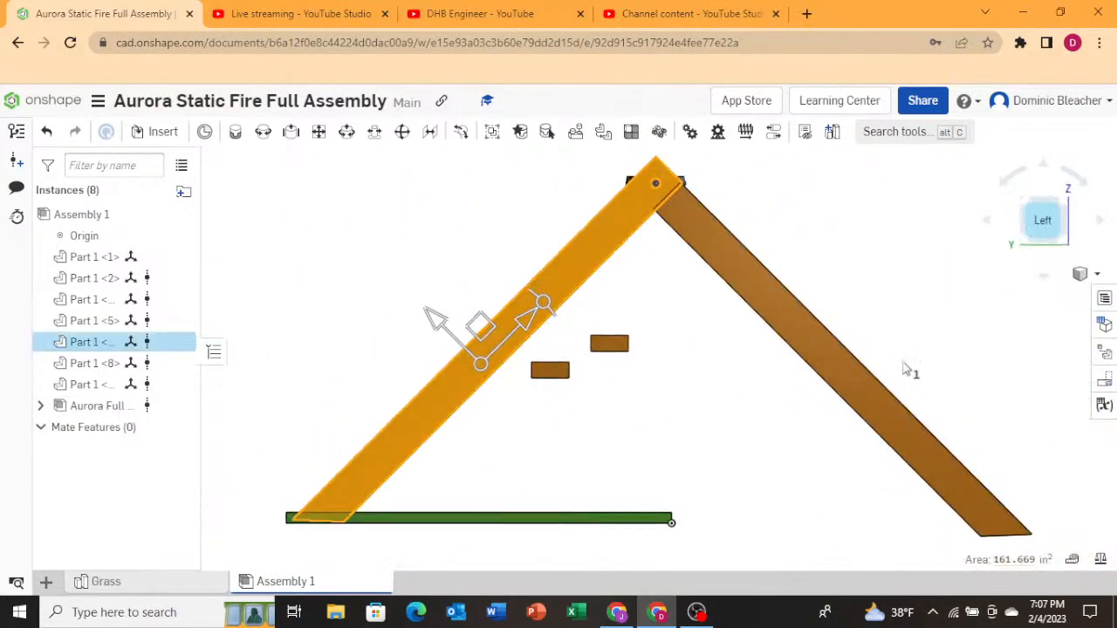
pyautogui.click(854, 361)
pyautogui.press('n')
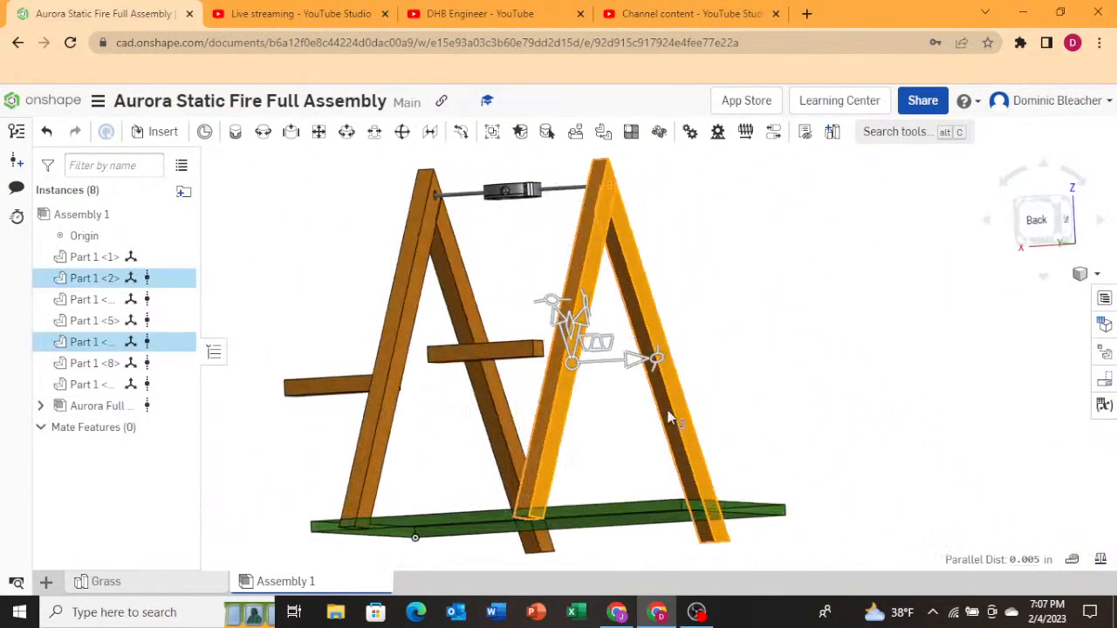
pyautogui.moveTo(683, 394); pyautogui.dragTo(670, 394)
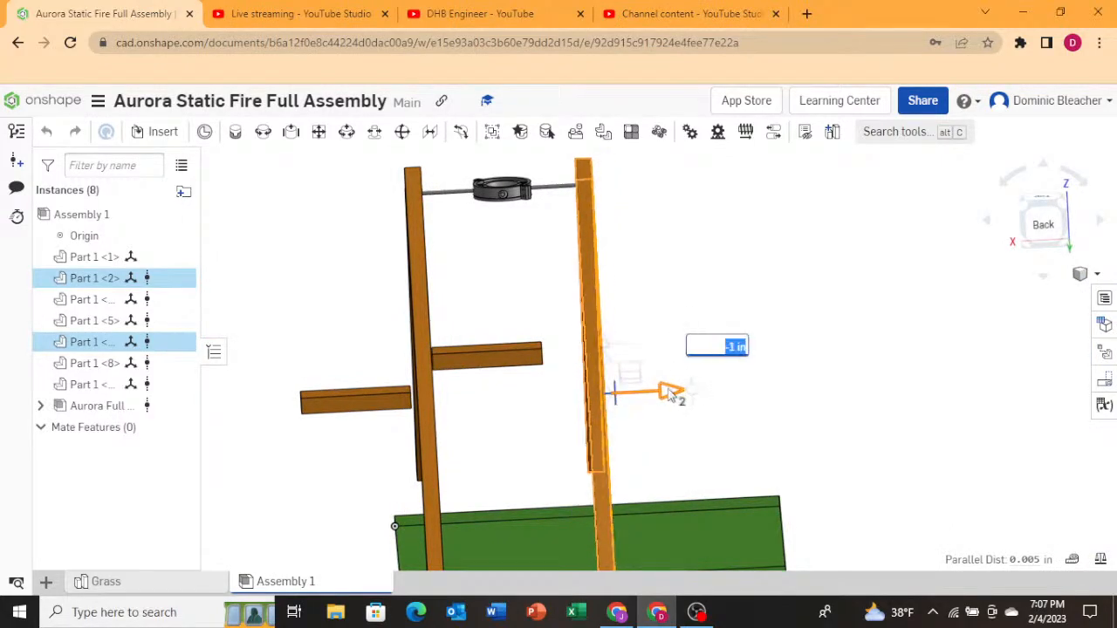
pyautogui.moveTo(887, 362); pyautogui.dragTo(892, 389, button='right')
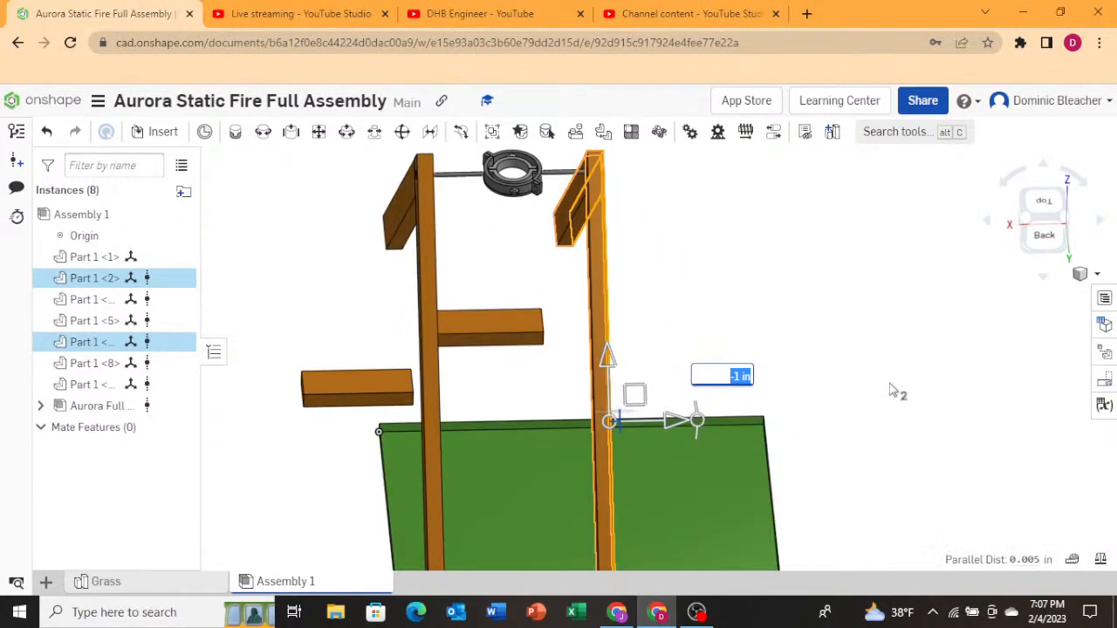
pyautogui.click(812, 306)
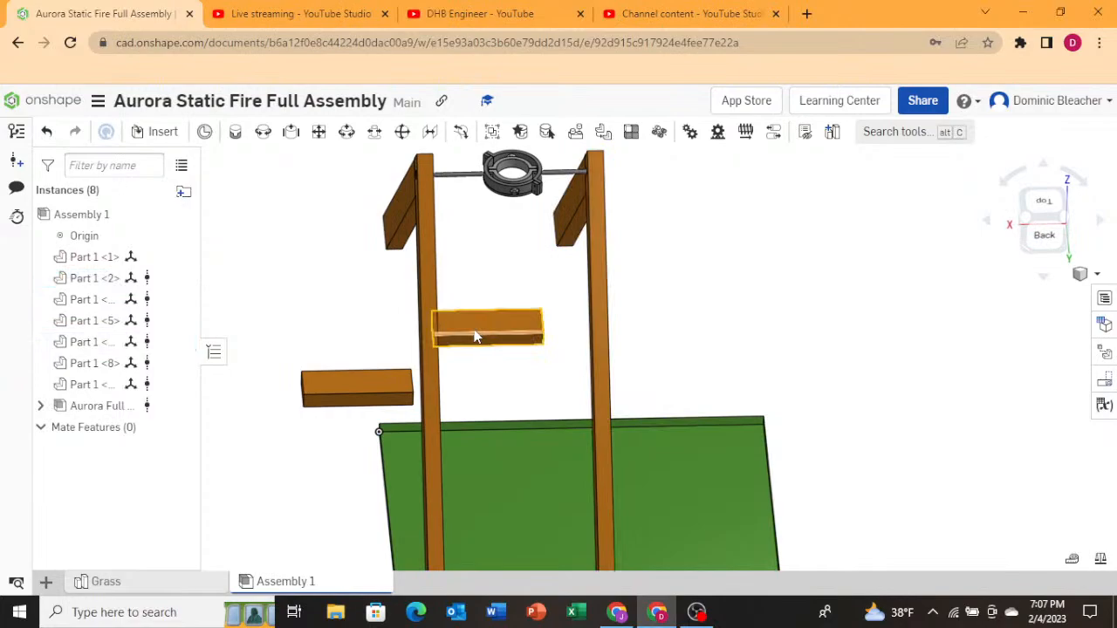
# Insert the Bearing part from the Aurora Static Fire gimbal document and place it near the A-frame top.
pyautogui.click(475, 337)
pyautogui.moveTo(517, 323); pyautogui.dragTo(379, 367)
pyautogui.moveTo(554, 352); pyautogui.dragTo(638, 422, button='right')
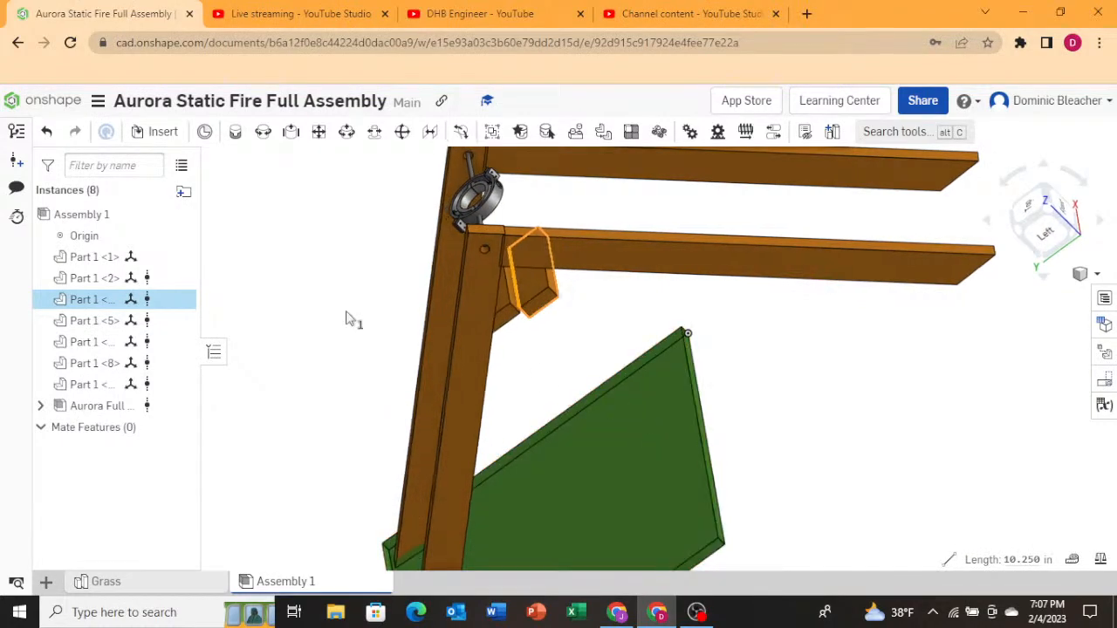
pyautogui.click(164, 136)
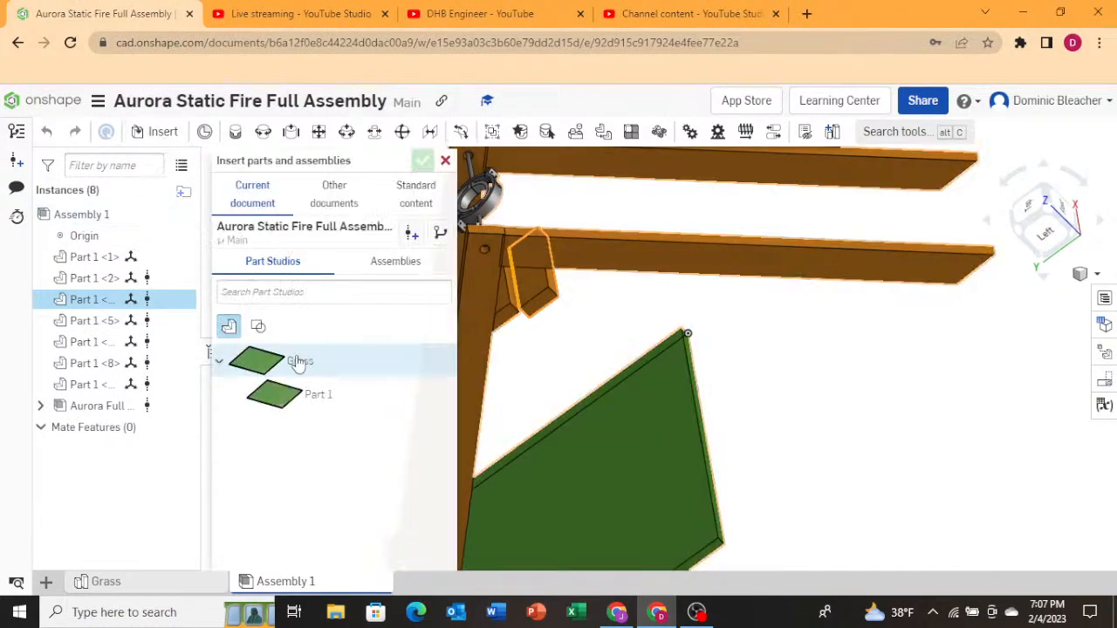
pyautogui.click(328, 199)
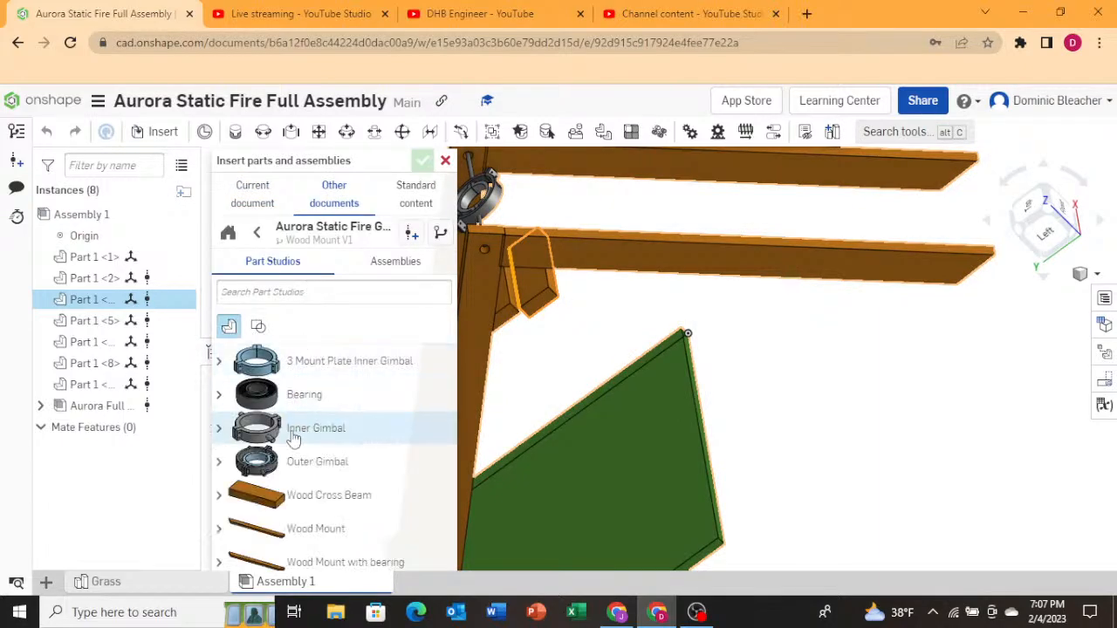
pyautogui.click(299, 395)
pyautogui.click(504, 330)
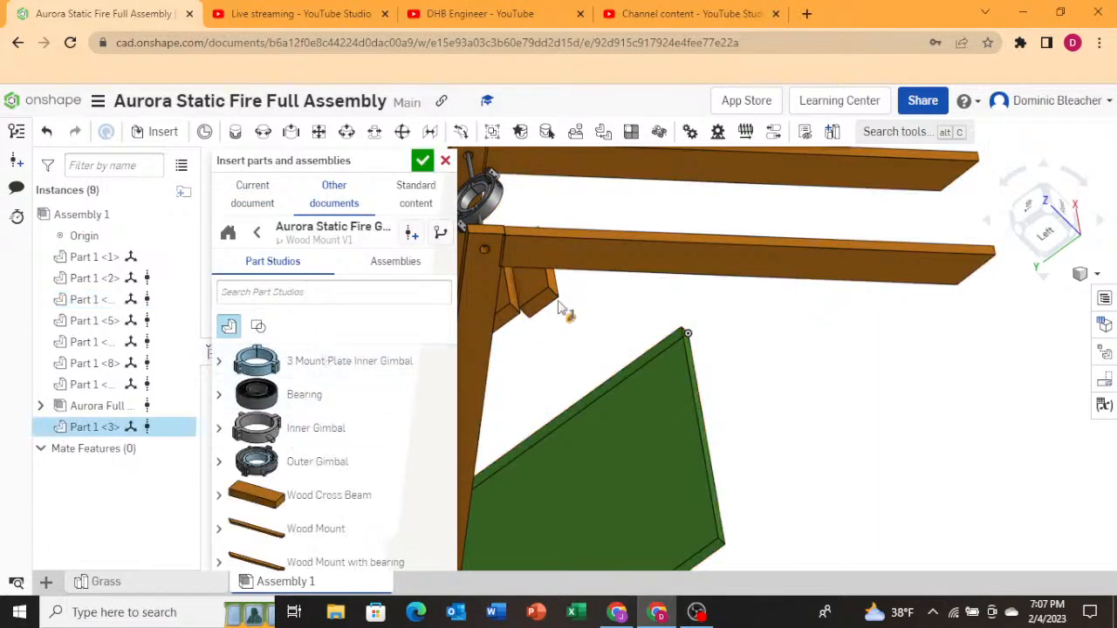
# Examine the inserted bearing's position relative to the gimbal pin and A-frame legs.
pyautogui.scroll(-5, 550, 270)
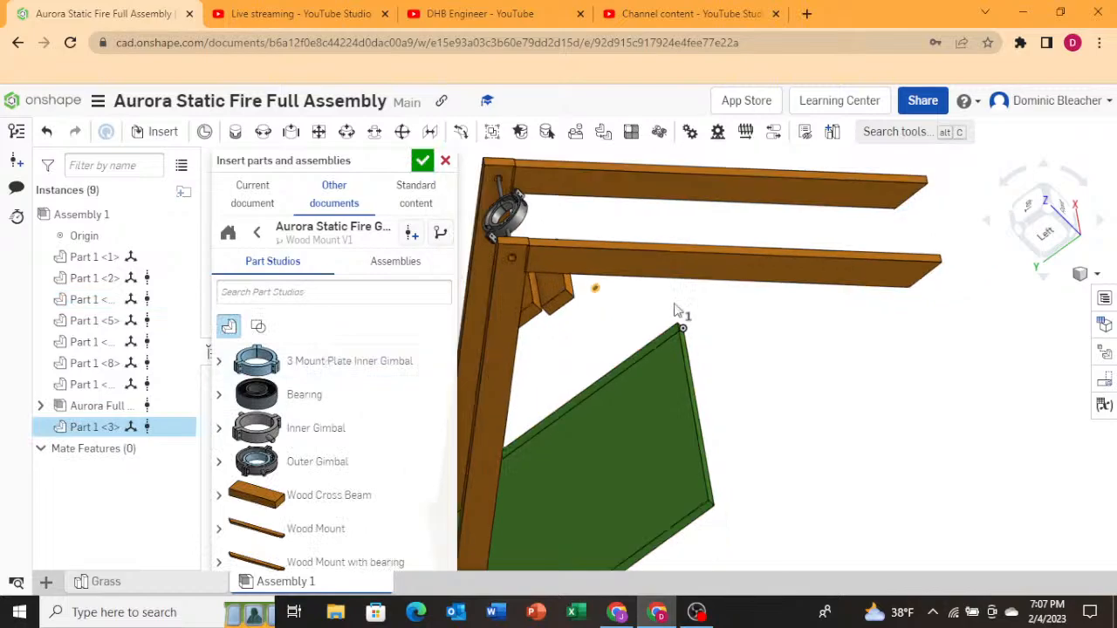
pyautogui.scroll(5, 568, 279)
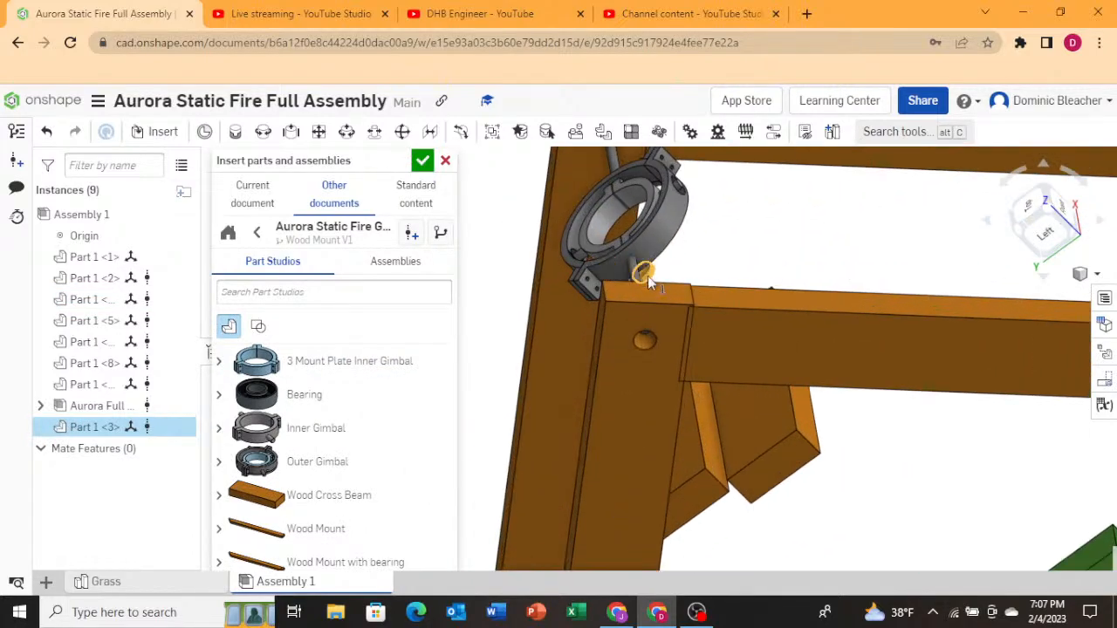
pyautogui.scroll(-4, 658, 313)
pyautogui.scroll(7, 638, 249)
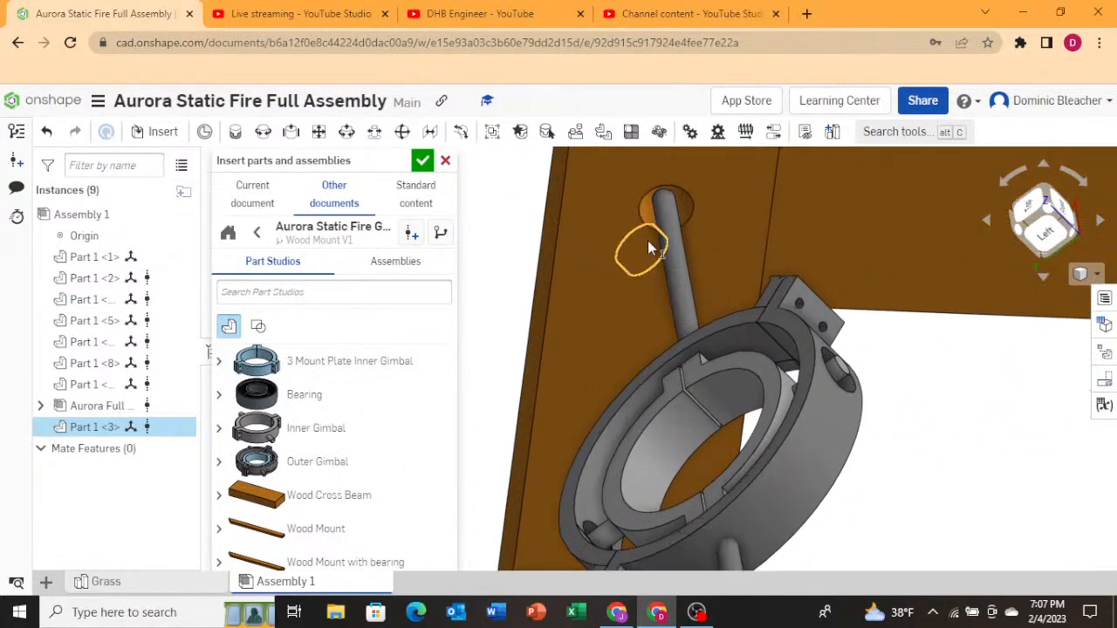
pyautogui.moveTo(648, 248); pyautogui.dragTo(1013, 213, button='right')
pyautogui.press('Escape')
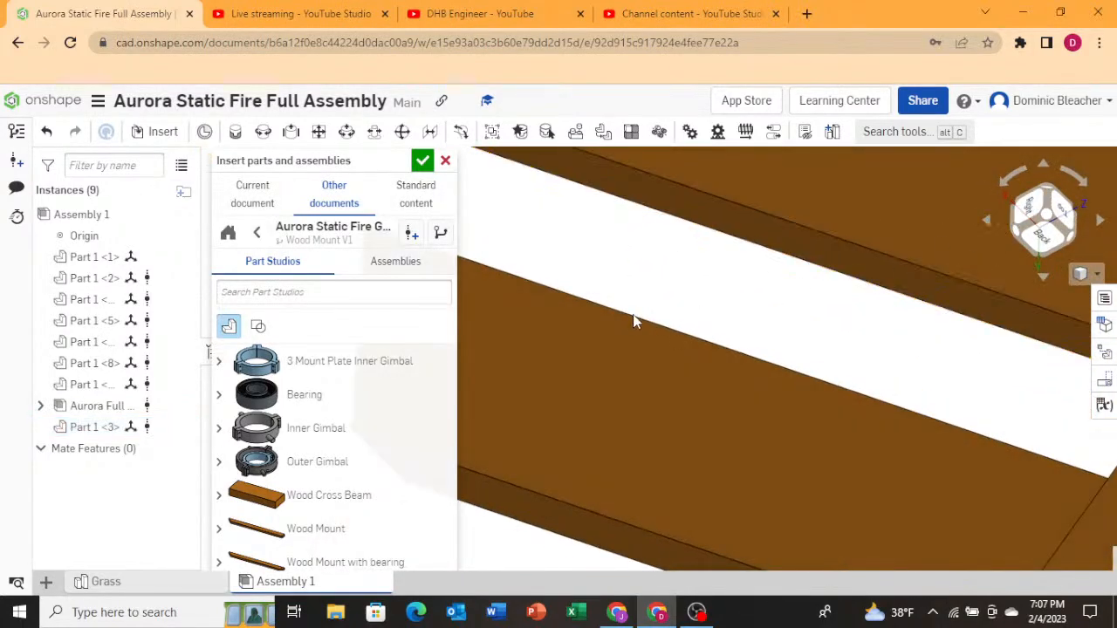
pyautogui.scroll(-5, 633, 321)
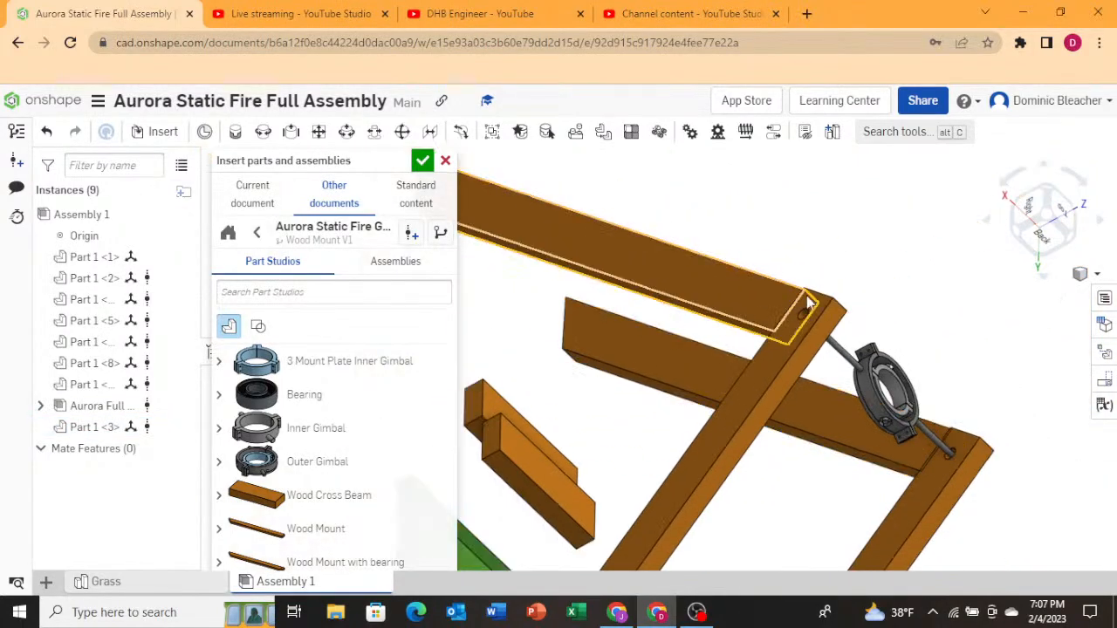
pyautogui.click(1028, 209)
pyautogui.scroll(-3, 635, 351)
pyautogui.moveTo(635, 351); pyautogui.dragTo(661, 351, button='right')
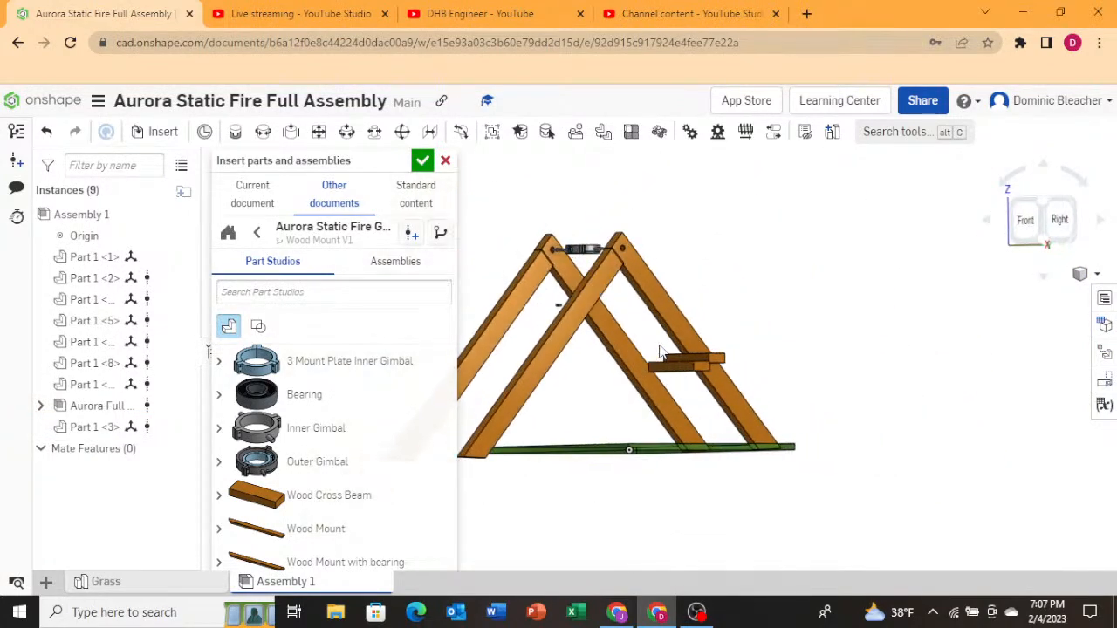
pyautogui.scroll(5, 537, 321)
pyautogui.click(605, 288)
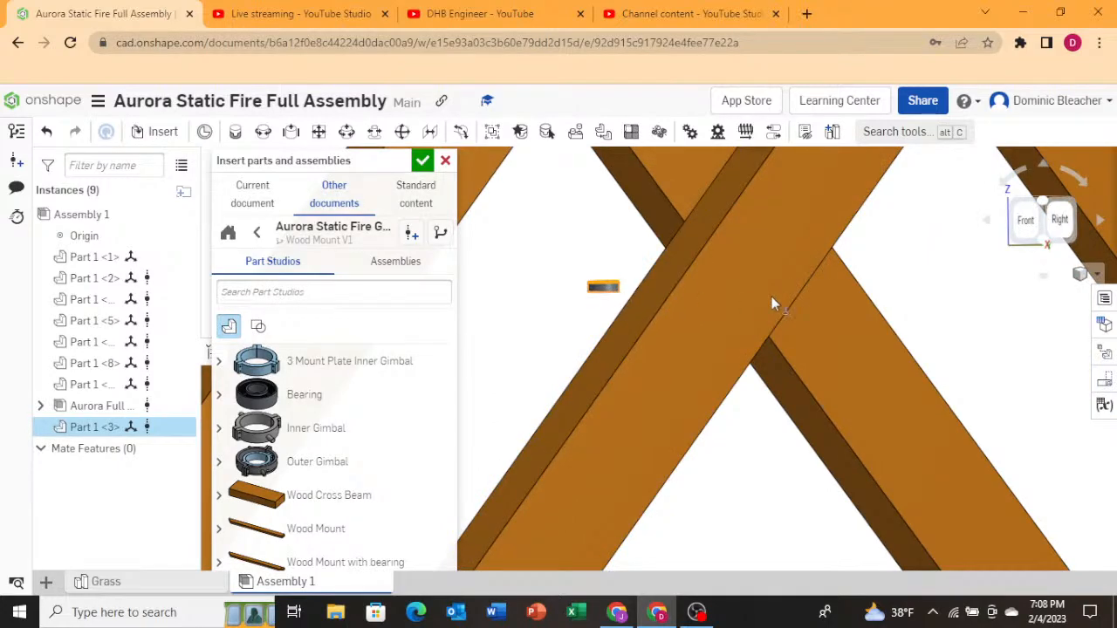
pyautogui.scroll(-5, 668, 323)
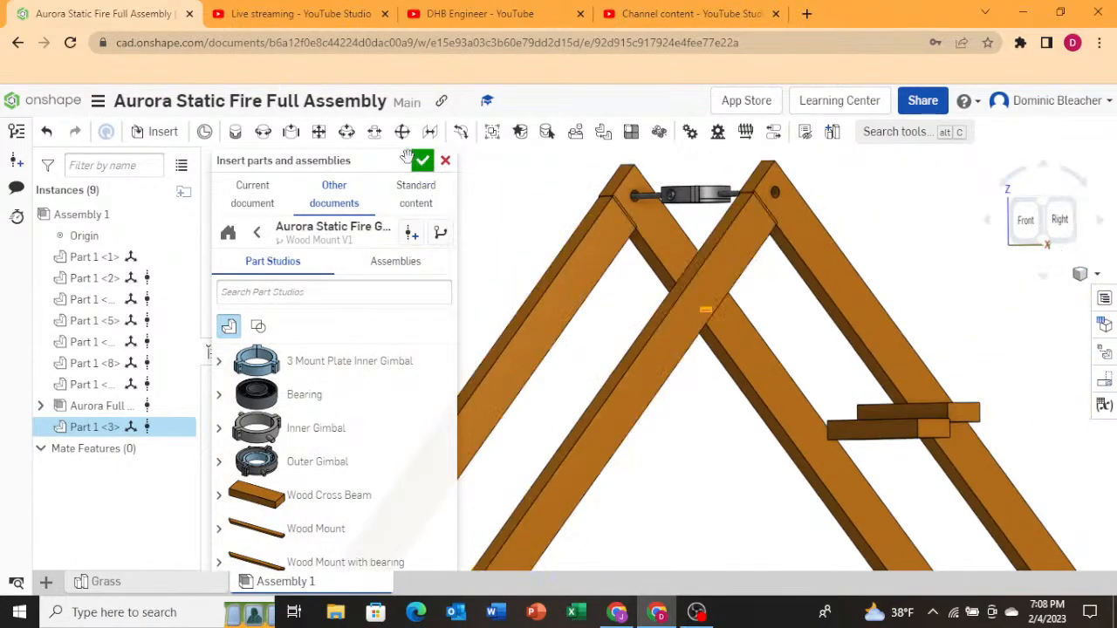
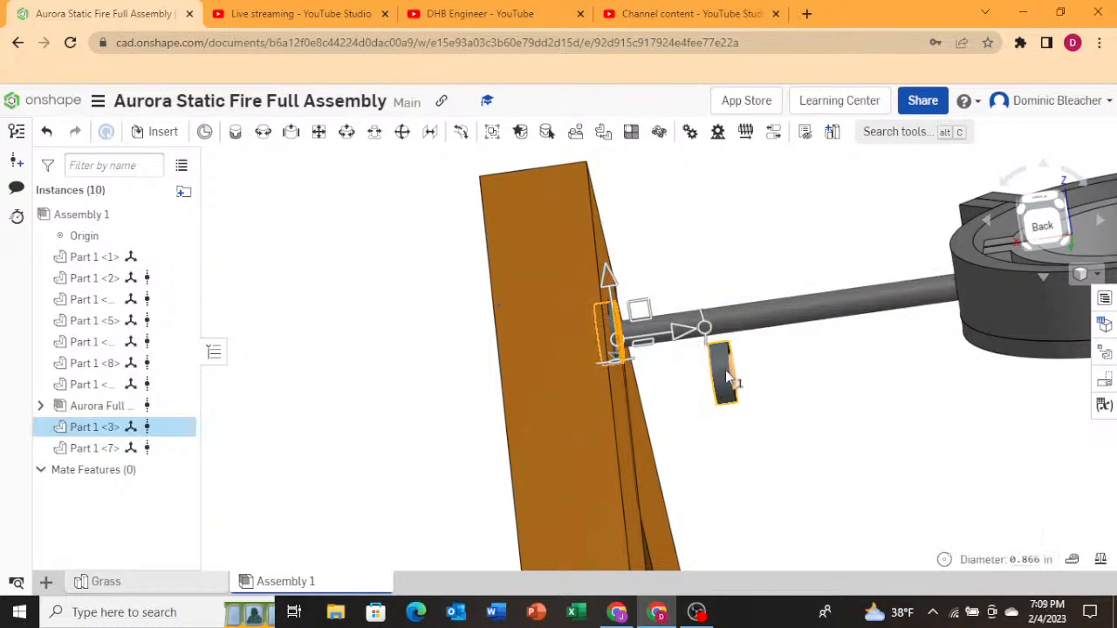
# Select the second bearing and slide it along the gimbal pin toward the A-frame leg with the move triad.
pyautogui.click(722, 371)
pyautogui.moveTo(722, 371); pyautogui.dragTo(713, 371)
pyautogui.click(55, 136)
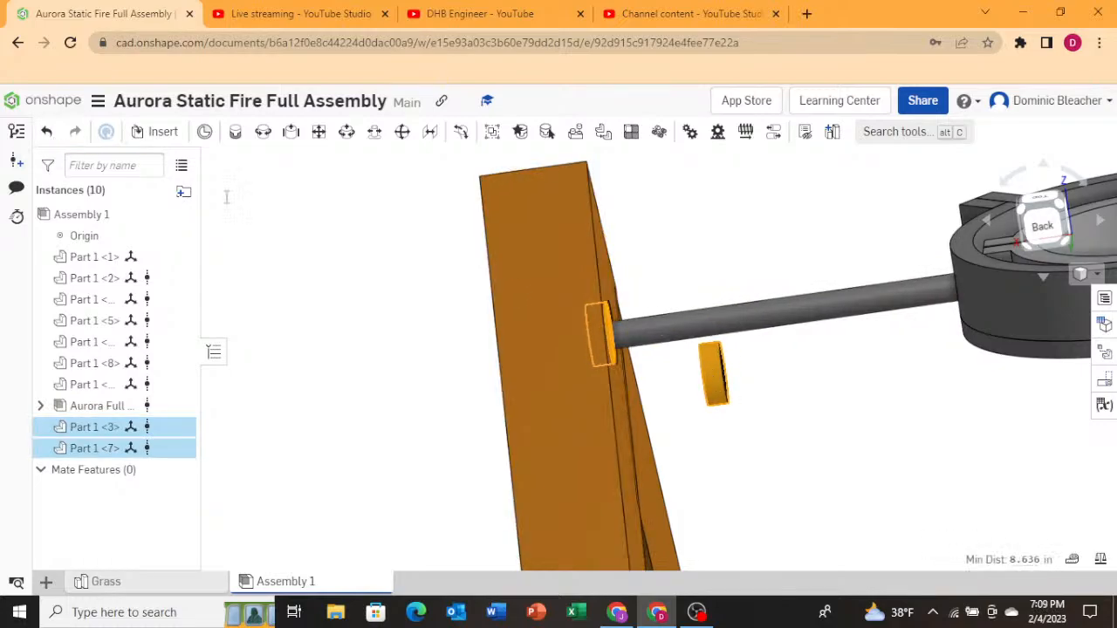
pyautogui.click(788, 427)
pyautogui.click(728, 384)
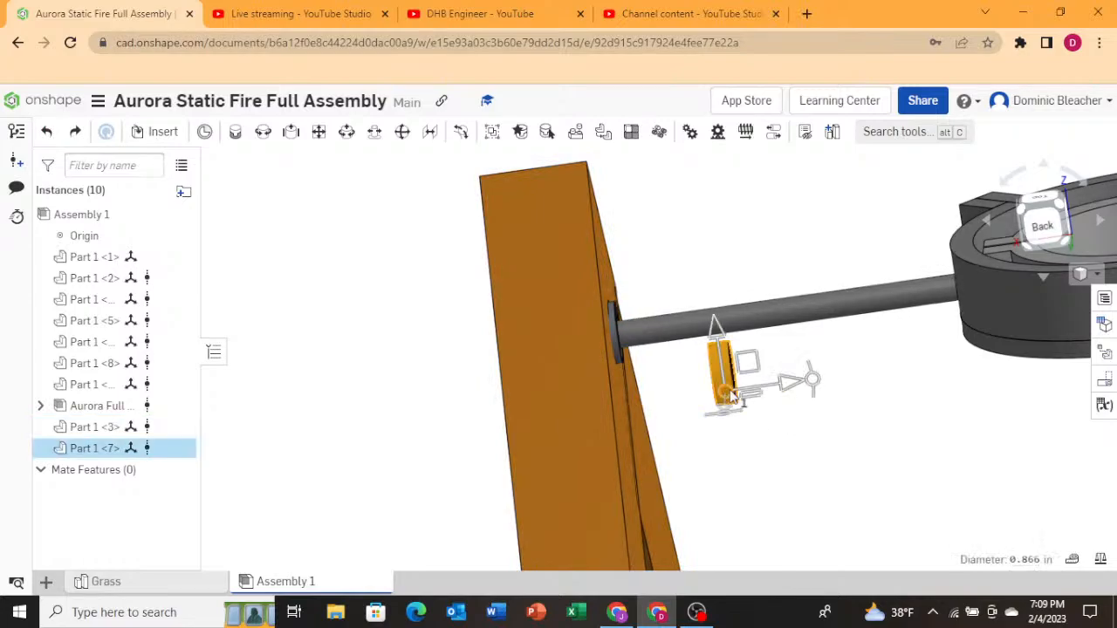
pyautogui.moveTo(748, 364); pyautogui.dragTo(687, 376)
pyautogui.moveTo(596, 330); pyautogui.dragTo(597, 329)
pyautogui.moveTo(598, 330); pyautogui.dragTo(721, 358, button='right')
pyautogui.scroll(-5, 722, 358)
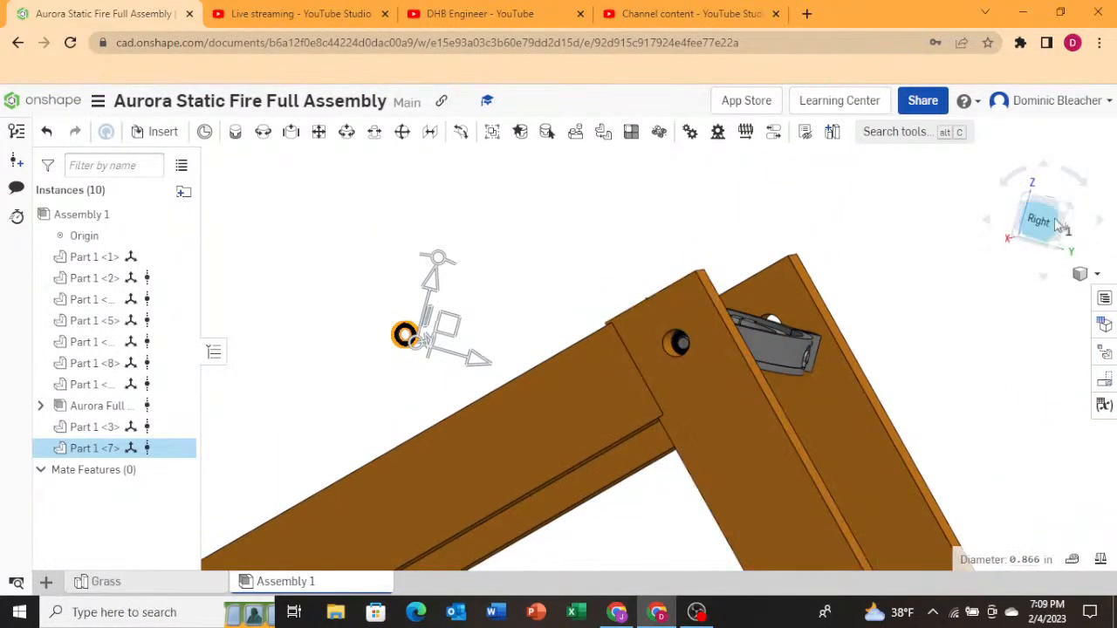
# In the Right view, center the bearing on the pin hole and seat it against the leg, offsetting it -0.22 in.
pyautogui.click(1058, 224)
pyautogui.scroll(5, 589, 229)
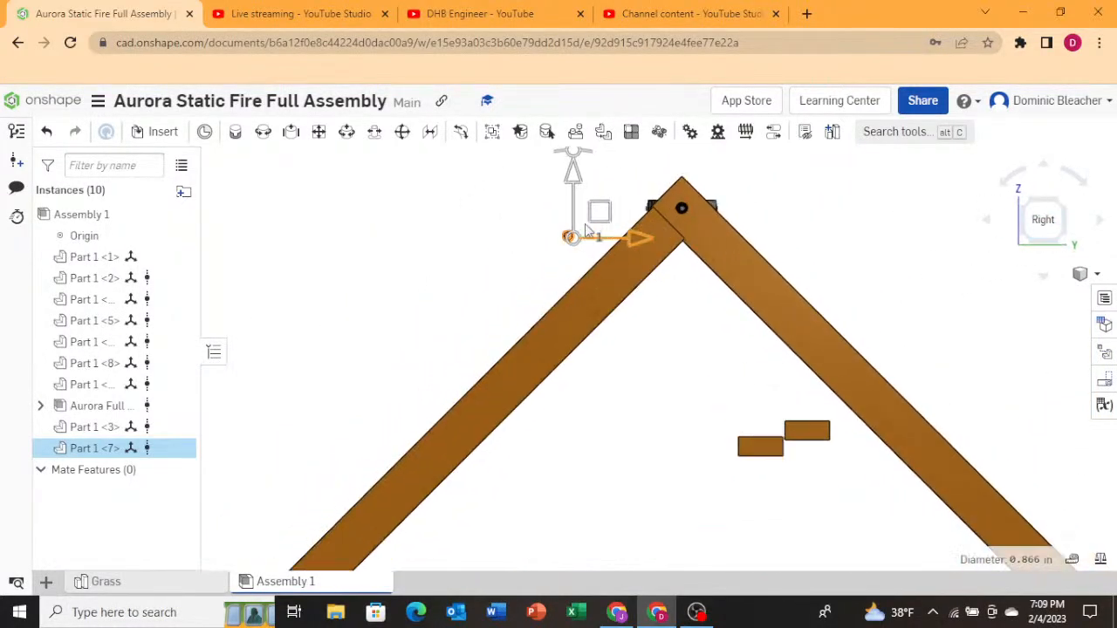
pyautogui.scroll(3, 587, 225)
pyautogui.scroll(-6, 582, 274)
pyautogui.scroll(5, 606, 201)
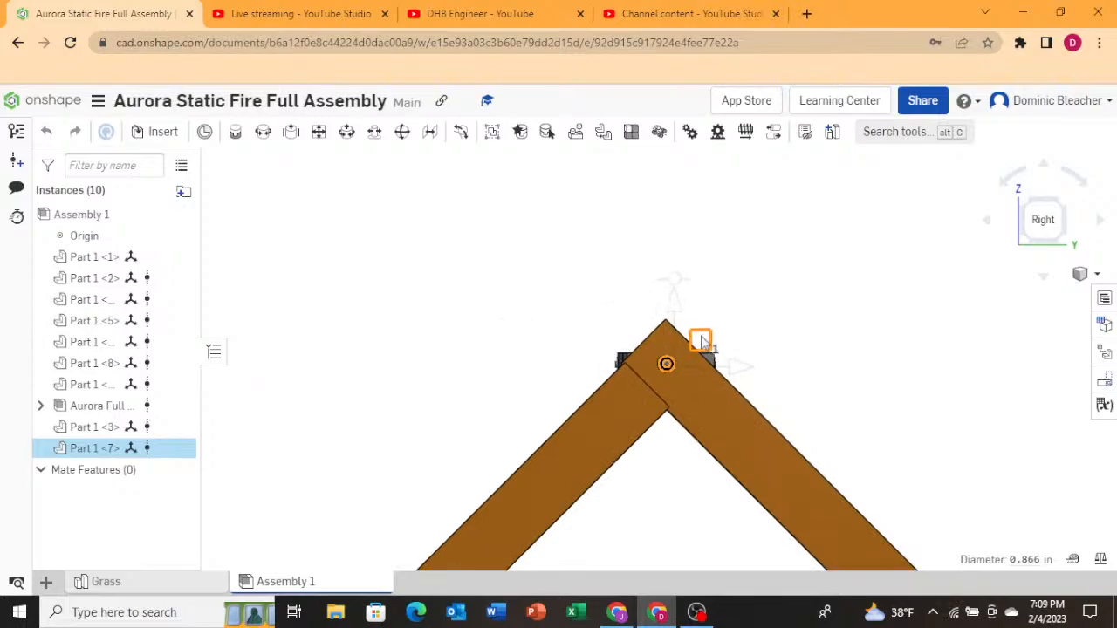
pyautogui.scroll(5, 690, 358)
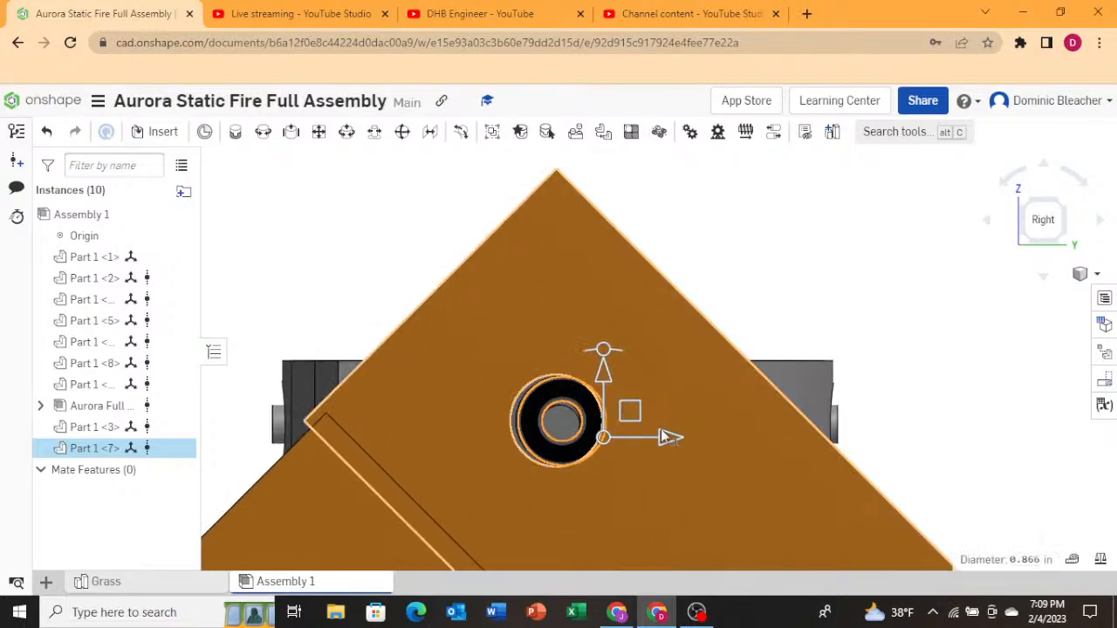
pyautogui.moveTo(665, 435); pyautogui.dragTo(659, 435)
pyautogui.moveTo(758, 346)
pyautogui.mouseDown(button='right')
pyautogui.moveTo(780, 323)
pyautogui.moveTo(773, 334)
pyautogui.mouseUp(button='right')
pyautogui.moveTo(633, 433); pyautogui.dragTo(612, 438)
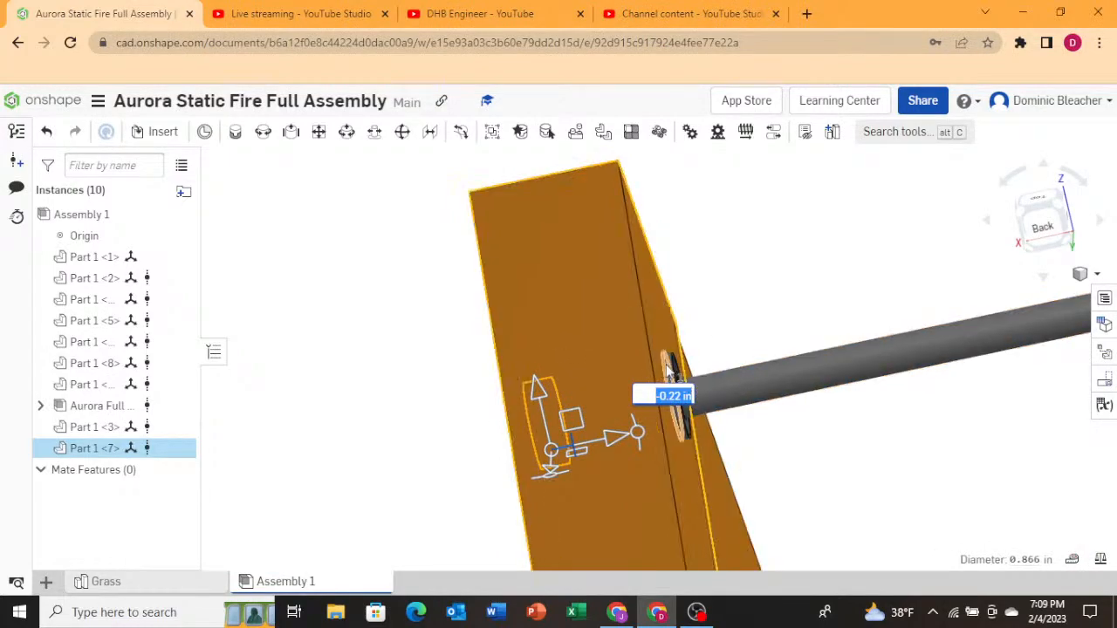
pyautogui.click(667, 366)
pyautogui.click(749, 314)
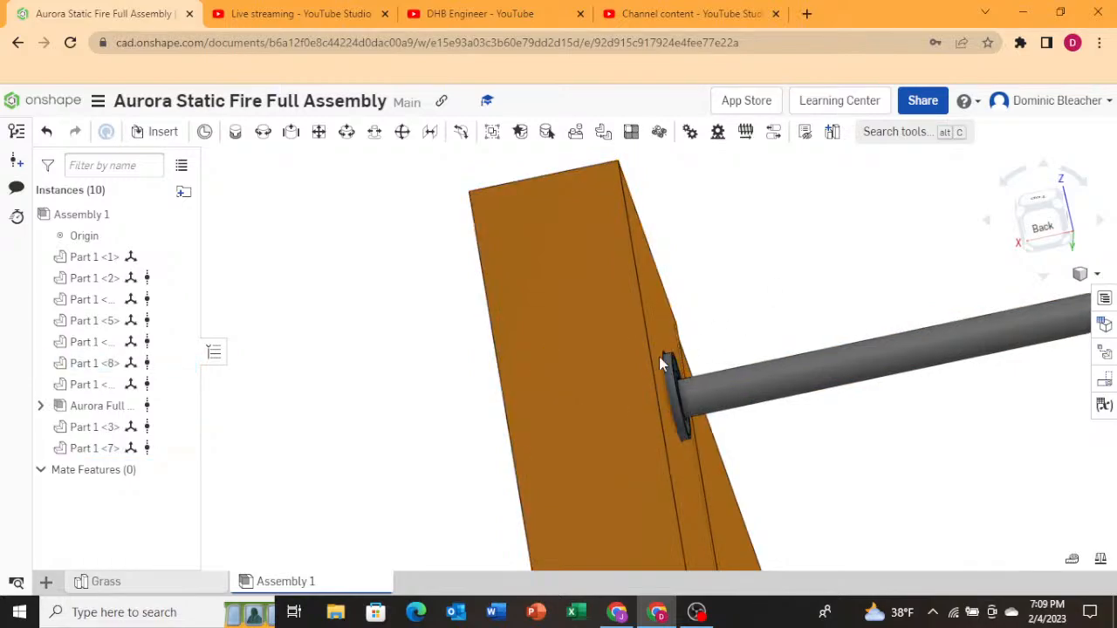
# Select both bearings at the near A-frame leg and paste a copy of them into the assembly.
pyautogui.moveTo(585, 407); pyautogui.dragTo(541, 425, button='right')
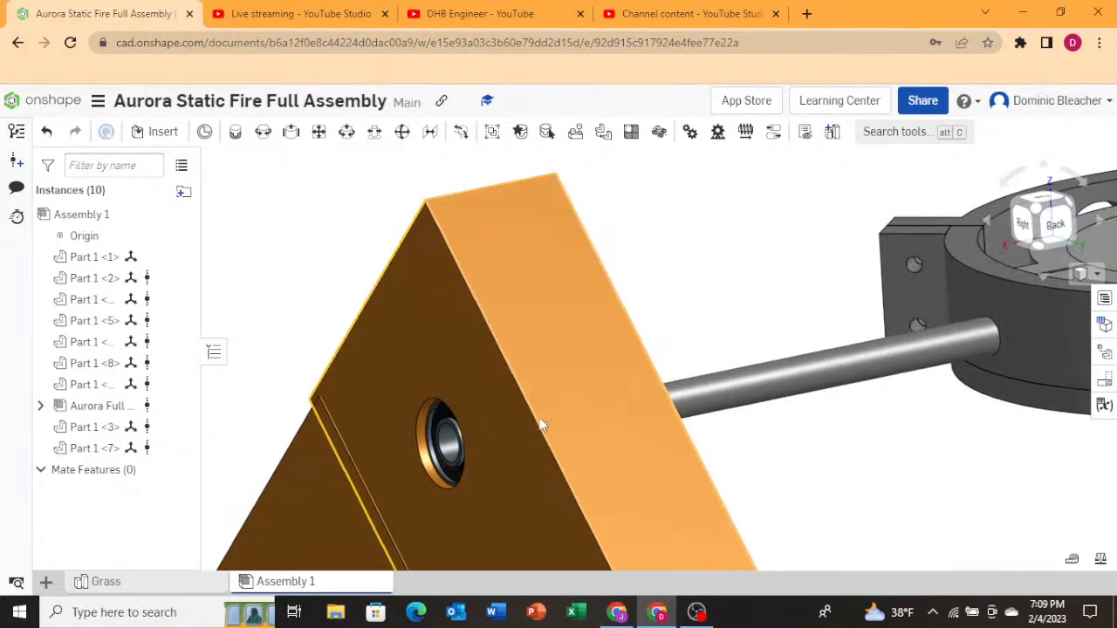
pyautogui.click(449, 438)
pyautogui.moveTo(713, 340); pyautogui.dragTo(661, 341, button='right')
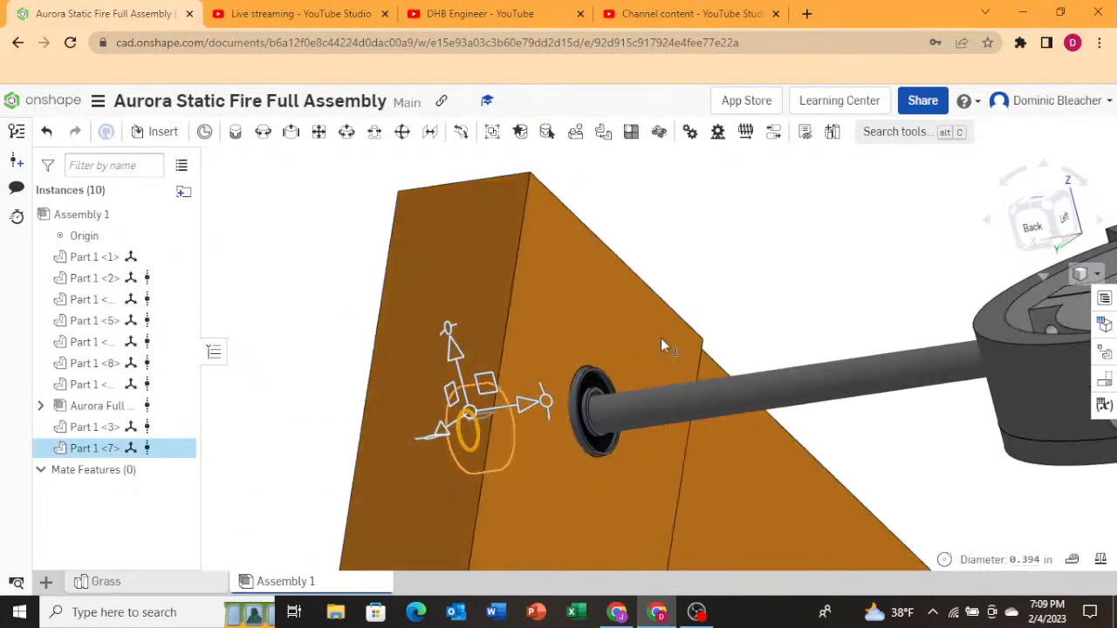
pyautogui.click(590, 384)
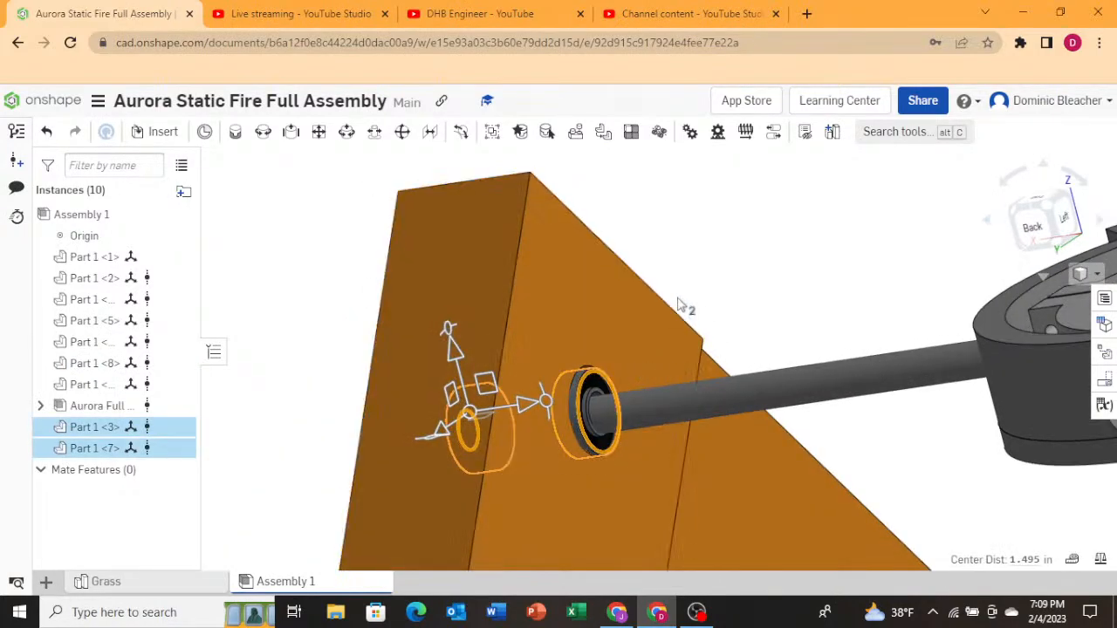
pyautogui.scroll(-3, 485, 351)
pyautogui.scroll(-3, 485, 351)
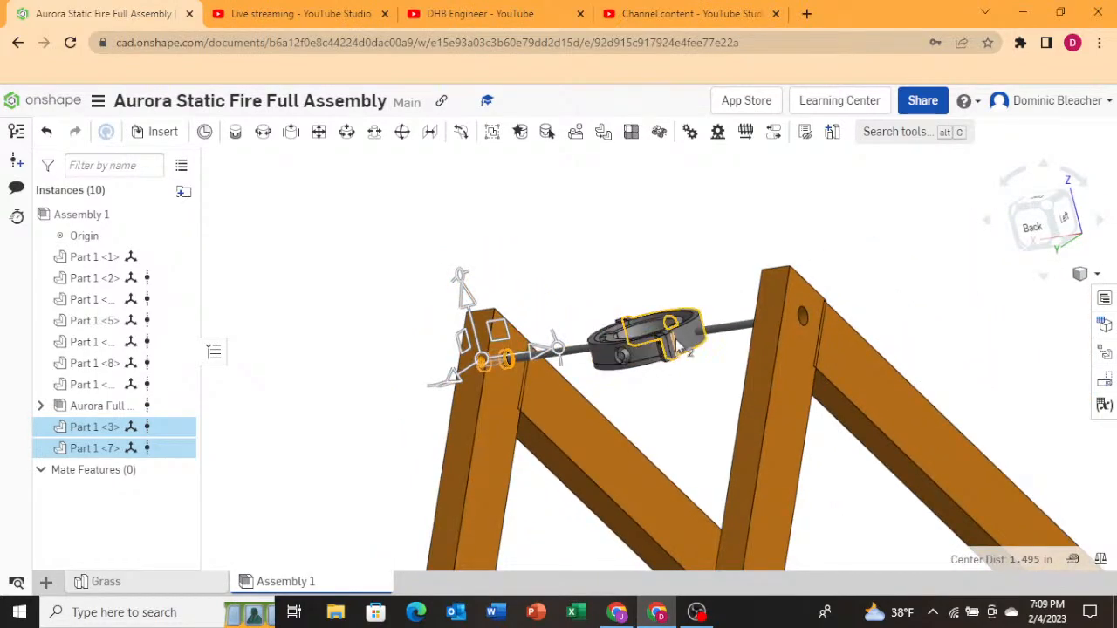
pyautogui.hotkey('ctrl', 'v')
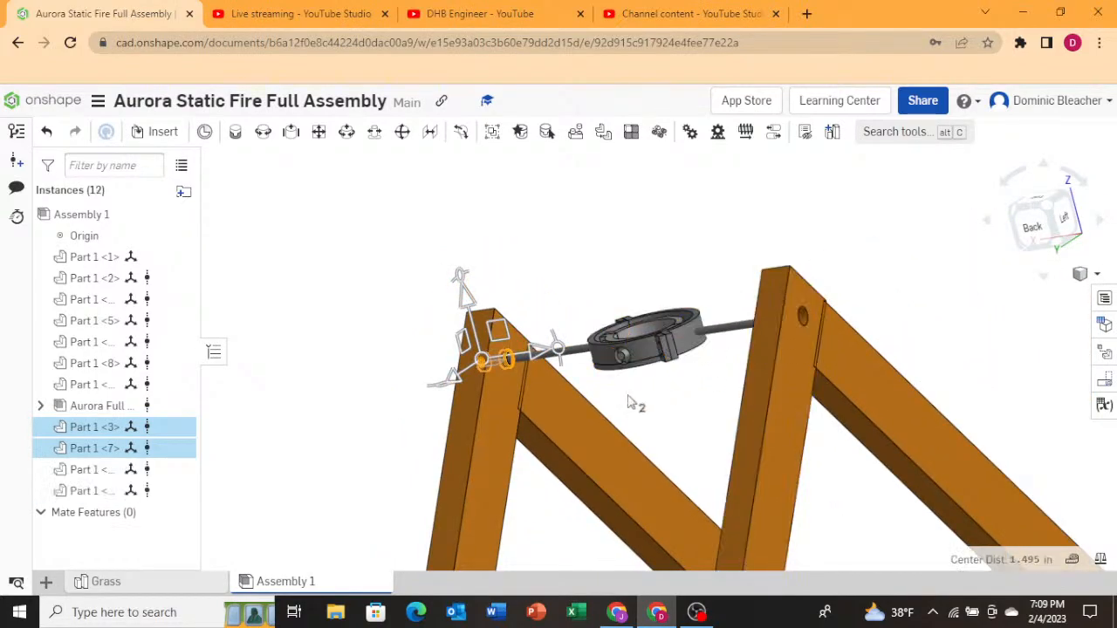
# Move the pasted bearings along the pin about 8.02 in onto the opposite A-frame leg.
pyautogui.scroll(5, 513, 342)
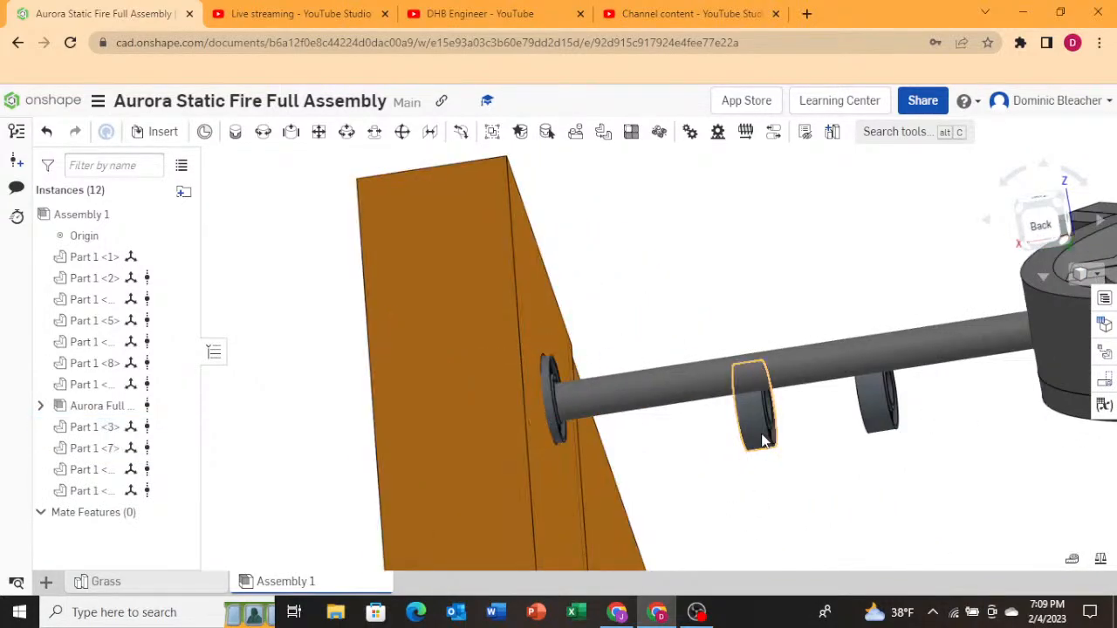
pyautogui.scroll(-4, 756, 459)
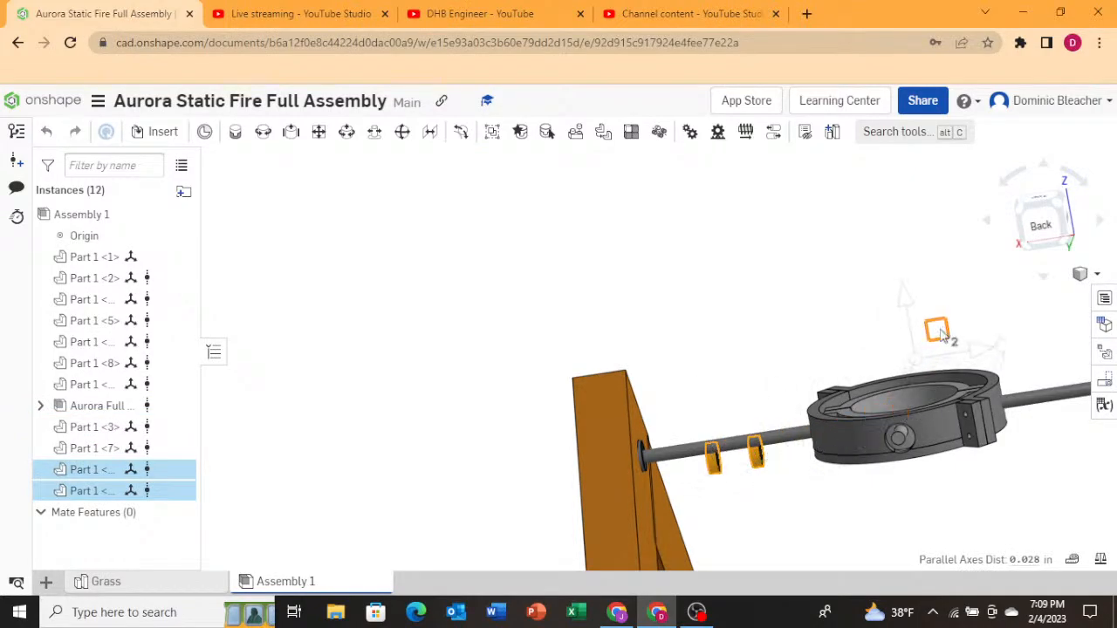
pyautogui.scroll(-5, 849, 457)
pyautogui.moveTo(942, 477); pyautogui.dragTo(1100, 326, button='right')
pyautogui.click(1054, 213)
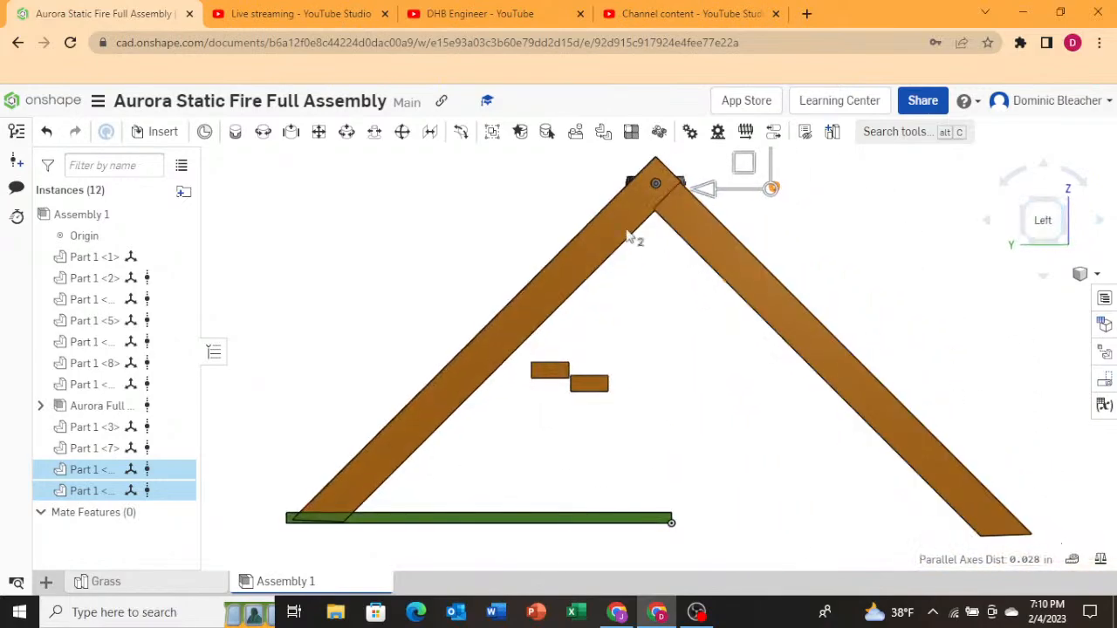
pyautogui.scroll(5, 583, 282)
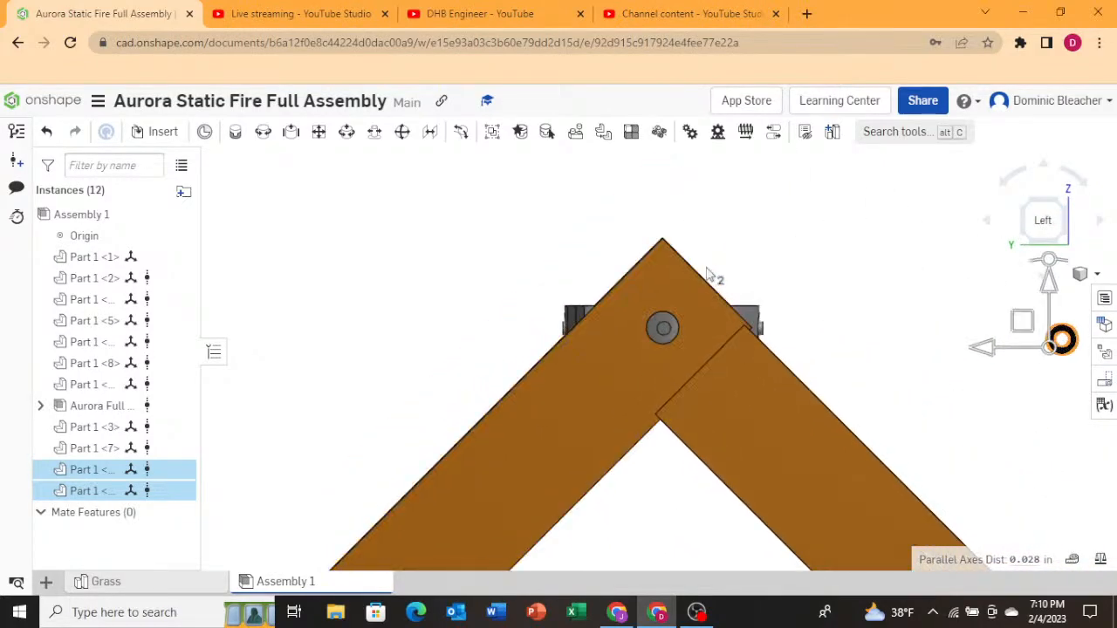
pyautogui.moveTo(1025, 325); pyautogui.dragTo(813, 328)
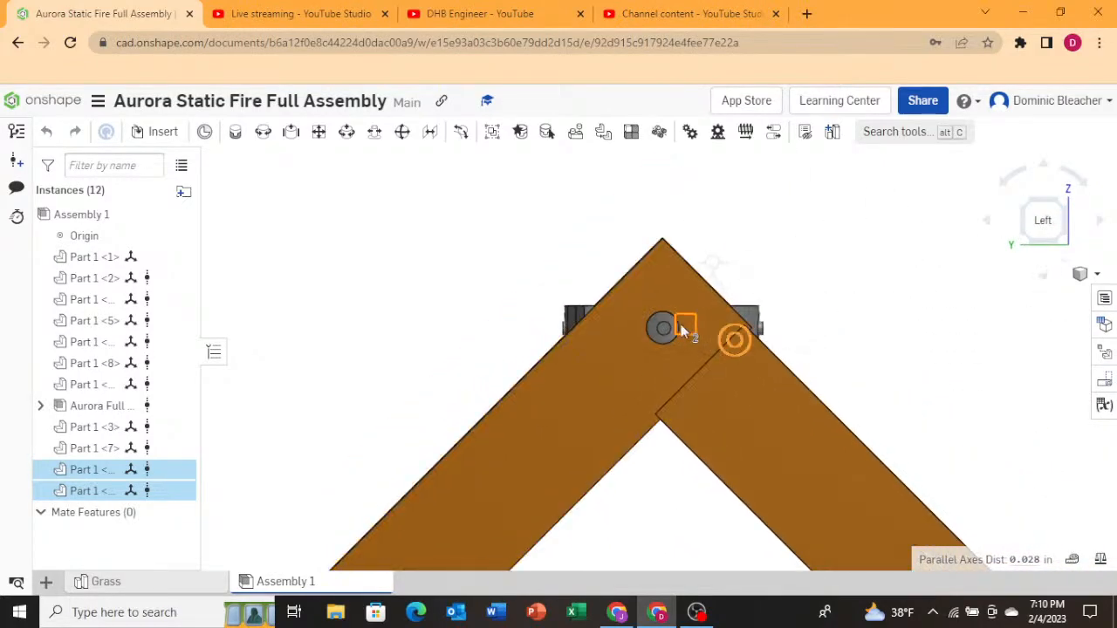
pyautogui.moveTo(684, 330); pyautogui.dragTo(622, 314)
pyautogui.moveTo(621, 315)
pyautogui.mouseDown(button='right')
pyautogui.moveTo(573, 318)
pyautogui.moveTo(609, 320)
pyautogui.mouseUp(button='right')
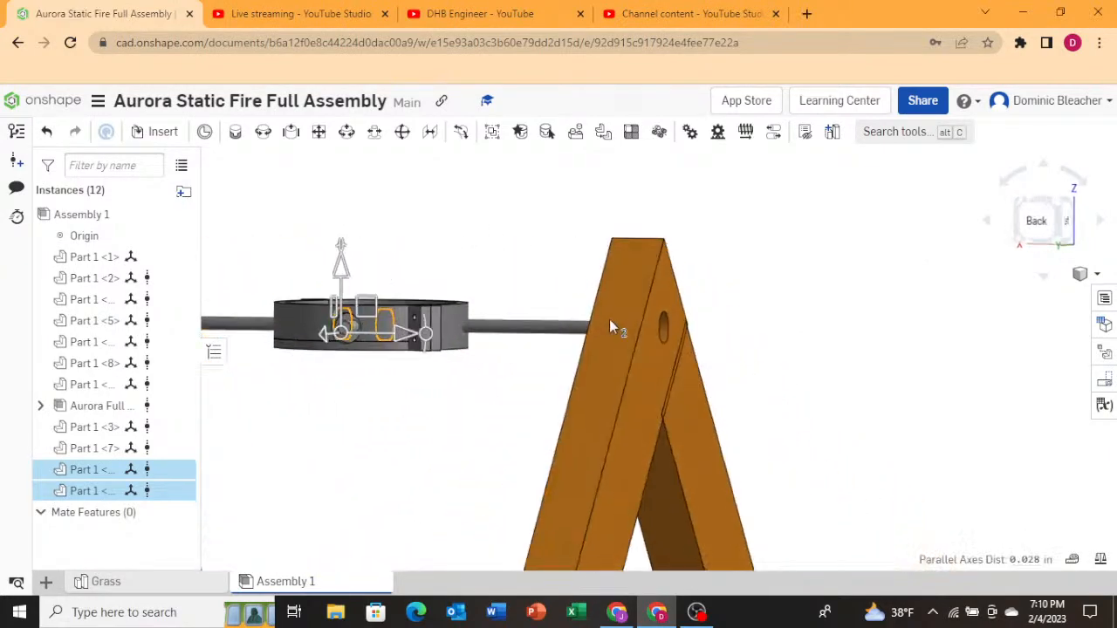
pyautogui.moveTo(411, 334); pyautogui.dragTo(690, 341)
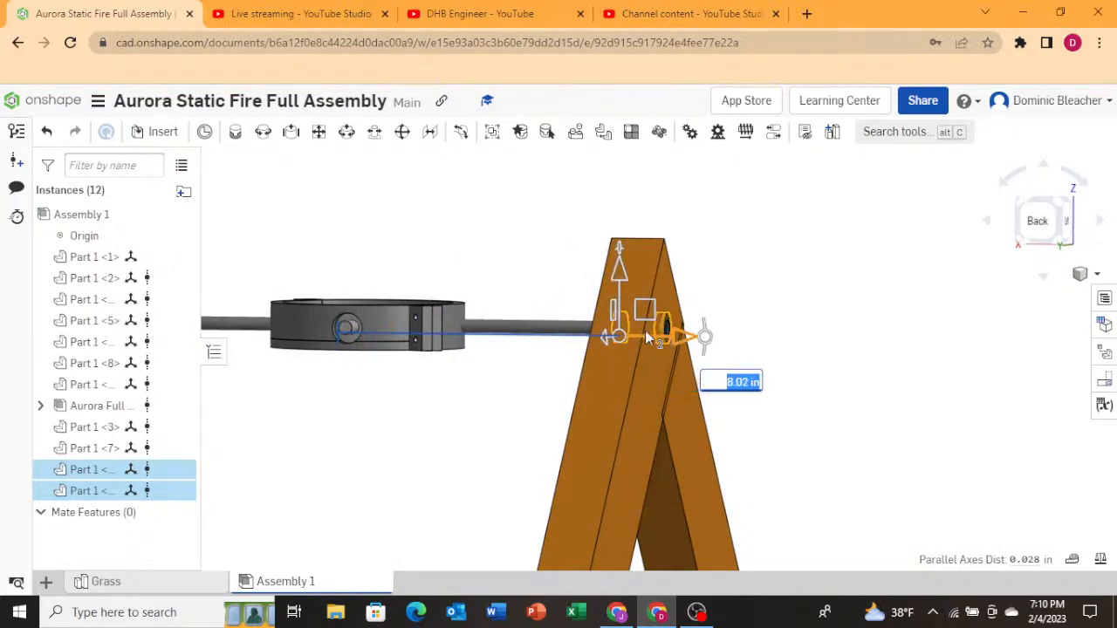
pyautogui.moveTo(689, 340); pyautogui.dragTo(548, 391, button='right')
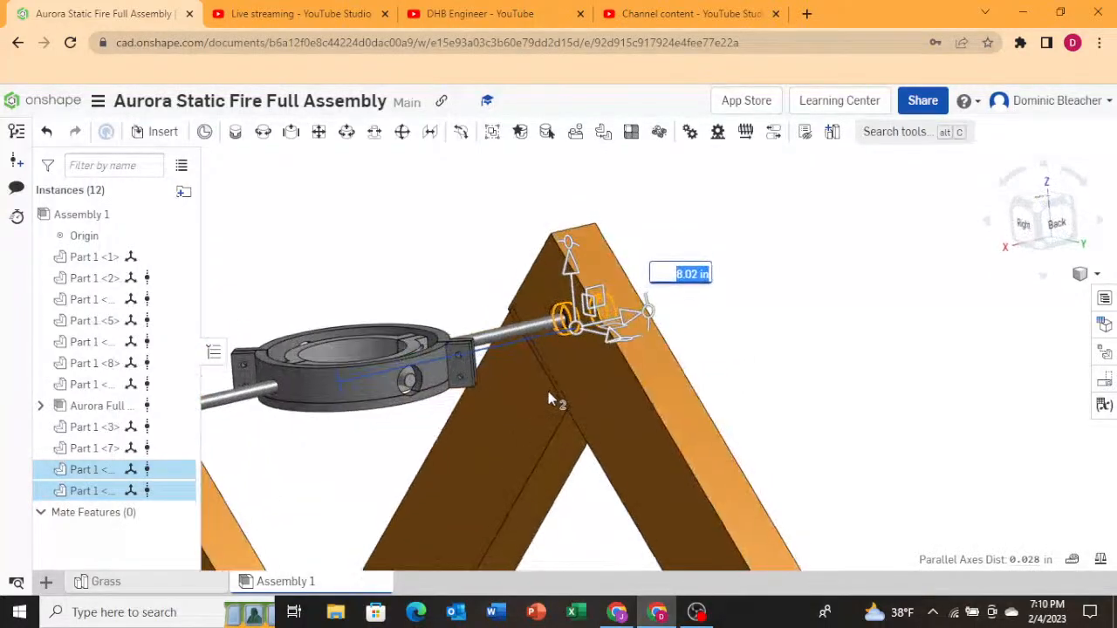
pyautogui.click(443, 443)
pyautogui.click(290, 239)
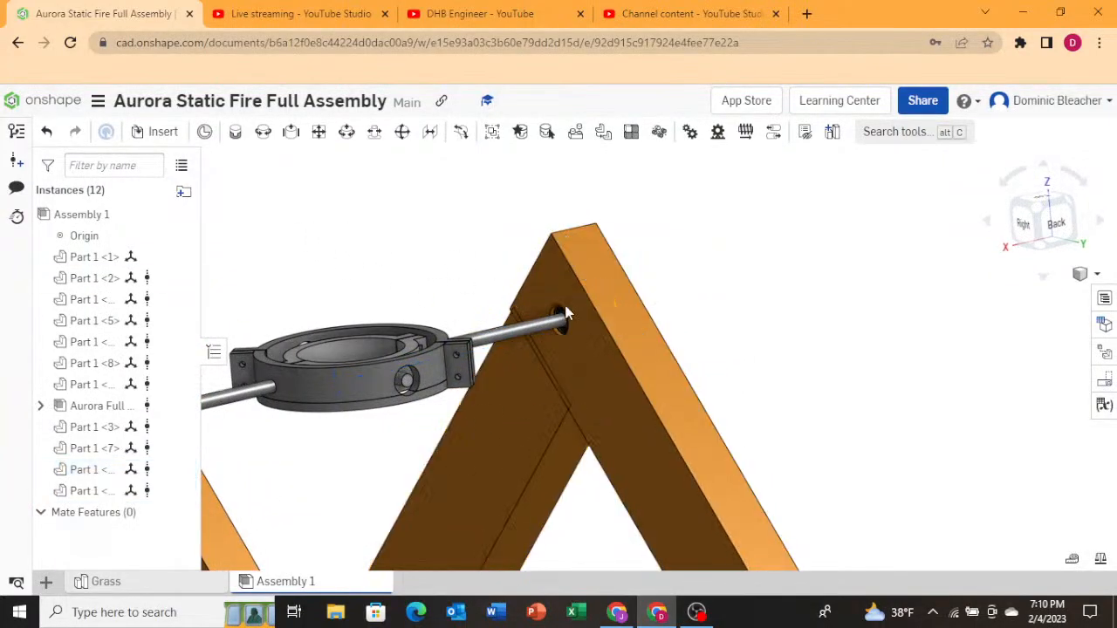
# Select the bearing at the near leg and paste another copy of it below the gimbal ring.
pyautogui.moveTo(512, 303); pyautogui.dragTo(490, 303, button='right')
pyautogui.scroll(-3, 853, 351)
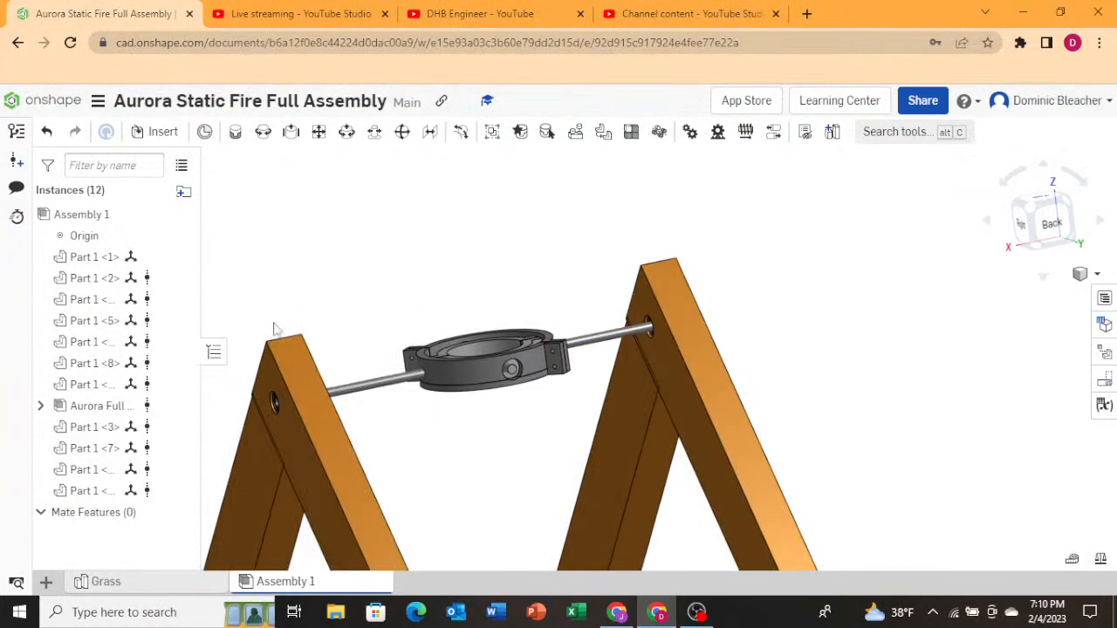
pyautogui.moveTo(274, 323); pyautogui.dragTo(486, 322, button='right')
pyautogui.scroll(2, 324, 364)
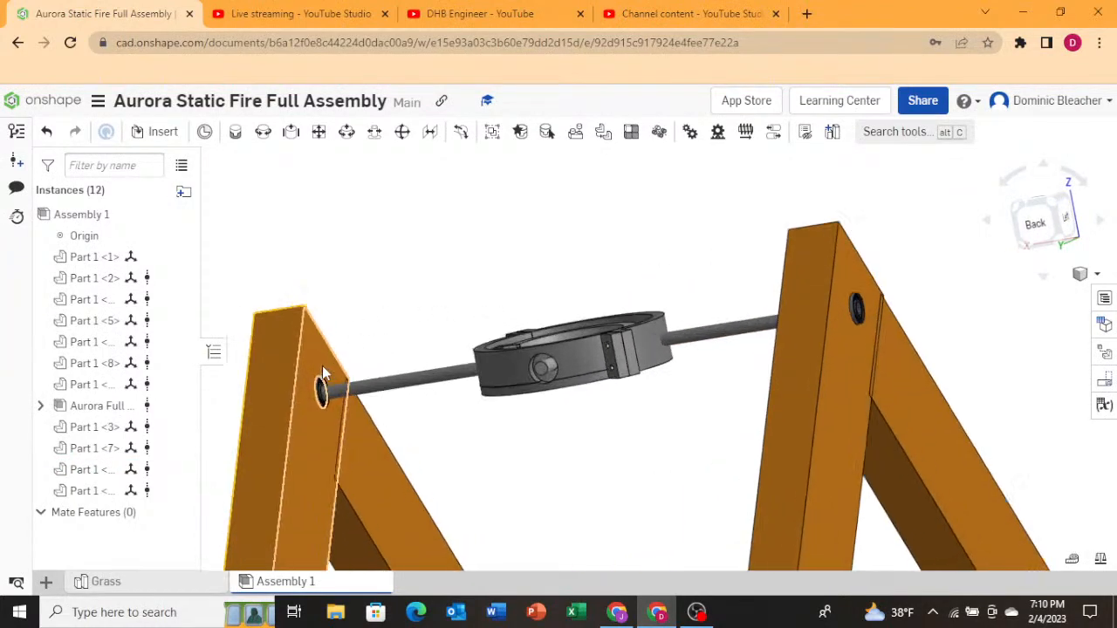
pyautogui.scroll(3, 322, 365)
pyautogui.click(319, 409)
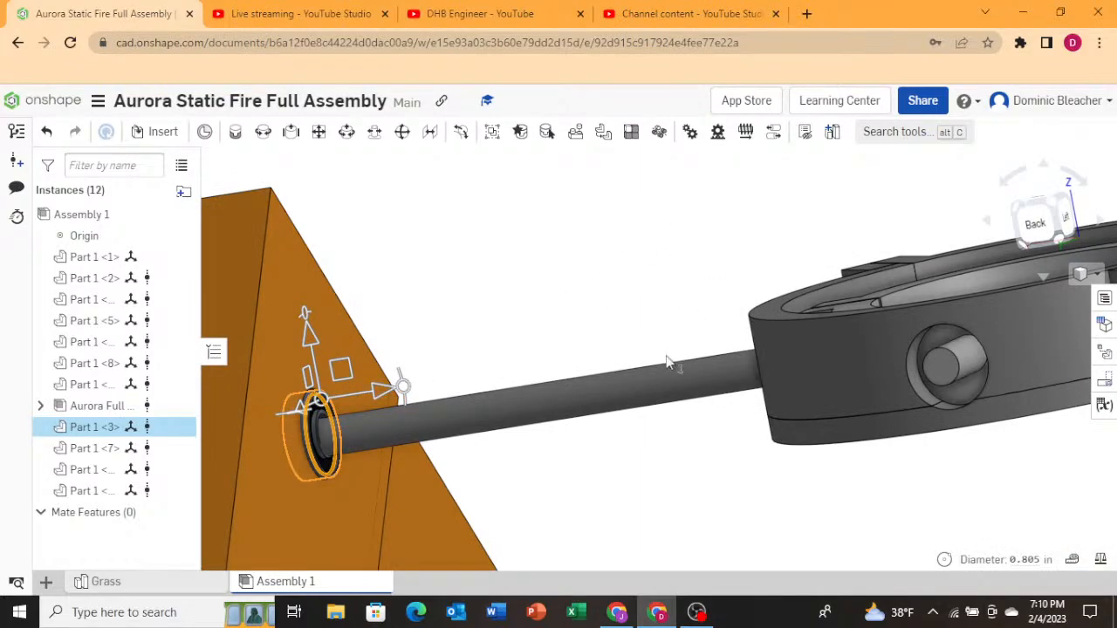
pyautogui.scroll(-3, 554, 384)
pyautogui.scroll(-1, 650, 485)
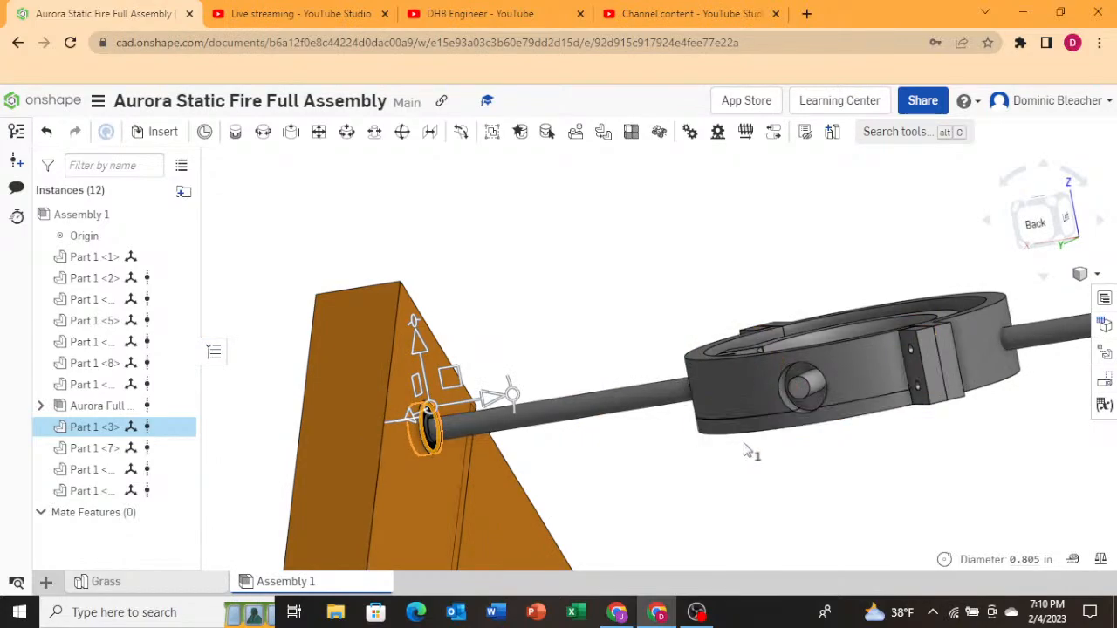
pyautogui.click(805, 426)
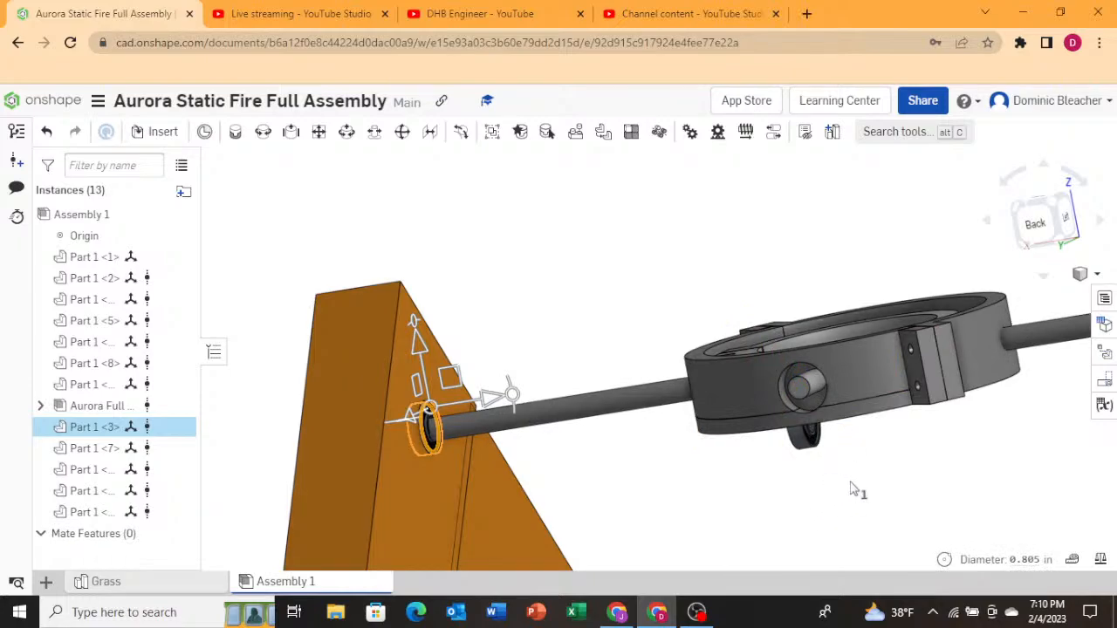
pyautogui.moveTo(851, 482); pyautogui.dragTo(854, 486, button='right')
pyautogui.click(813, 505)
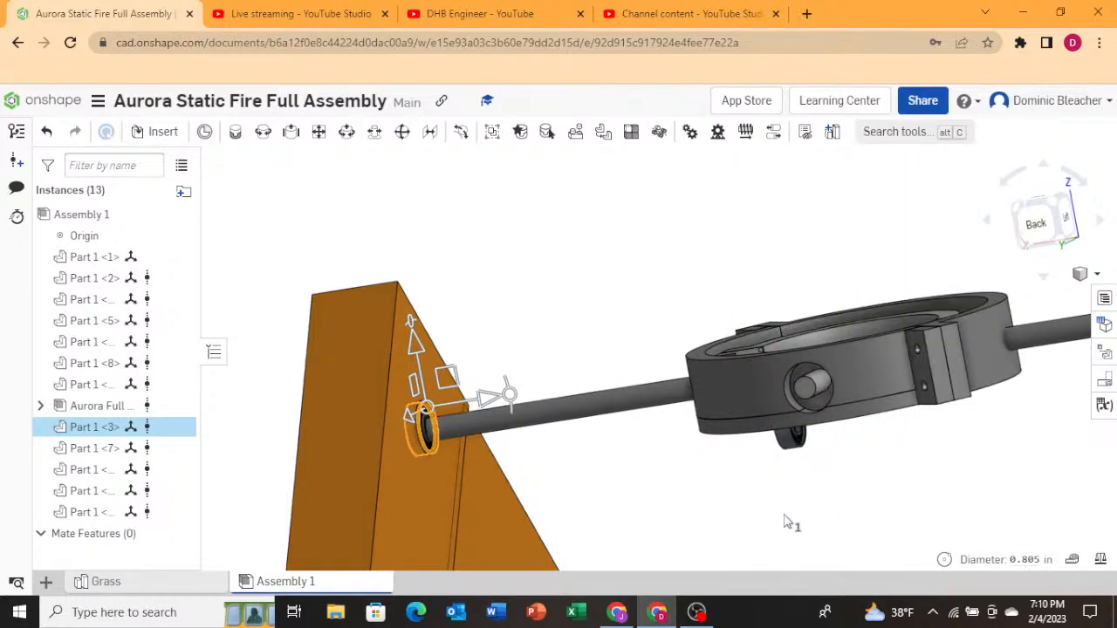
# Paste one more bearing copy below the gimbal ring.
pyautogui.scroll(-2, 828, 500)
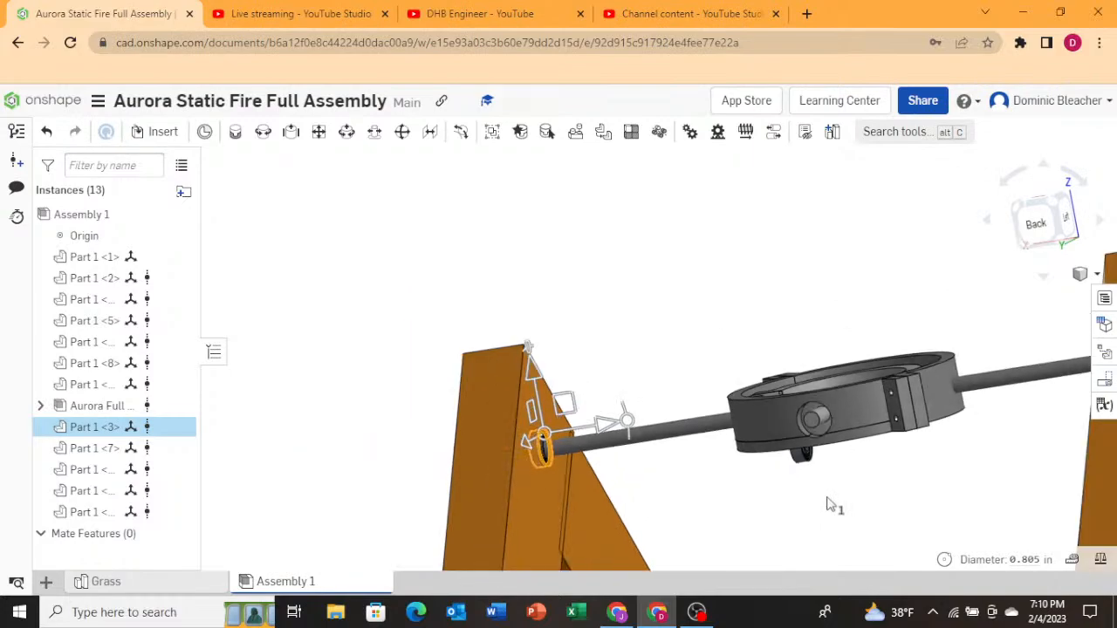
pyautogui.moveTo(830, 497)
pyautogui.mouseDown(button='right')
pyautogui.moveTo(836, 479)
pyautogui.moveTo(824, 496)
pyautogui.mouseUp(button='right')
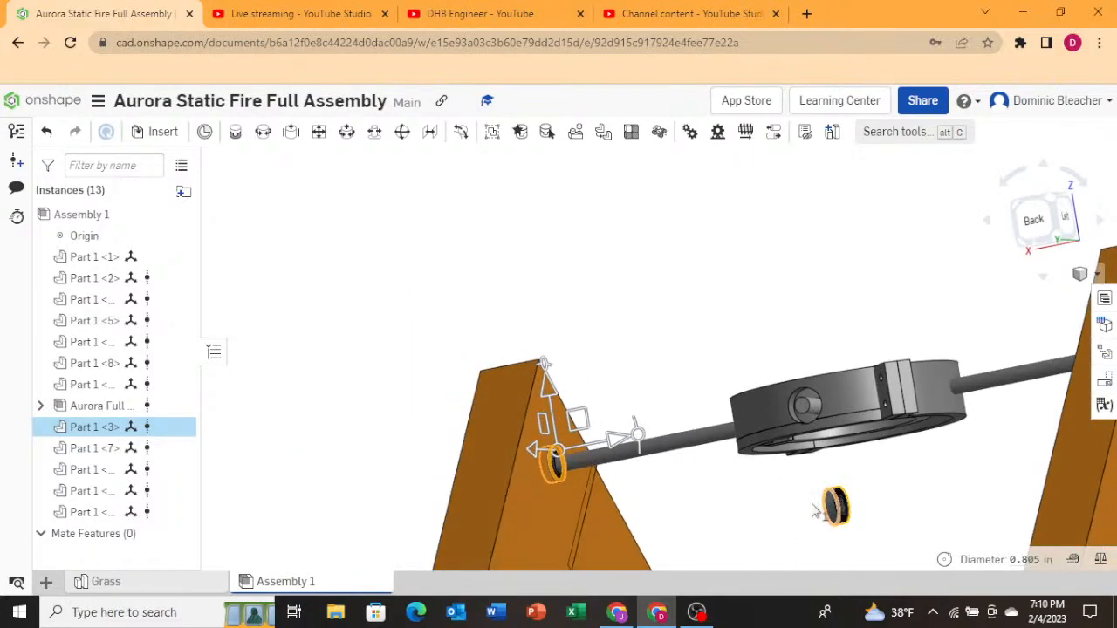
pyautogui.click(735, 515)
pyautogui.click(769, 526)
# In the Top view, select the new bearing and rotate it 90 deg with the triad's rotation ring.
pyautogui.moveTo(765, 536); pyautogui.dragTo(1047, 297, button='right')
pyautogui.click(1049, 204)
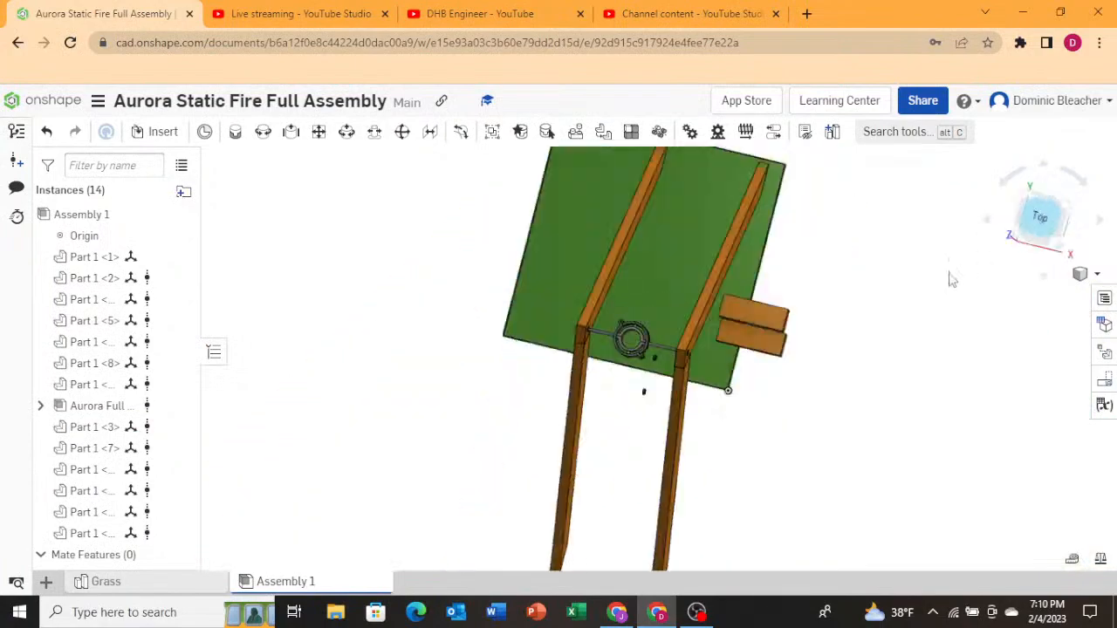
pyautogui.scroll(5, 616, 325)
pyautogui.scroll(3, 614, 270)
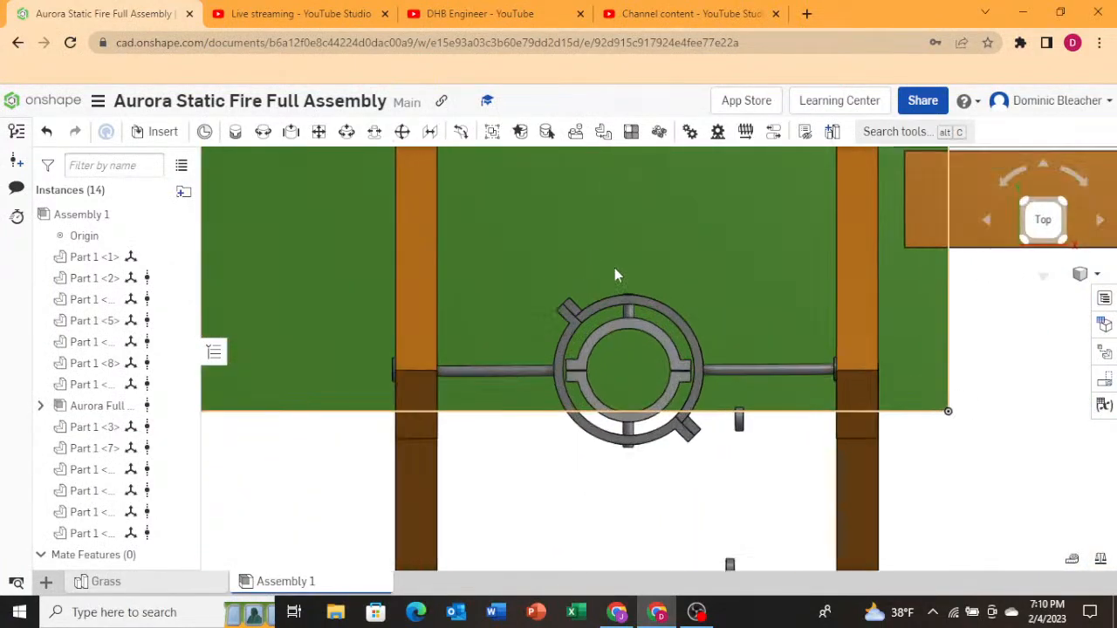
pyautogui.click(738, 420)
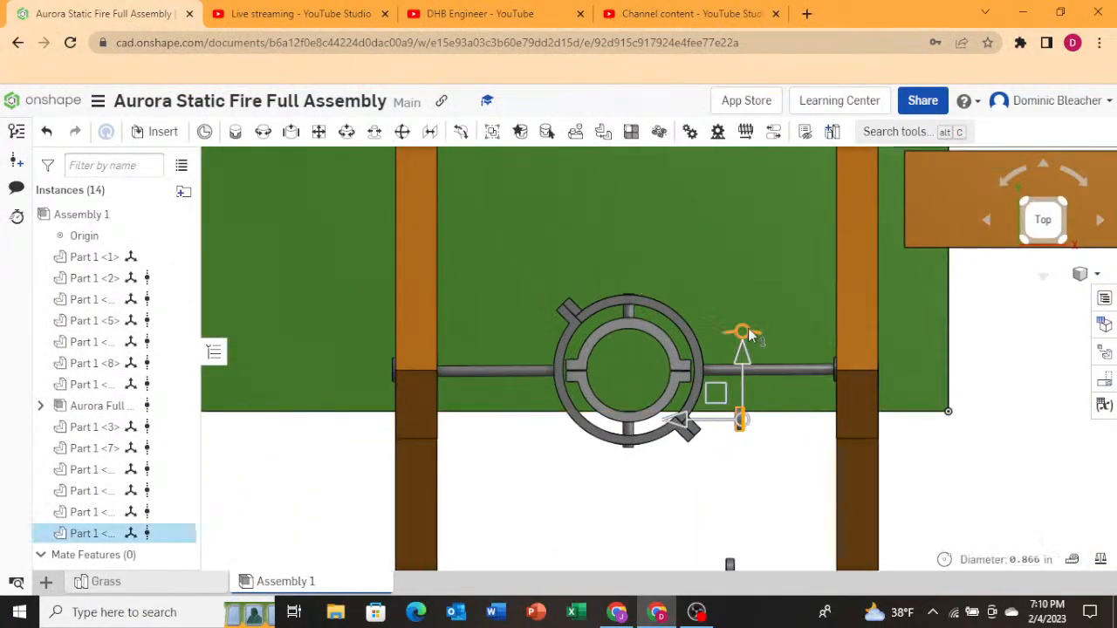
pyautogui.moveTo(749, 336); pyautogui.dragTo(689, 406)
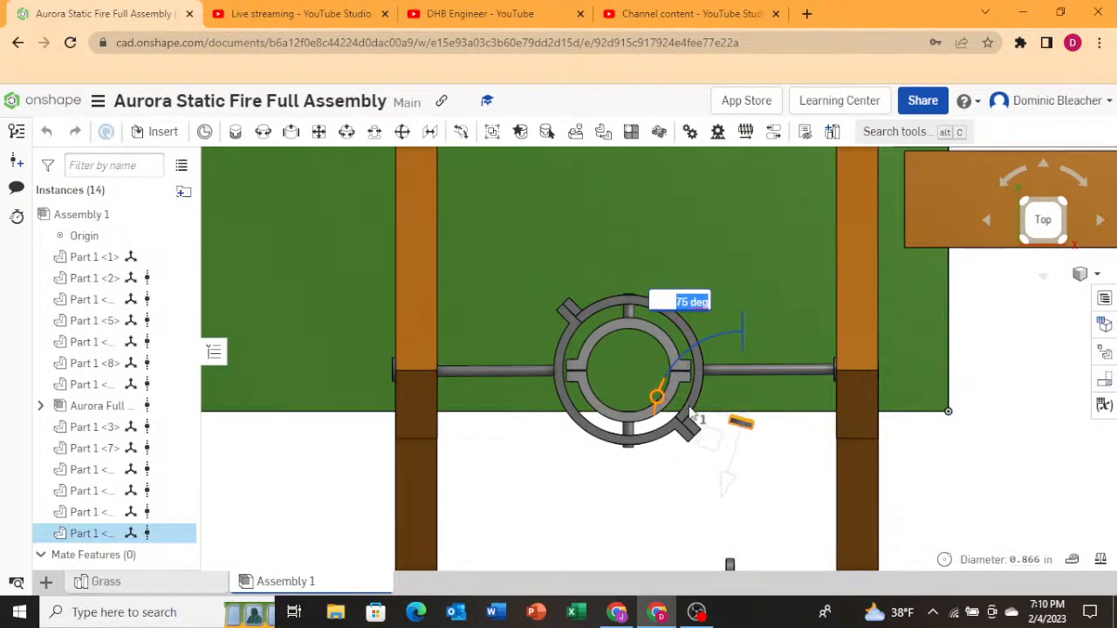
pyautogui.moveTo(691, 418); pyautogui.dragTo(695, 424)
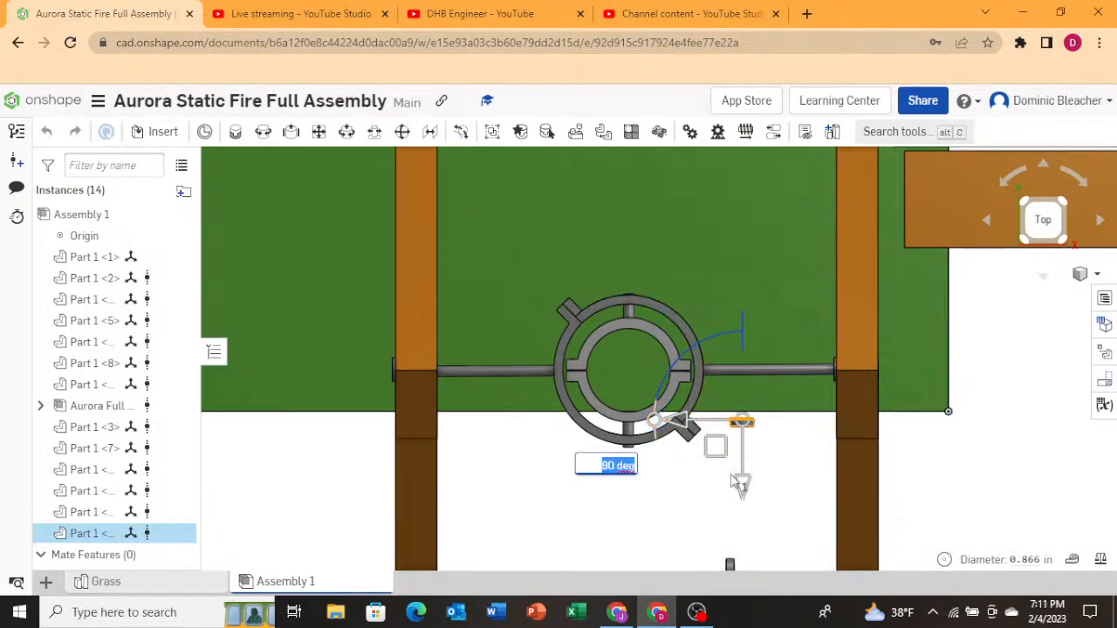
# Select the other new bearing below the gimbal ring and rotate it 90 deg with the triad's rotation ring.
pyautogui.click(718, 535)
pyautogui.scroll(3, 774, 521)
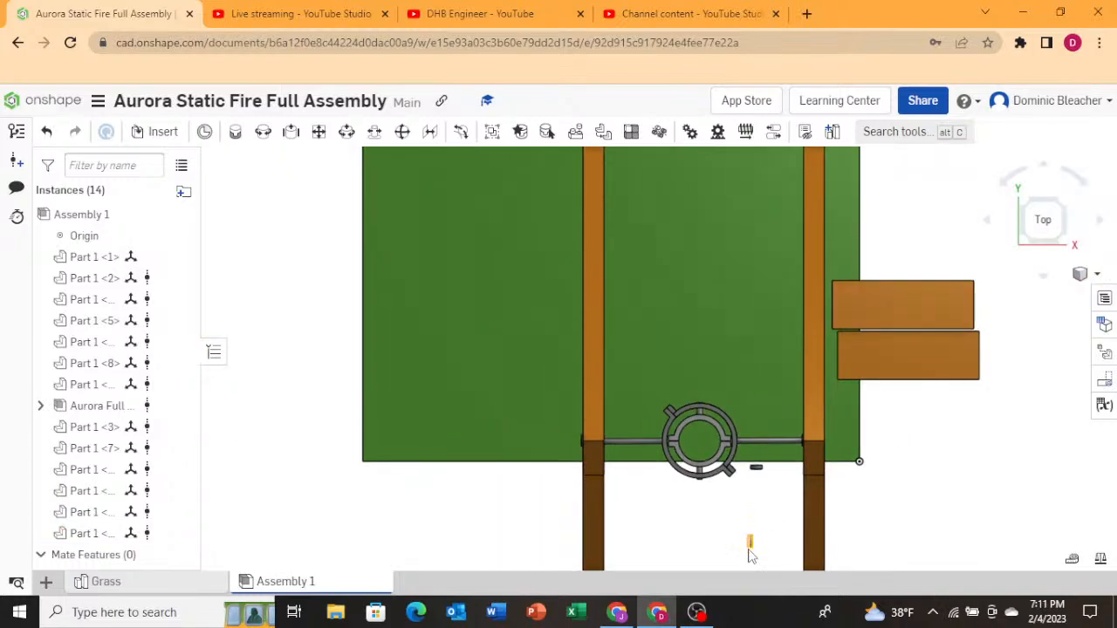
pyautogui.click(756, 544)
pyautogui.moveTo(741, 465); pyautogui.dragTo(667, 509)
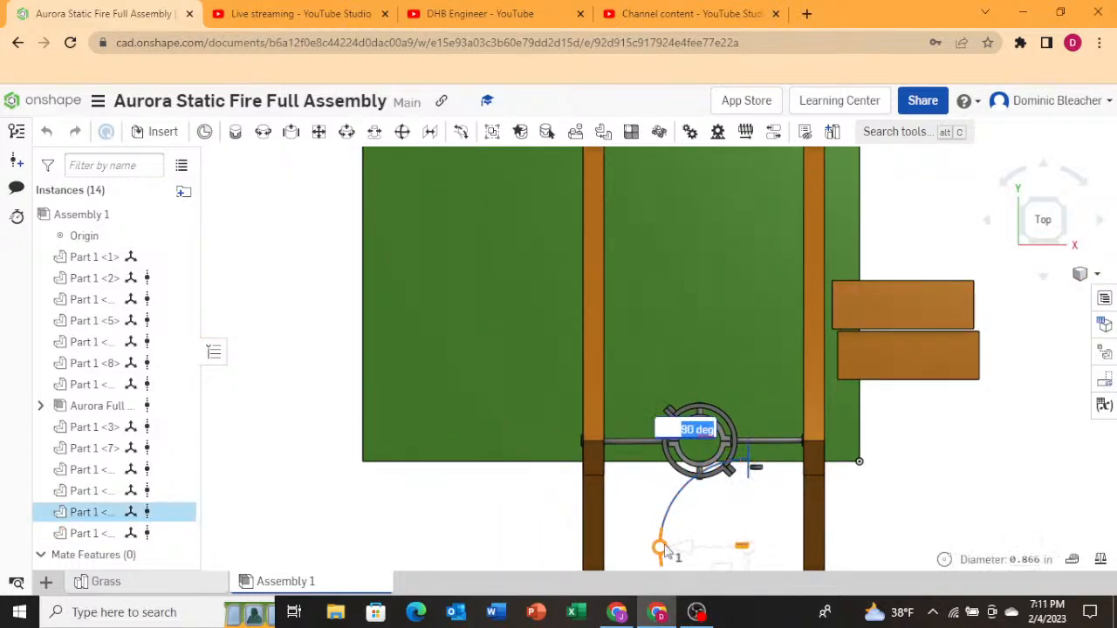
pyautogui.moveTo(665, 552); pyautogui.dragTo(665, 551)
# Move the rotated bearing about 4.2 in toward the pin and about 3.1 in sideways toward the gimbal ring.
pyautogui.scroll(2, 748, 534)
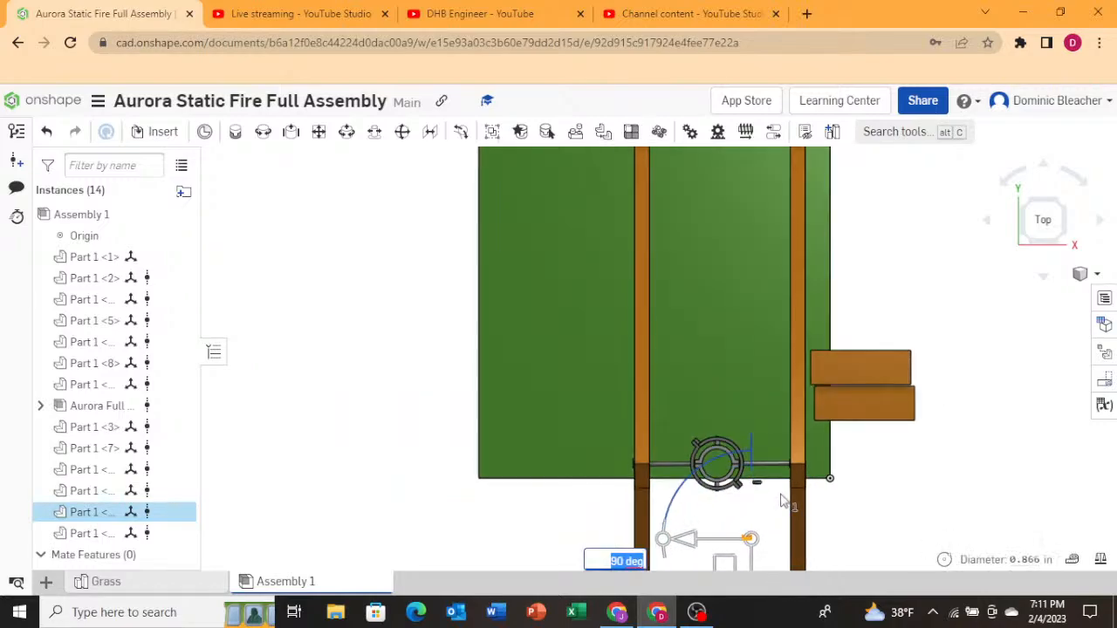
pyautogui.scroll(2, 797, 393)
pyautogui.scroll(-5, 763, 521)
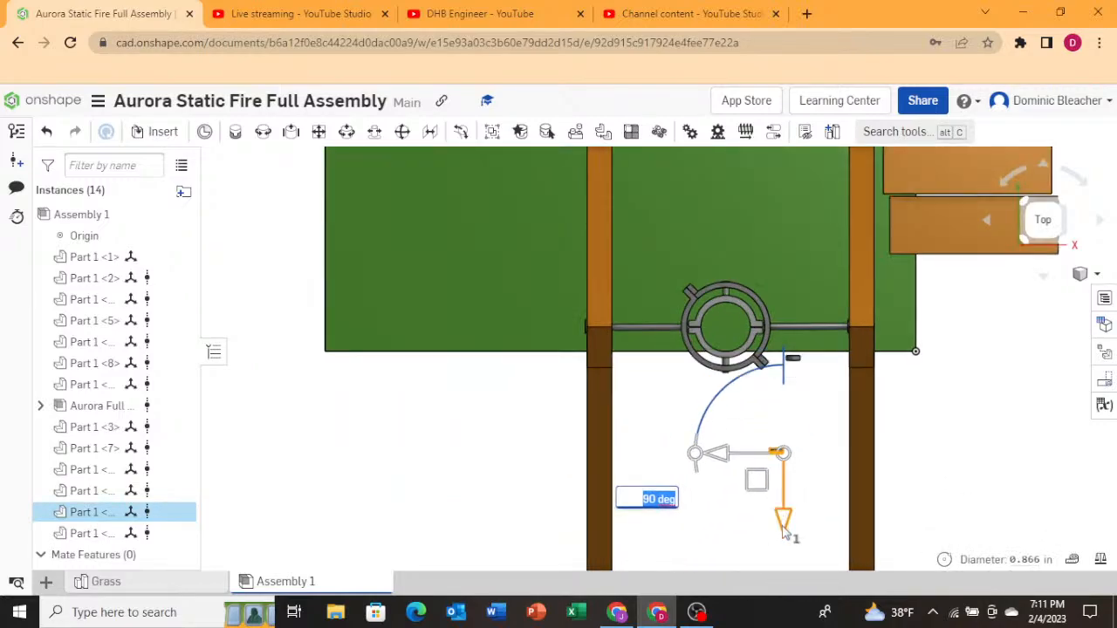
pyautogui.moveTo(784, 533); pyautogui.dragTo(787, 473)
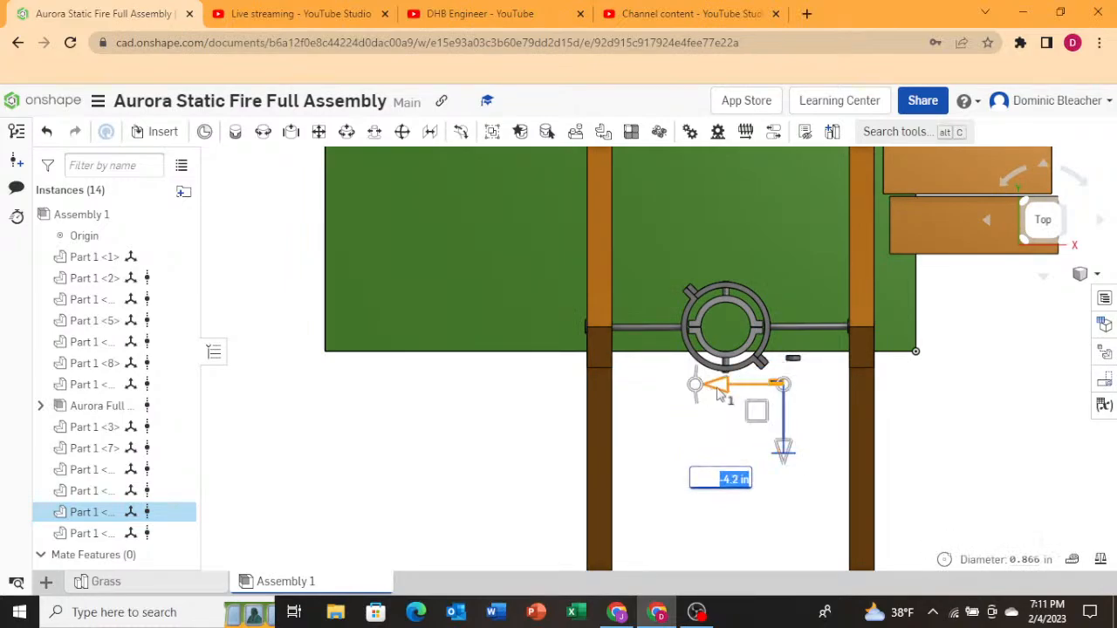
pyautogui.moveTo(709, 386); pyautogui.dragTo(673, 404)
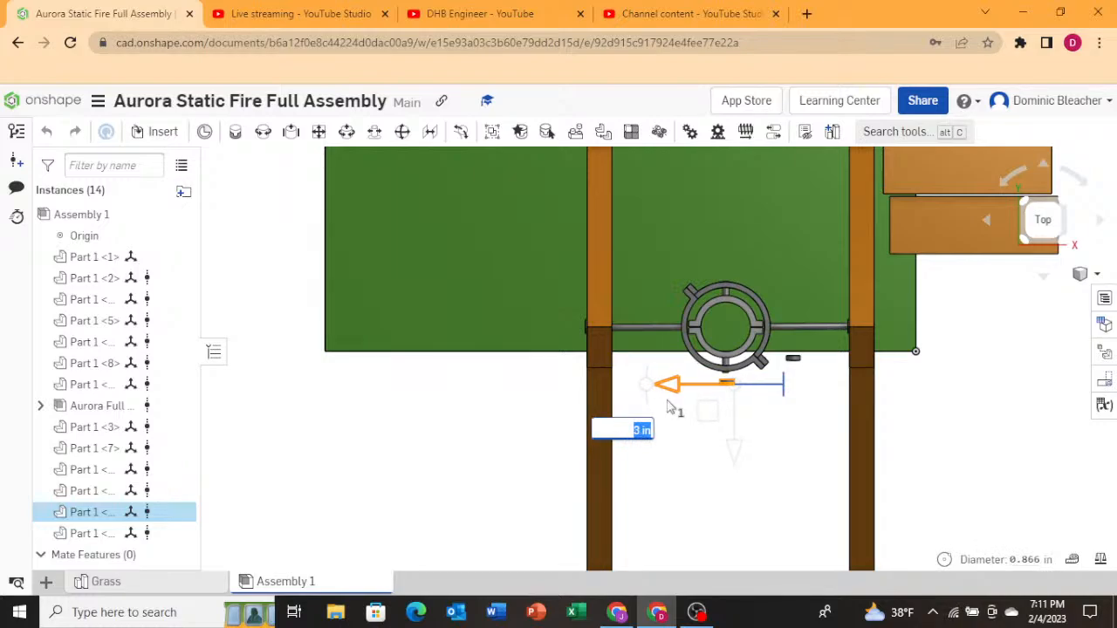
pyautogui.moveTo(668, 407); pyautogui.dragTo(674, 407)
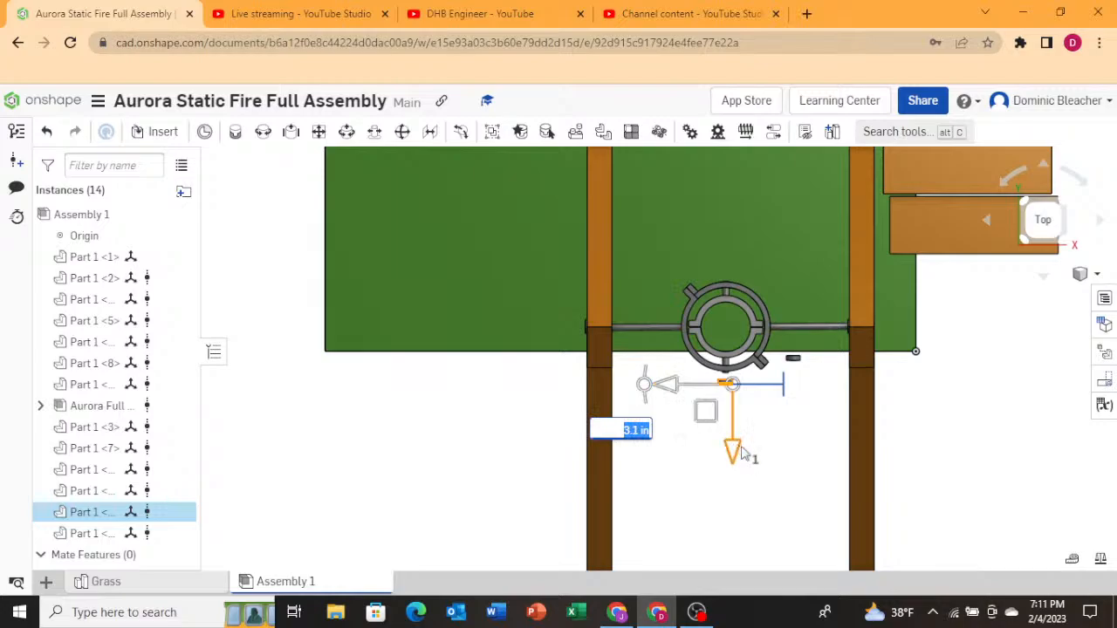
pyautogui.moveTo(745, 450); pyautogui.dragTo(748, 428, button='right')
pyautogui.scroll(-3, 698, 448)
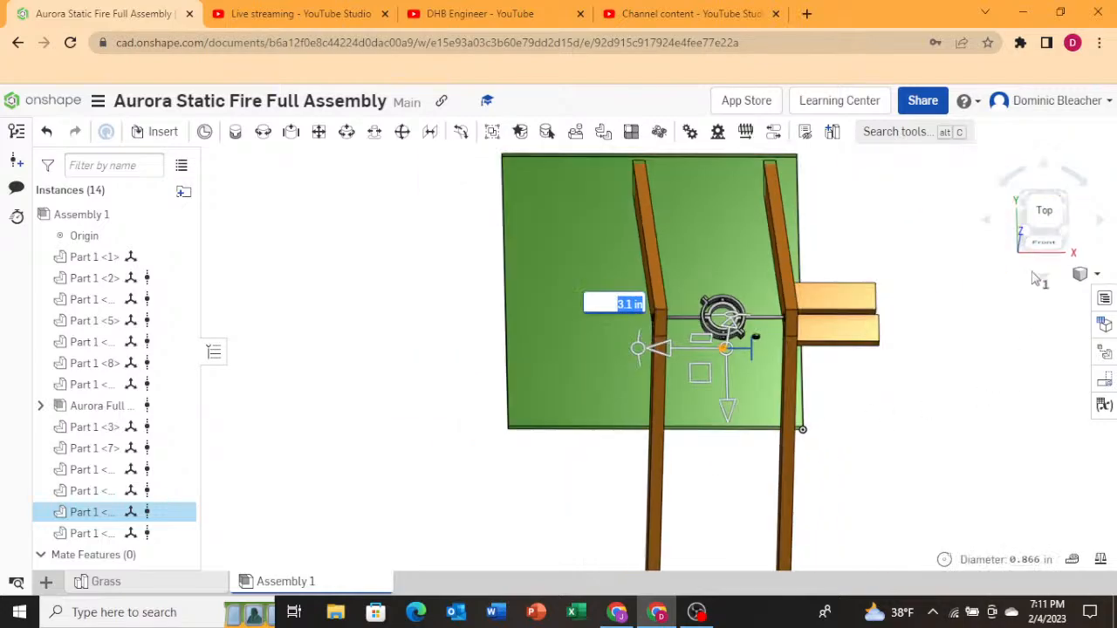
# In the Front view, raise the bearing to the gimbal ring's height and slide it up against the ring's side.
pyautogui.click(1045, 244)
pyautogui.scroll(5, 672, 243)
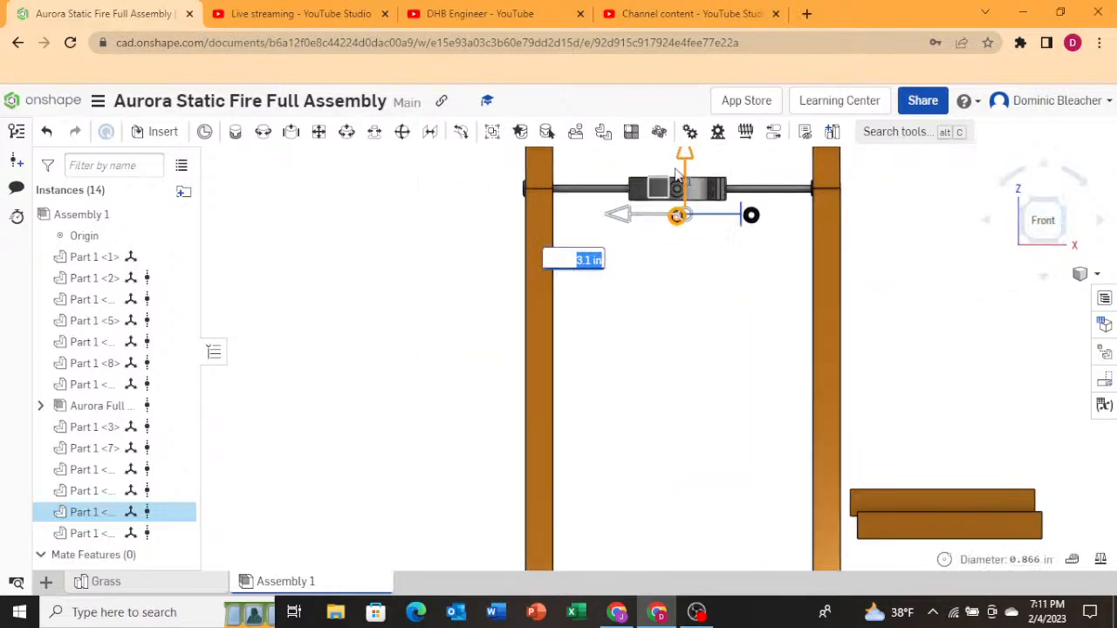
pyautogui.scroll(5, 681, 262)
pyautogui.scroll(-2, 672, 402)
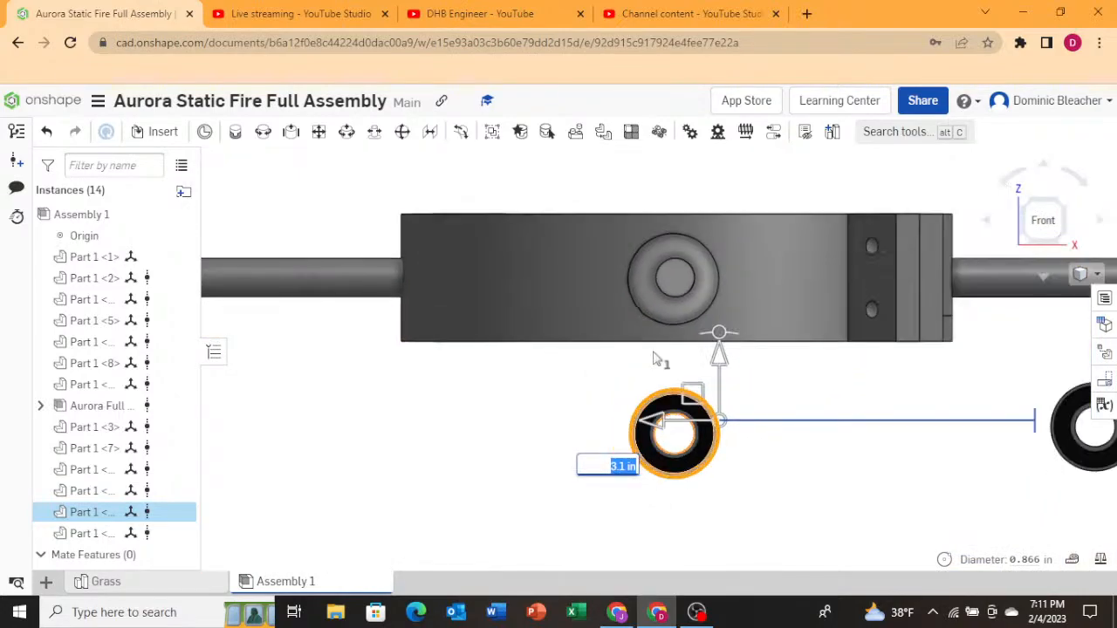
pyautogui.scroll(3, 676, 393)
pyautogui.moveTo(729, 449); pyautogui.dragTo(724, 229)
pyautogui.moveTo(795, 278); pyautogui.dragTo(671, 257, button='right')
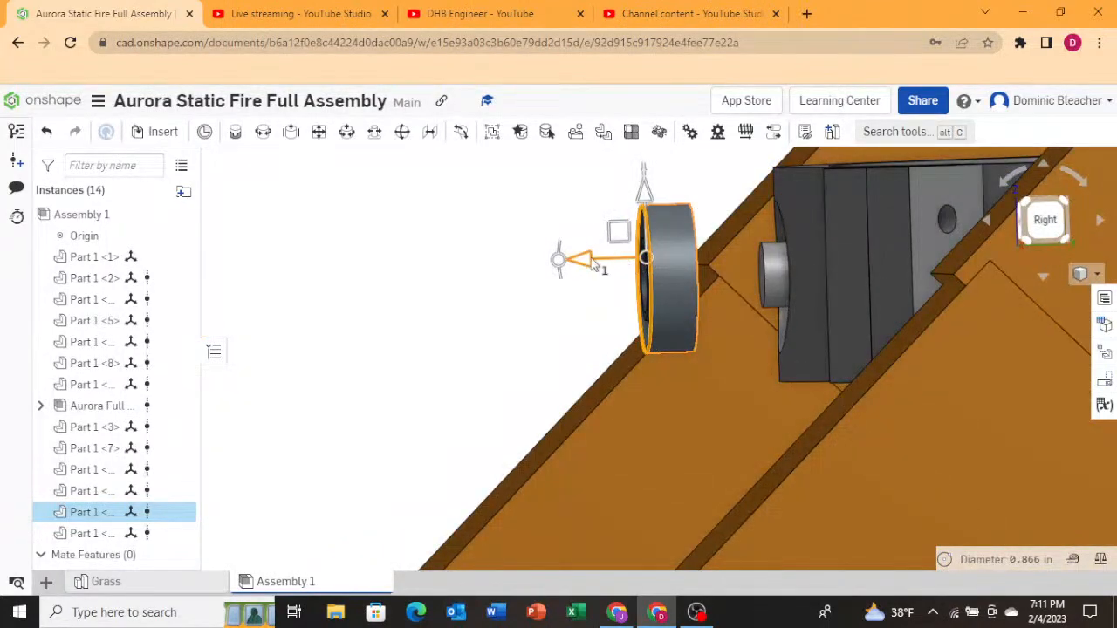
pyautogui.moveTo(590, 265); pyautogui.dragTo(719, 259)
pyautogui.scroll(-3, 562, 295)
pyautogui.moveTo(543, 295); pyautogui.dragTo(596, 293, button='right')
pyautogui.click(714, 202)
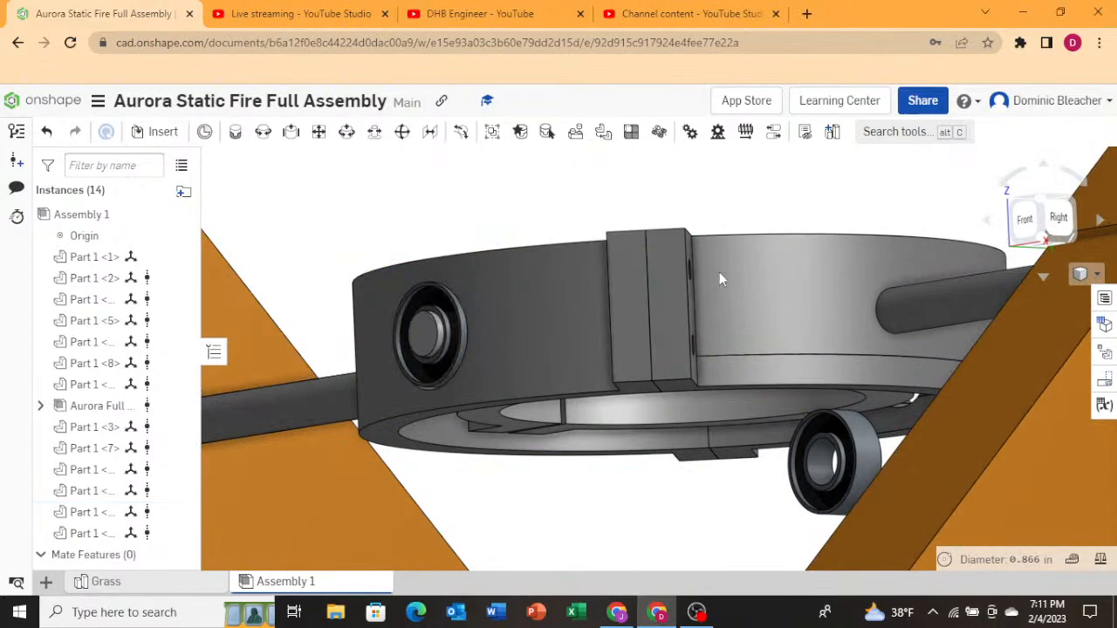
# Drag the bearing into the hole on the gimbal ring's outer face.
pyautogui.click(854, 496)
pyautogui.press('n')
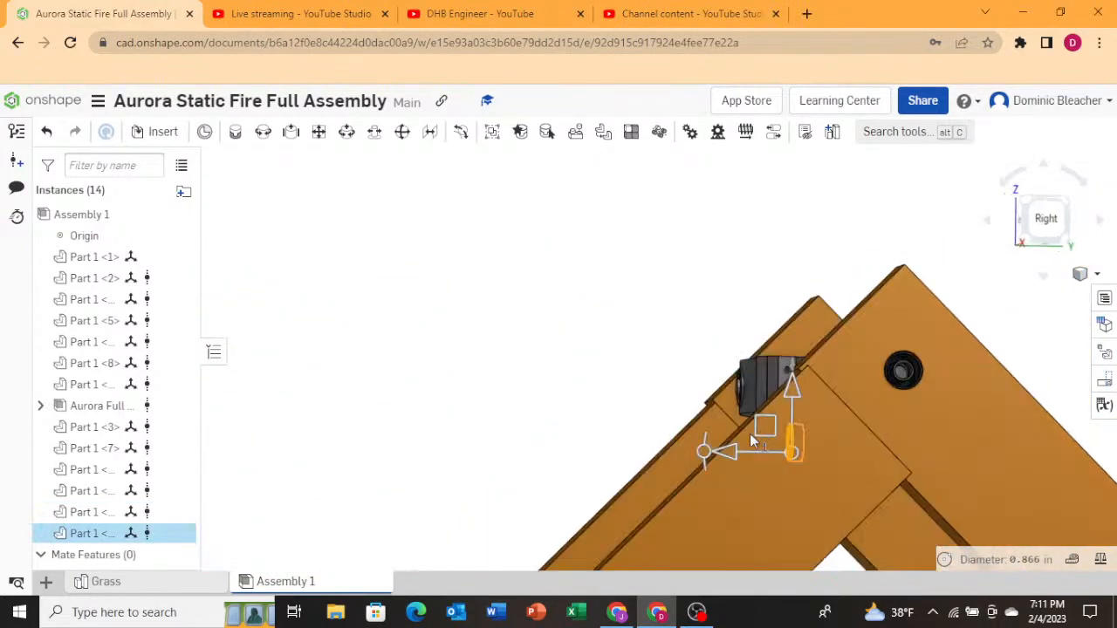
pyautogui.scroll(-4, 579, 446)
pyautogui.scroll(6, 899, 437)
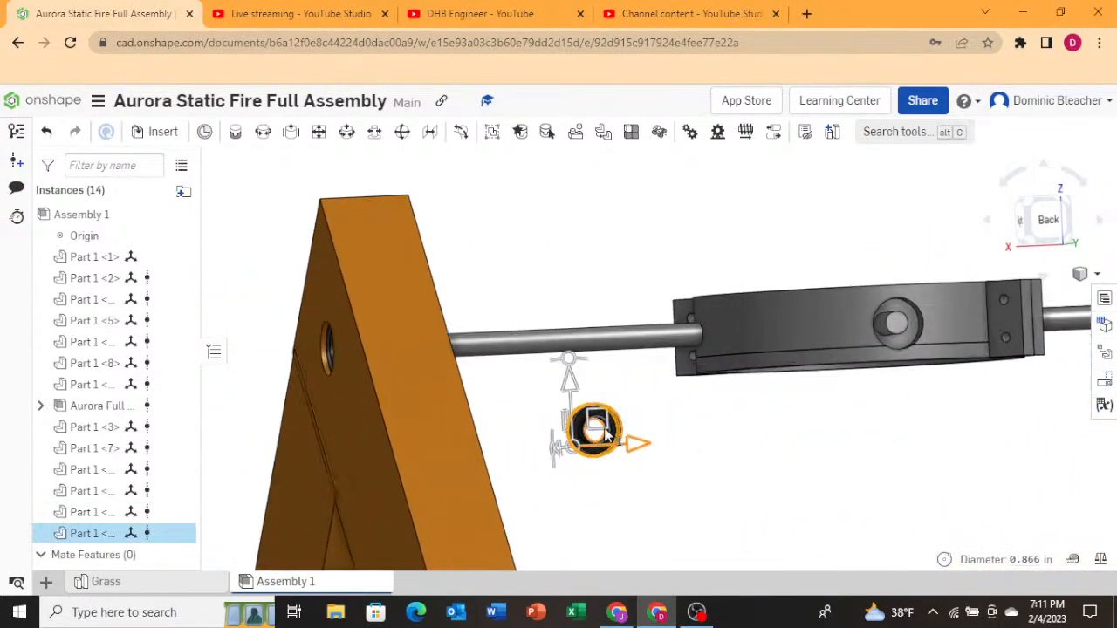
pyautogui.moveTo(609, 423); pyautogui.dragTo(913, 318)
pyautogui.click(1050, 225)
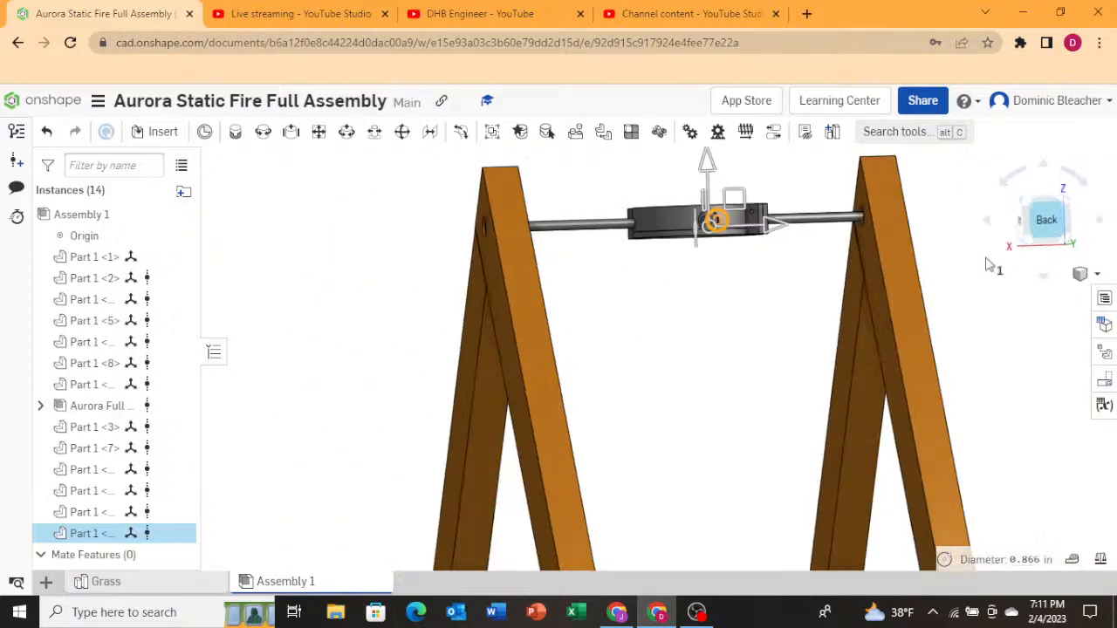
pyautogui.scroll(-3, 452, 316)
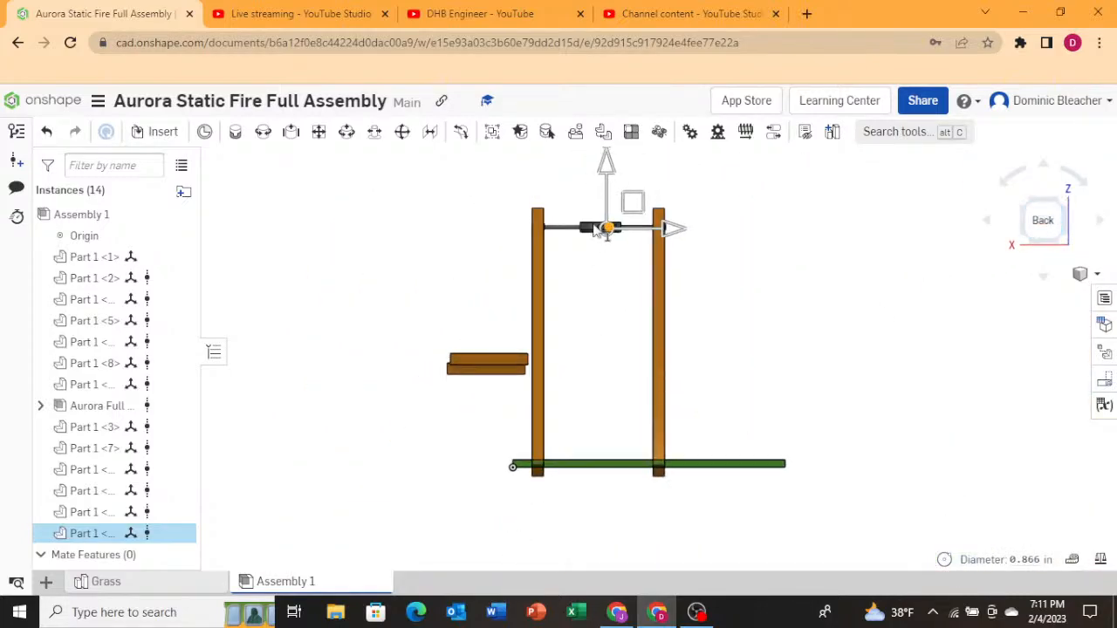
pyautogui.scroll(5, 596, 229)
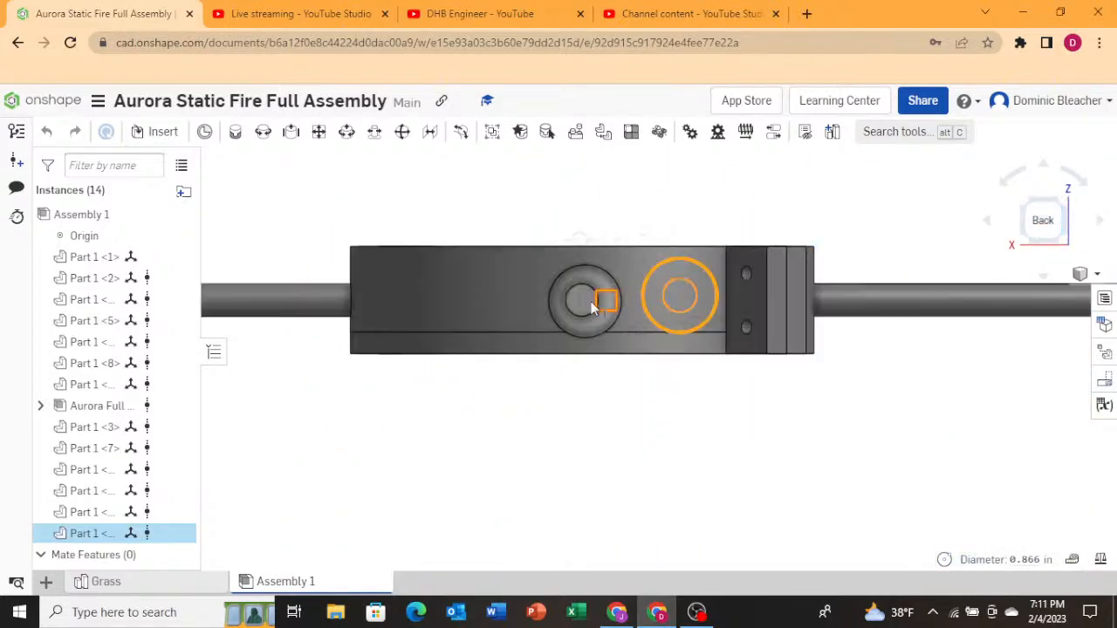
pyautogui.moveTo(592, 308); pyautogui.dragTo(583, 301)
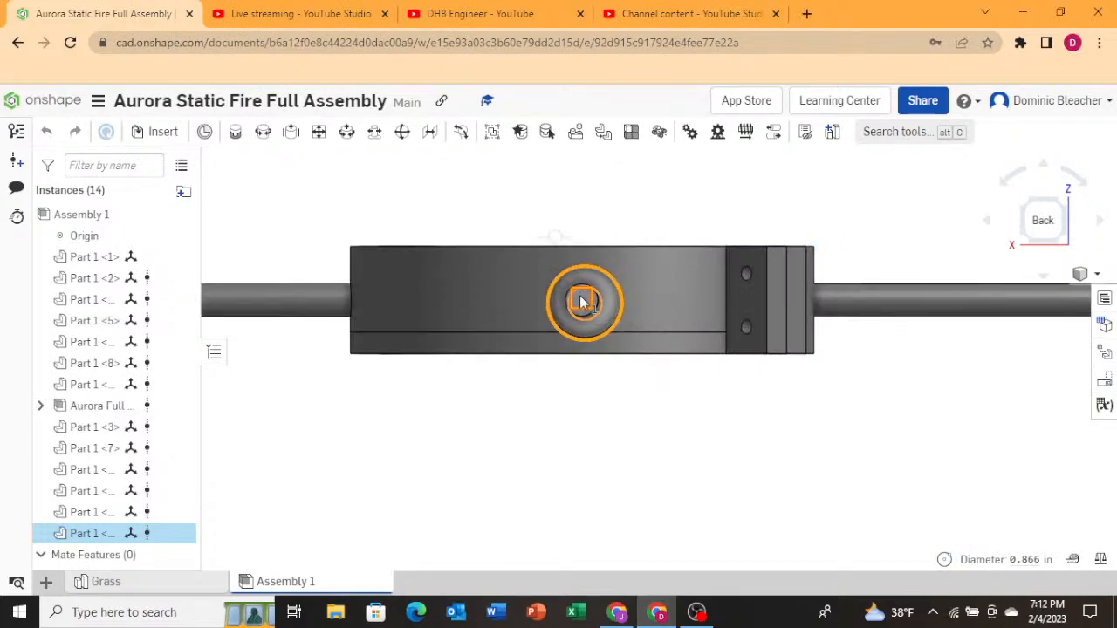
pyautogui.click(513, 421)
# Select the bearing inside the gimbal ring and move it about 4.45 in across to the ring's opposite side.
pyautogui.moveTo(586, 369); pyautogui.dragTo(649, 412, button='right')
pyautogui.scroll(-4, 640, 432)
pyautogui.scroll(-4, 643, 433)
pyautogui.scroll(-1, 550, 436)
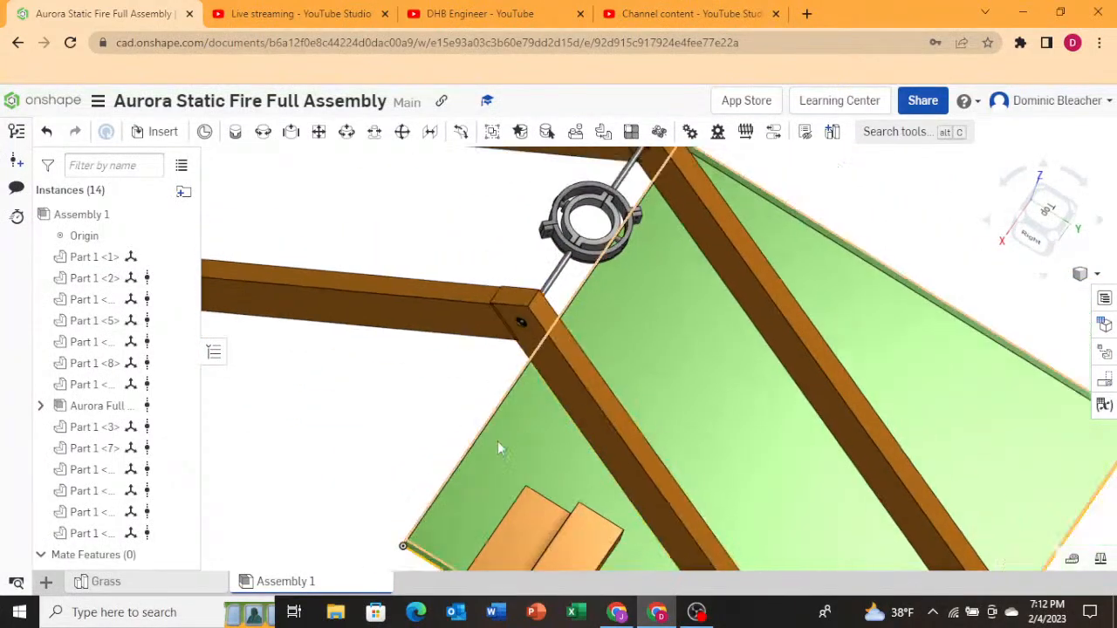
pyautogui.scroll(-5, 498, 442)
pyautogui.moveTo(497, 442); pyautogui.dragTo(479, 496, button='right')
pyautogui.scroll(6, 478, 496)
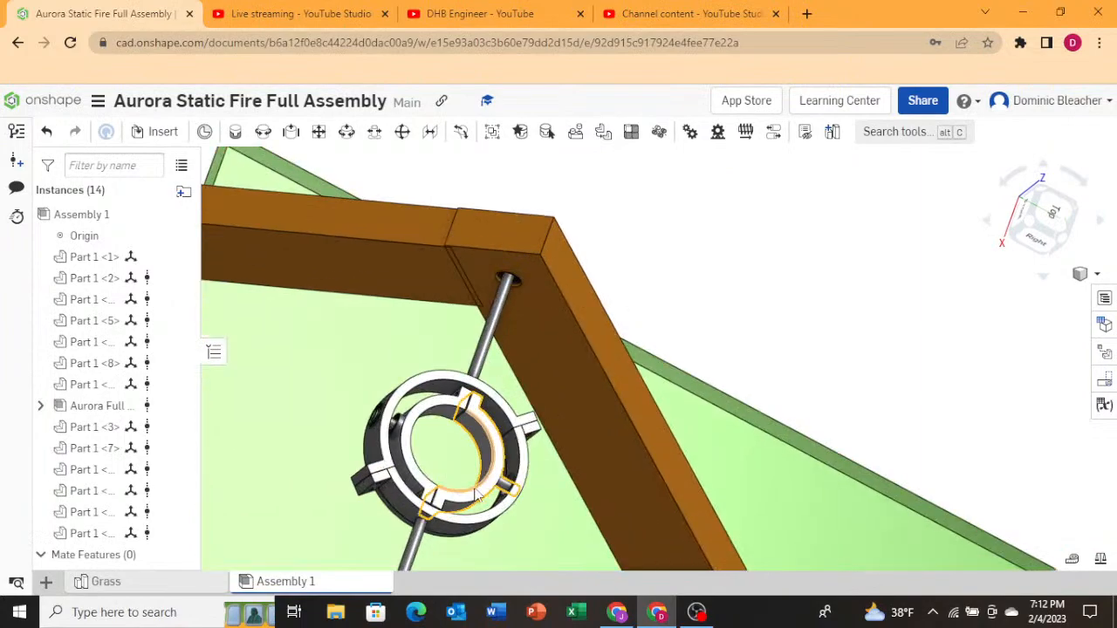
pyautogui.scroll(5, 515, 510)
pyautogui.scroll(-3, 516, 509)
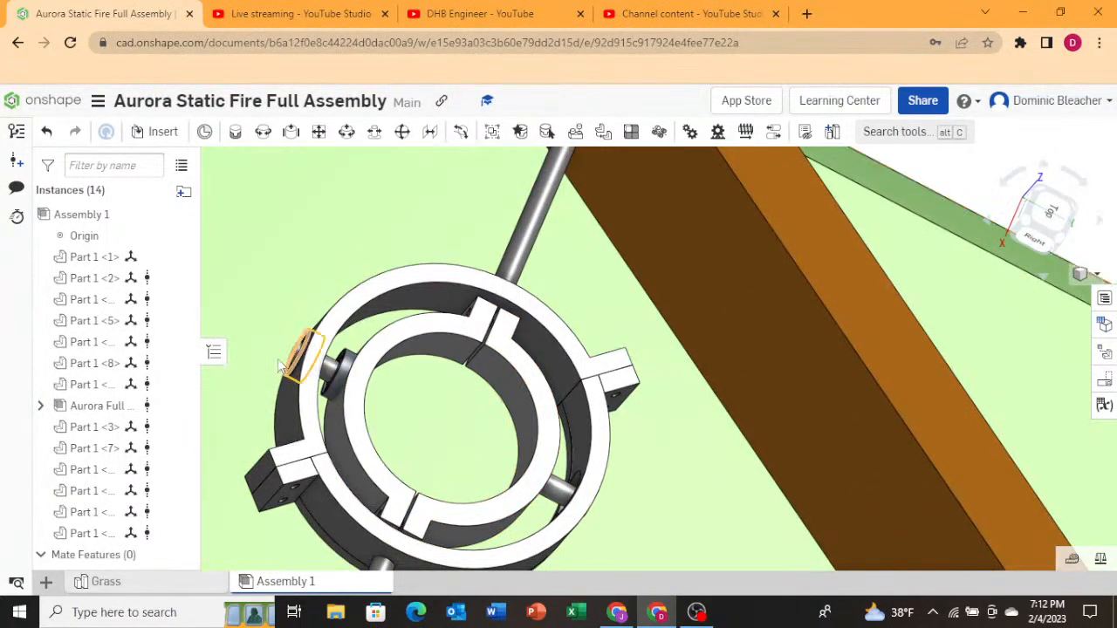
pyautogui.scroll(3, 281, 365)
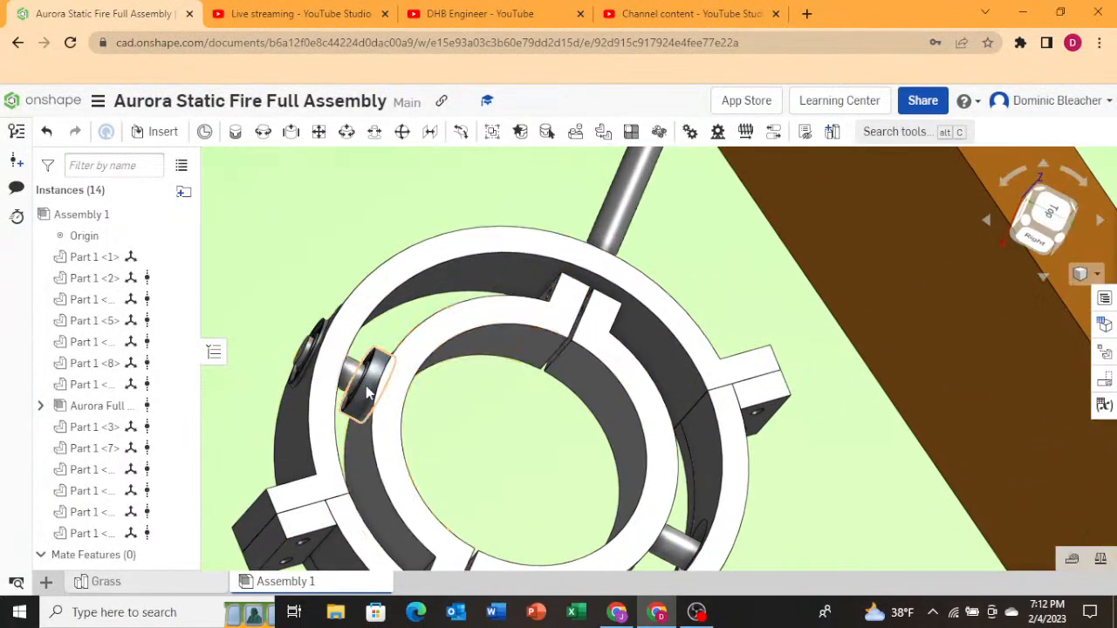
pyautogui.click(375, 374)
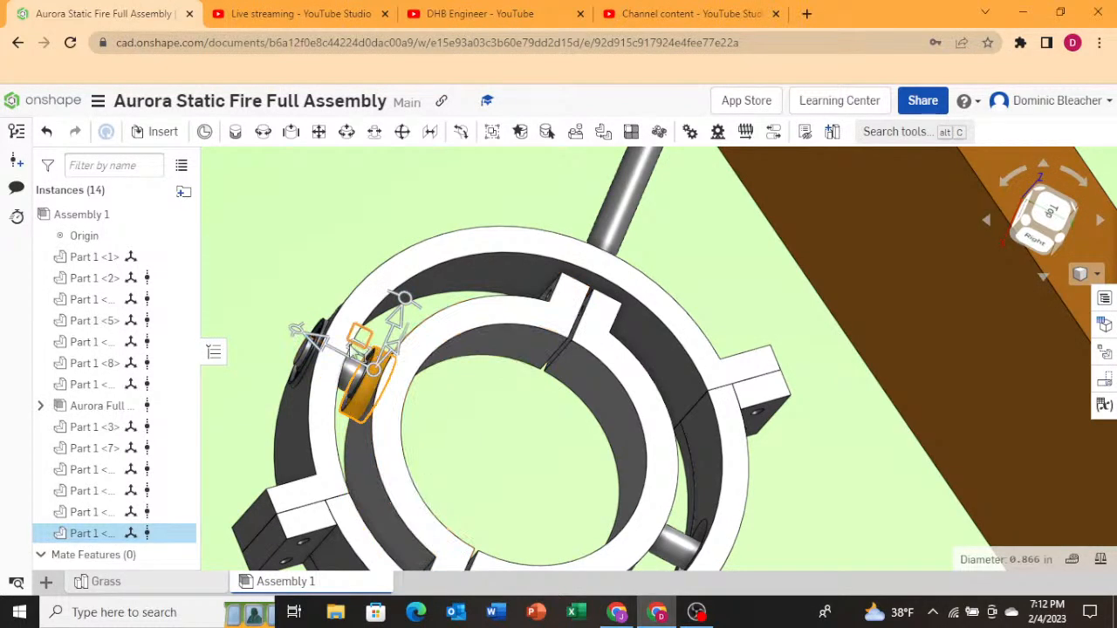
pyautogui.moveTo(328, 353); pyautogui.dragTo(677, 477)
pyautogui.moveTo(685, 478); pyautogui.dragTo(692, 481)
pyautogui.scroll(-1, 388, 304)
pyautogui.scroll(-4, 389, 303)
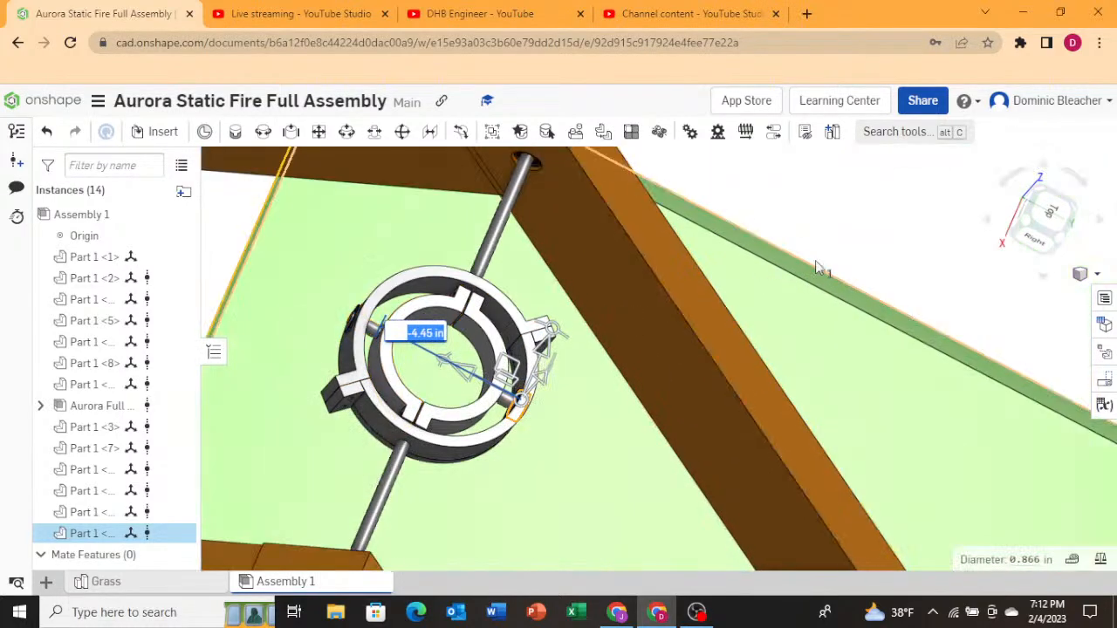
pyautogui.click(819, 258)
# Orbit around the gimbal assembly and inspect the A-frame leg and the pin through the gimbal.
pyautogui.moveTo(692, 395); pyautogui.dragTo(602, 372, button='right')
pyautogui.scroll(-5, 602, 374)
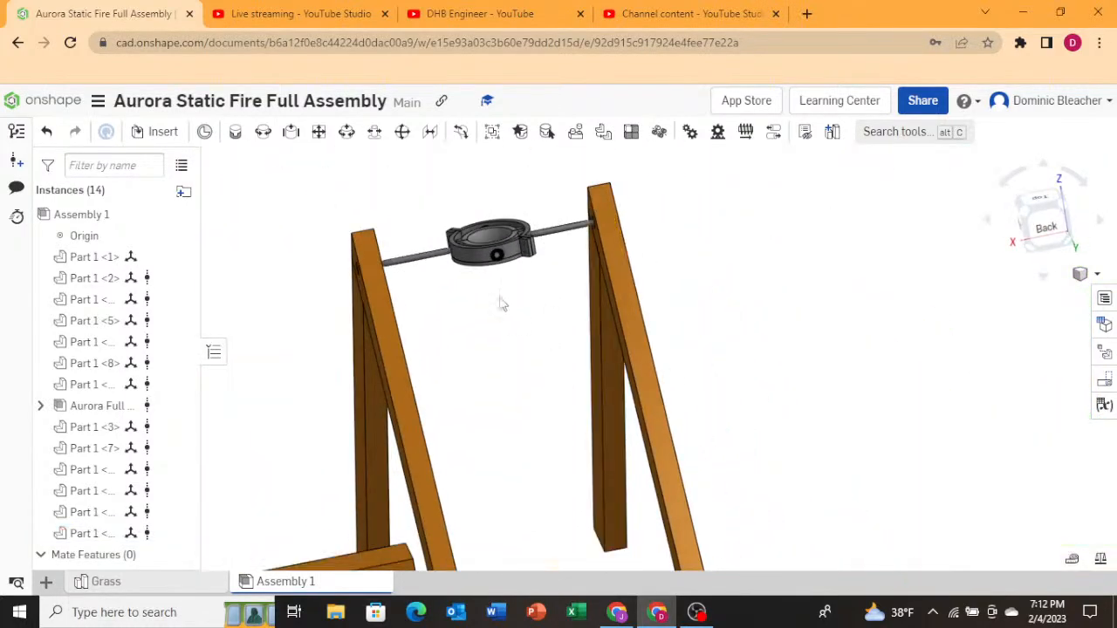
pyautogui.scroll(6, 518, 250)
pyautogui.moveTo(535, 236)
pyautogui.mouseDown(button='right')
pyautogui.moveTo(527, 226)
pyautogui.moveTo(543, 341)
pyautogui.moveTo(541, 255)
pyautogui.mouseUp(button='right')
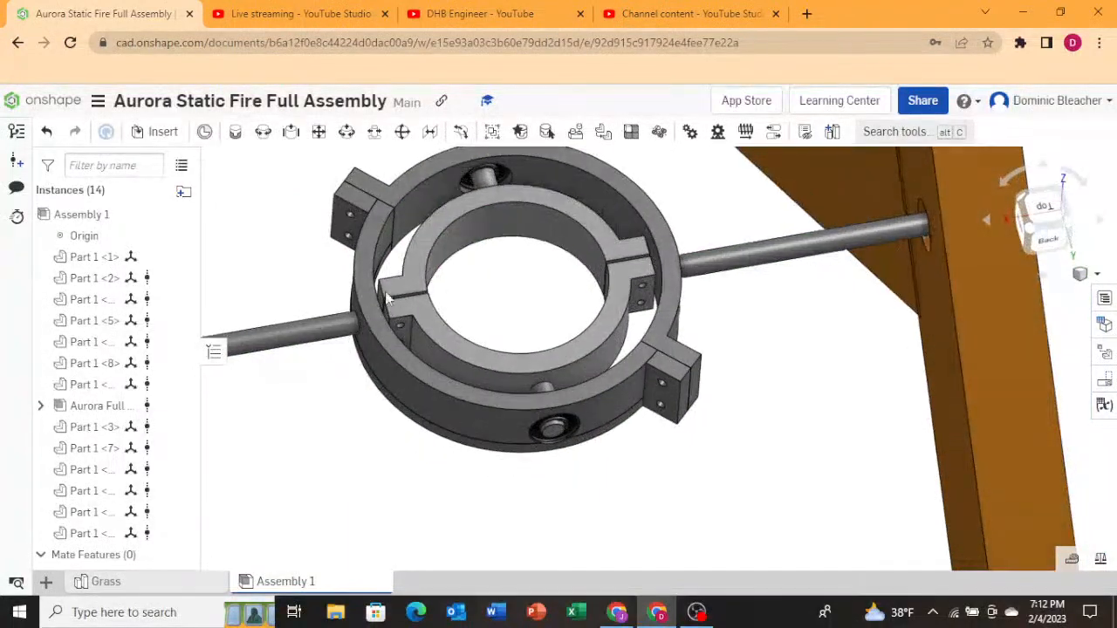
pyautogui.scroll(-1, 459, 394)
pyautogui.scroll(-1, 531, 388)
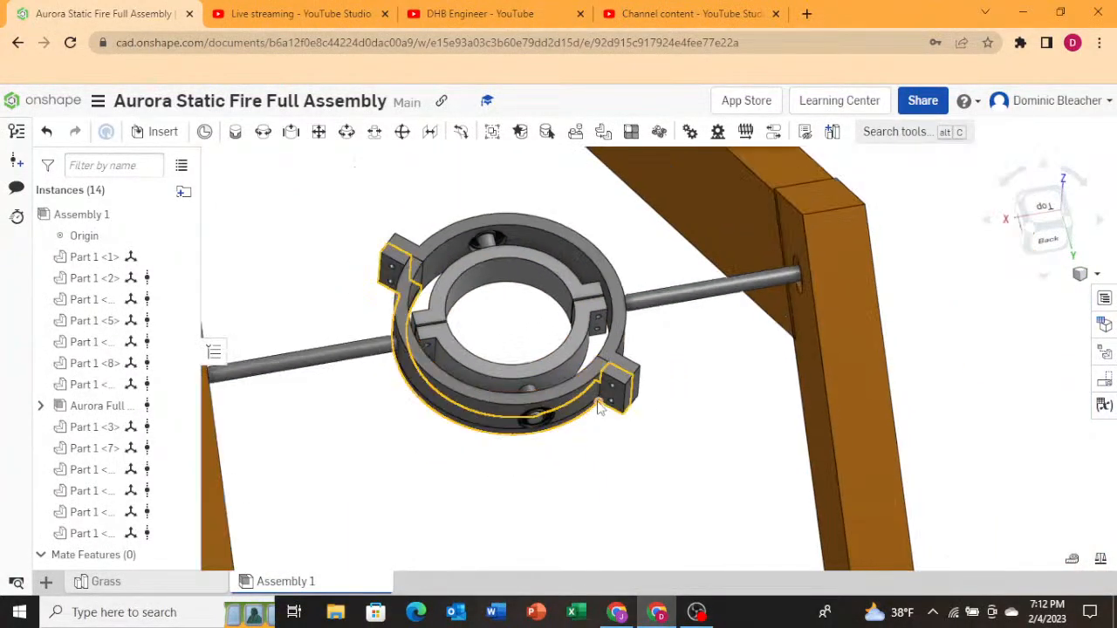
pyautogui.click(741, 272)
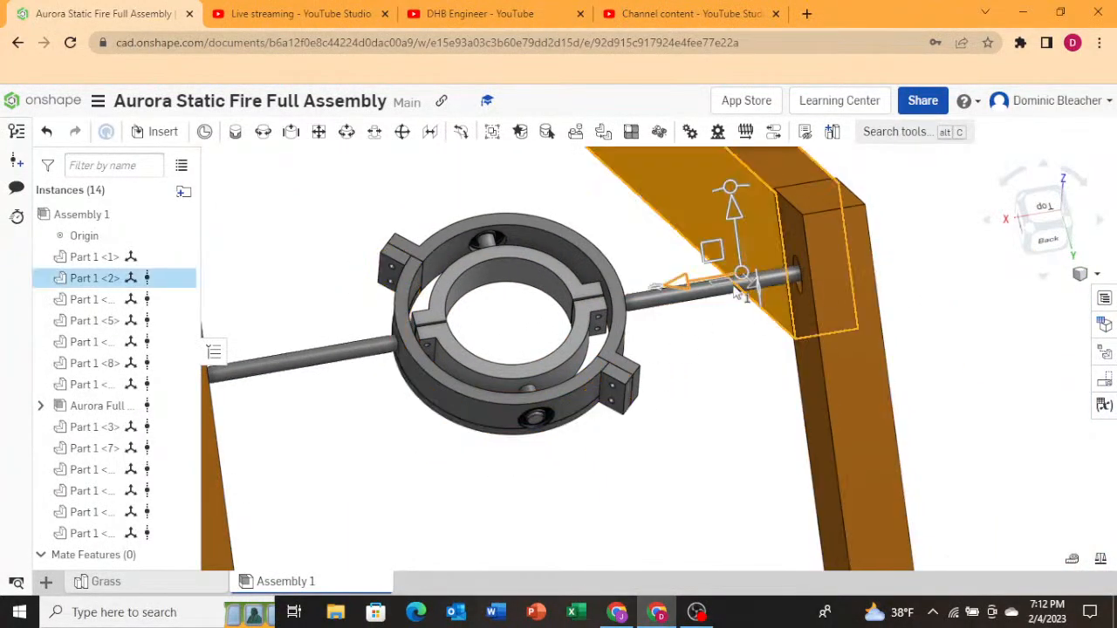
pyautogui.click(871, 369)
pyautogui.click(665, 301)
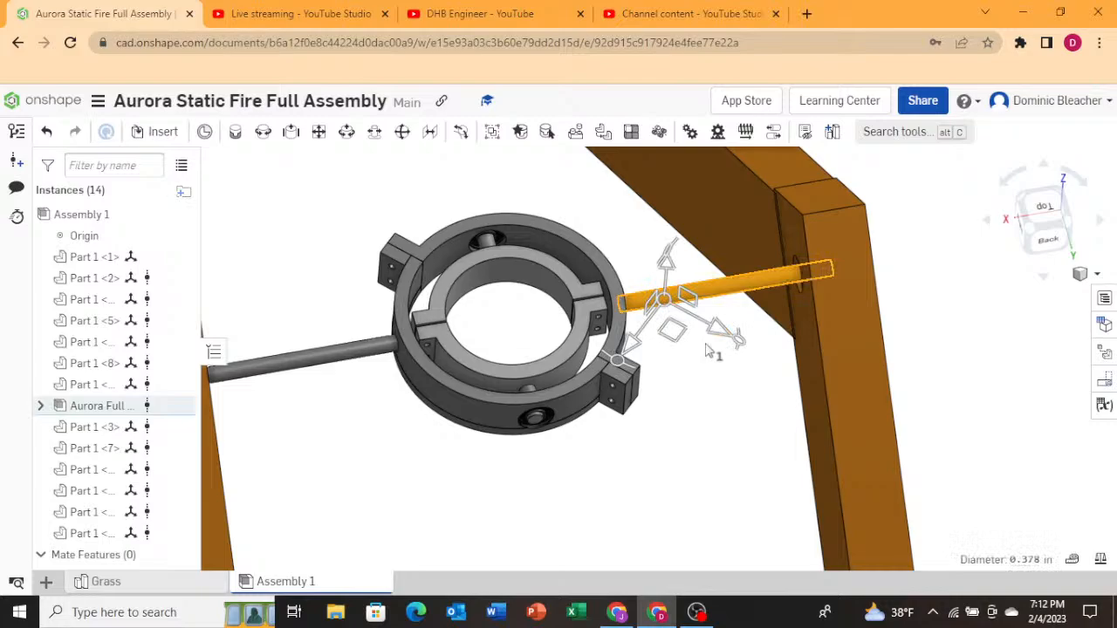
pyautogui.click(637, 492)
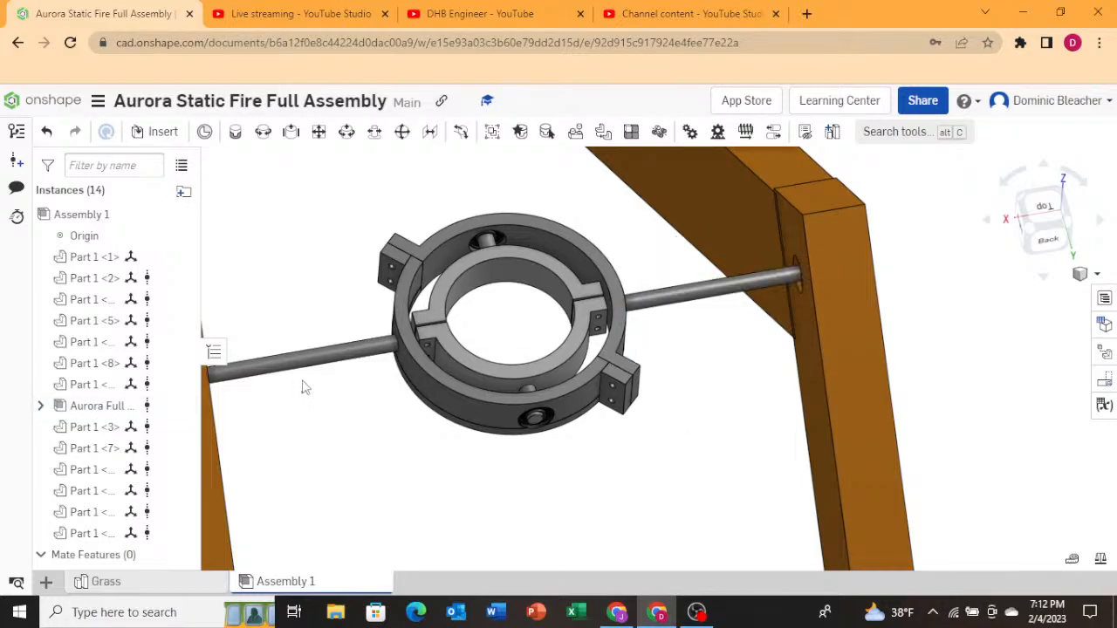
pyautogui.scroll(-8, 415, 375)
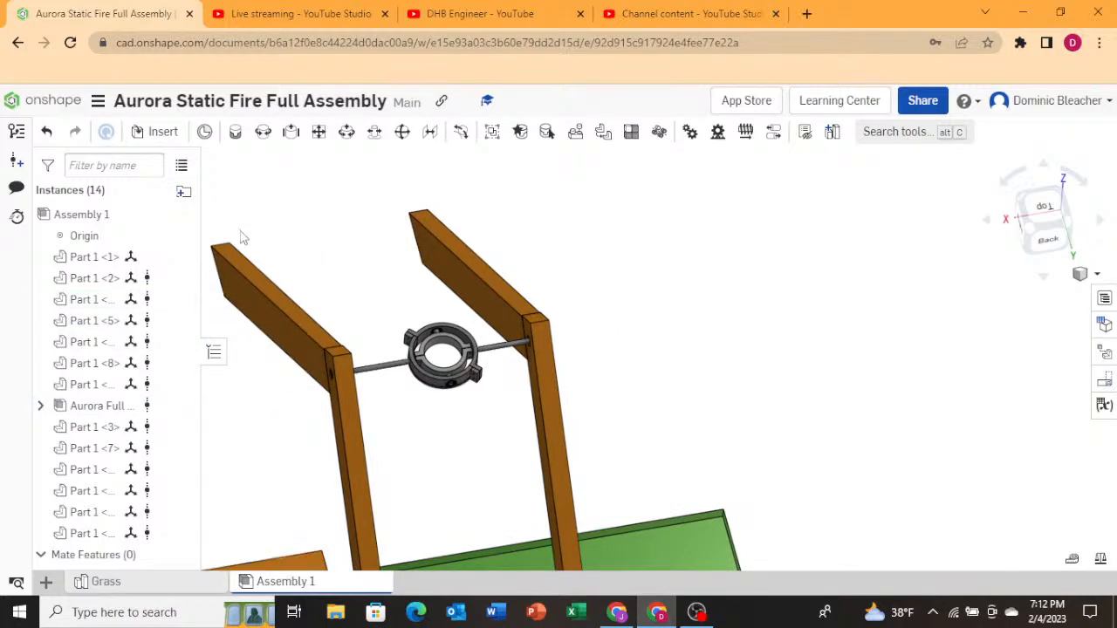
# Open the insert dialog, browse other documents to the Aurora Full Cad Model document, and insert its Assembly 1 into the scene.
pyautogui.click(163, 133)
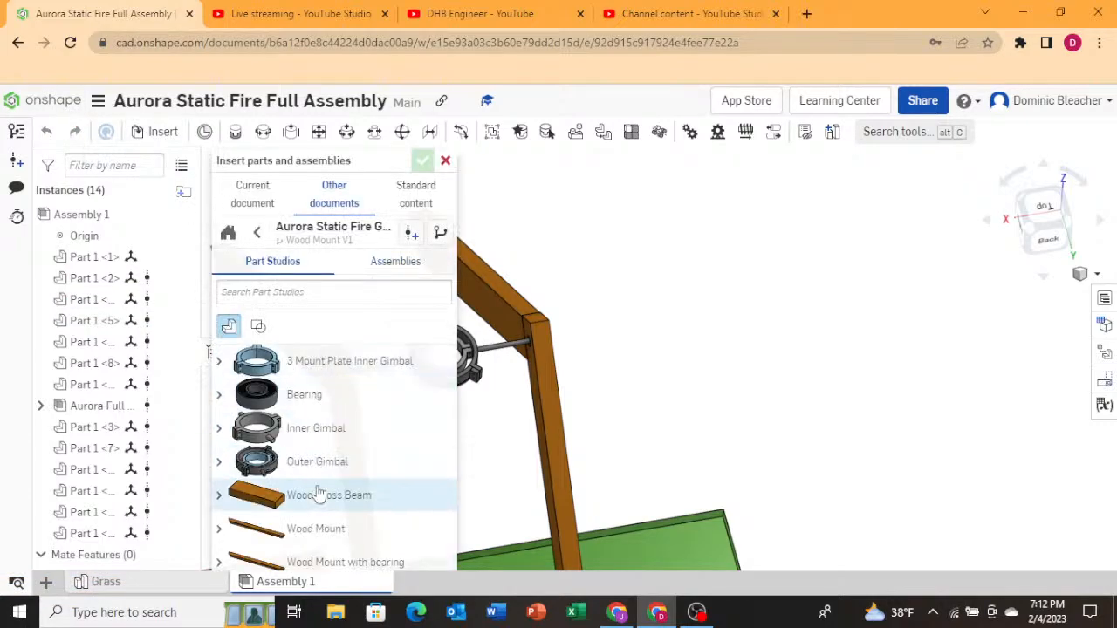
pyautogui.click(257, 232)
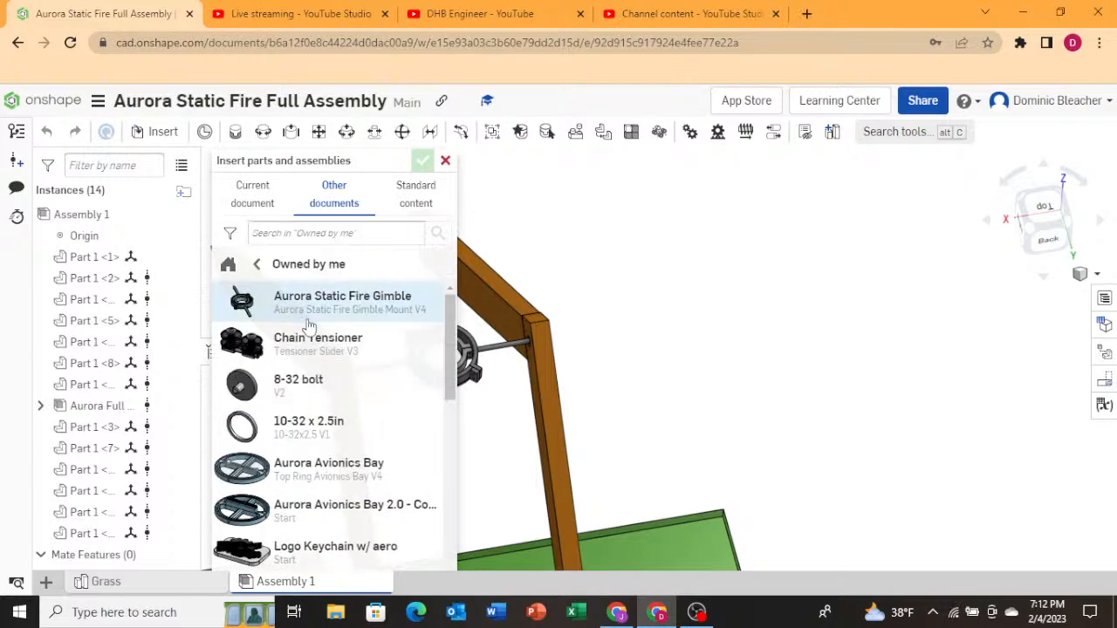
pyautogui.click(257, 264)
pyautogui.click(270, 266)
pyautogui.scroll(-5, 288, 353)
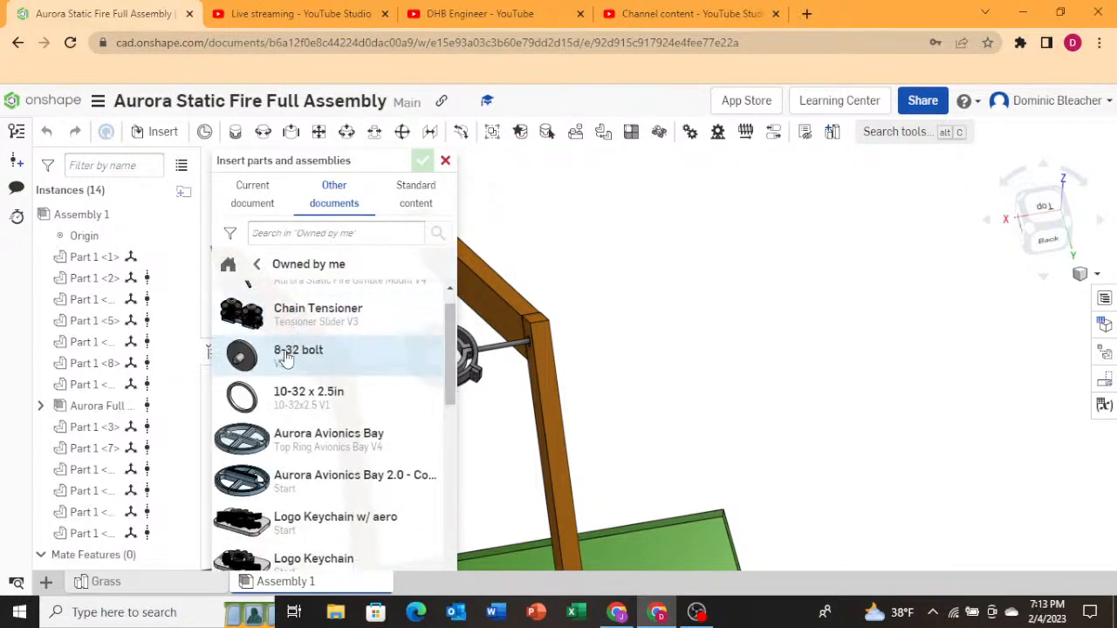
pyautogui.click(287, 392)
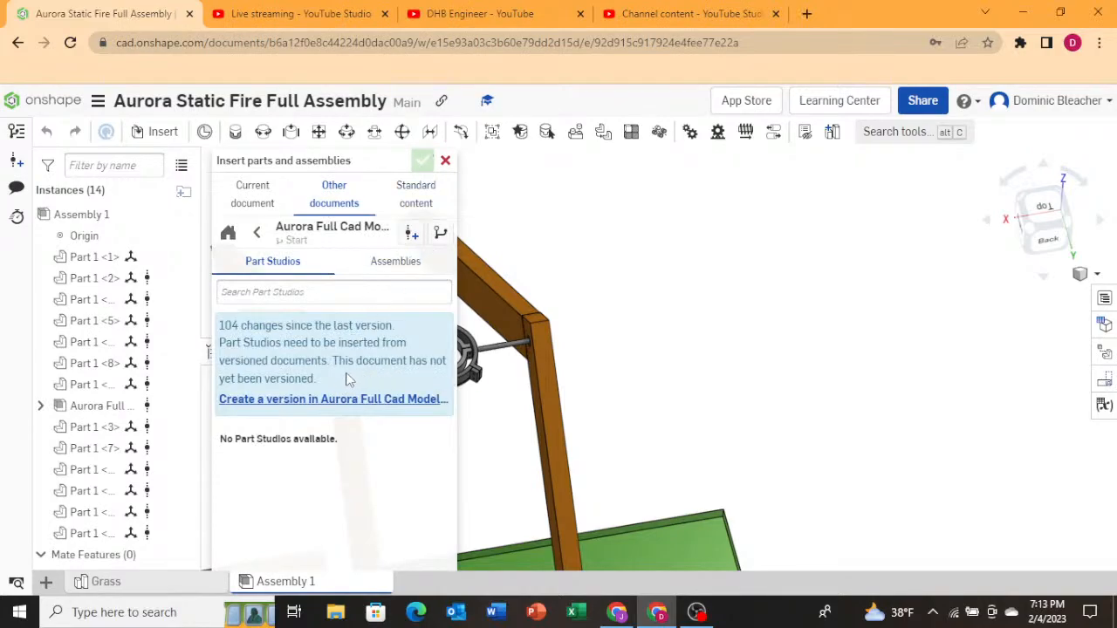
pyautogui.click(397, 262)
pyautogui.moveTo(295, 404); pyautogui.dragTo(623, 385)
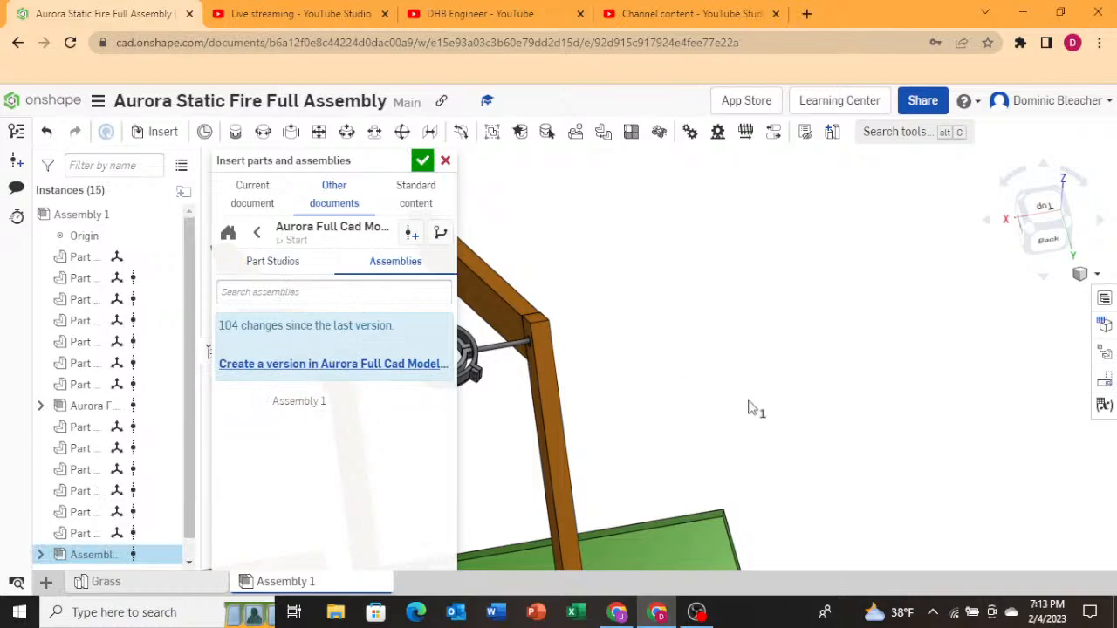
pyautogui.scroll(-5, 704, 424)
pyautogui.scroll(6, 615, 404)
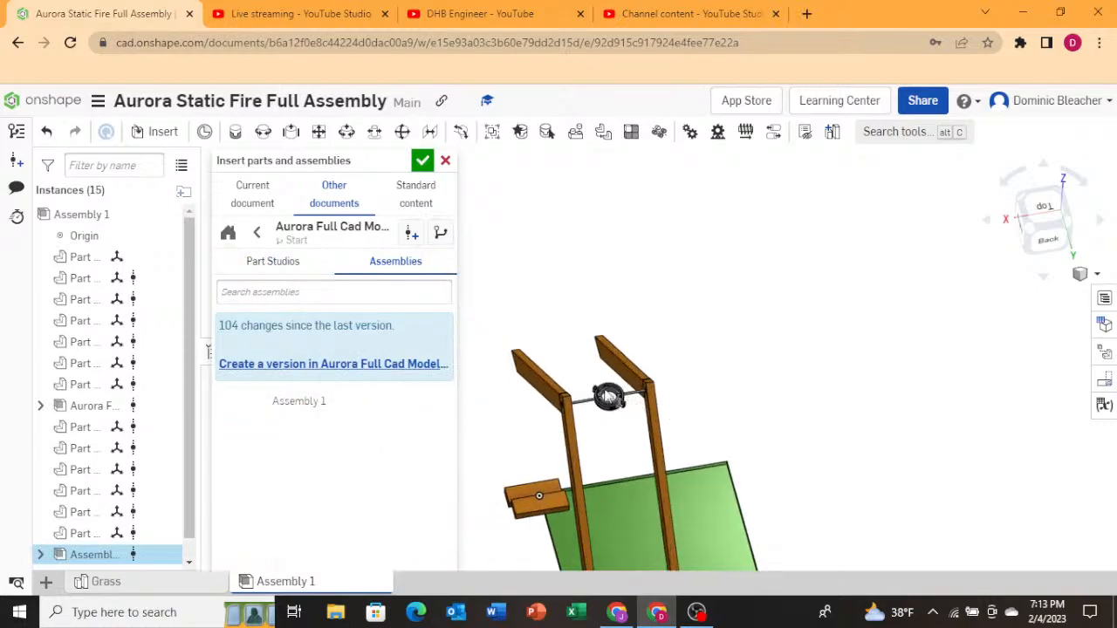
pyautogui.scroll(3, 623, 410)
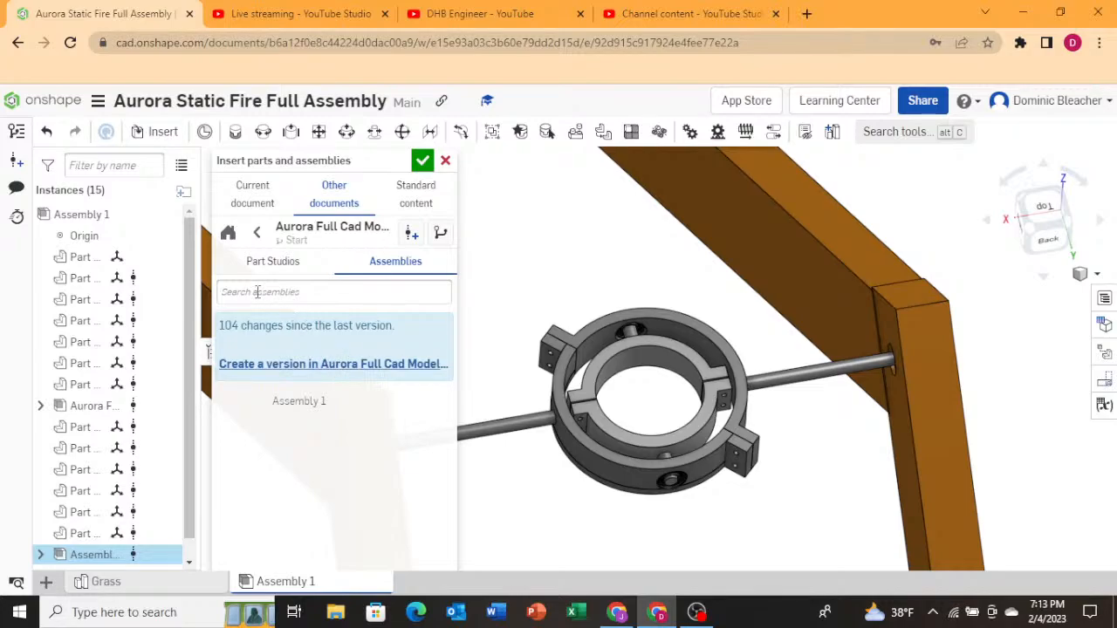
# Create a version of the Aurora Full Cad Model document named "Aurora Full Cad Model Assembly - Final for V1 prototype".
pyautogui.click(278, 262)
pyautogui.click(390, 266)
pyautogui.click(313, 365)
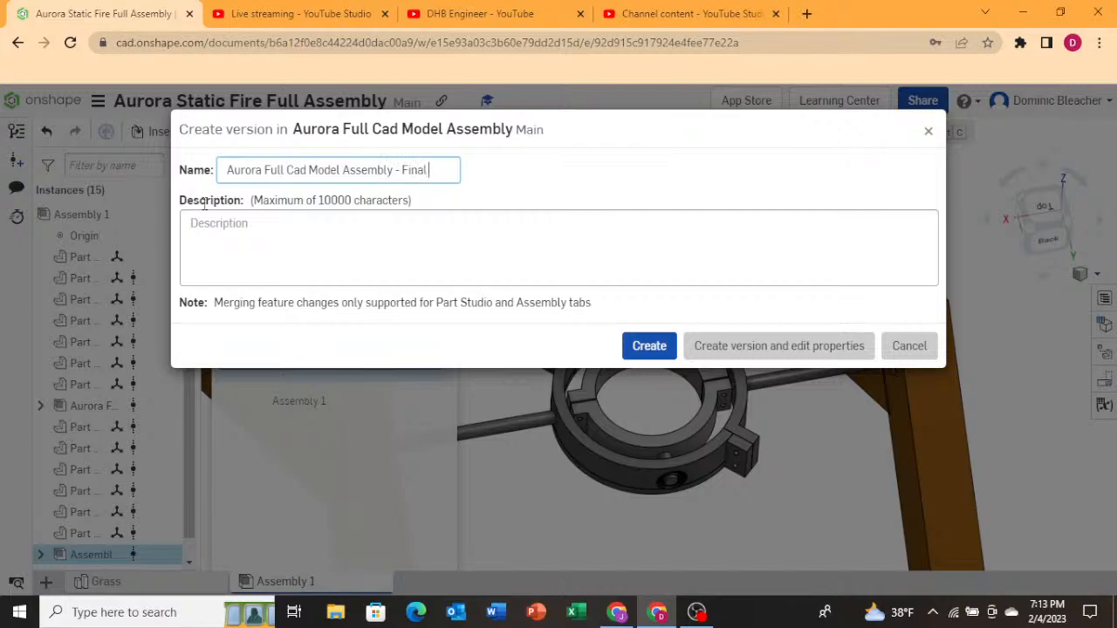
pyautogui.write('V1 p')
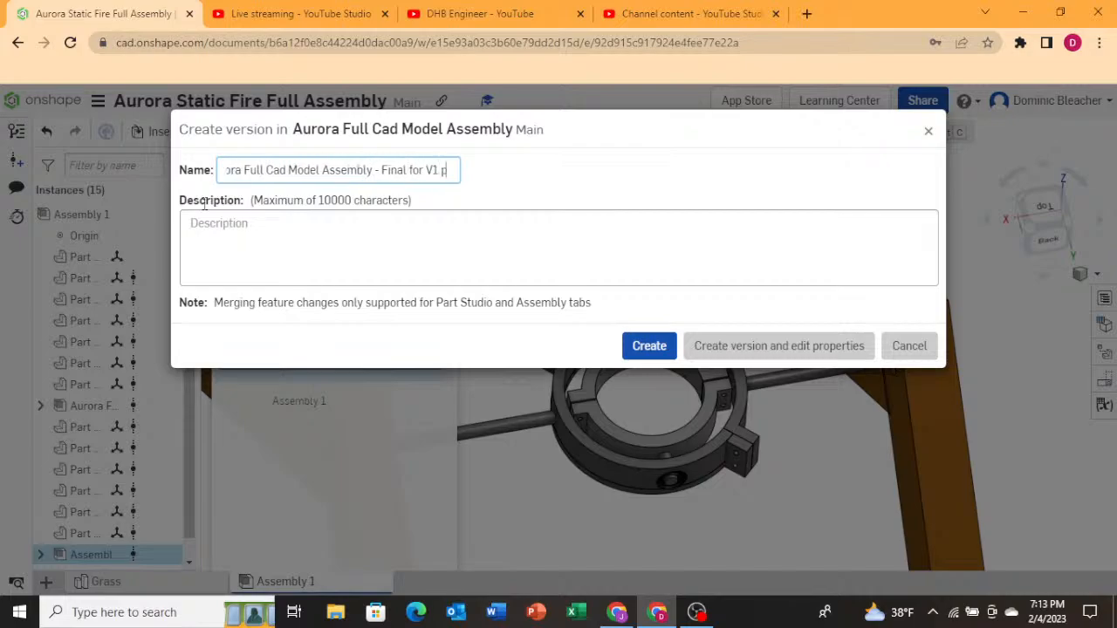
pyautogui.write('rototype')
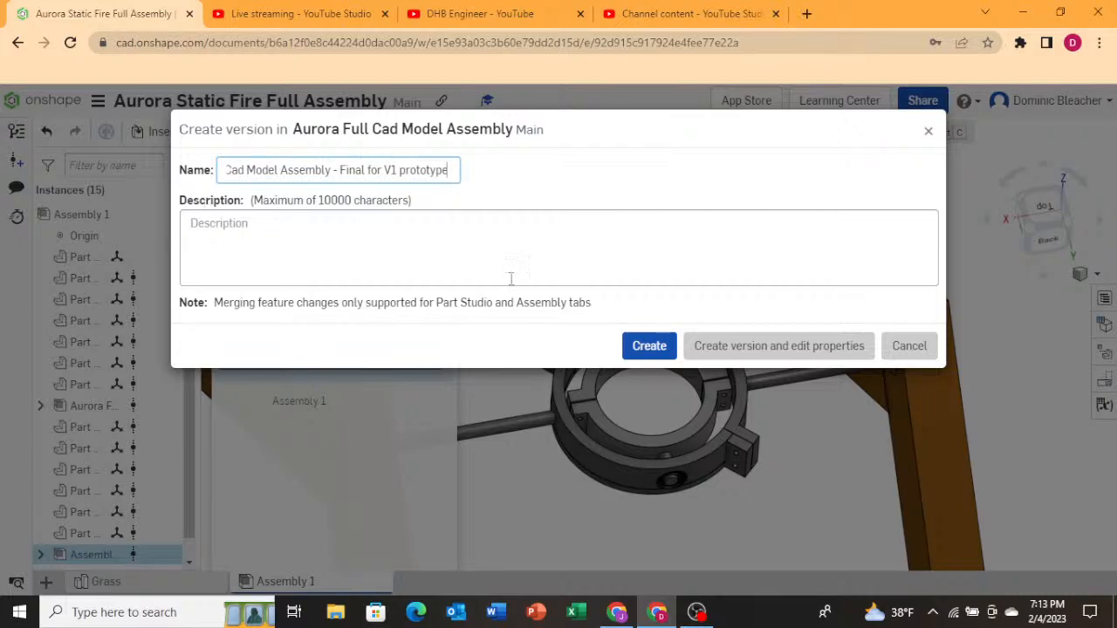
pyautogui.click(646, 347)
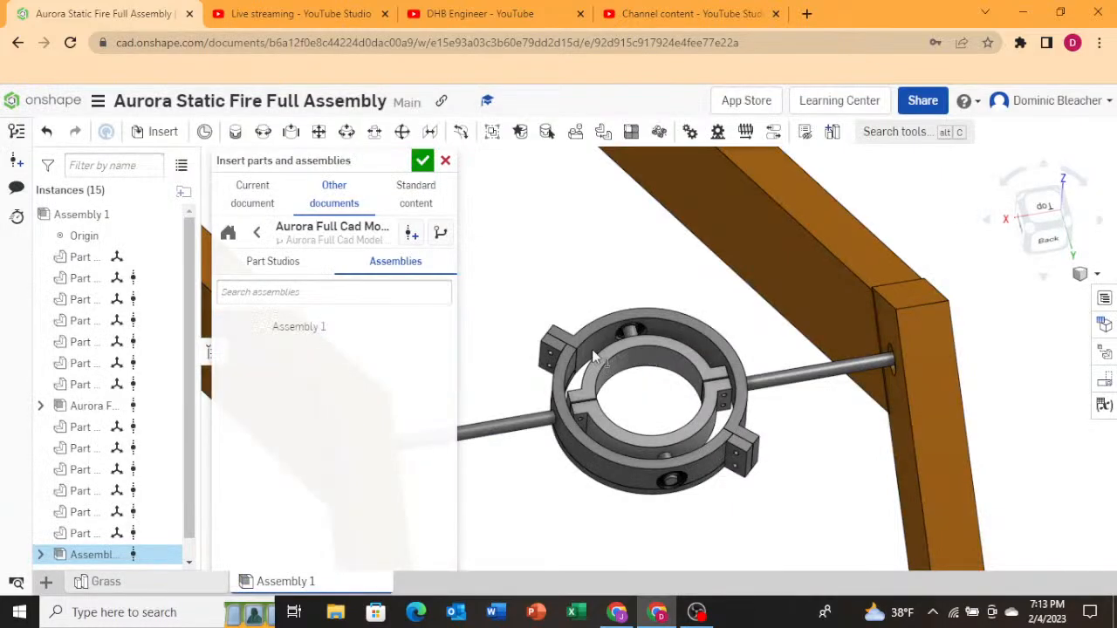
# Insert the versioned Assembly 1 rocket next to the gimbal ring and confirm the insertion.
pyautogui.click(329, 325)
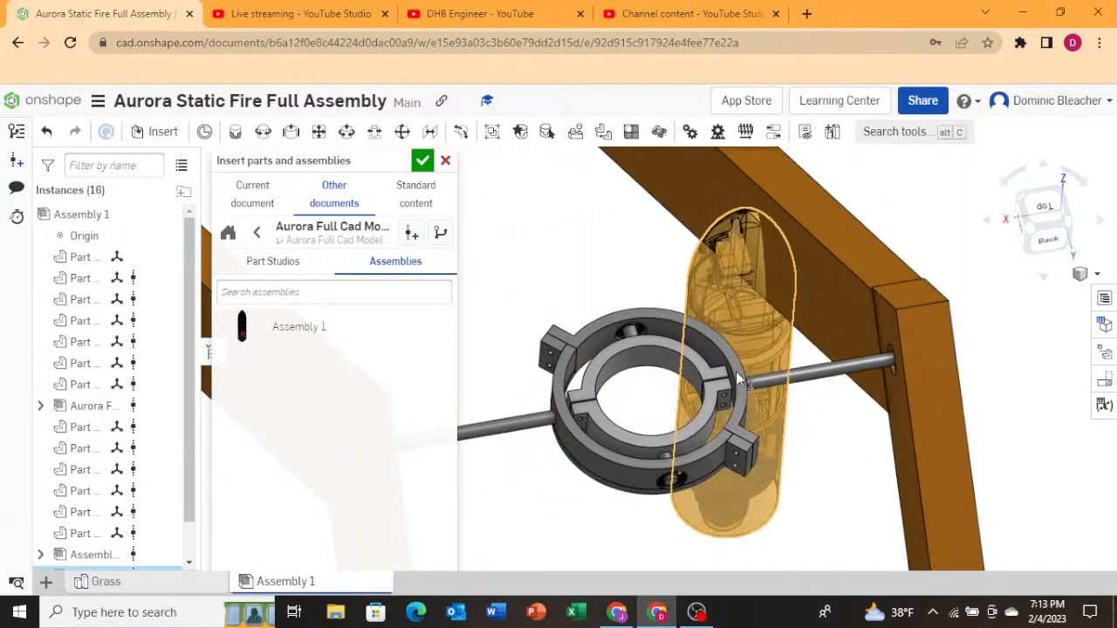
pyautogui.moveTo(716, 423); pyautogui.dragTo(795, 361, button='right')
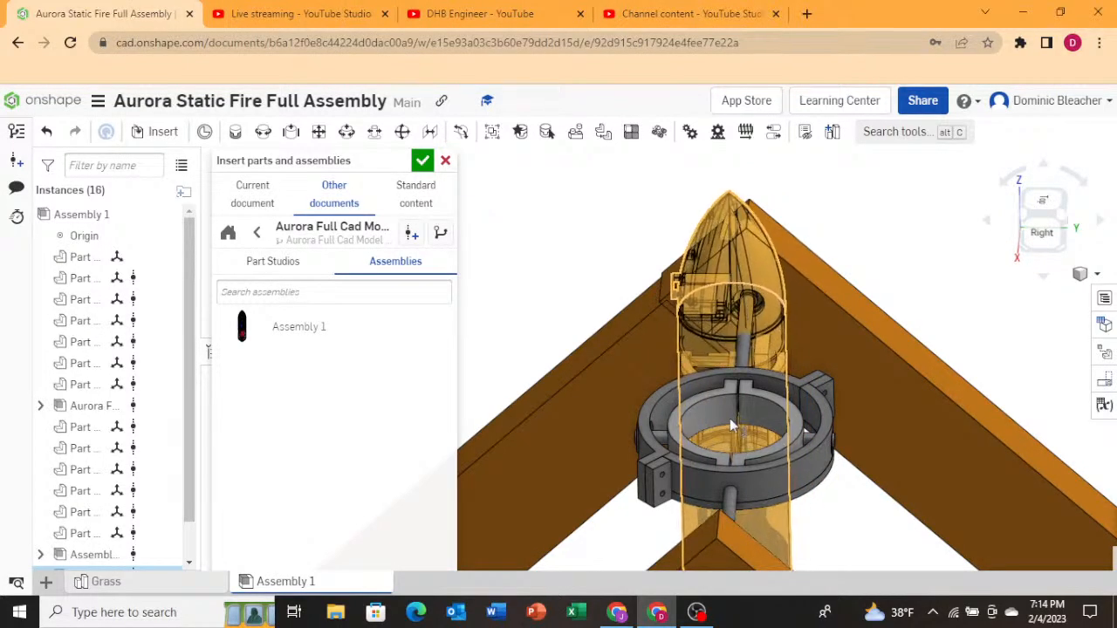
pyautogui.moveTo(730, 418); pyautogui.dragTo(695, 392, button='right')
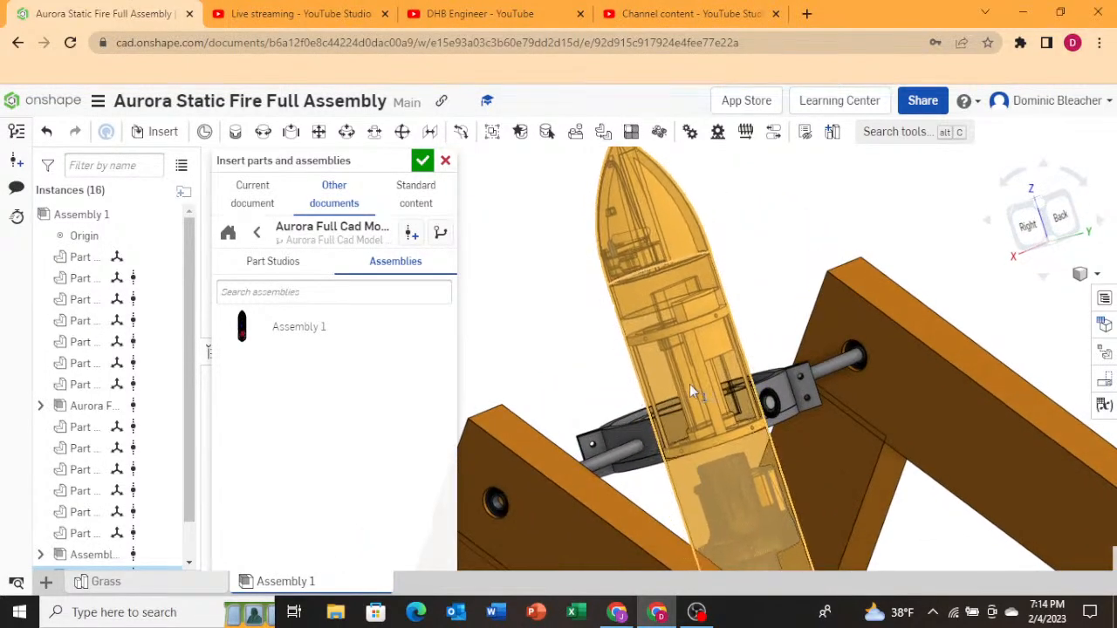
pyautogui.click(683, 383)
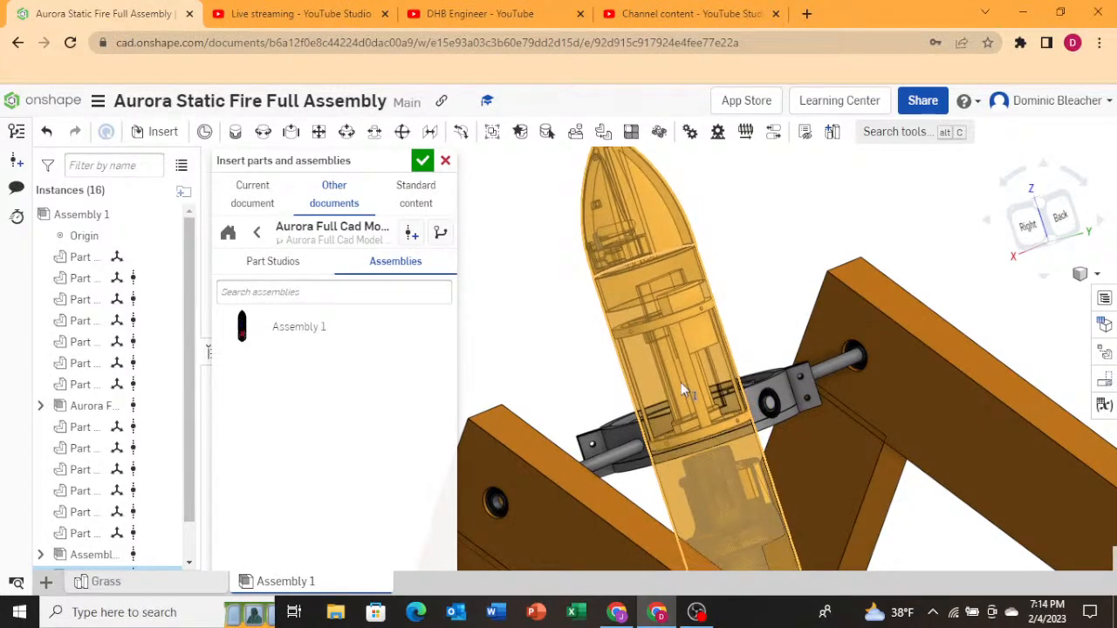
pyautogui.click(421, 162)
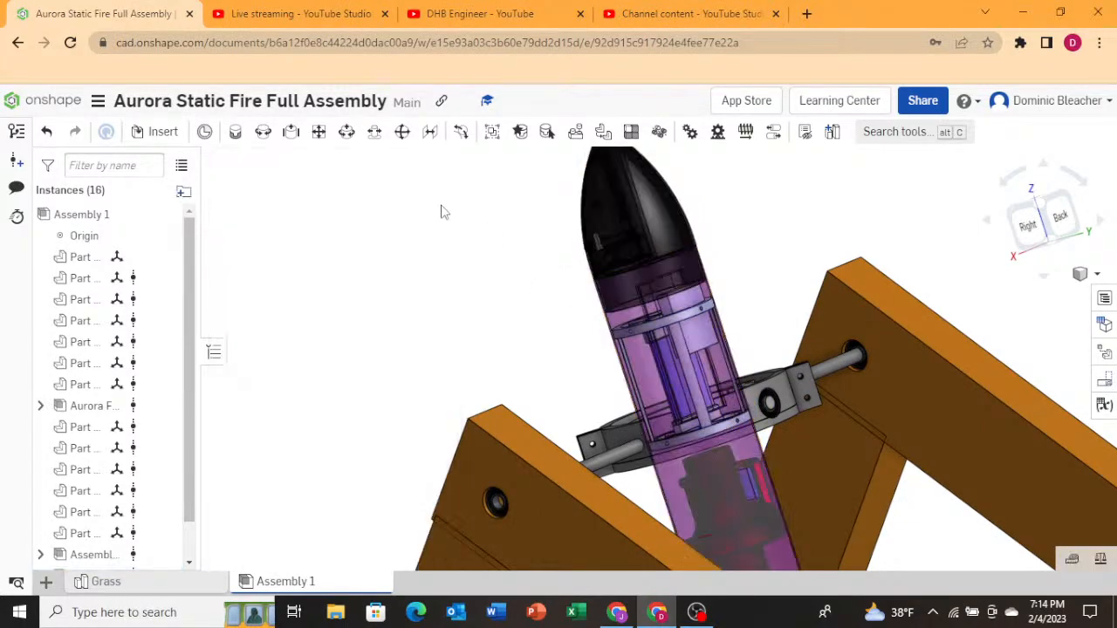
# Select both inserted rocket assemblies and, in the Top view, move the rocket into the centre of the gimbal ring.
pyautogui.moveTo(441, 209); pyautogui.dragTo(461, 274, button='right')
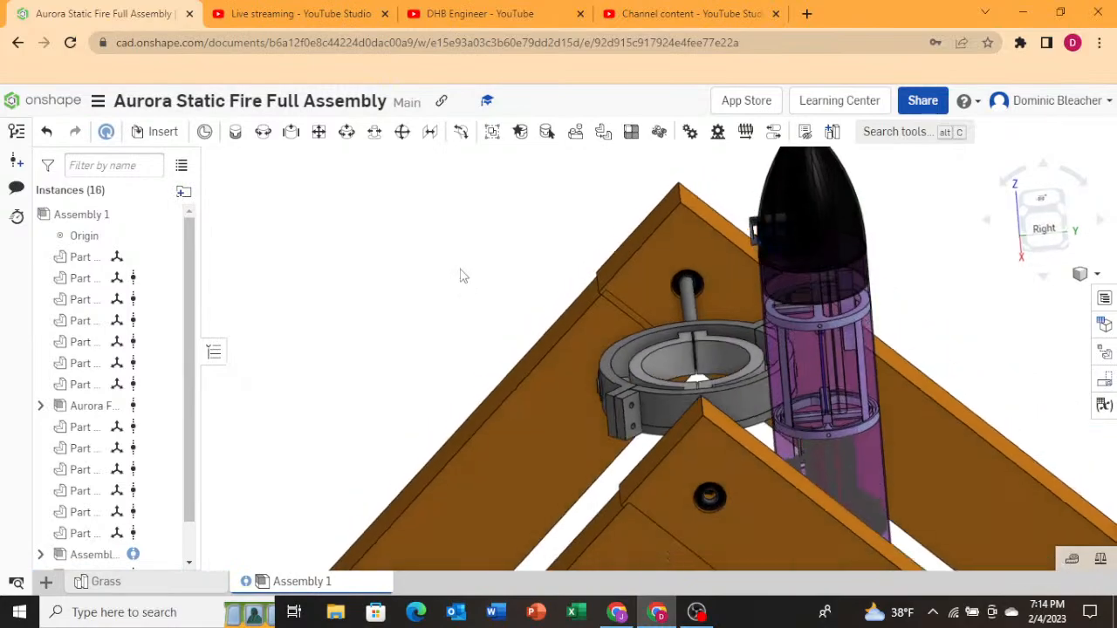
pyautogui.click(63, 409)
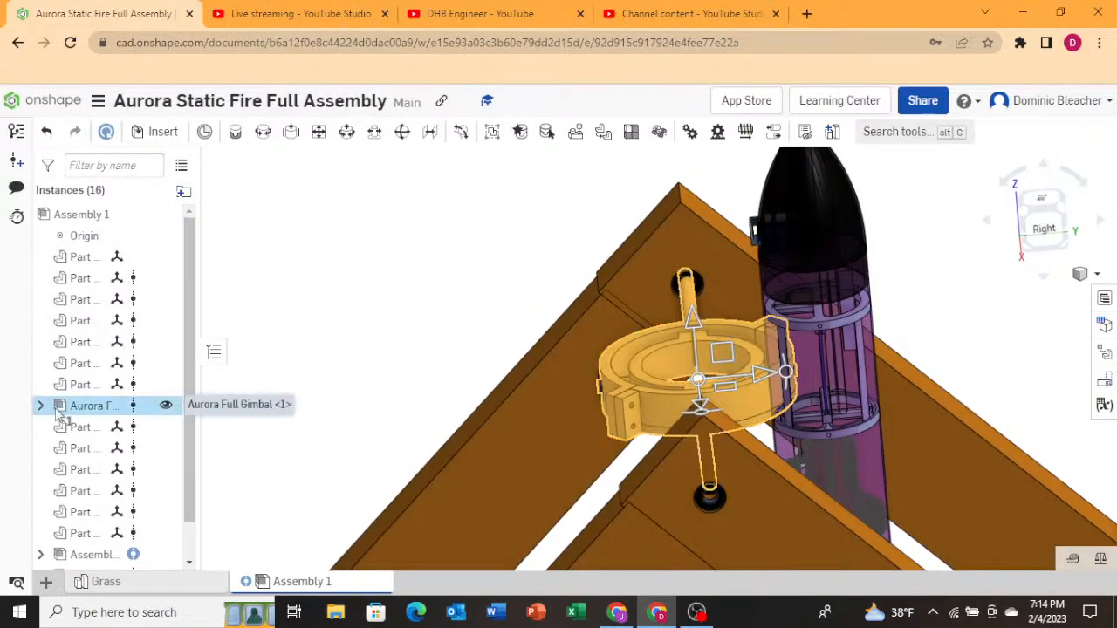
pyautogui.click(282, 363)
pyautogui.scroll(-2, 131, 449)
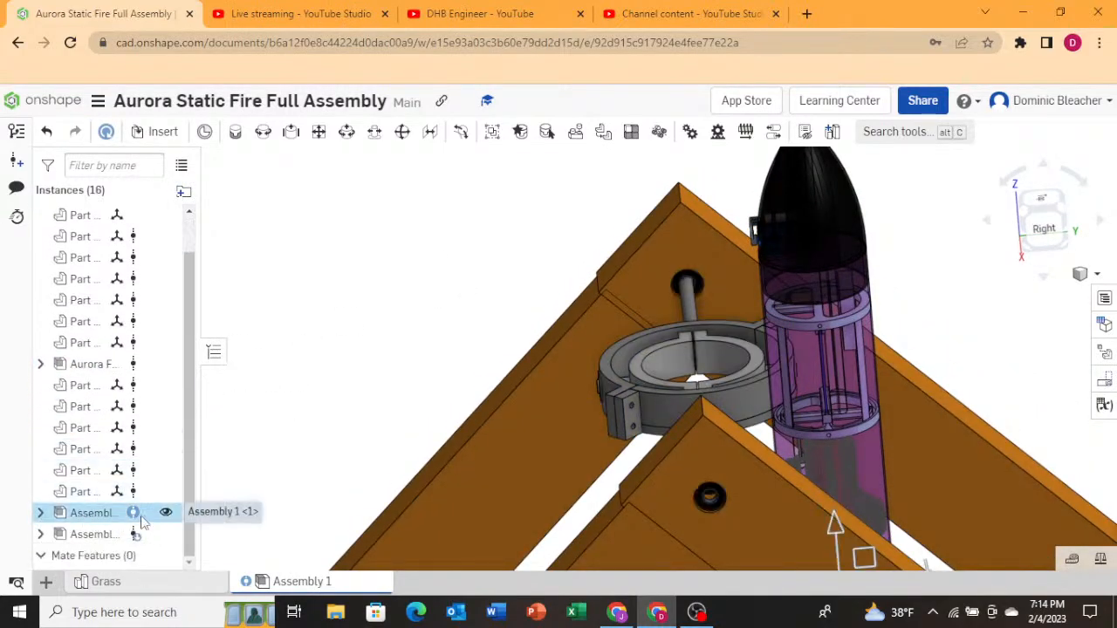
pyautogui.scroll(-4, 344, 511)
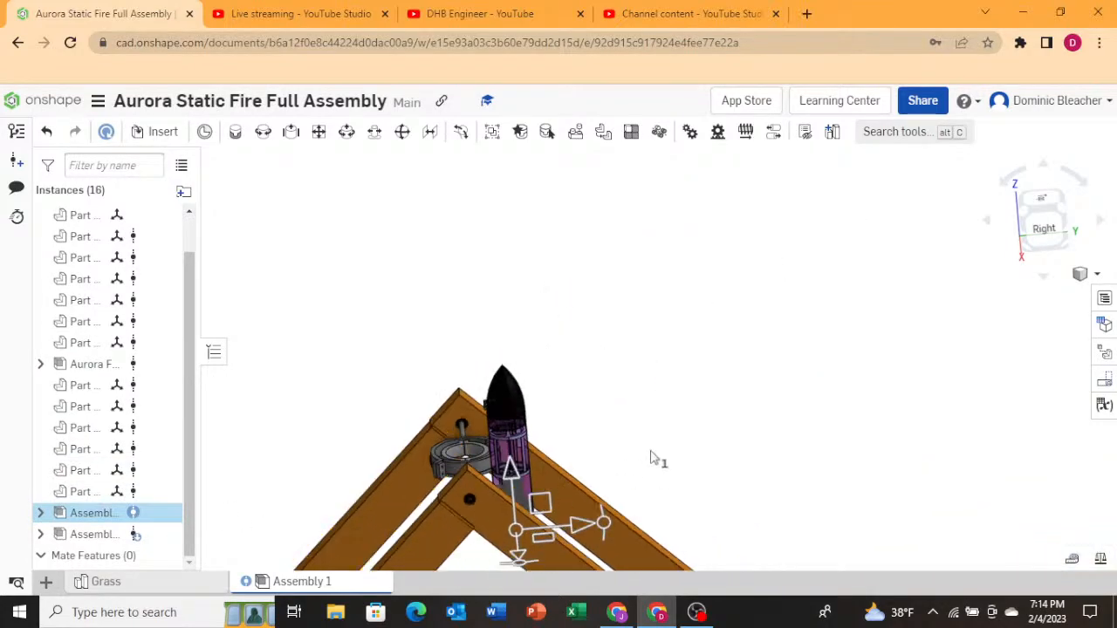
pyautogui.moveTo(656, 457); pyautogui.dragTo(621, 456, button='right')
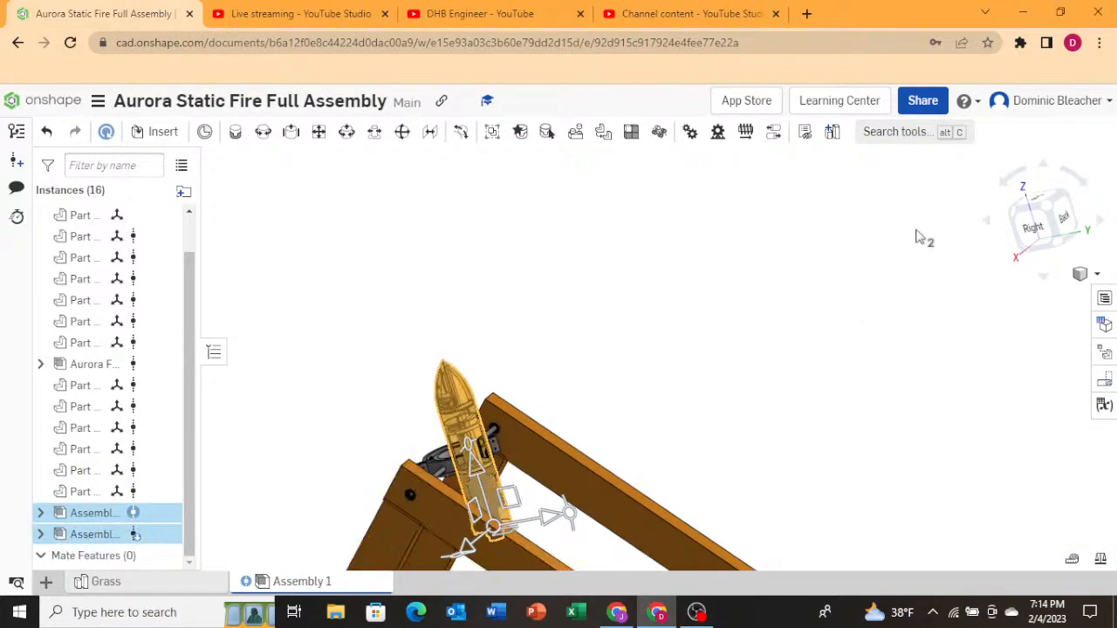
pyautogui.click(1041, 201)
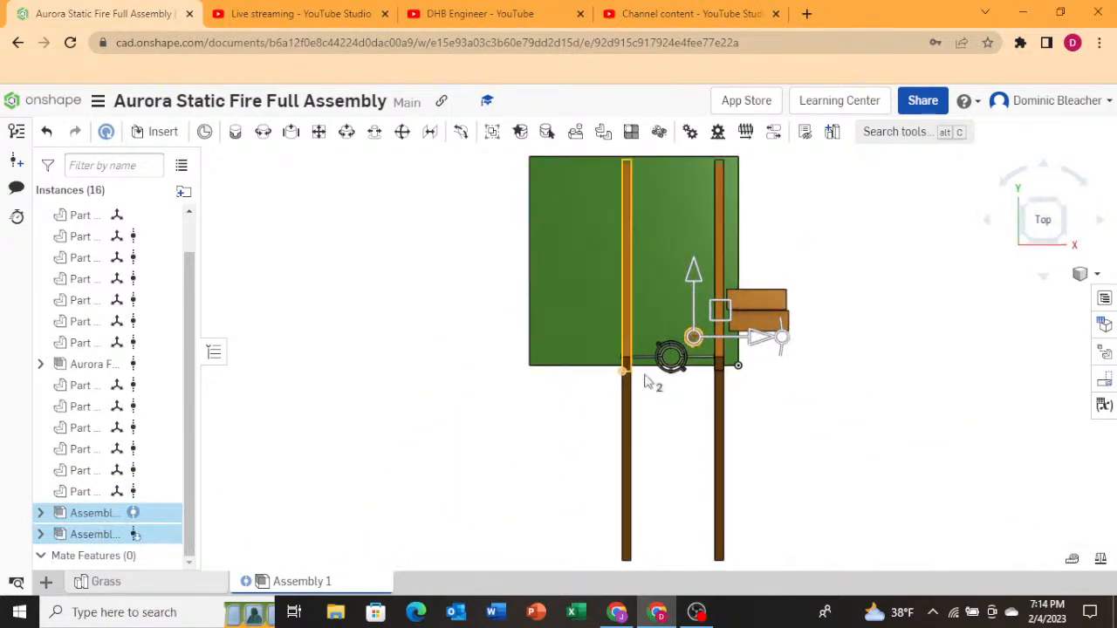
pyautogui.scroll(4, 737, 323)
pyautogui.scroll(4, 563, 281)
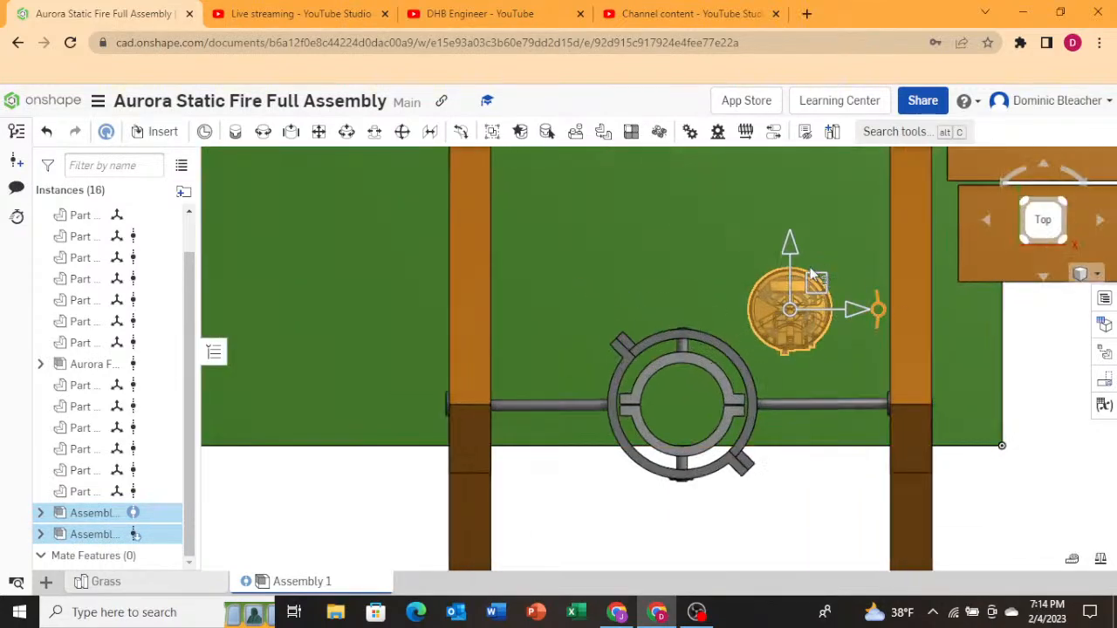
pyautogui.moveTo(748, 330); pyautogui.dragTo(709, 376)
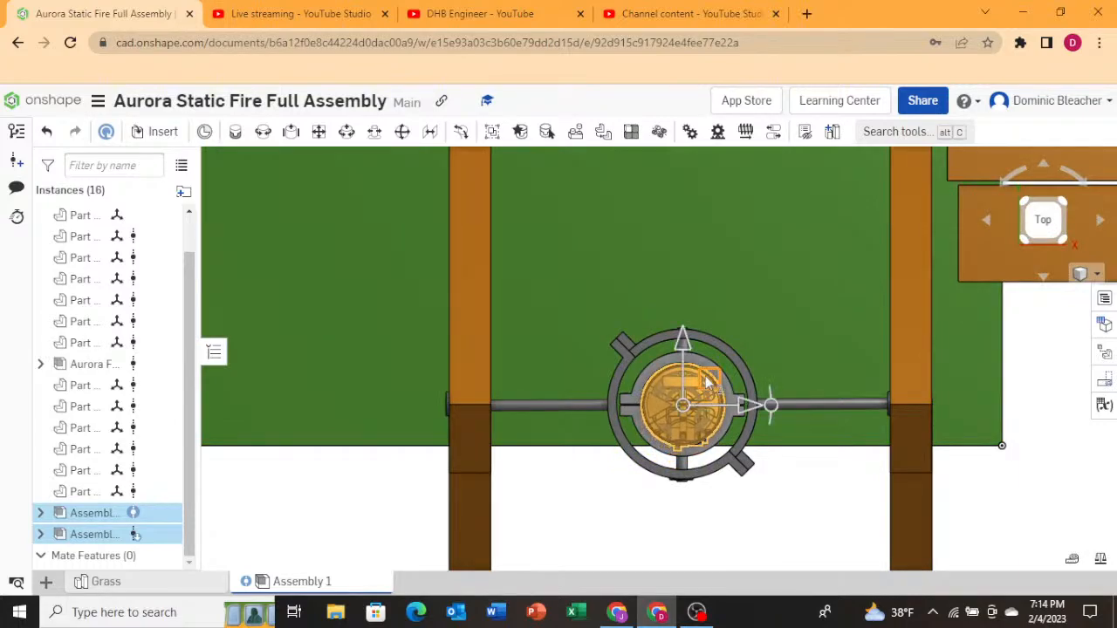
# Orbit around the stand and inspect the rocket's position inside the gimbal ring from the top, side and front views.
pyautogui.moveTo(684, 341); pyautogui.dragTo(684, 341)
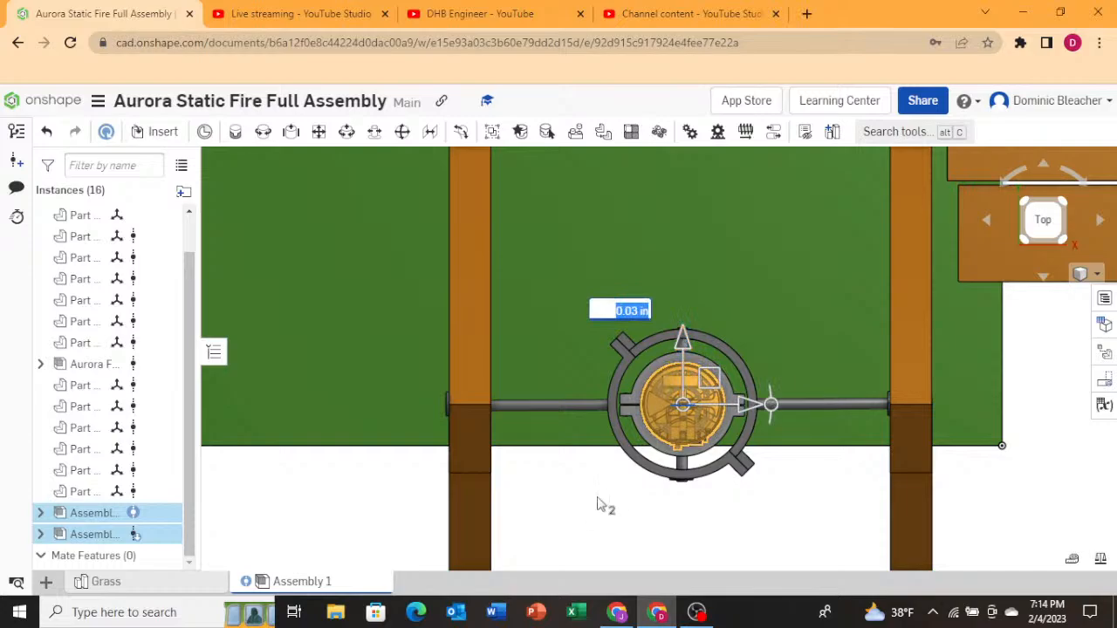
pyautogui.moveTo(605, 506); pyautogui.dragTo(618, 466, button='right')
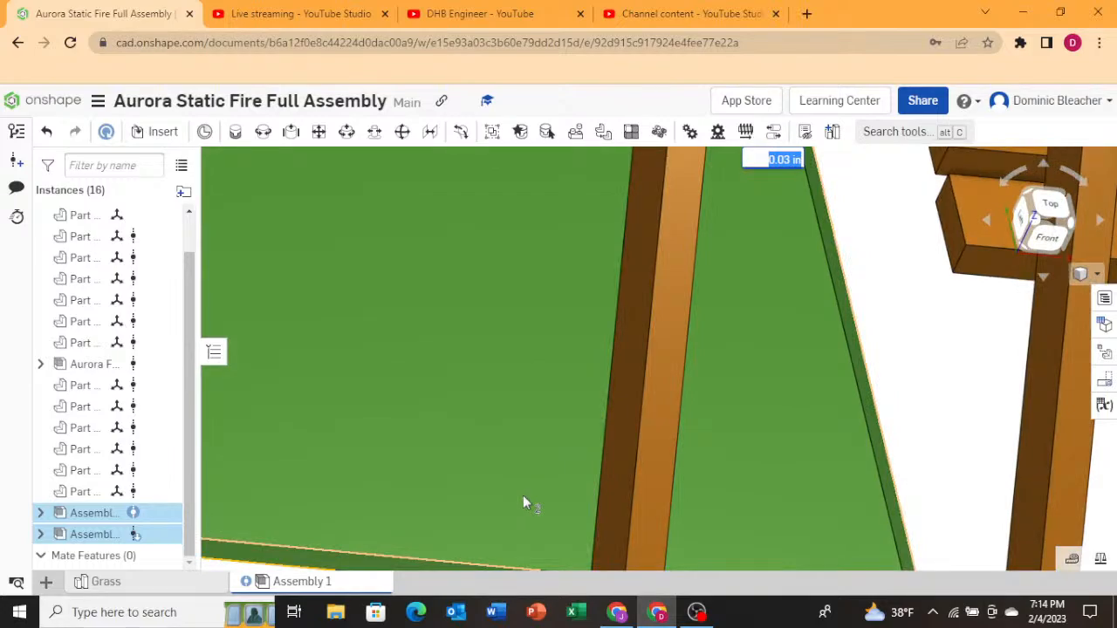
pyautogui.moveTo(546, 500); pyautogui.dragTo(540, 306, button='right')
pyautogui.scroll(-5, 501, 388)
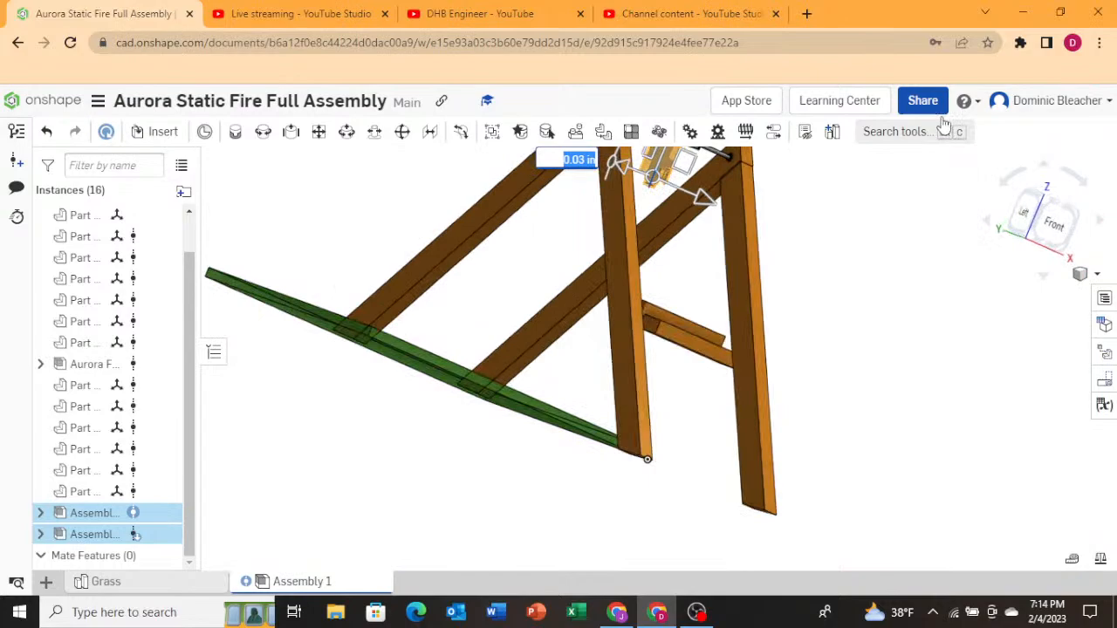
pyautogui.click(1028, 219)
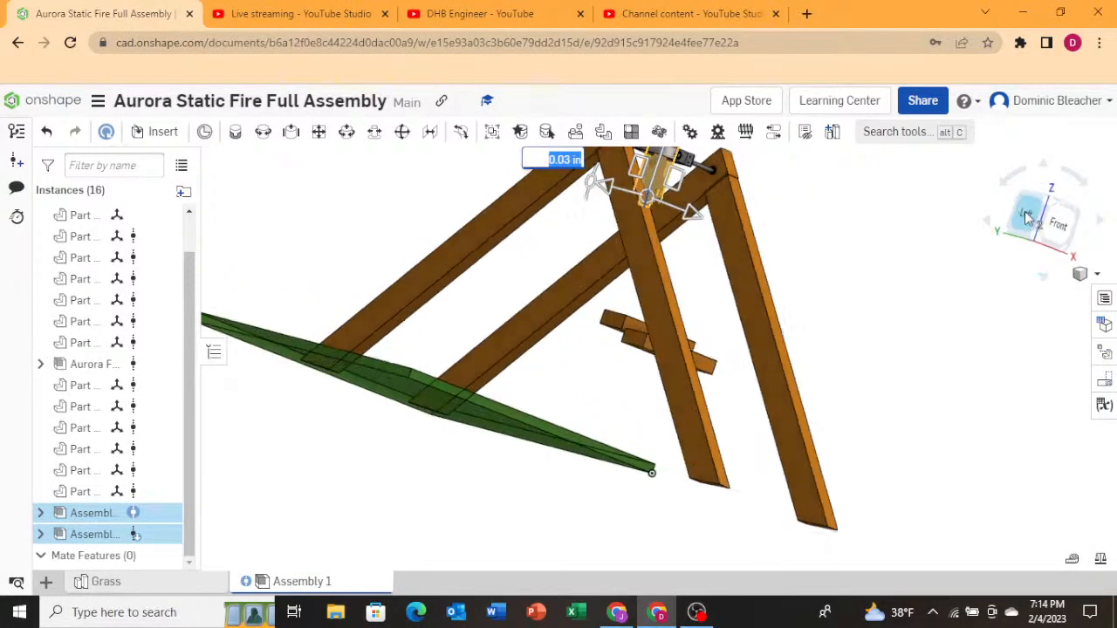
pyautogui.moveTo(686, 215); pyautogui.dragTo(735, 281, button='right')
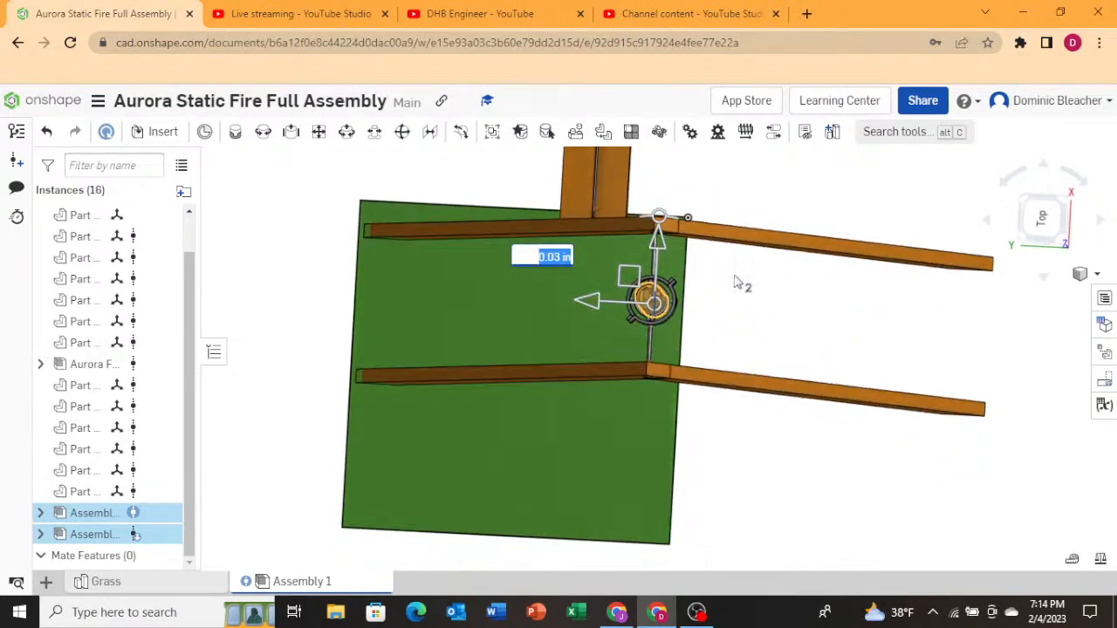
pyautogui.click(770, 311)
pyautogui.scroll(6, 786, 314)
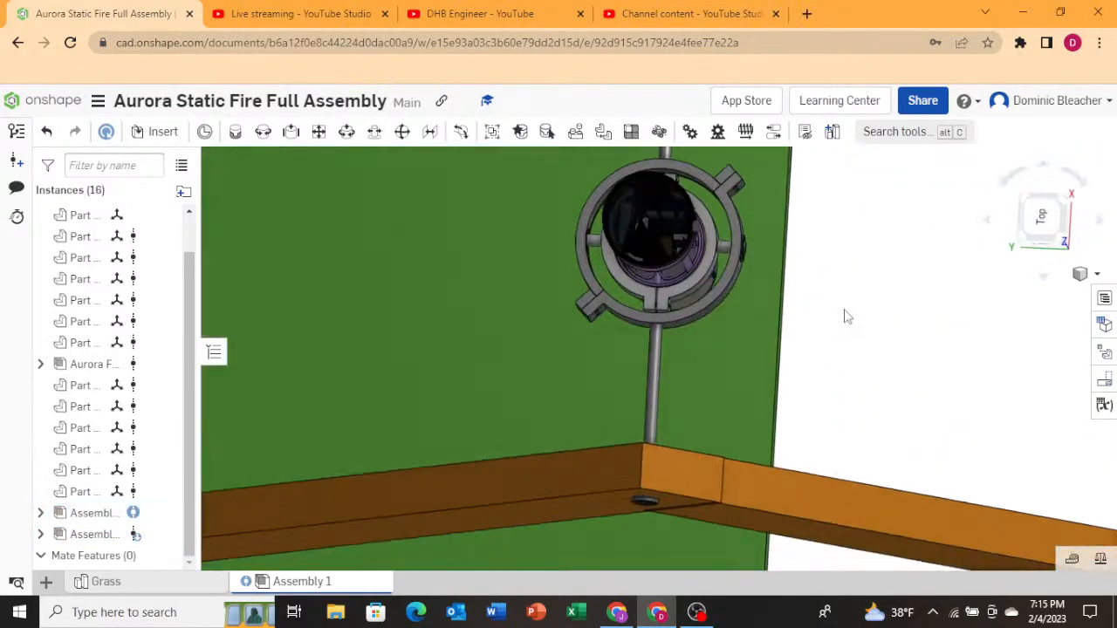
pyautogui.moveTo(844, 310); pyautogui.dragTo(843, 304, button='right')
pyautogui.scroll(-5, 825, 324)
pyautogui.moveTo(816, 398); pyautogui.dragTo(797, 356, button='right')
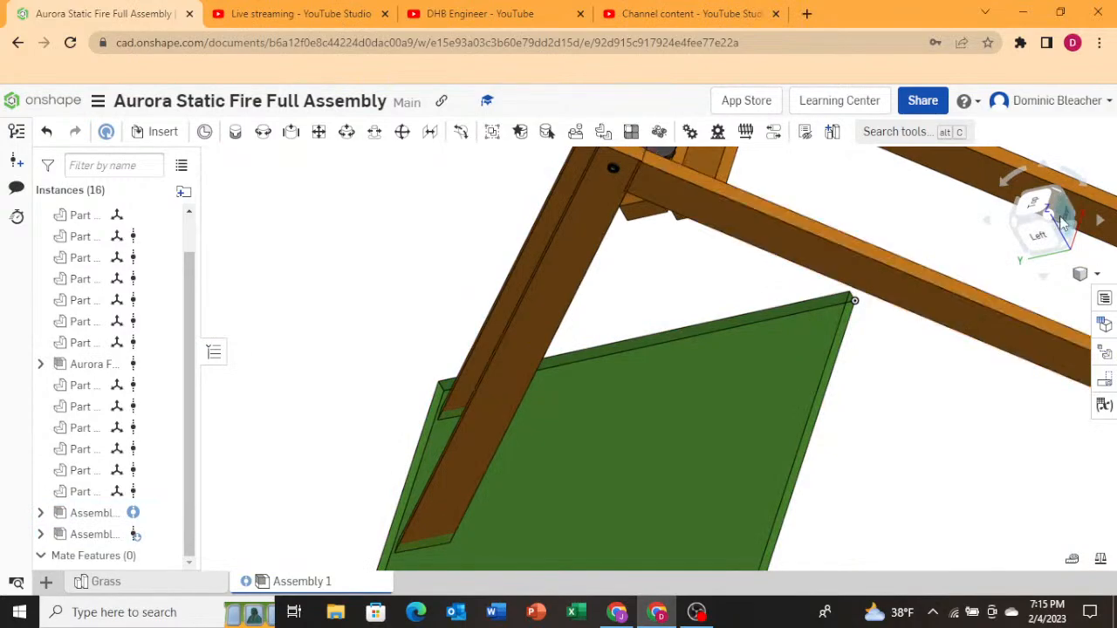
pyautogui.click(1062, 223)
pyautogui.scroll(3, 668, 204)
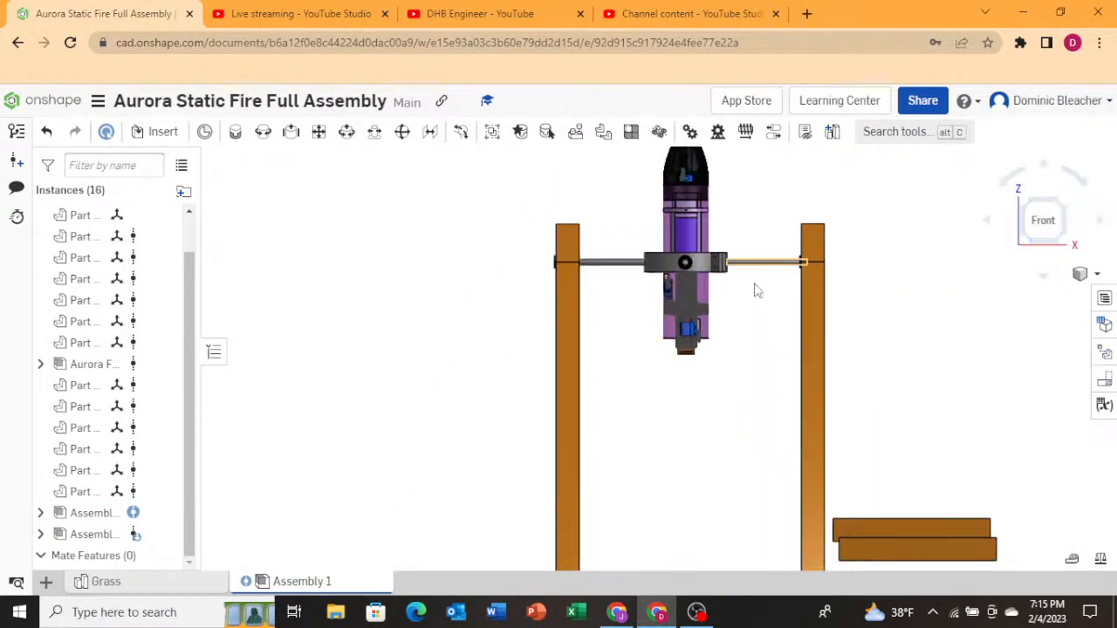
pyautogui.scroll(-2, 731, 321)
pyautogui.scroll(2, 699, 180)
pyautogui.scroll(1, 700, 180)
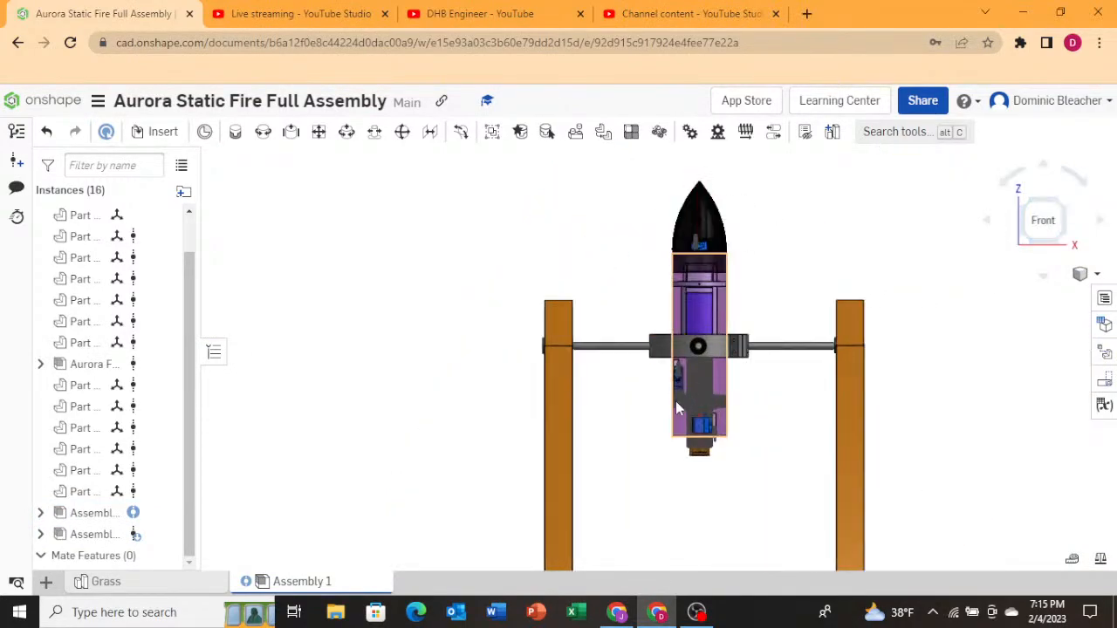
# Select both rocket assemblies and move the rocket down about 1.1 in along the vertical axis inside the gimbal ring.
pyautogui.click(146, 514)
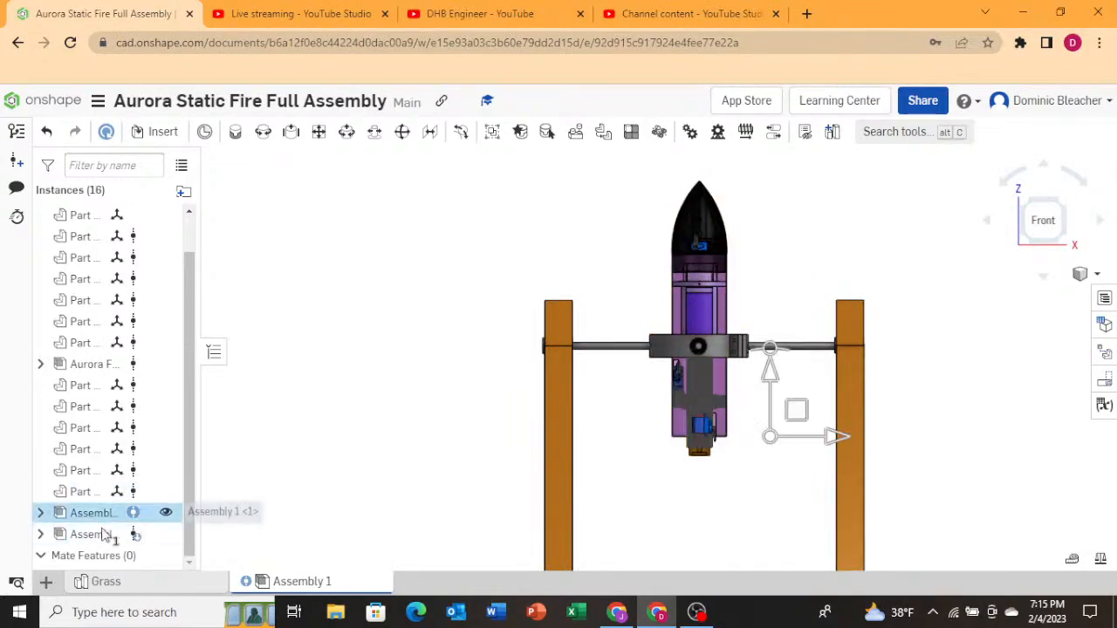
pyautogui.keyDown('shift'); pyautogui.click(94, 535); pyautogui.keyUp('shift')
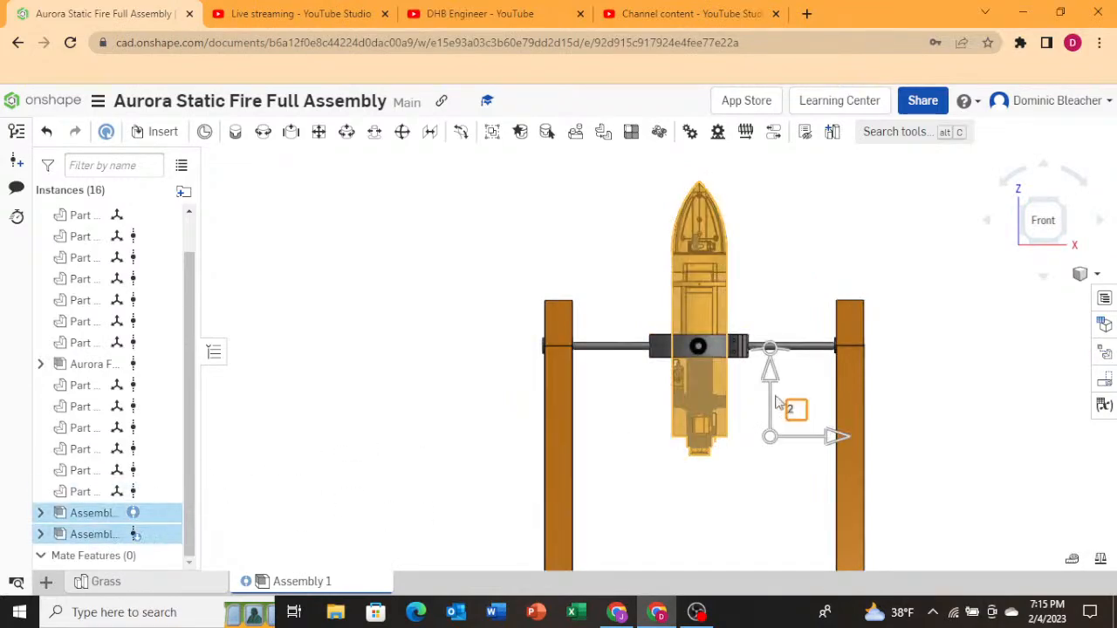
pyautogui.moveTo(774, 392); pyautogui.dragTo(773, 407)
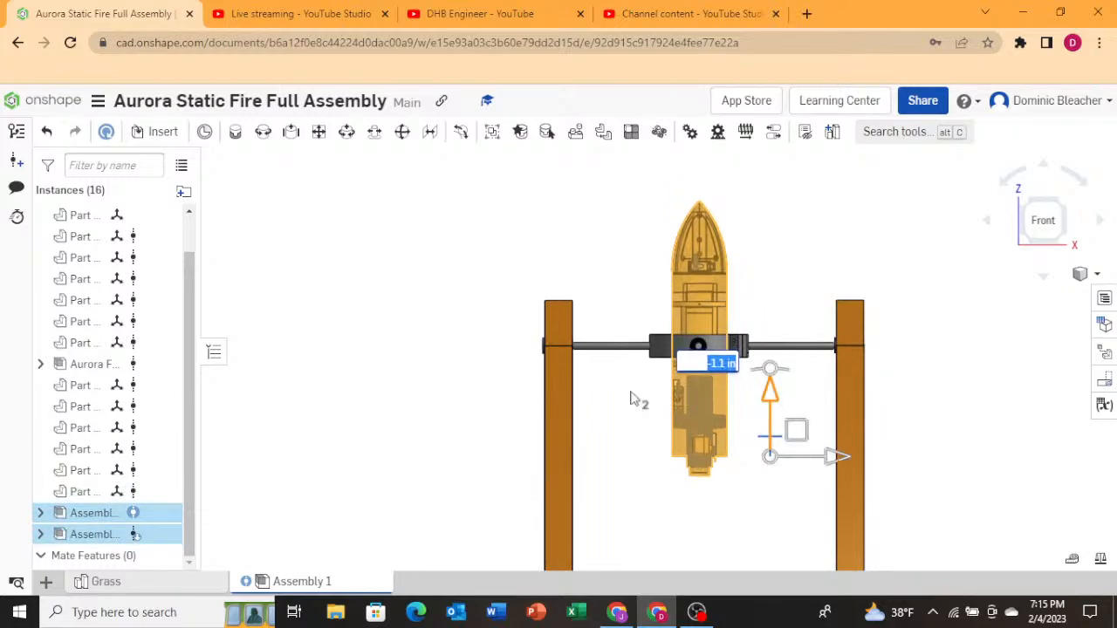
pyautogui.click(282, 351)
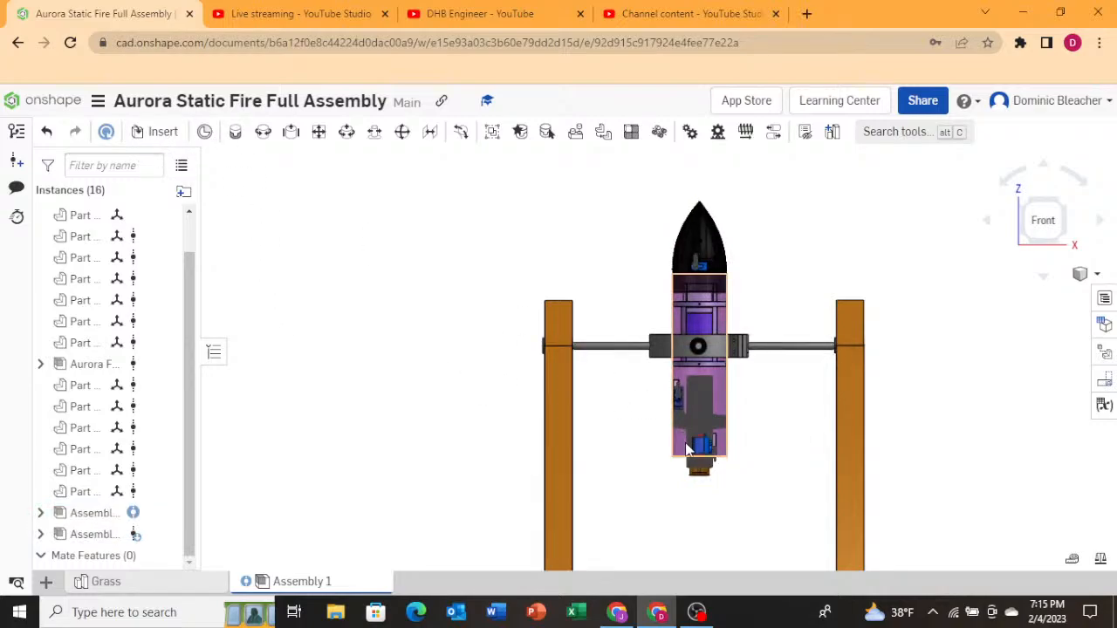
# Try tilting both rocket assemblies about 35 degrees around the gimbal ring's pivot axis.
pyautogui.click(709, 434)
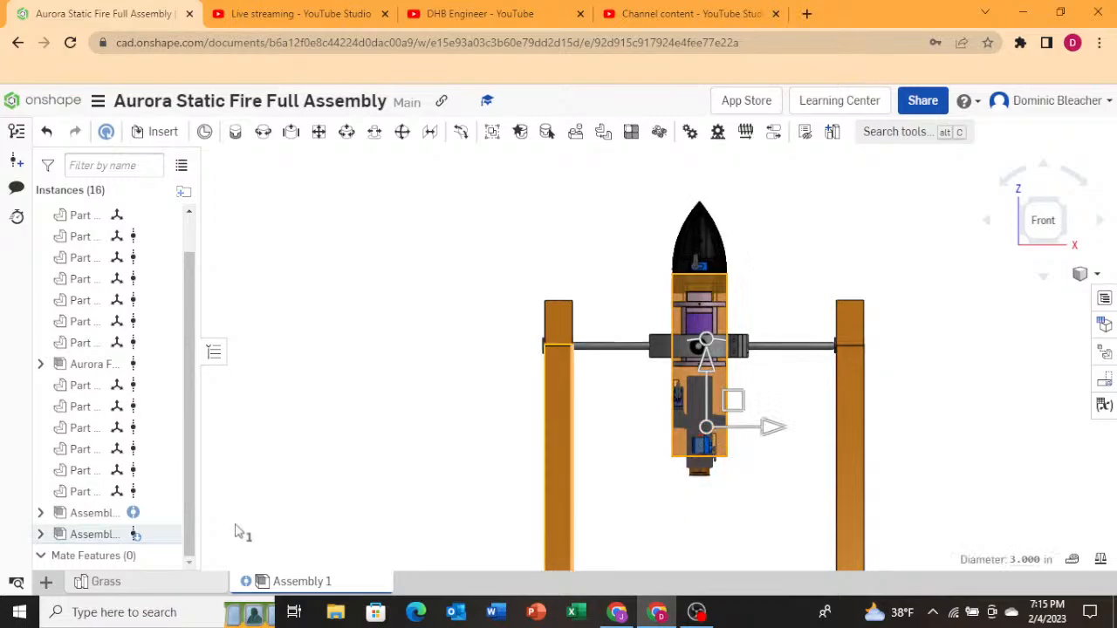
pyautogui.click(96, 519)
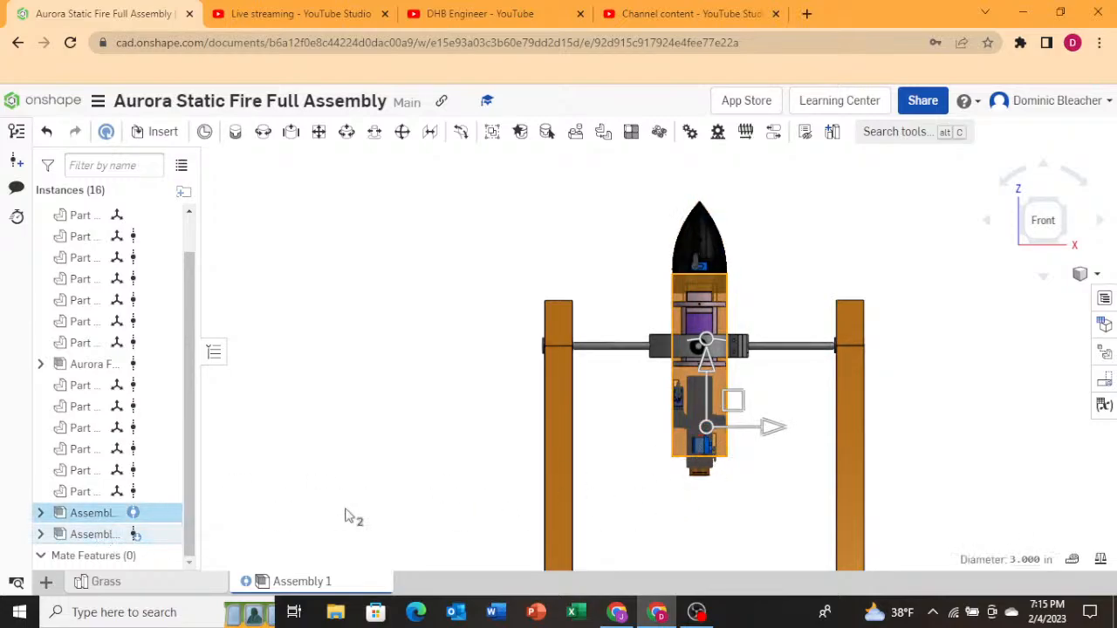
pyautogui.click(122, 534)
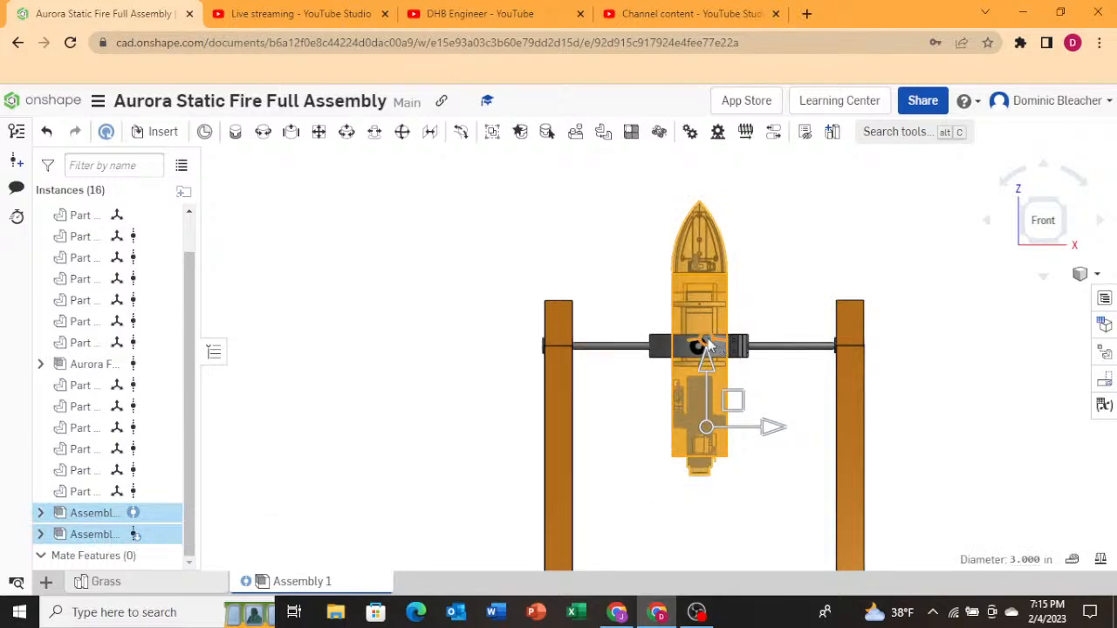
pyautogui.moveTo(709, 345); pyautogui.dragTo(667, 354)
pyautogui.moveTo(744, 342); pyautogui.dragTo(711, 351)
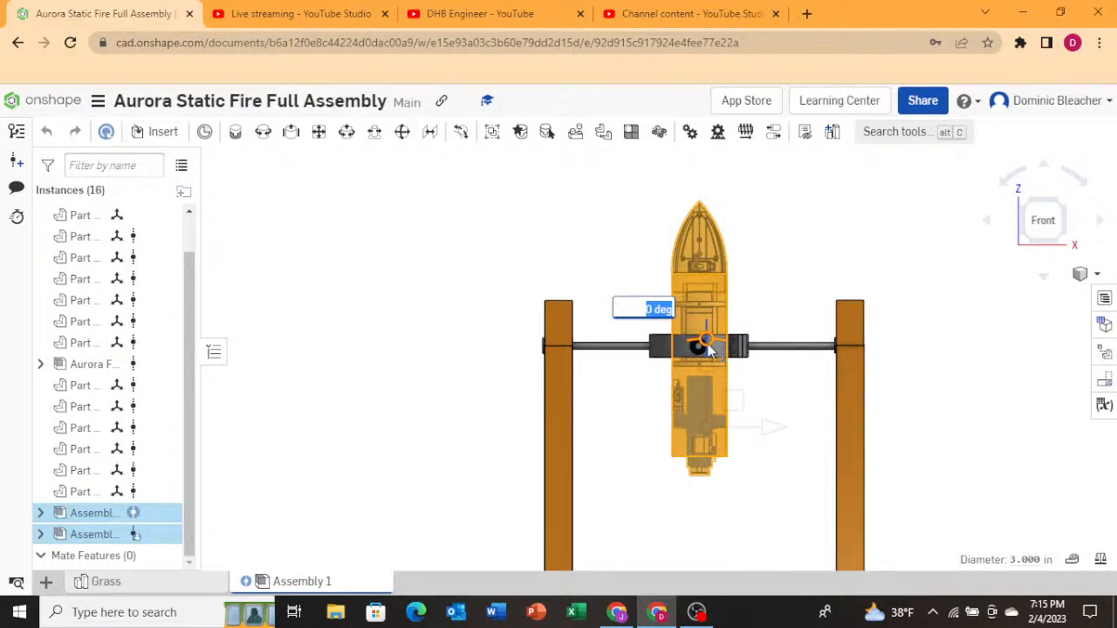
pyautogui.moveTo(711, 349); pyautogui.dragTo(766, 352)
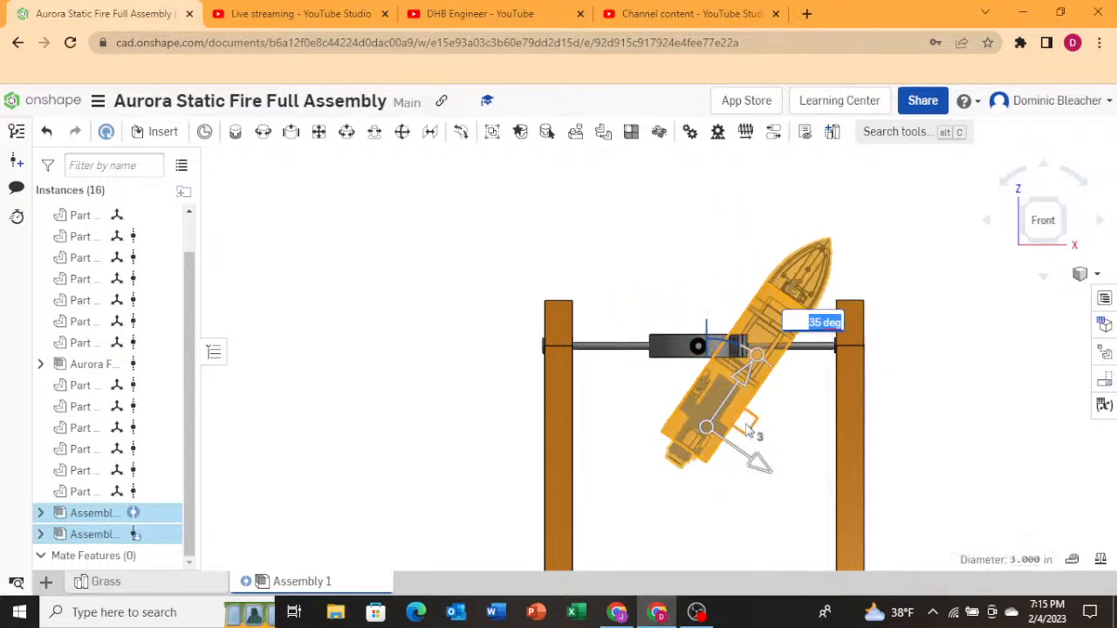
pyautogui.moveTo(703, 409); pyautogui.dragTo(696, 408)
# Orbit and zoom around the gimbal ring to inspect the tilted rocket's clearance with the ring and axle.
pyautogui.moveTo(630, 293); pyautogui.dragTo(635, 321, button='right')
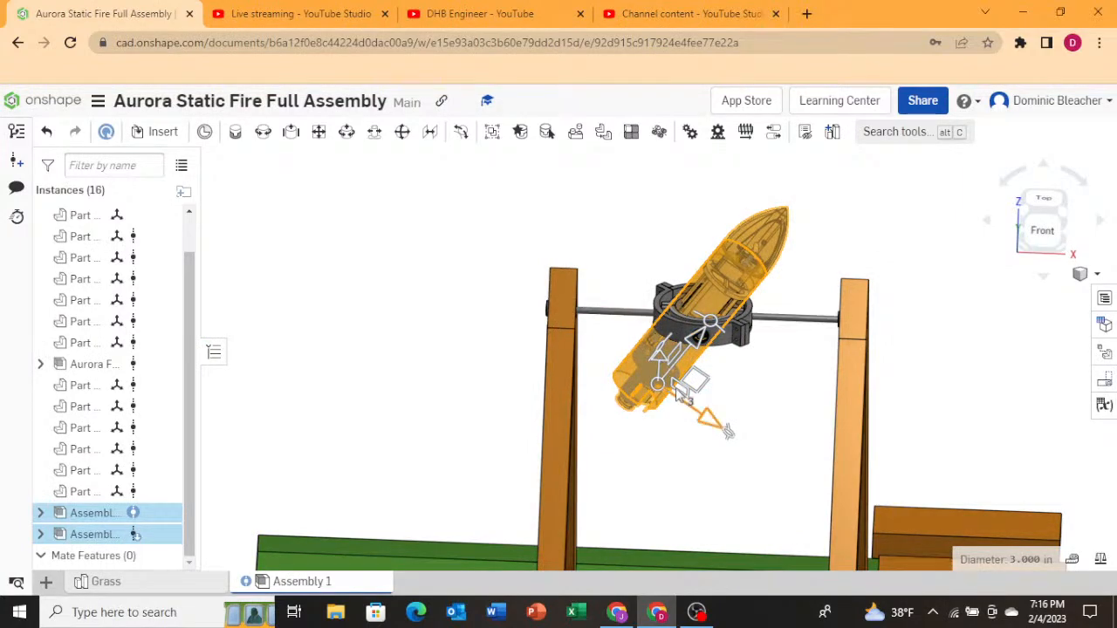
pyautogui.moveTo(680, 391); pyautogui.dragTo(681, 410, button='right')
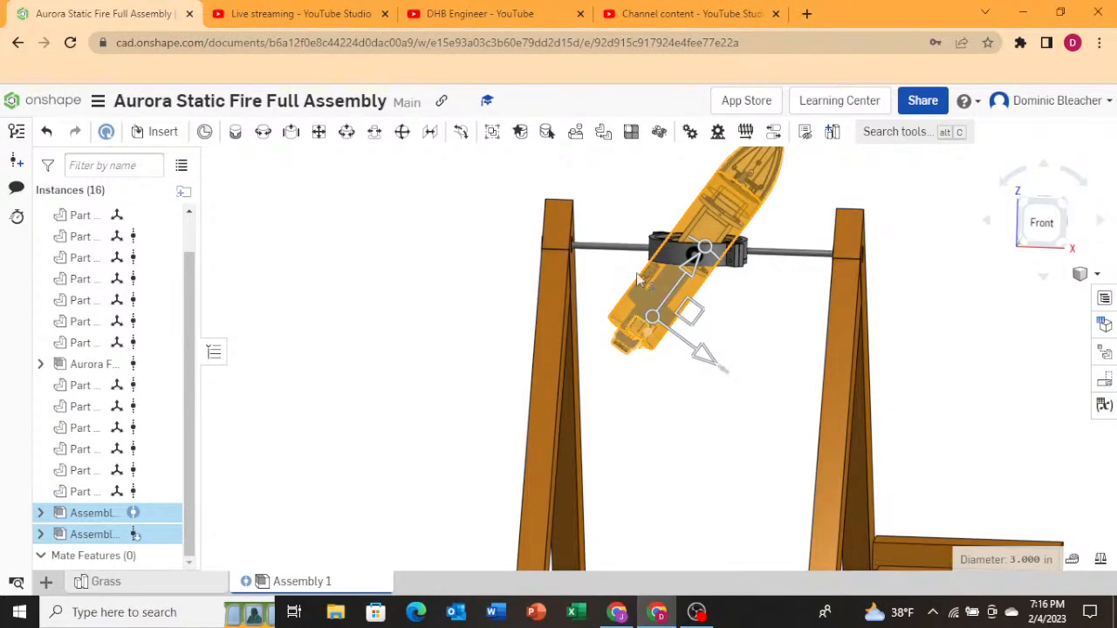
pyautogui.scroll(5, 622, 266)
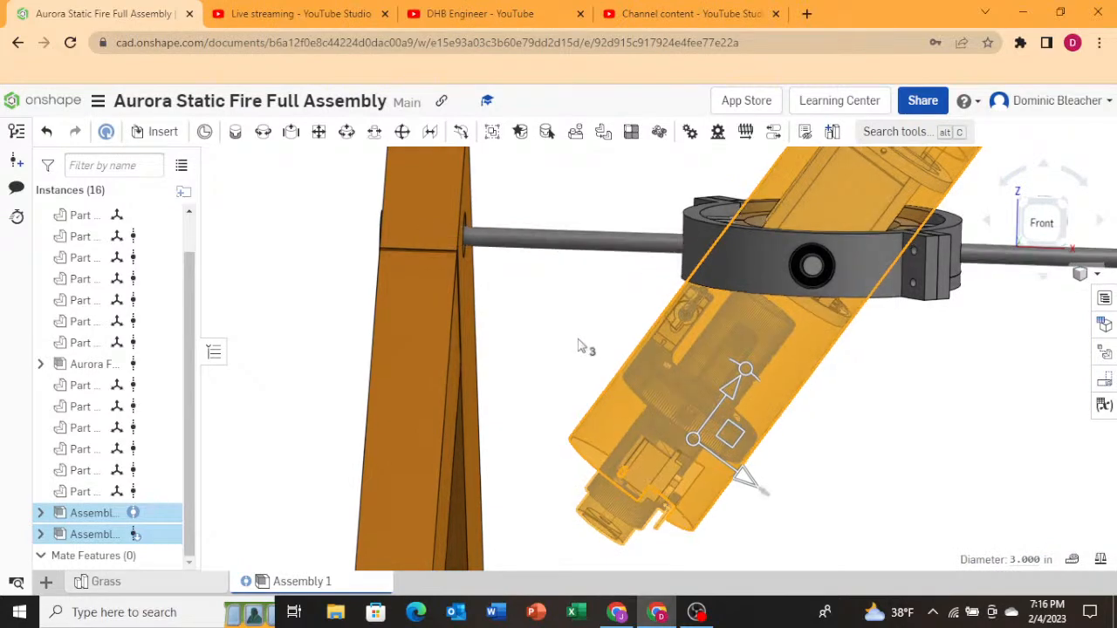
pyautogui.moveTo(581, 346); pyautogui.dragTo(556, 345, button='right')
pyautogui.scroll(-3, 501, 349)
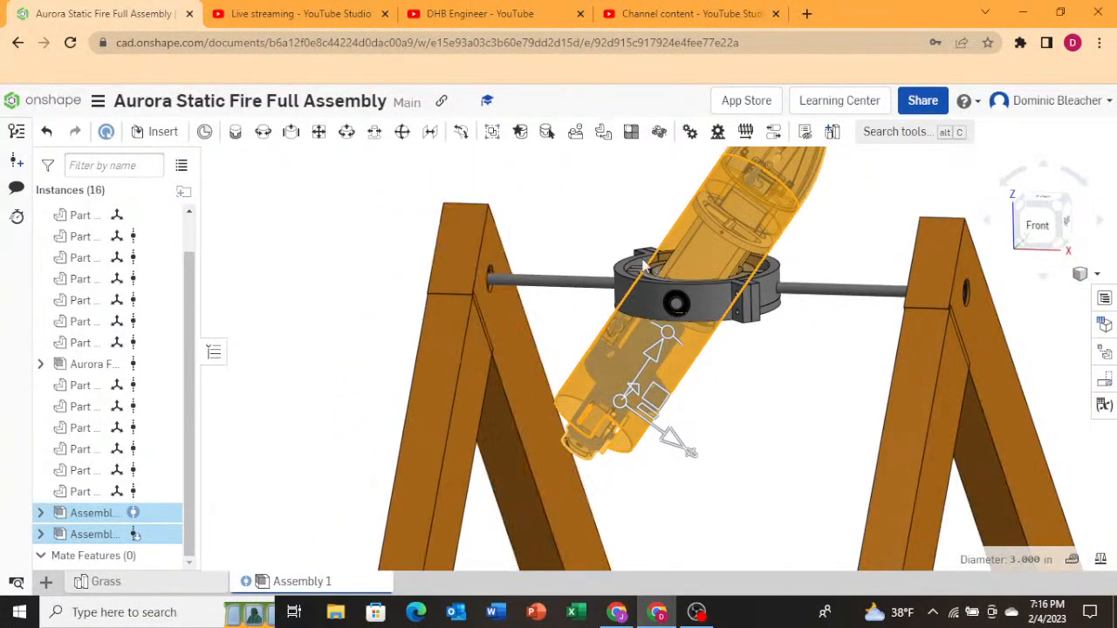
pyautogui.scroll(2, 673, 239)
pyautogui.scroll(1, 674, 242)
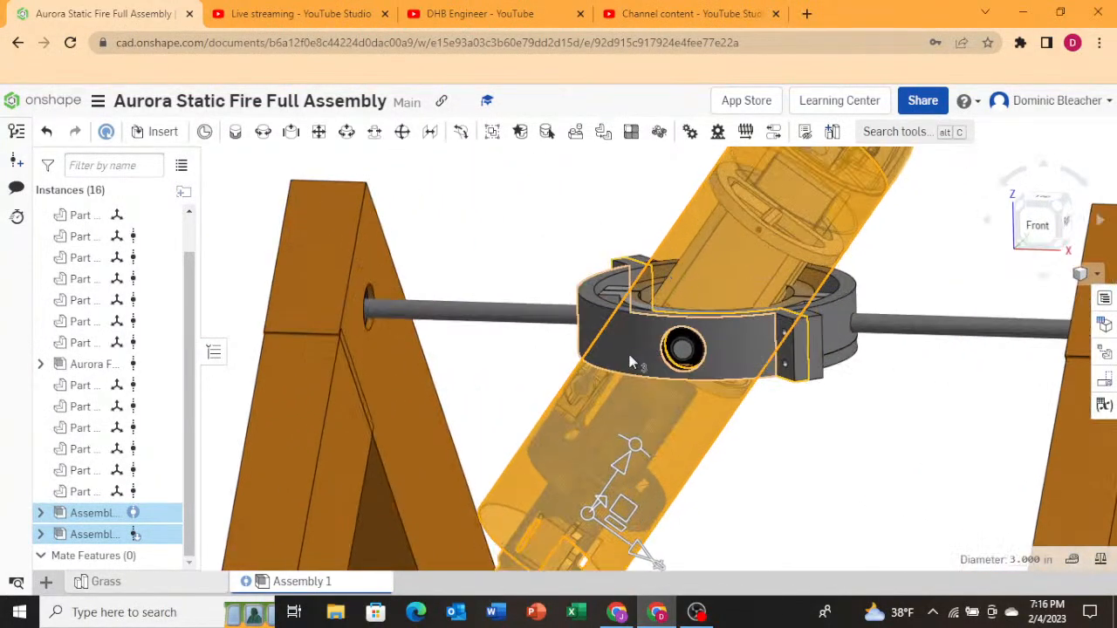
pyautogui.scroll(3, 685, 351)
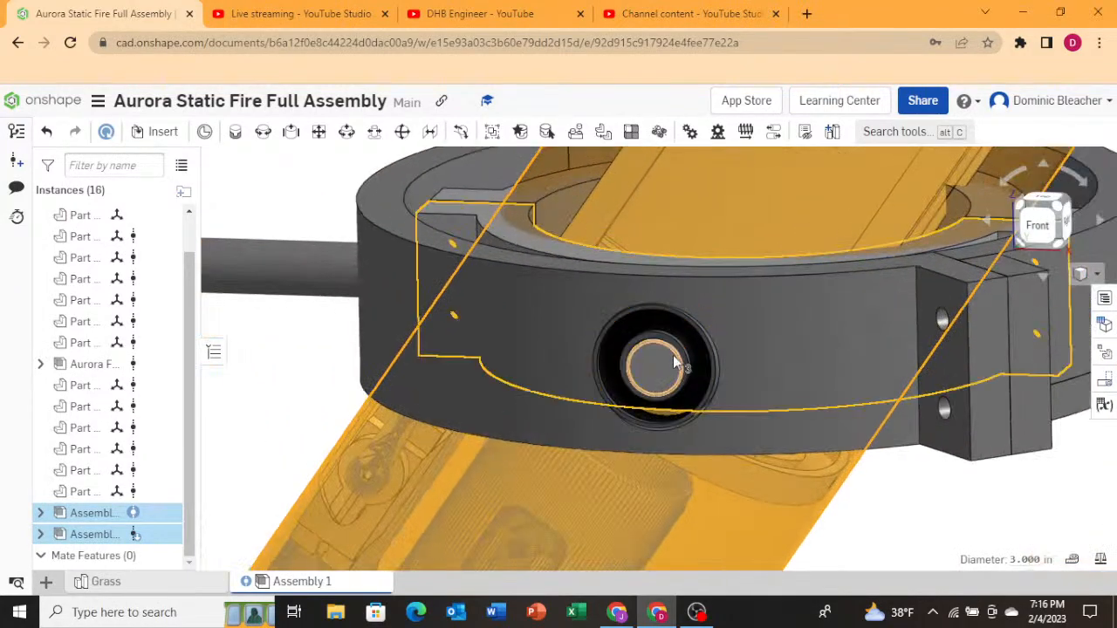
pyautogui.scroll(-3, 677, 365)
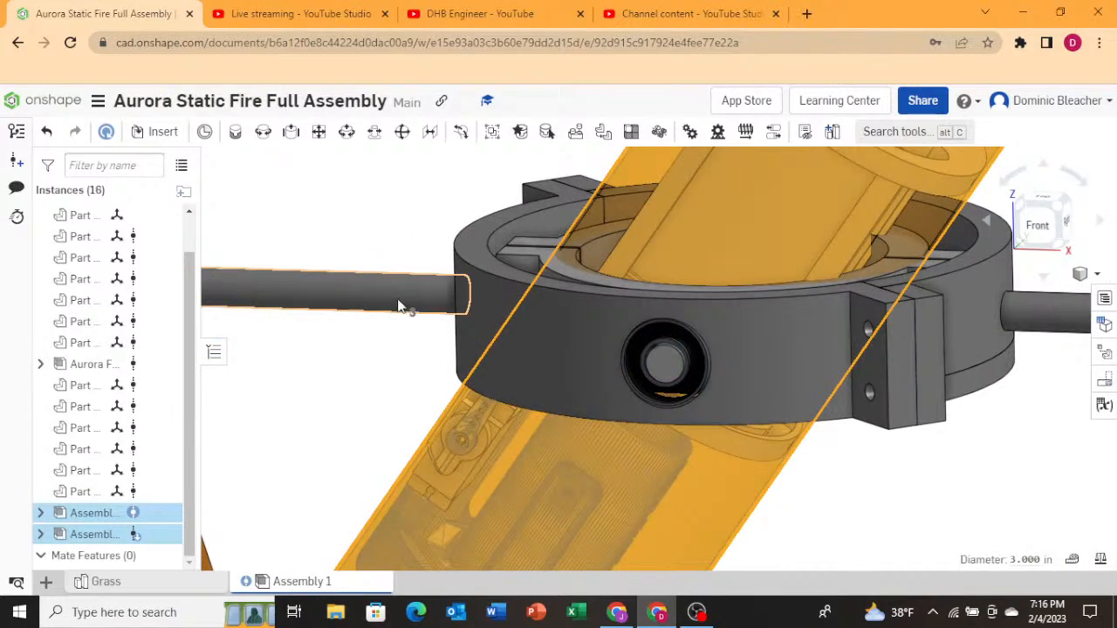
pyautogui.scroll(-5, 393, 310)
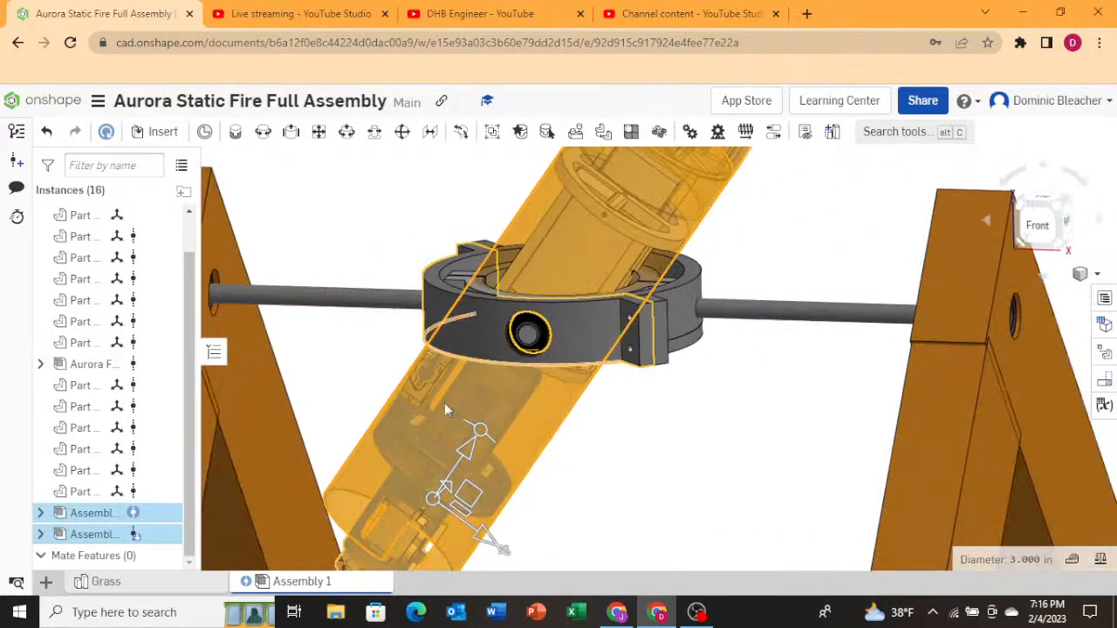
# Undo the rocket rotation and clear the selection.
pyautogui.click(46, 131)
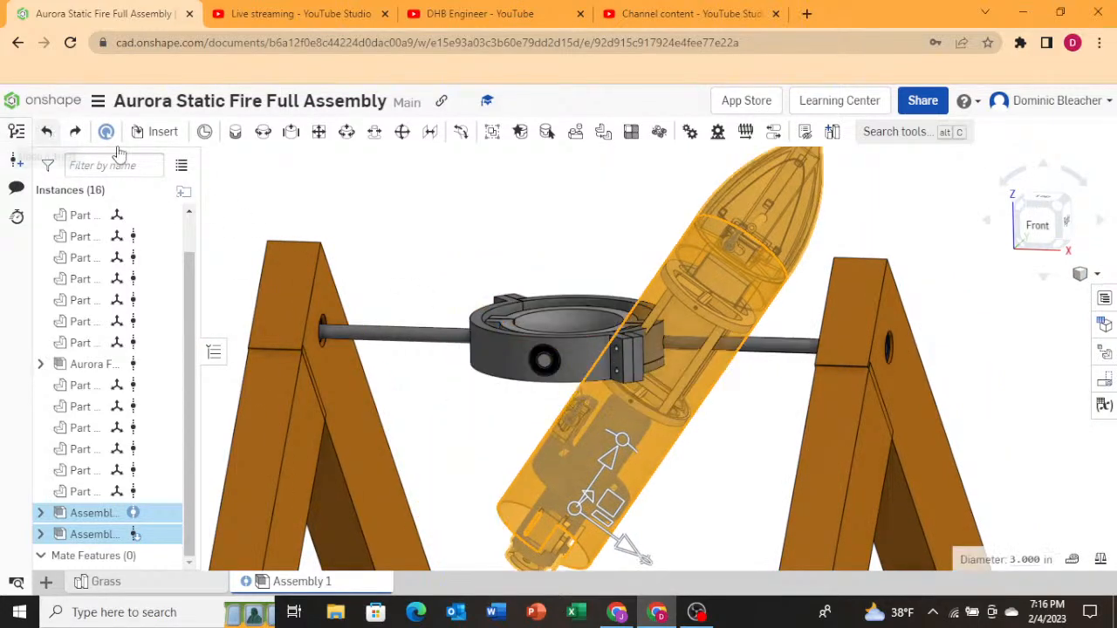
pyautogui.click(746, 293)
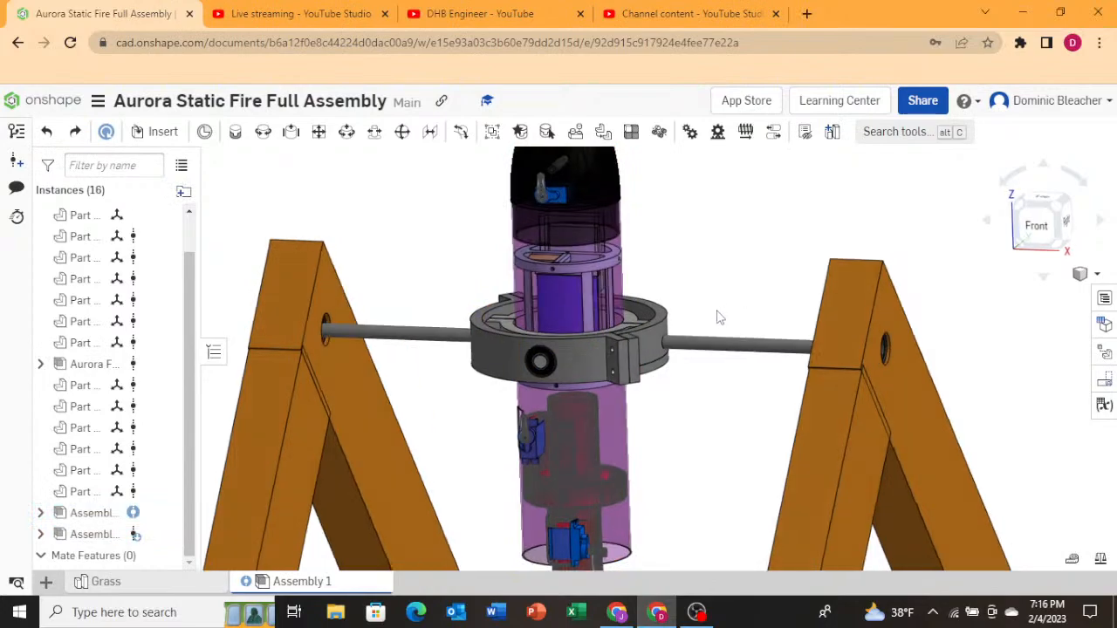
# Open the Grass part studio and examine the grass plate's Sketch 1 before returning to the assembly.
pyautogui.rightClick(700, 333)
pyautogui.scroll(-10, 664, 489)
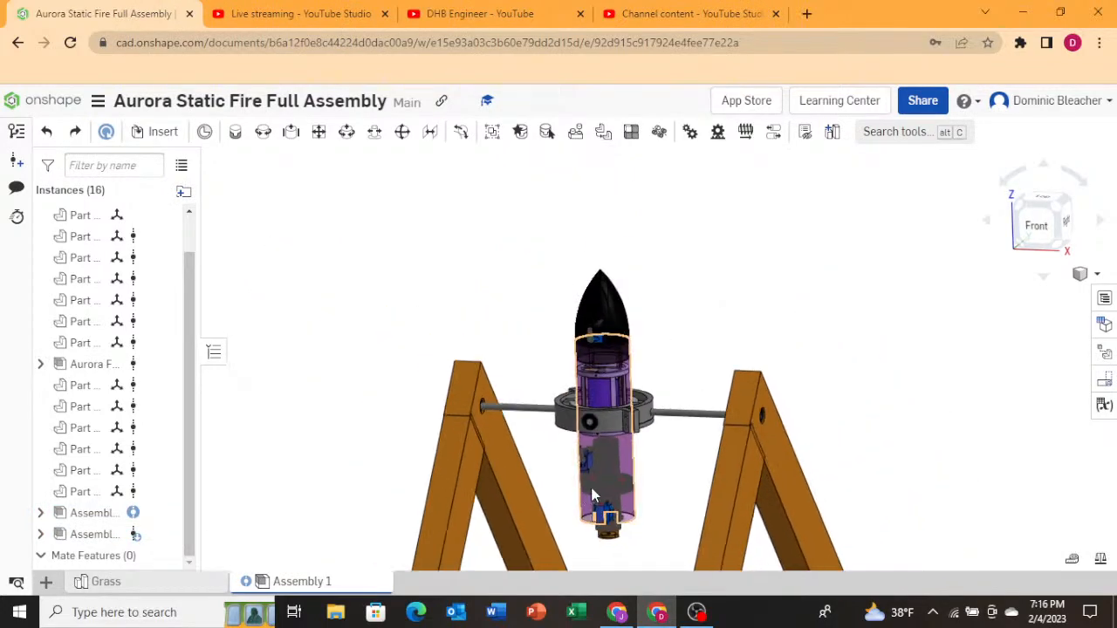
pyautogui.scroll(-5, 642, 480)
pyautogui.moveTo(905, 302); pyautogui.dragTo(919, 330, button='right')
pyautogui.scroll(-4, 829, 346)
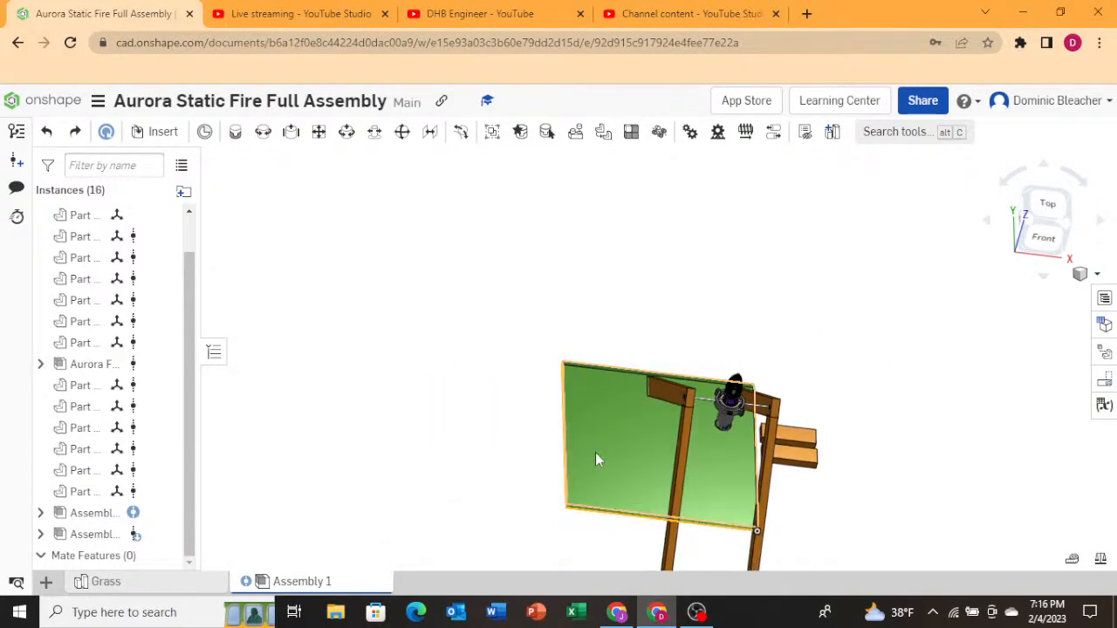
pyautogui.click(137, 589)
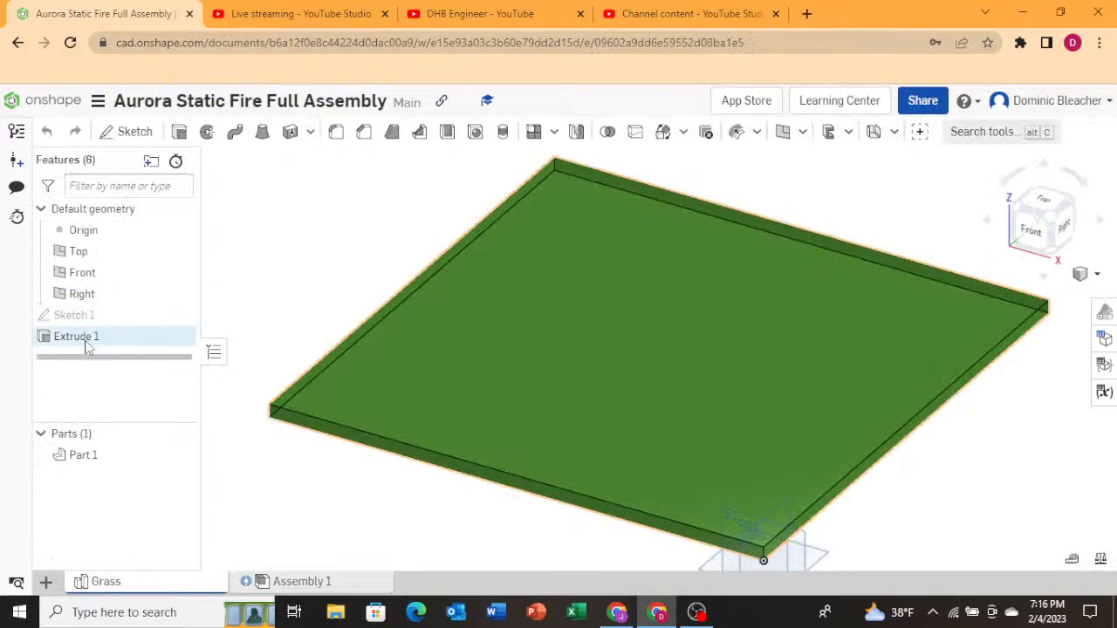
pyautogui.doubleClick(96, 316)
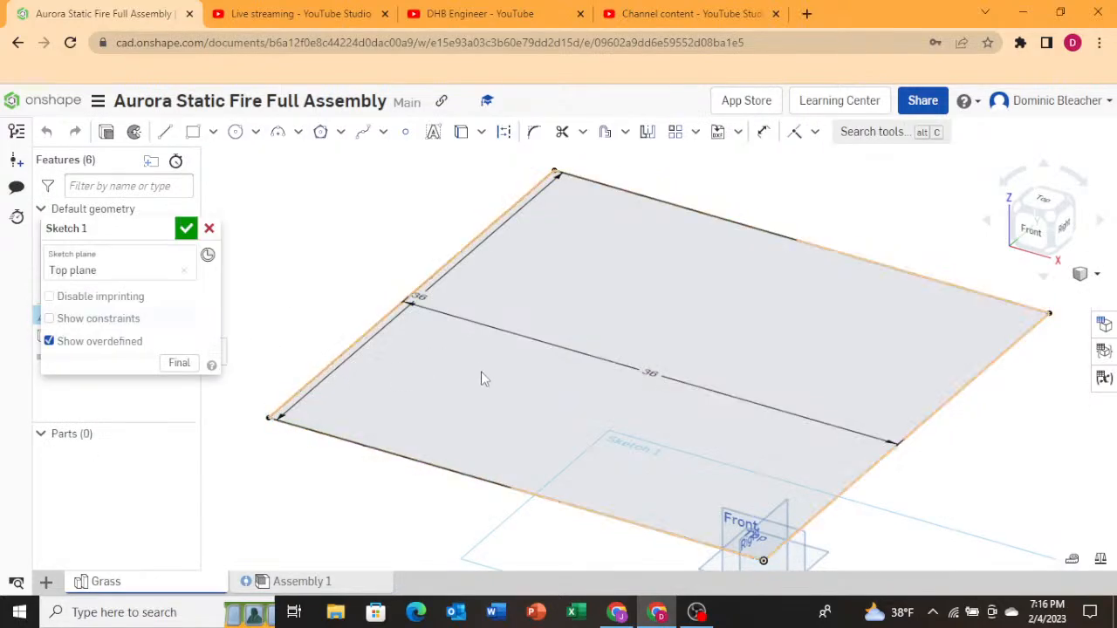
pyautogui.moveTo(396, 444); pyautogui.dragTo(438, 453, button='right')
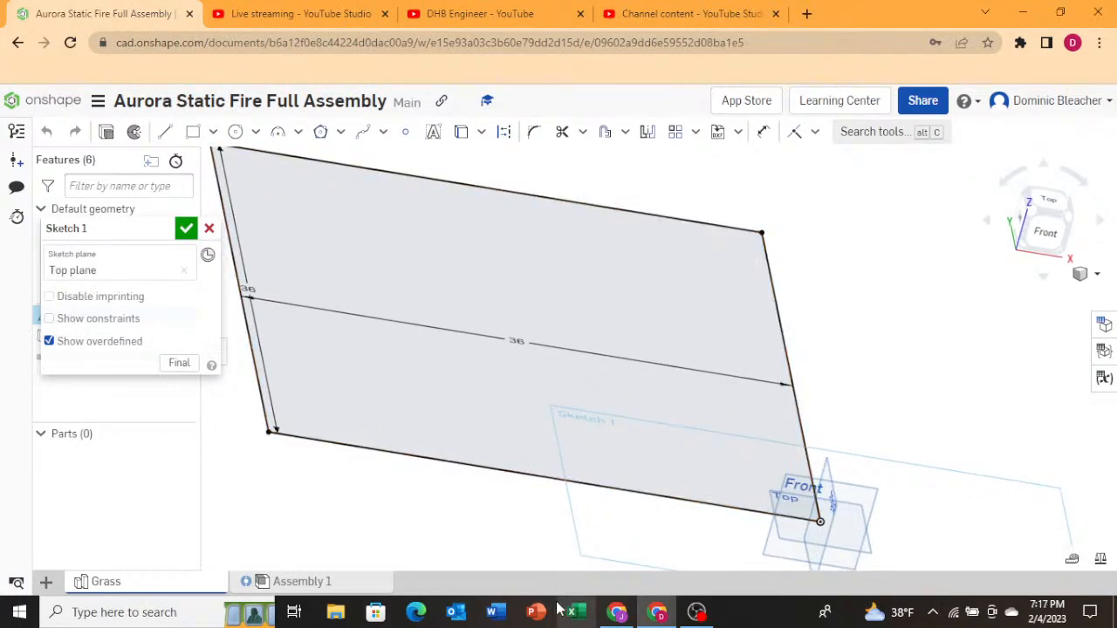
pyautogui.click(341, 583)
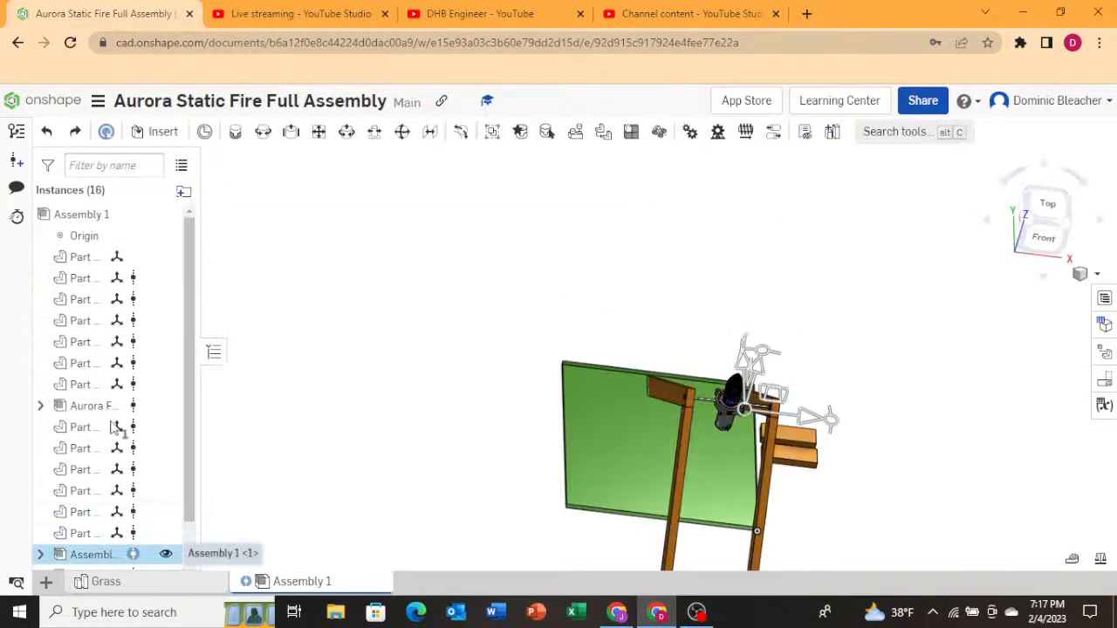
# Update all referenced documents in the assembly to their latest versions with the reference manager.
pyautogui.click(106, 131)
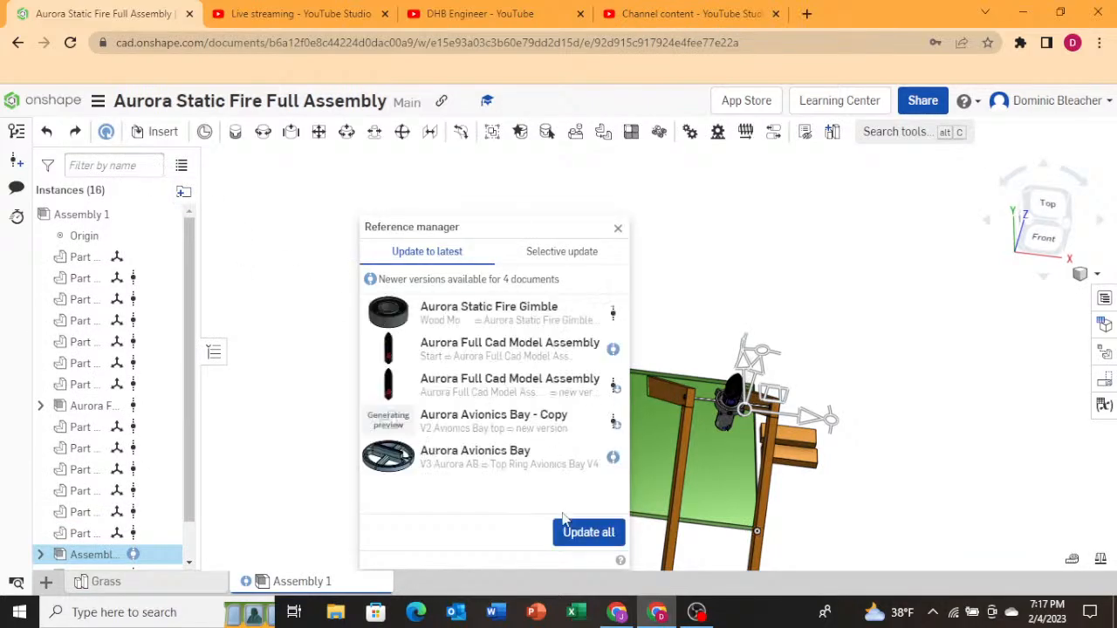
pyautogui.click(576, 545)
pyautogui.click(583, 541)
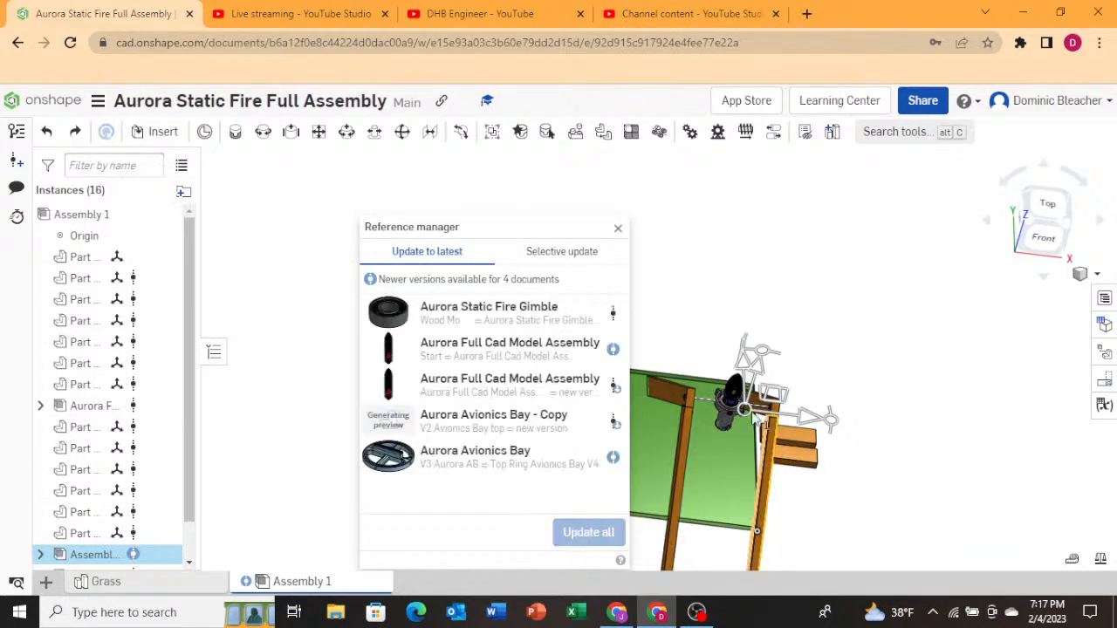
pyautogui.scroll(7, 754, 416)
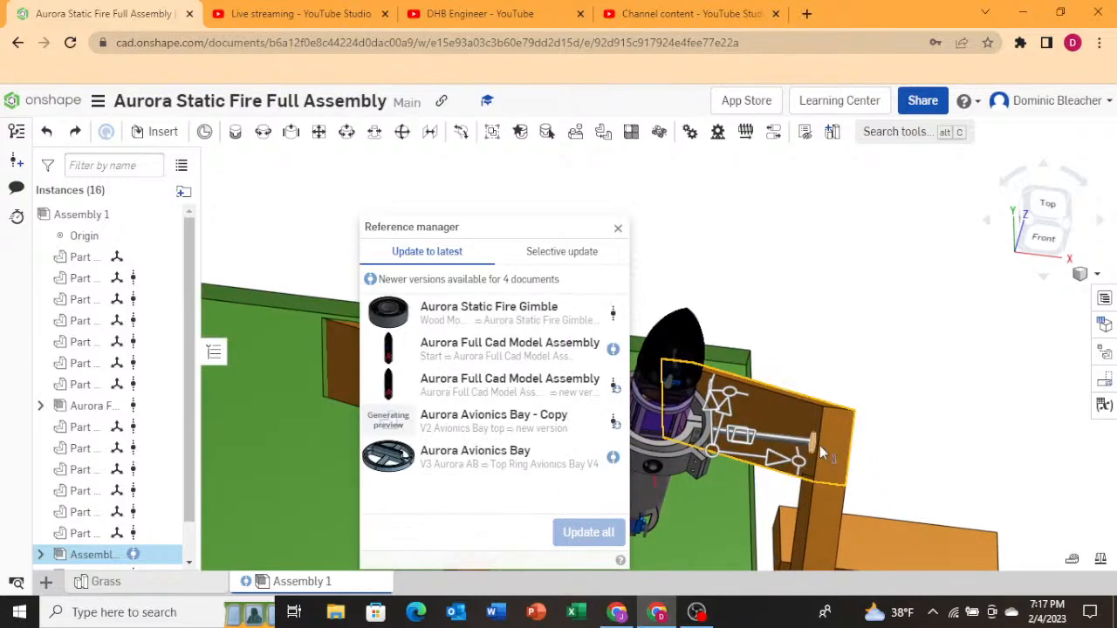
pyautogui.moveTo(823, 449); pyautogui.dragTo(880, 449, button='right')
pyautogui.scroll(-3, 895, 458)
pyautogui.scroll(7, 743, 469)
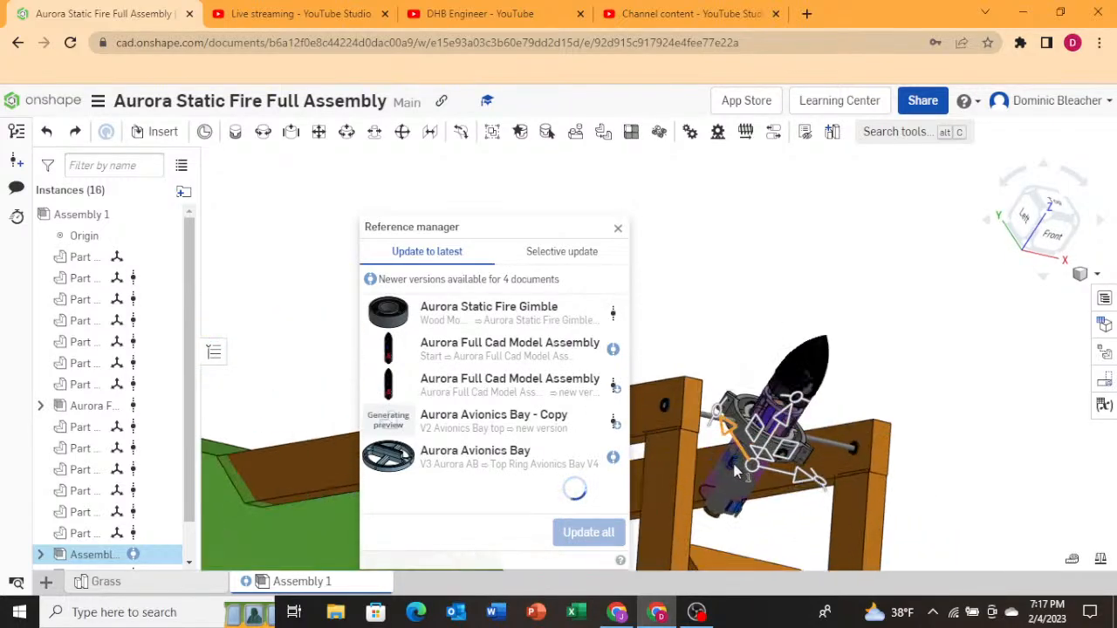
pyautogui.scroll(-5, 736, 498)
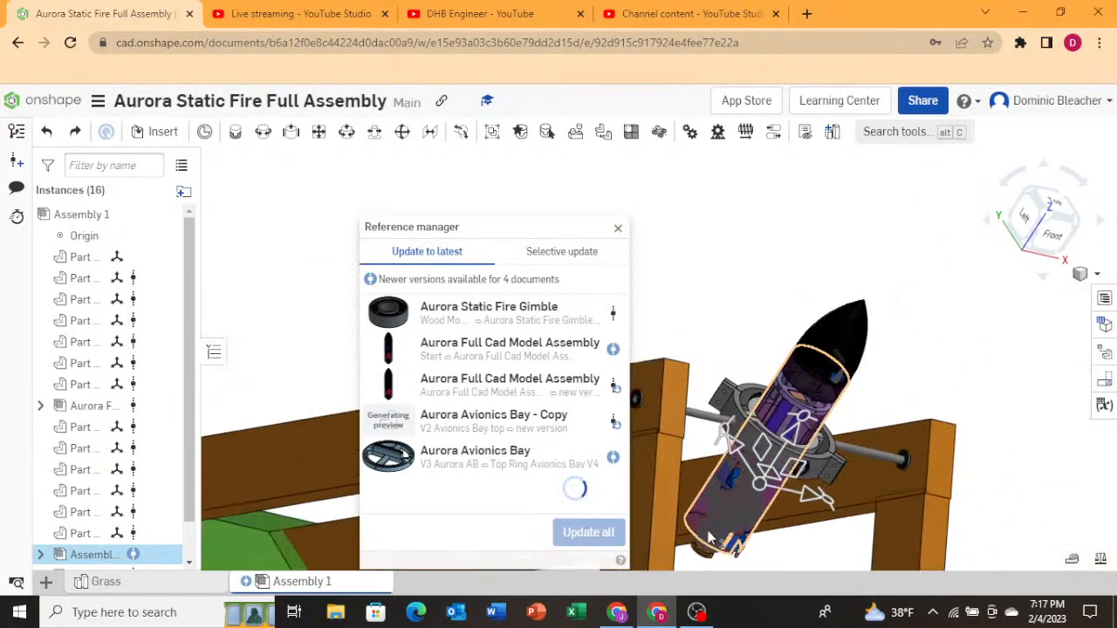
pyautogui.scroll(4, 708, 528)
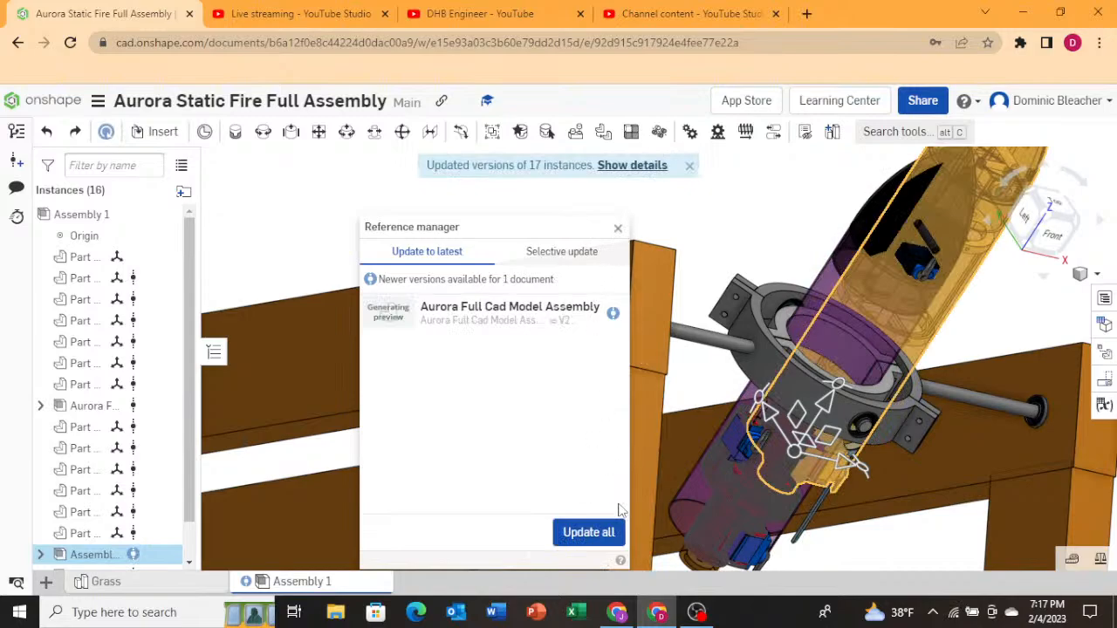
pyautogui.click(586, 533)
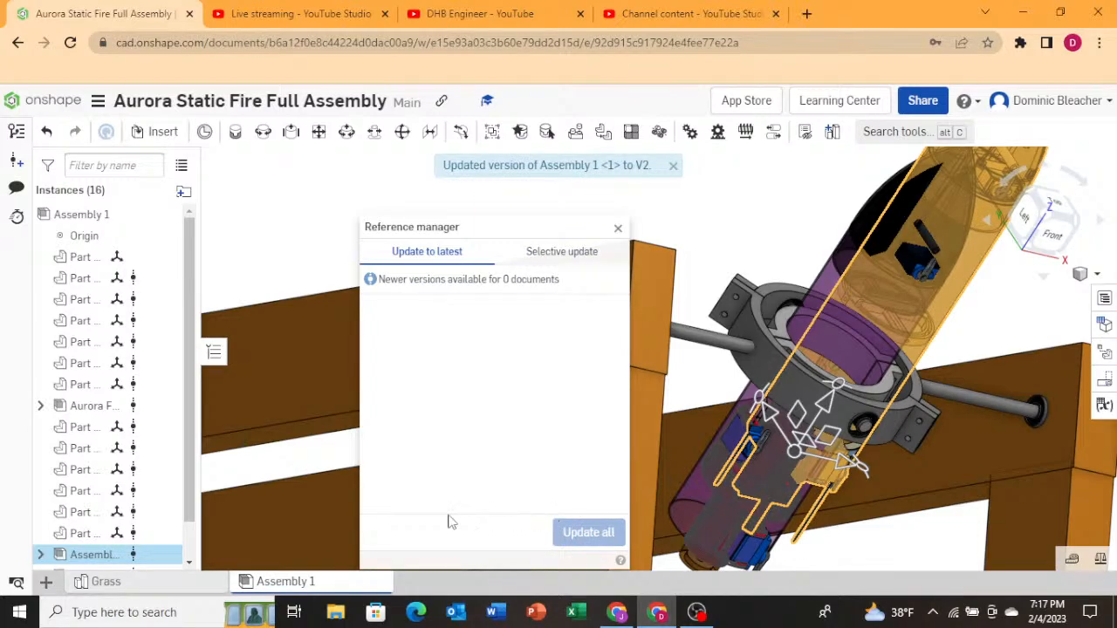
pyautogui.scroll(-1, 133, 421)
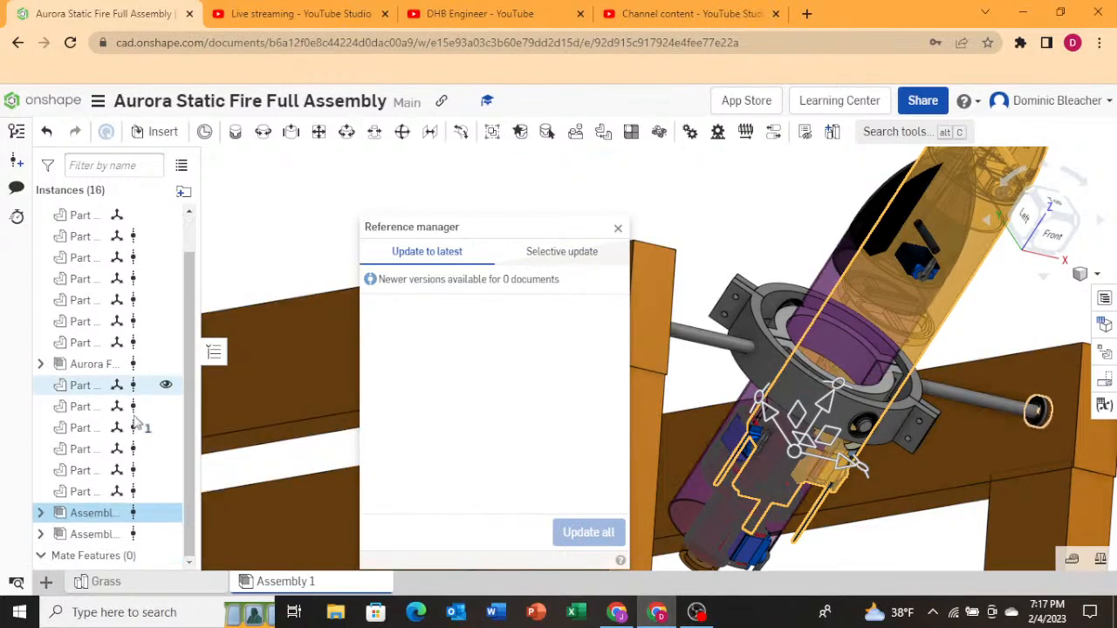
pyautogui.click(620, 234)
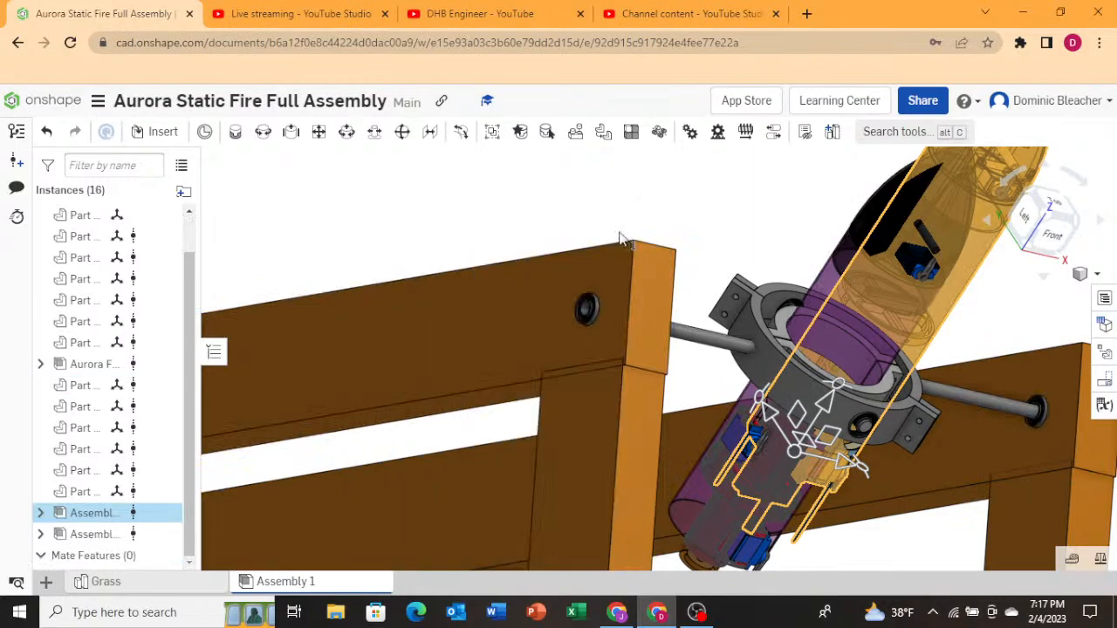
# Orbit and zoom around the gimbal ring to compare the two rocket instances and their nose cones.
pyautogui.scroll(-5, 644, 319)
pyautogui.click(943, 308)
pyautogui.moveTo(940, 303); pyautogui.dragTo(904, 275, button='right')
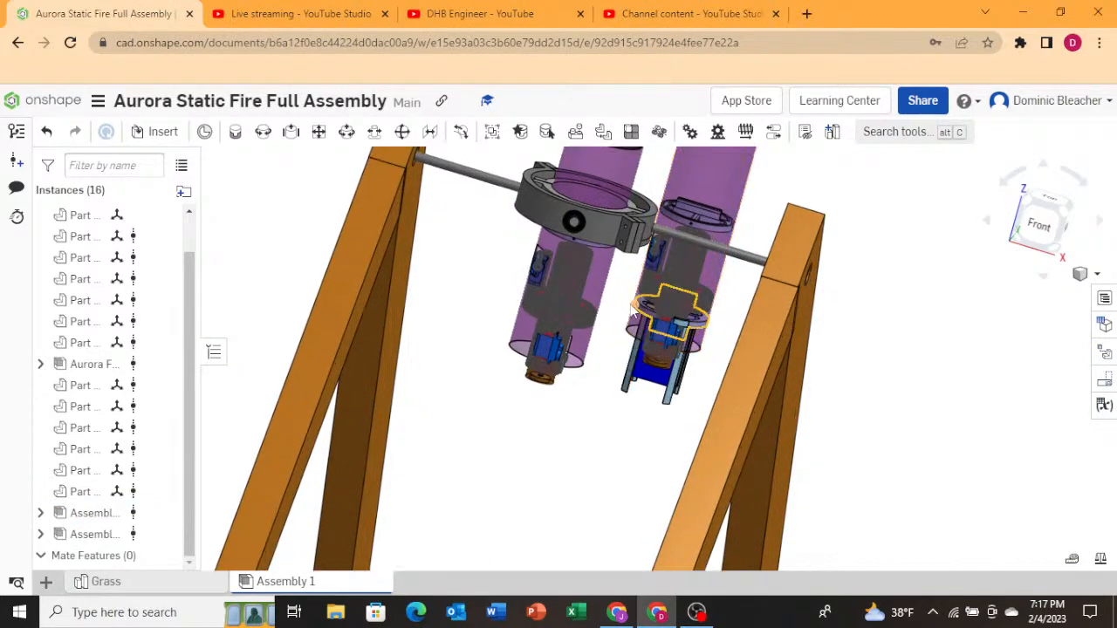
pyautogui.scroll(-3, 668, 299)
pyautogui.click(668, 292)
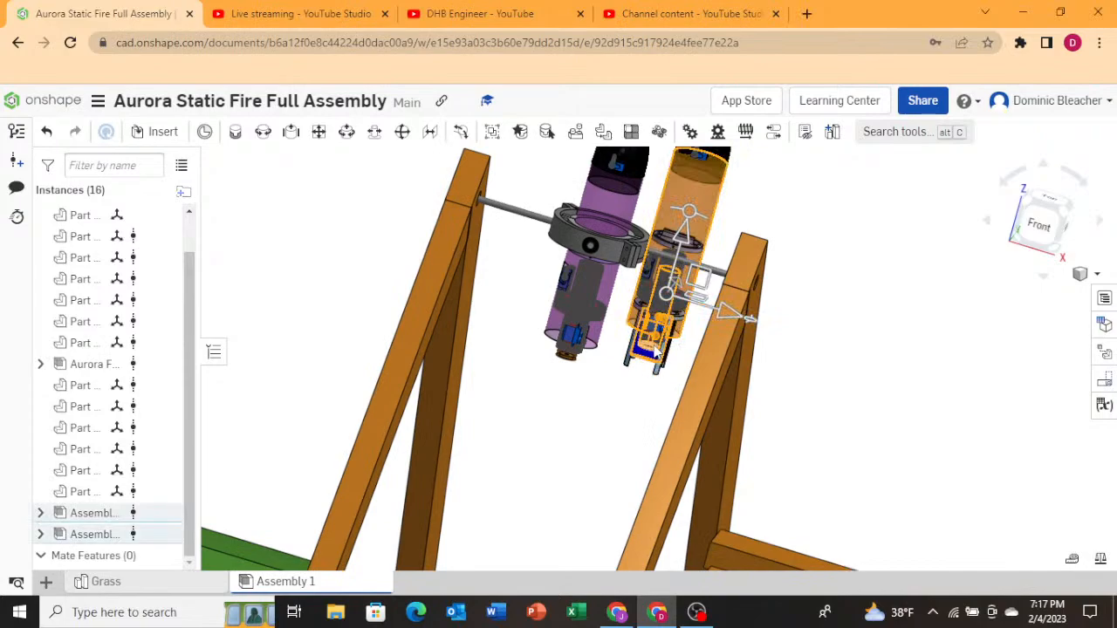
pyautogui.moveTo(651, 346); pyautogui.dragTo(662, 350)
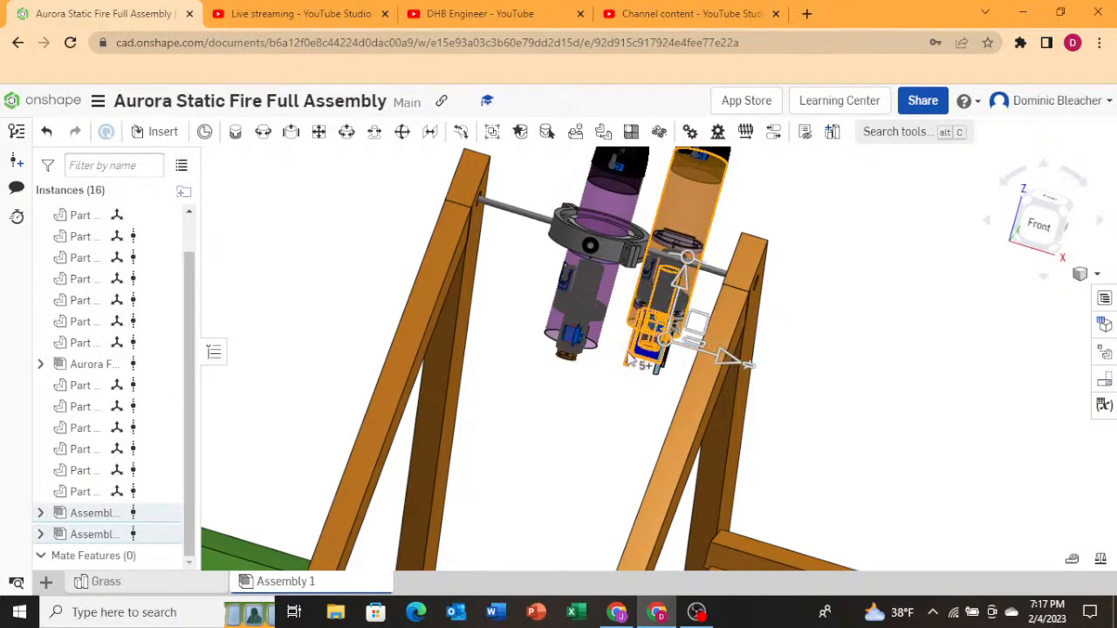
pyautogui.moveTo(630, 361); pyautogui.dragTo(661, 363)
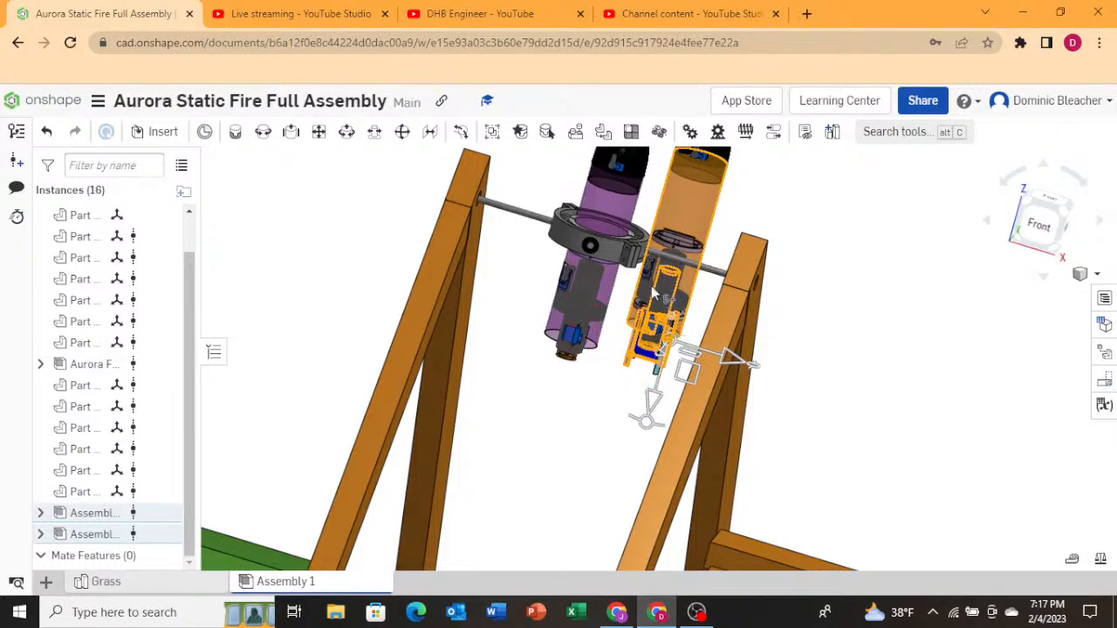
pyautogui.scroll(-5, 531, 469)
pyautogui.scroll(6, 628, 288)
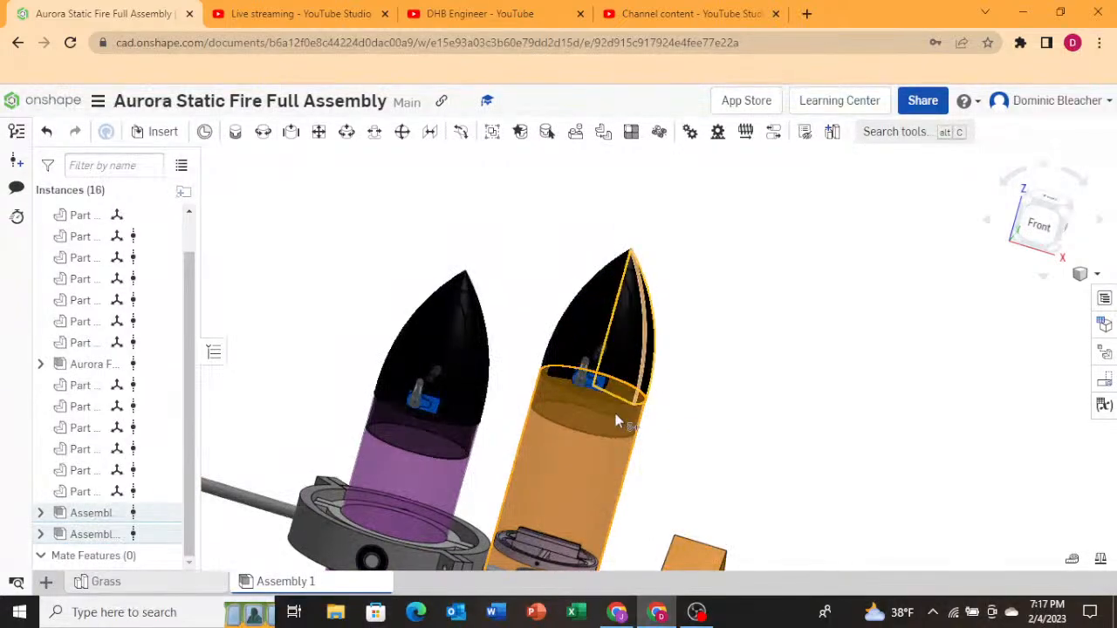
# Delete one of the two rocket subassembly instances from the assembly.
pyautogui.rightClick(585, 468)
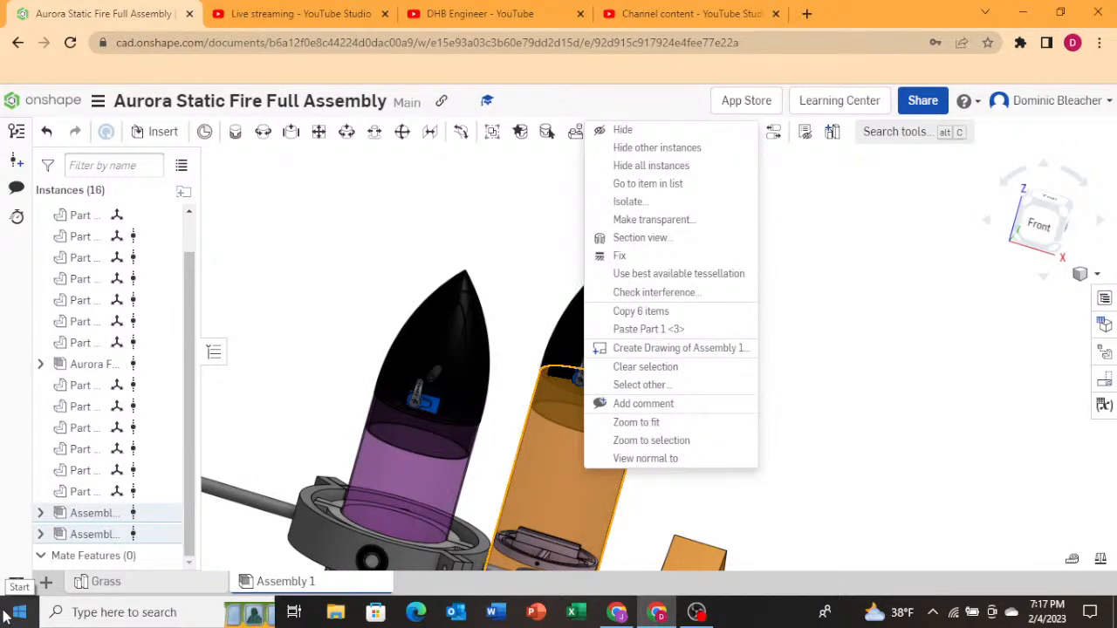
pyautogui.click(384, 263)
pyautogui.scroll(-5, 602, 362)
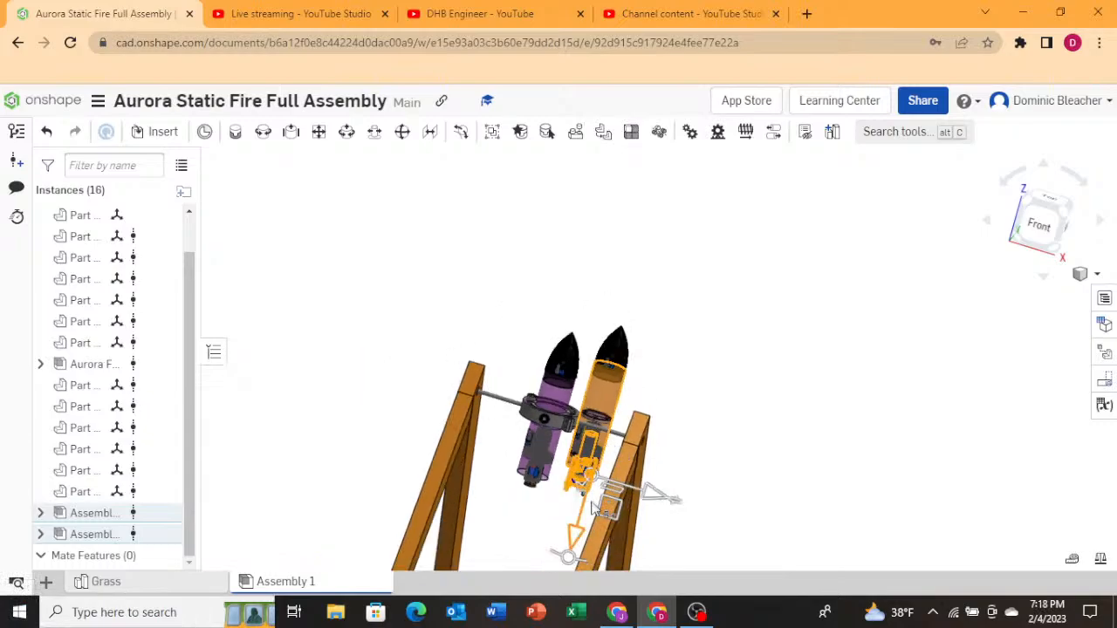
pyautogui.scroll(5, 589, 488)
pyautogui.click(507, 527)
pyautogui.click(544, 405)
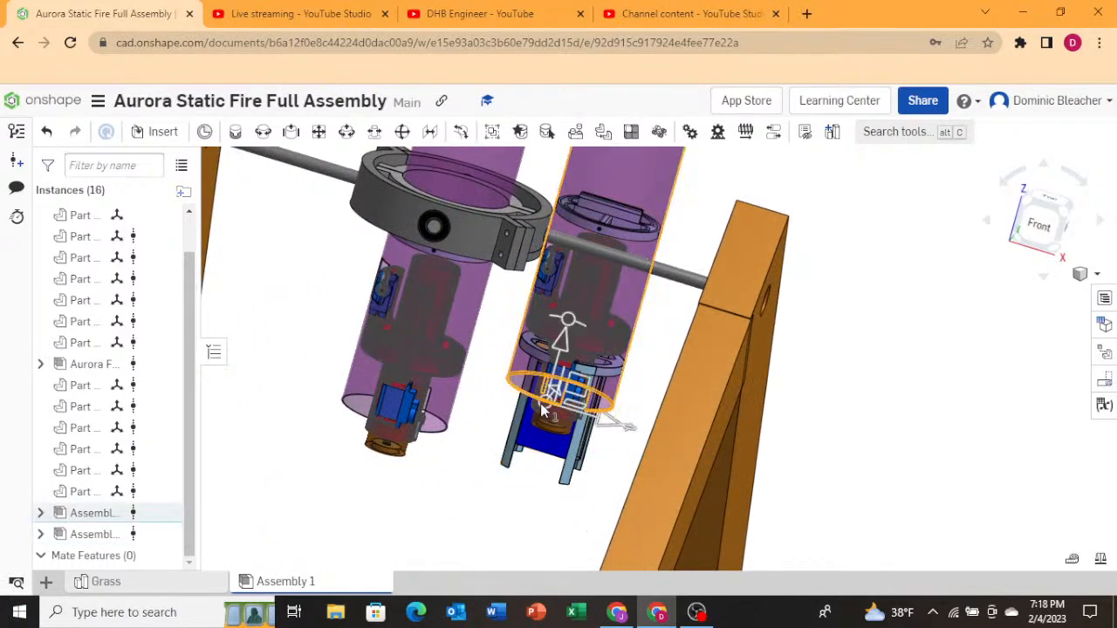
pyautogui.rightClick(96, 515)
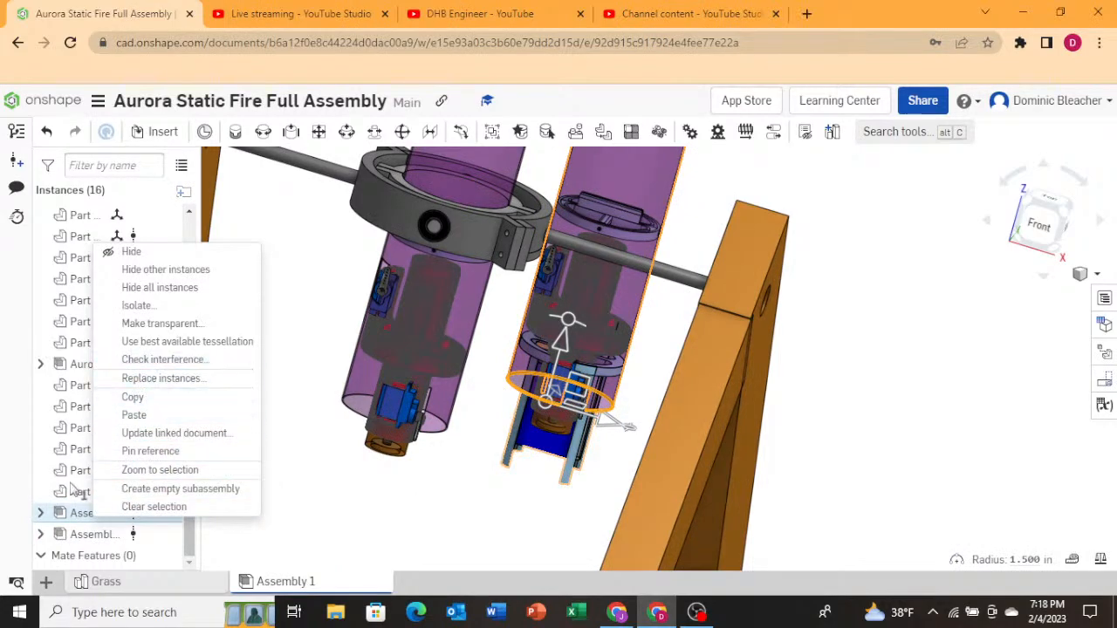
pyautogui.click(74, 516)
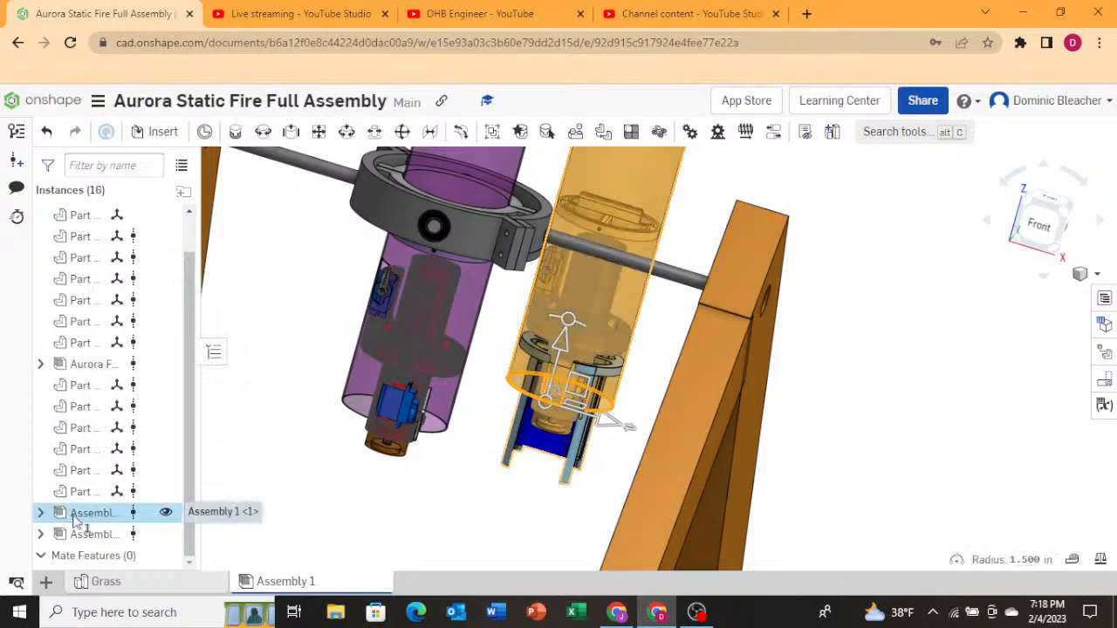
pyautogui.press('Delete')
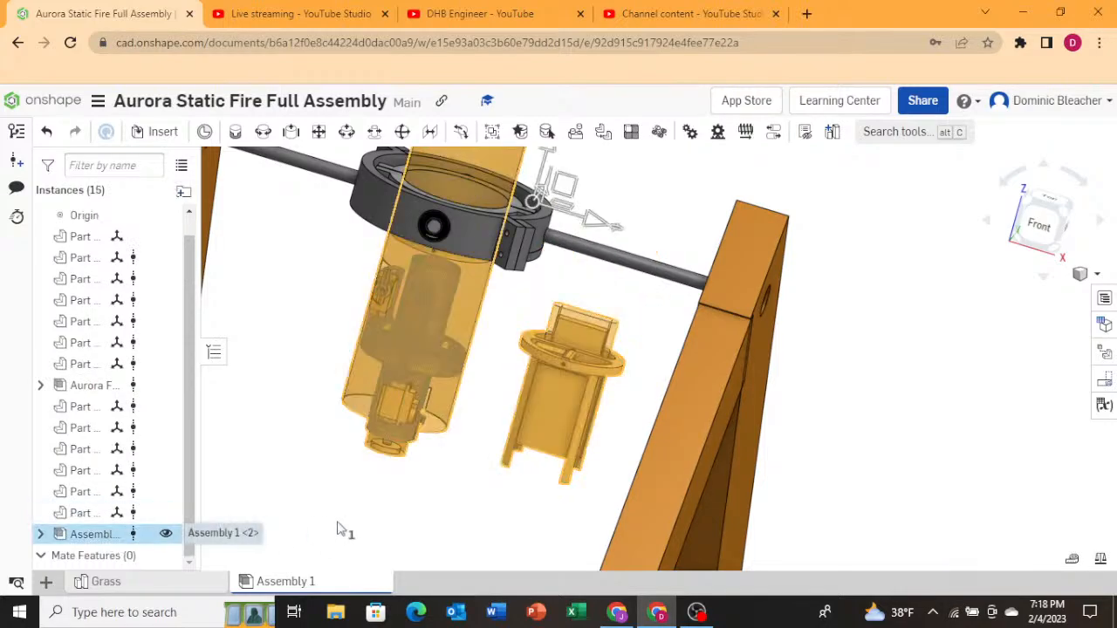
pyautogui.scroll(-3, 411, 455)
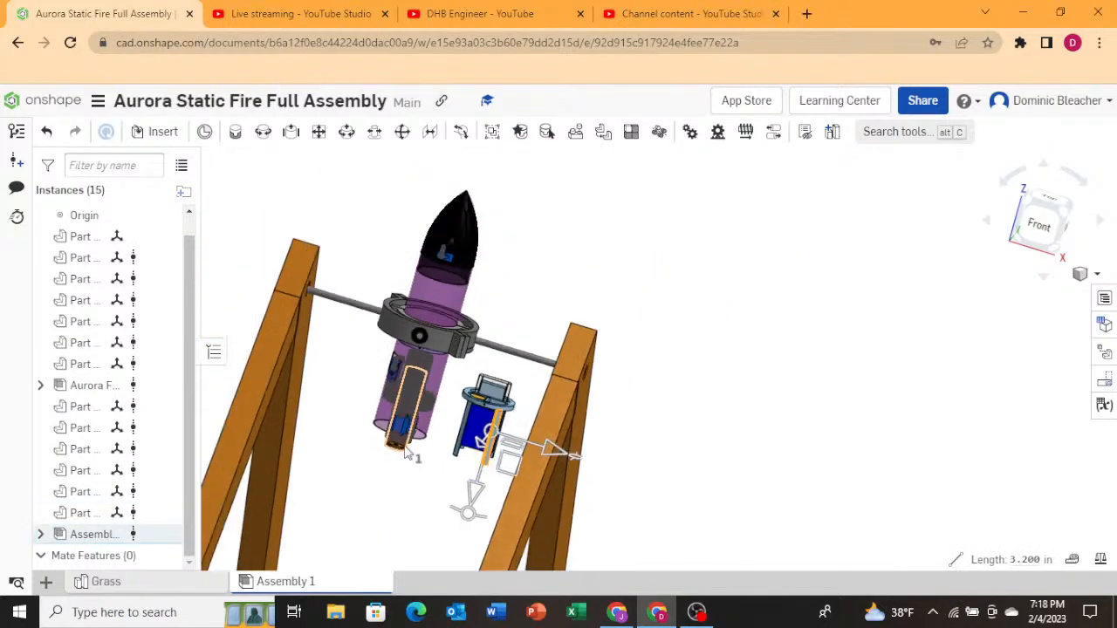
# Undo the deletion and the previous changes, then redo the last undone change.
pyautogui.hotkey('ctrl', 'z')
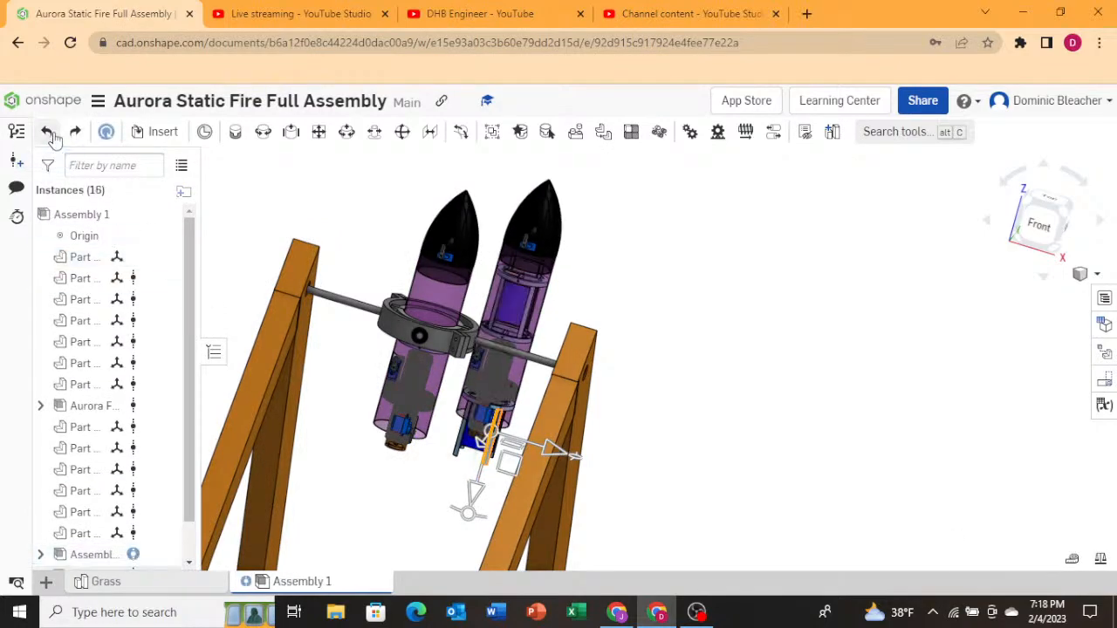
pyautogui.click(48, 133)
pyautogui.click(48, 133)
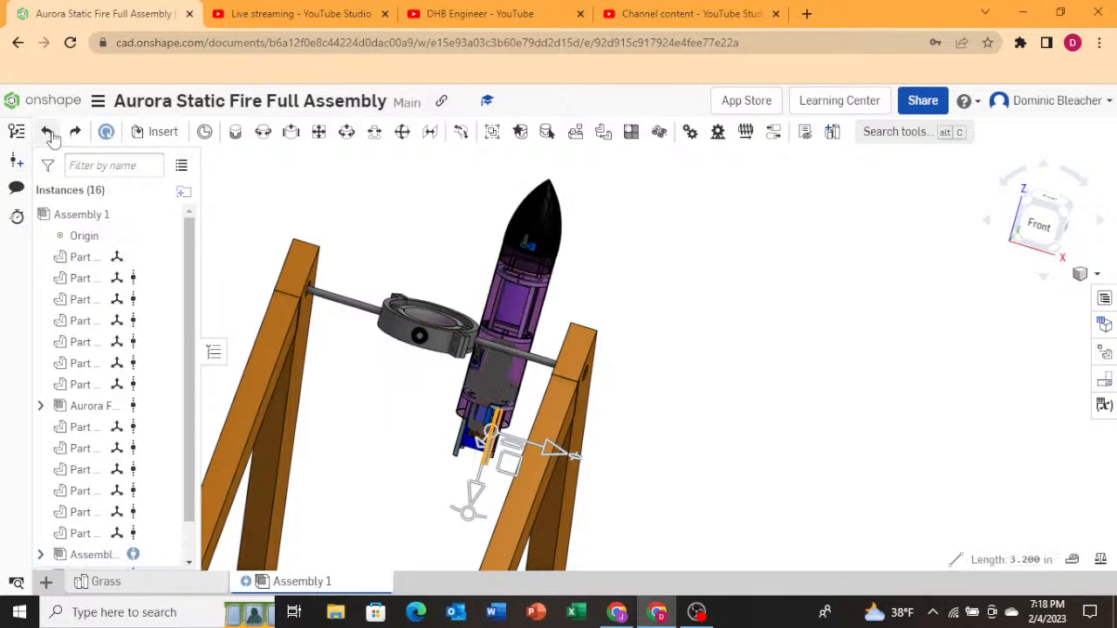
pyautogui.click(48, 132)
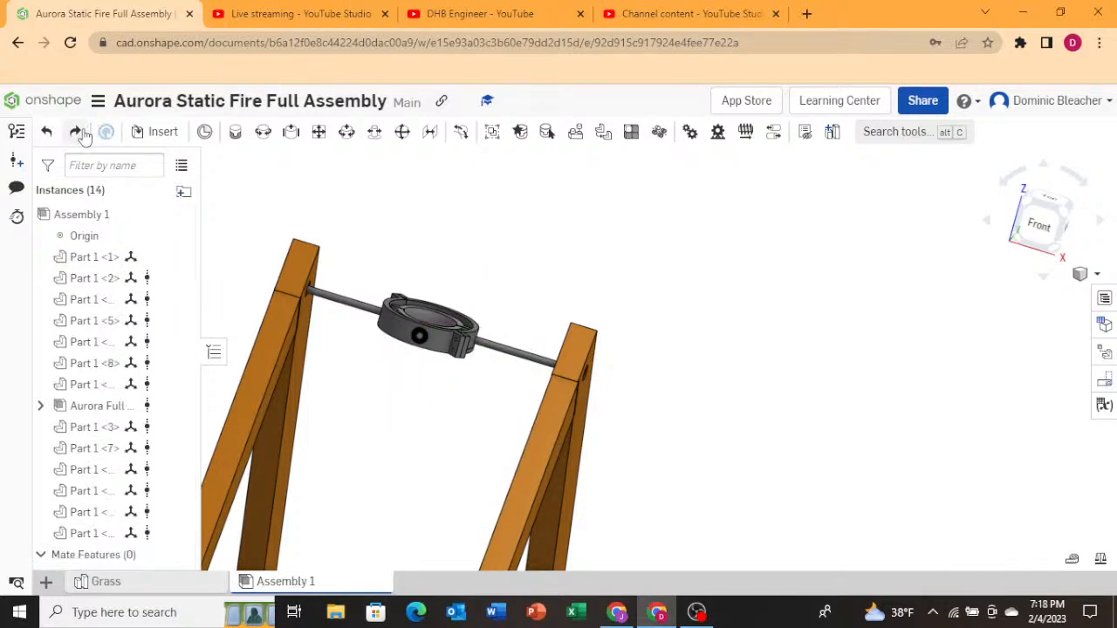
pyautogui.click(77, 132)
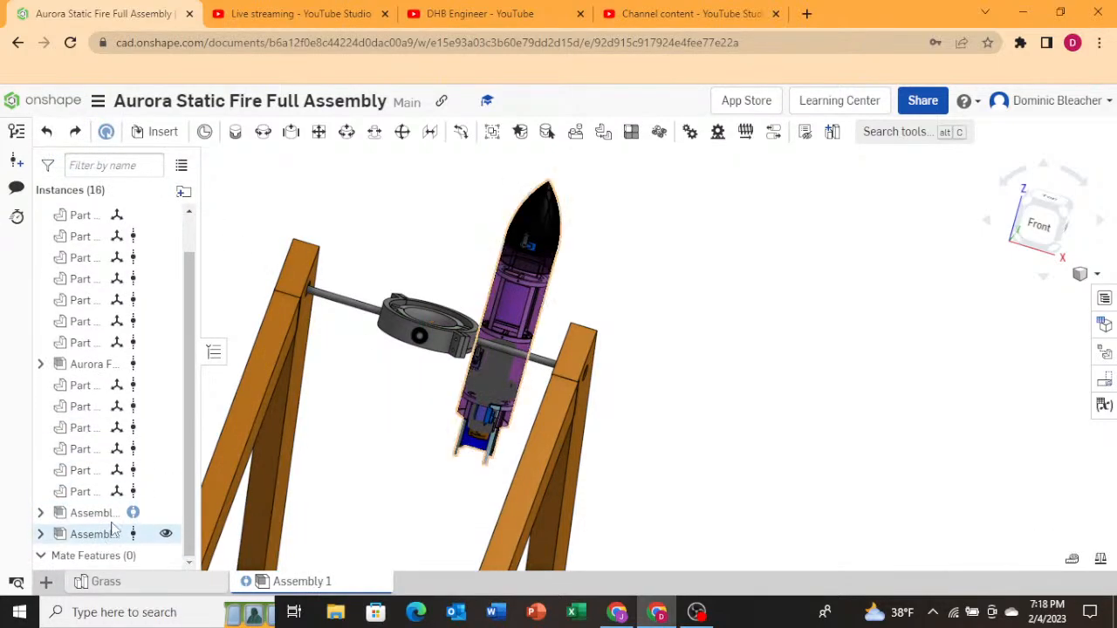
# Update the outdated rocket subassembly to its latest version with the reference manager and close it.
pyautogui.click(117, 514)
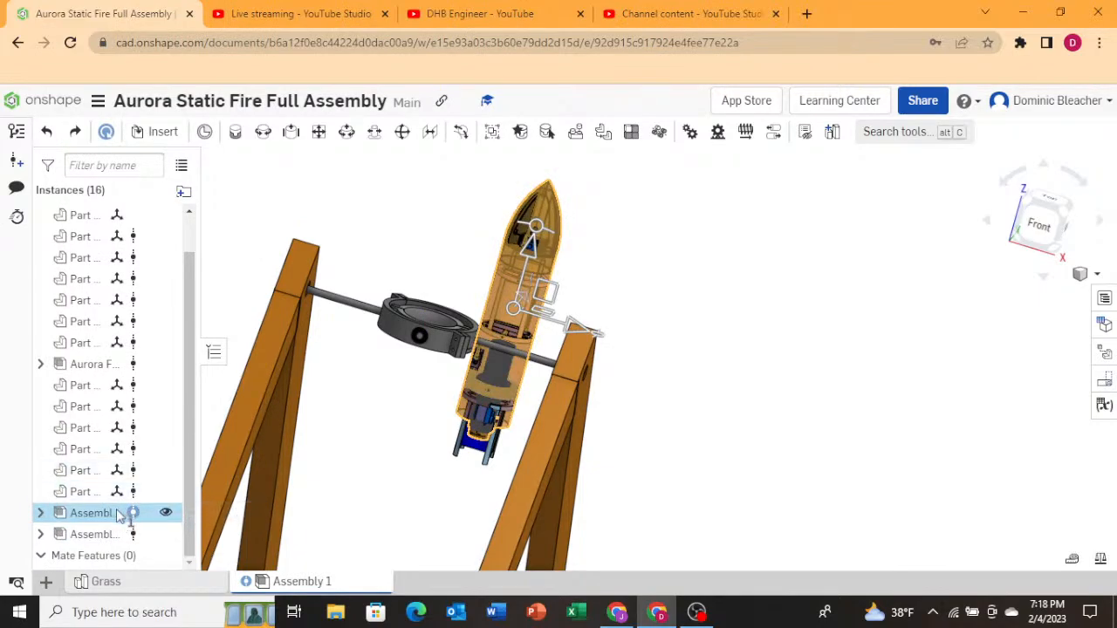
pyautogui.click(119, 516)
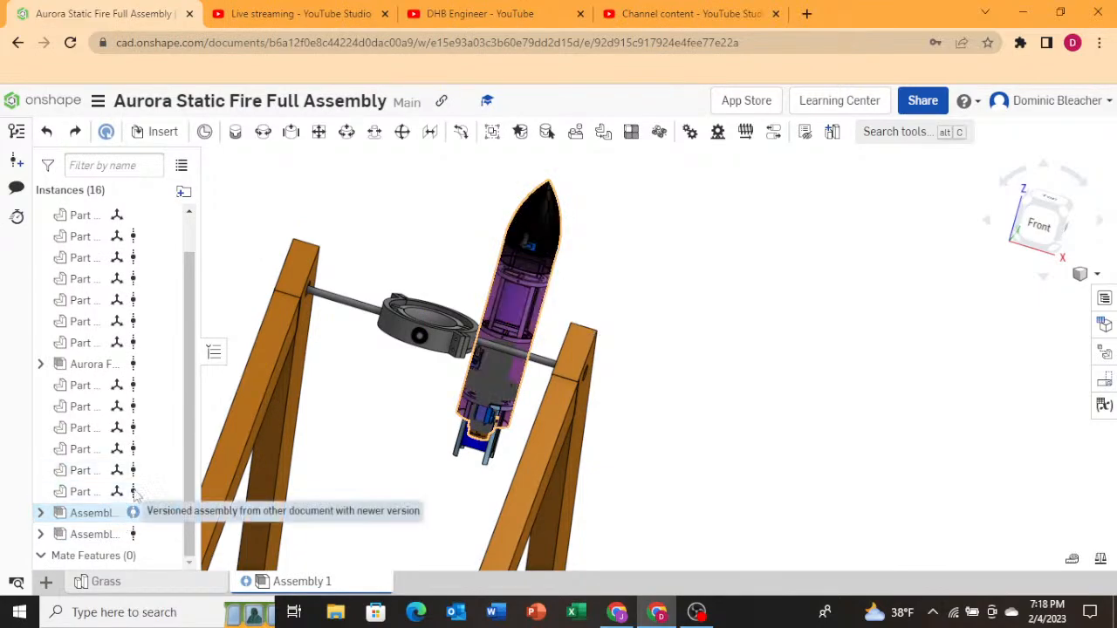
pyautogui.click(132, 512)
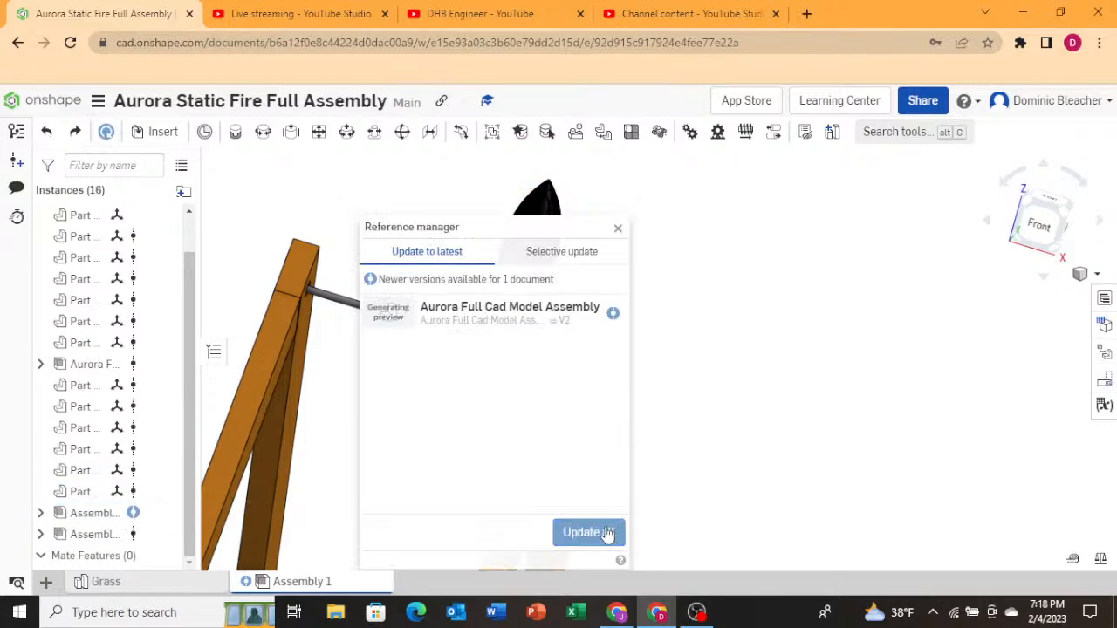
pyautogui.click(605, 533)
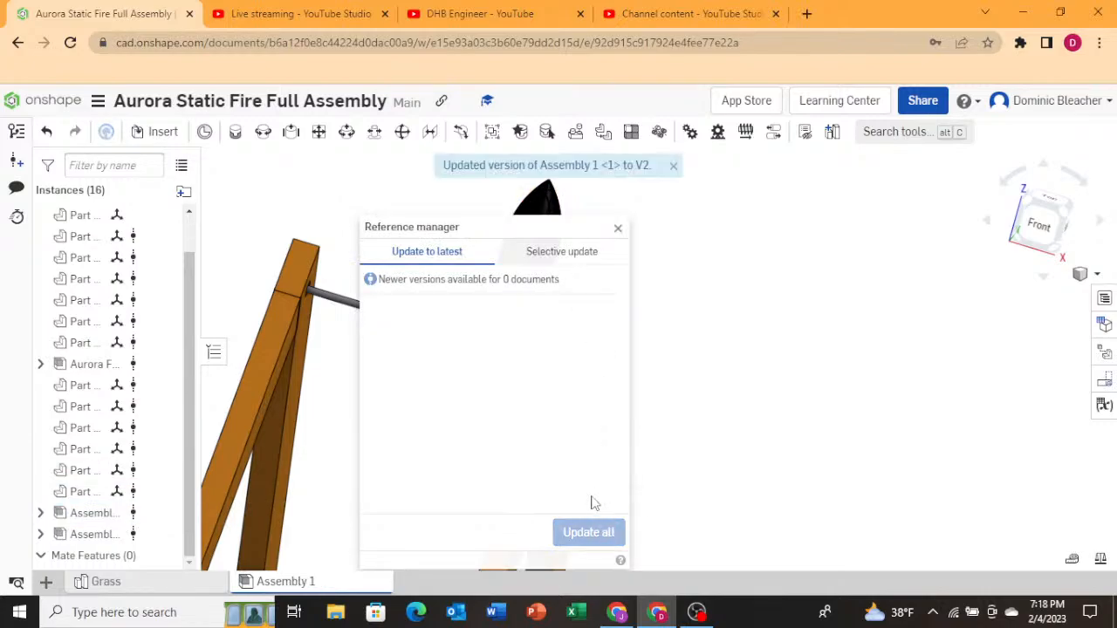
pyautogui.click(619, 232)
# Return to the documents list and open the Aurora Full Cad Model Assembly document.
pyautogui.scroll(-2, 530, 358)
pyautogui.scroll(2, 484, 412)
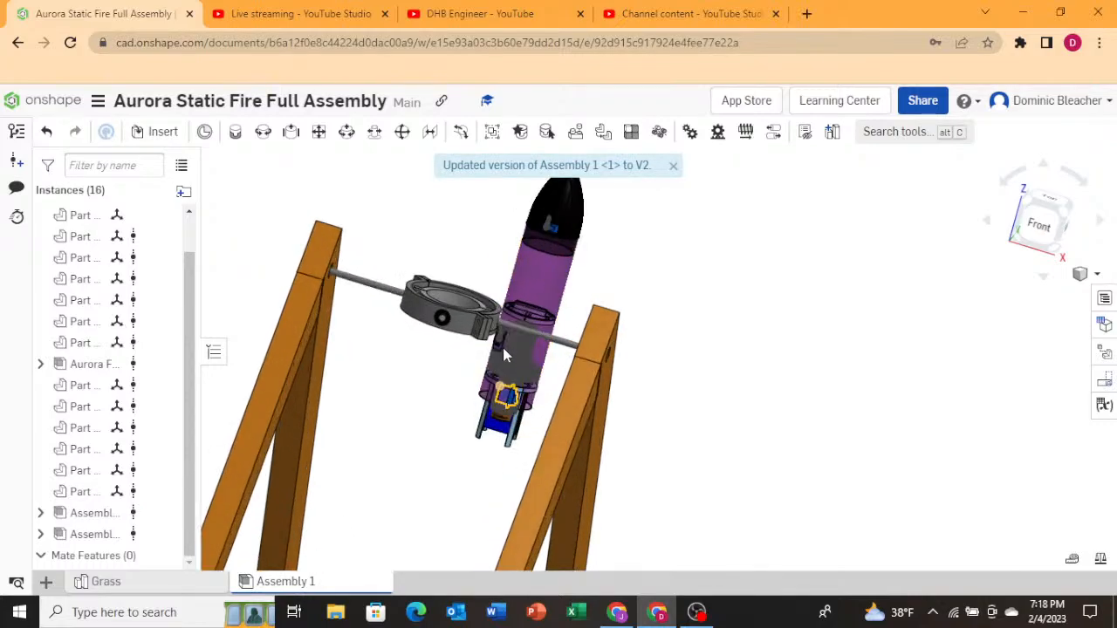
pyautogui.scroll(2, 503, 347)
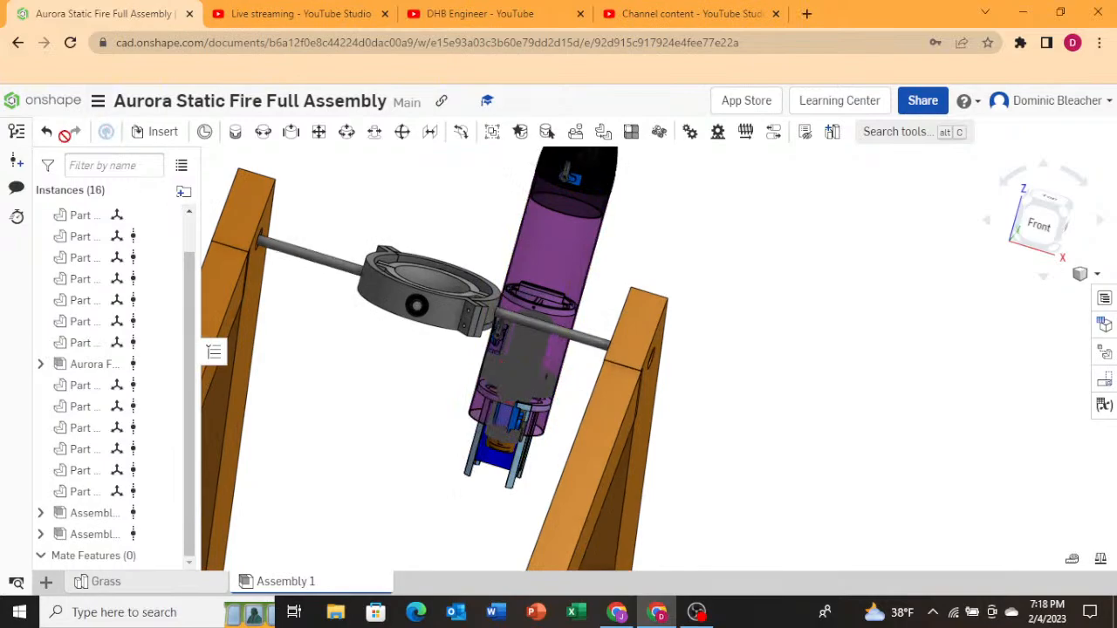
pyautogui.click(45, 100)
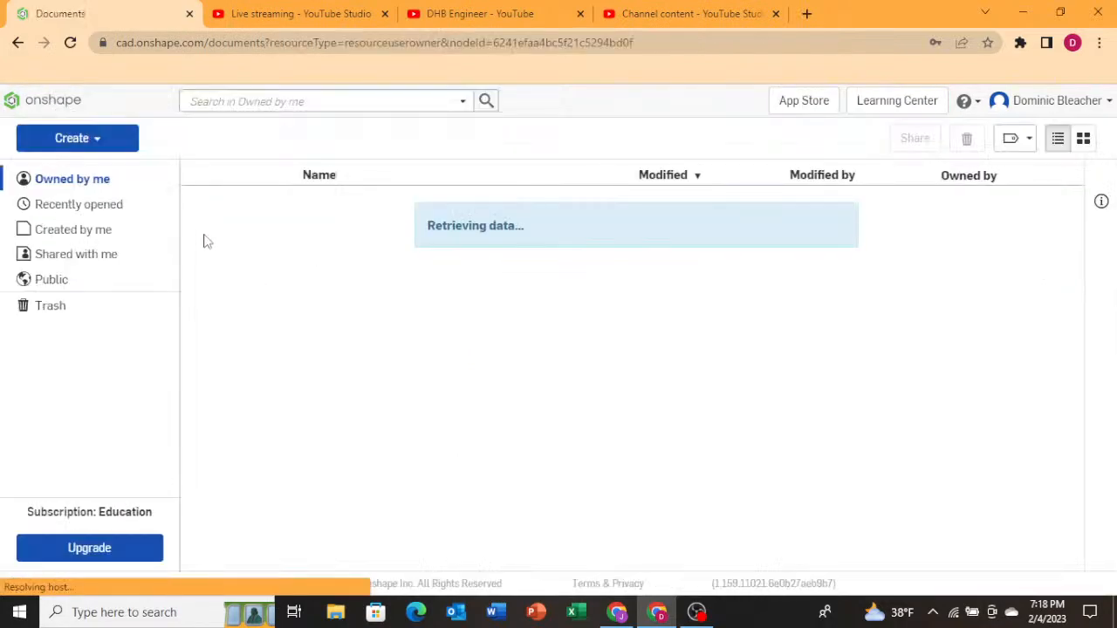
pyautogui.scroll(-3, 323, 392)
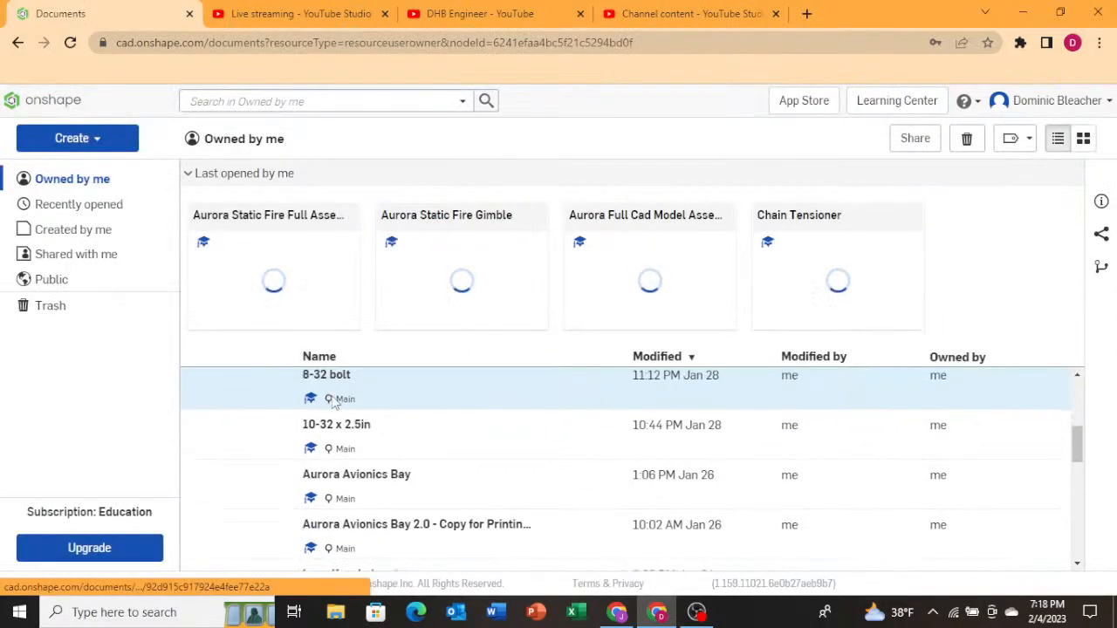
pyautogui.scroll(2, 323, 436)
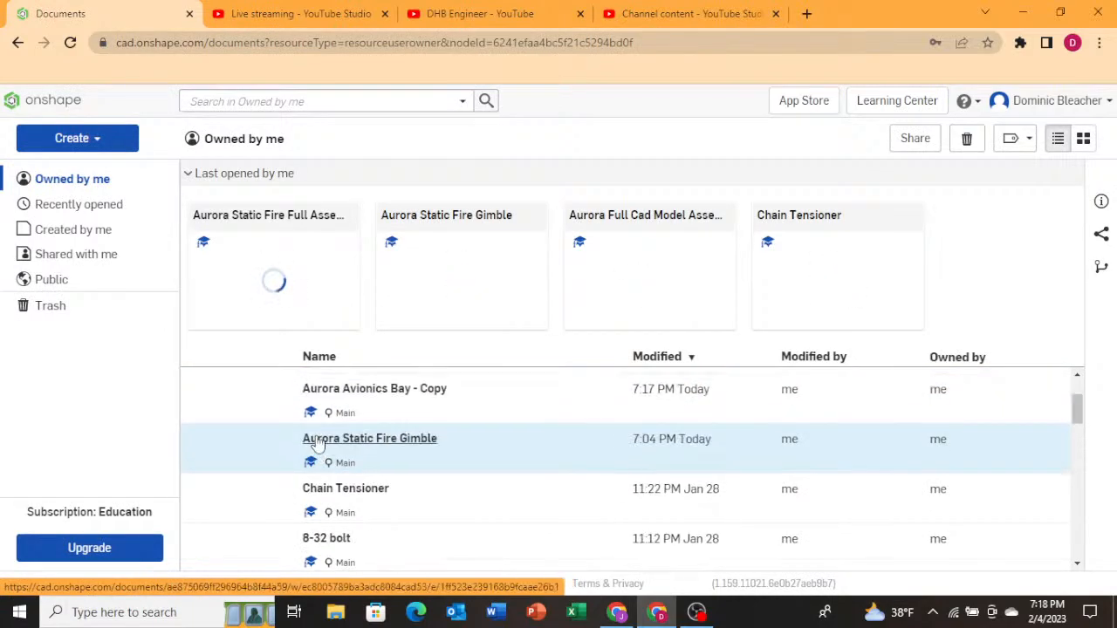
pyautogui.scroll(2, 319, 430)
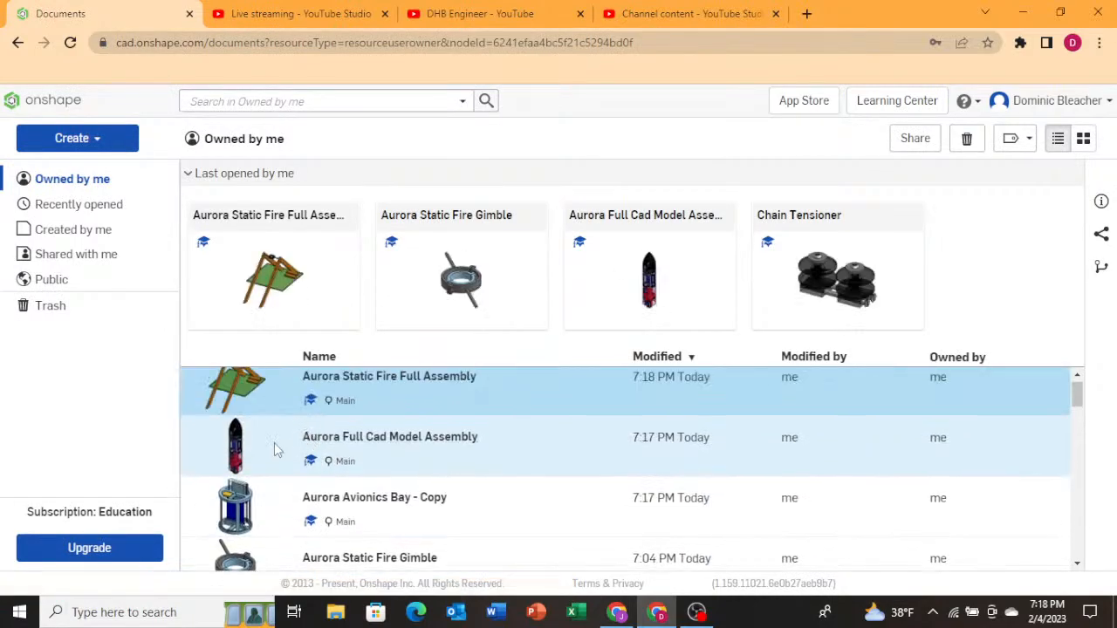
pyautogui.click(310, 441)
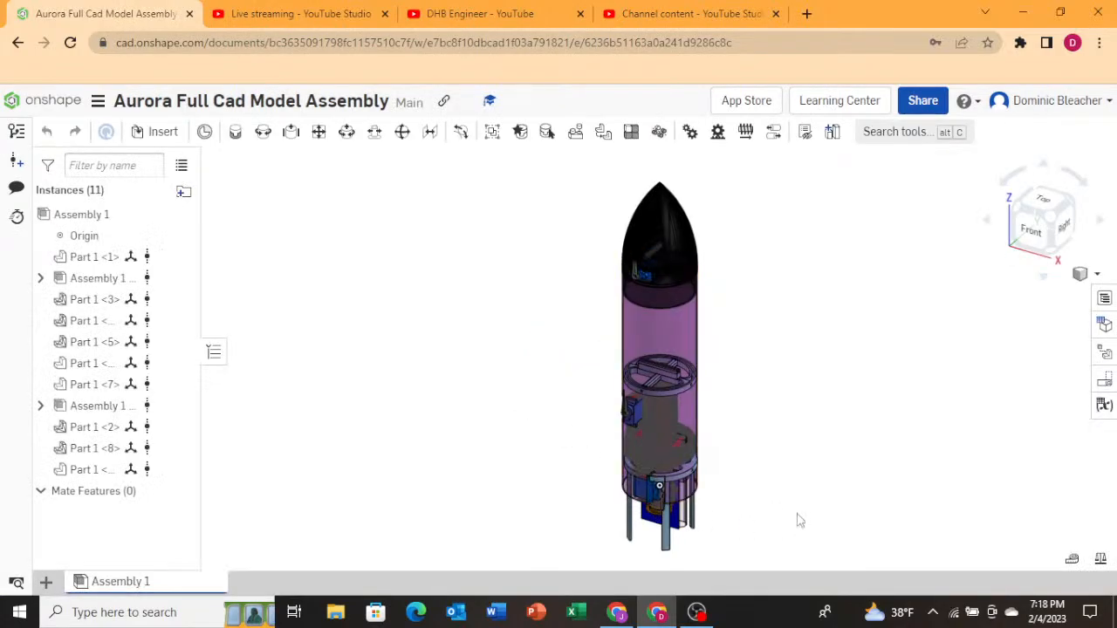
# Select the rocket's subassemblies and zoom in on the avionics bay bulkhead ring.
pyautogui.moveTo(803, 520); pyautogui.dragTo(694, 513, button='right')
pyautogui.click(98, 406)
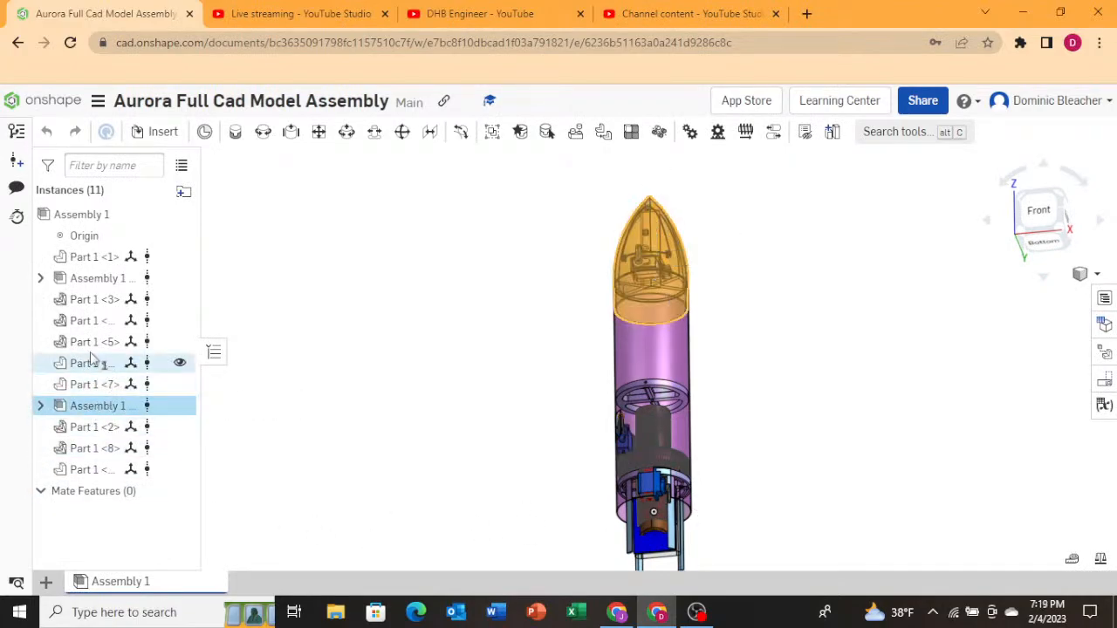
pyautogui.click(100, 283)
pyautogui.click(357, 360)
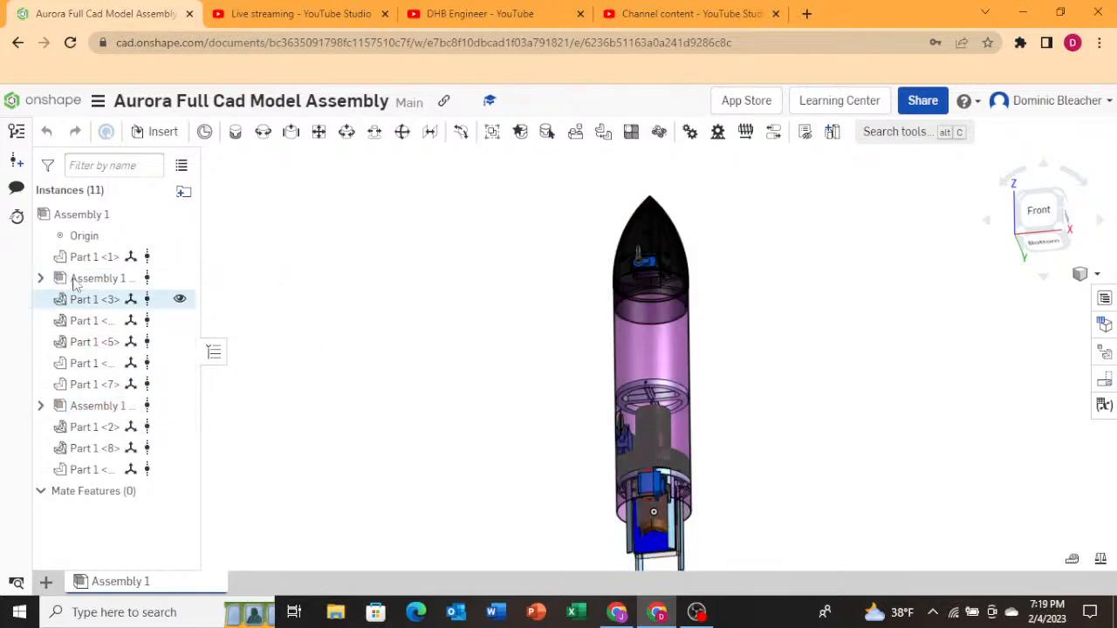
pyautogui.click(92, 278)
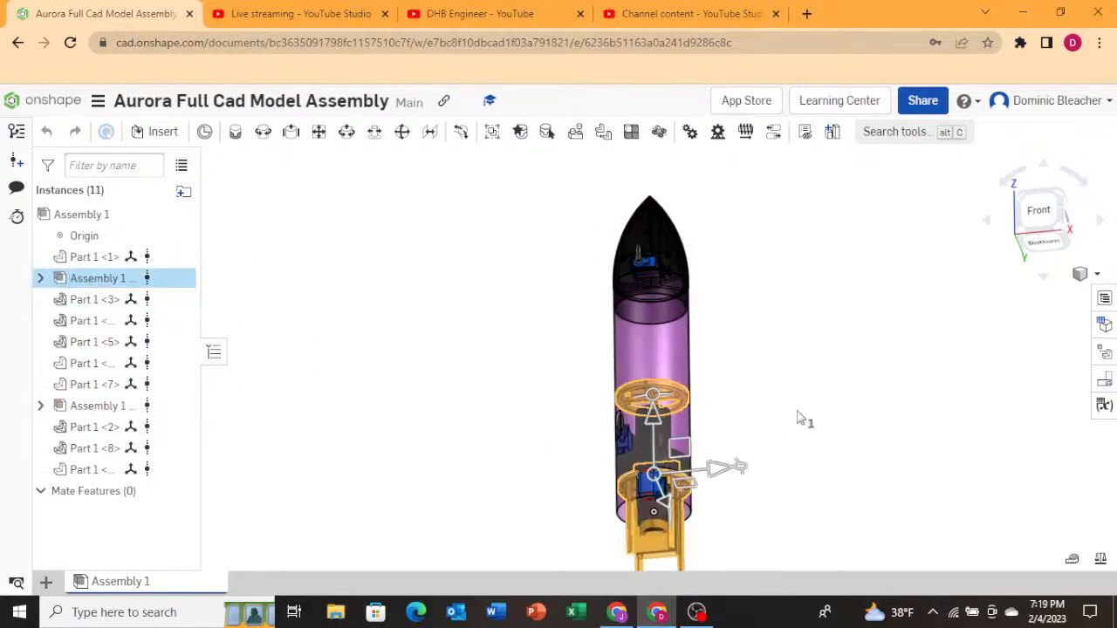
pyautogui.scroll(5, 637, 387)
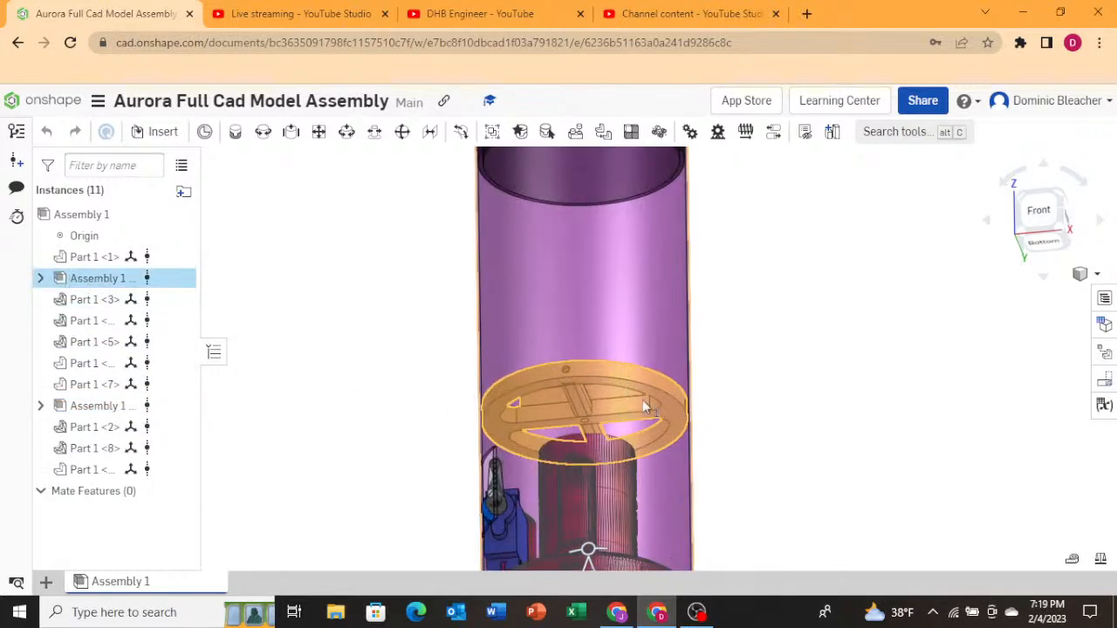
pyautogui.click(605, 370)
pyautogui.click(605, 370)
pyautogui.moveTo(643, 379); pyautogui.dragTo(643, 363, button='right')
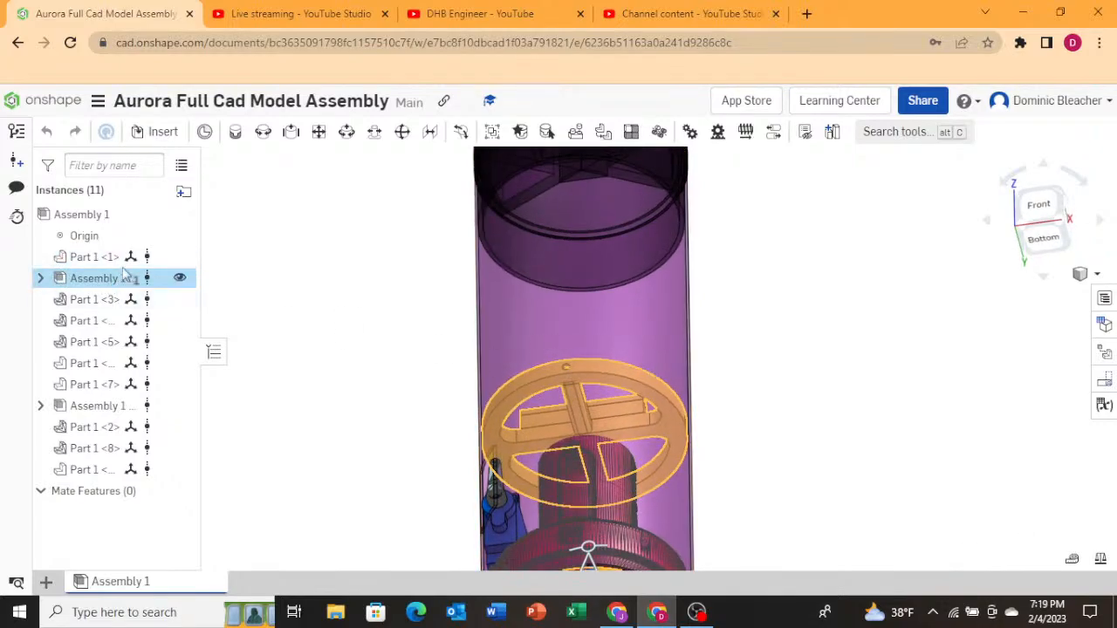
# Hide the rocket's body tube and orbit around the exposed avionics bay bulkhead.
pyautogui.click(179, 257)
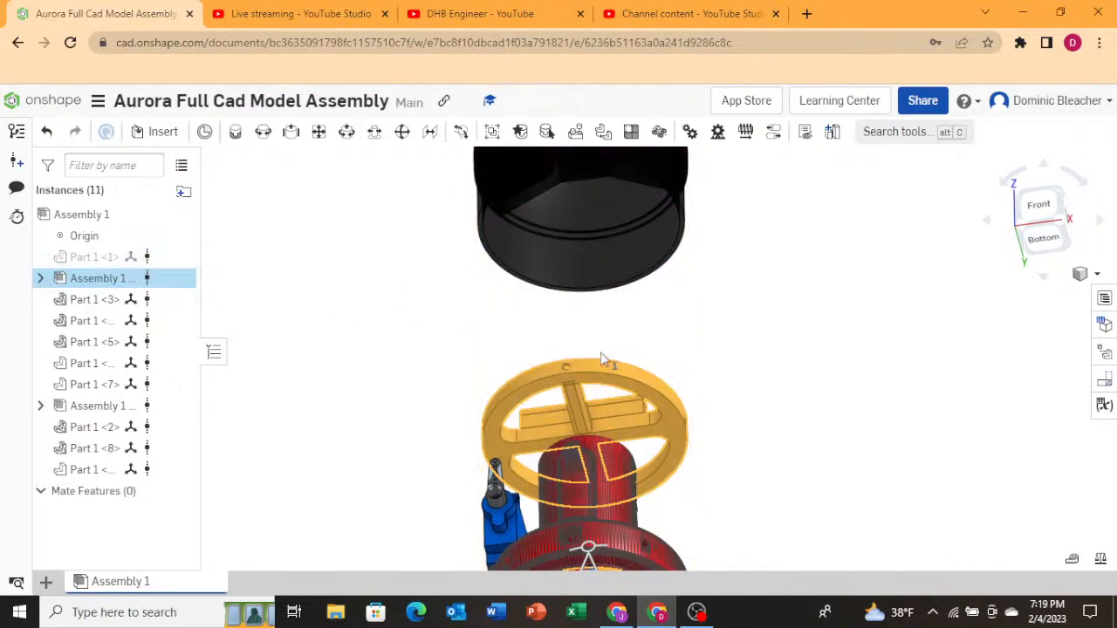
pyautogui.click(580, 406)
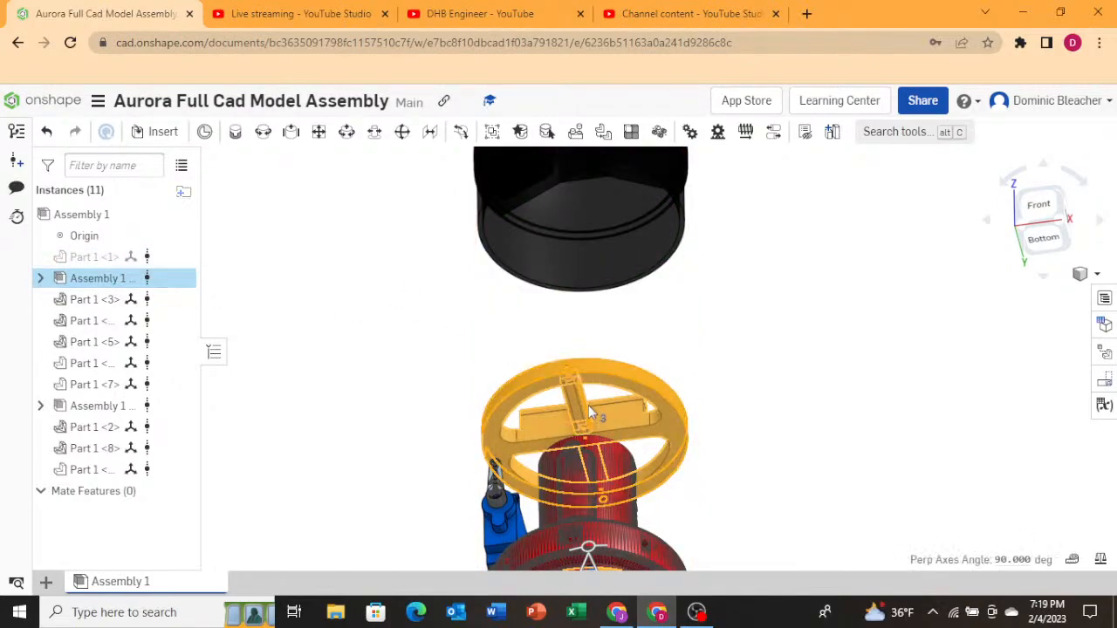
pyautogui.moveTo(746, 439); pyautogui.dragTo(566, 434, button='right')
pyautogui.click(573, 438)
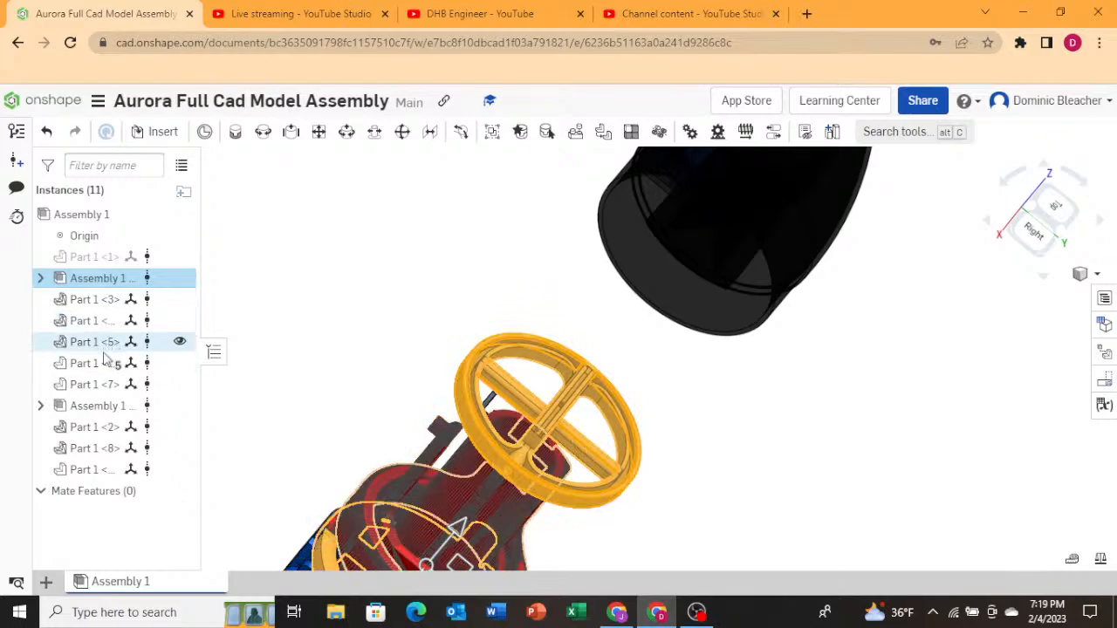
# Expand the rocket subassembly's part list and view the avionics bay from the back.
pyautogui.click(40, 278)
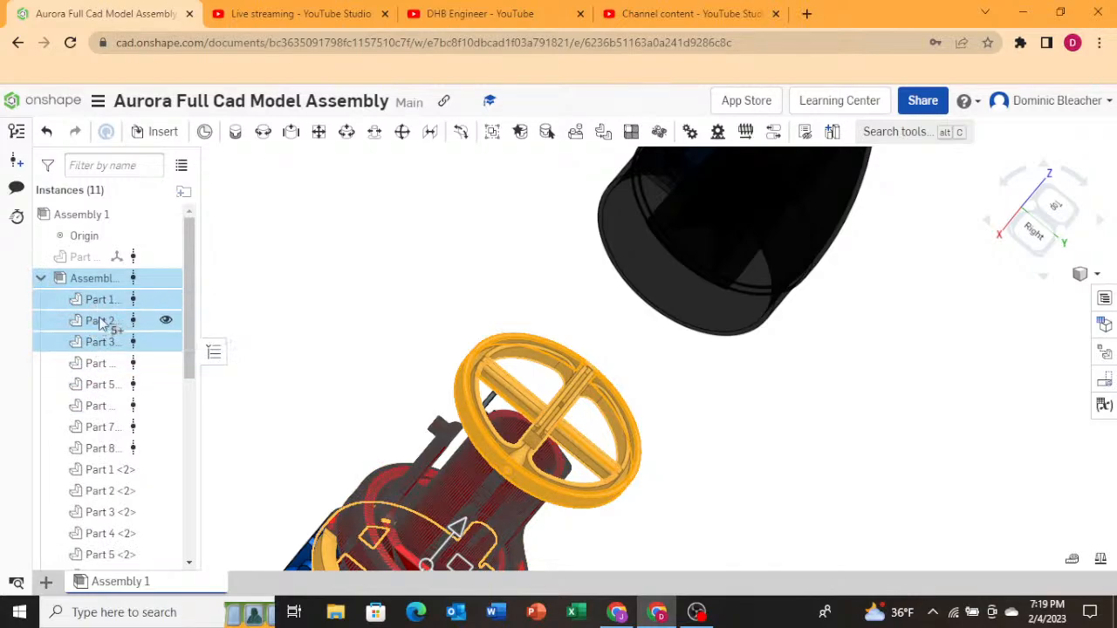
pyautogui.scroll(-5, 103, 336)
pyautogui.scroll(3, 105, 341)
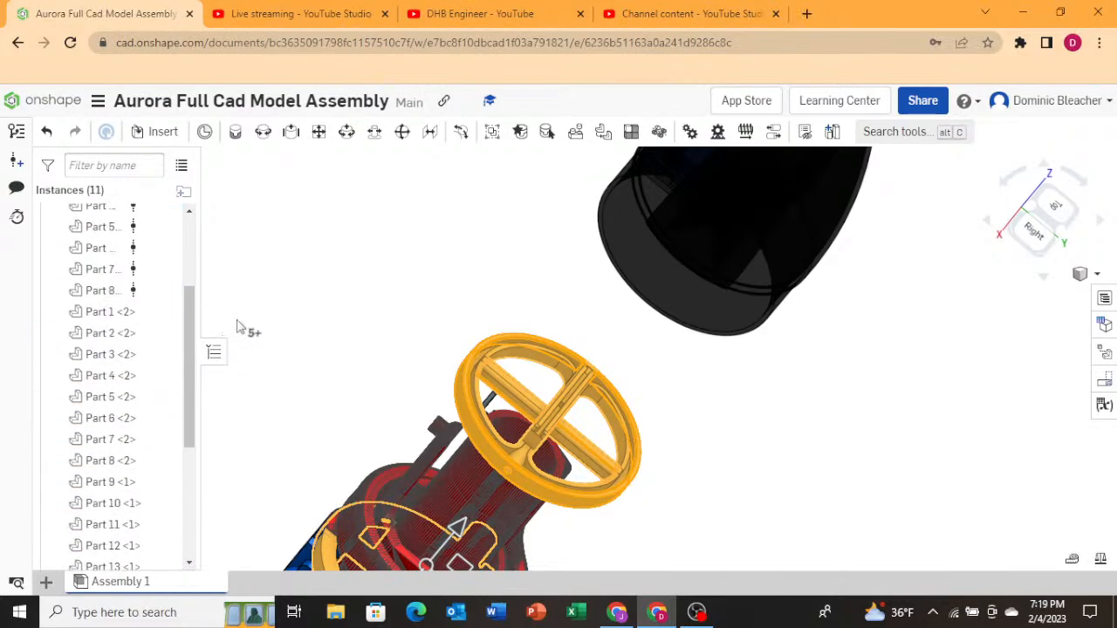
pyautogui.click(443, 408)
pyautogui.scroll(-3, 372, 399)
pyautogui.moveTo(432, 515); pyautogui.dragTo(494, 415, button='right')
pyautogui.scroll(-2, 830, 423)
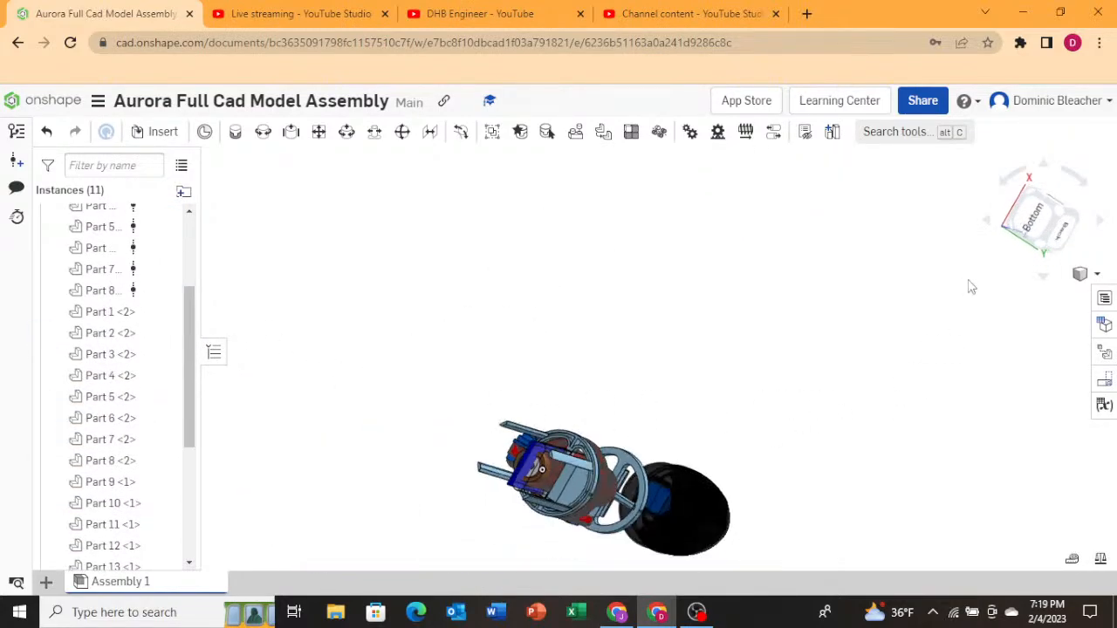
pyautogui.click(1064, 234)
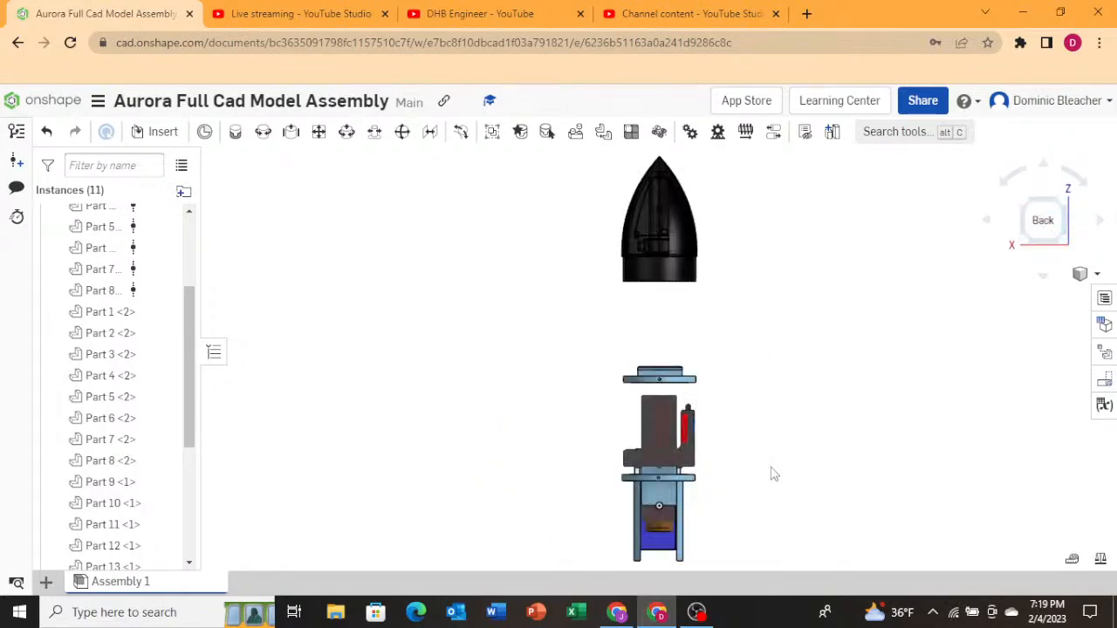
pyautogui.scroll(5, 633, 496)
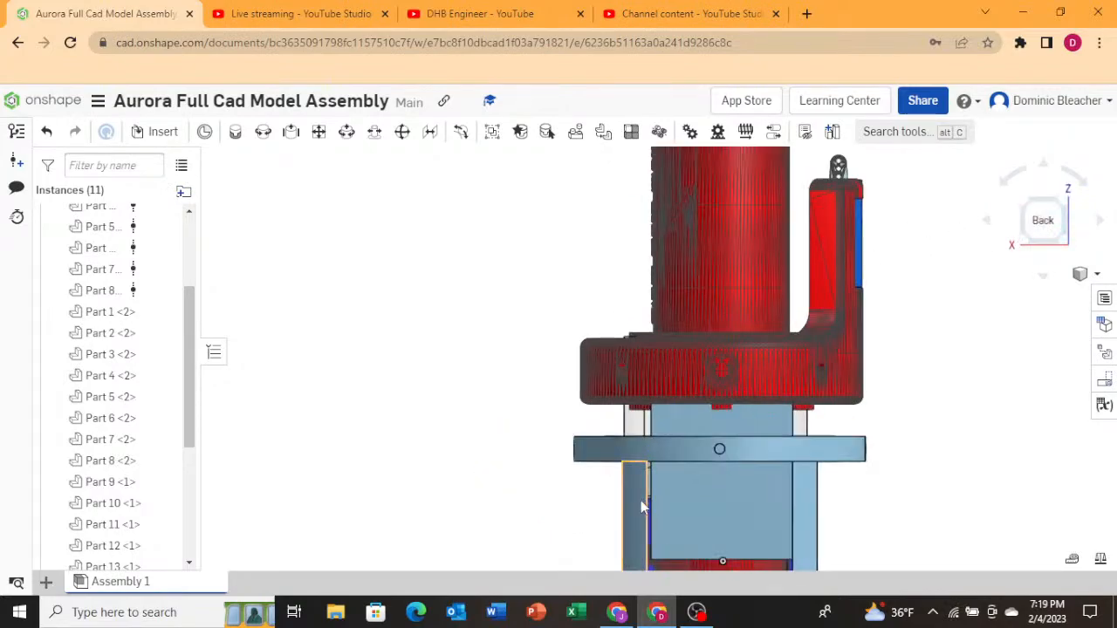
# Select the avionics bay parts, Part 1 <2> through Part 13 <1>, in the rocket subassembly.
pyautogui.click(672, 498)
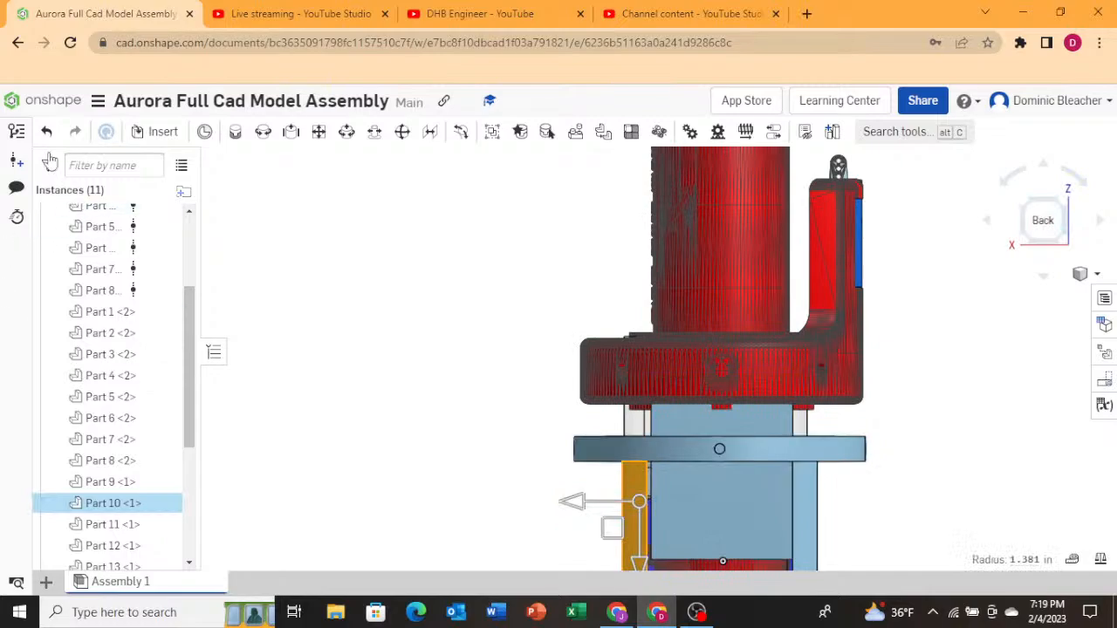
pyautogui.moveTo(515, 451); pyautogui.dragTo(431, 462, button='right')
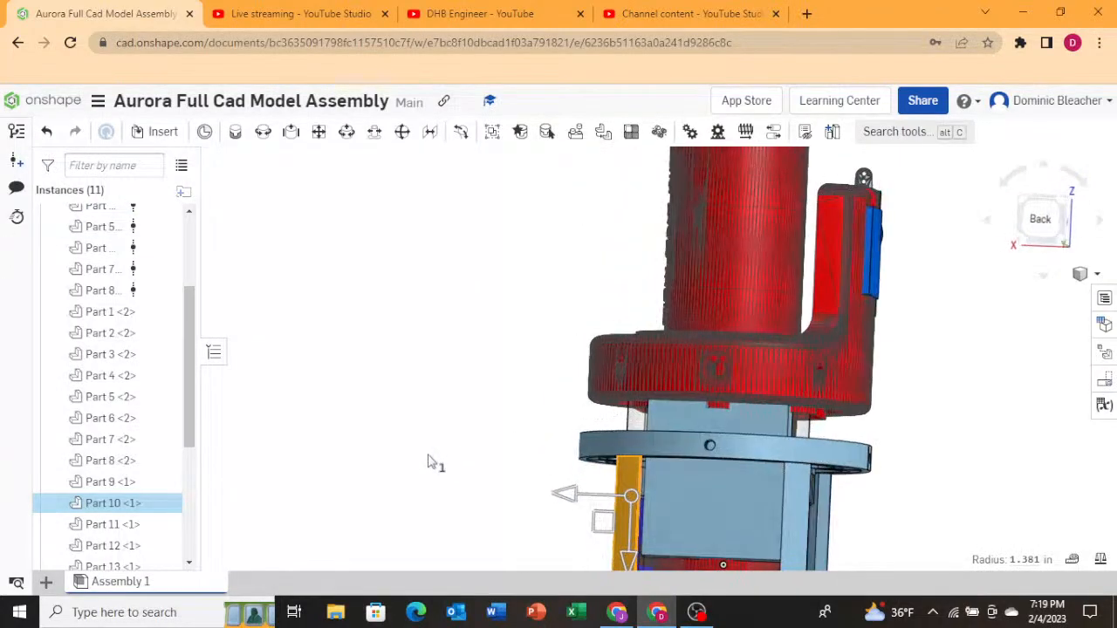
pyautogui.moveTo(112, 493); pyautogui.dragTo(102, 399)
pyautogui.scroll(5, 537, 435)
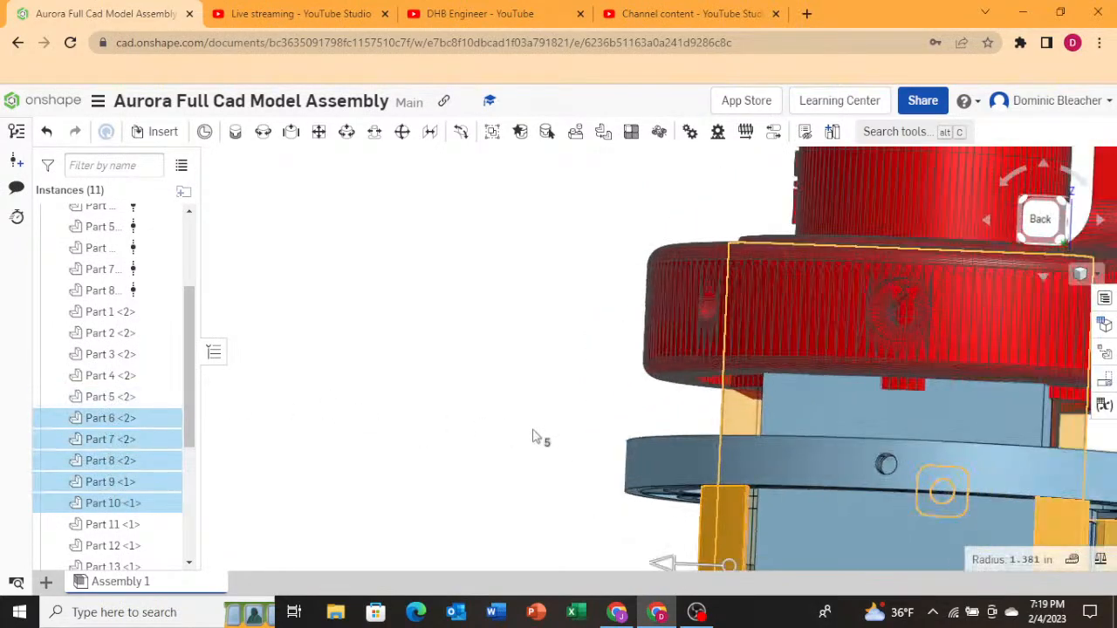
pyautogui.scroll(-9, 535, 436)
pyautogui.scroll(1, 614, 301)
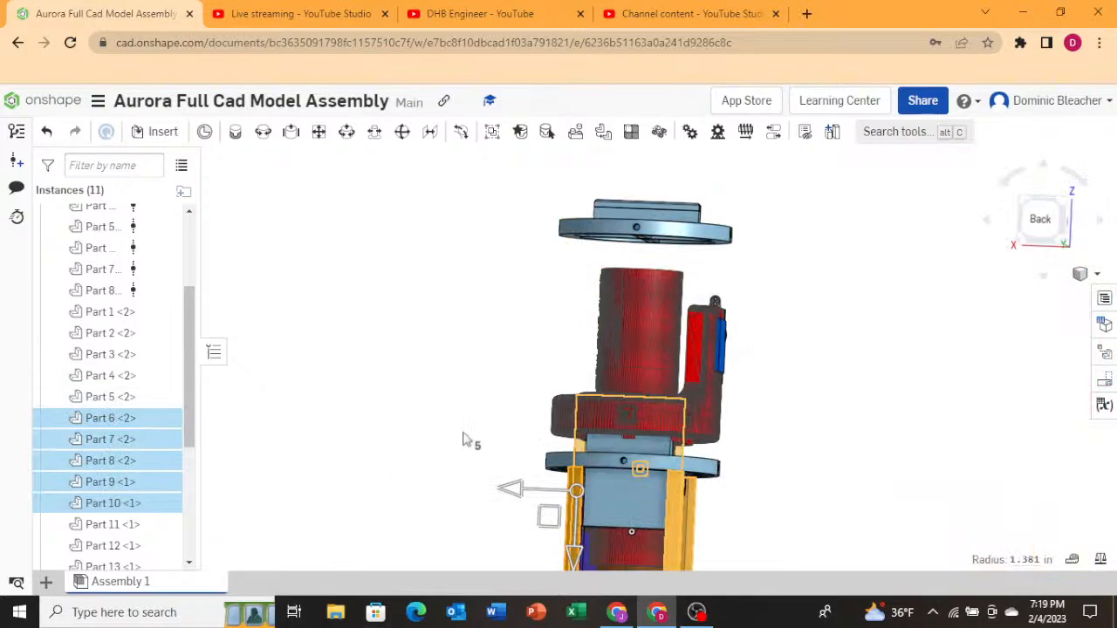
pyautogui.scroll(-3, 432, 441)
pyautogui.scroll(4, 526, 311)
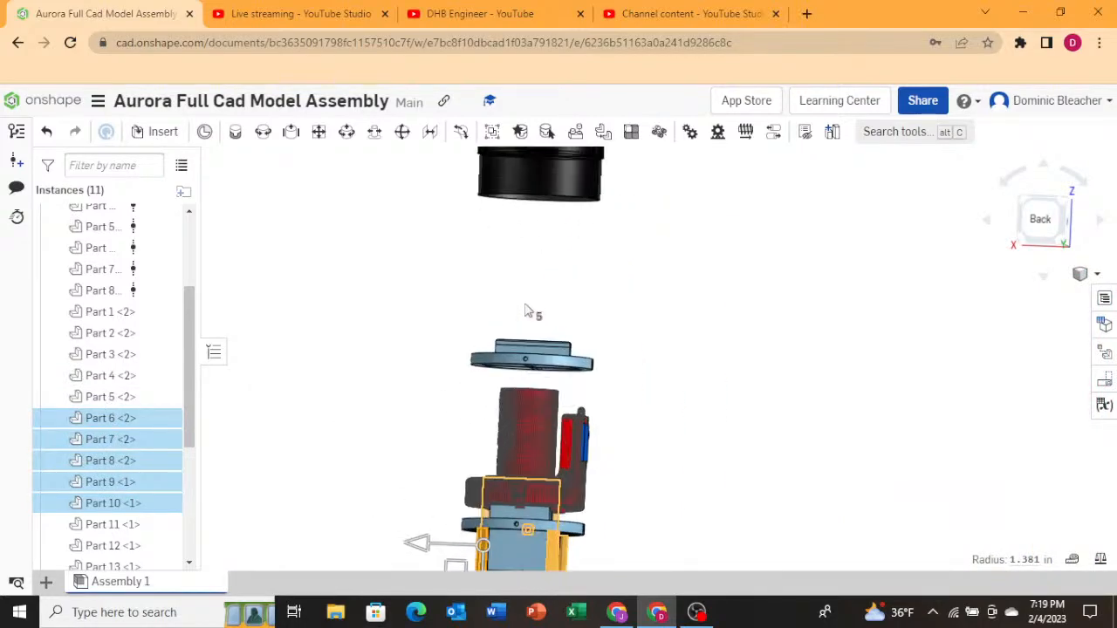
pyautogui.keyDown('shift'); pyautogui.click(76, 395); pyautogui.keyUp('shift')
pyautogui.keyDown('shift'); pyautogui.click(79, 375); pyautogui.keyUp('shift')
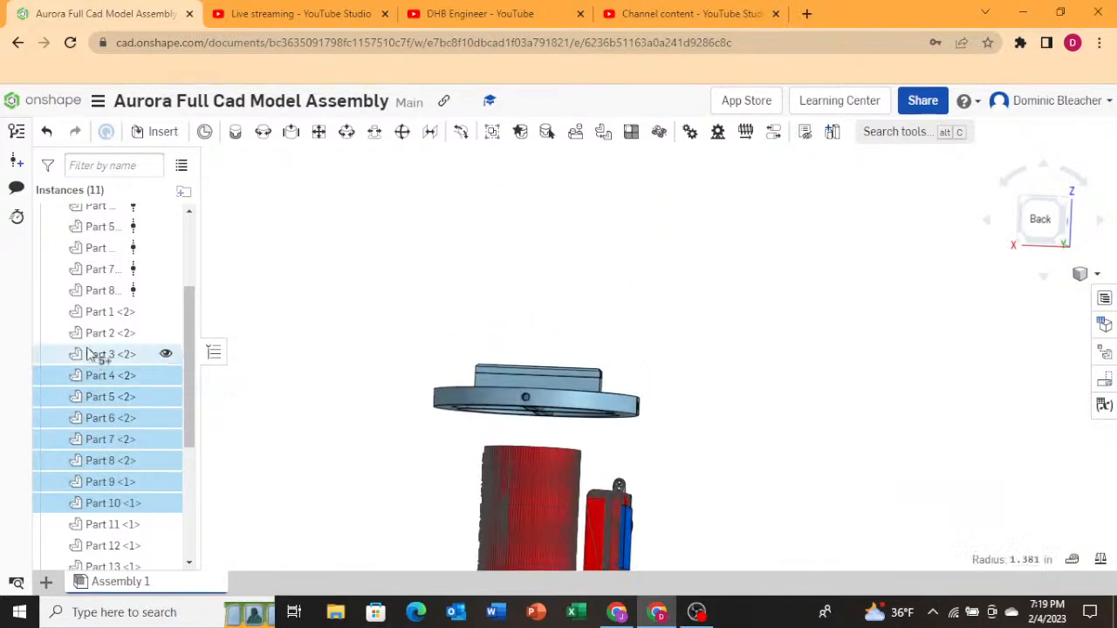
pyautogui.keyDown('shift'); pyautogui.click(83, 353); pyautogui.keyUp('shift')
pyautogui.keyDown('shift'); pyautogui.click(89, 332); pyautogui.keyUp('shift')
pyautogui.keyDown('shift'); pyautogui.click(99, 312); pyautogui.keyUp('shift')
pyautogui.keyDown('shift'); pyautogui.click(98, 290); pyautogui.keyUp('shift')
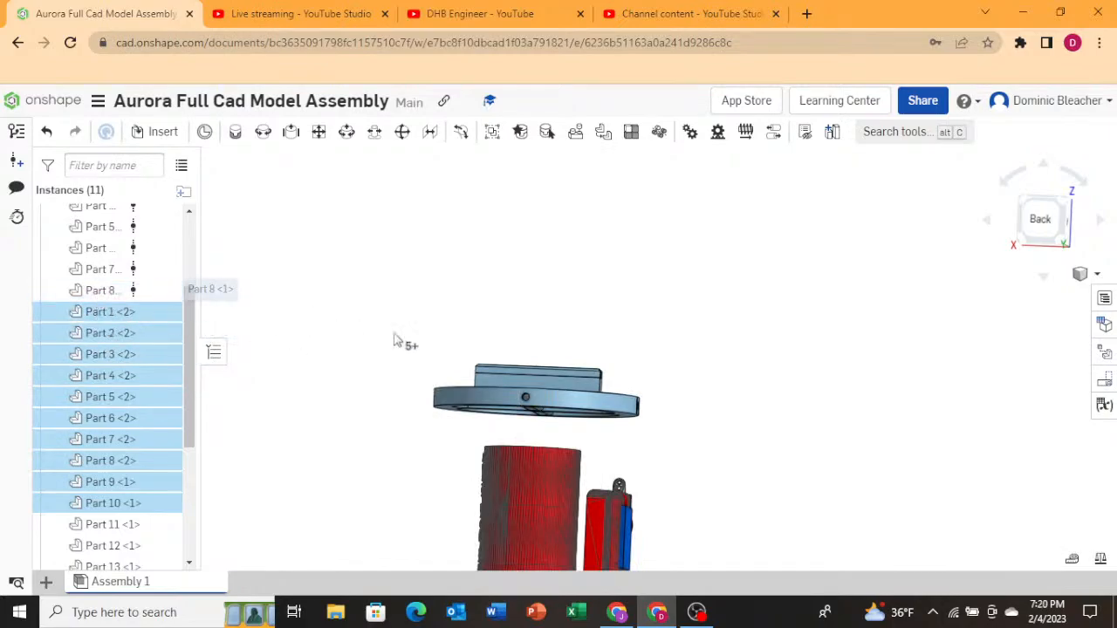
pyautogui.moveTo(396, 337)
pyautogui.mouseDown(button='right')
pyautogui.moveTo(393, 407)
pyautogui.moveTo(392, 336)
pyautogui.mouseUp(button='right')
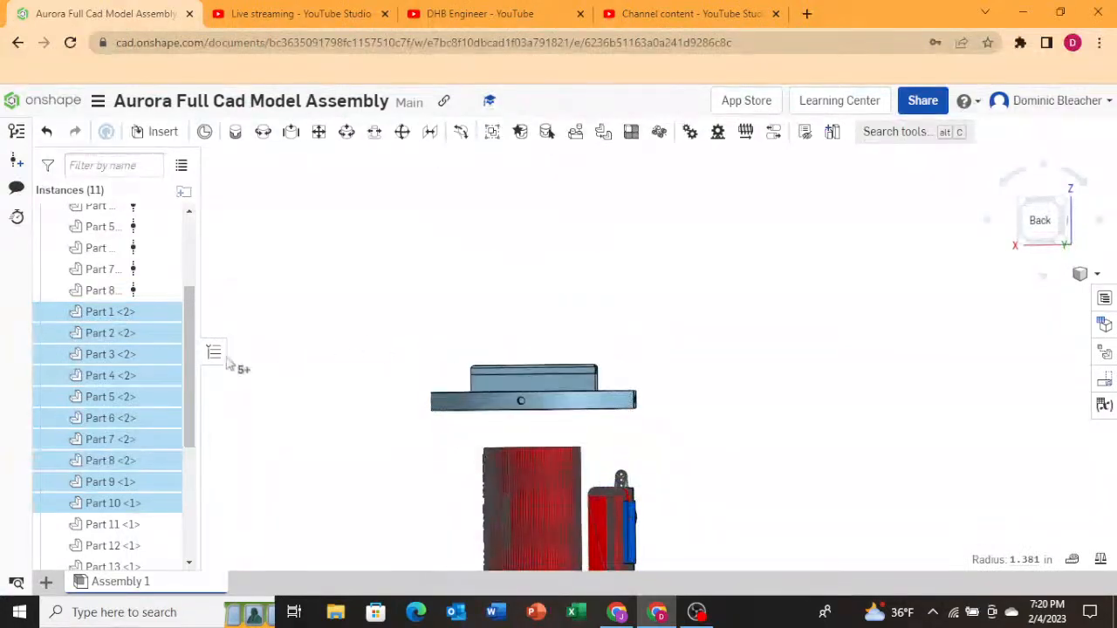
pyautogui.scroll(-4, 125, 441)
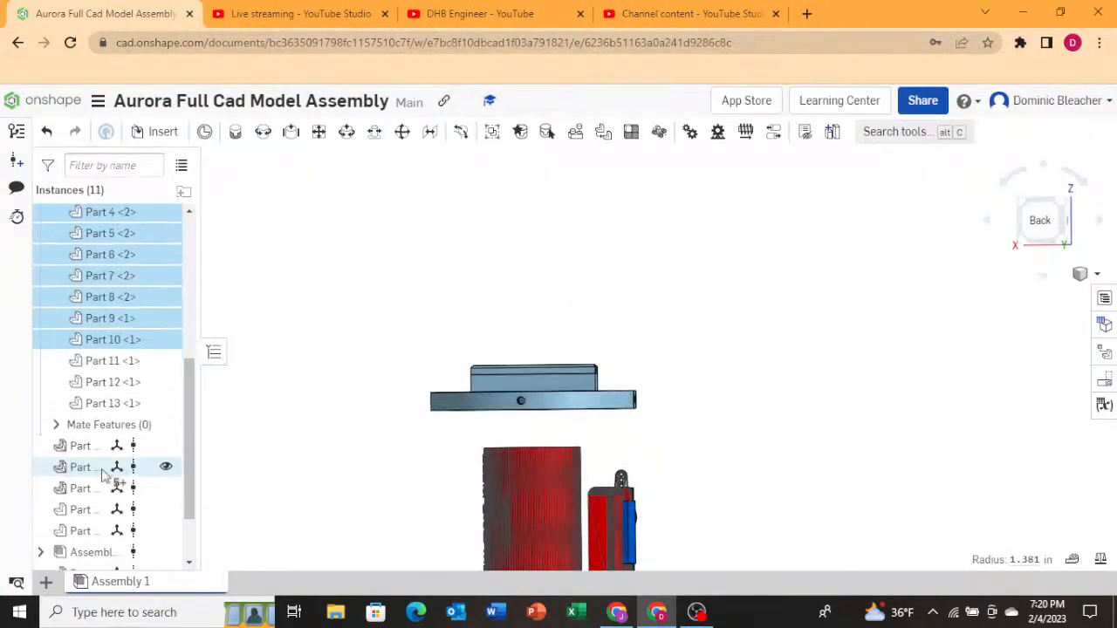
pyautogui.keyDown('shift'); pyautogui.click(124, 365); pyautogui.keyUp('shift')
pyautogui.keyDown('shift'); pyautogui.click(122, 403); pyautogui.keyUp('shift')
pyautogui.scroll(-5, 377, 475)
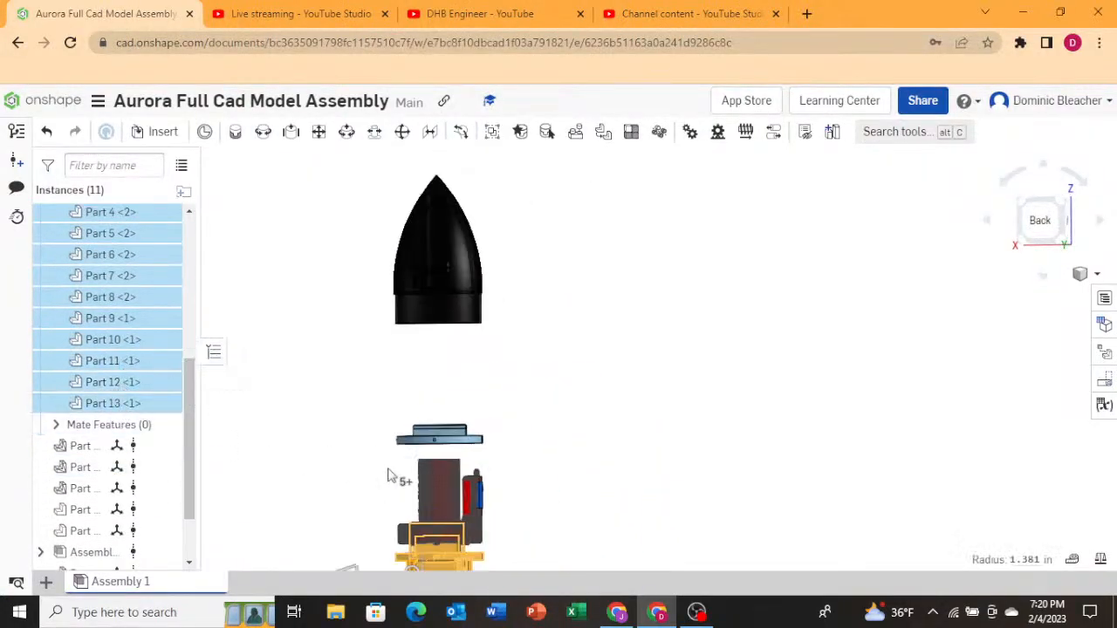
pyautogui.scroll(-2, 796, 347)
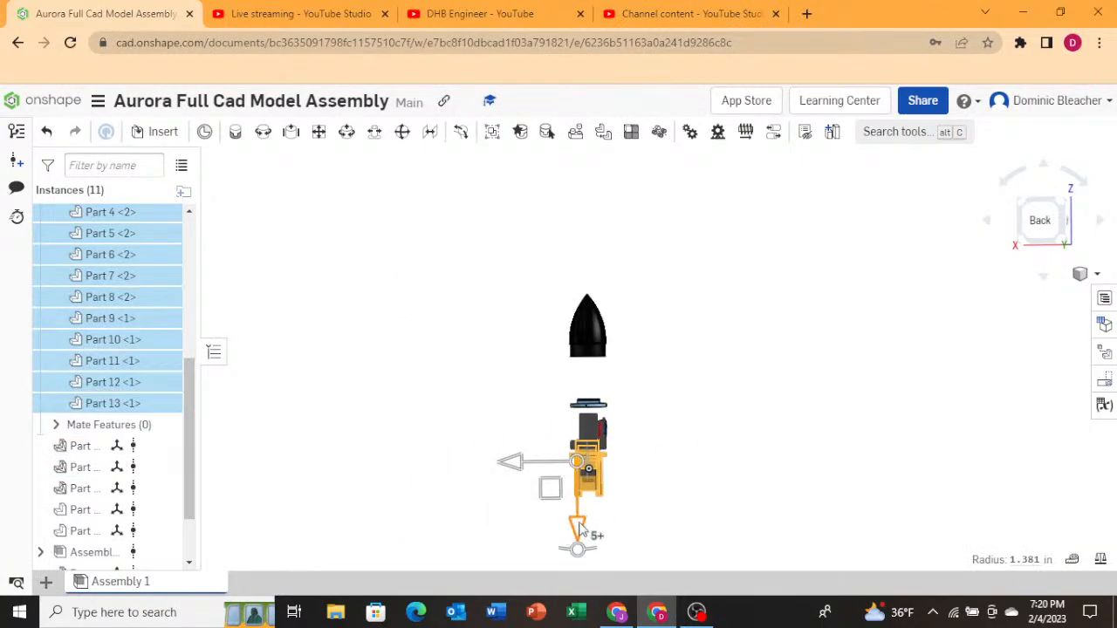
# Move the selected avionics bay parts about 7.2 in up the rocket toward the nose cone.
pyautogui.moveTo(578, 527); pyautogui.dragTo(584, 434)
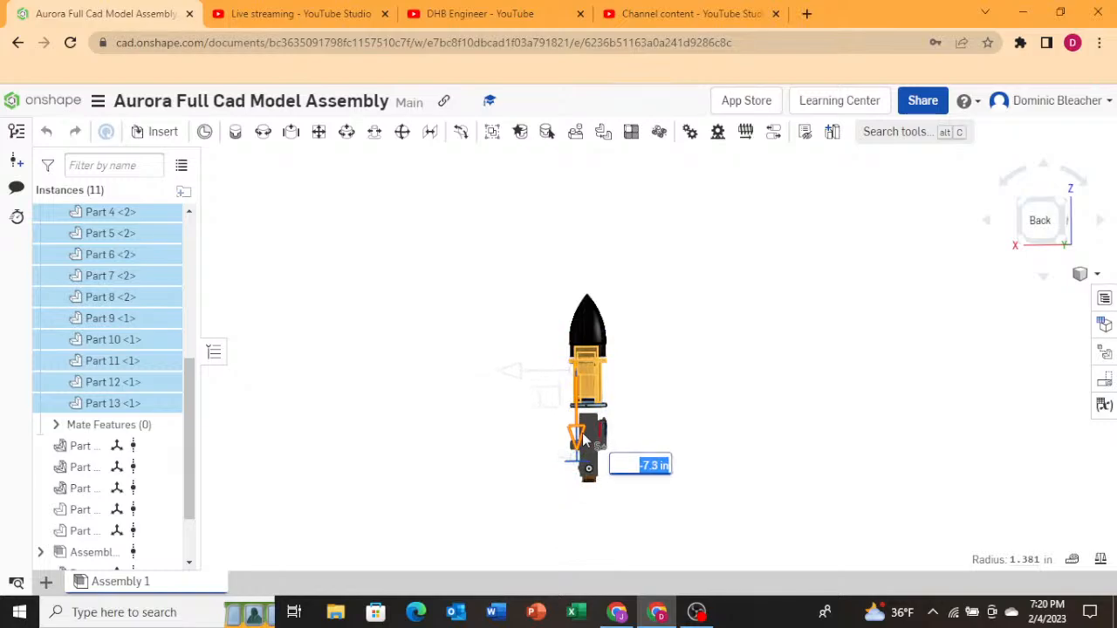
pyautogui.moveTo(661, 343); pyautogui.dragTo(663, 367, button='right')
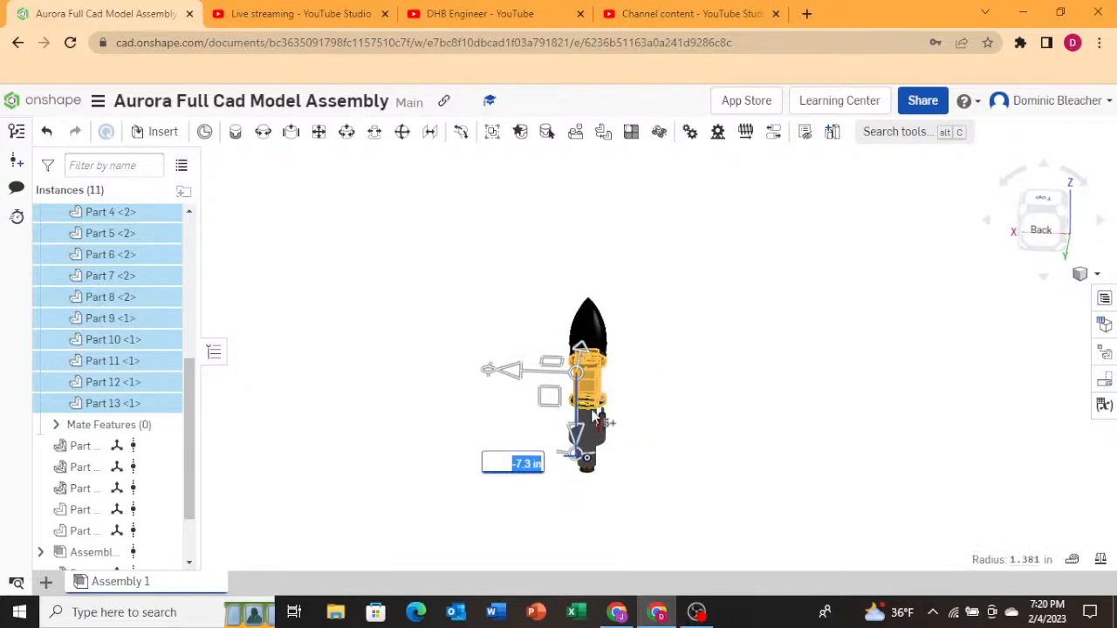
pyautogui.scroll(-6, 594, 419)
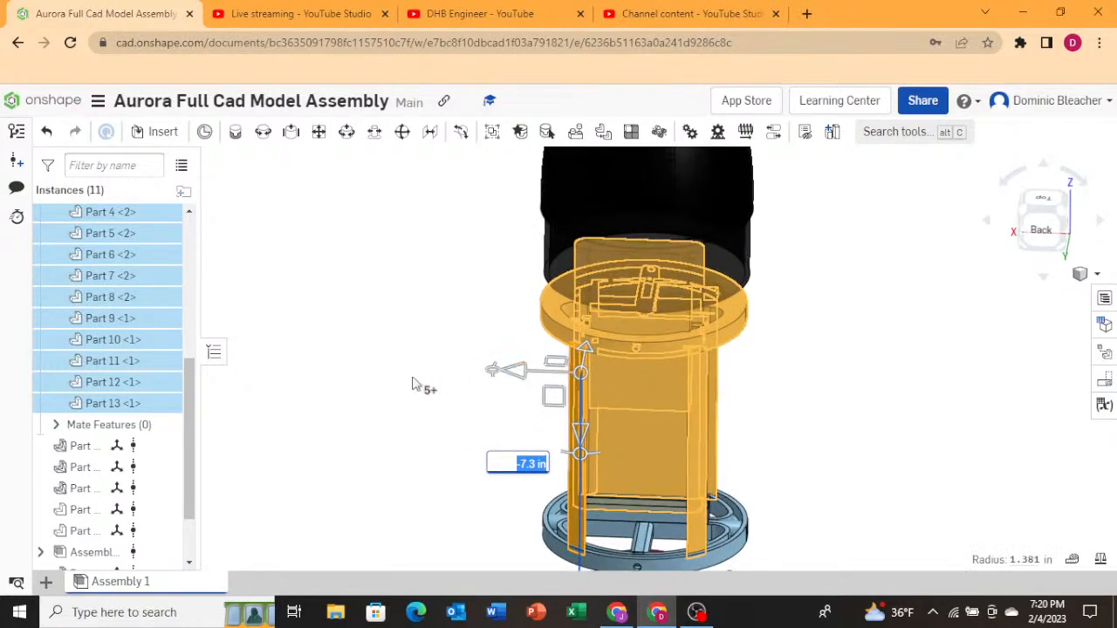
pyautogui.moveTo(403, 388); pyautogui.dragTo(466, 392, button='right')
pyautogui.moveTo(585, 432); pyautogui.dragTo(584, 443)
pyautogui.moveTo(397, 444); pyautogui.dragTo(422, 444, button='right')
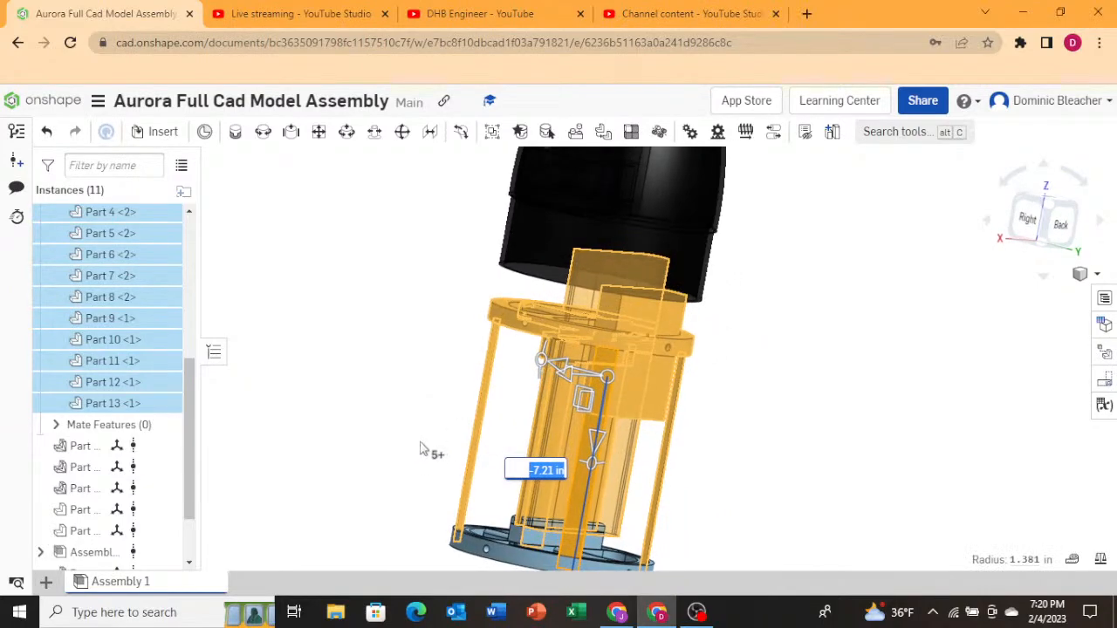
pyautogui.scroll(-5, 411, 446)
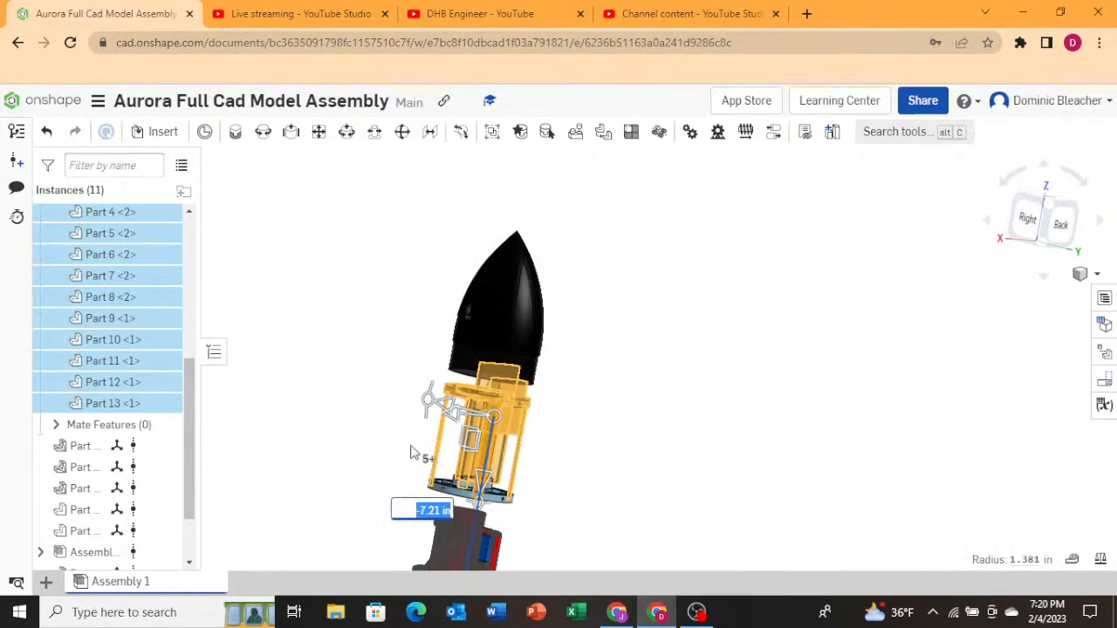
pyautogui.scroll(-2, 358, 421)
pyautogui.click(323, 408)
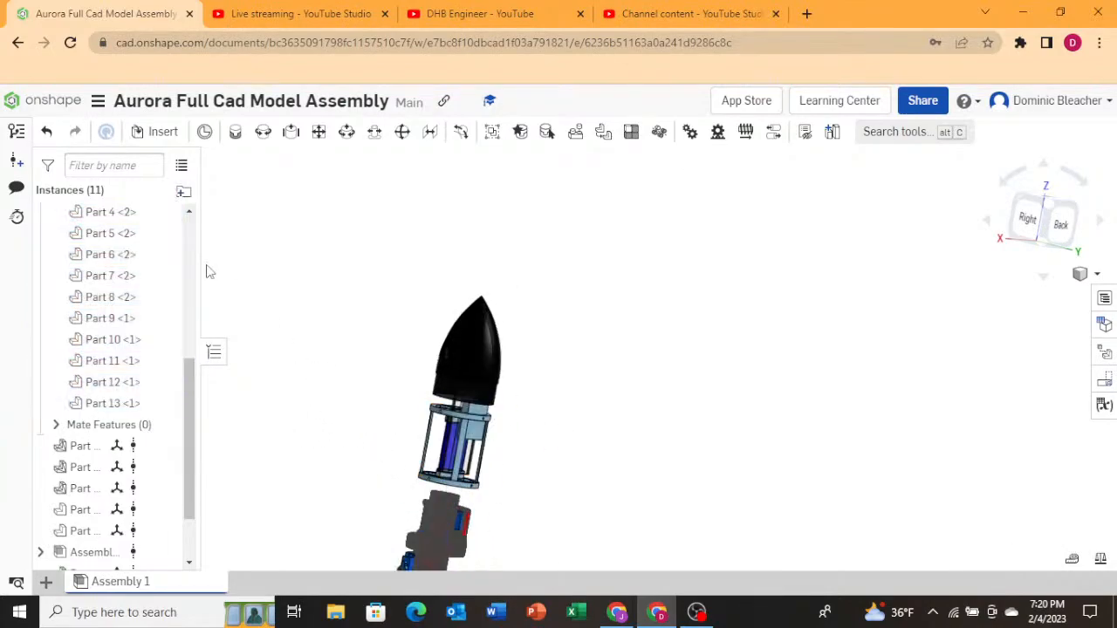
# Show the rocket's body tube again and inspect the repositioned avionics bay inside it.
pyautogui.scroll(5, 167, 419)
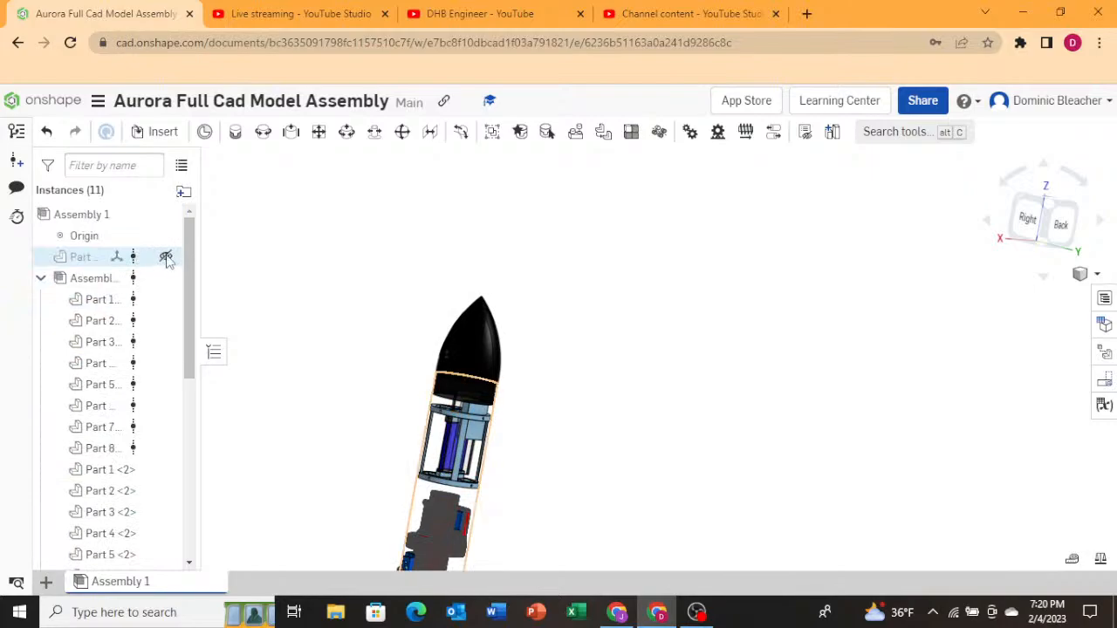
pyautogui.click(166, 259)
pyautogui.scroll(-5, 393, 427)
pyautogui.moveTo(464, 442); pyautogui.dragTo(368, 493, button='right')
pyautogui.scroll(5, 424, 480)
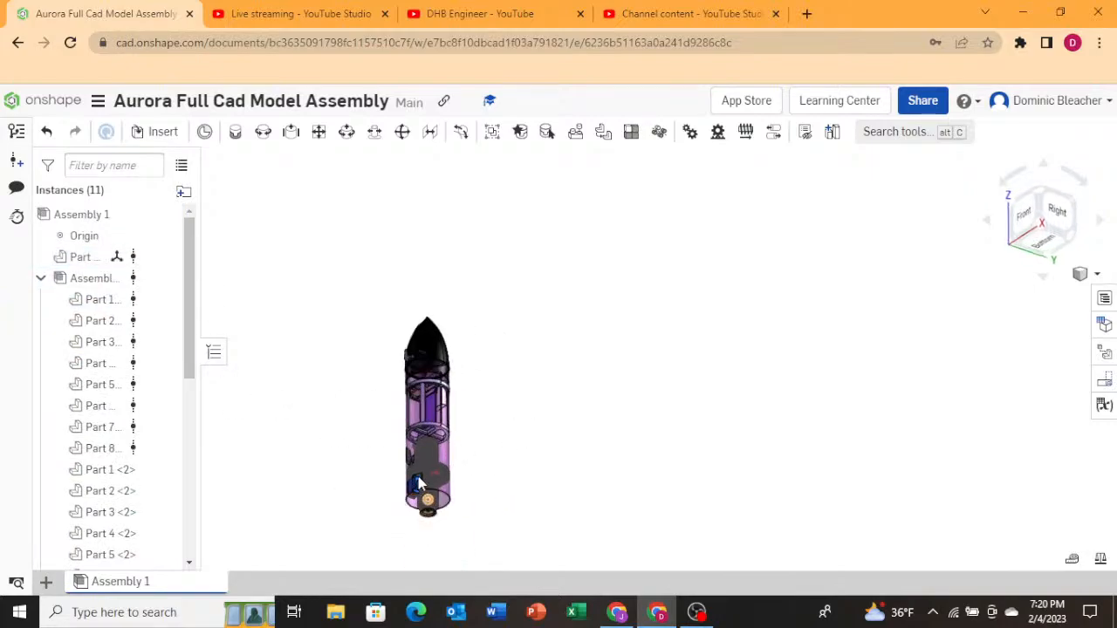
pyautogui.moveTo(659, 438); pyautogui.dragTo(668, 425, button='right')
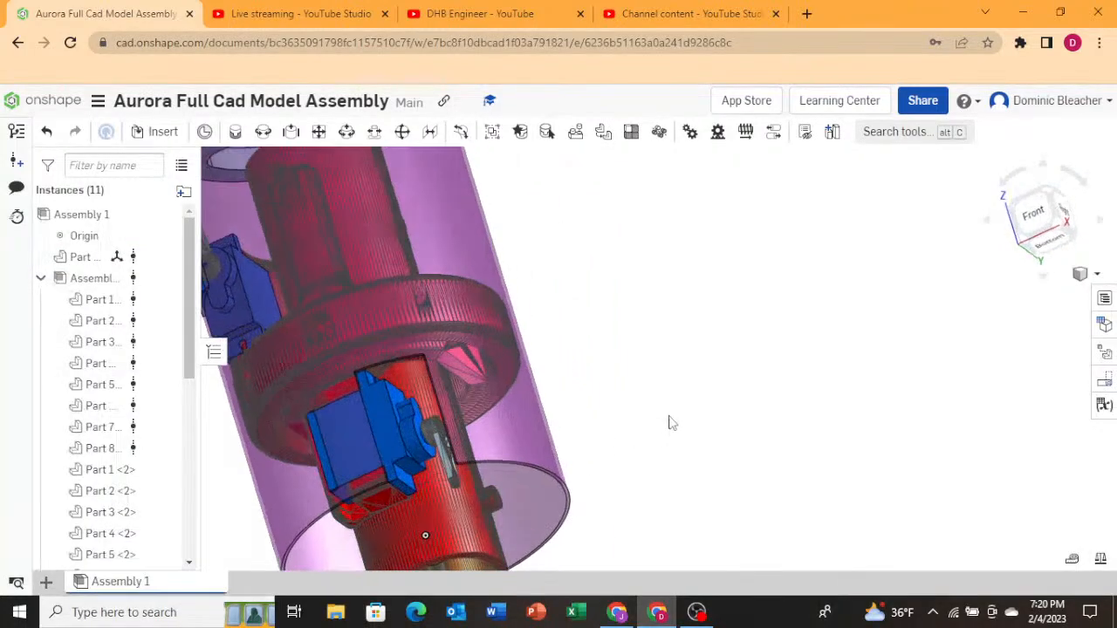
pyautogui.scroll(-10, 593, 403)
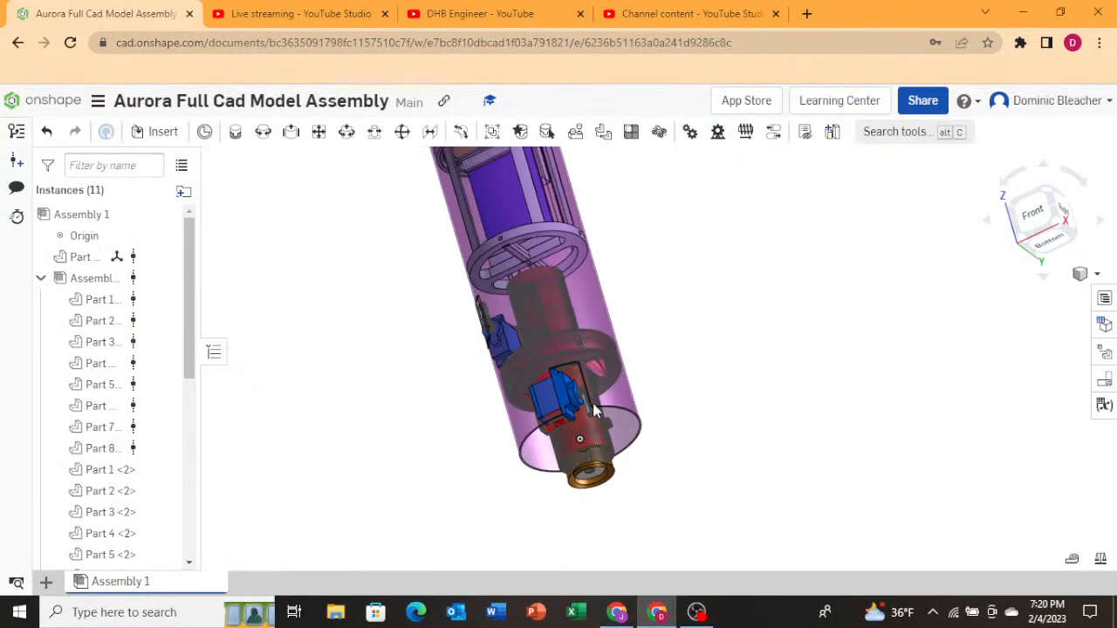
pyautogui.scroll(-2, 140, 327)
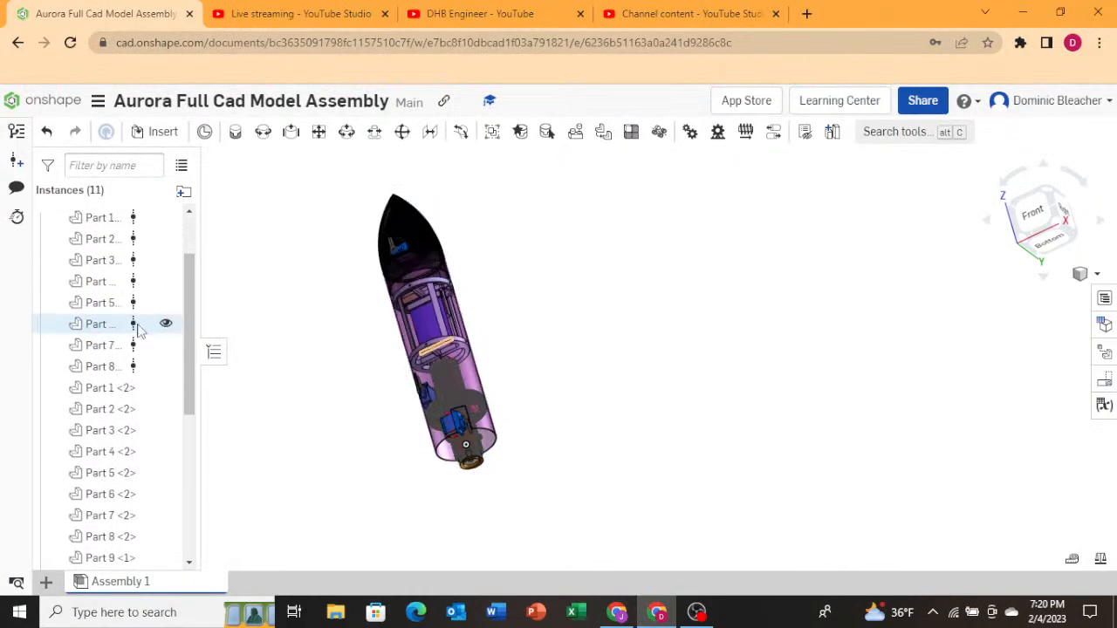
pyautogui.scroll(5, 257, 358)
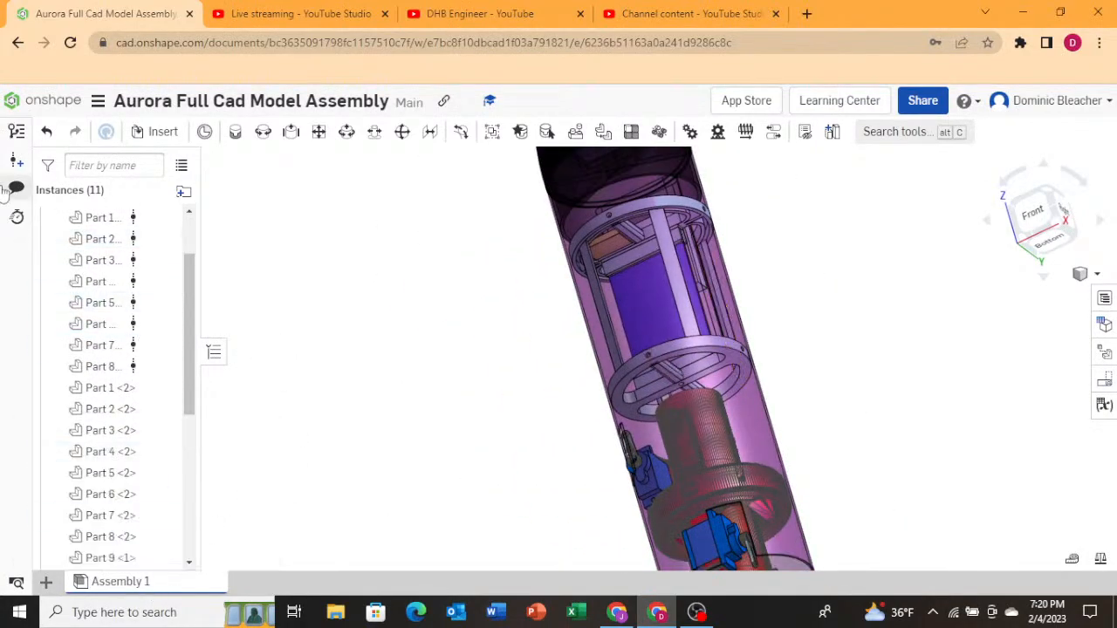
# Create a new version named Aurora Full Cad Model Assembly V1.3.
pyautogui.click(14, 163)
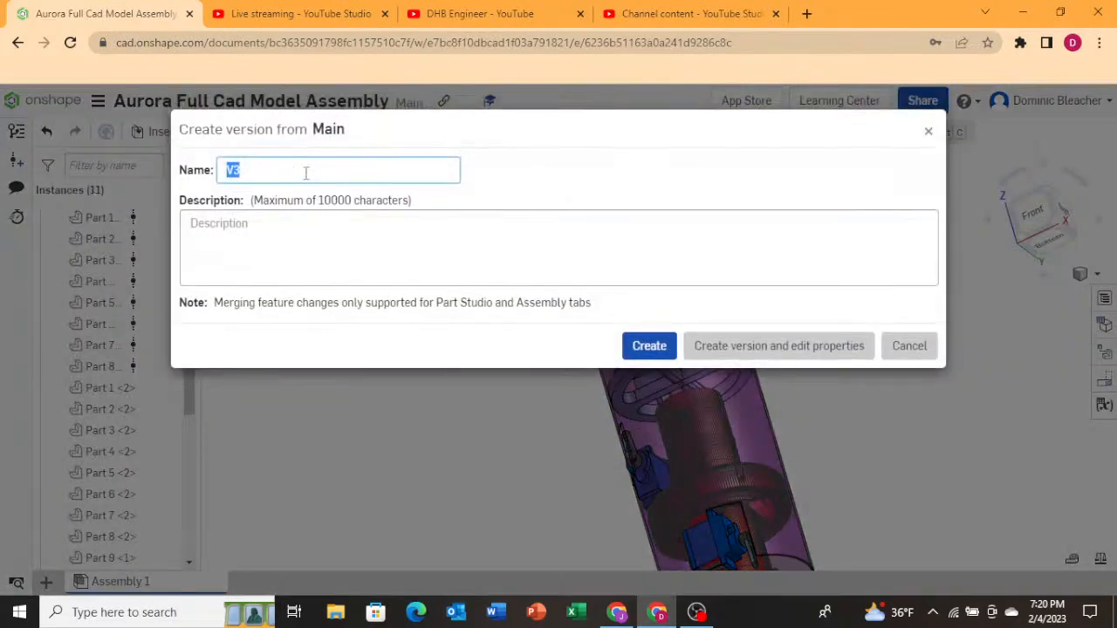
pyautogui.press('BackSpace')
pyautogui.write('A')
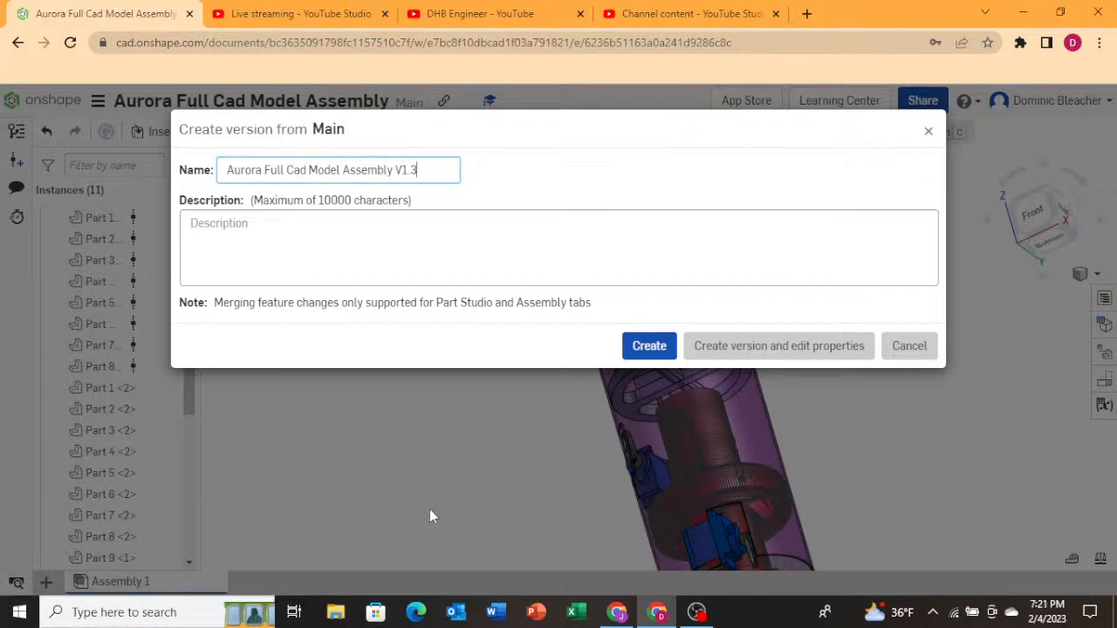
pyautogui.click(646, 347)
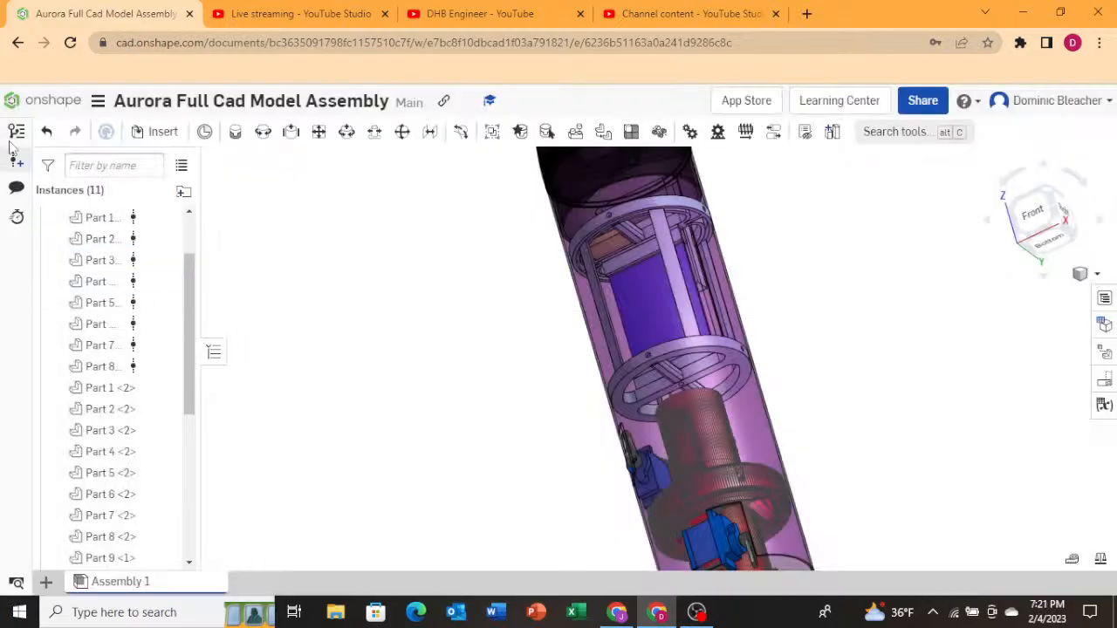
# Open the Aurora Static Fire Full Assembly document from the documents list.
pyautogui.click(69, 105)
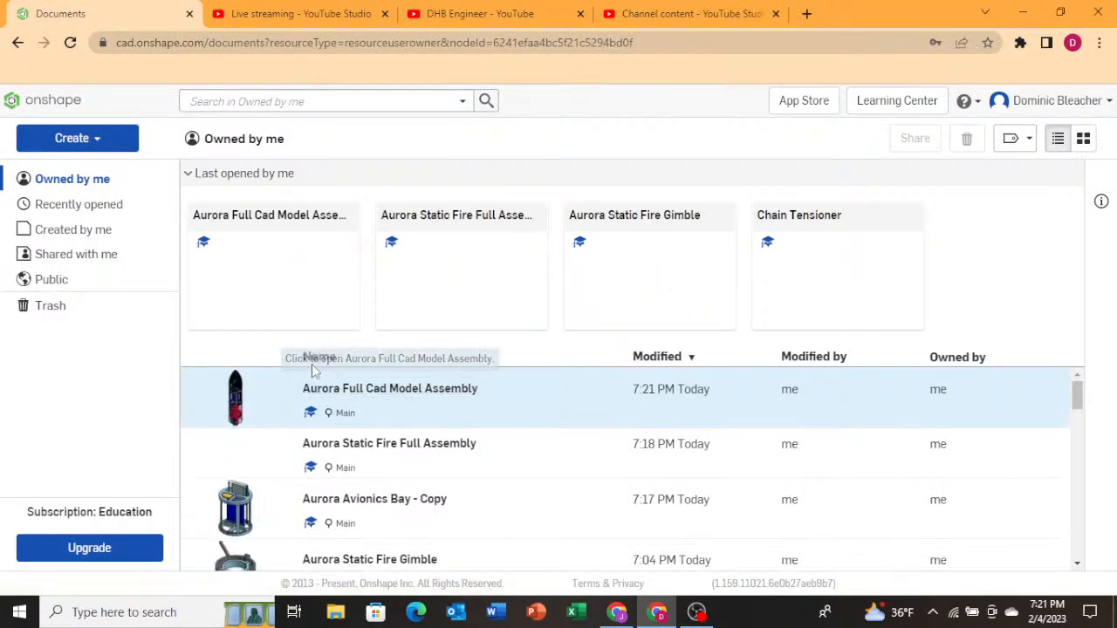
pyautogui.click(320, 444)
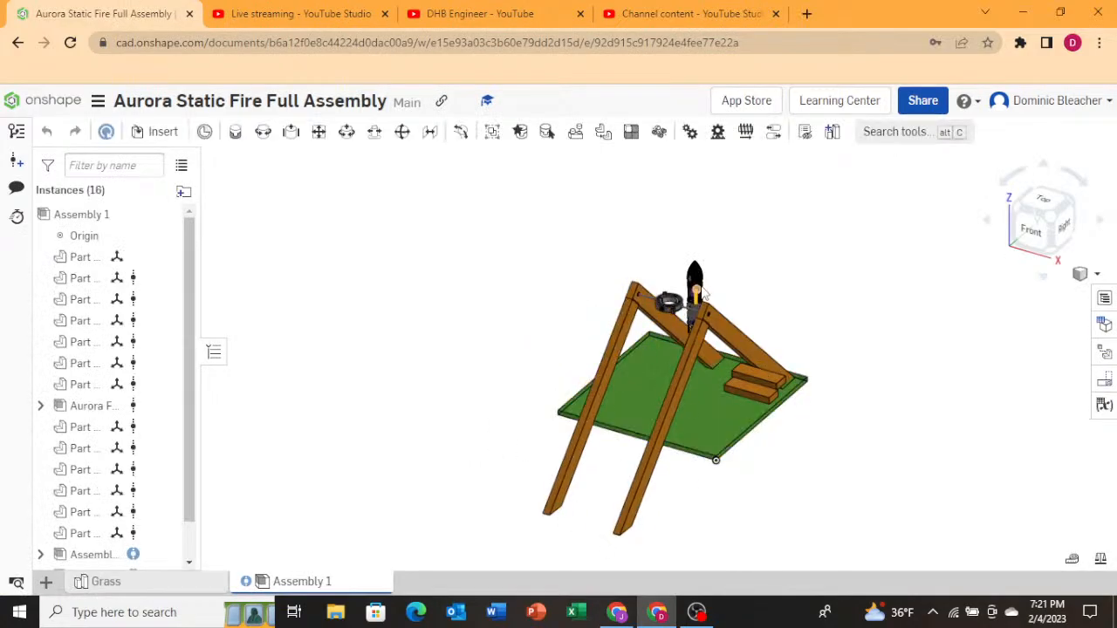
# Update the stand assembly's referenced assemblies to their latest versions and close the reference manager.
pyautogui.click(87, 555)
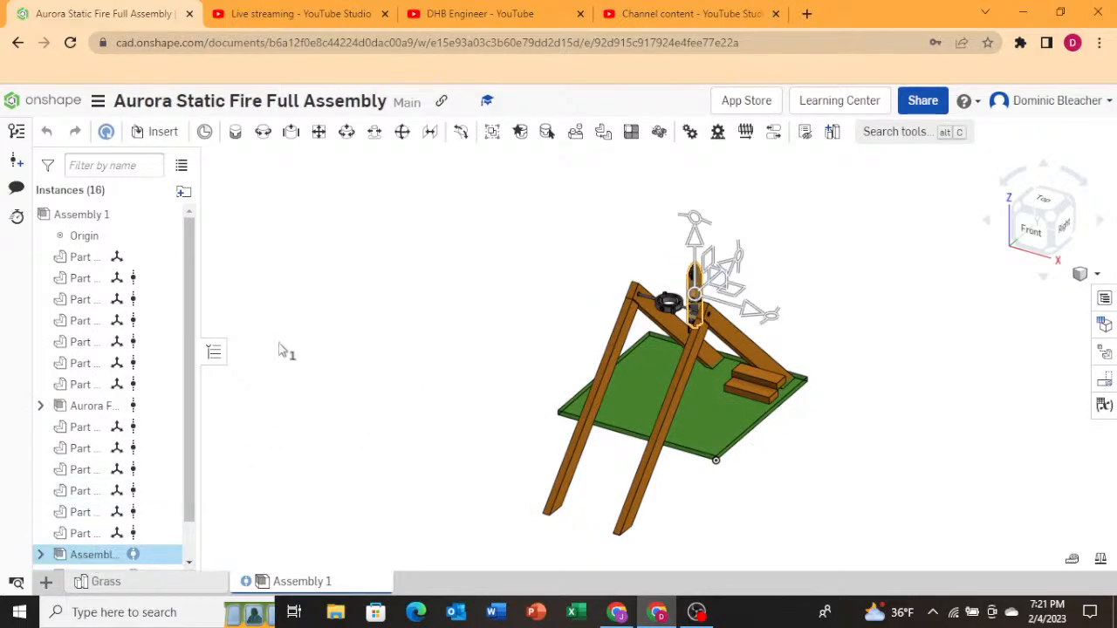
pyautogui.click(106, 131)
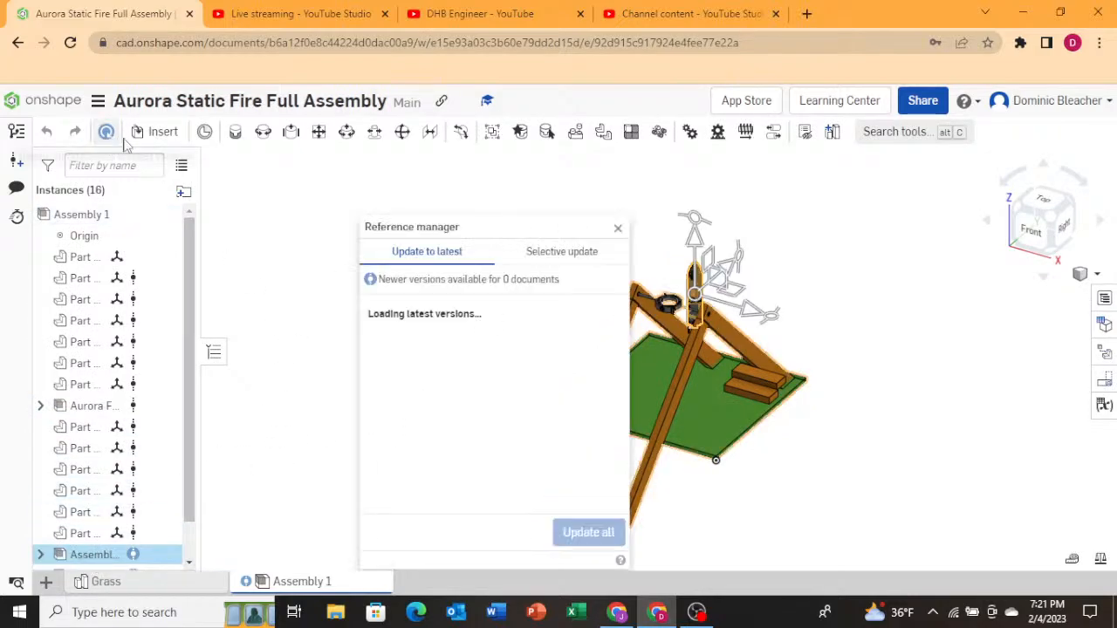
pyautogui.click(584, 532)
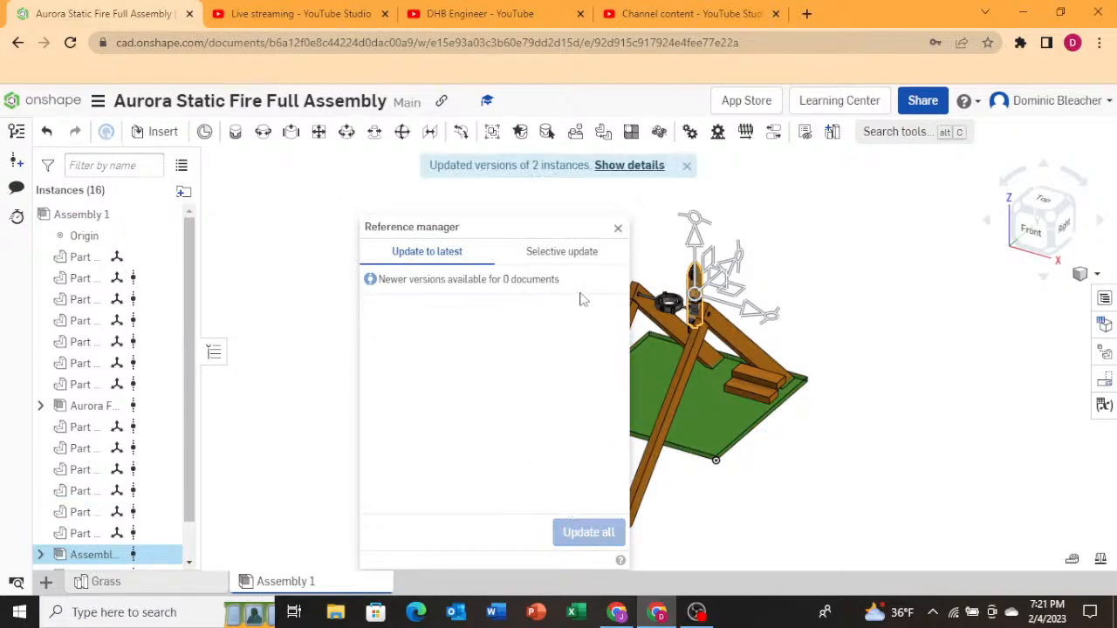
pyautogui.moveTo(595, 227); pyautogui.dragTo(436, 250)
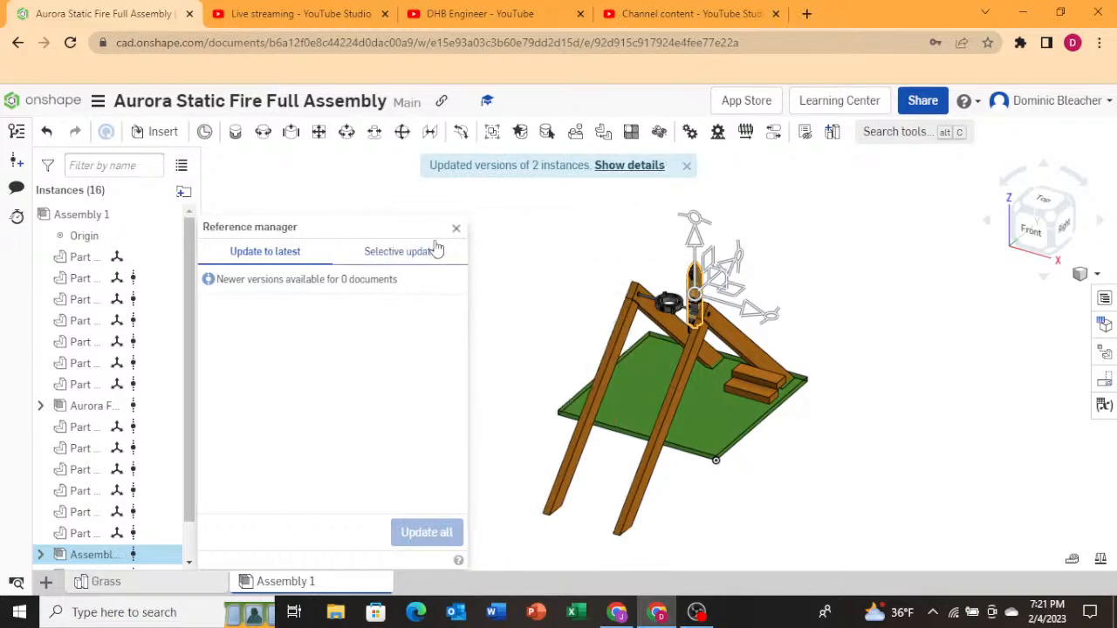
pyautogui.scroll(8, 742, 280)
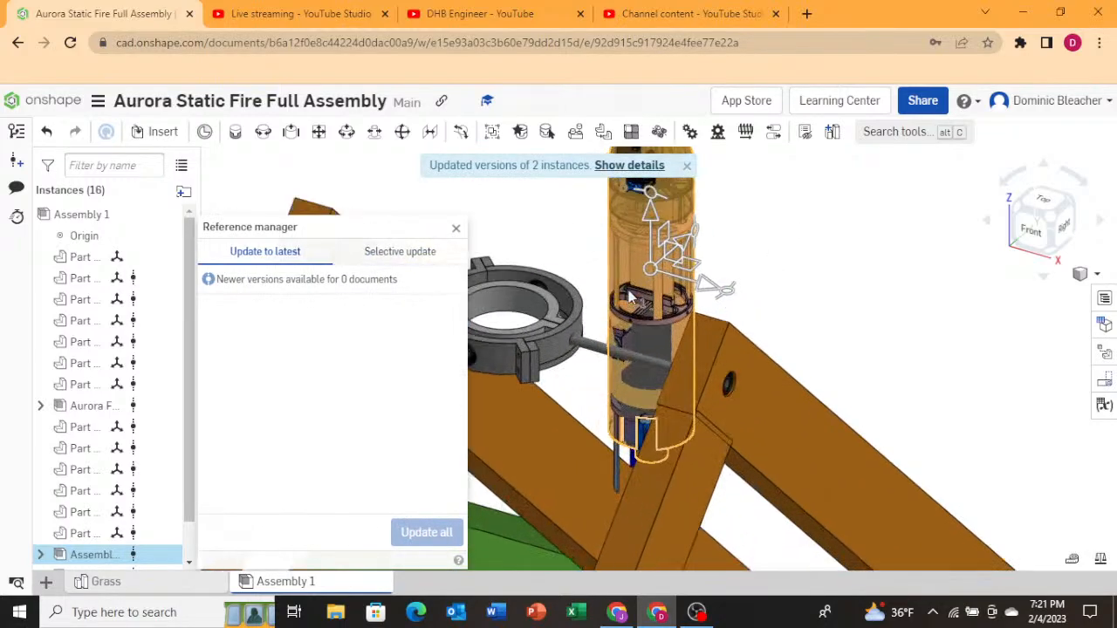
pyautogui.moveTo(628, 290); pyautogui.dragTo(652, 258, button='right')
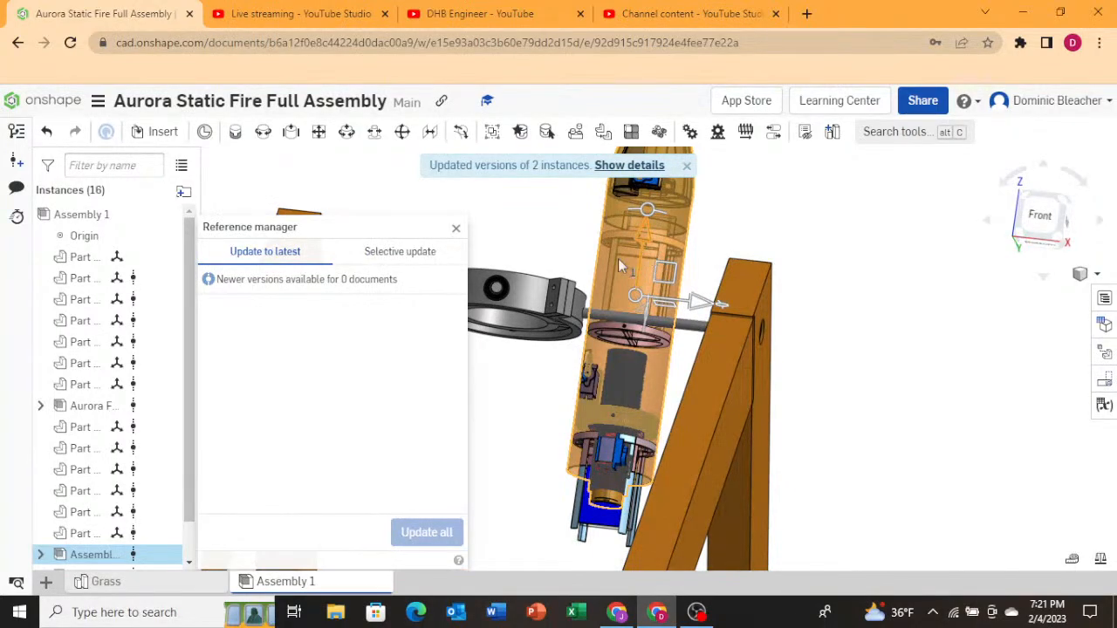
pyautogui.click(455, 228)
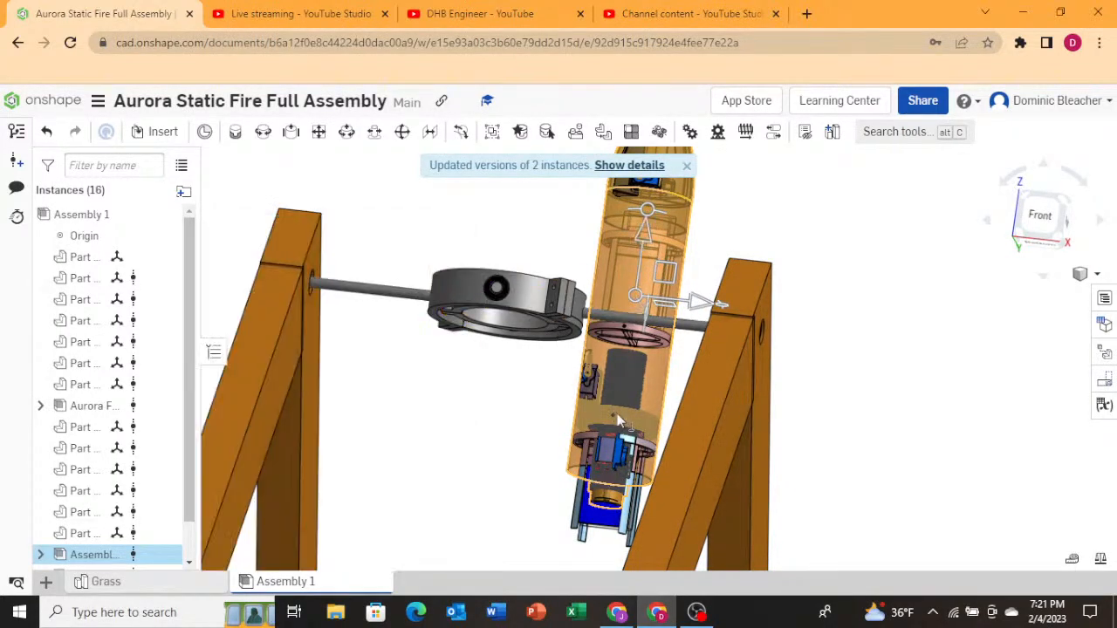
# Delete the old rocket assembly instances from the stand assembly, keeping the gimbal assembly.
pyautogui.rightClick(114, 555)
pyautogui.click(152, 540)
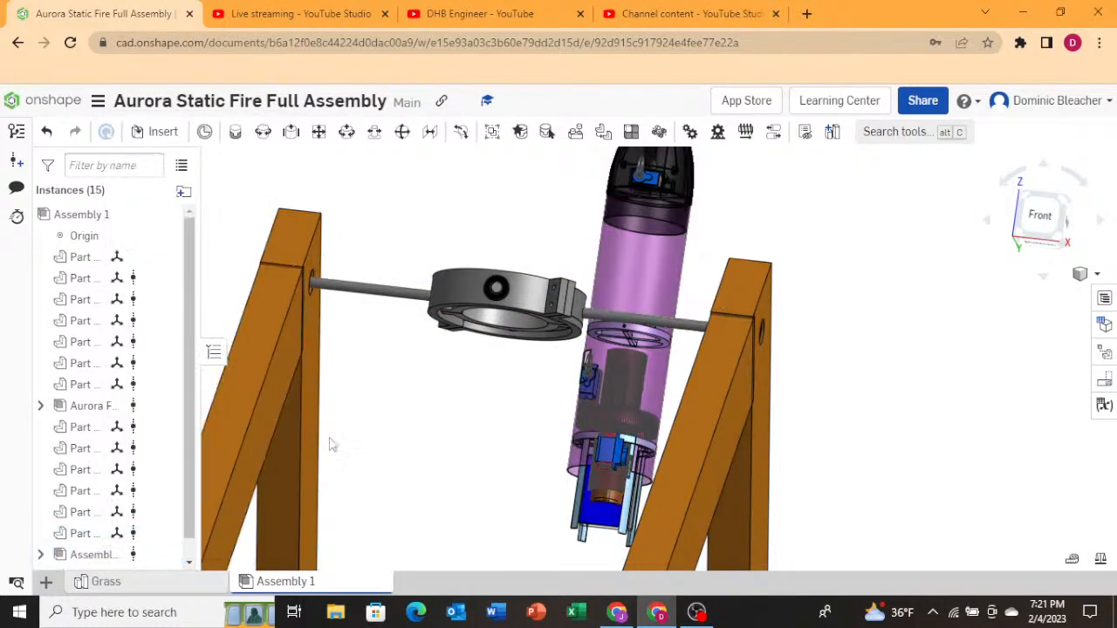
pyautogui.click(125, 406)
pyautogui.click(364, 477)
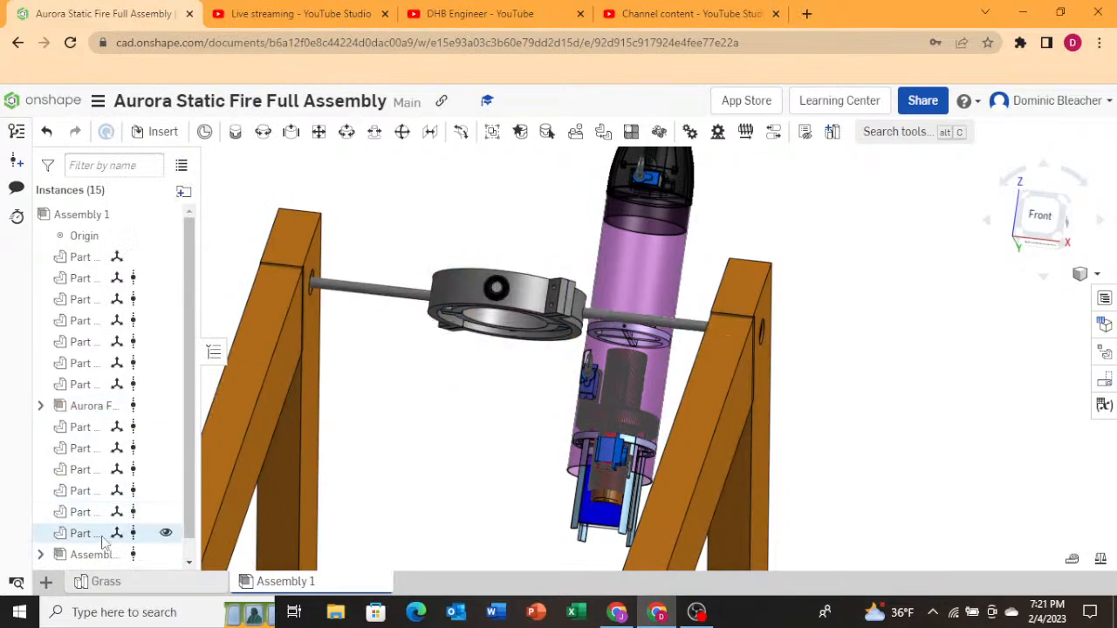
pyautogui.click(96, 555)
pyautogui.rightClick(98, 554)
pyautogui.click(142, 531)
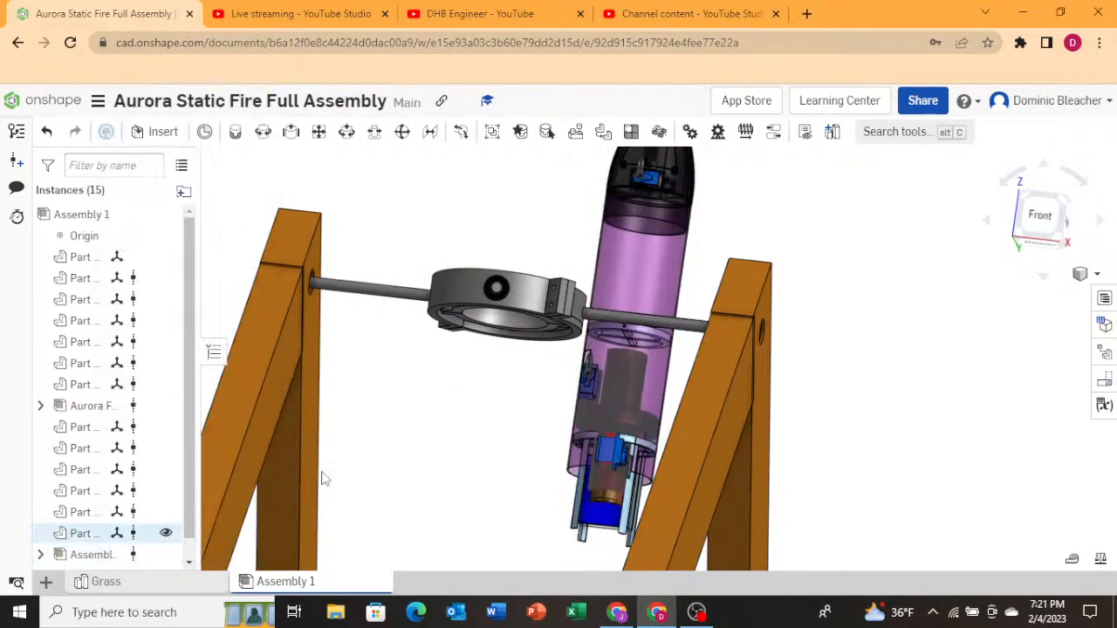
# Insert Assembly 1 from the Aurora Full Cad Model Assembly document, placing the rocket near the gimbal ring.
pyautogui.click(153, 132)
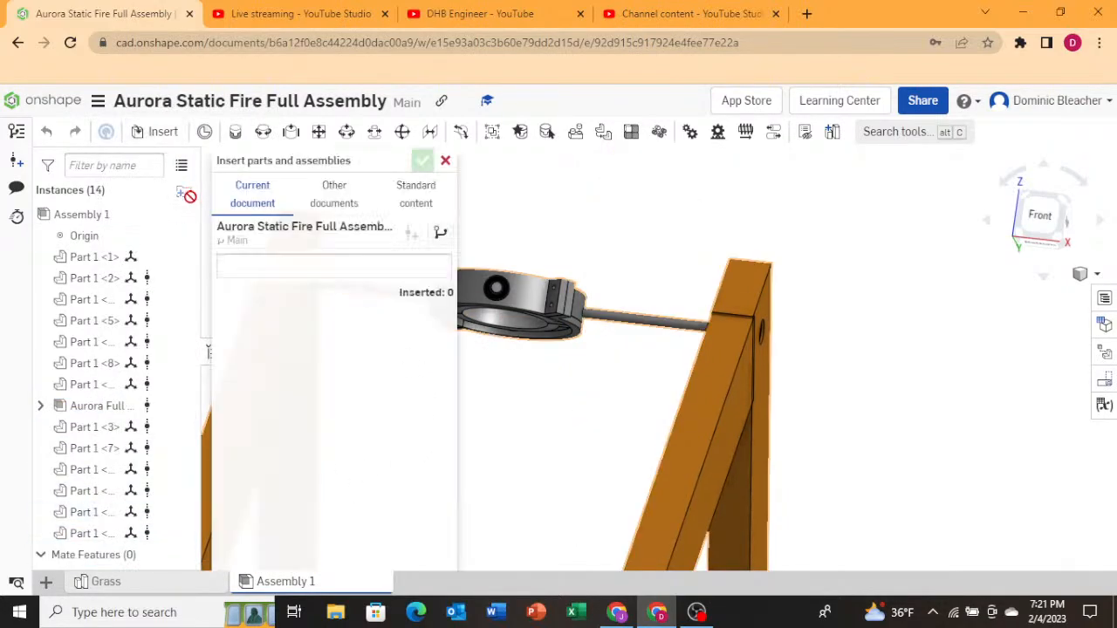
pyautogui.click(316, 210)
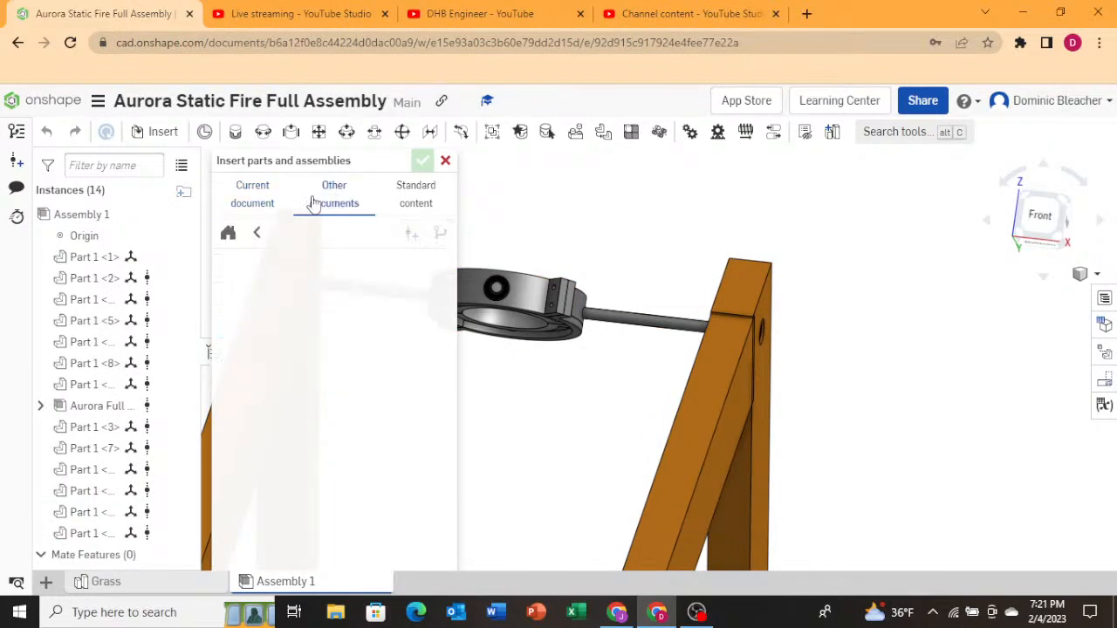
pyautogui.click(261, 234)
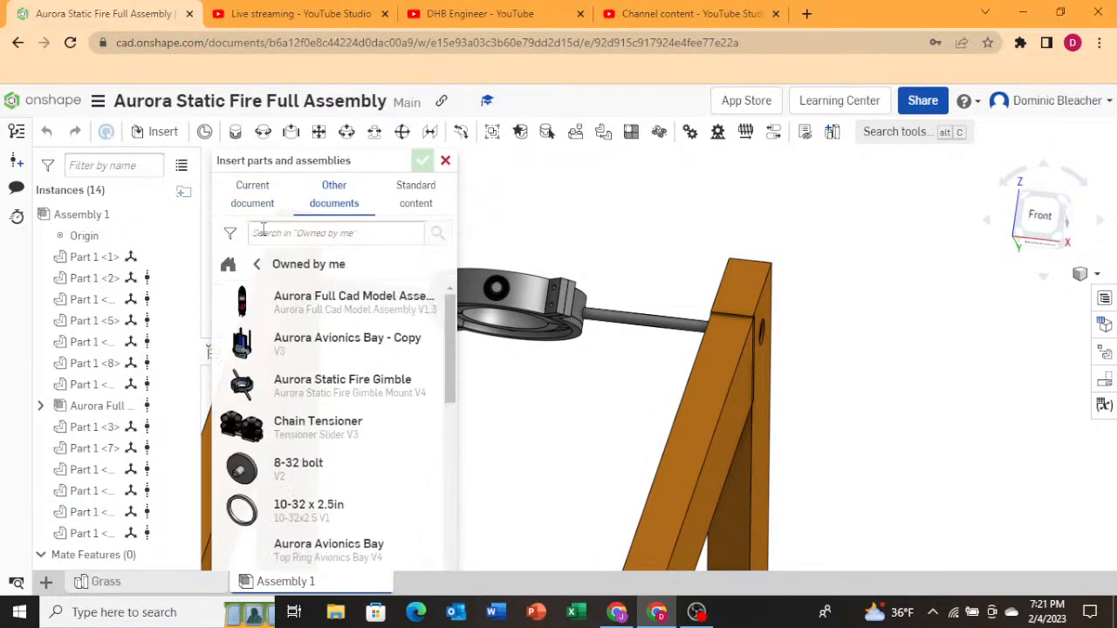
pyautogui.click(301, 298)
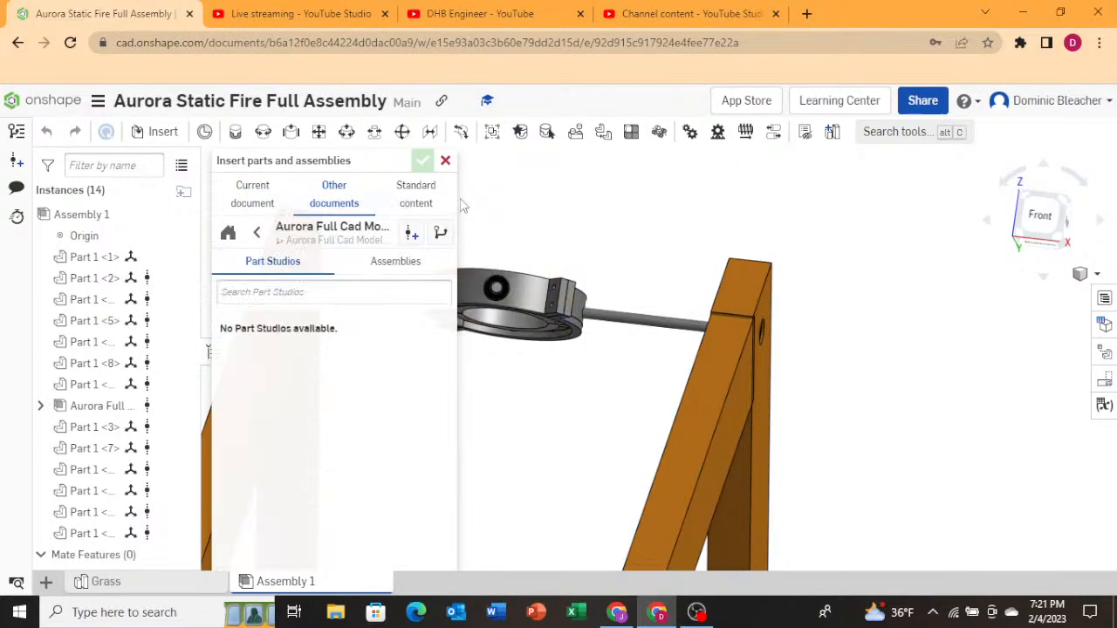
pyautogui.click(370, 265)
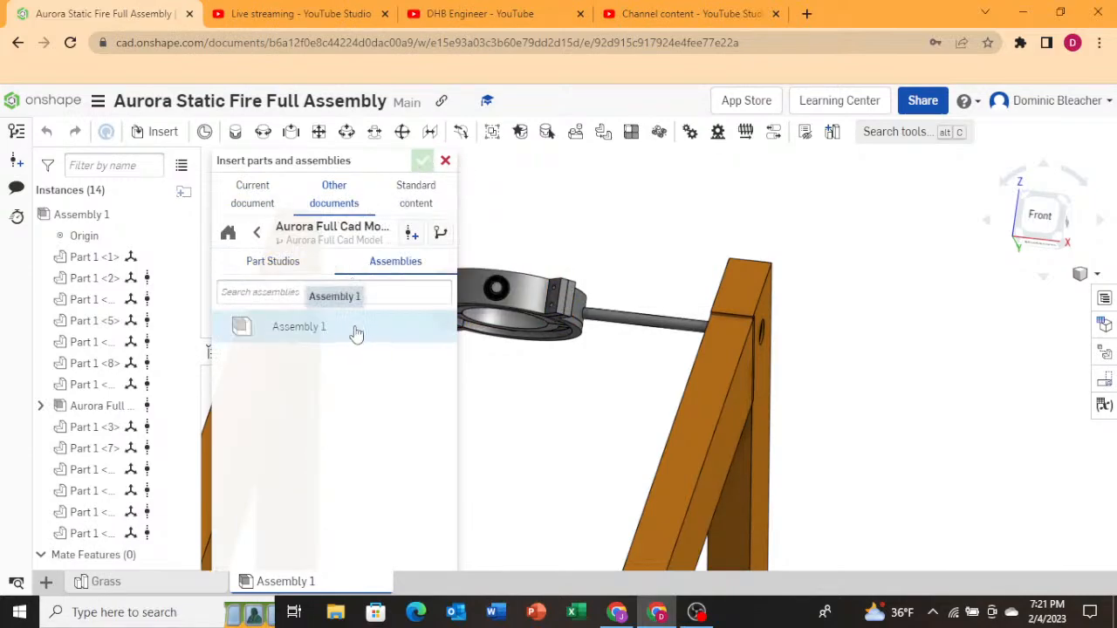
pyautogui.click(354, 330)
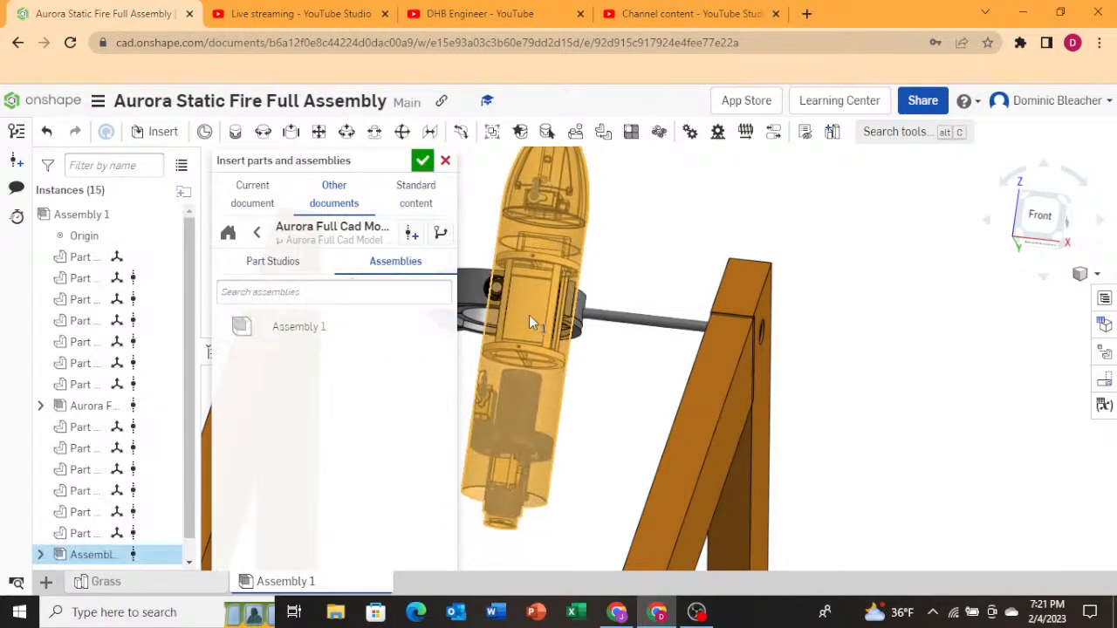
pyautogui.click(499, 302)
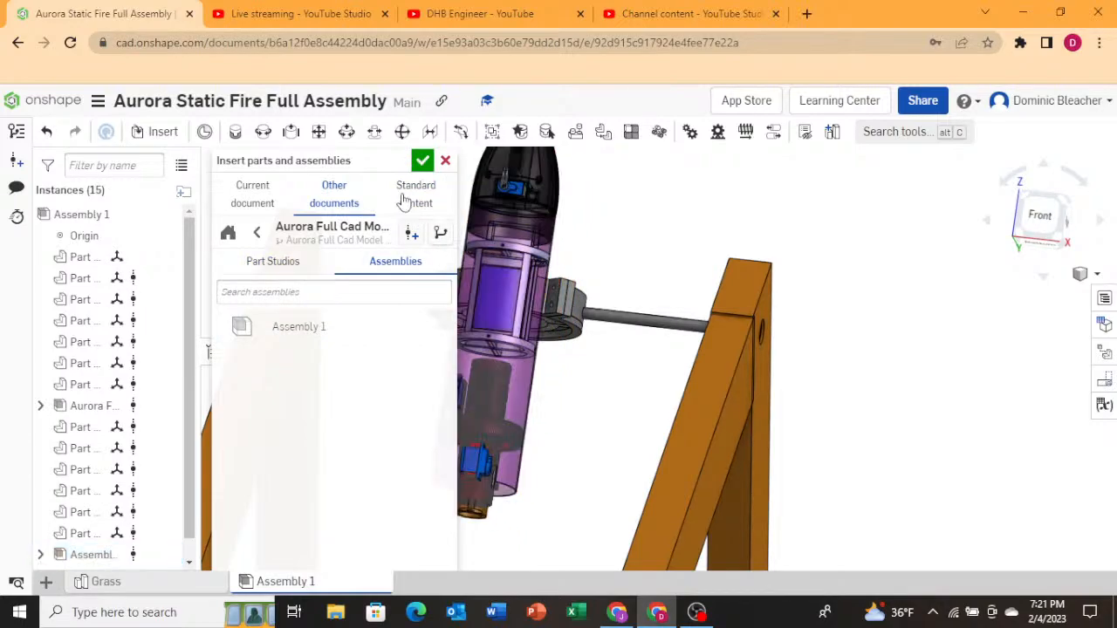
pyautogui.click(422, 161)
# Move the inserted rocket horizontally in top view to center it inside the gimbal ring.
pyautogui.click(89, 554)
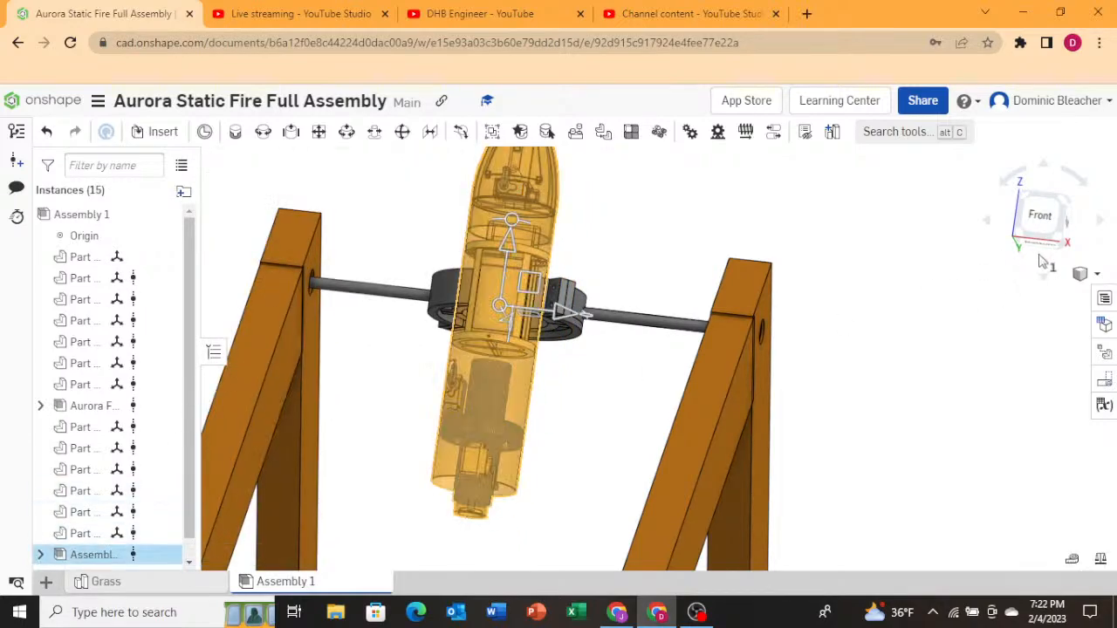
pyautogui.moveTo(1050, 173); pyautogui.dragTo(1042, 276)
pyautogui.click(1043, 281)
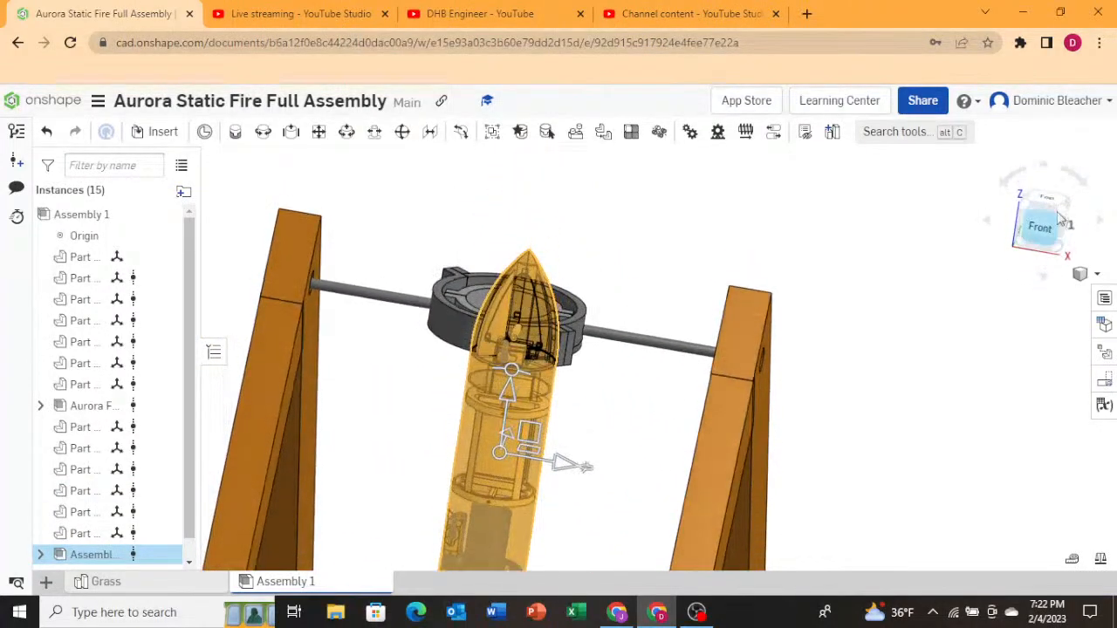
pyautogui.click(1053, 201)
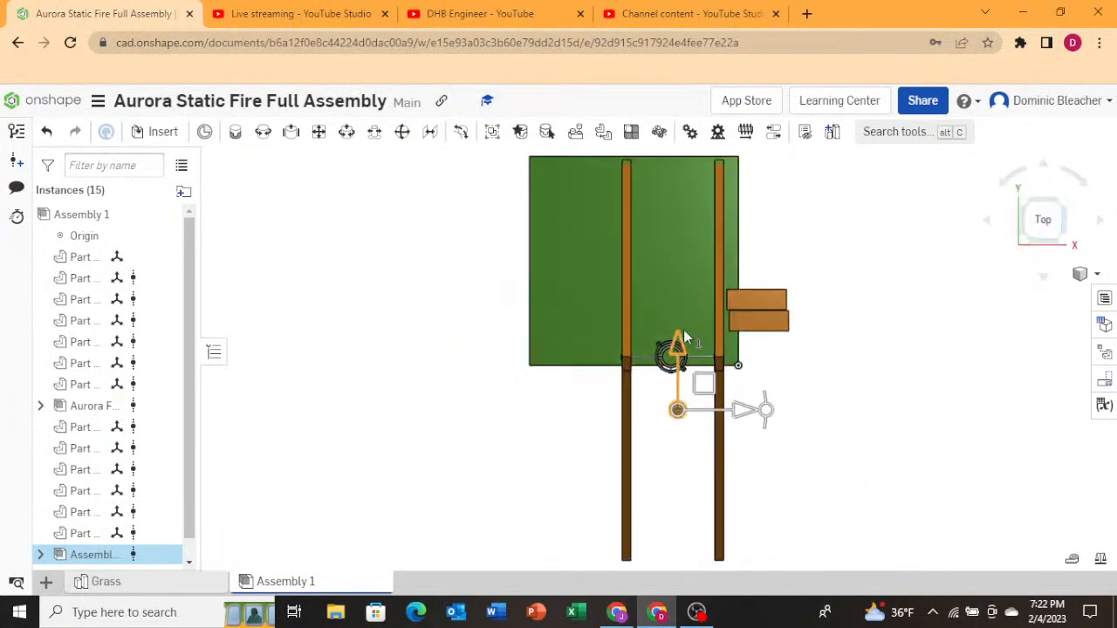
pyautogui.moveTo(700, 378); pyautogui.dragTo(697, 352)
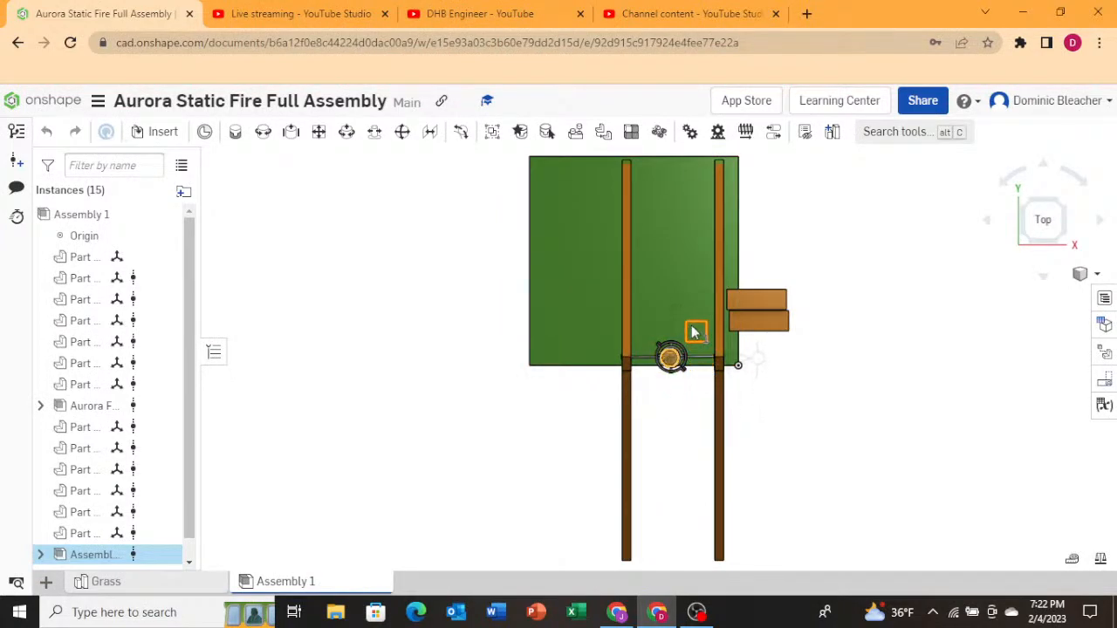
pyautogui.scroll(10, 685, 368)
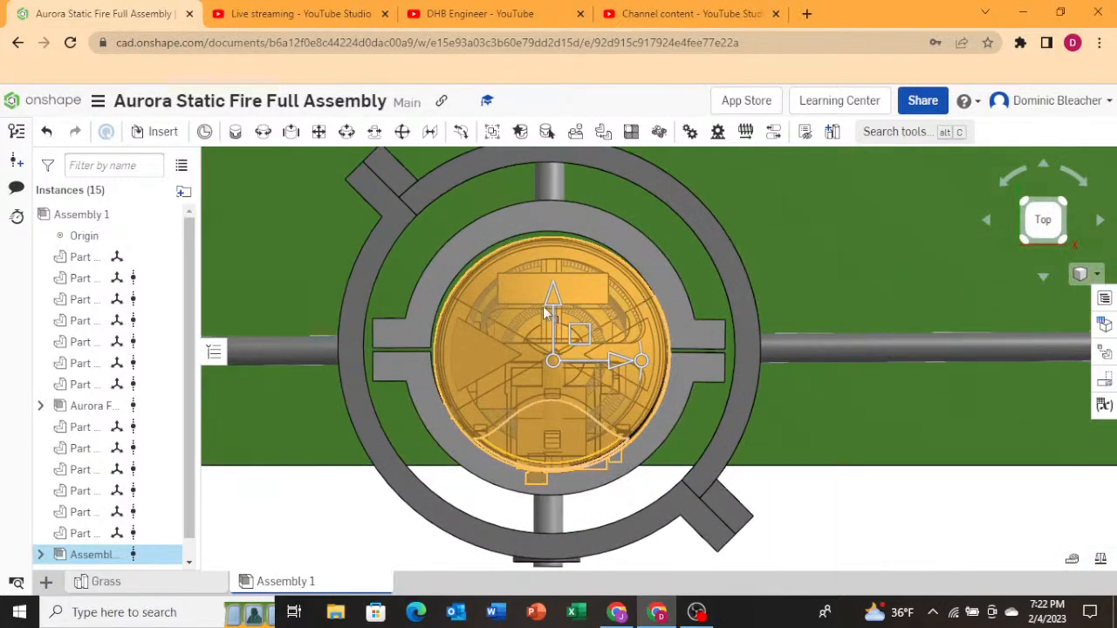
pyautogui.moveTo(555, 299); pyautogui.dragTo(555, 295)
pyautogui.moveTo(614, 358); pyautogui.dragTo(609, 358)
pyautogui.moveTo(609, 357); pyautogui.dragTo(609, 358)
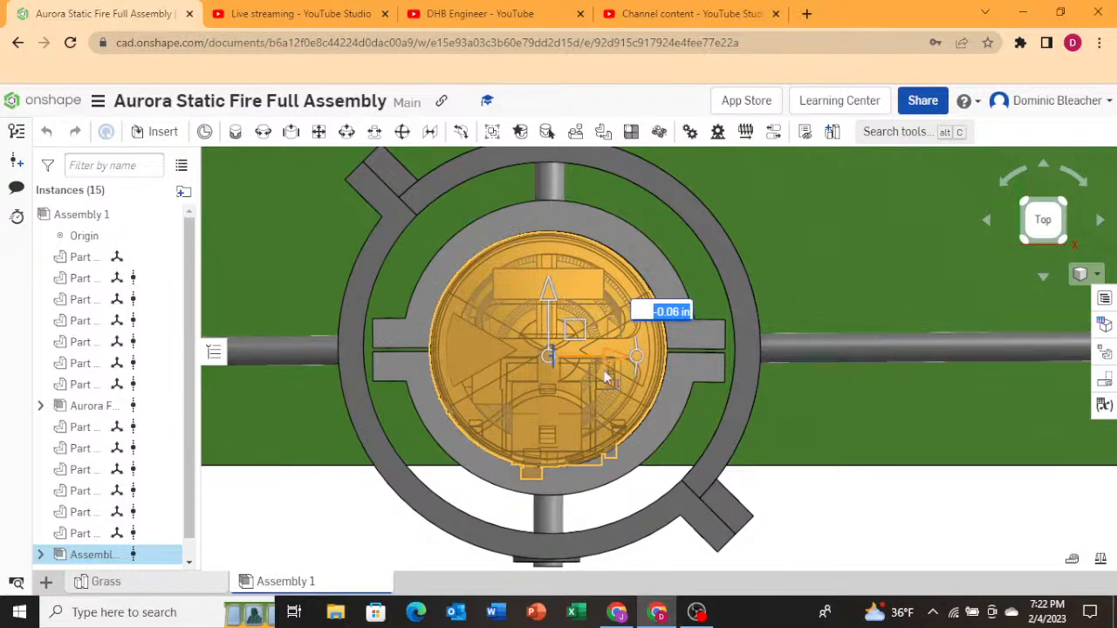
# Raise the rocket about 1.9 in within the gimbal ring in front view.
pyautogui.scroll(-4, 504, 416)
pyautogui.moveTo(483, 448); pyautogui.dragTo(503, 404, button='right')
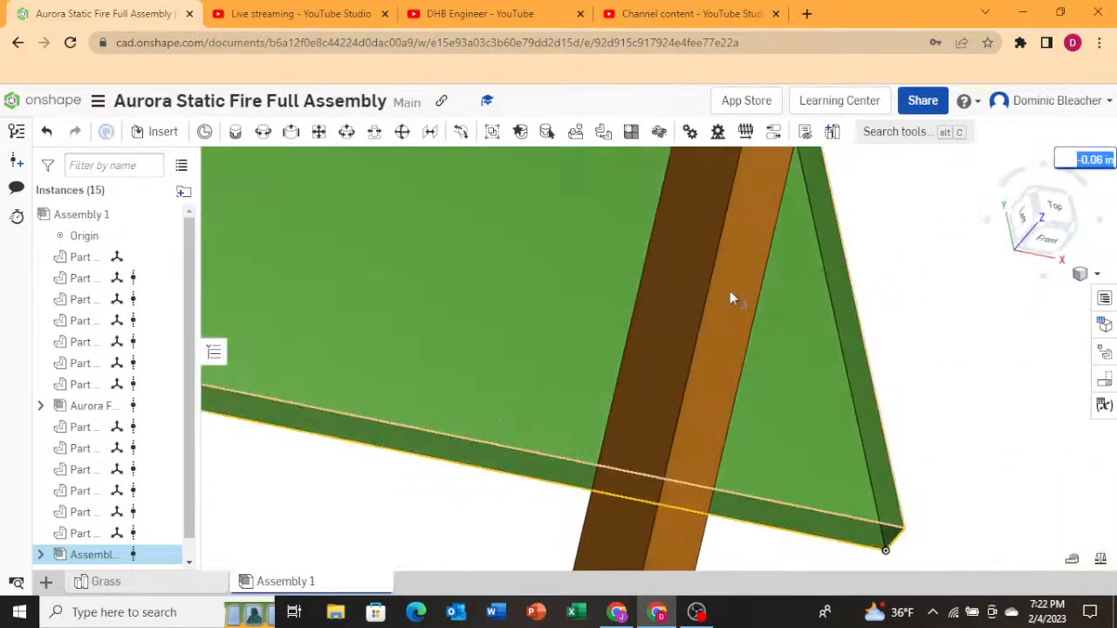
pyautogui.click(1044, 236)
pyautogui.scroll(3, 678, 192)
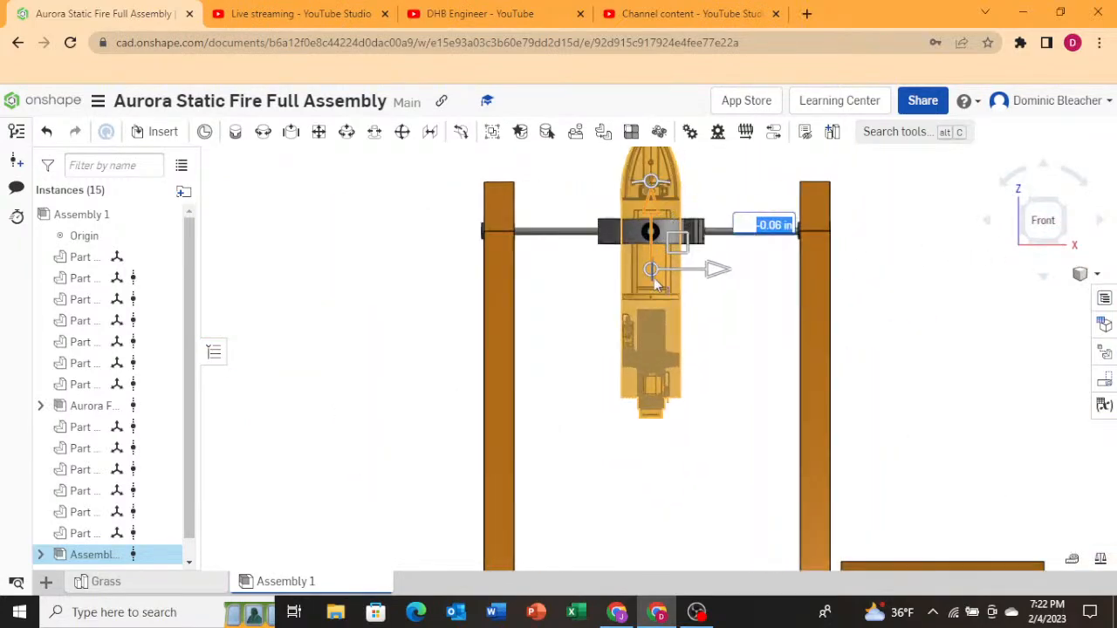
pyautogui.scroll(-4, 654, 282)
pyautogui.scroll(3, 655, 260)
pyautogui.scroll(-2, 653, 304)
pyautogui.scroll(-2, 603, 425)
pyautogui.scroll(2, 639, 284)
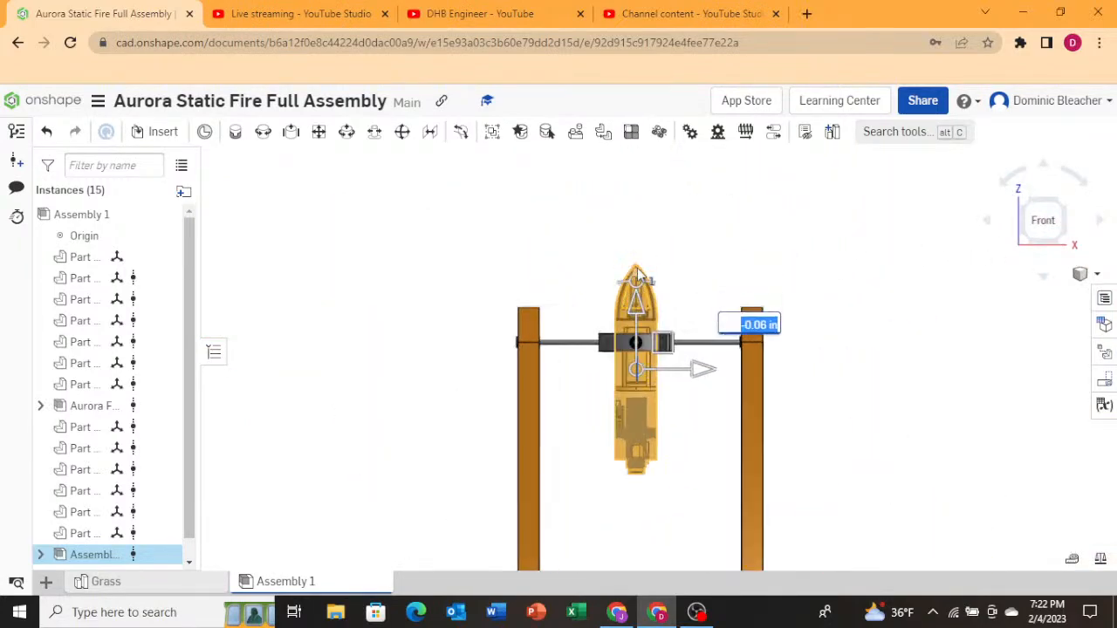
pyautogui.moveTo(636, 316); pyautogui.dragTo(641, 285)
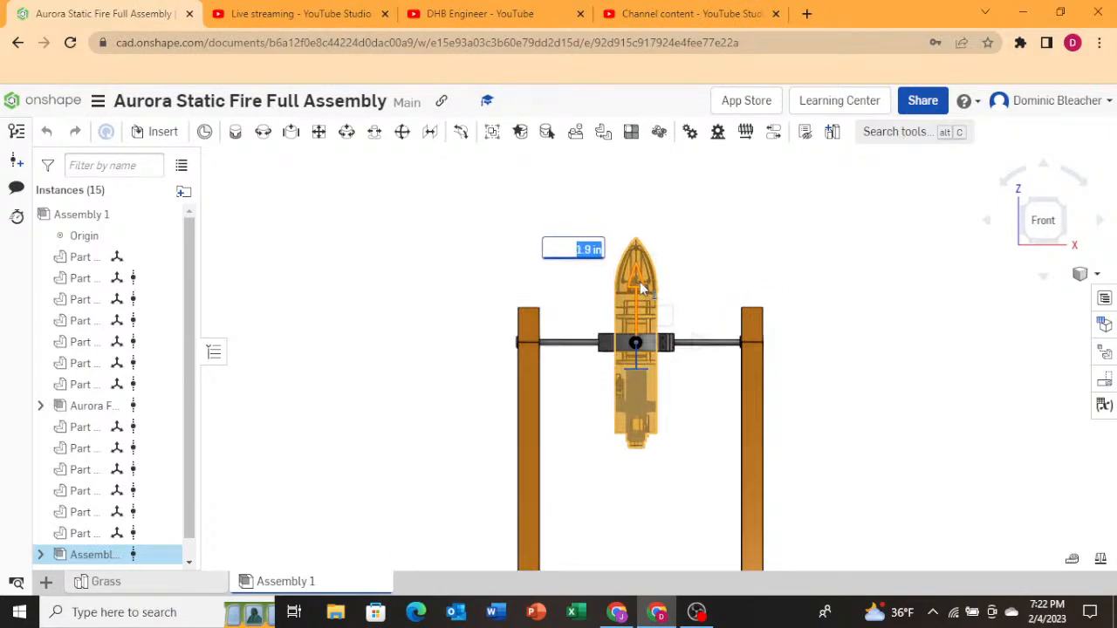
pyautogui.click(413, 302)
# Open the grass base plate for editing in context in its part studio.
pyautogui.scroll(-4, 511, 299)
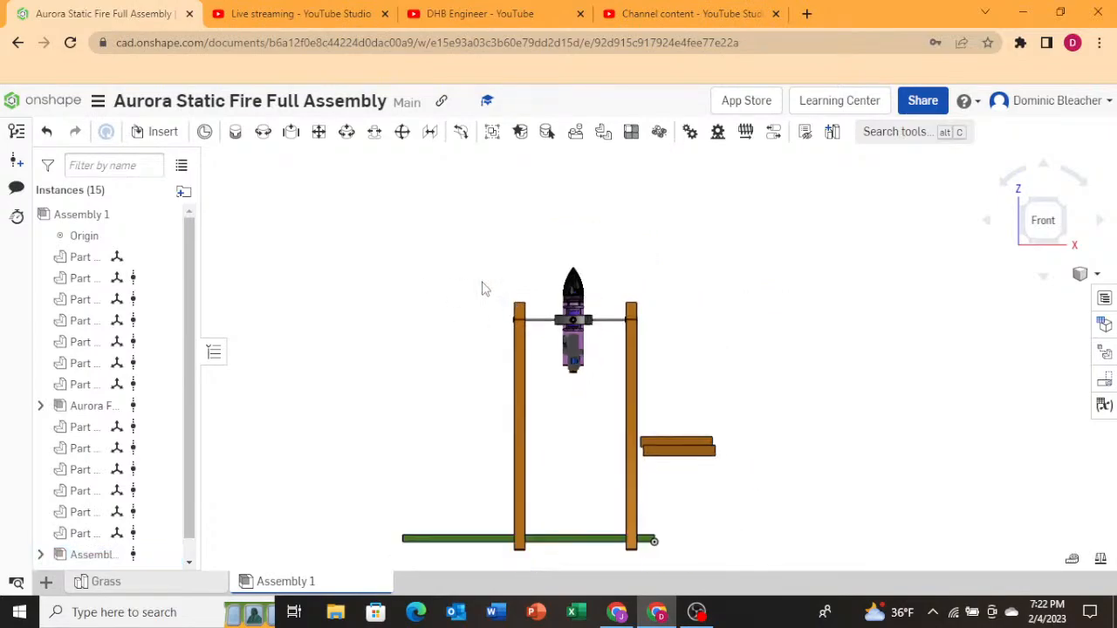
pyautogui.moveTo(479, 352); pyautogui.dragTo(452, 446, button='right')
pyautogui.click(452, 448)
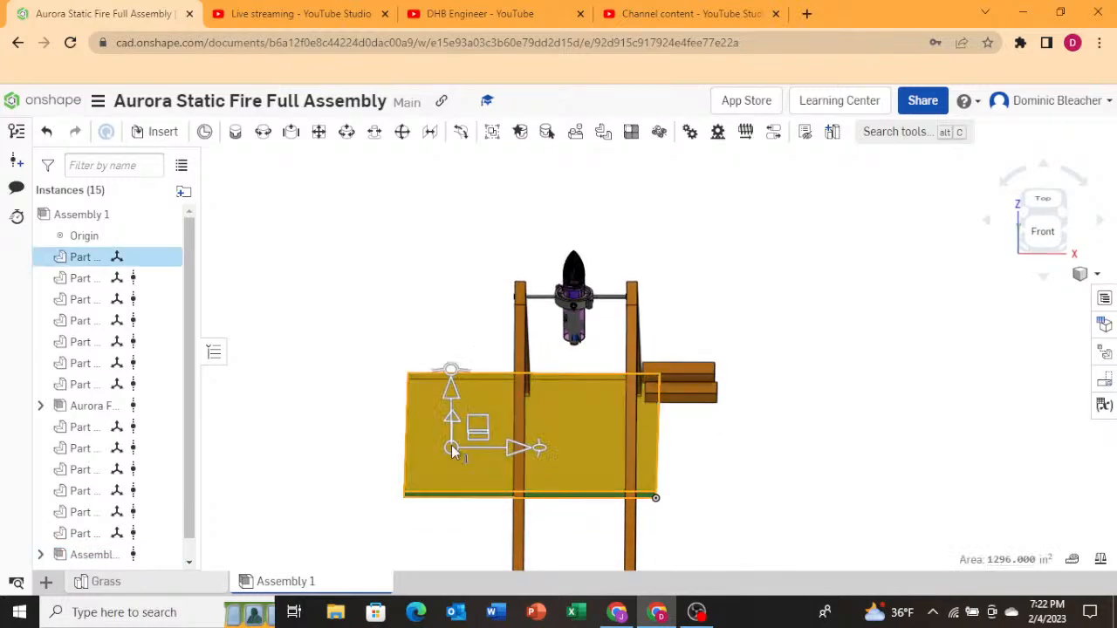
pyautogui.rightClick(452, 448)
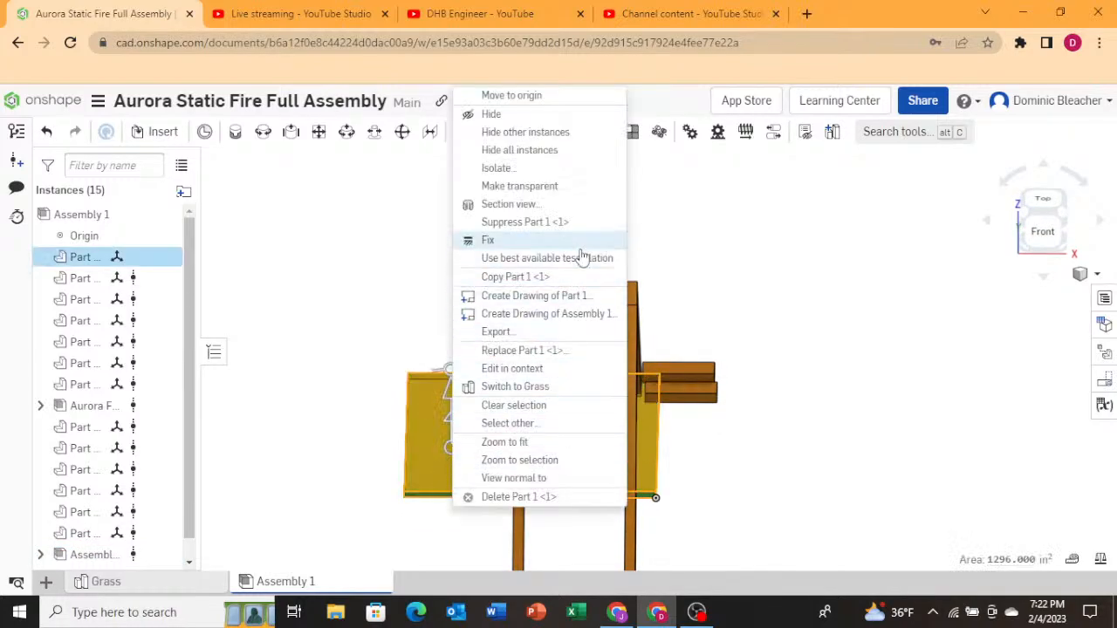
pyautogui.click(536, 369)
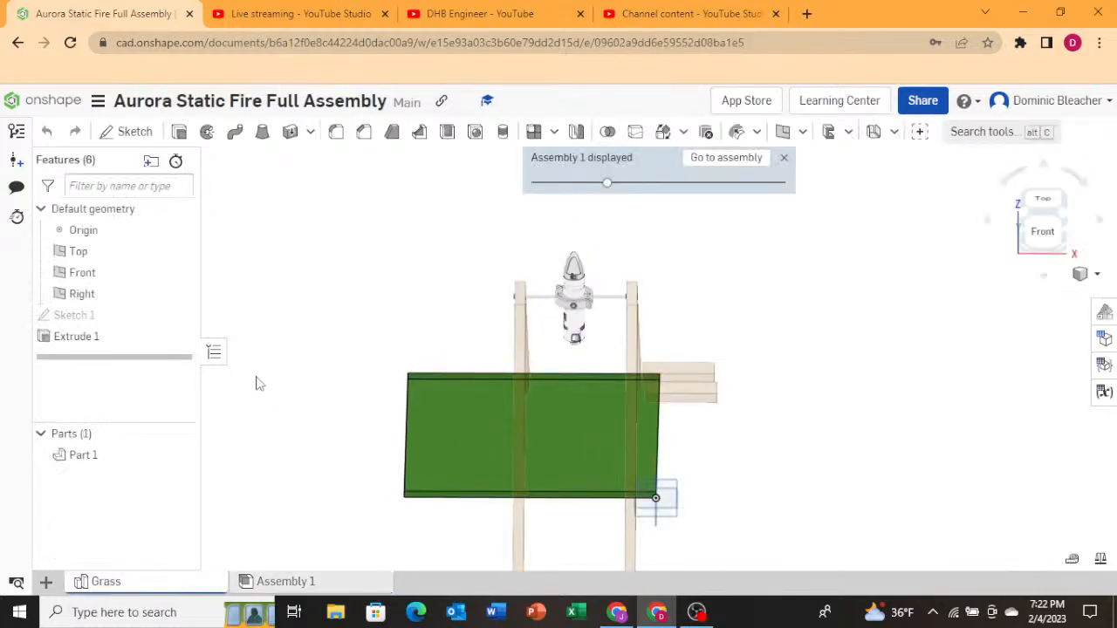
# Edit the grass plate's sketch and set its rectangle's width to 24 in.
pyautogui.click(108, 317)
pyautogui.doubleClick(108, 320)
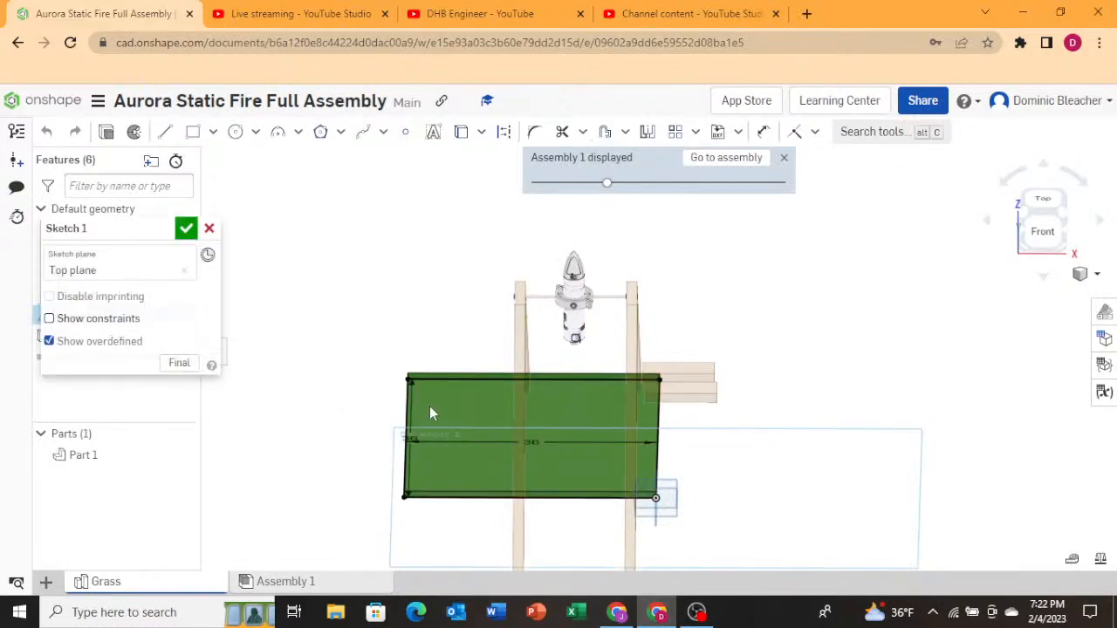
pyautogui.doubleClick(531, 444)
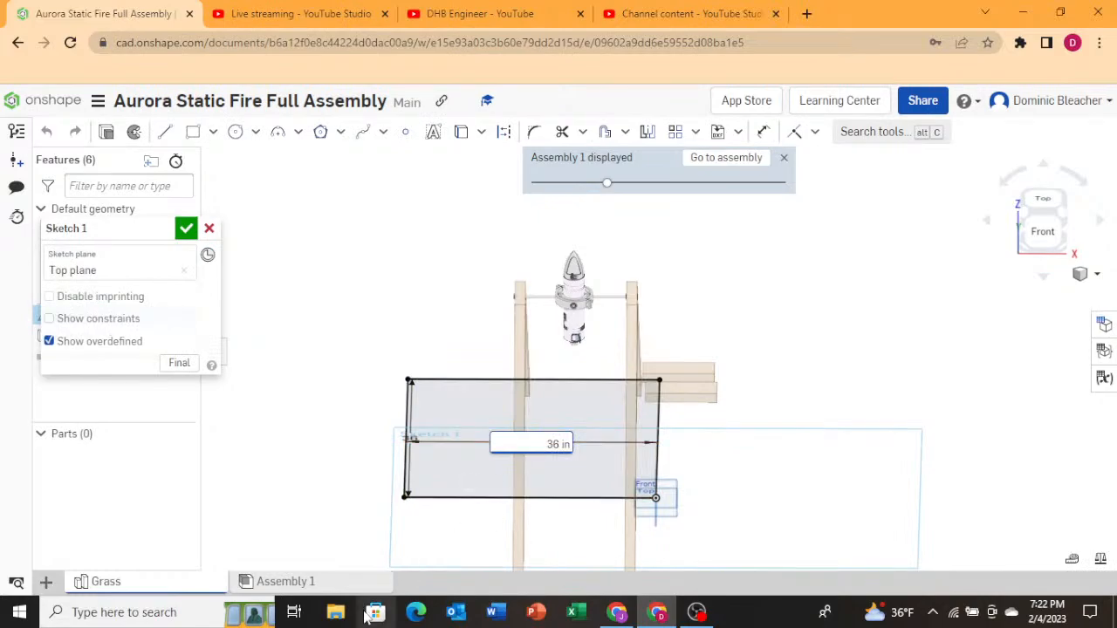
pyautogui.press('BackSpace')
pyautogui.write('24')
pyautogui.press('Return')
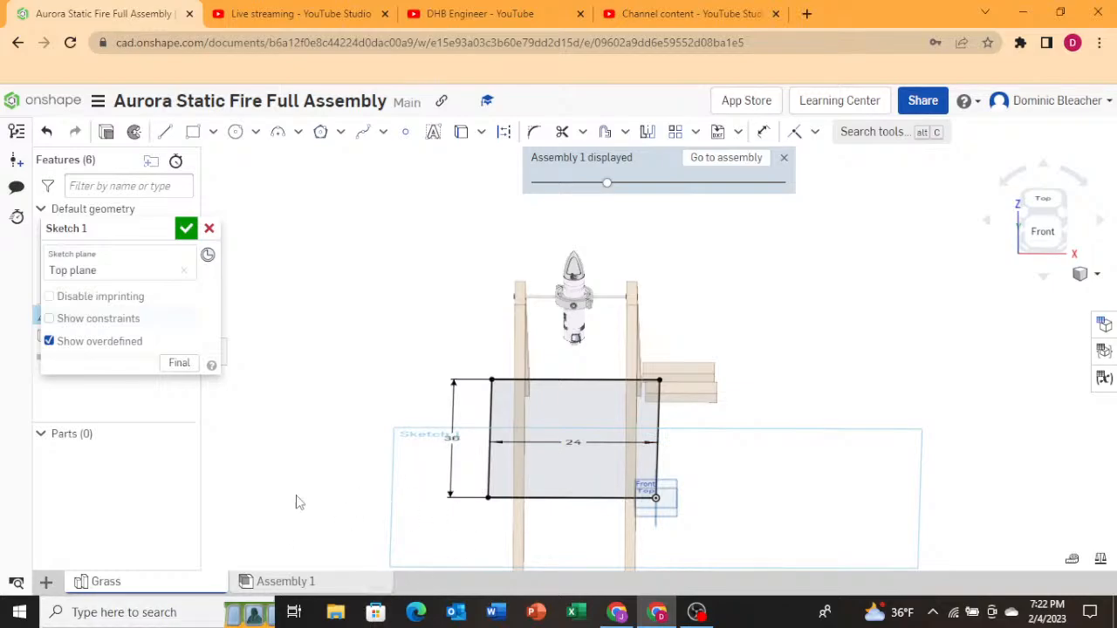
# Set the rectangle's other side to 60 in and finish the sketch.
pyautogui.click(451, 434)
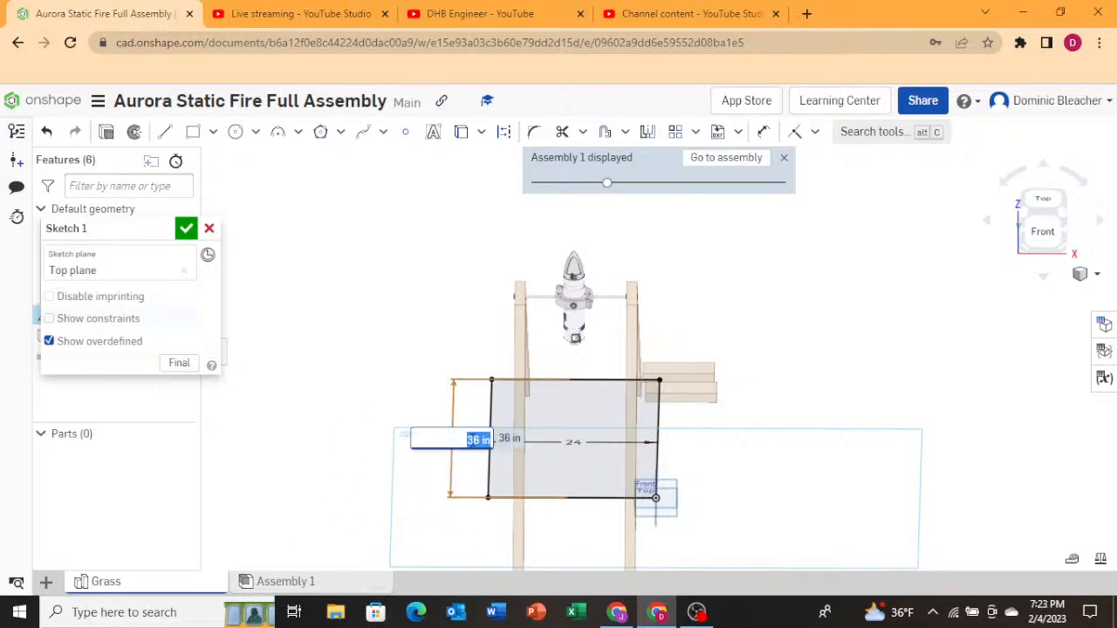
pyautogui.press('BackSpace')
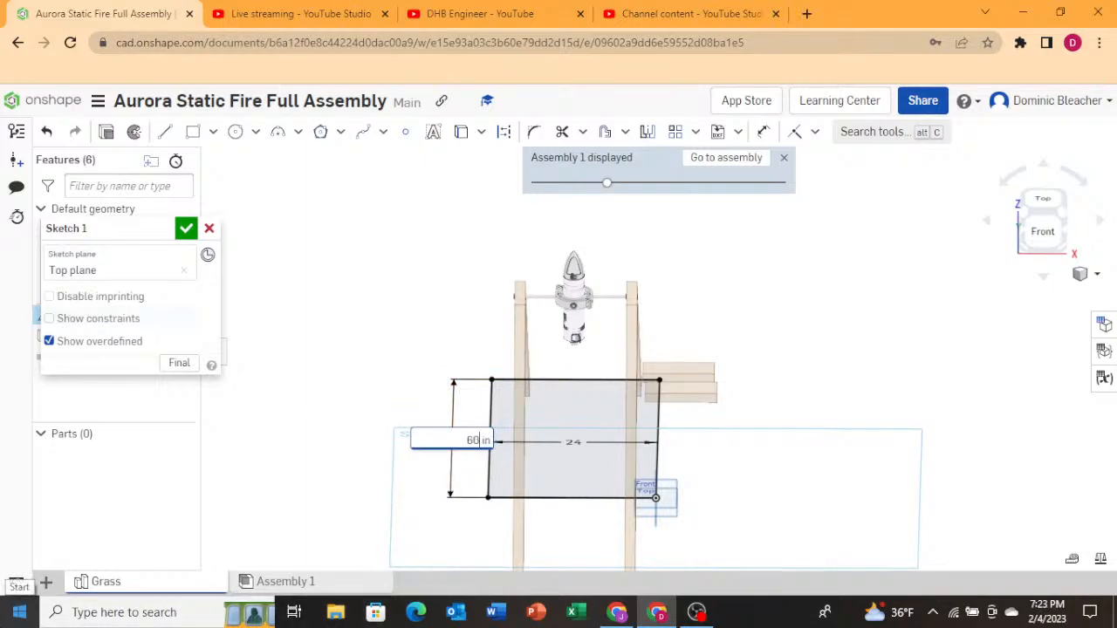
pyautogui.press('Return')
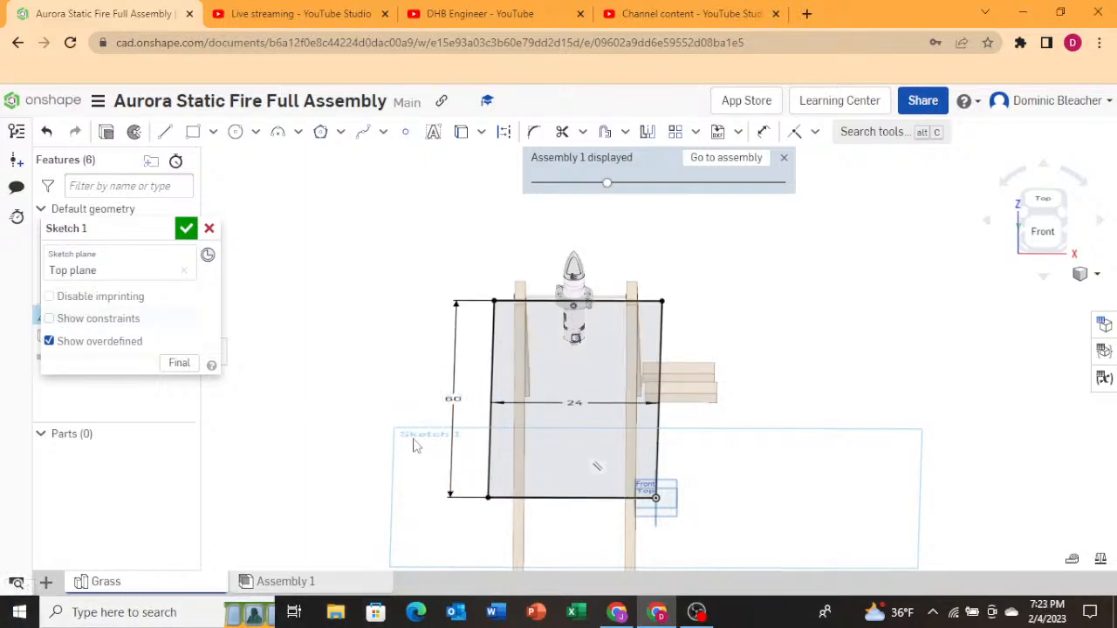
pyautogui.moveTo(415, 445)
pyautogui.mouseDown(button='right')
pyautogui.moveTo(474, 424)
pyautogui.moveTo(498, 425)
pyautogui.moveTo(511, 436)
pyautogui.moveTo(501, 439)
pyautogui.mouseUp(button='right')
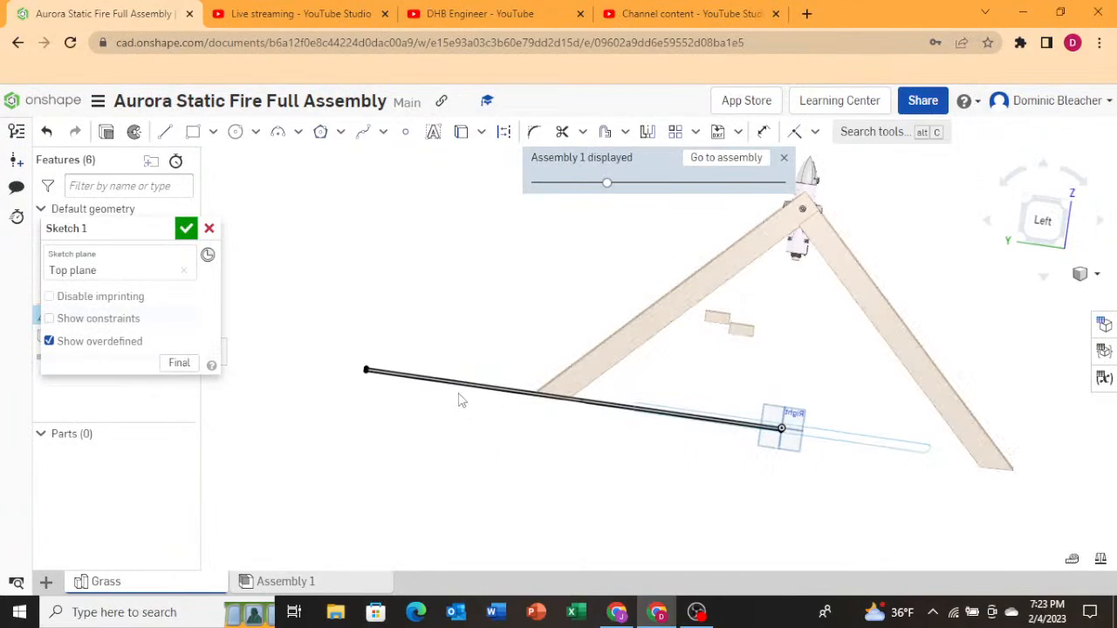
pyautogui.click(187, 229)
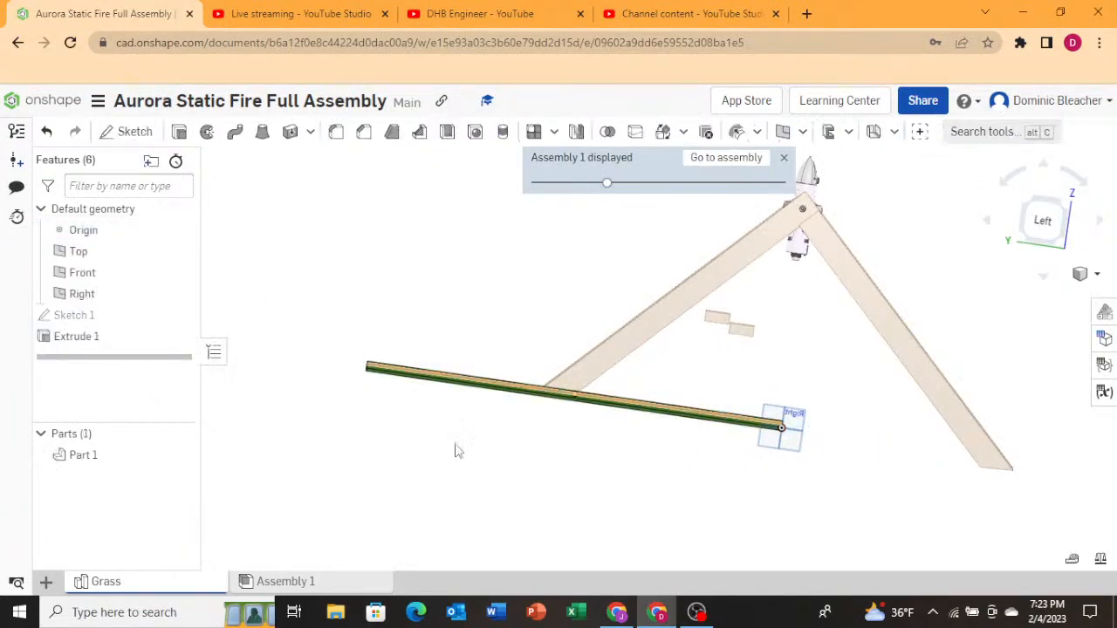
# In Assembly 1, move the grass plate about 27.7 in along its length beneath the A-frame stand.
pyautogui.click(366, 588)
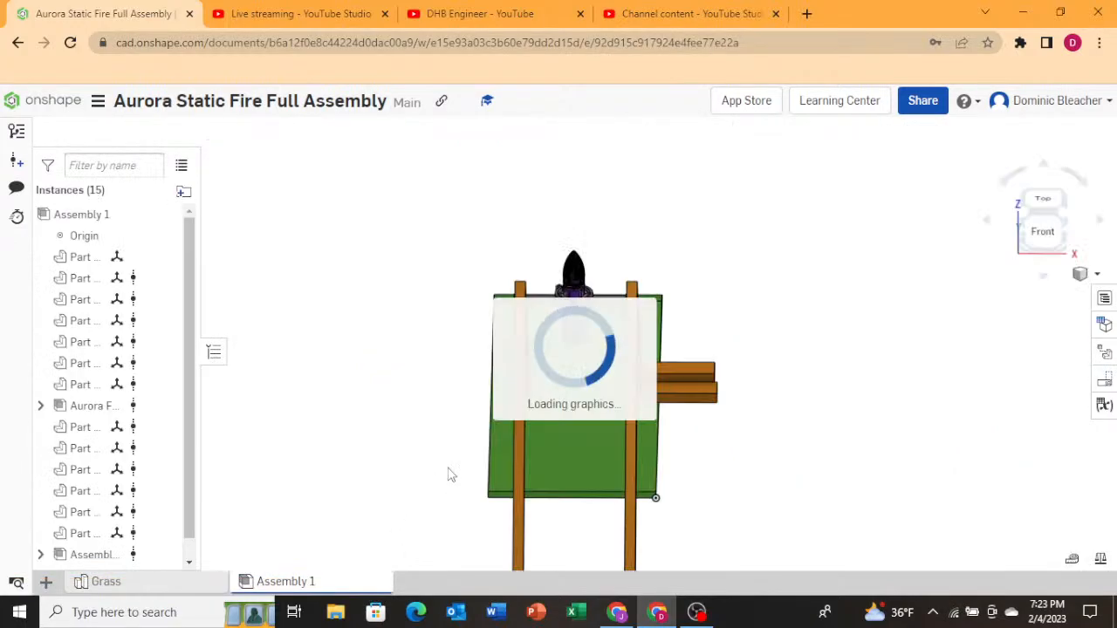
pyautogui.click(584, 410)
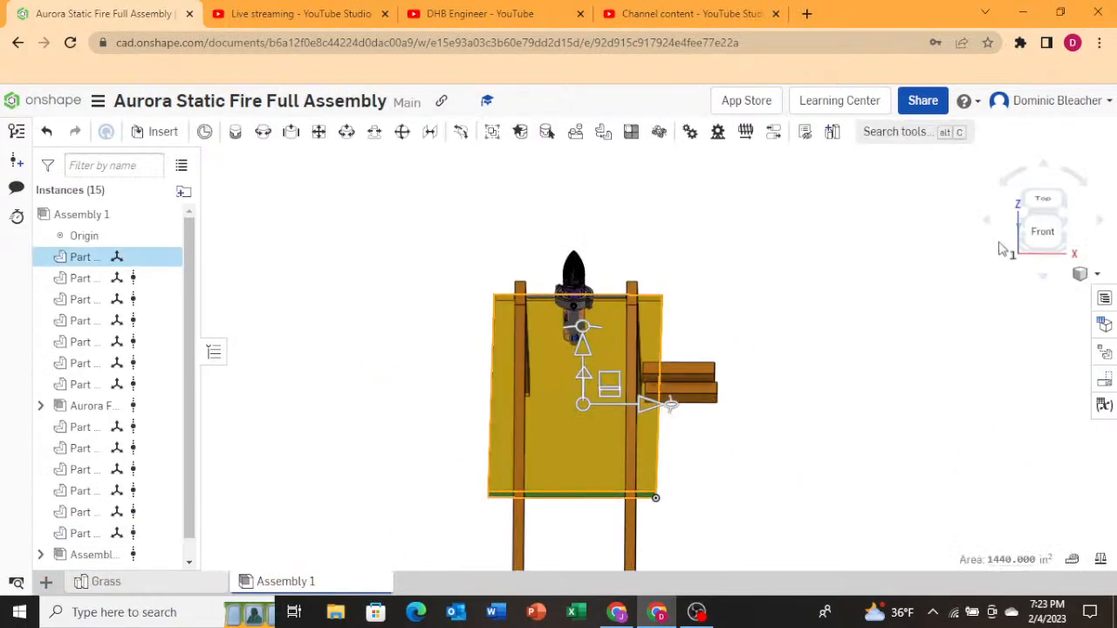
pyautogui.moveTo(936, 284); pyautogui.dragTo(1013, 225, button='right')
pyautogui.click(1023, 220)
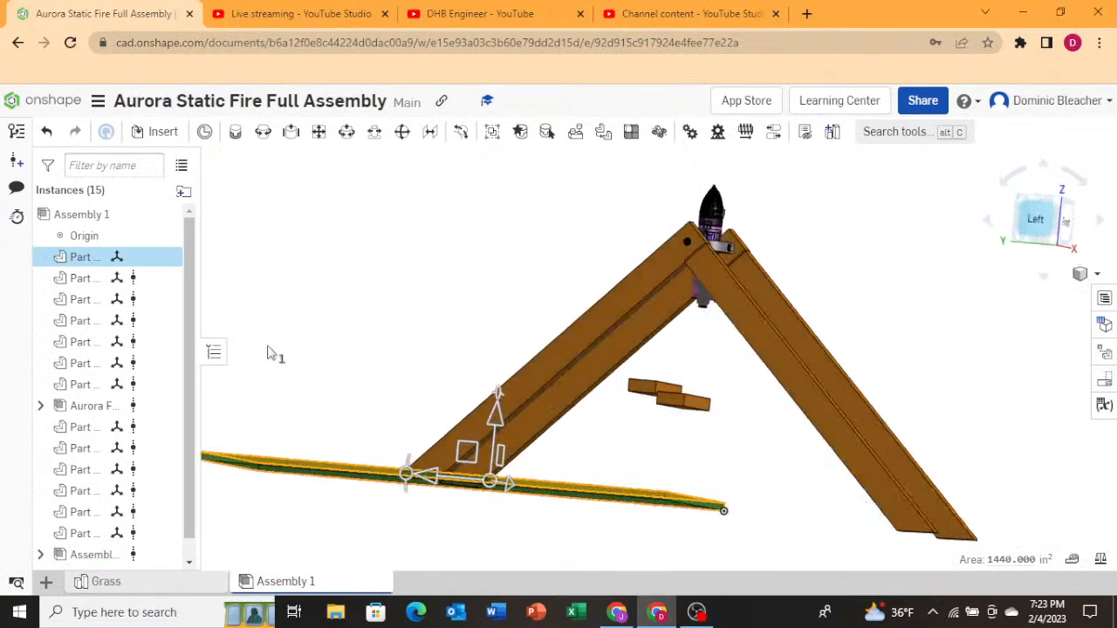
pyautogui.moveTo(494, 522); pyautogui.dragTo(728, 526)
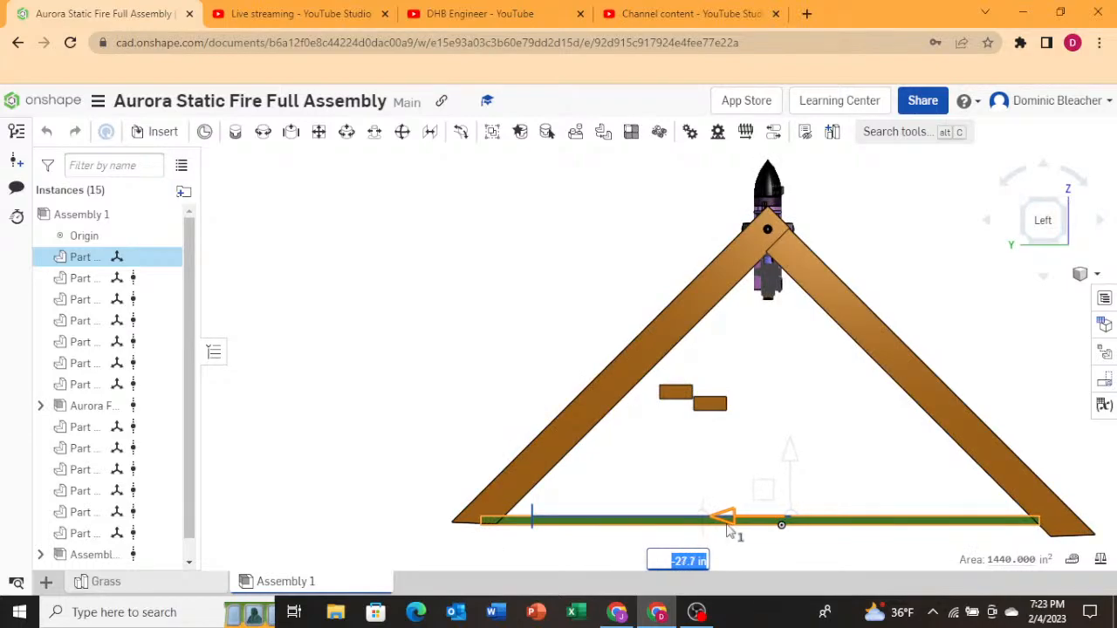
pyautogui.moveTo(365, 338); pyautogui.dragTo(357, 351, button='right')
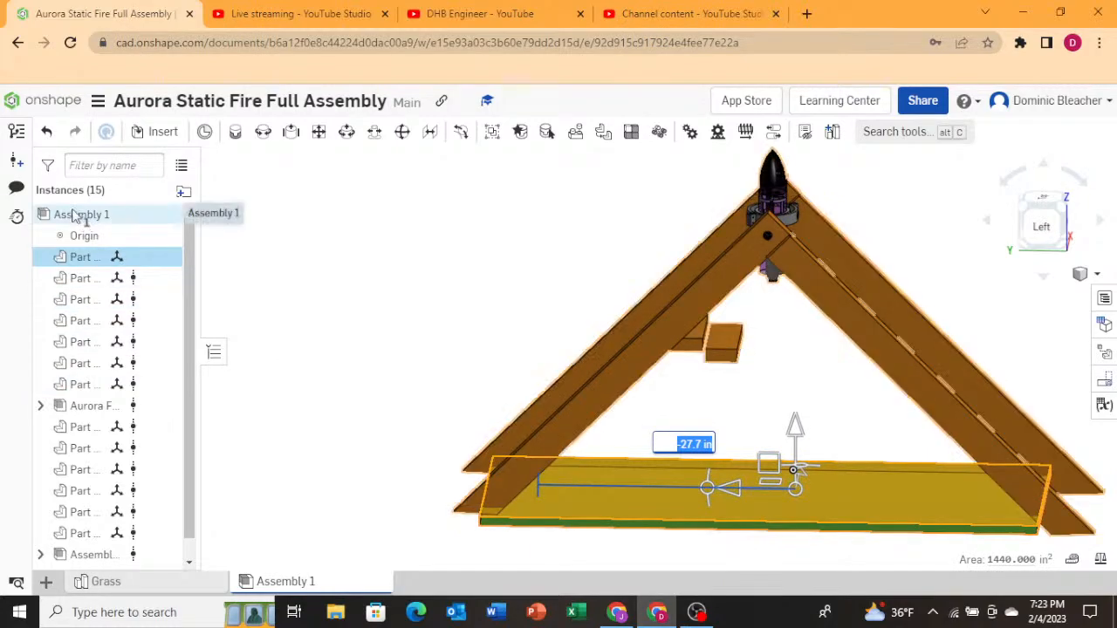
# Open the grass plate in context in its part studio for editing.
pyautogui.rightClick(629, 502)
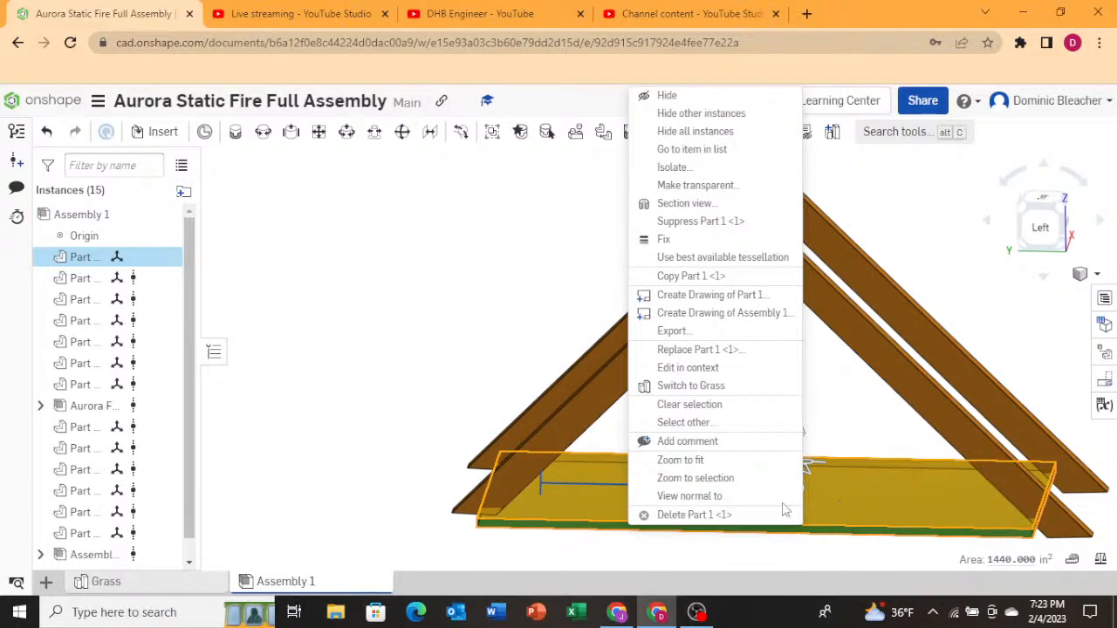
pyautogui.click(698, 367)
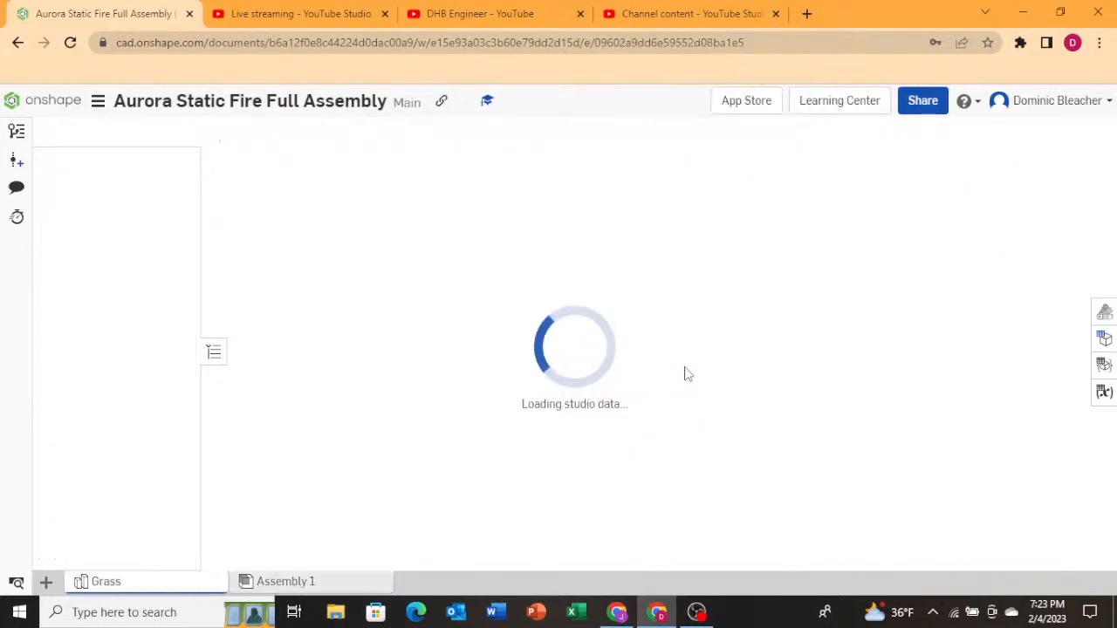
pyautogui.click(577, 502)
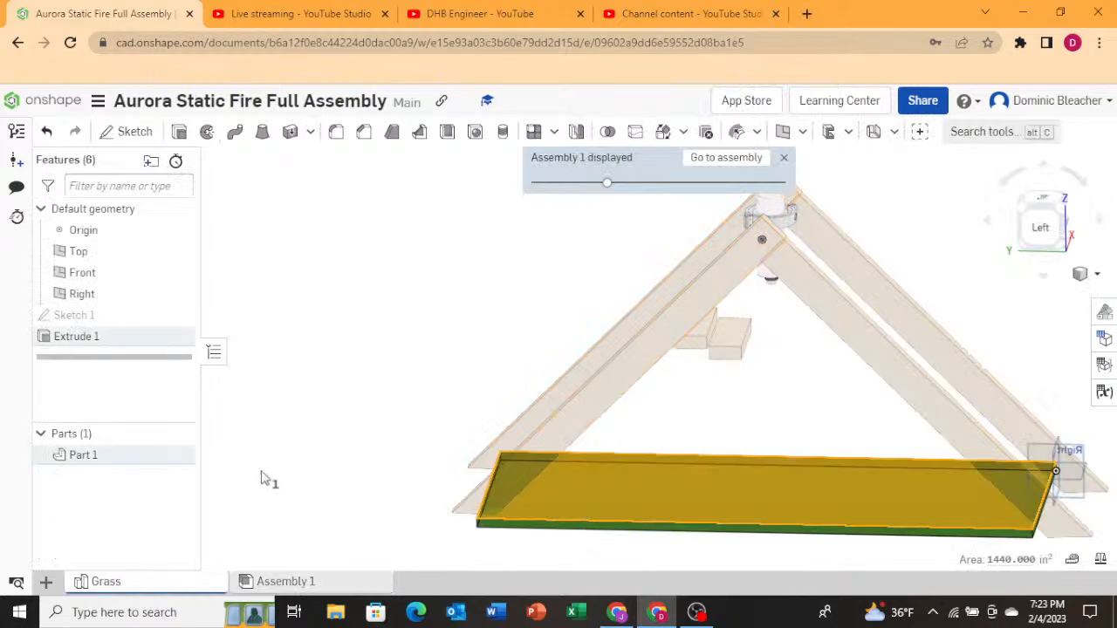
pyautogui.rightClick(91, 342)
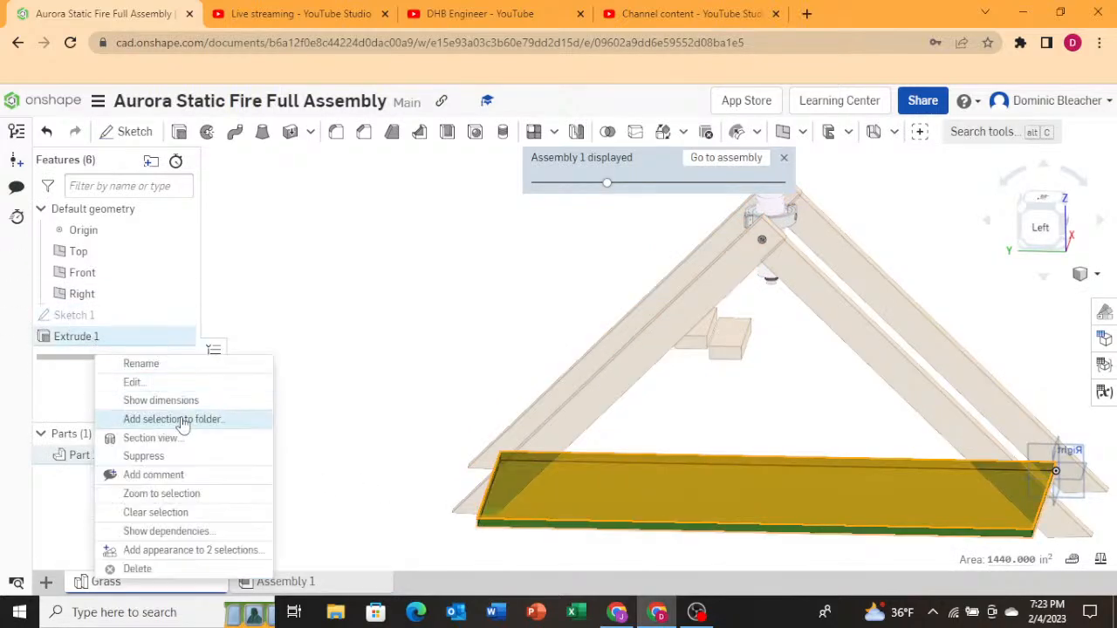
pyautogui.click(206, 385)
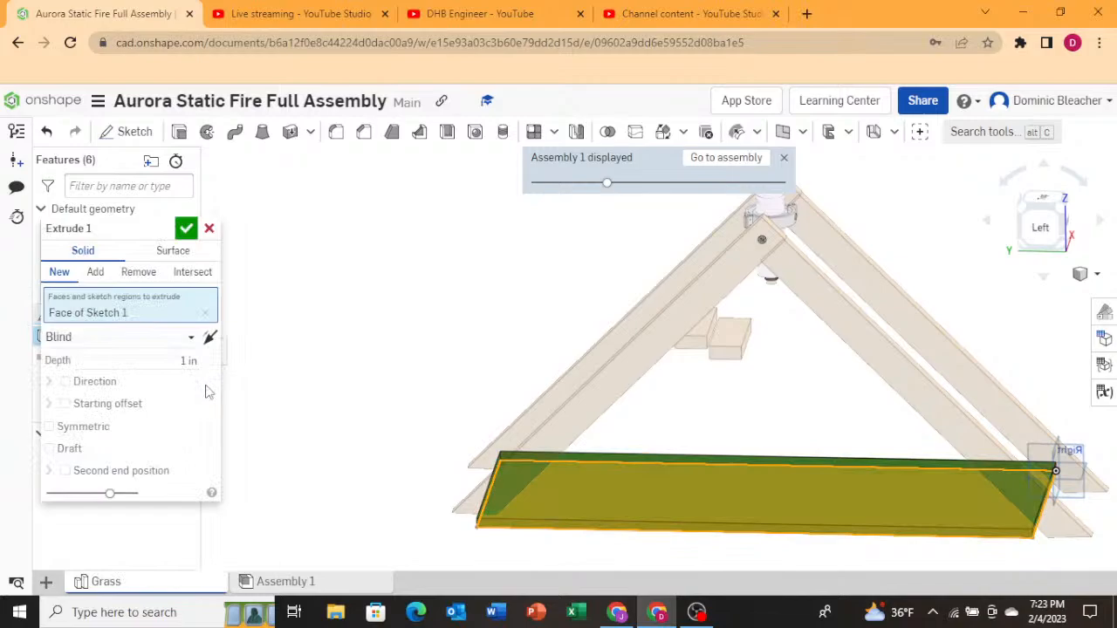
pyautogui.click(210, 228)
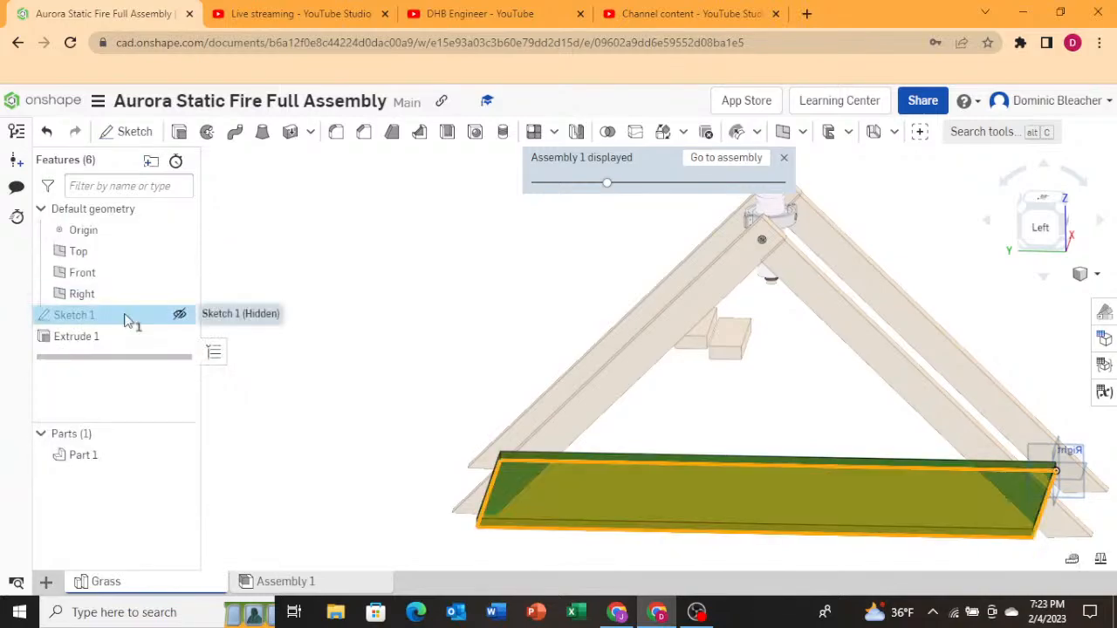
# Edit the grass plate's sketch, set its long side to 70 in, and finish the sketch.
pyautogui.rightClick(124, 321)
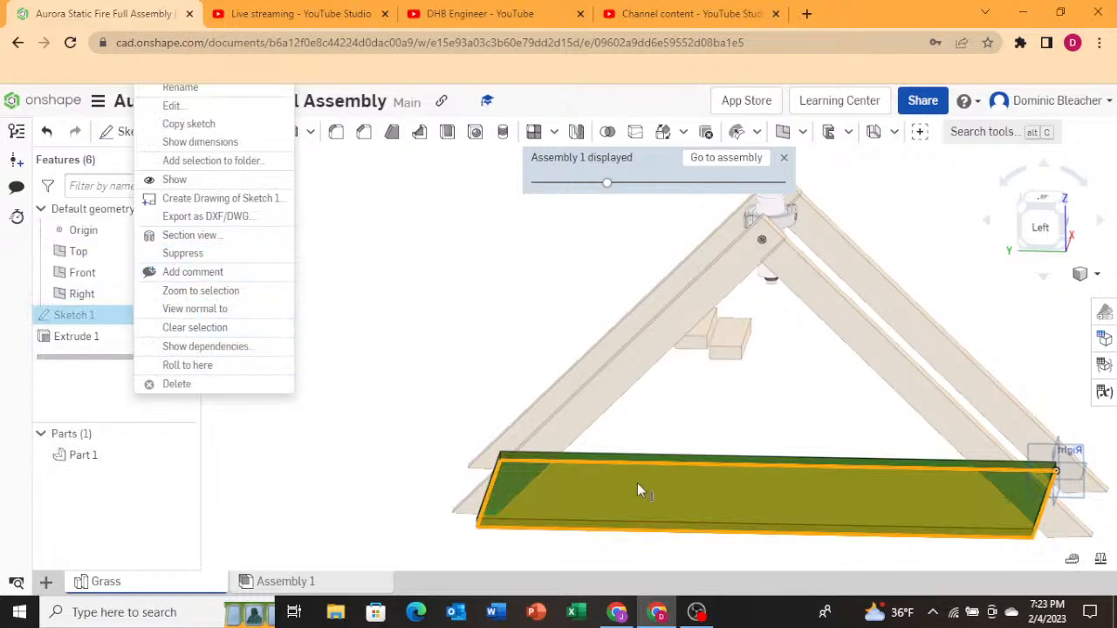
pyautogui.click(611, 509)
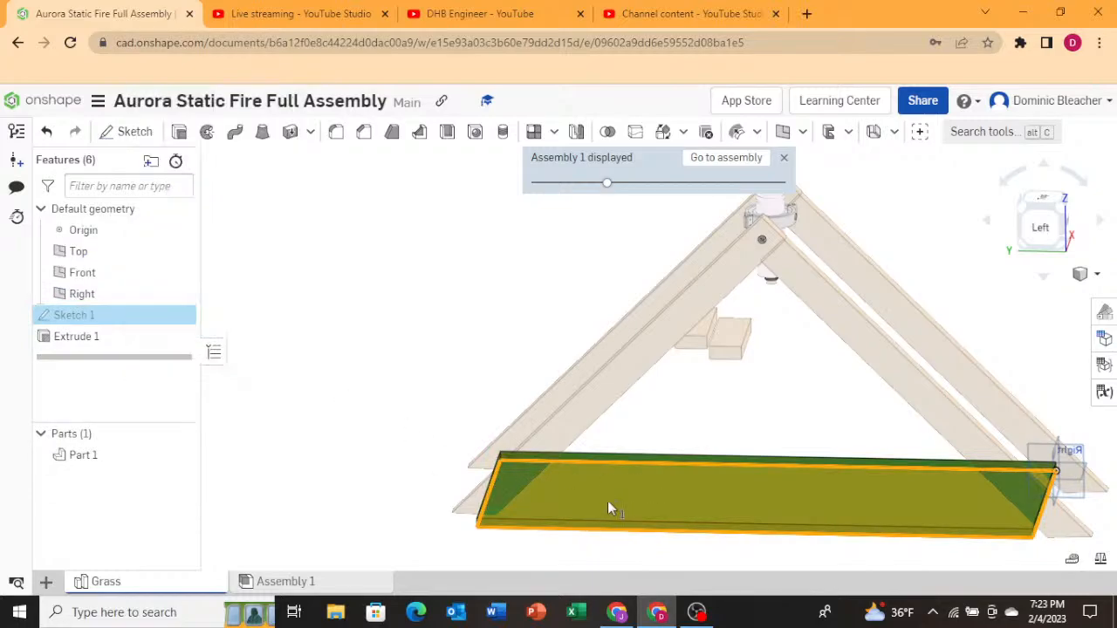
pyautogui.click(110, 319)
pyautogui.click(111, 320)
pyautogui.click(111, 321)
pyautogui.doubleClick(110, 327)
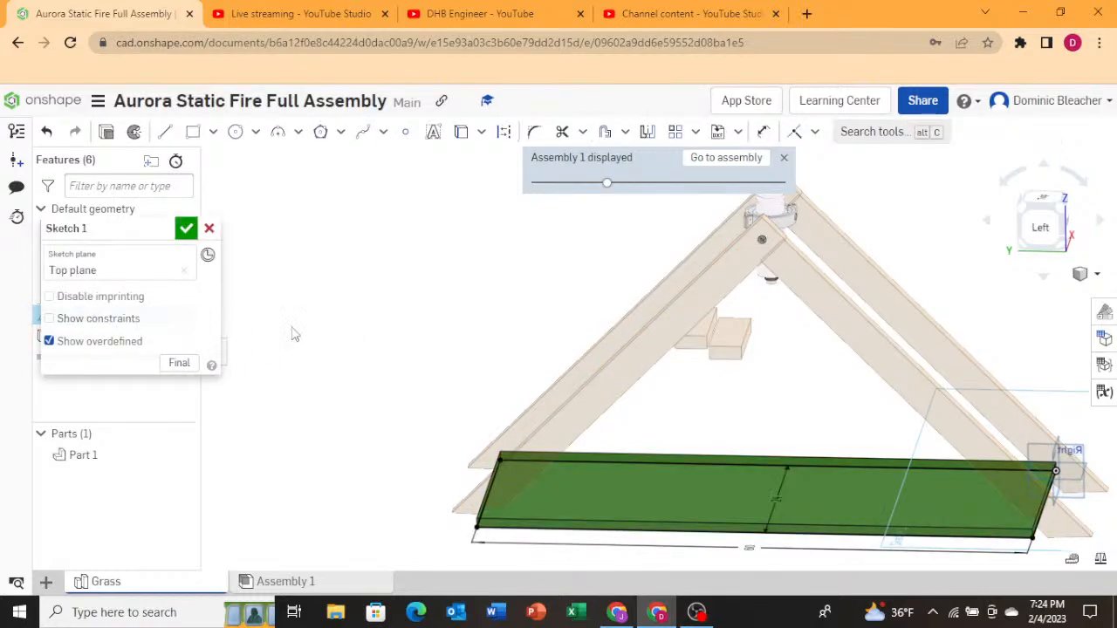
pyautogui.scroll(-3, 568, 394)
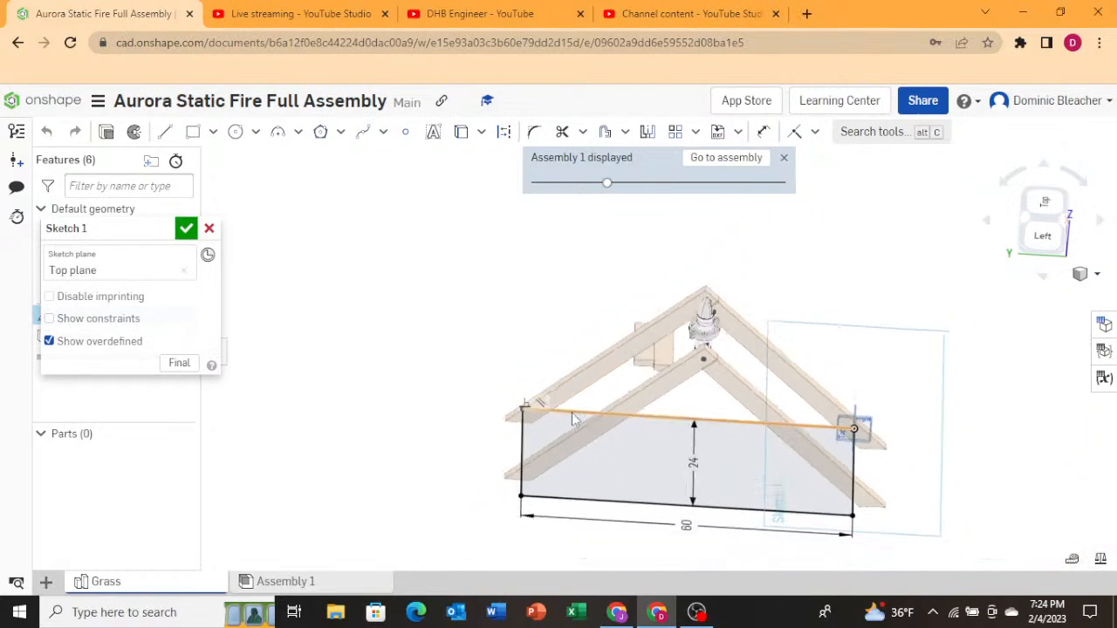
pyautogui.doubleClick(687, 524)
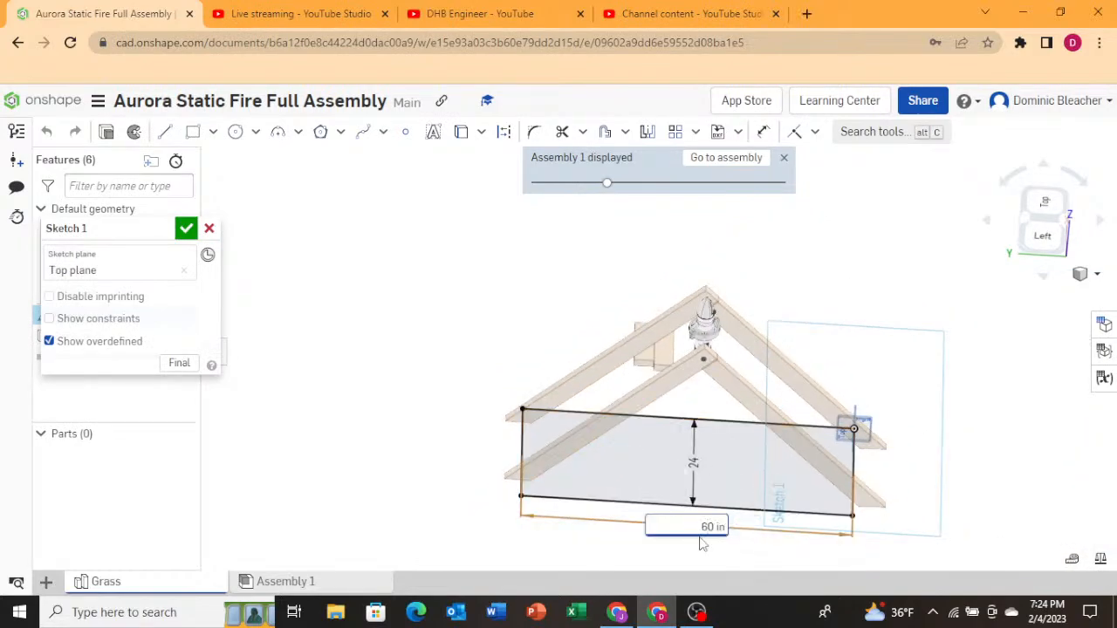
pyautogui.press('Return')
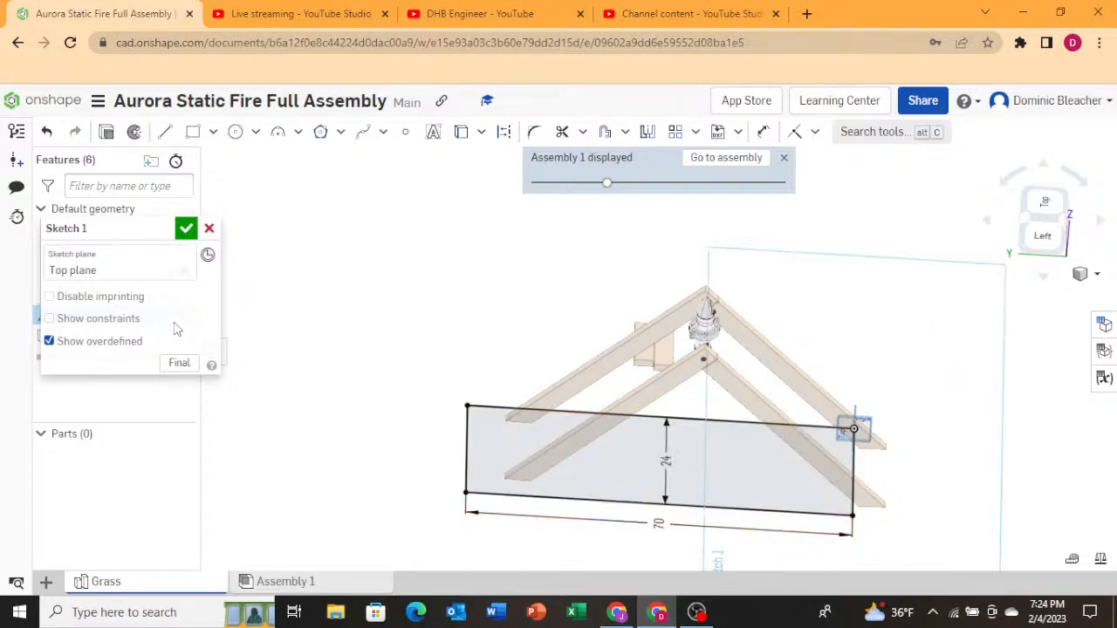
pyautogui.click(186, 229)
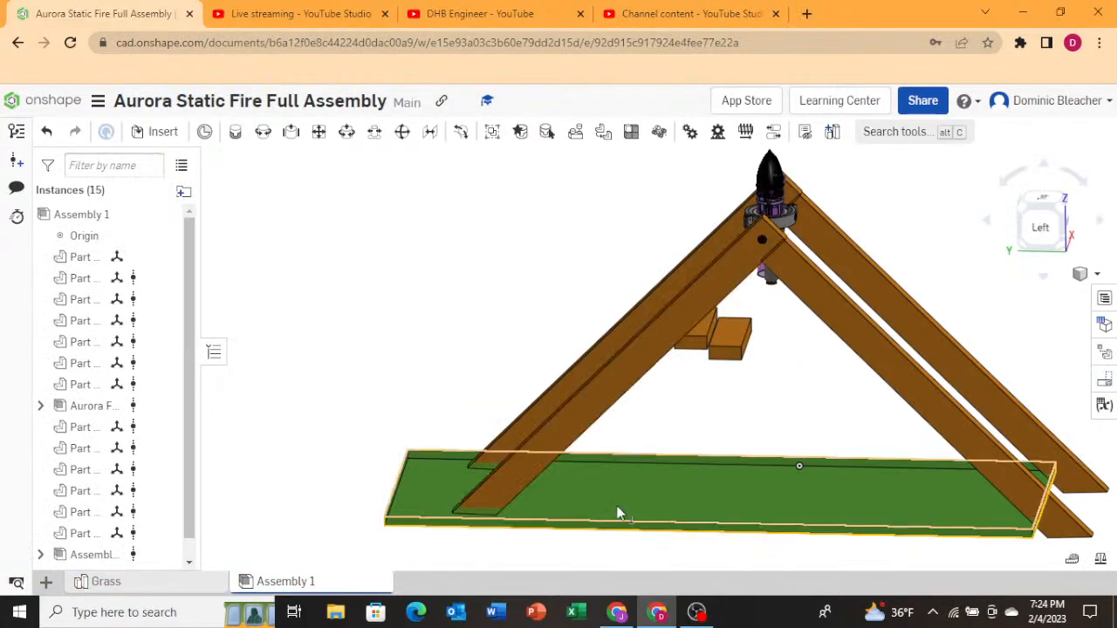
# Slide the grass plate along the stand in the assembly to center it under the A-frame.
pyautogui.click(558, 510)
pyautogui.moveTo(557, 507); pyautogui.dragTo(619, 490)
pyautogui.click(468, 377)
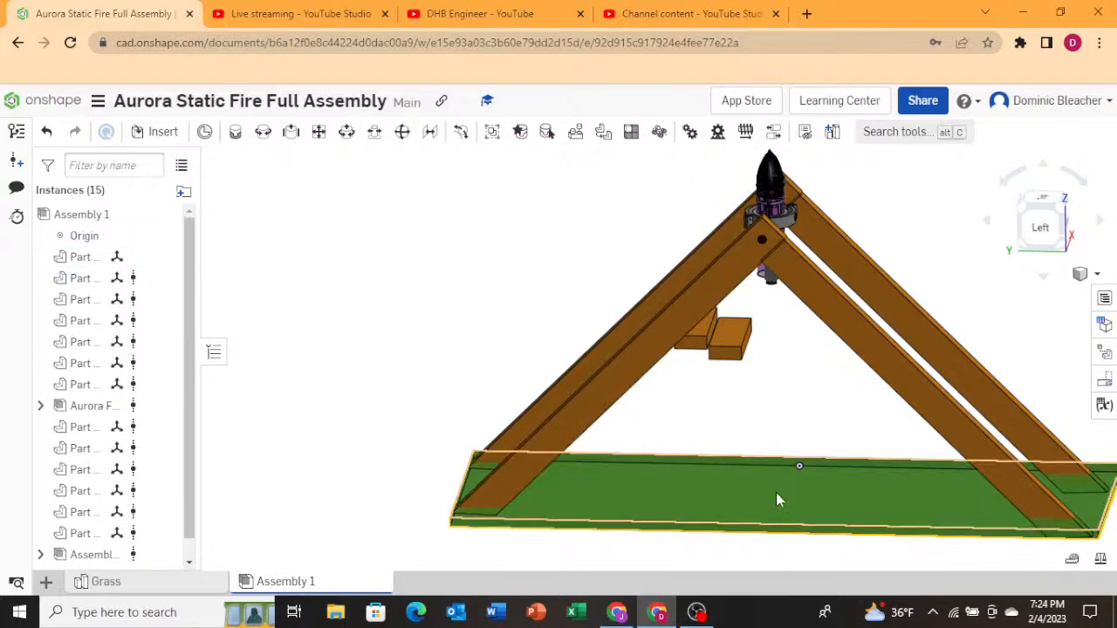
# Reopen the grass plate in context, edit its sketch, and open the long side's dimension for editing.
pyautogui.rightClick(776, 492)
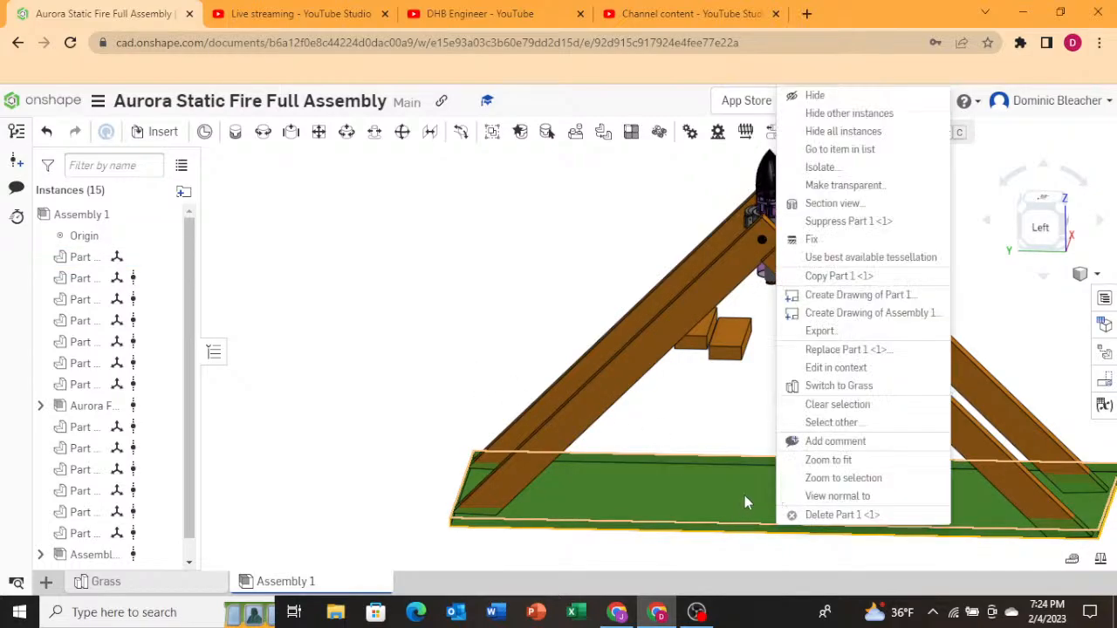
pyautogui.click(854, 374)
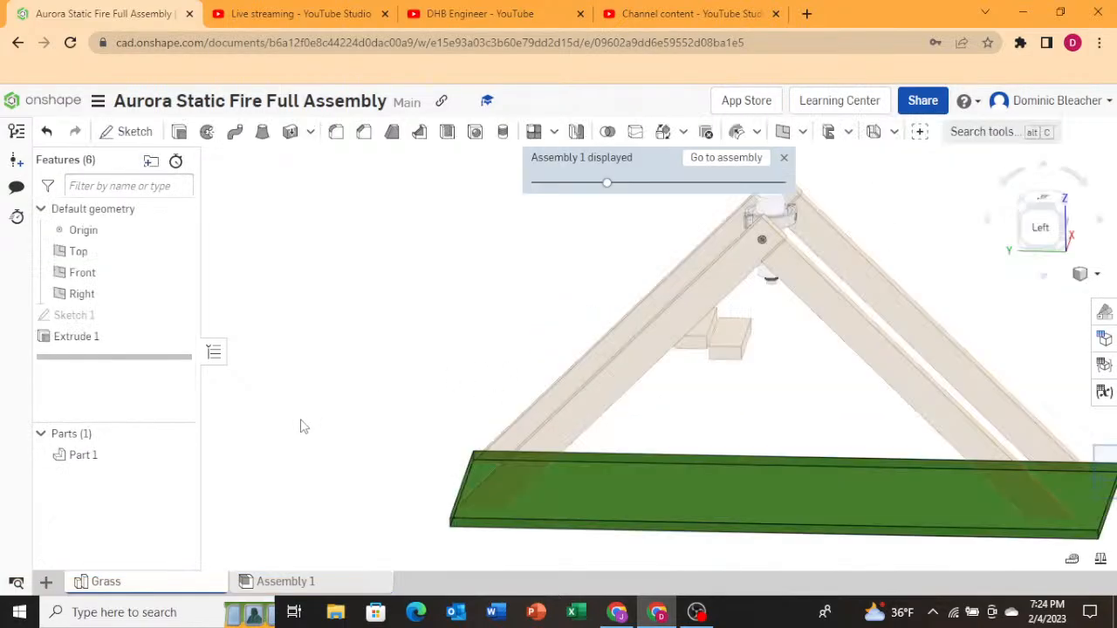
pyautogui.click(80, 315)
pyautogui.rightClick(83, 316)
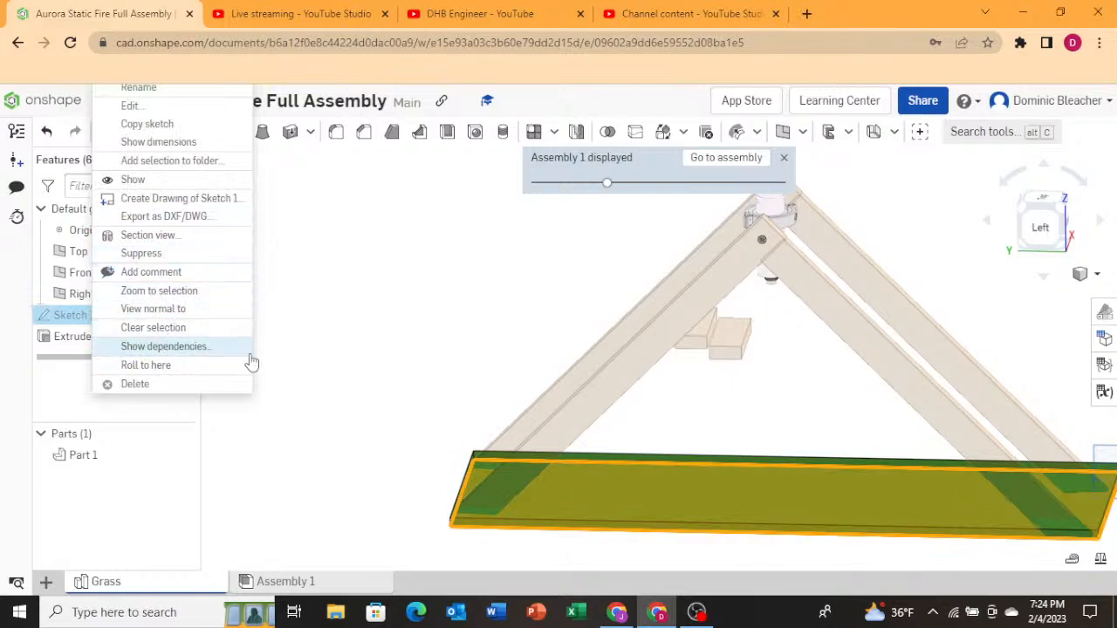
pyautogui.click(300, 363)
pyautogui.doubleClick(143, 318)
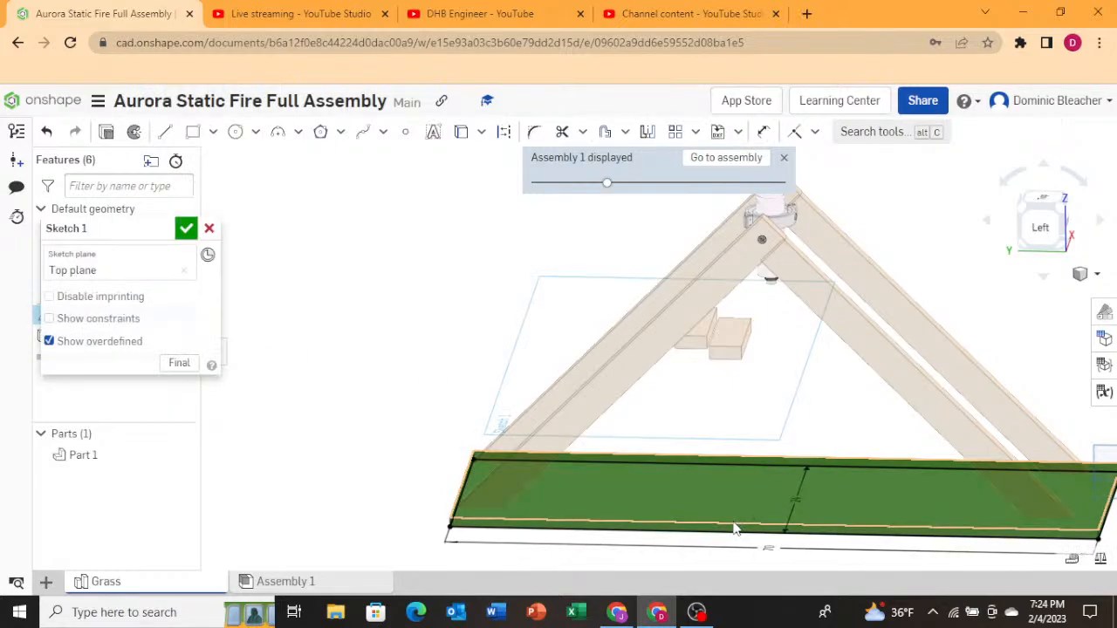
pyautogui.doubleClick(772, 548)
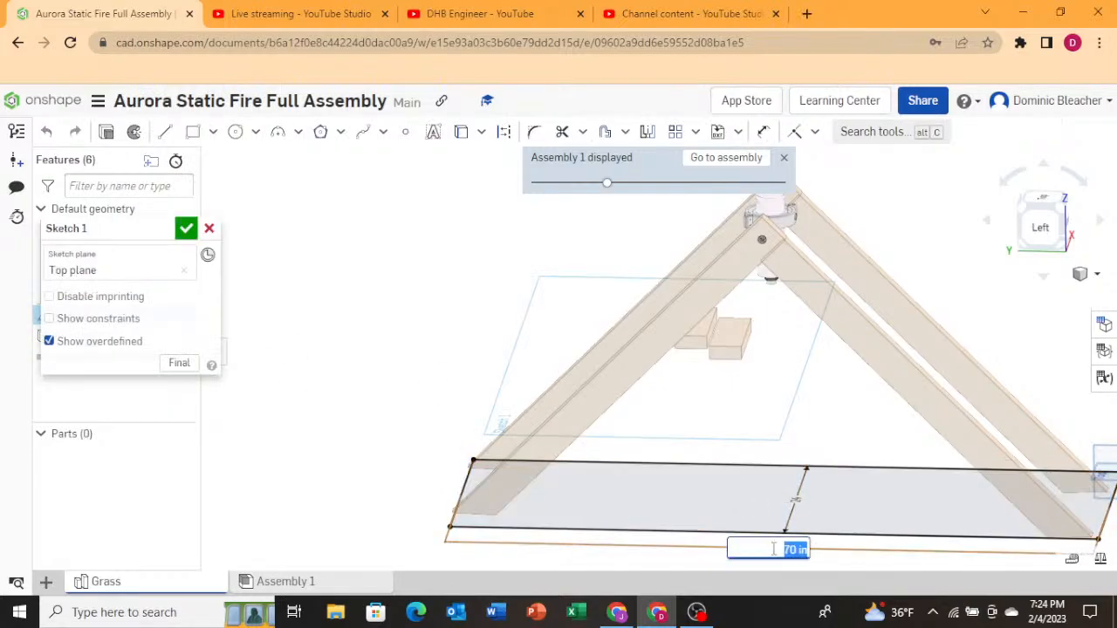
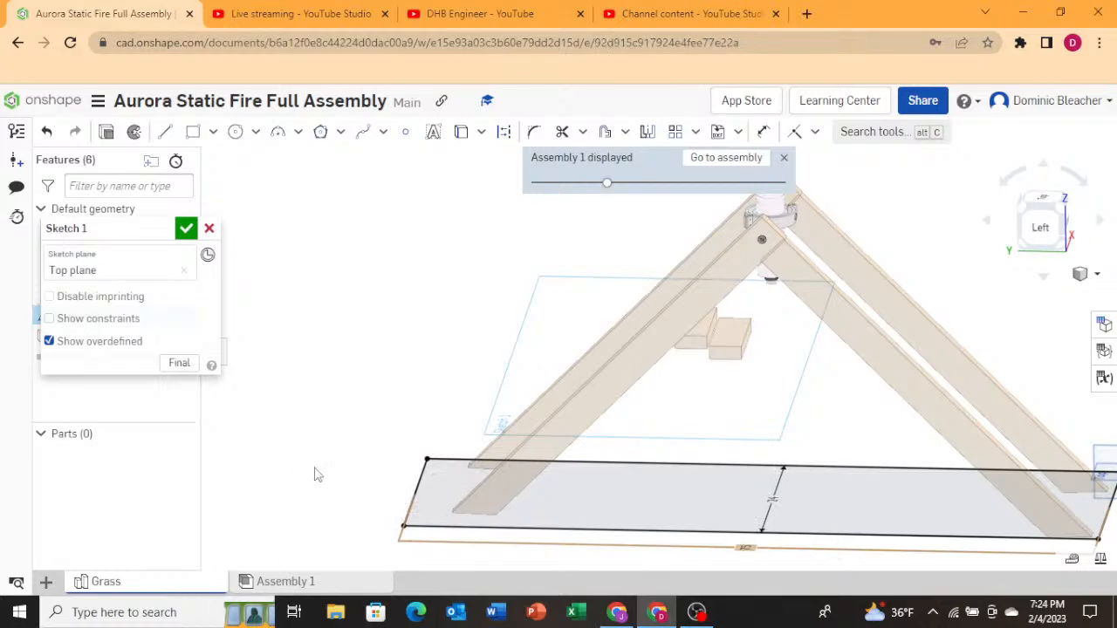
# Return to the assembly, select the grass plate, and nudge it slightly with the move triad.
pyautogui.scroll(-1, 659, 530)
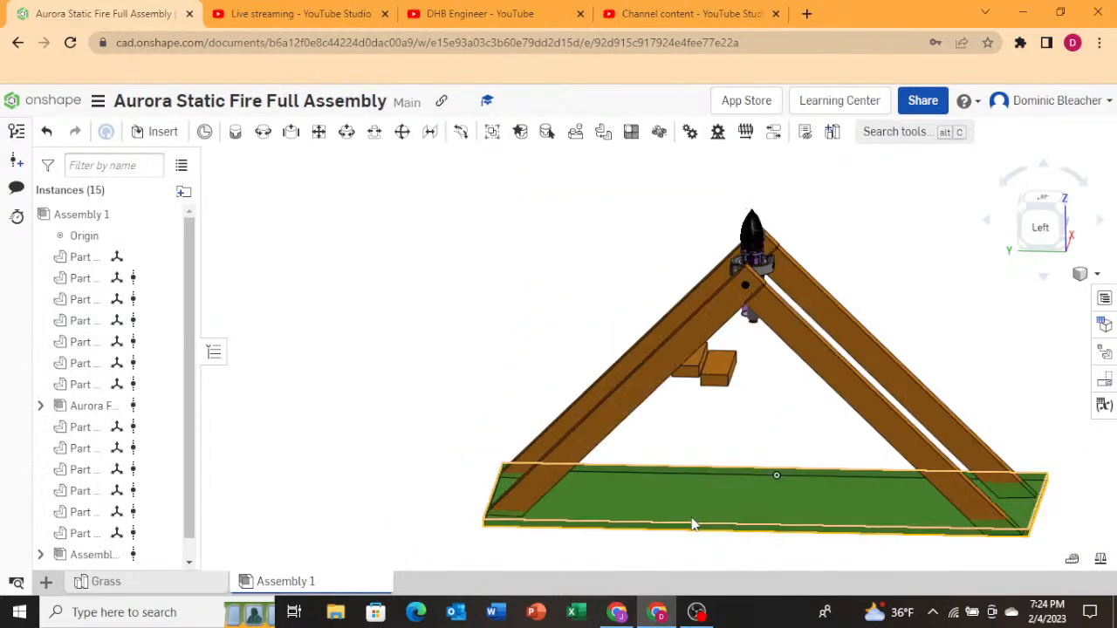
pyautogui.click(694, 522)
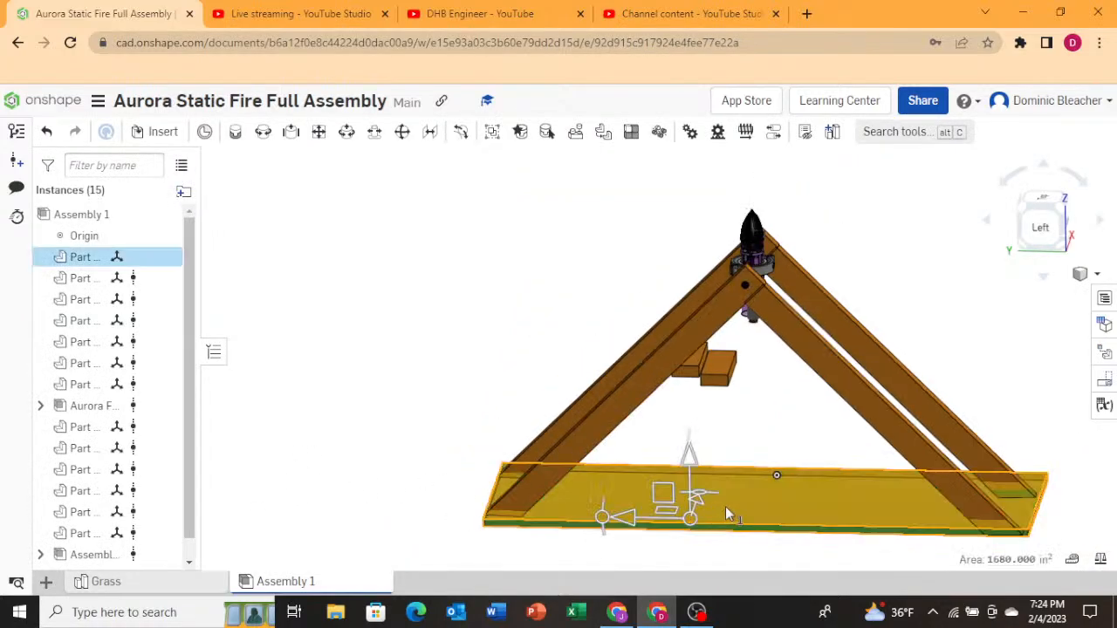
pyautogui.click(629, 516)
pyautogui.moveTo(621, 522); pyautogui.dragTo(625, 527)
pyautogui.moveTo(494, 427); pyautogui.dragTo(489, 474, button='right')
pyautogui.click(486, 426)
pyautogui.click(467, 431)
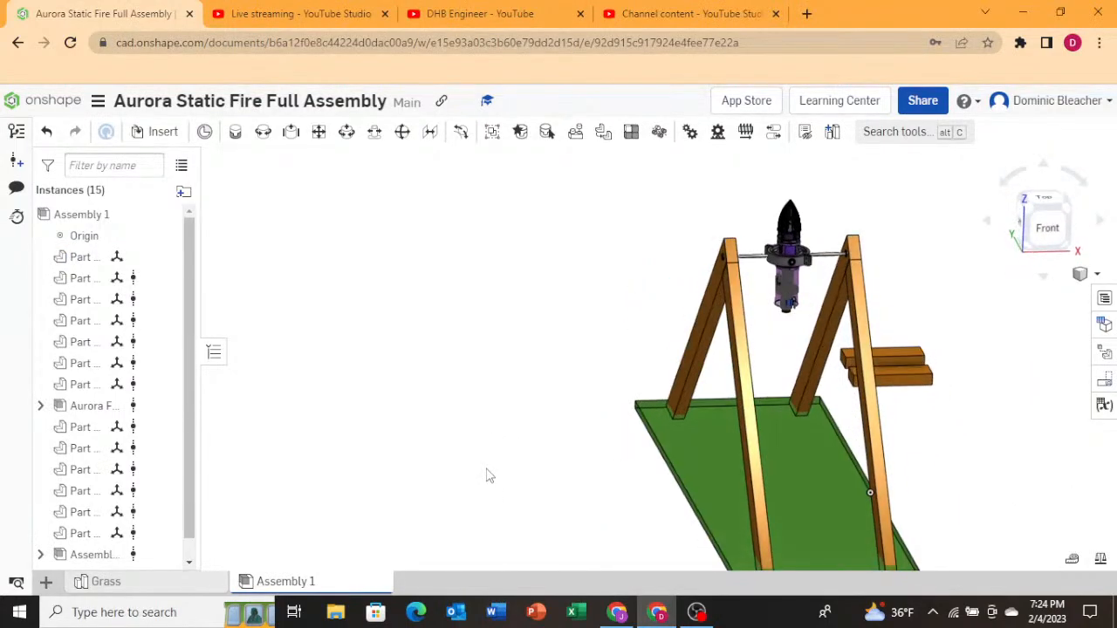
# Move the first wooden cross beam with the triad and tilt it 45° so it rests against an A-frame leg.
pyautogui.click(890, 378)
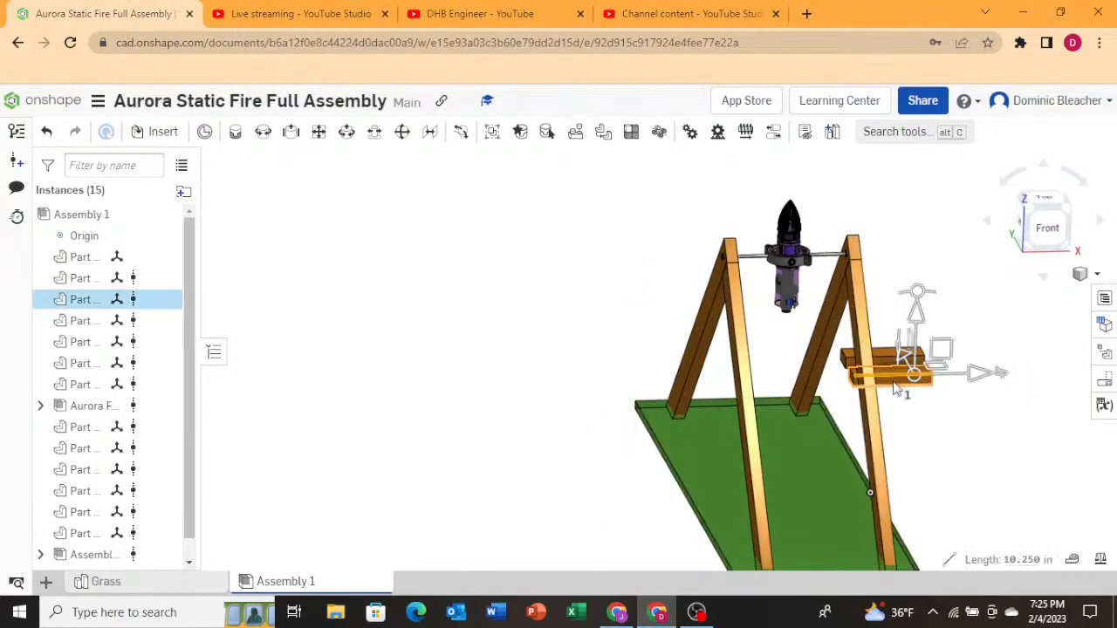
pyautogui.moveTo(943, 354); pyautogui.dragTo(868, 440)
pyautogui.moveTo(494, 403); pyautogui.dragTo(559, 401, button='right')
pyautogui.moveTo(683, 450); pyautogui.dragTo(929, 423)
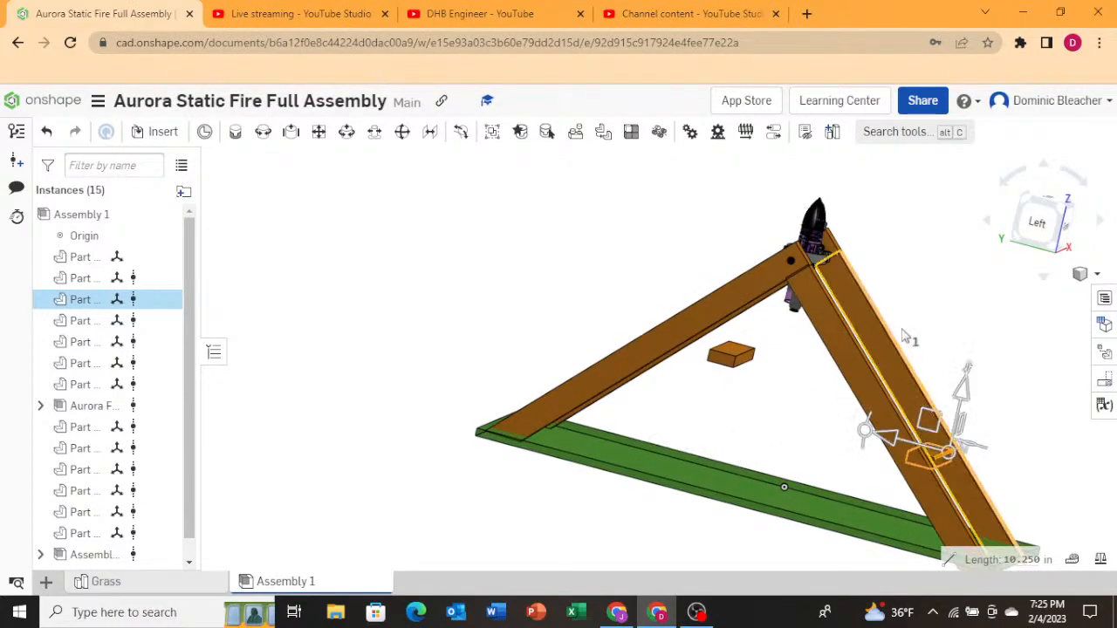
pyautogui.moveTo(903, 331); pyautogui.dragTo(829, 361, button='right')
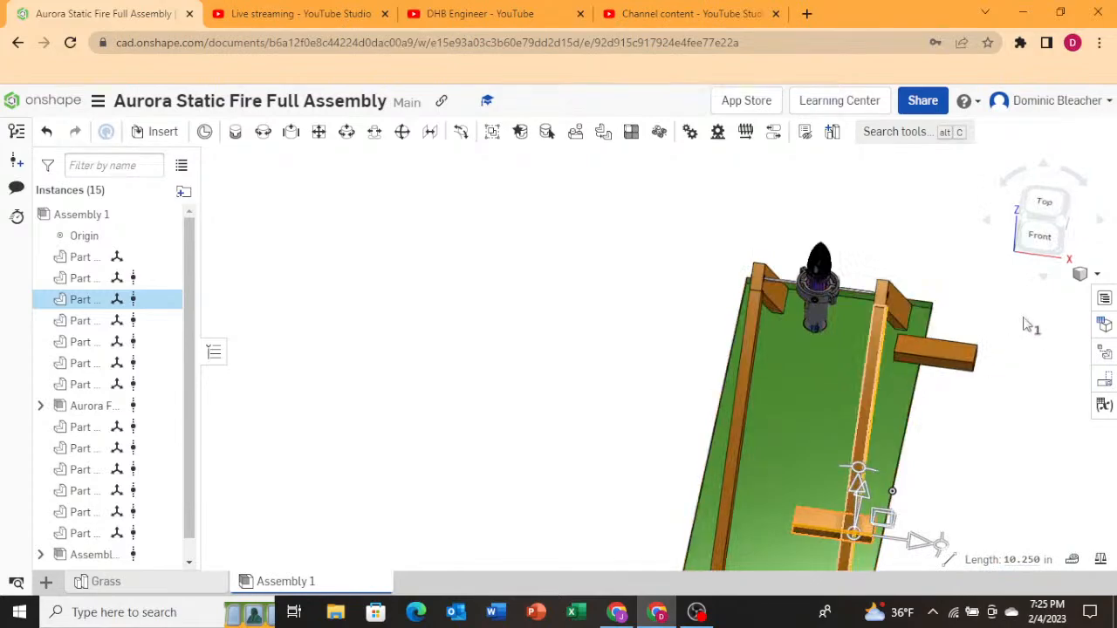
pyautogui.click(1047, 205)
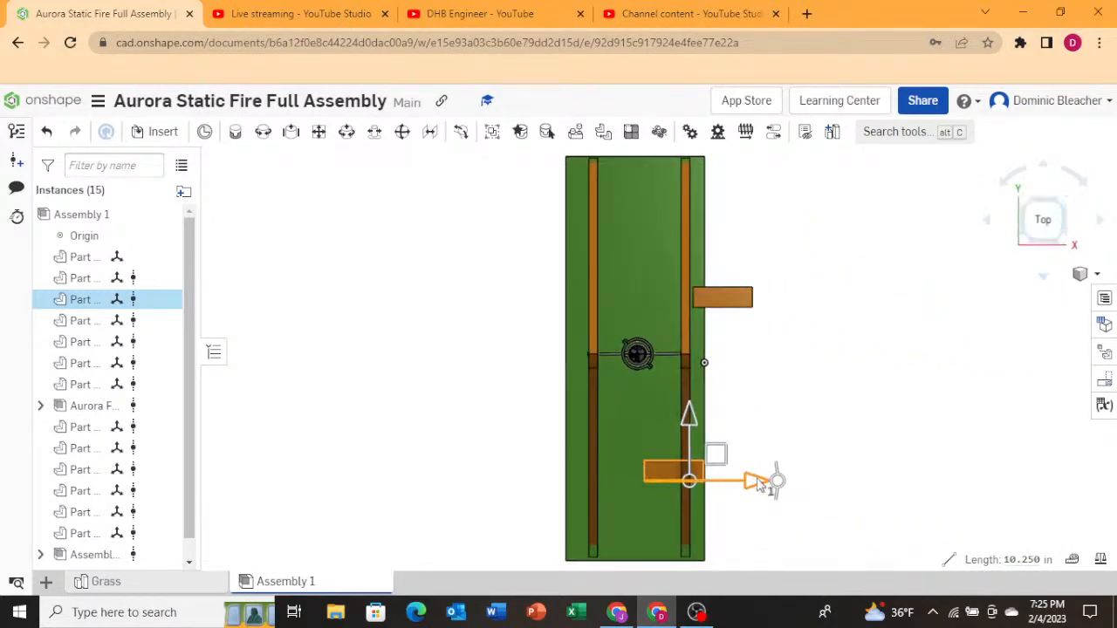
pyautogui.moveTo(759, 487); pyautogui.dragTo(711, 504)
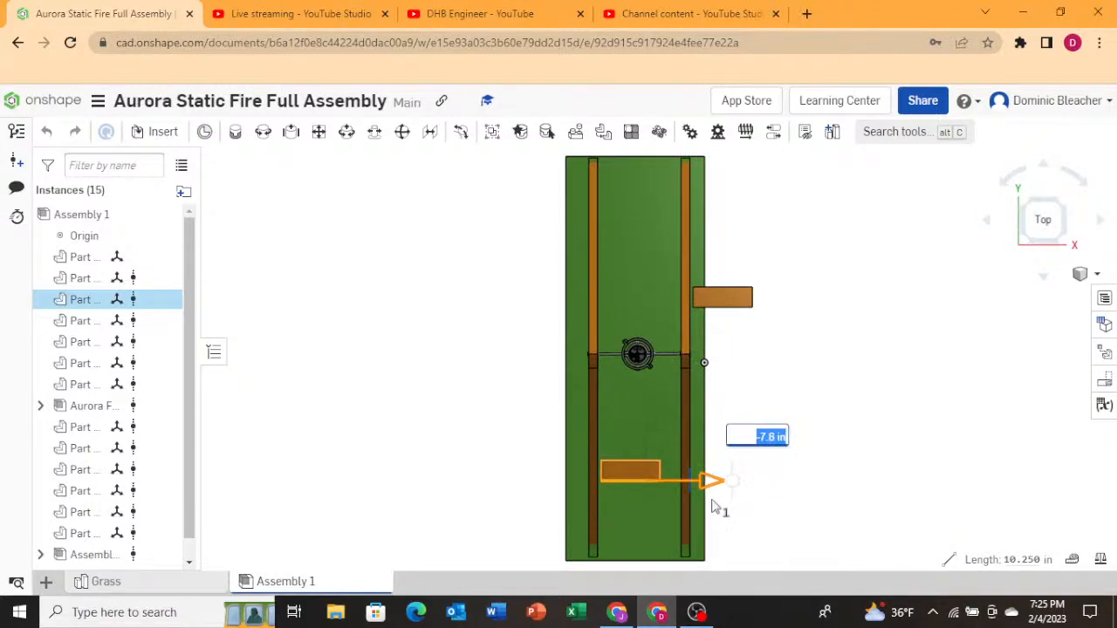
pyautogui.moveTo(1005, 288); pyautogui.dragTo(921, 314, button='right')
pyautogui.click(1061, 226)
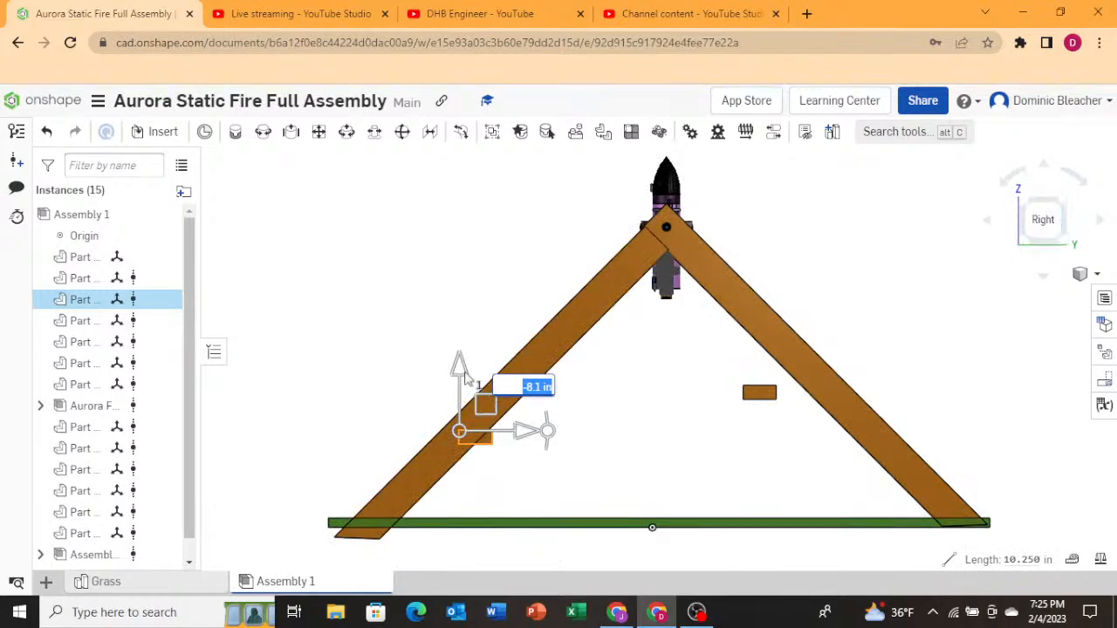
pyautogui.moveTo(551, 430); pyautogui.dragTo(521, 348)
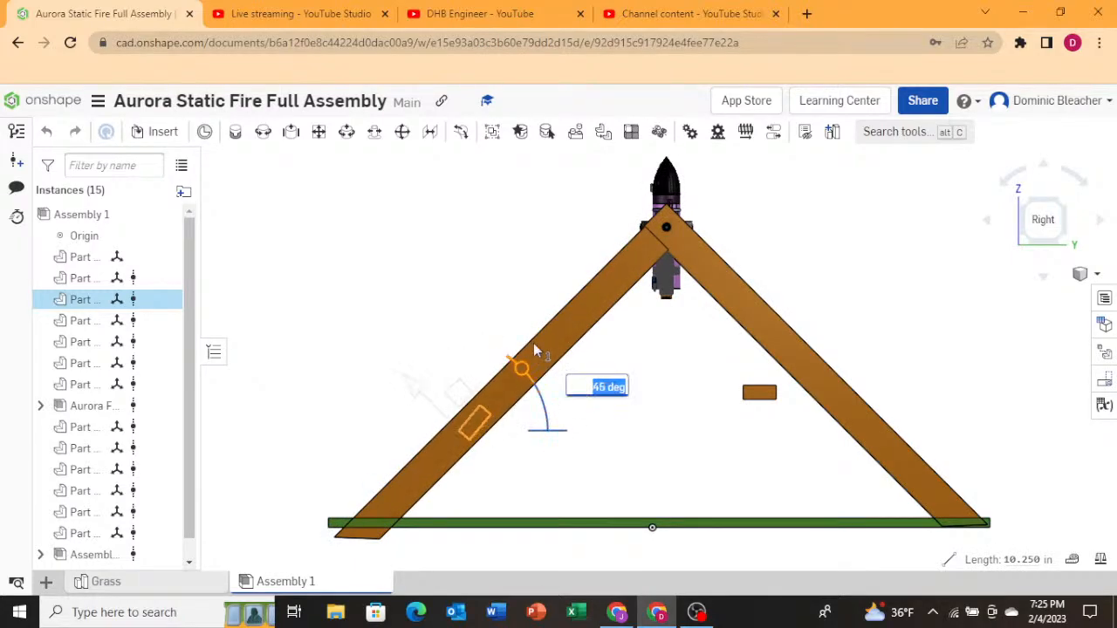
pyautogui.moveTo(445, 355); pyautogui.dragTo(460, 396, button='right')
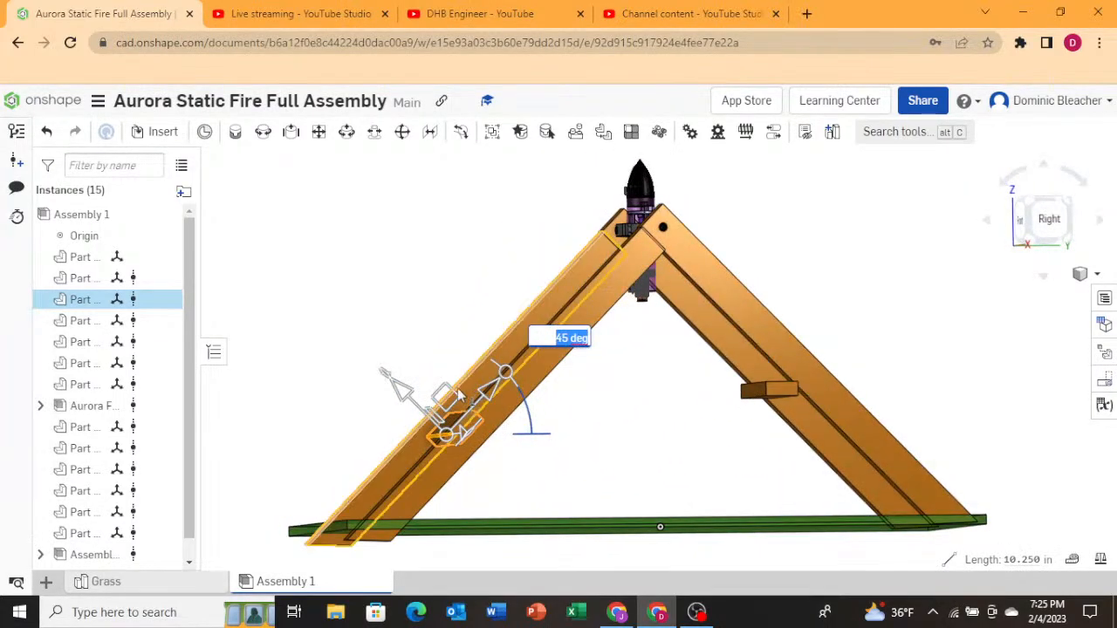
pyautogui.moveTo(455, 393); pyautogui.dragTo(424, 380)
pyautogui.moveTo(388, 398); pyautogui.dragTo(489, 399, button='right')
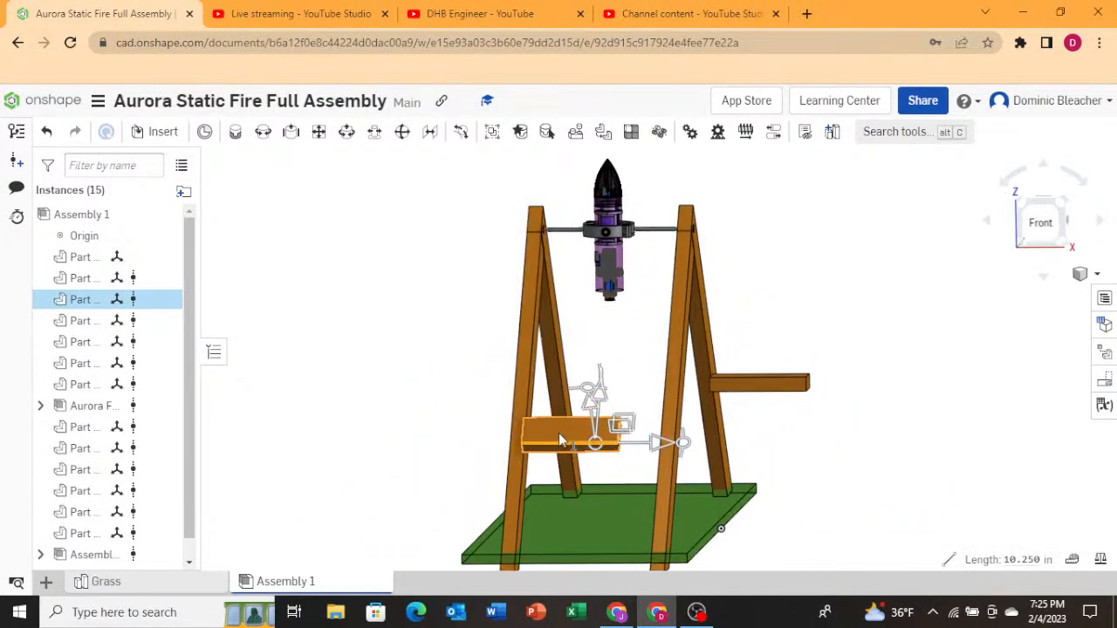
pyautogui.moveTo(559, 433); pyautogui.dragTo(529, 462, button='right')
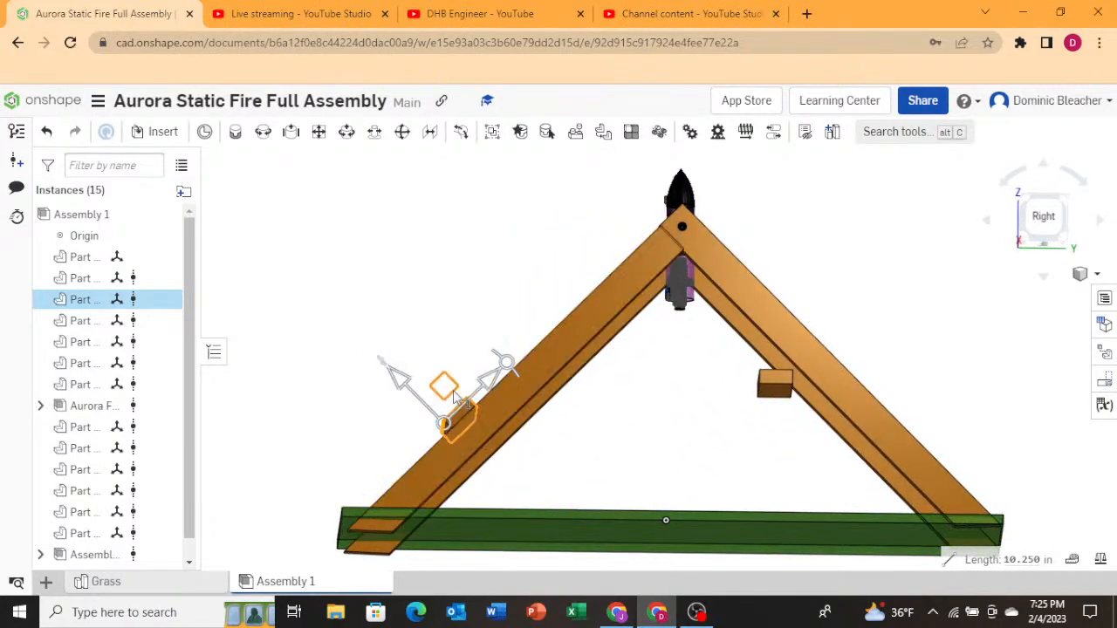
pyautogui.moveTo(448, 388); pyautogui.dragTo(462, 393)
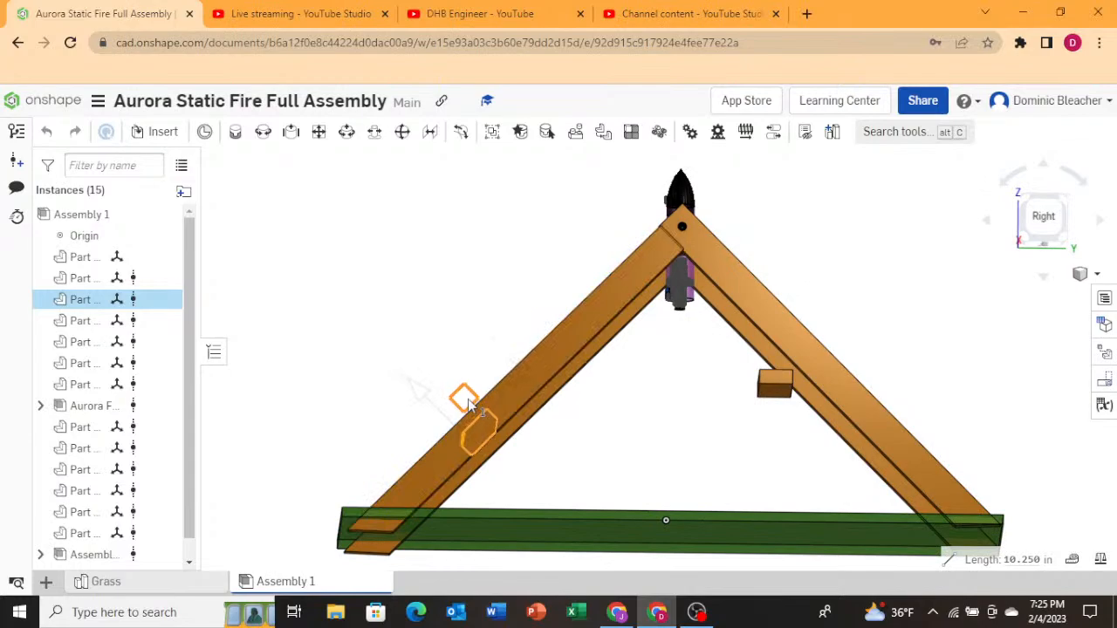
pyautogui.moveTo(468, 398); pyautogui.dragTo(468, 399)
pyautogui.moveTo(392, 434); pyautogui.dragTo(602, 373, button='right')
pyautogui.click(819, 248)
pyautogui.moveTo(686, 489); pyautogui.dragTo(615, 489, button='right')
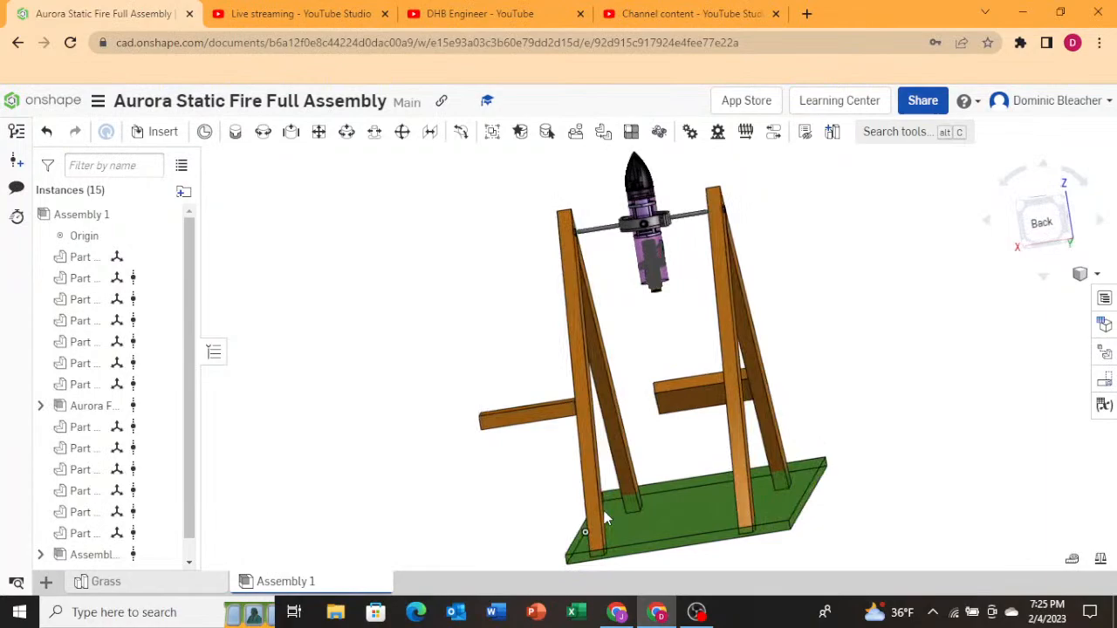
# Select the second wooden cross beam and slide it between the A-frame's back legs.
pyautogui.rightClick(517, 428)
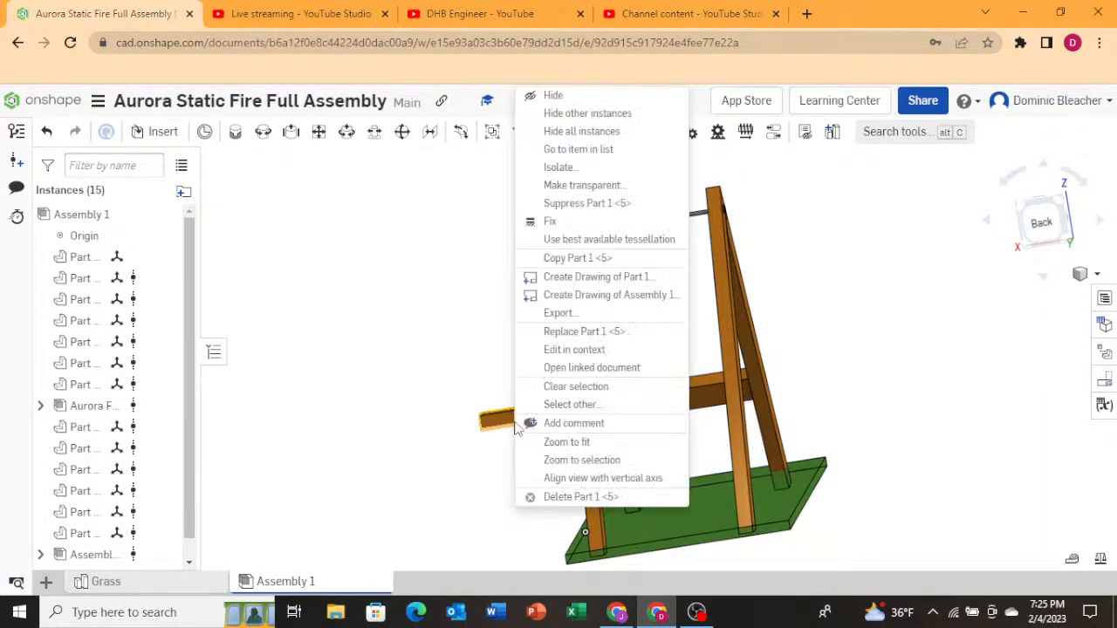
pyautogui.press('Escape')
pyautogui.click(533, 412)
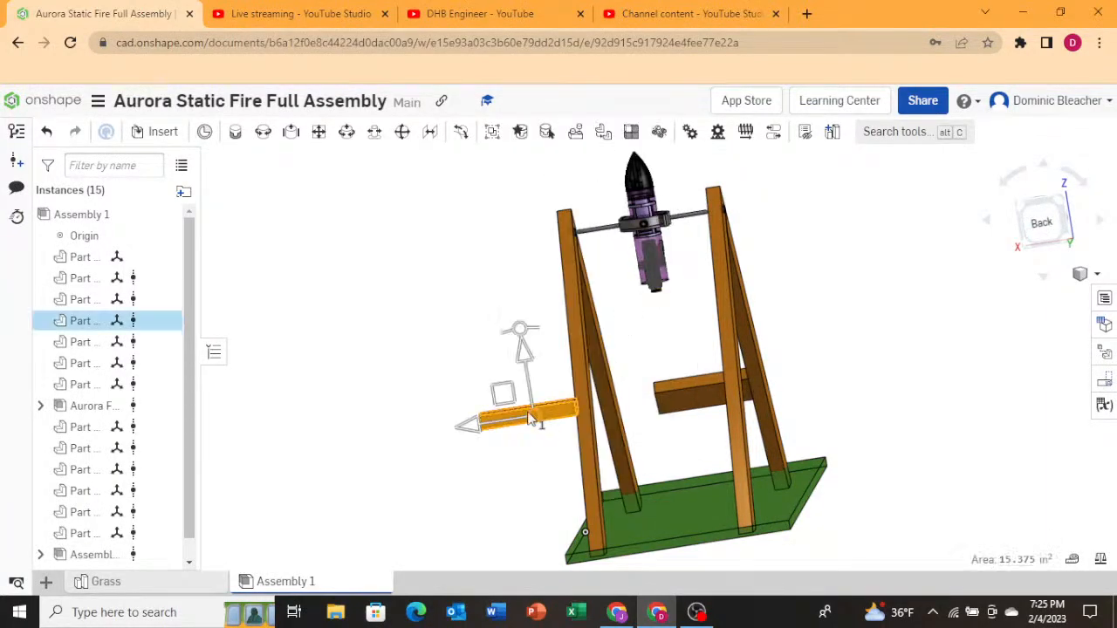
pyautogui.moveTo(505, 400); pyautogui.dragTo(640, 389)
pyautogui.moveTo(692, 417); pyautogui.dragTo(669, 411)
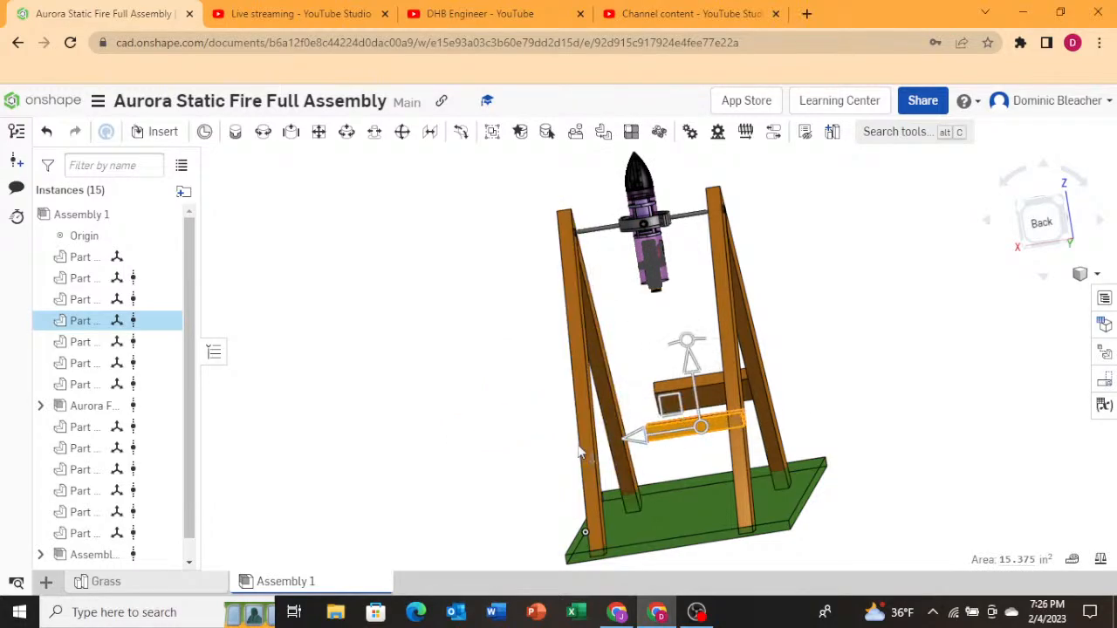
pyautogui.moveTo(581, 451); pyautogui.dragTo(616, 456, button='right')
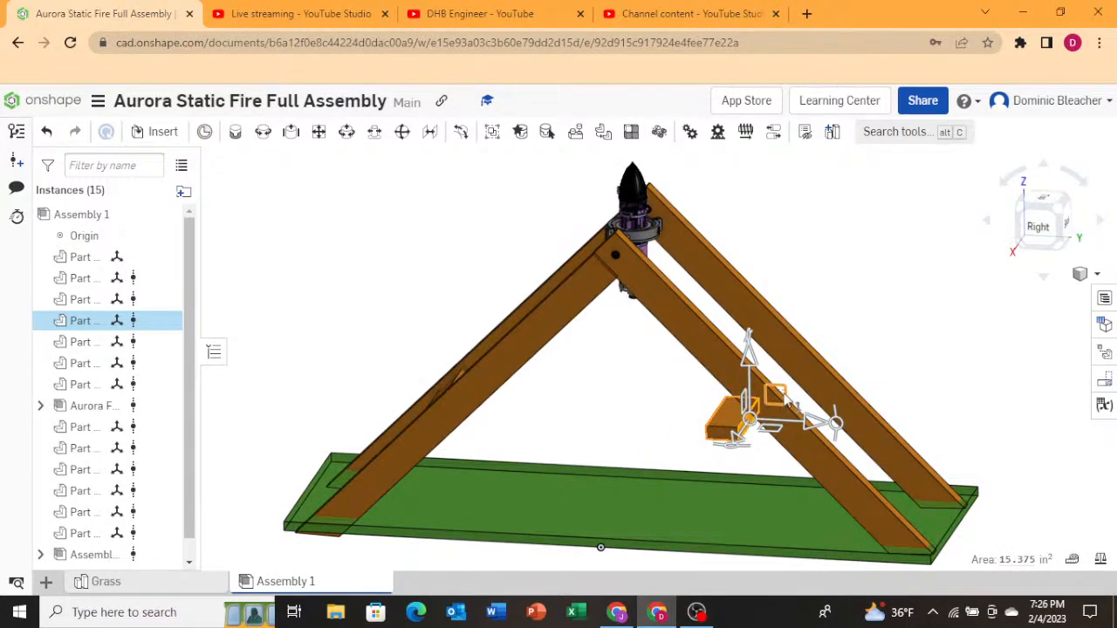
pyautogui.moveTo(786, 404); pyautogui.dragTo(881, 416)
pyautogui.moveTo(993, 379); pyautogui.dragTo(1061, 234, button='right')
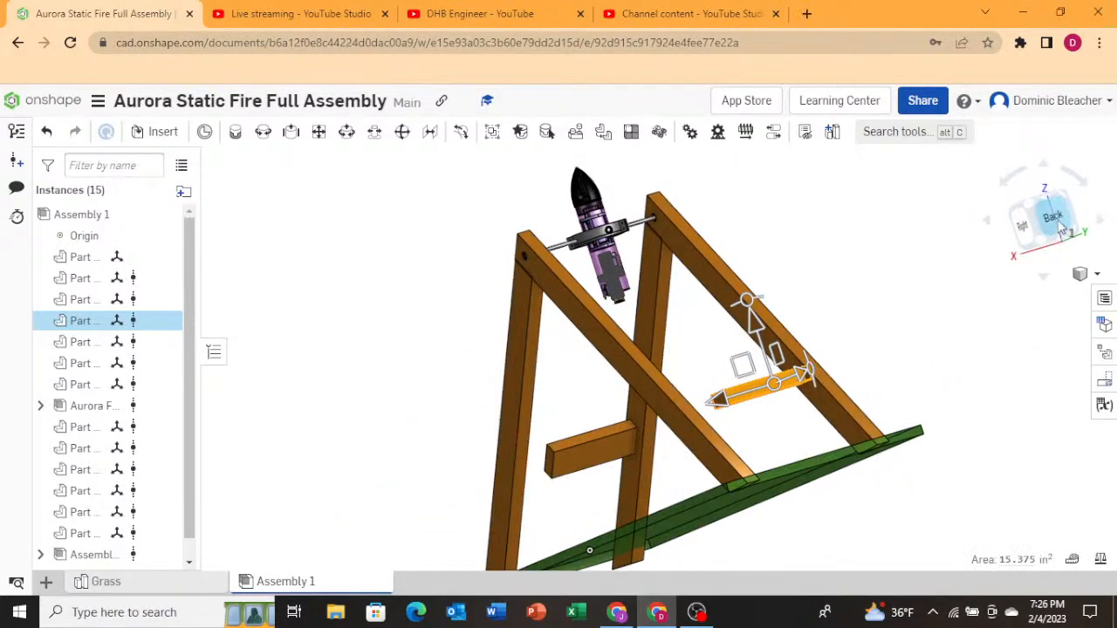
pyautogui.click(1058, 223)
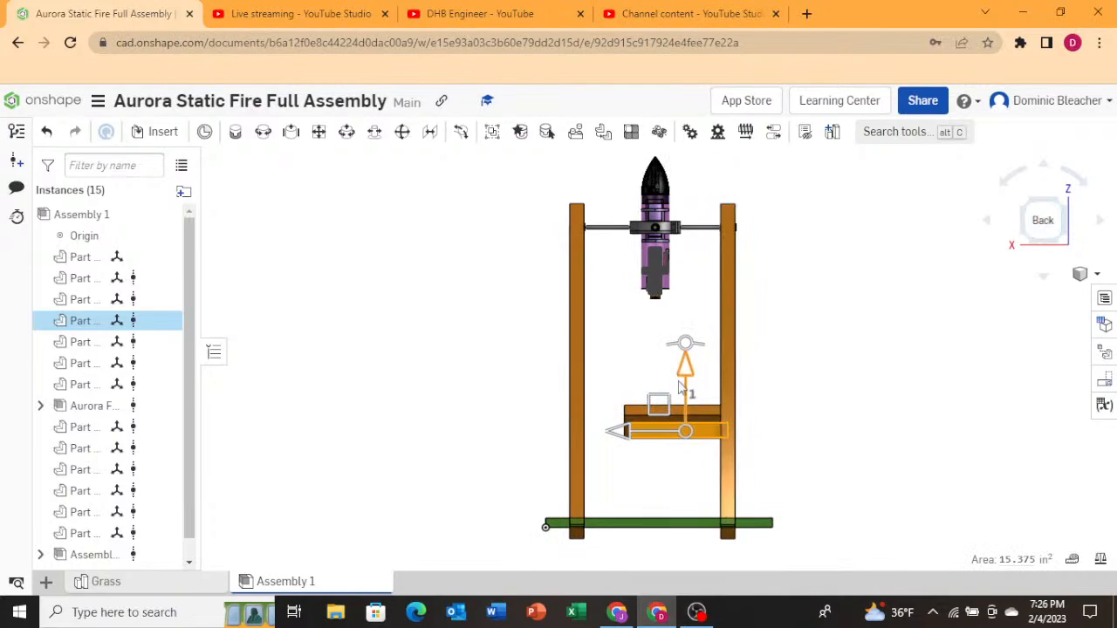
pyautogui.moveTo(681, 389); pyautogui.dragTo(847, 410, button='right')
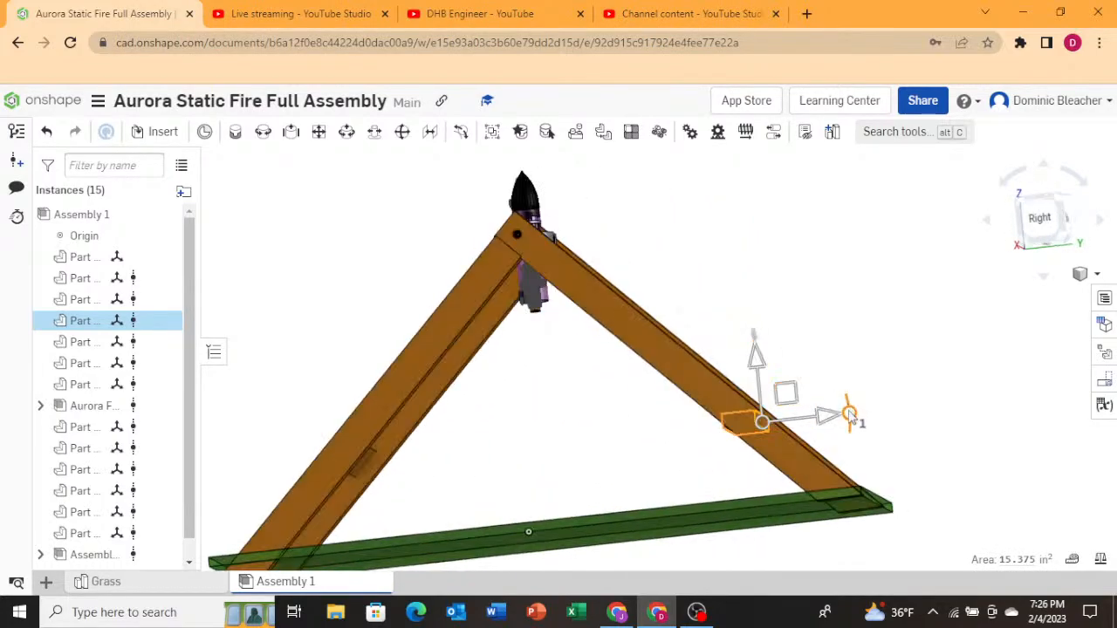
# Rotate the second cross beam 45° to lie along the leg and offset it about 0.5 in.
pyautogui.moveTo(849, 416); pyautogui.dragTo(827, 470)
pyautogui.moveTo(924, 399); pyautogui.dragTo(851, 450, button='right')
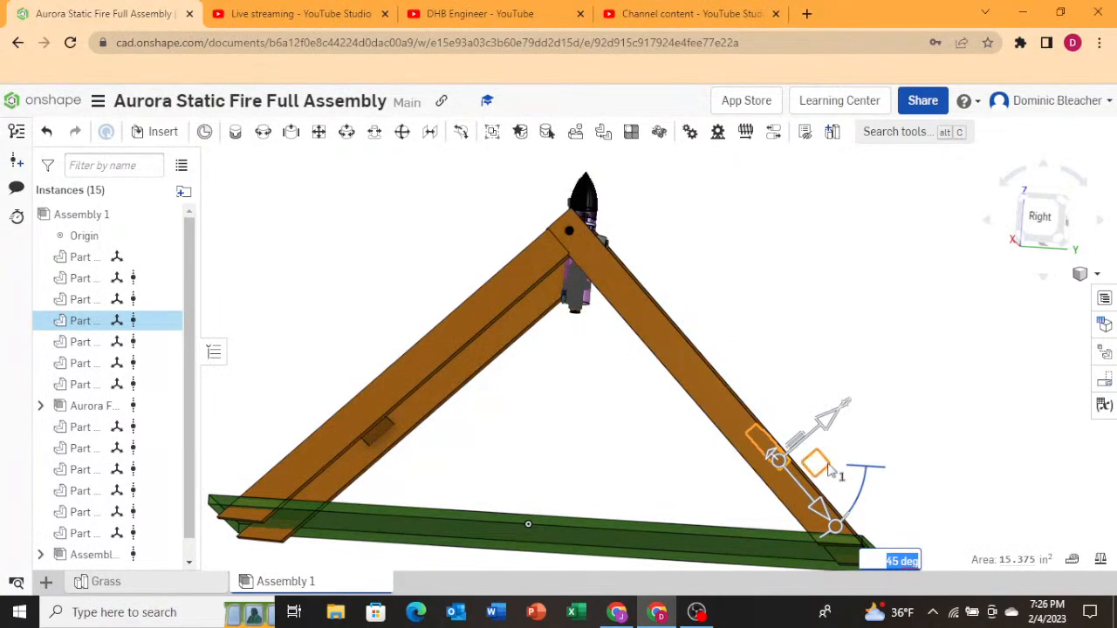
pyautogui.moveTo(819, 465); pyautogui.dragTo(815, 466)
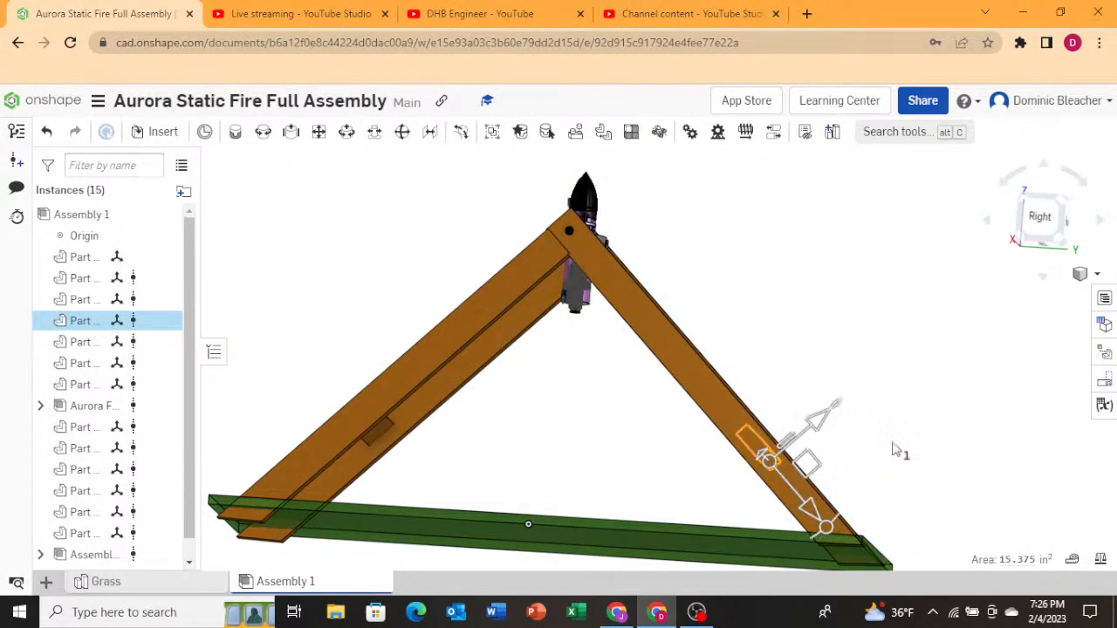
pyautogui.moveTo(903, 451); pyautogui.dragTo(781, 506, button='right')
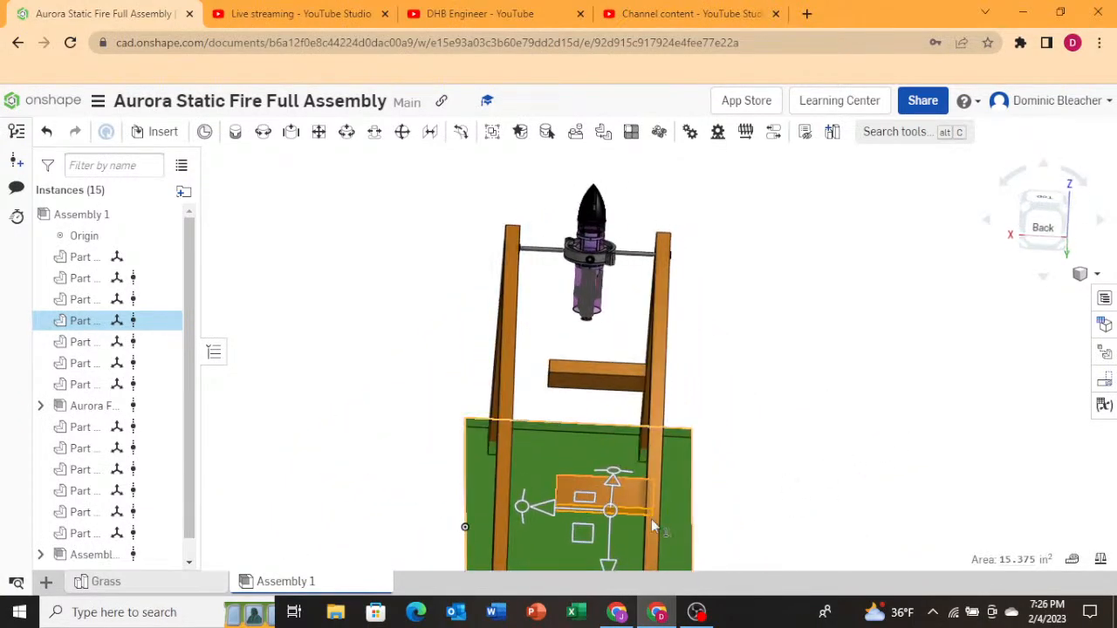
pyautogui.moveTo(537, 507); pyautogui.dragTo(537, 513)
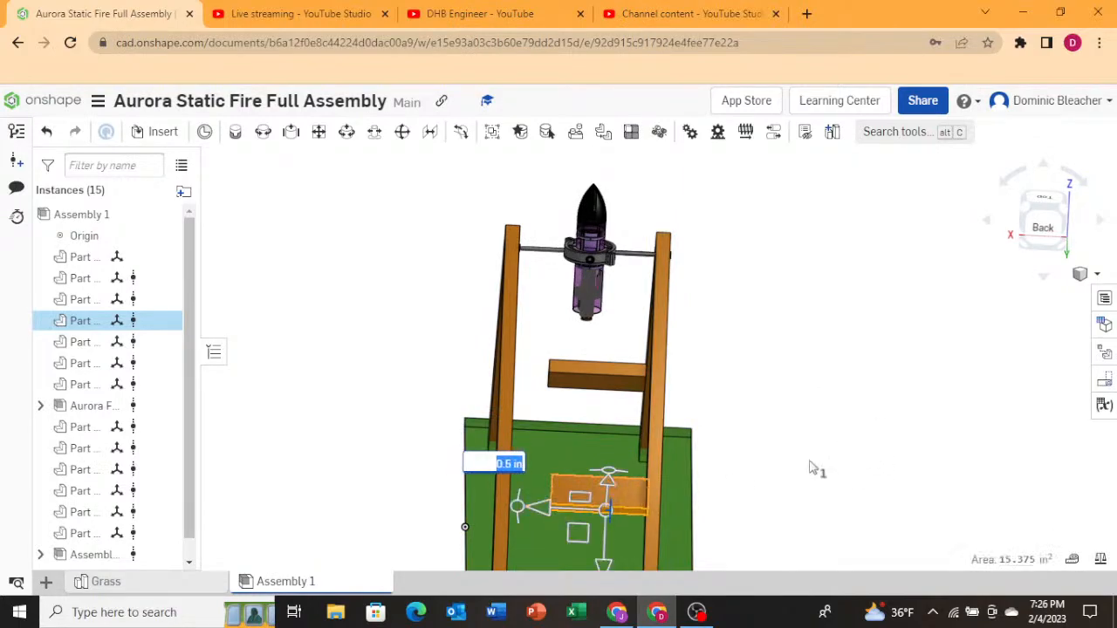
pyautogui.moveTo(812, 466); pyautogui.dragTo(857, 431, button='right')
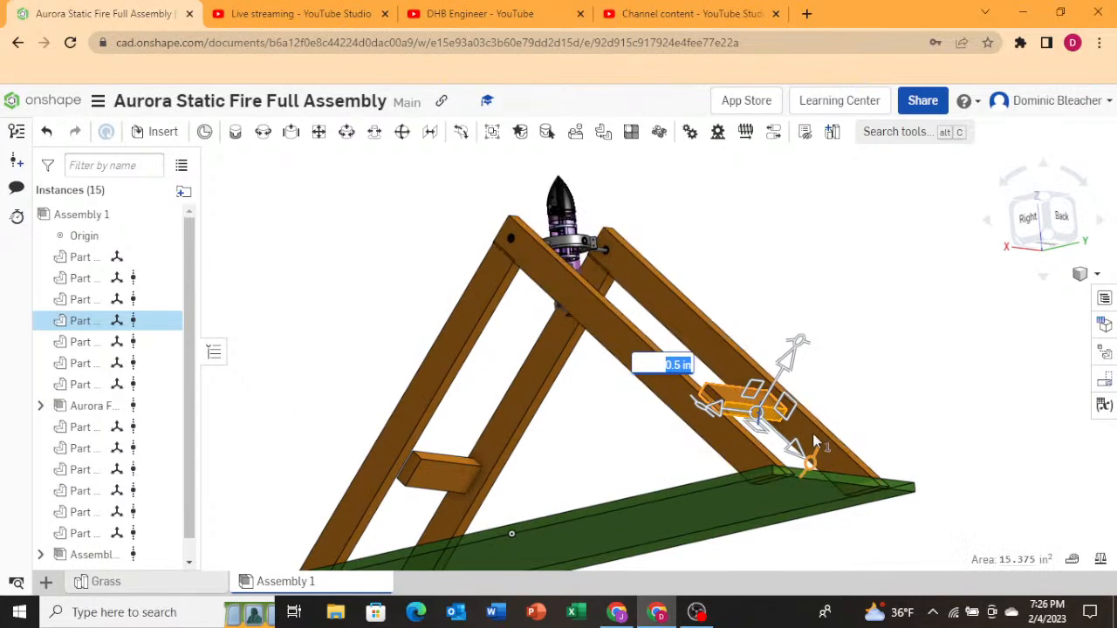
# Open the cross beam's linked part studio and set its Extrude 1 depth to 15 in.
pyautogui.rightClick(734, 405)
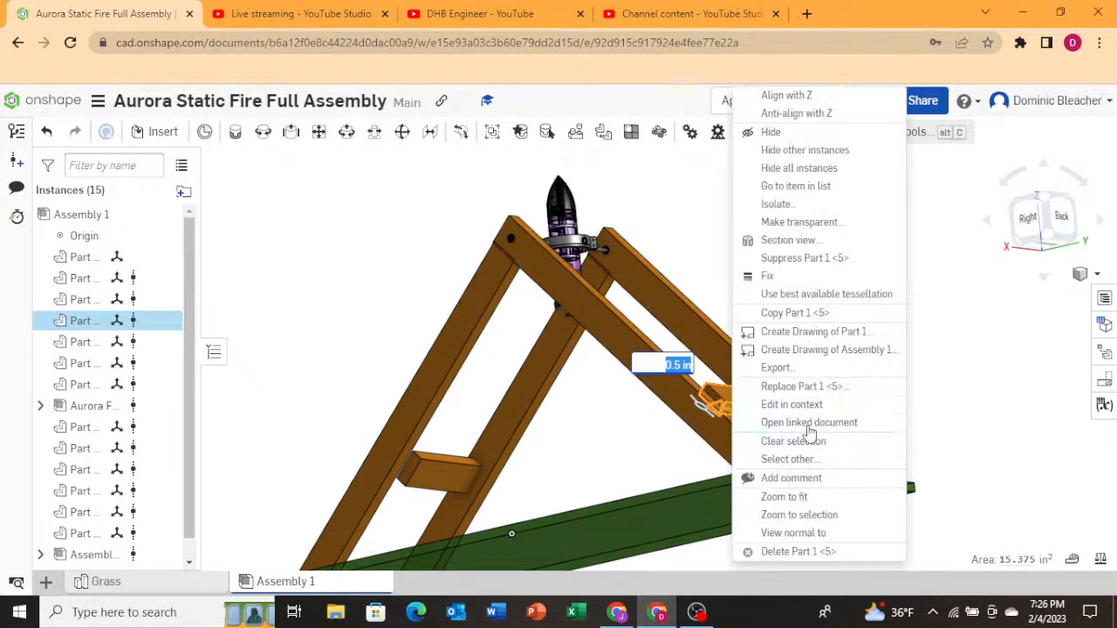
pyautogui.press('Escape')
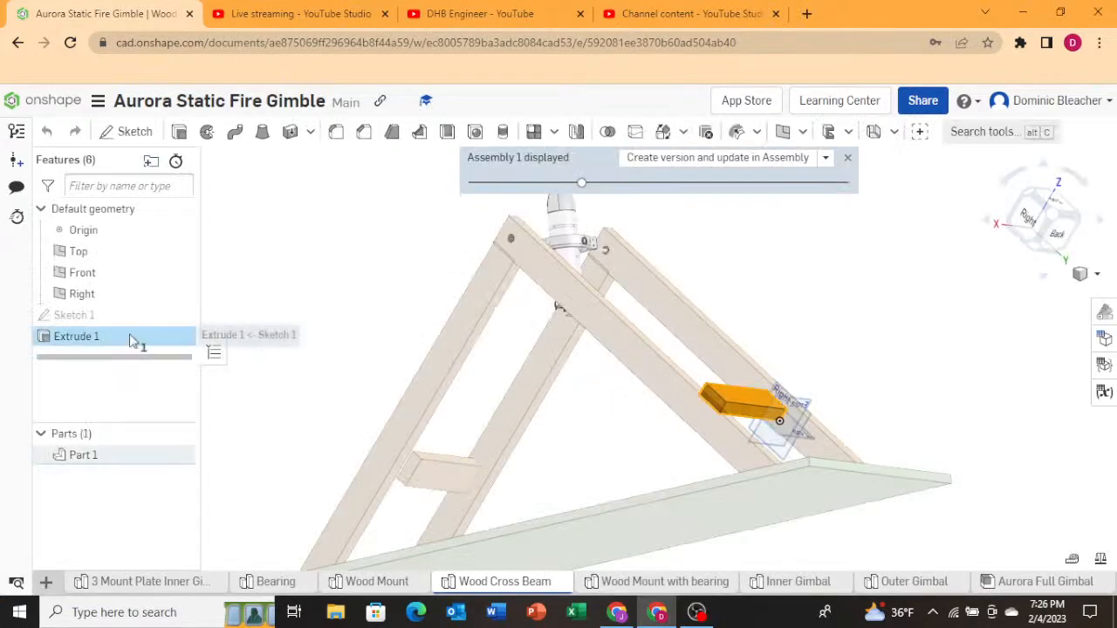
pyautogui.doubleClick(134, 339)
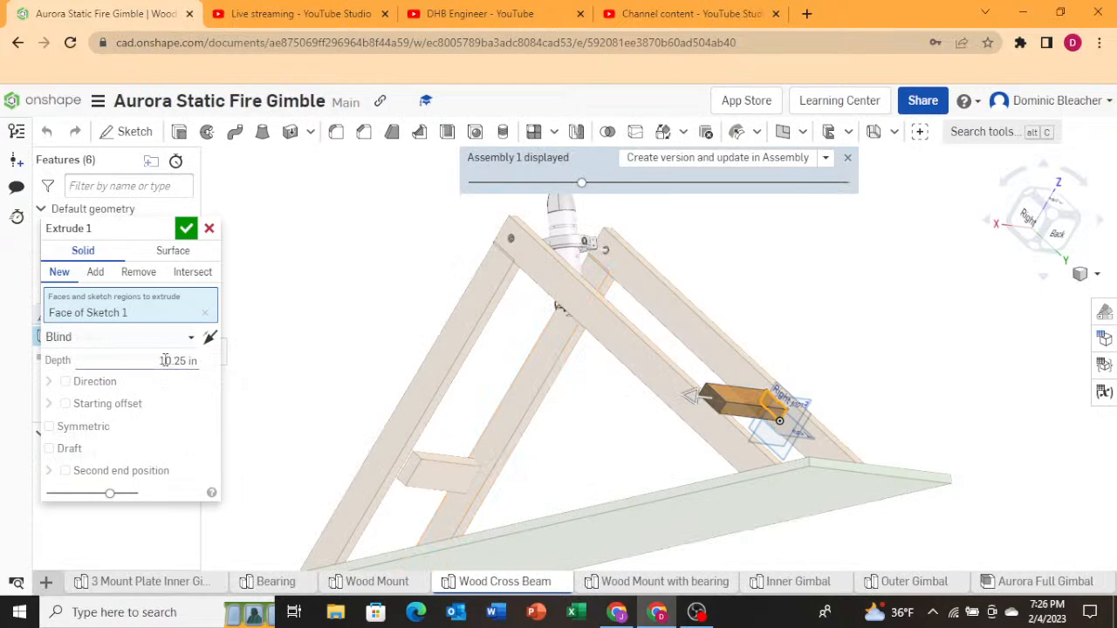
pyautogui.click(166, 360)
pyautogui.click(1055, 233)
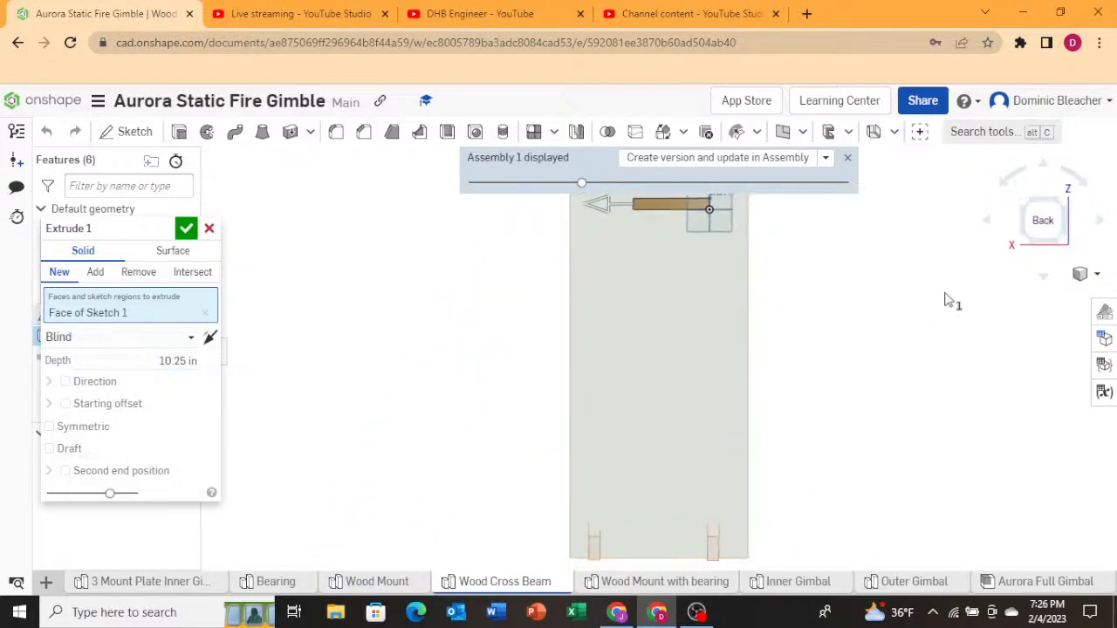
pyautogui.click(1045, 168)
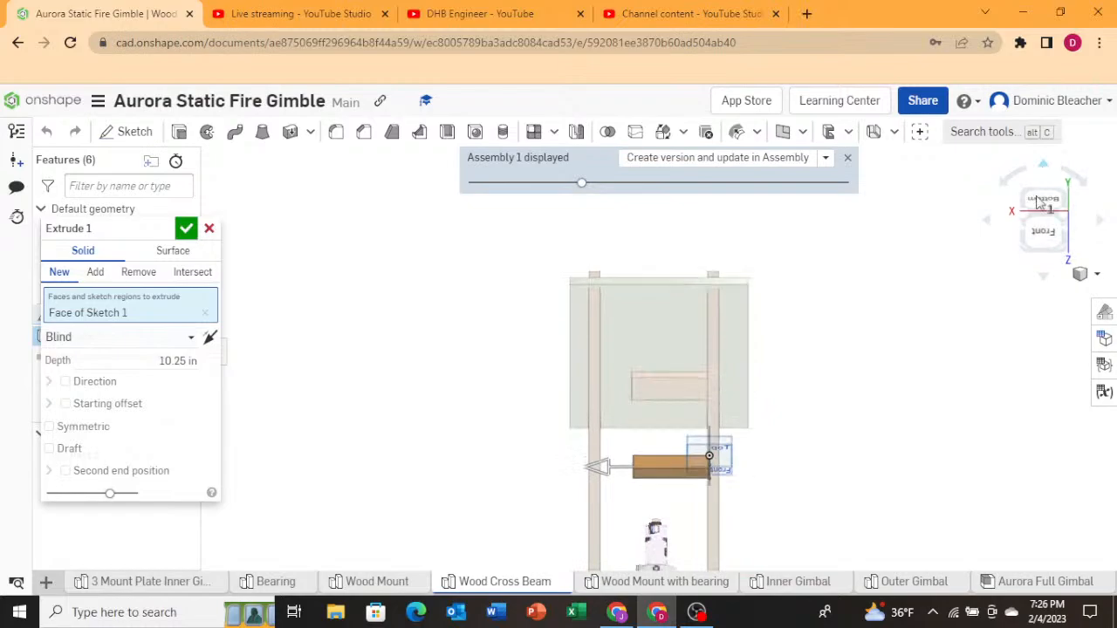
pyautogui.click(1050, 279)
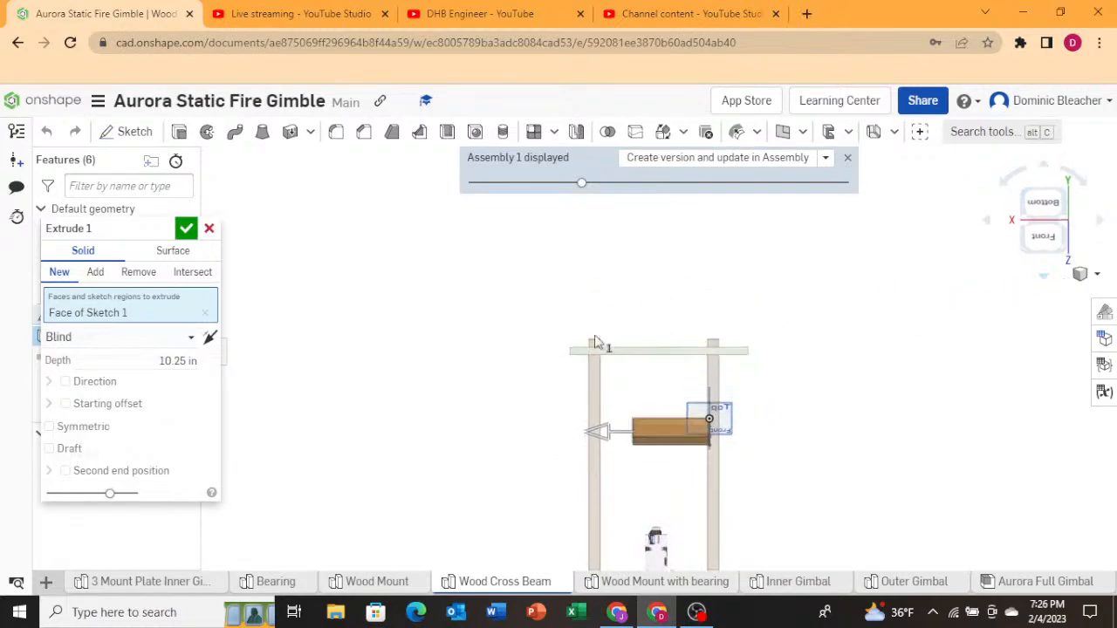
pyautogui.click(199, 366)
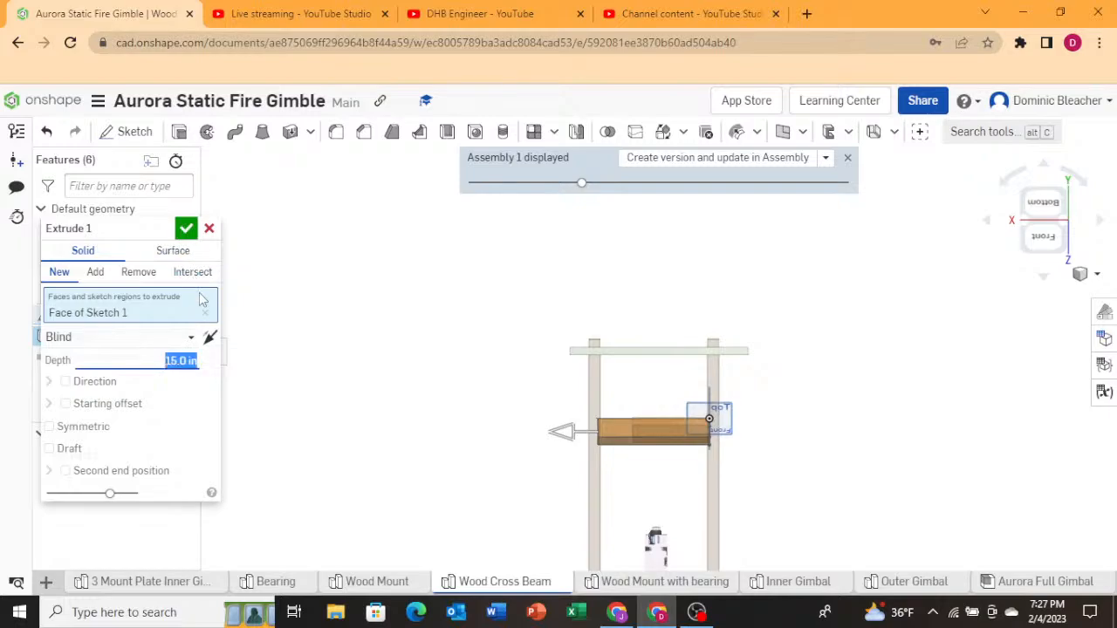
pyautogui.click(186, 227)
pyautogui.moveTo(471, 413); pyautogui.dragTo(474, 379, button='right')
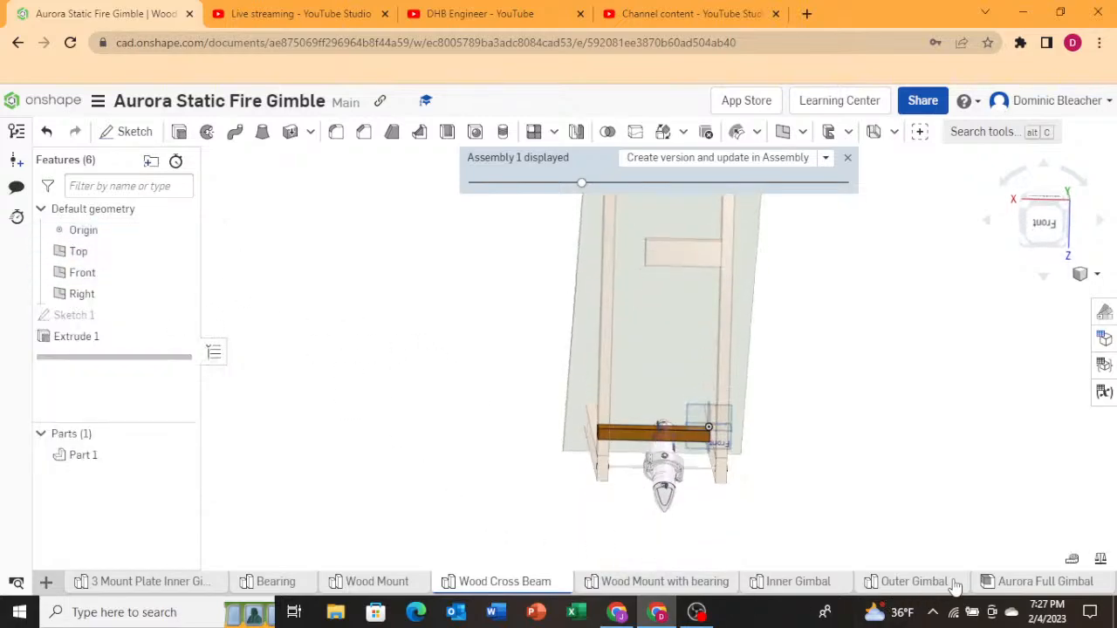
# Return to the Aurora Static Fire Full Assembly document and update the cross beam's linked part to its newest version.
pyautogui.click(17, 100)
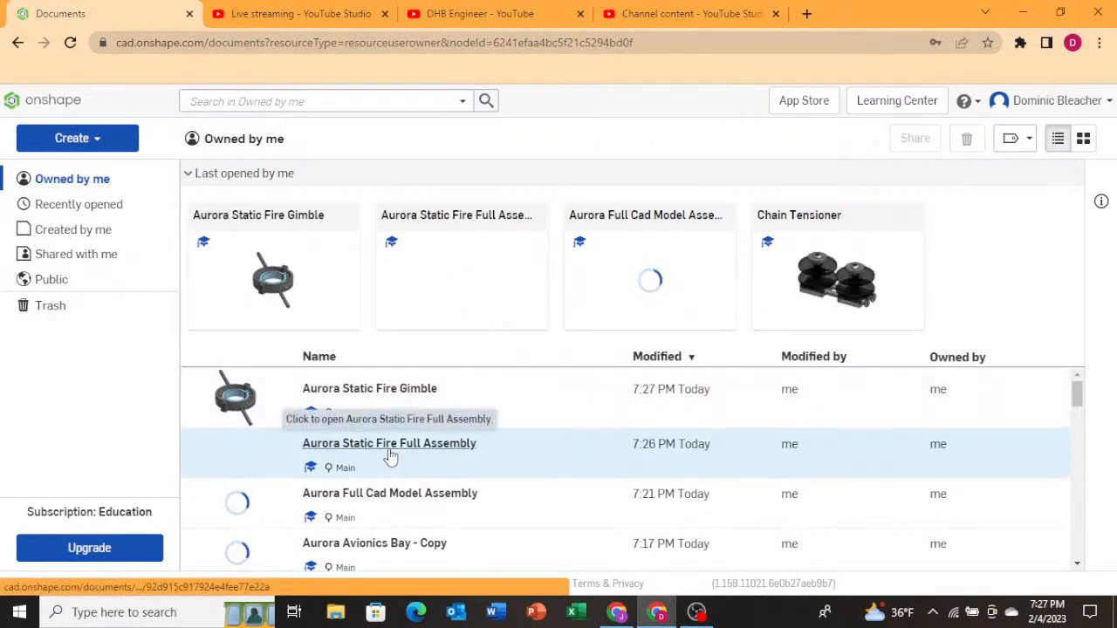
pyautogui.click(389, 450)
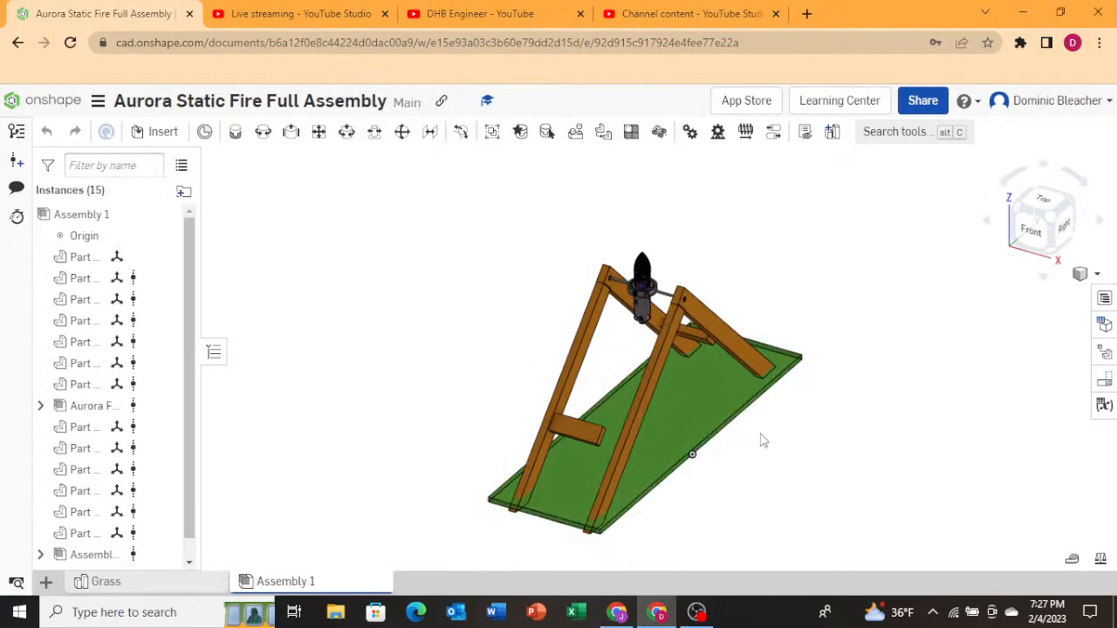
pyautogui.moveTo(761, 441)
pyautogui.mouseDown(button='right')
pyautogui.moveTo(786, 431)
pyautogui.moveTo(782, 443)
pyautogui.mouseUp(button='right')
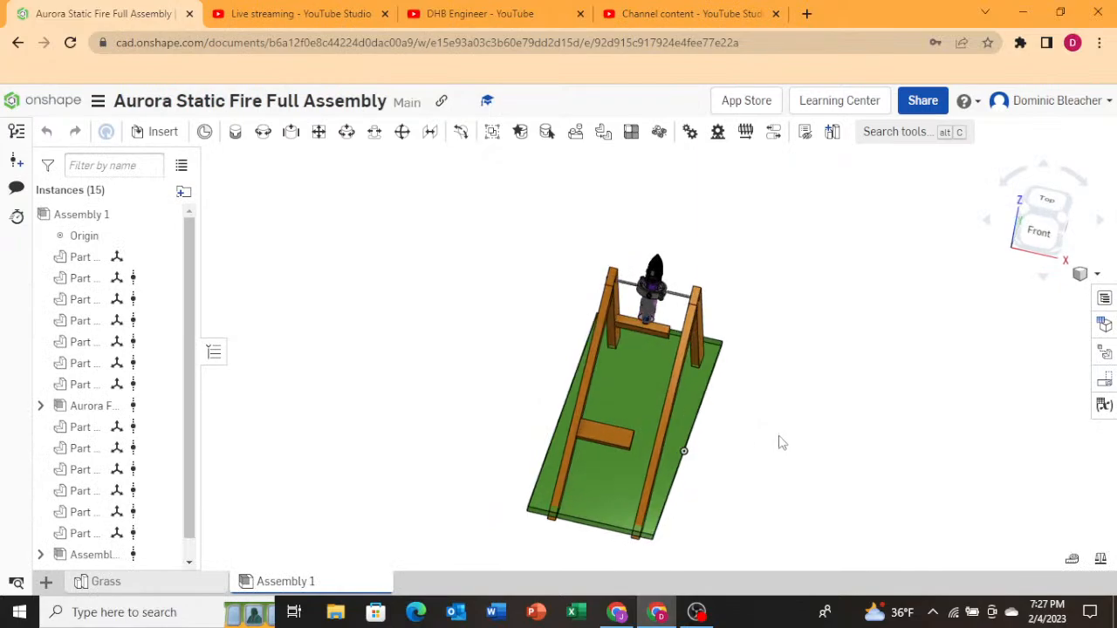
pyautogui.rightClick(610, 441)
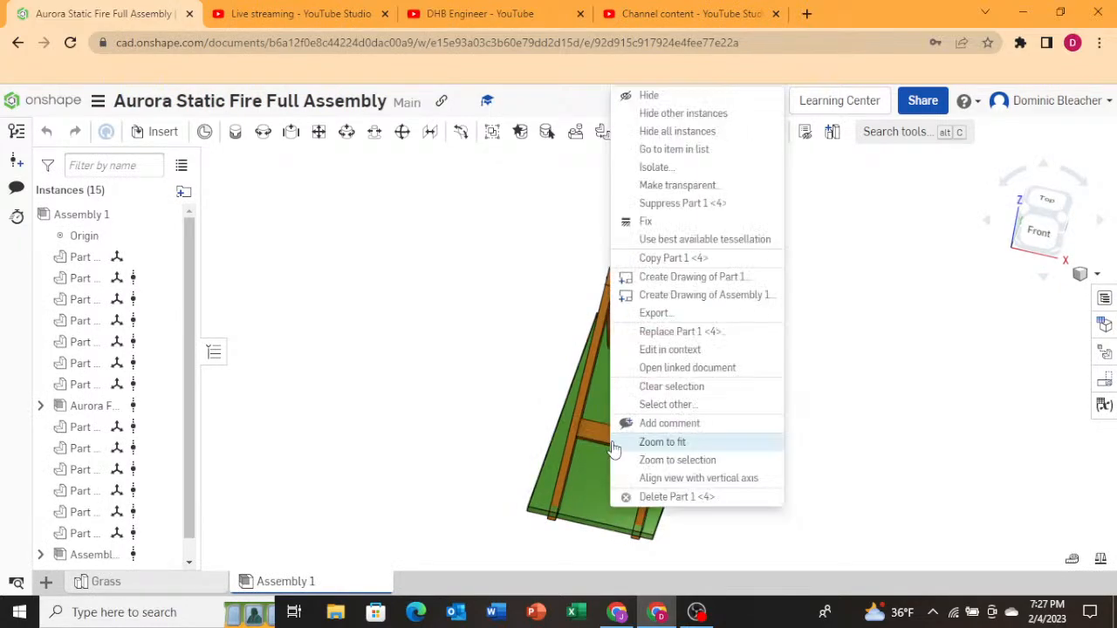
pyautogui.click(687, 367)
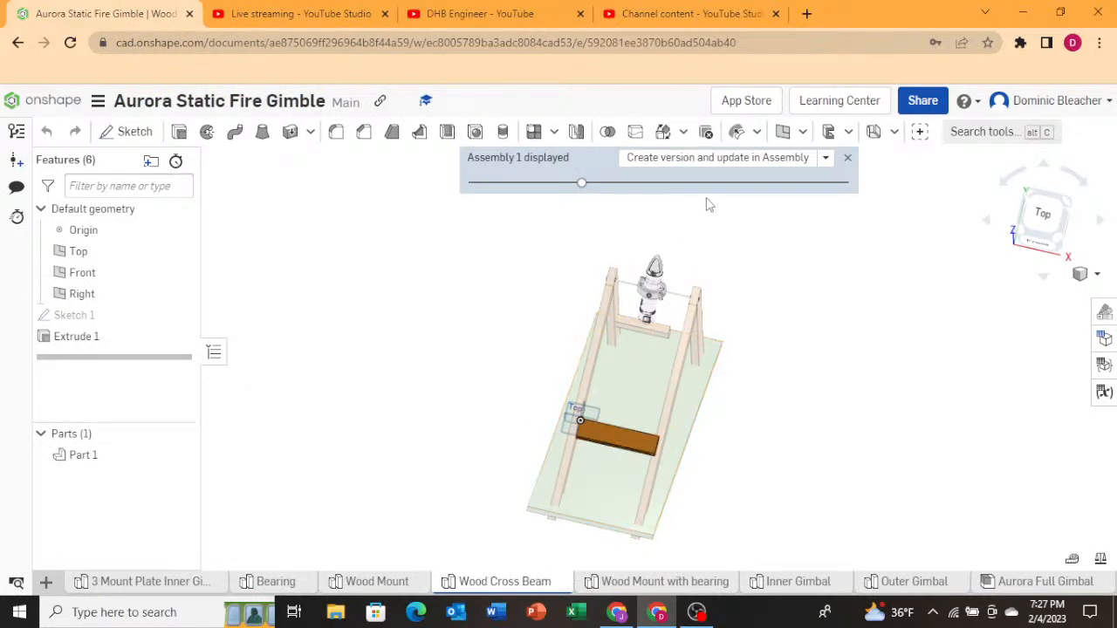
pyautogui.click(731, 160)
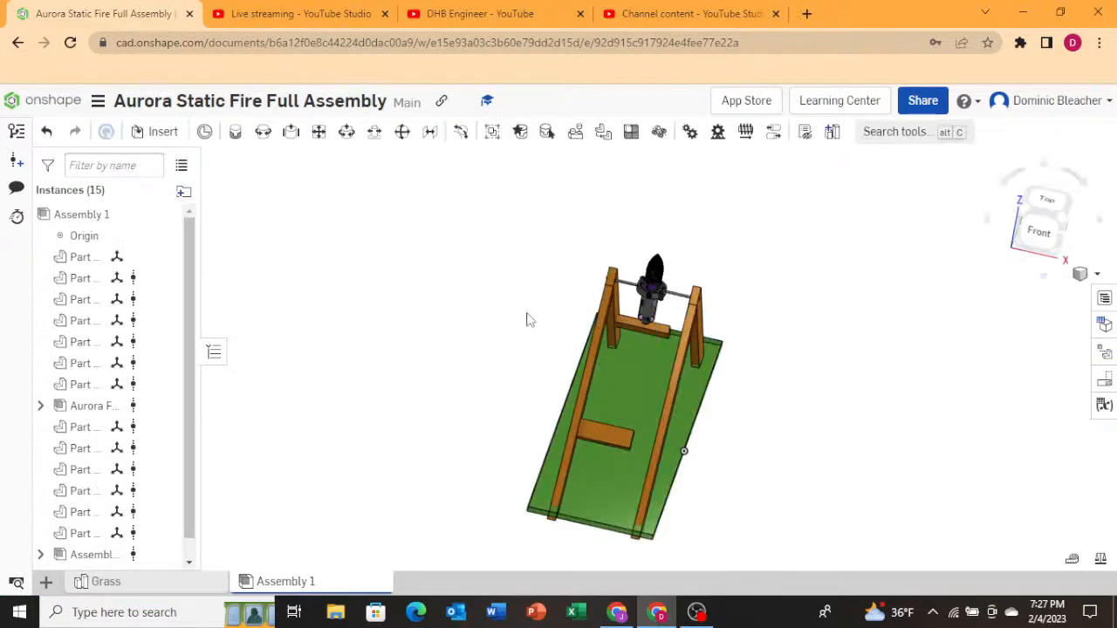
# Delete the shorter original cross beam from the assembly.
pyautogui.moveTo(645, 357); pyautogui.dragTo(522, 377, button='right')
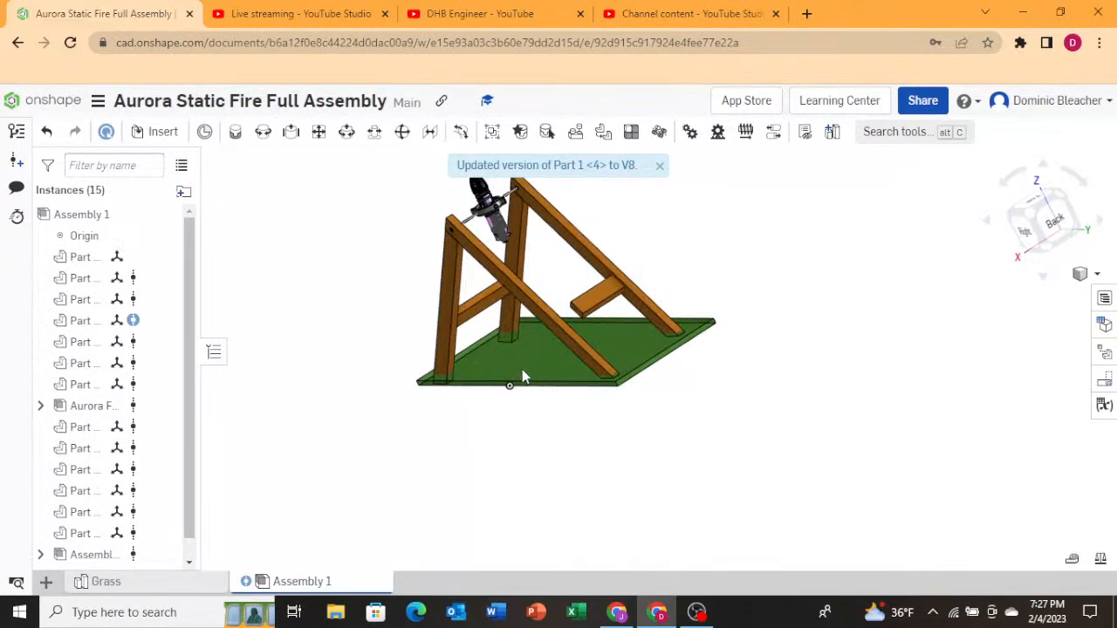
pyautogui.click(591, 302)
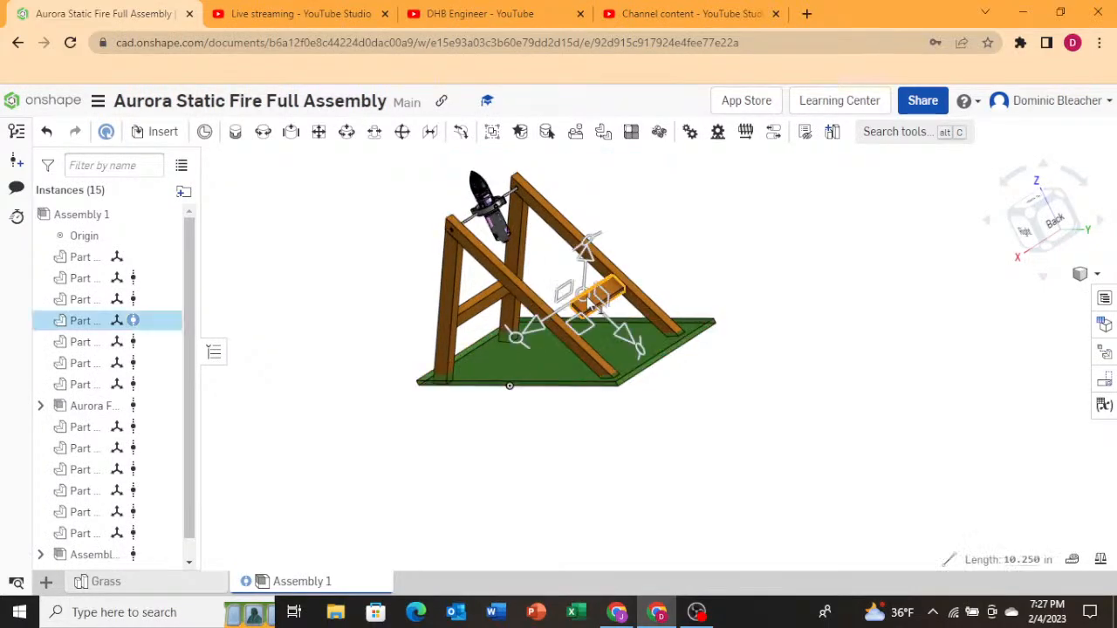
pyautogui.press('Delete')
# Paste a copy of the lengthened 15 in cross beam into the assembly.
pyautogui.click(482, 314)
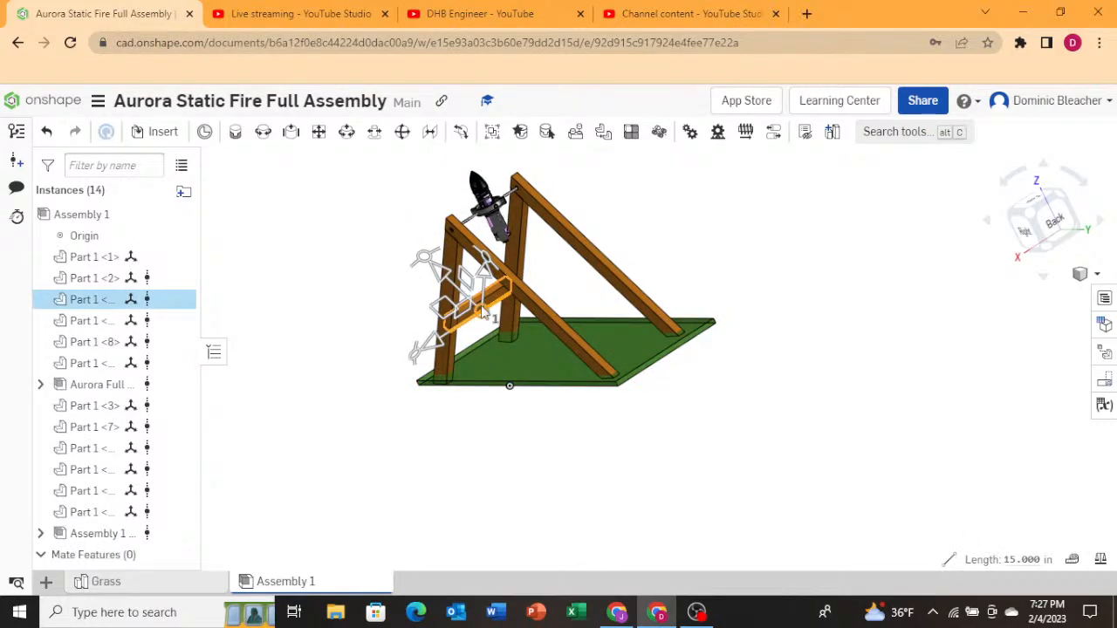
pyautogui.hotkey('ctrl', 'v')
pyautogui.moveTo(696, 392); pyautogui.dragTo(739, 350, button='right')
pyautogui.moveTo(647, 444); pyautogui.dragTo(636, 464, button='right')
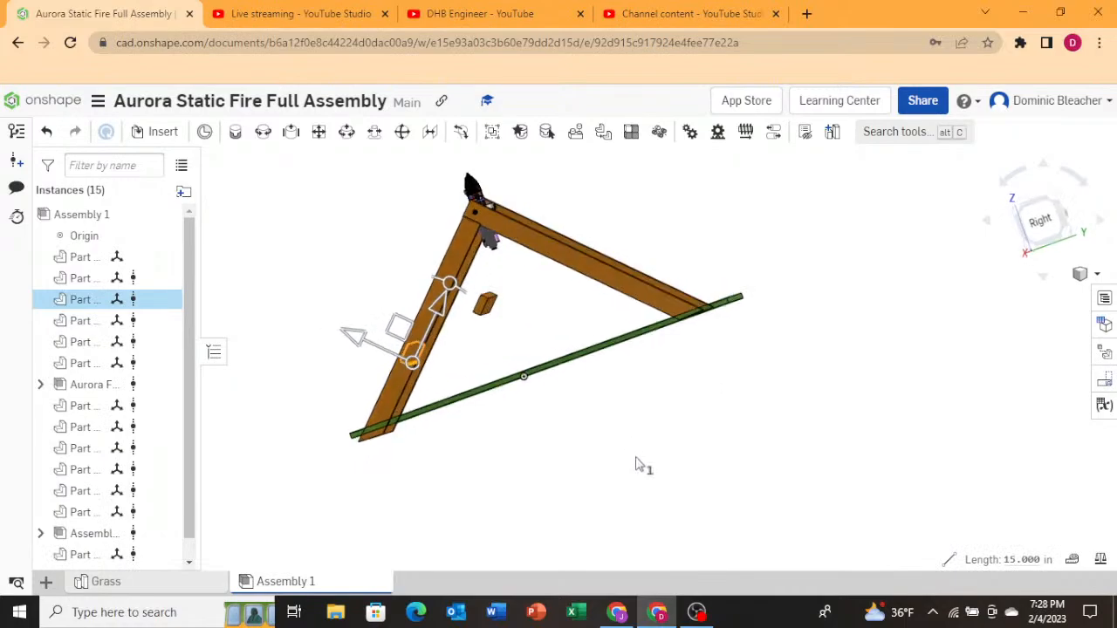
# Move the pasted cross beam with the triad up to the other pair of A-frame legs and slide it between them.
pyautogui.click(489, 311)
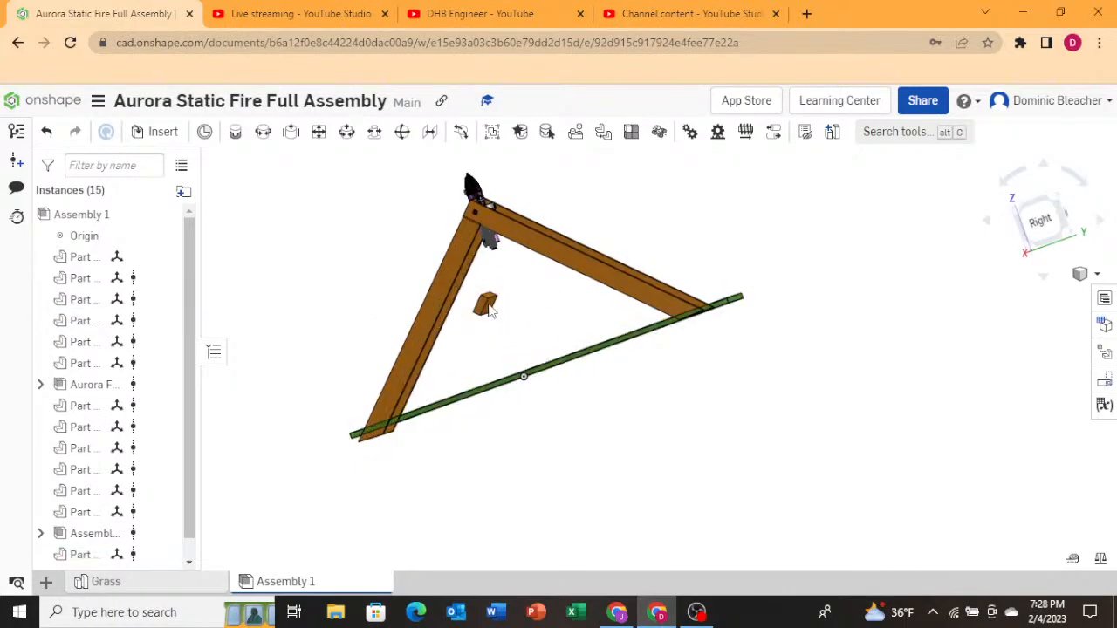
pyautogui.click(488, 305)
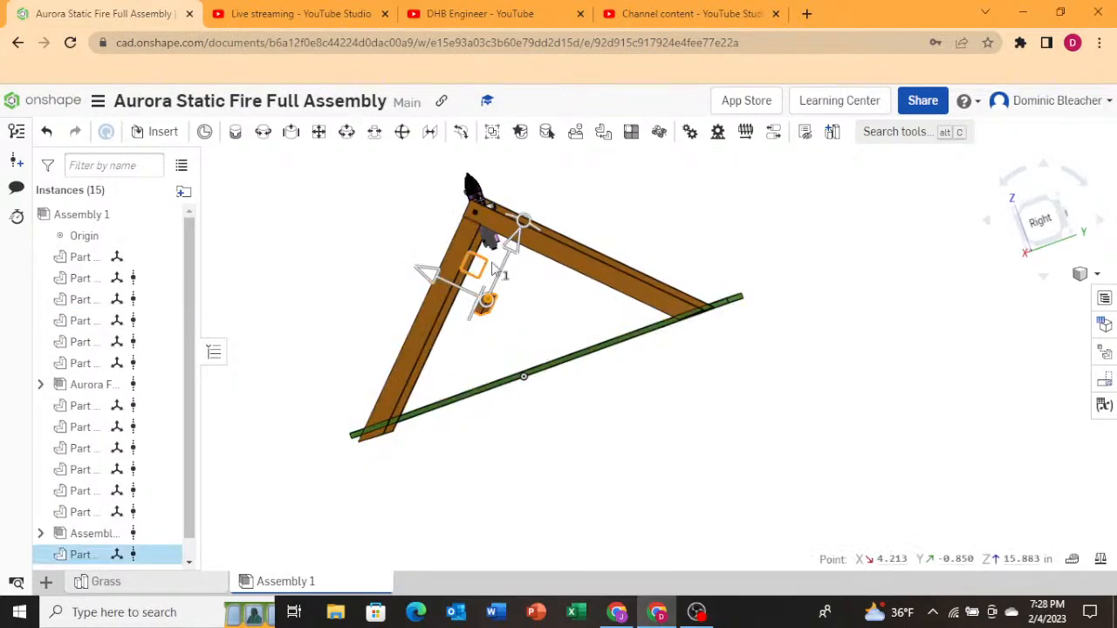
pyautogui.moveTo(494, 272); pyautogui.dragTo(609, 246)
pyautogui.moveTo(787, 254); pyautogui.dragTo(823, 252, button='right')
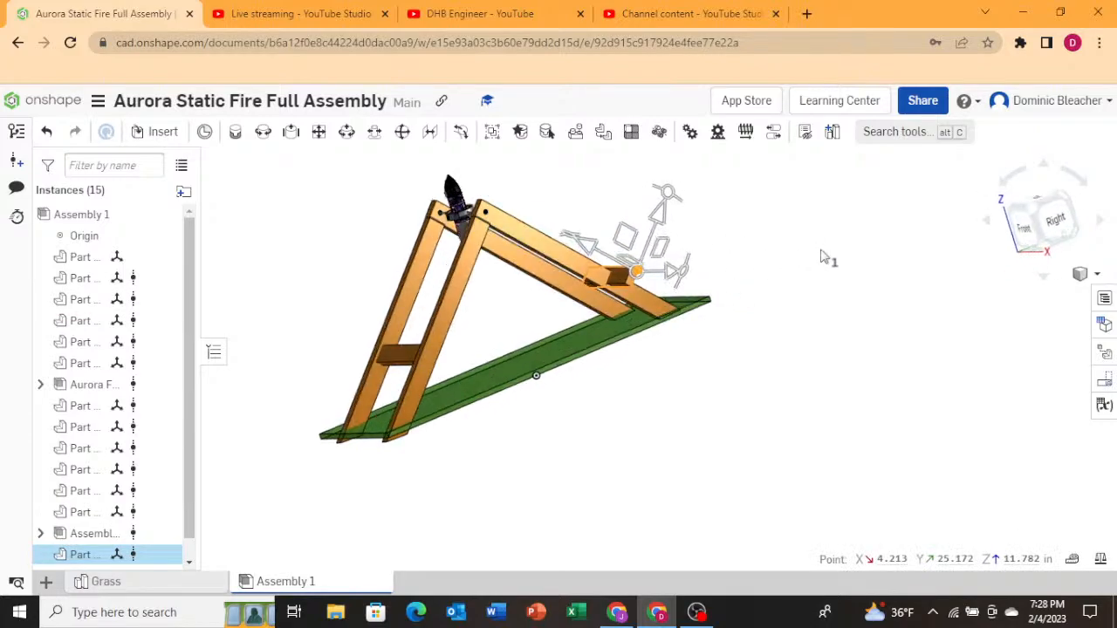
pyautogui.click(1013, 220)
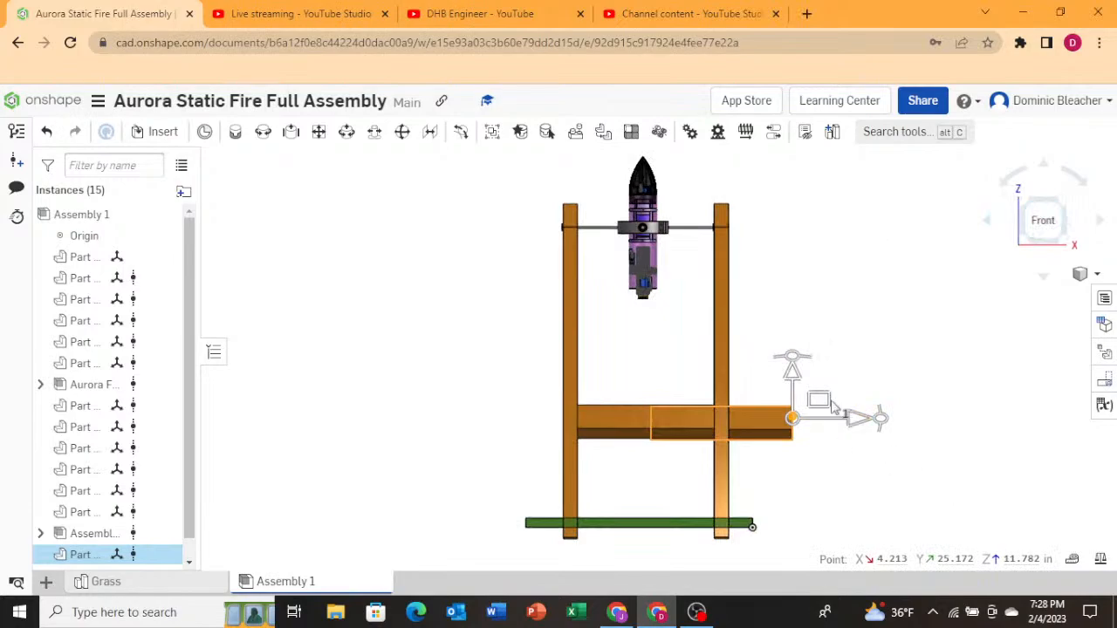
pyautogui.moveTo(821, 400); pyautogui.dragTo(756, 405)
# Rotate the pasted cross beam with the triad so it lies flat along the A-frame leg.
pyautogui.moveTo(532, 384); pyautogui.dragTo(604, 383, button='right')
pyautogui.scroll(-1, 559, 400)
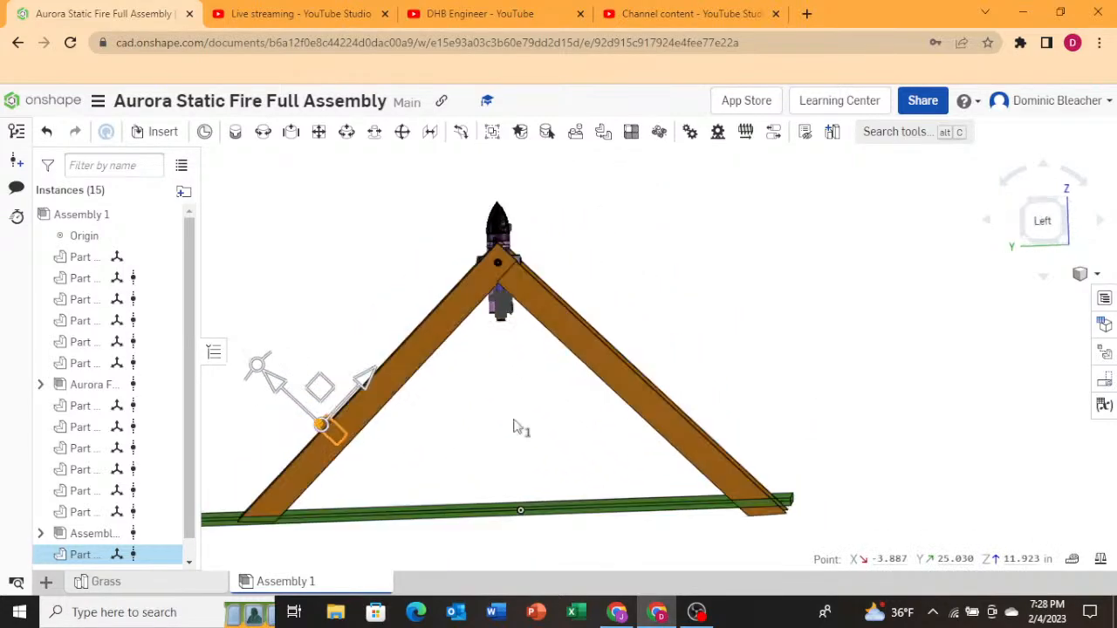
pyautogui.scroll(2, 260, 370)
pyautogui.moveTo(332, 386); pyautogui.dragTo(359, 498)
pyautogui.scroll(1, 361, 495)
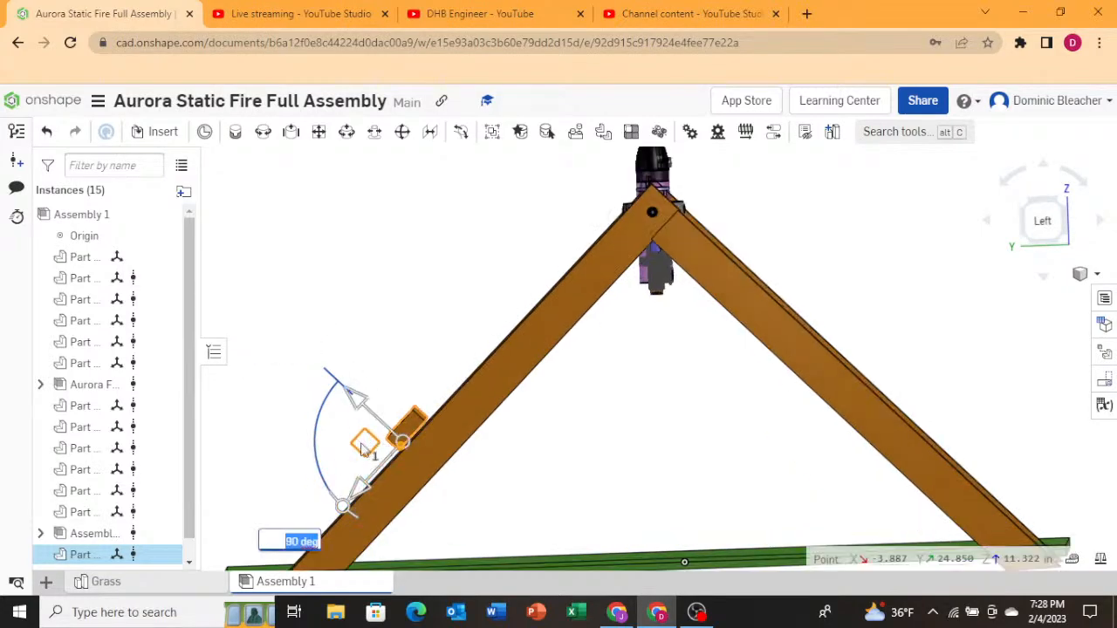
pyautogui.moveTo(361, 449); pyautogui.dragTo(393, 472)
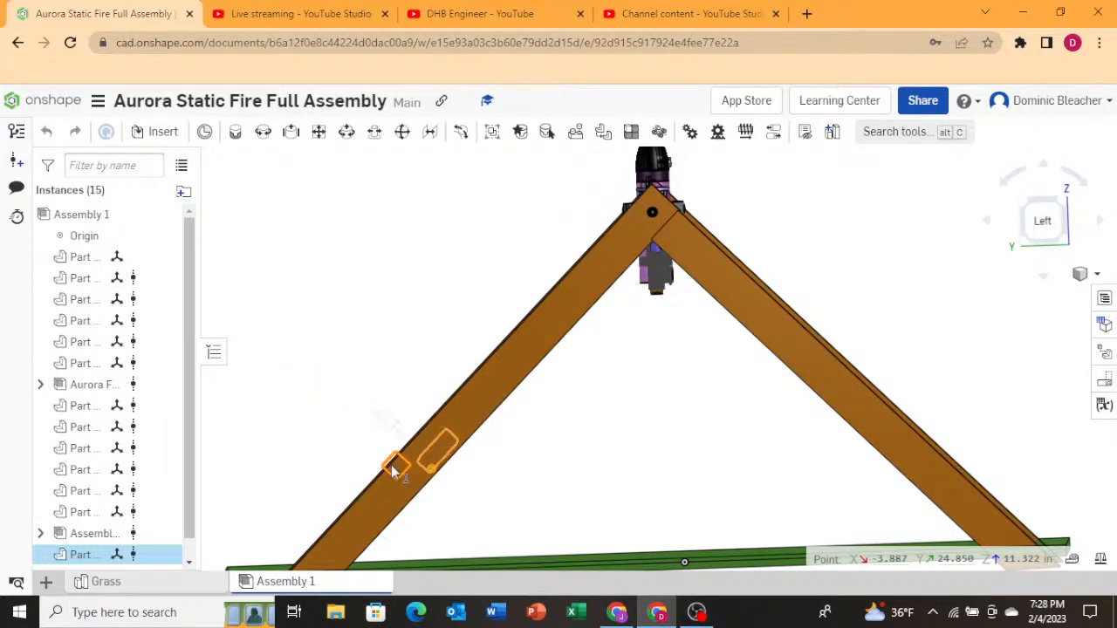
# Shift the pasted cross beam sideways so it sits flush between the two A-frame legs.
pyautogui.scroll(-5, 392, 471)
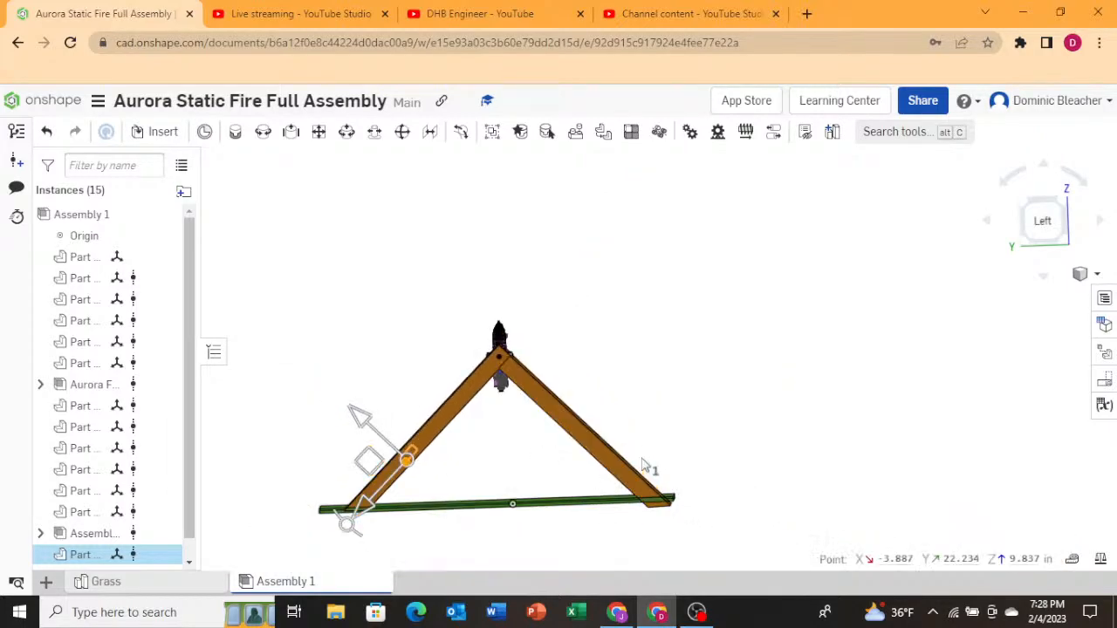
pyautogui.moveTo(644, 463); pyautogui.dragTo(732, 351, button='right')
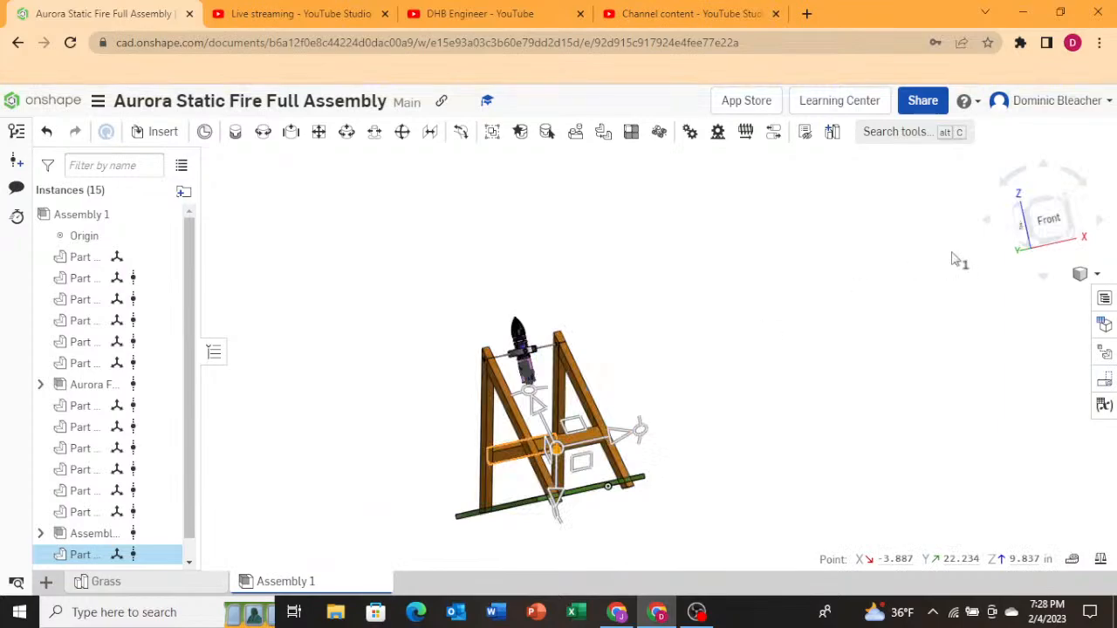
pyautogui.click(1048, 220)
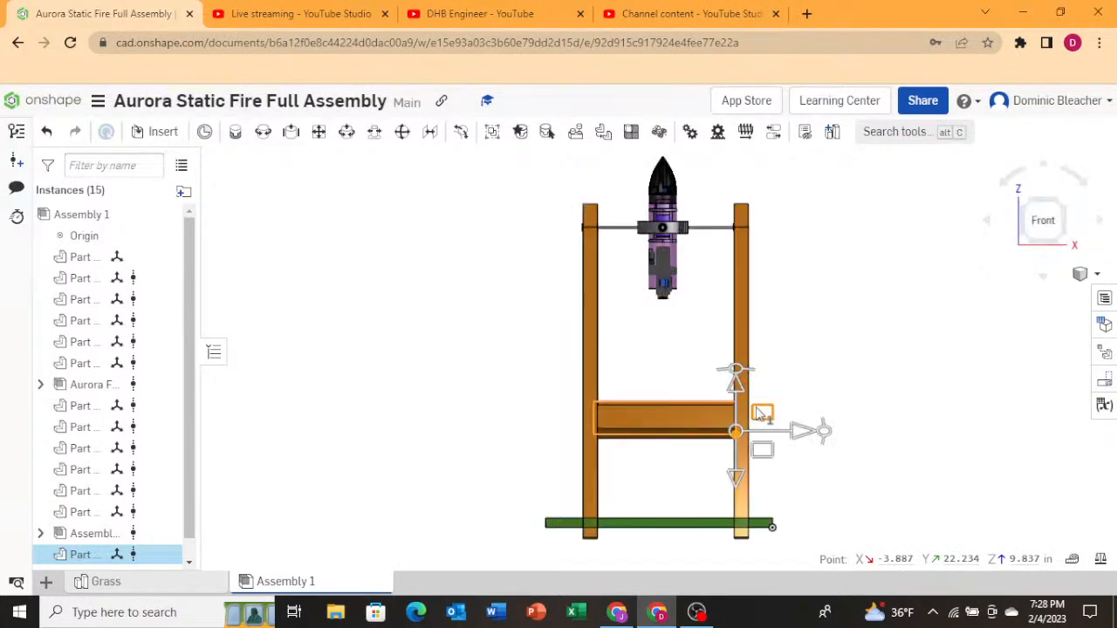
pyautogui.moveTo(761, 417); pyautogui.dragTo(738, 450, button='right')
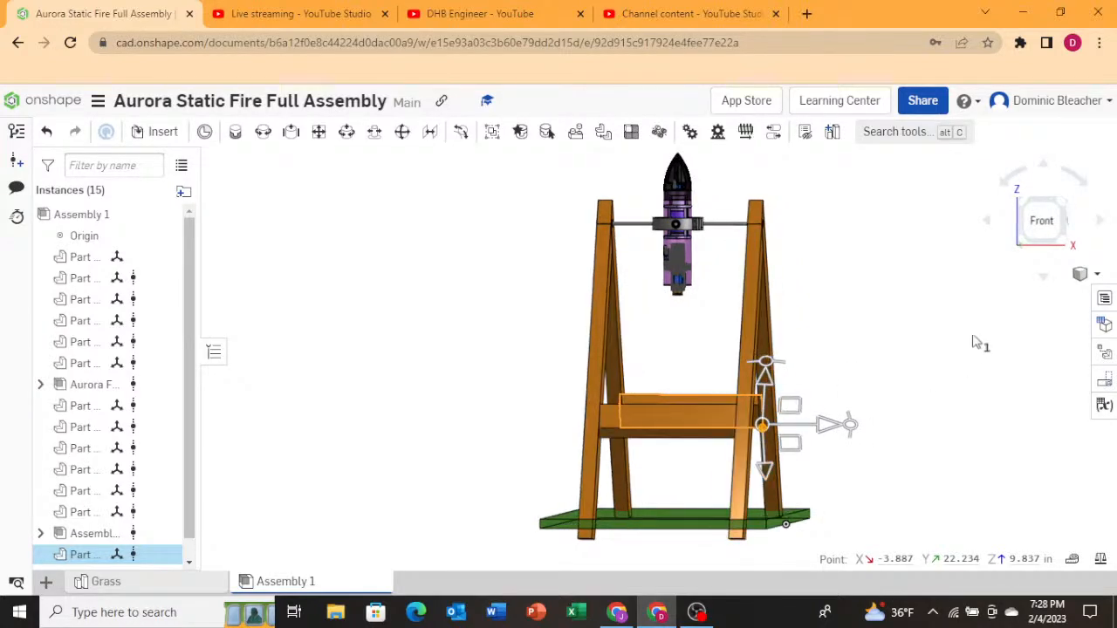
pyautogui.click(1023, 238)
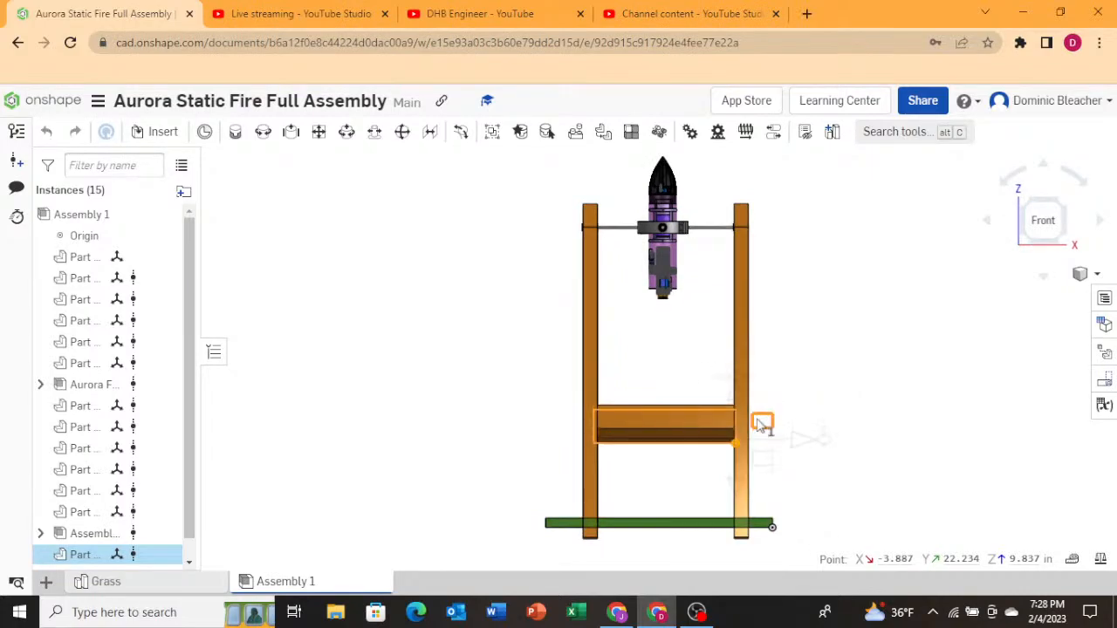
pyautogui.moveTo(758, 413); pyautogui.dragTo(758, 415)
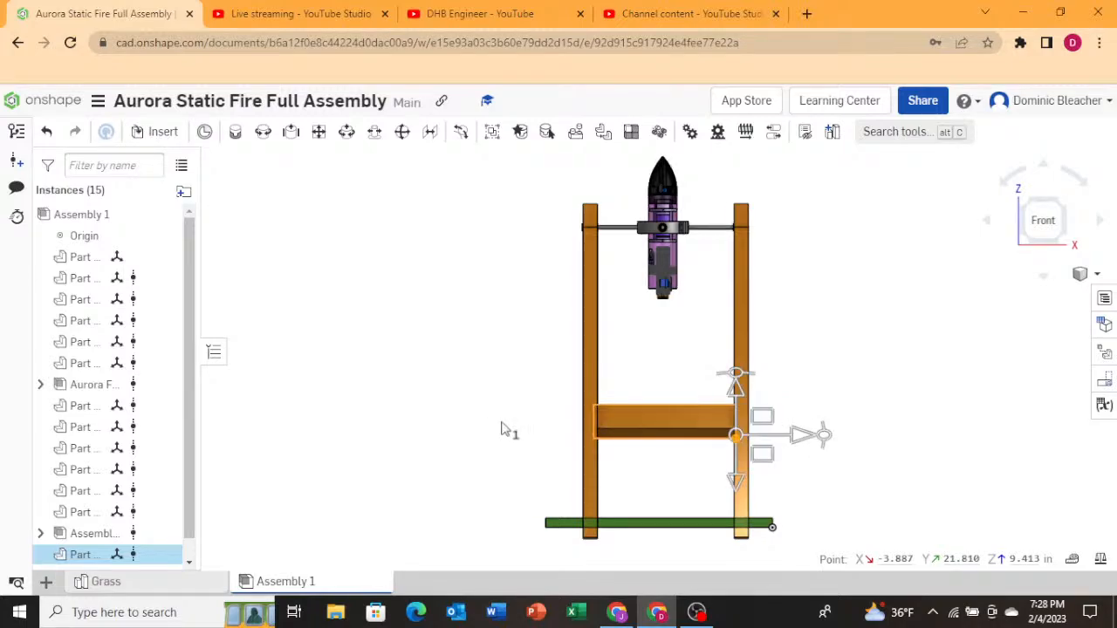
# Inspect the A-frame, cross beams and grass base contact from several angles.
pyautogui.moveTo(509, 431); pyautogui.dragTo(548, 427, button='right')
pyautogui.scroll(-2, 539, 458)
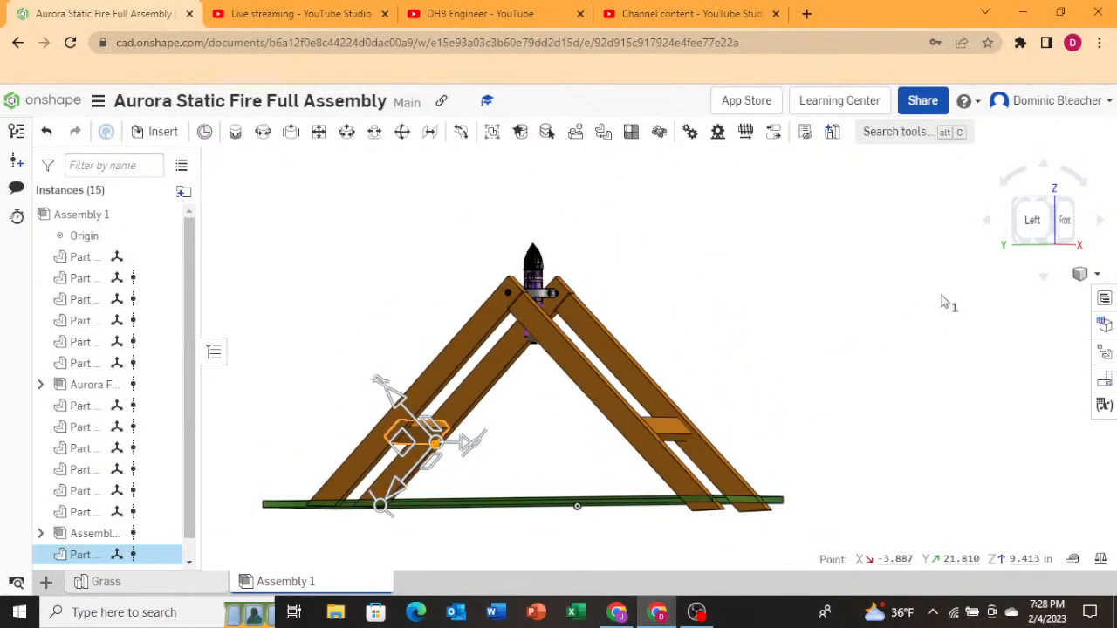
pyautogui.scroll(-1, 941, 300)
pyautogui.scroll(1, 811, 483)
pyautogui.scroll(1, 752, 474)
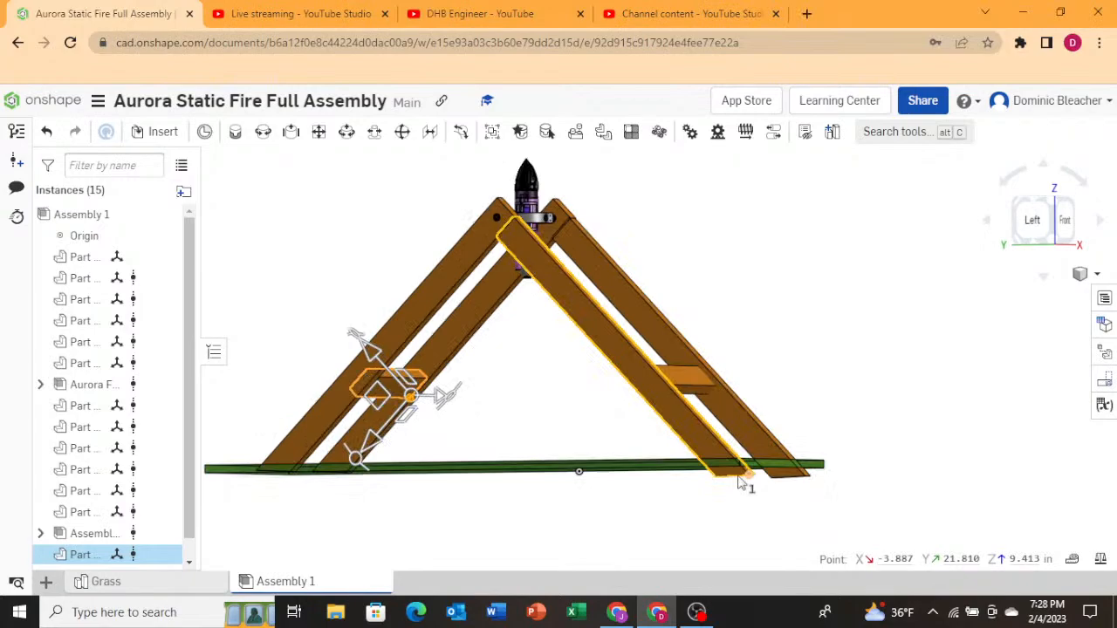
pyautogui.click(895, 351)
pyautogui.scroll(-2, 758, 347)
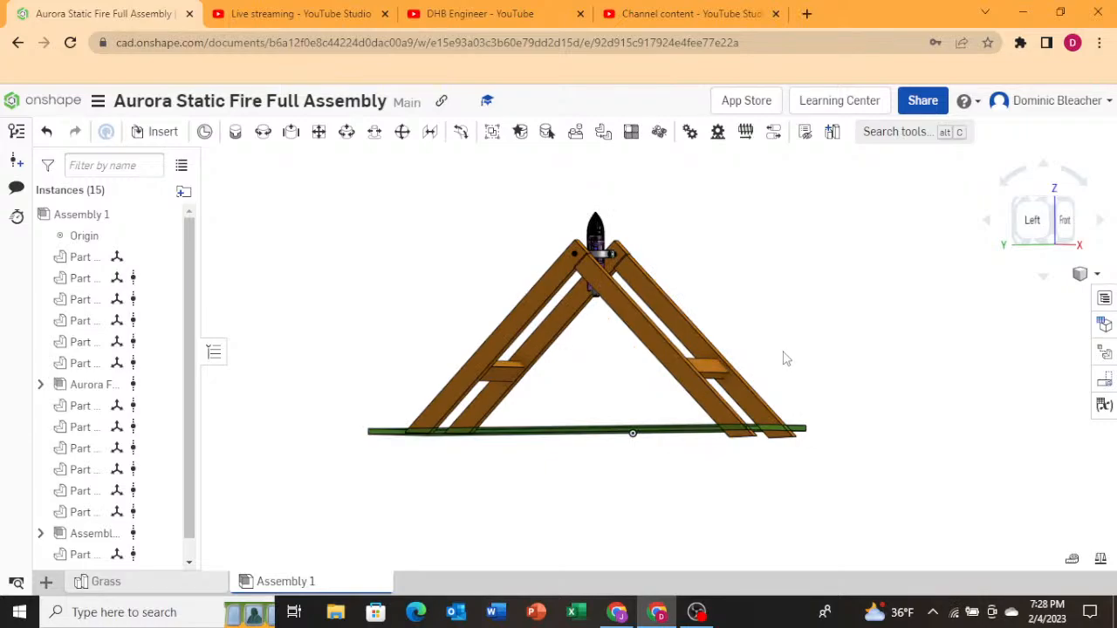
pyautogui.scroll(3, 544, 224)
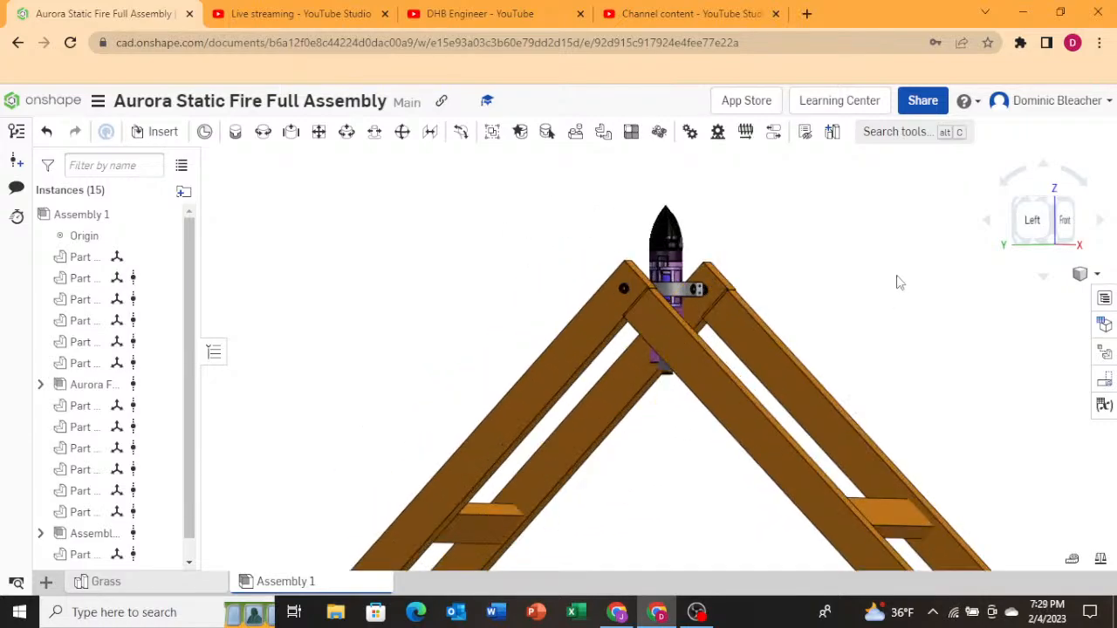
pyautogui.moveTo(898, 282); pyautogui.dragTo(834, 302, button='right')
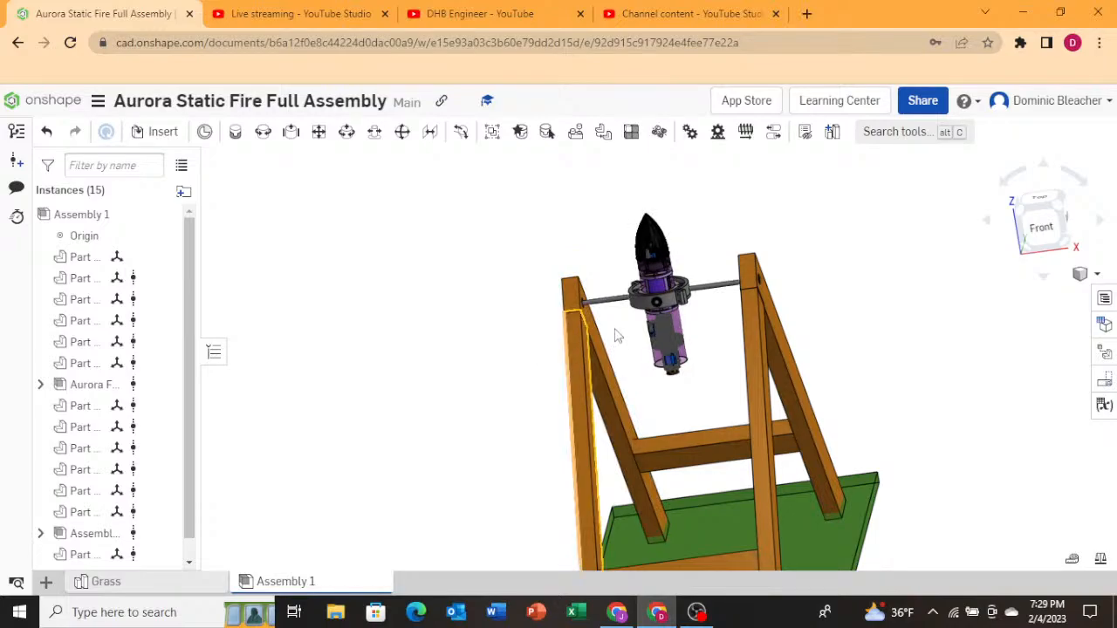
pyautogui.scroll(3, 668, 272)
pyautogui.scroll(-2, 669, 278)
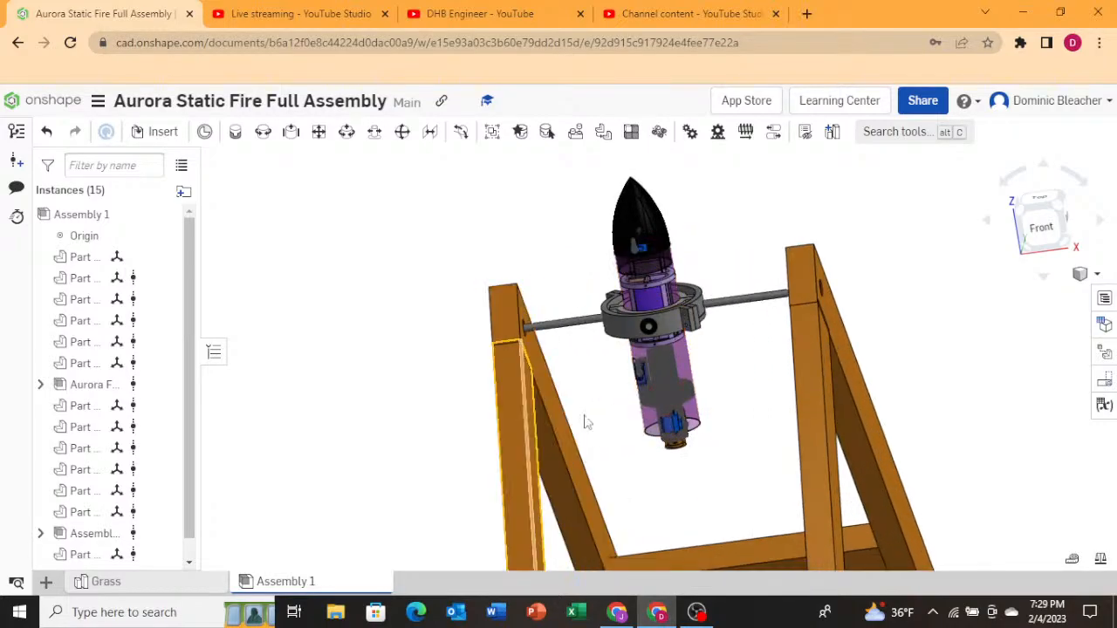
pyautogui.scroll(2, 687, 348)
pyautogui.scroll(-4, 686, 356)
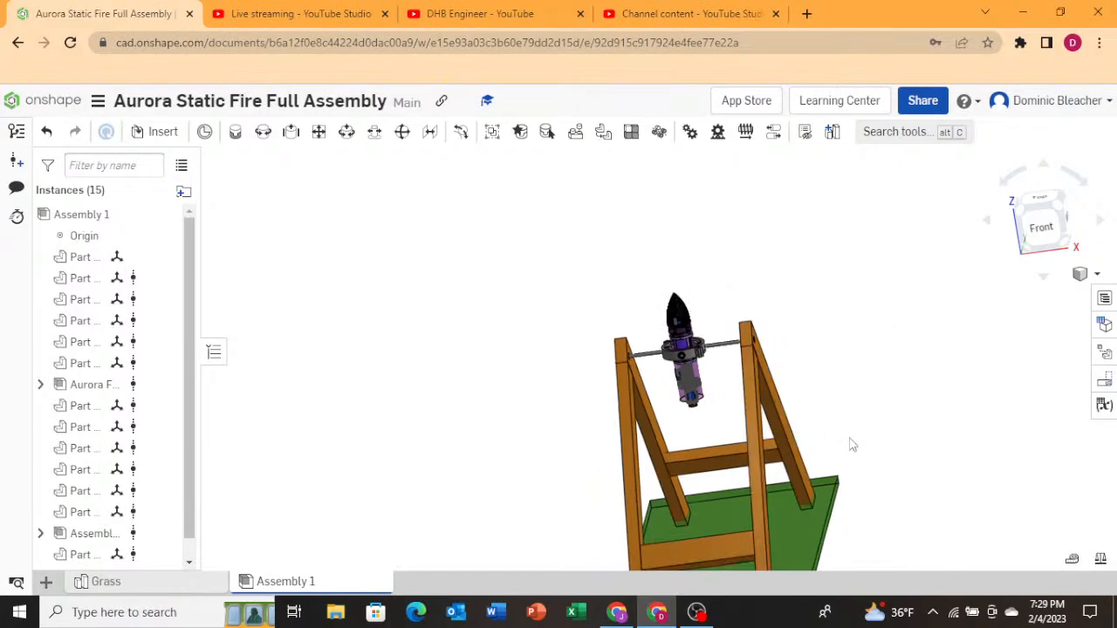
pyautogui.moveTo(848, 444); pyautogui.dragTo(477, 588, button='right')
pyautogui.hotkey('shift', '4')
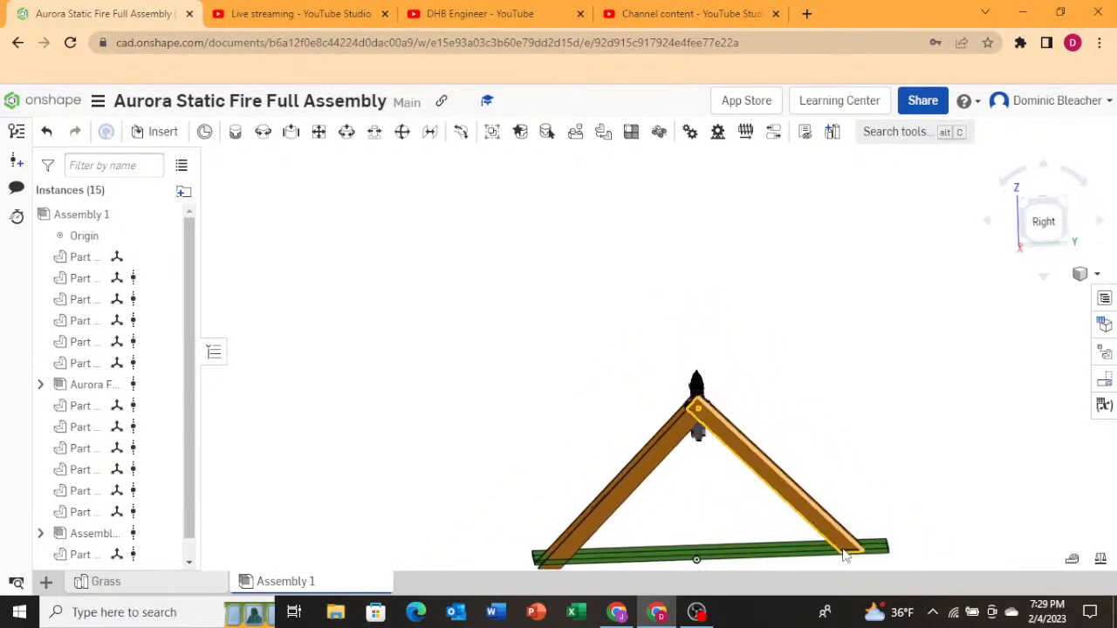
pyautogui.scroll(5, 846, 549)
pyautogui.moveTo(906, 532); pyautogui.dragTo(907, 533, button='right')
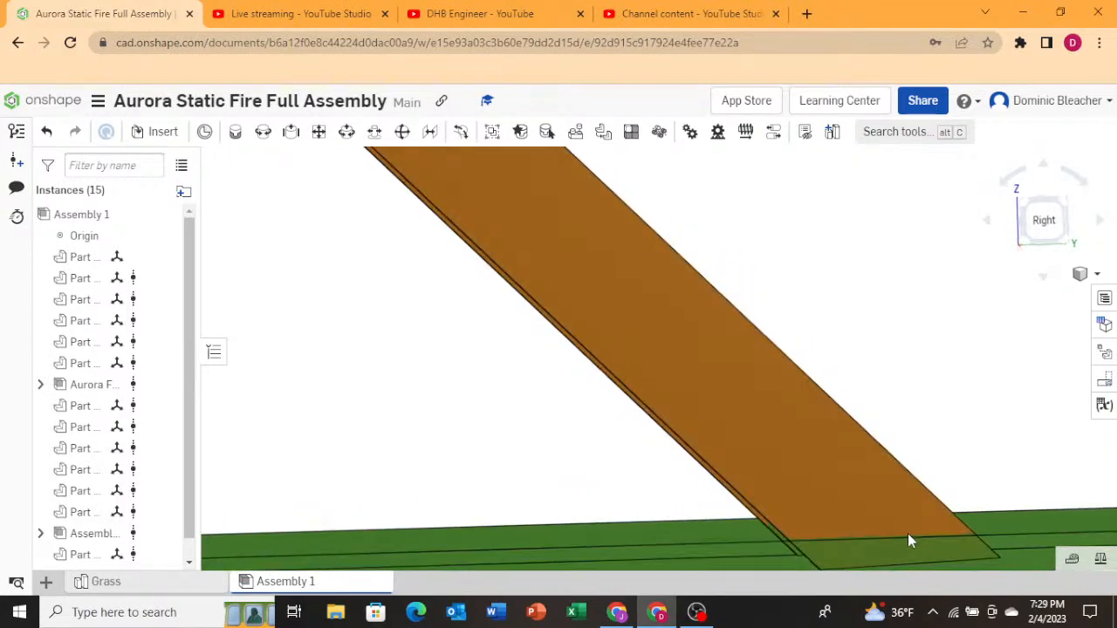
pyautogui.scroll(-3, 909, 533)
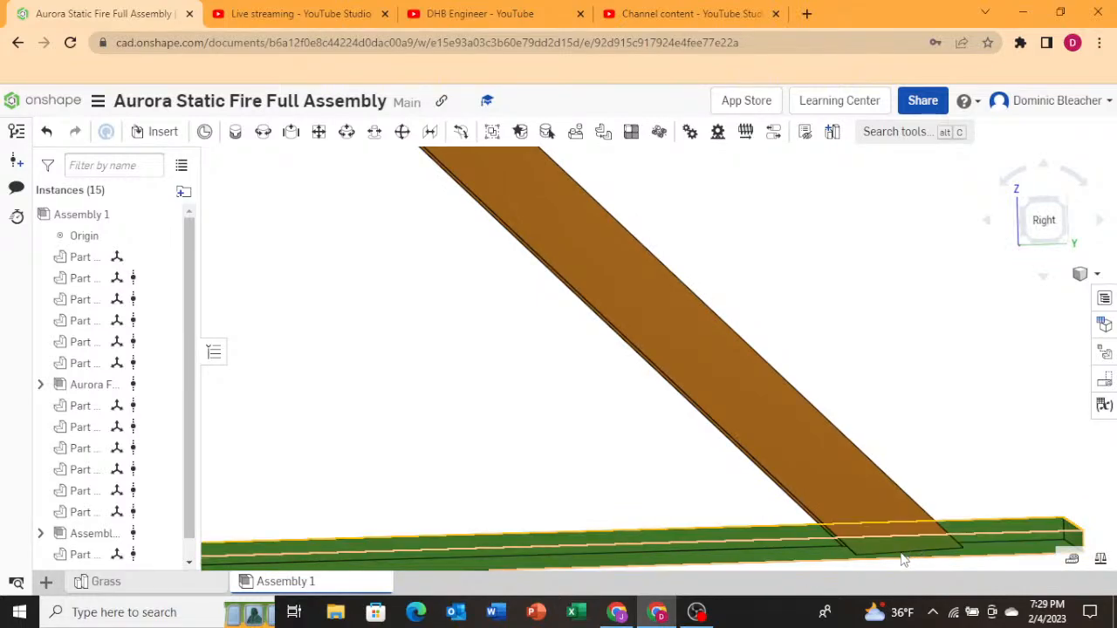
pyautogui.scroll(-5, 768, 550)
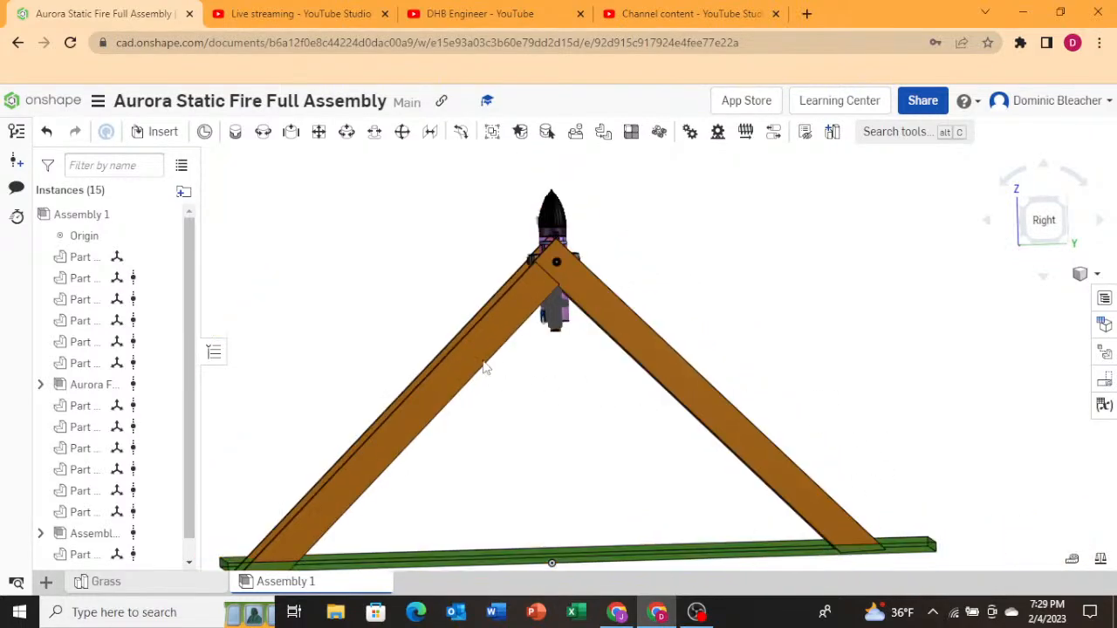
pyautogui.scroll(2, 471, 328)
pyautogui.scroll(-2, 515, 367)
pyautogui.moveTo(534, 389); pyautogui.dragTo(579, 404, button='right')
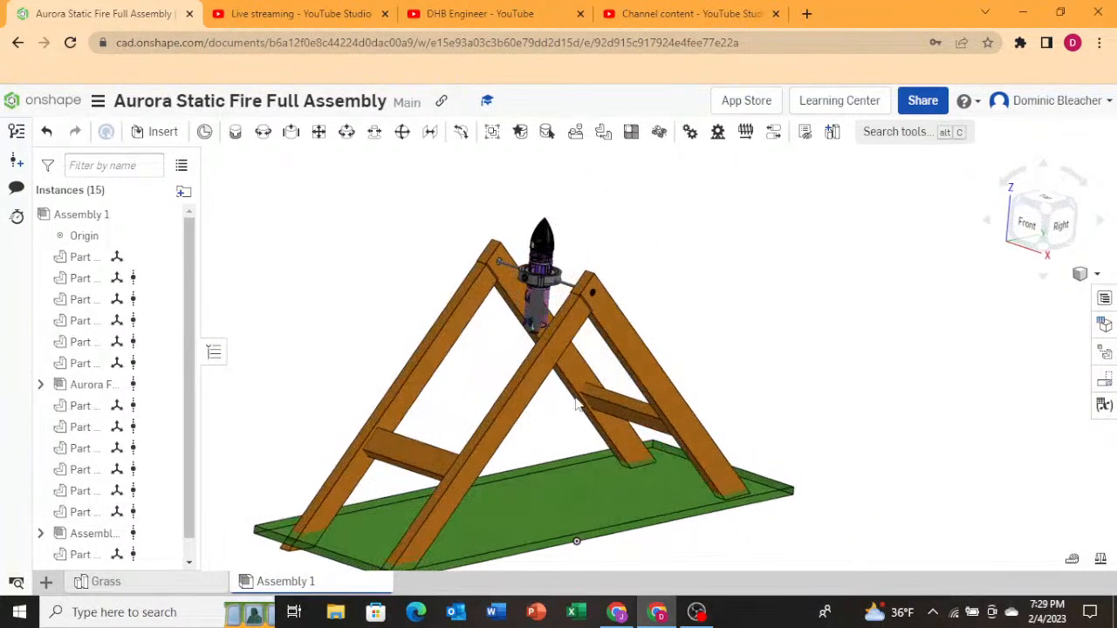
# Inspect the rocket, its clamp ring and the axle rod where they meet the top of the A-frame from several angles.
pyautogui.scroll(3, 494, 268)
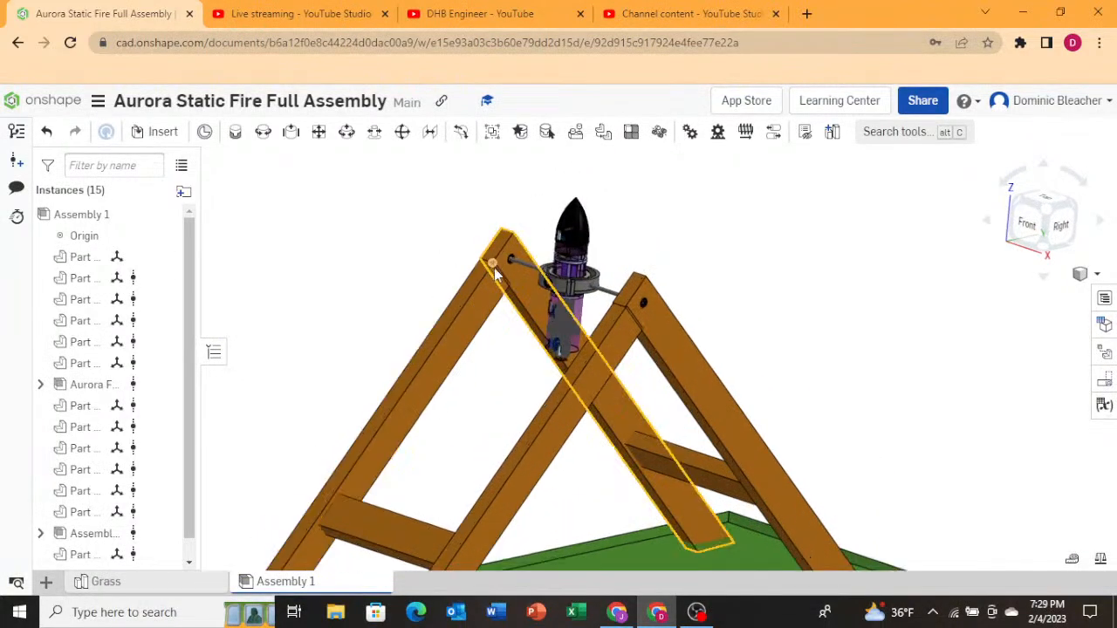
pyautogui.scroll(5, 608, 290)
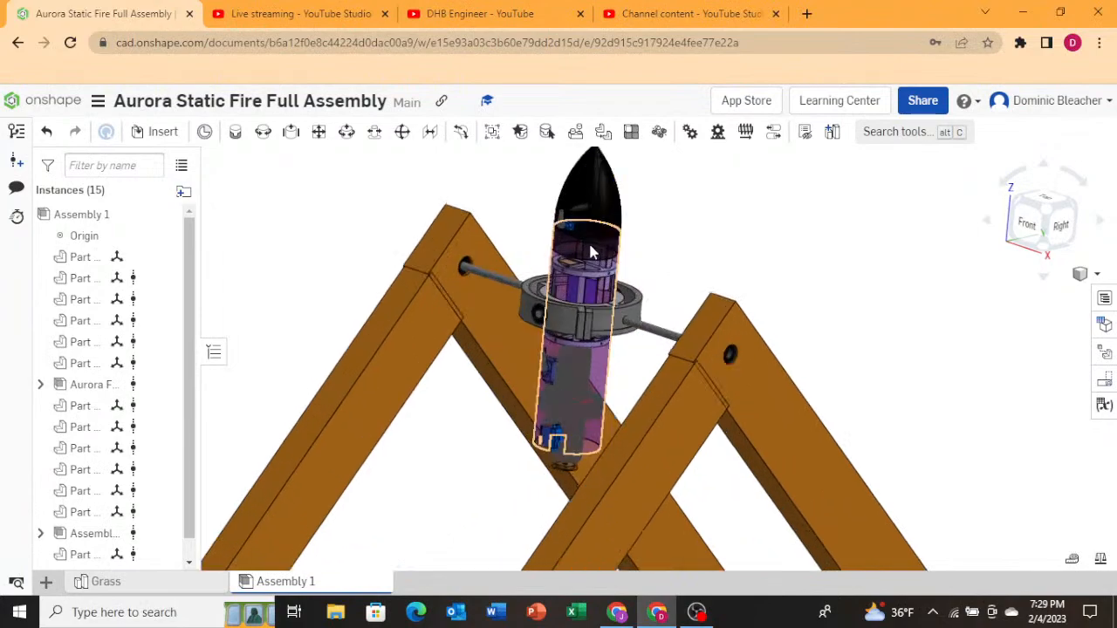
pyautogui.moveTo(710, 294); pyautogui.dragTo(276, 441, button='right')
pyautogui.scroll(-3, 357, 378)
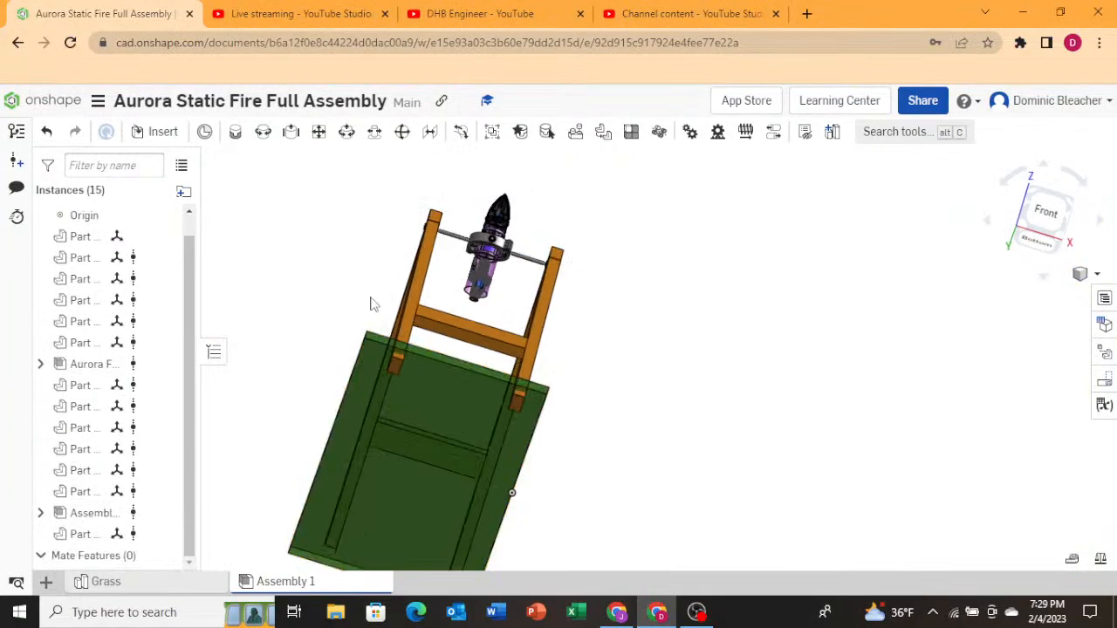
pyautogui.moveTo(371, 304); pyautogui.dragTo(669, 292, button='right')
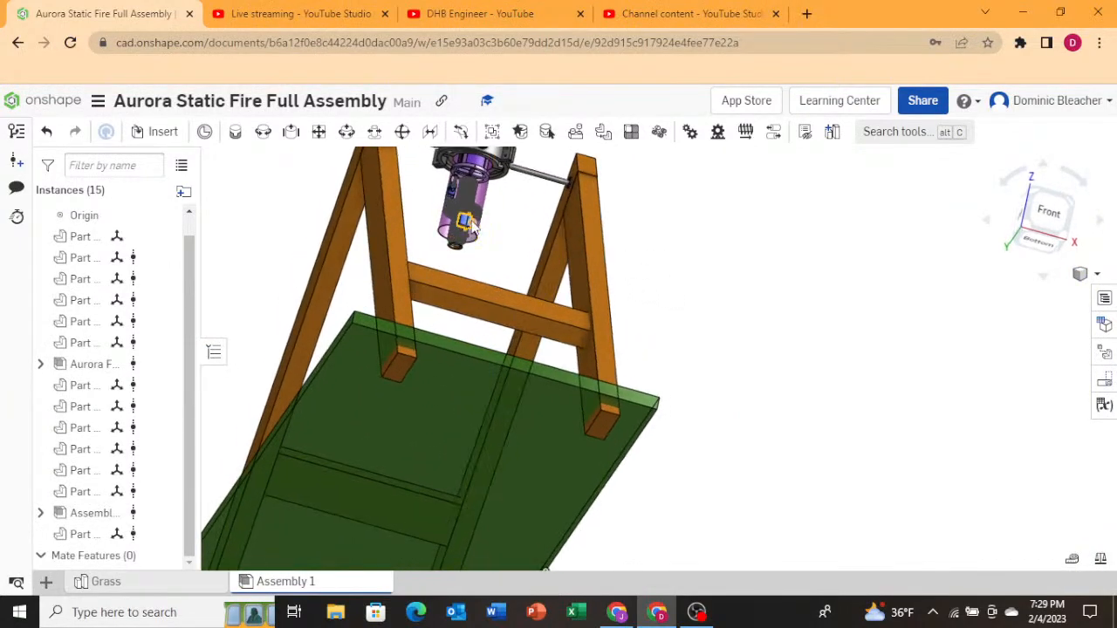
pyautogui.scroll(-3, 491, 272)
pyautogui.scroll(6, 487, 209)
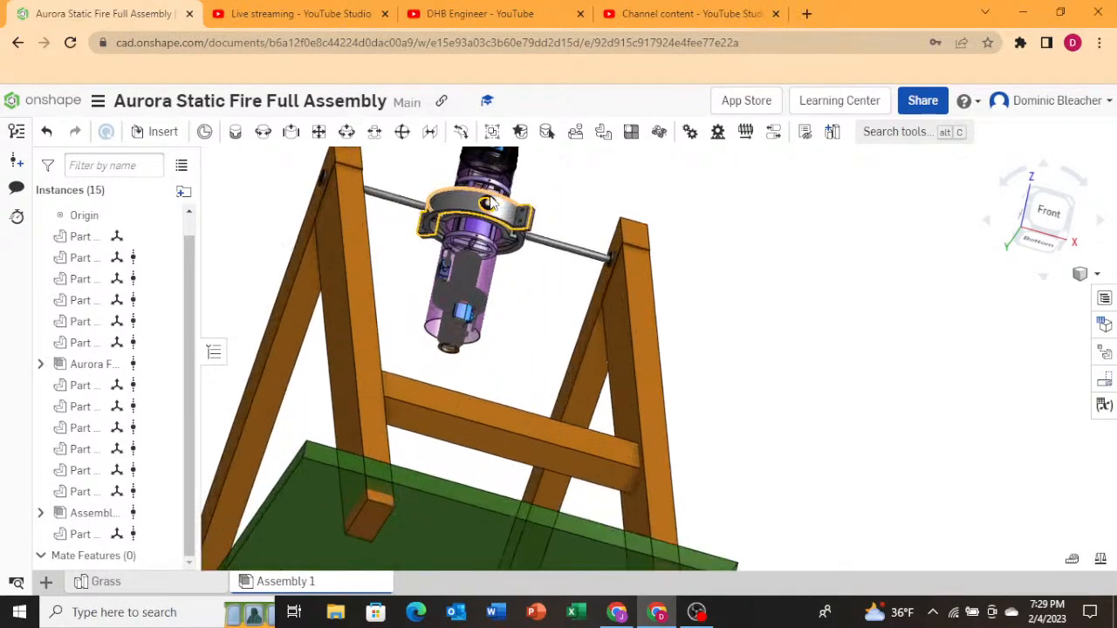
pyautogui.scroll(-5, 549, 300)
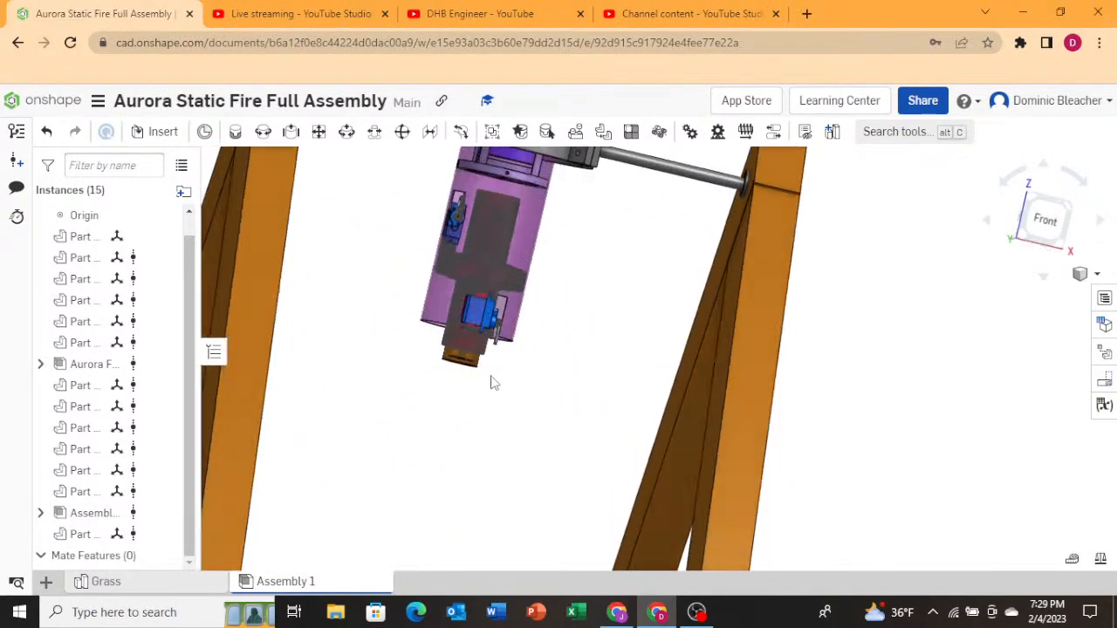
pyautogui.scroll(-4, 358, 367)
pyautogui.scroll(8, 416, 244)
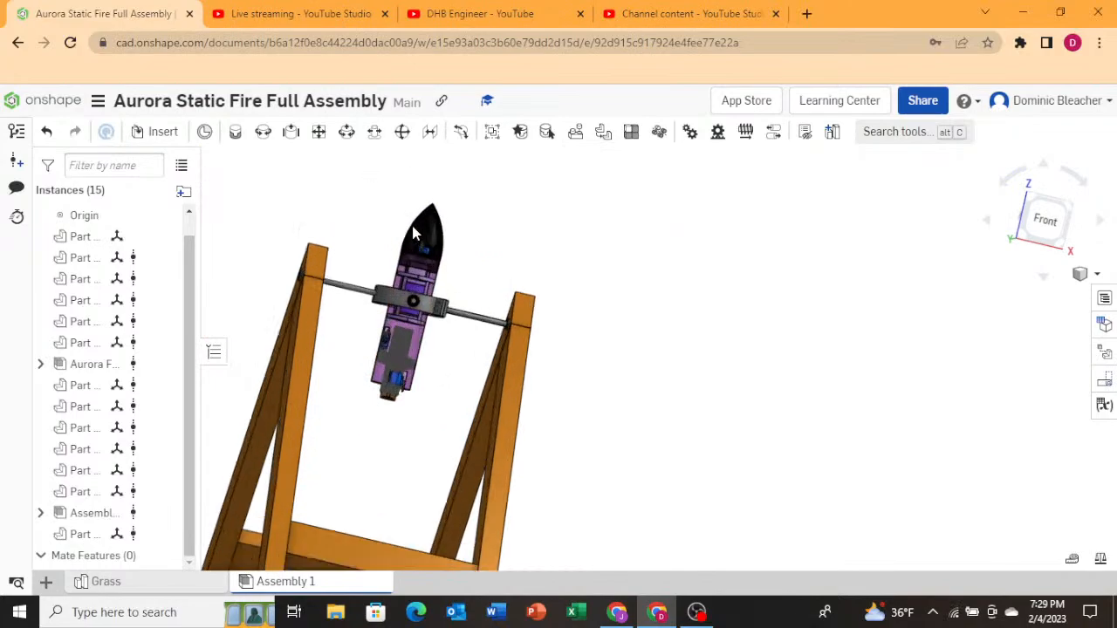
pyautogui.scroll(-4, 418, 246)
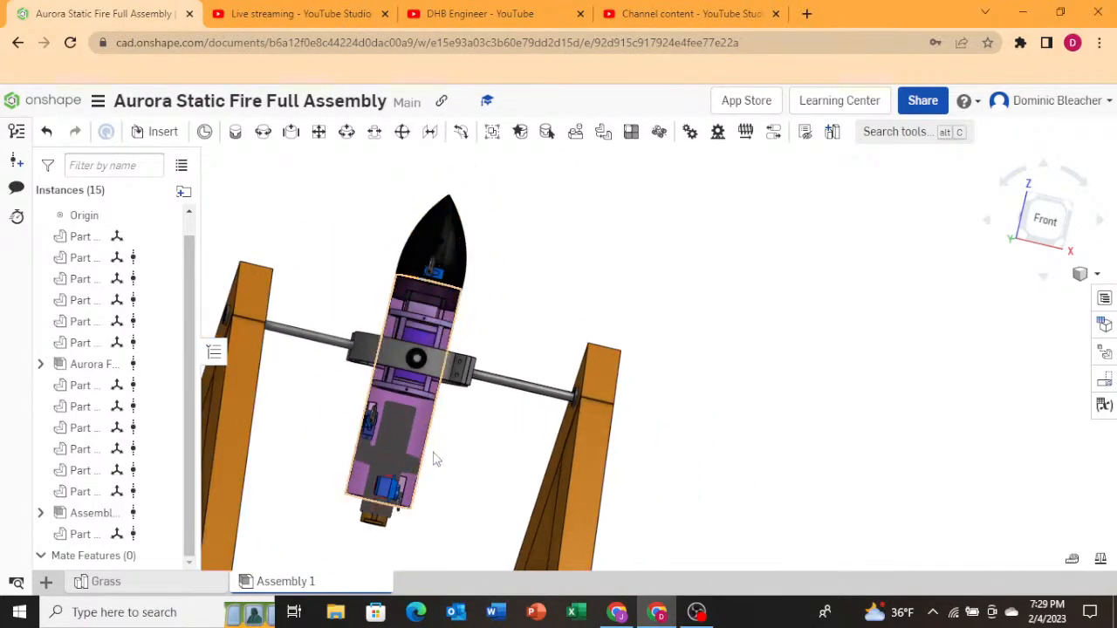
pyautogui.moveTo(462, 469); pyautogui.dragTo(396, 486, button='right')
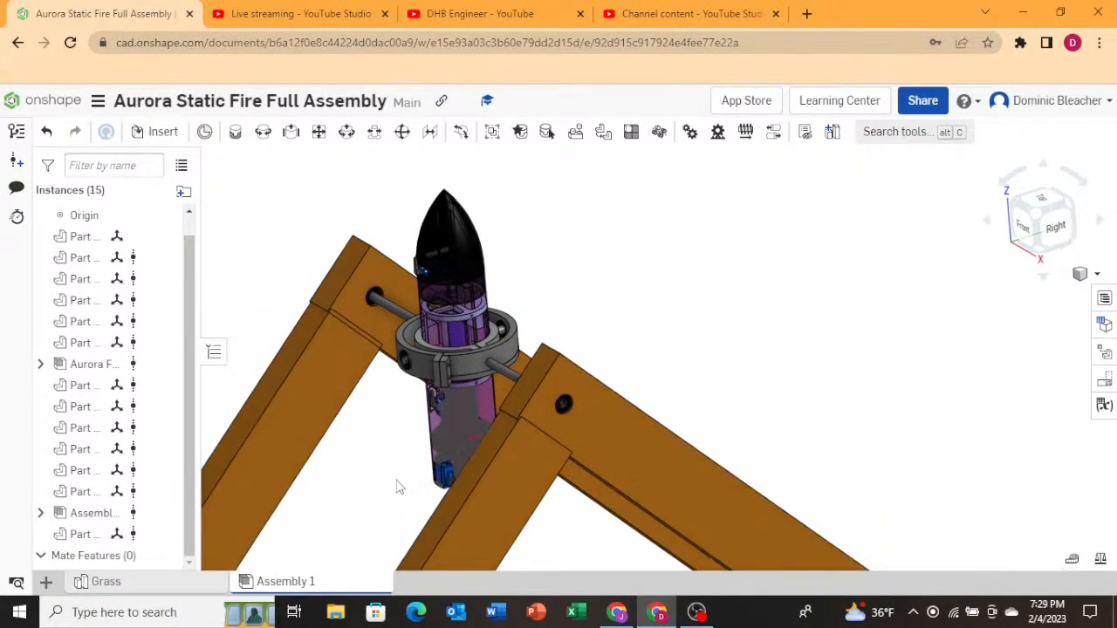
pyautogui.scroll(8, 447, 421)
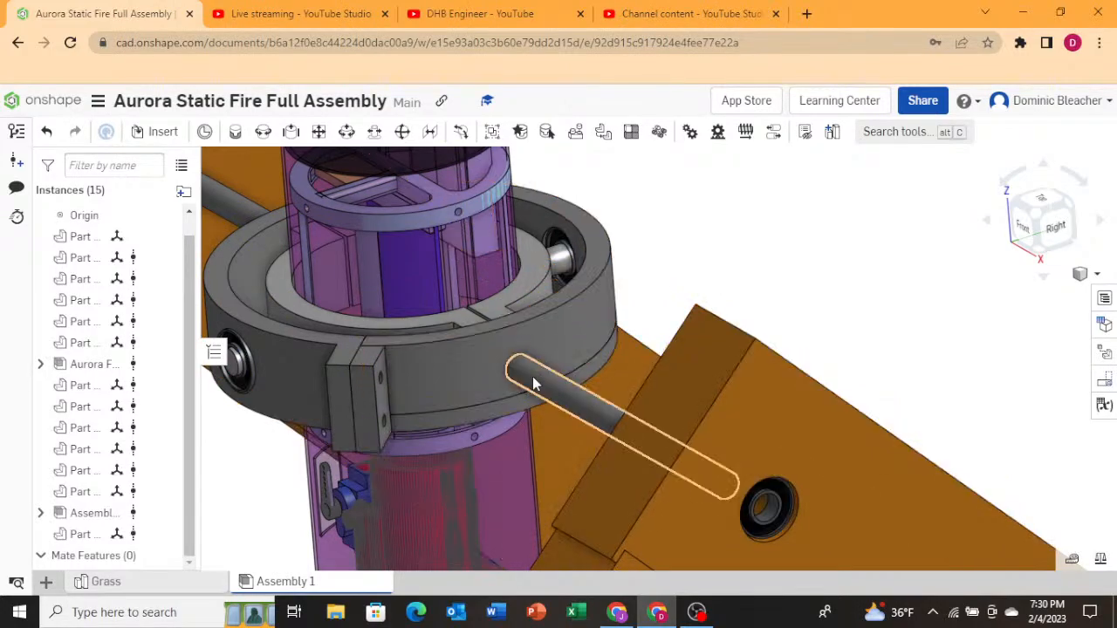
pyautogui.scroll(5, 530, 384)
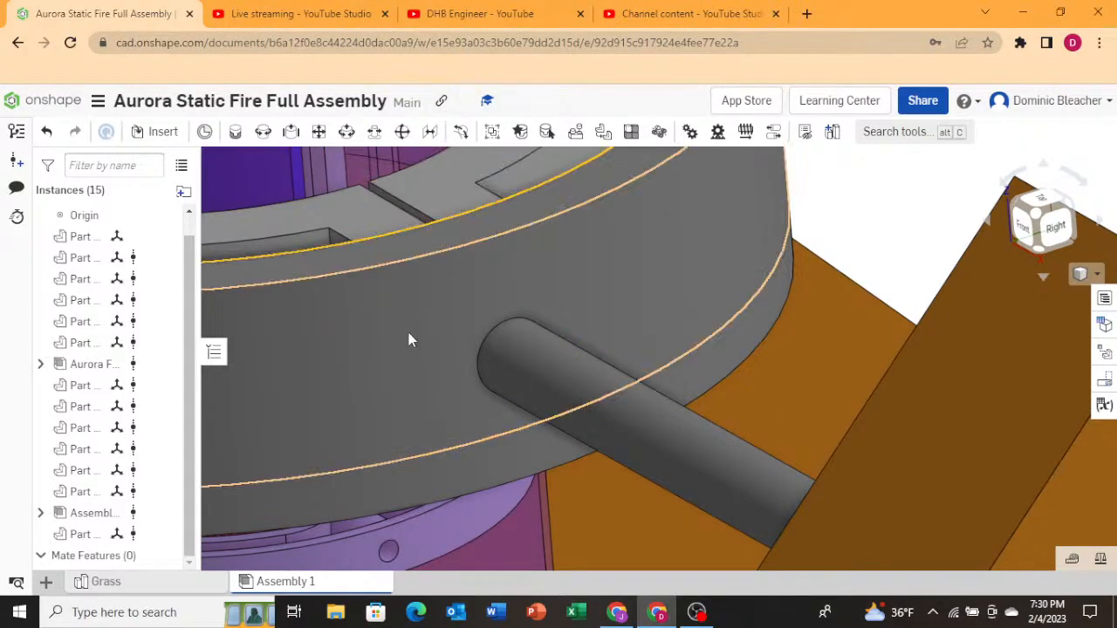
pyautogui.moveTo(408, 333); pyautogui.dragTo(411, 349, button='right')
pyautogui.scroll(-10, 413, 350)
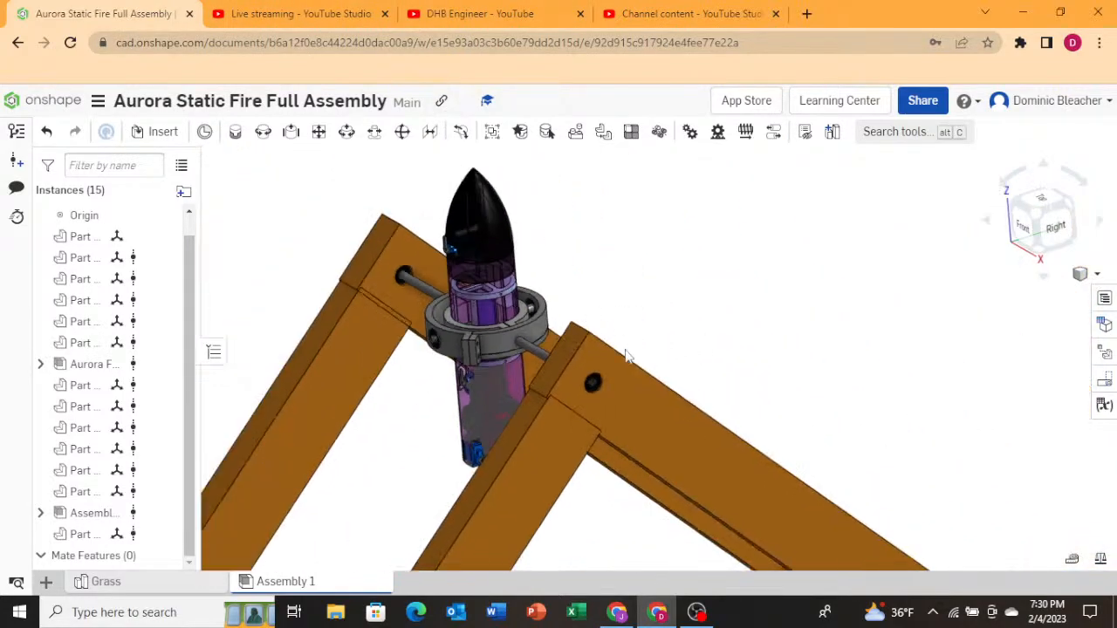
pyautogui.scroll(5, 350, 252)
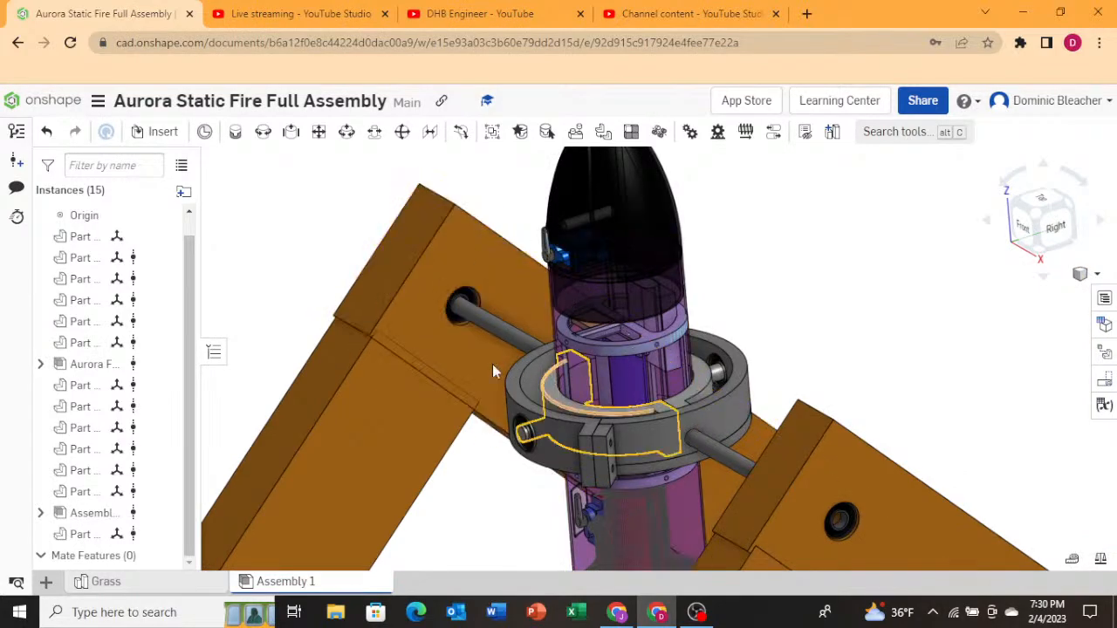
pyautogui.scroll(-1, 355, 361)
pyautogui.moveTo(495, 375); pyautogui.dragTo(543, 384, button='right')
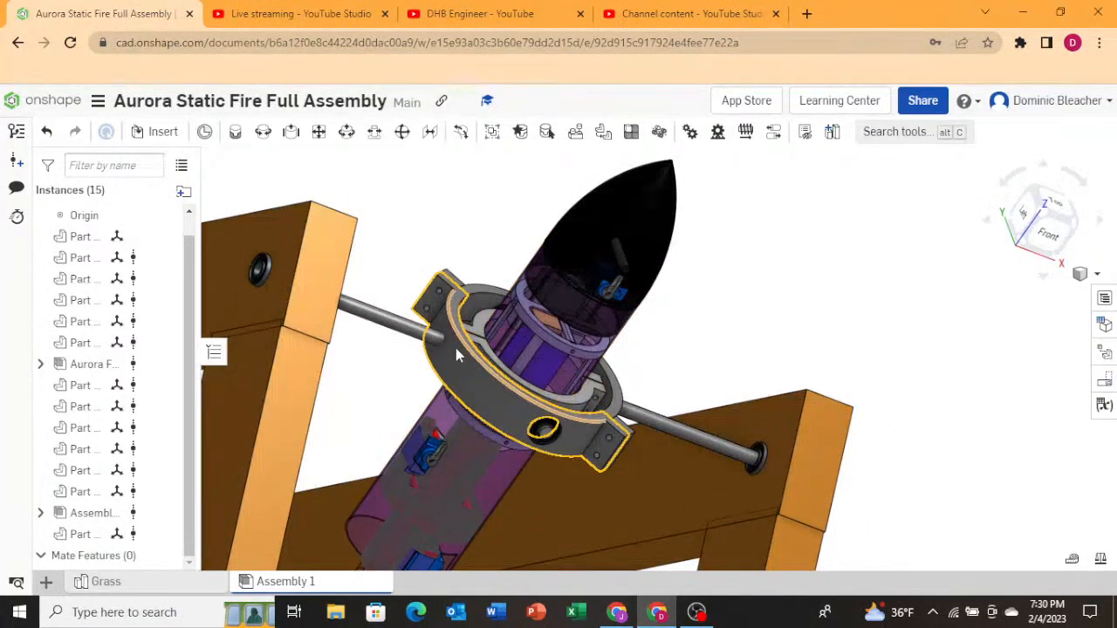
pyautogui.scroll(5, 439, 342)
pyautogui.scroll(-5, 421, 340)
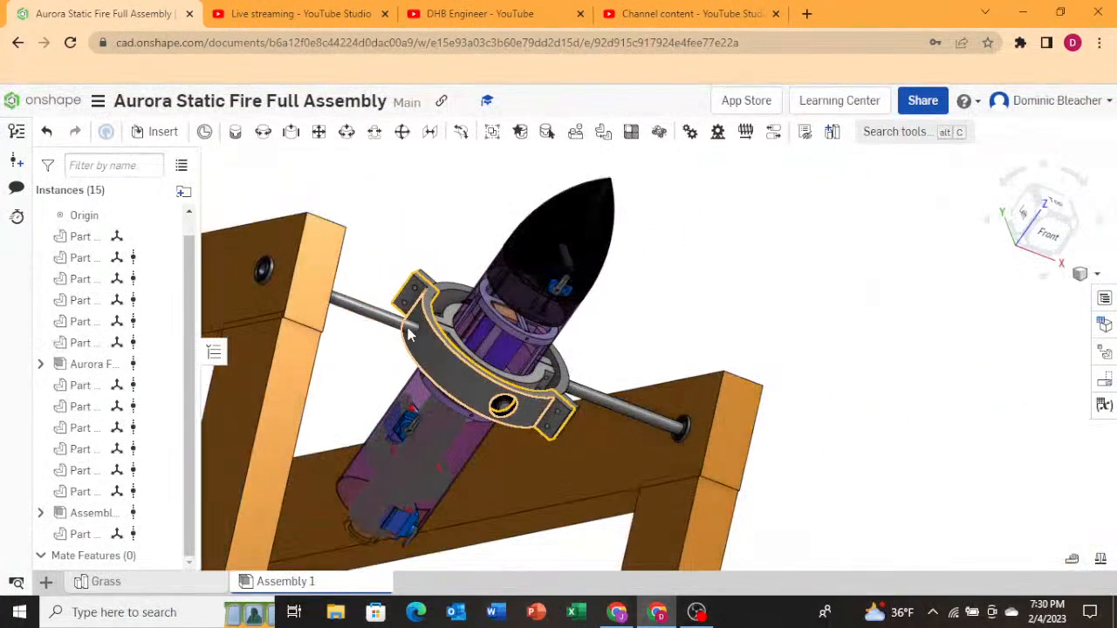
pyautogui.moveTo(566, 339); pyautogui.dragTo(633, 373, button='right')
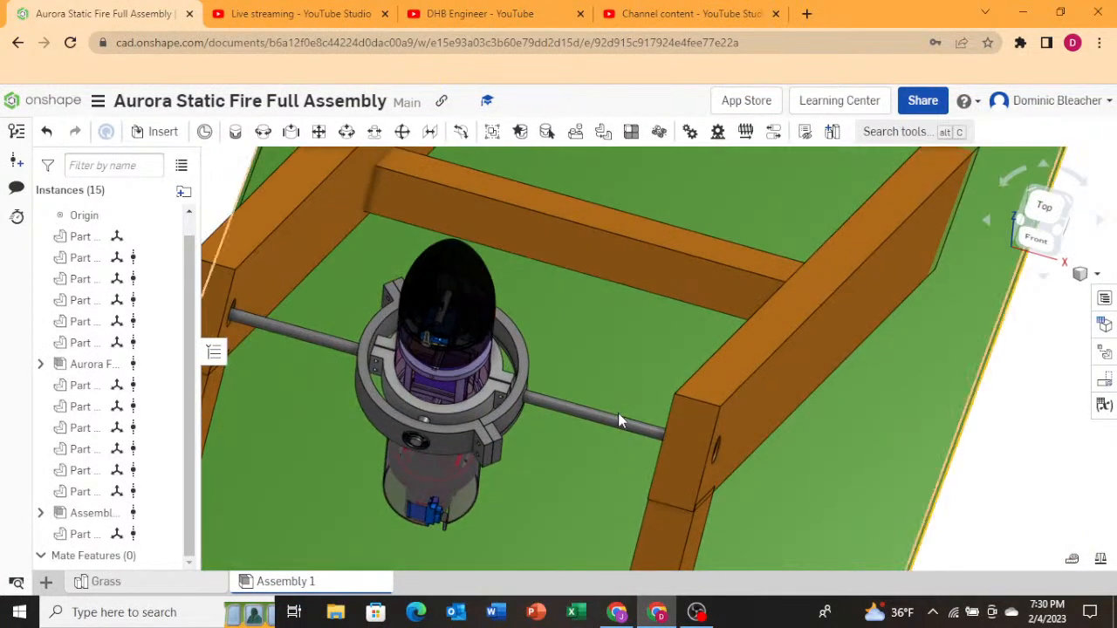
pyautogui.scroll(5, 426, 439)
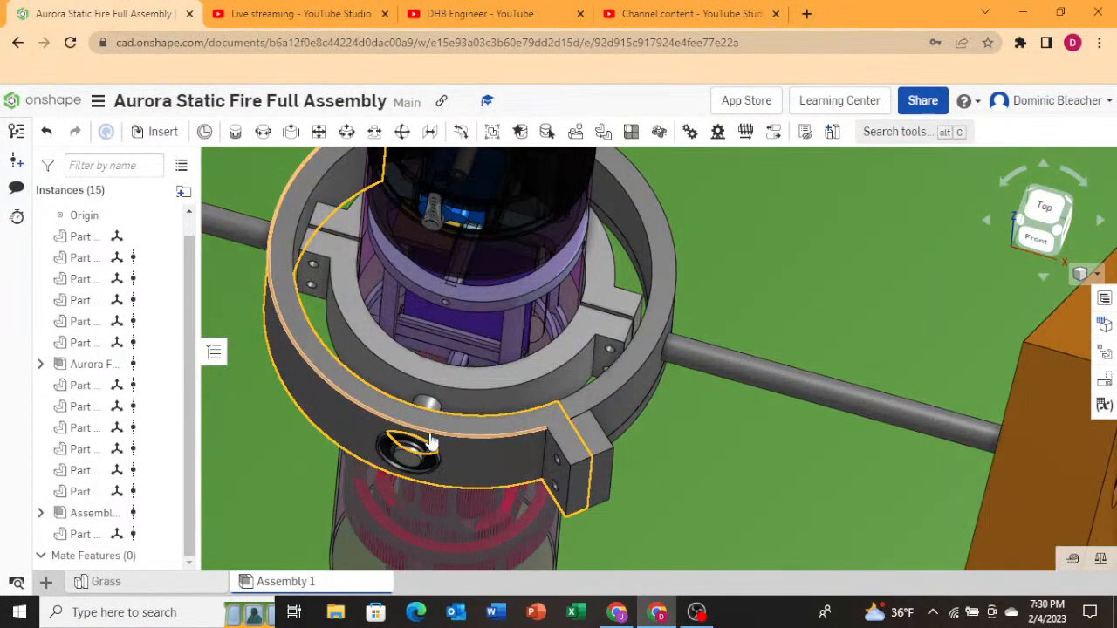
# Examine closely how the axle rod passes through the clamp ring and into the A-frame legs.
pyautogui.rightClick(430, 441)
pyautogui.scroll(-8, 711, 399)
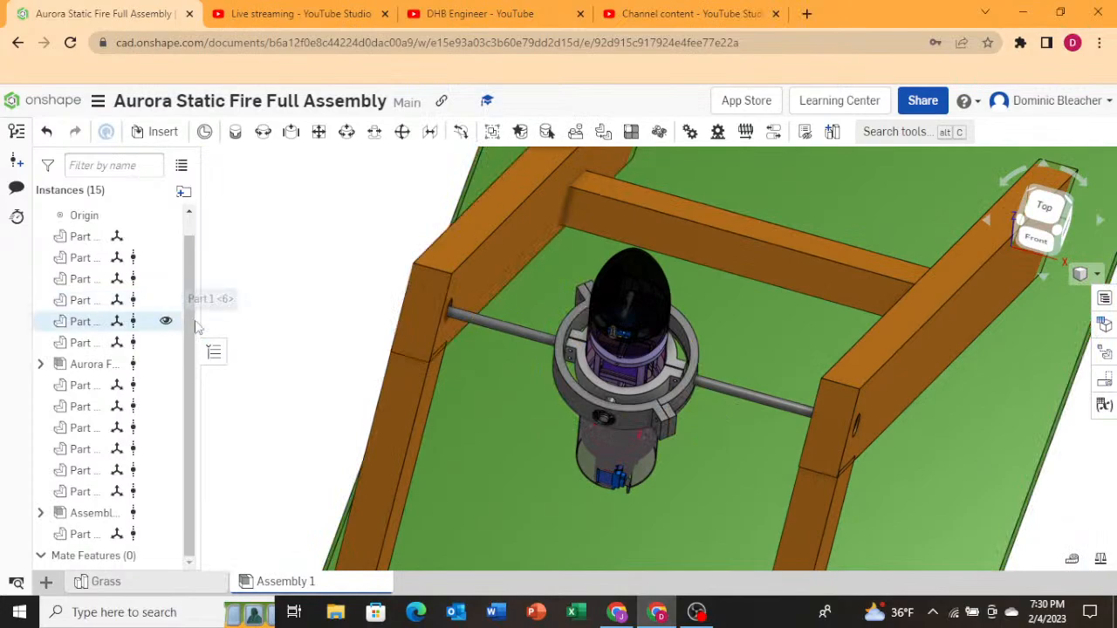
pyautogui.moveTo(268, 331); pyautogui.dragTo(302, 341, button='right')
pyautogui.scroll(-3, 285, 339)
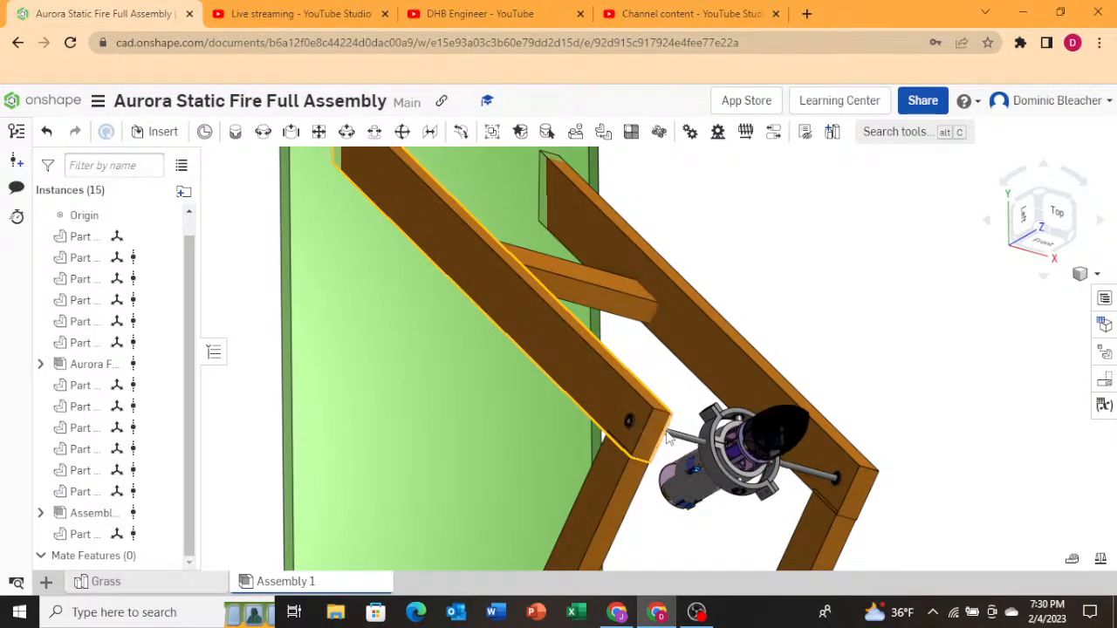
pyautogui.scroll(5, 690, 441)
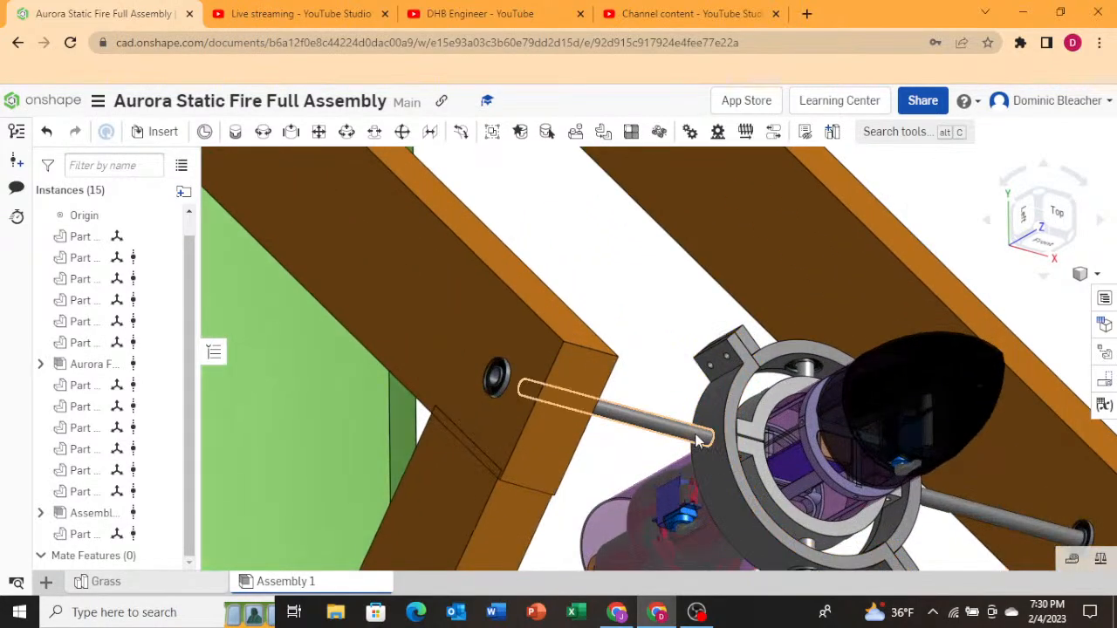
pyautogui.moveTo(702, 439); pyautogui.dragTo(674, 450, button='right')
pyautogui.scroll(-5, 672, 445)
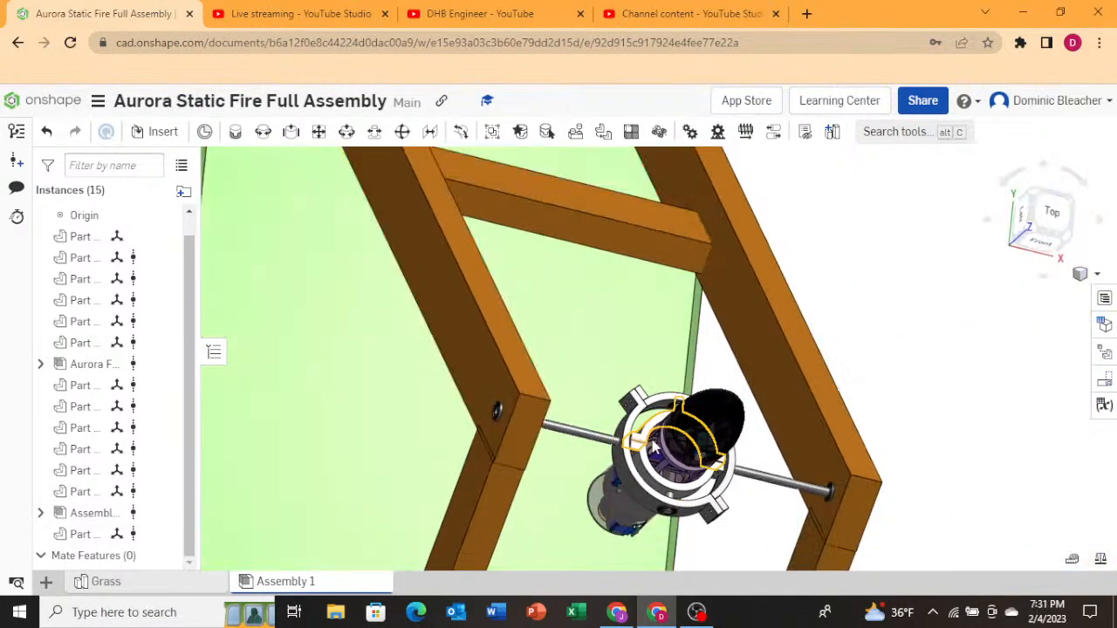
pyautogui.scroll(6, 670, 448)
pyautogui.scroll(6, 564, 441)
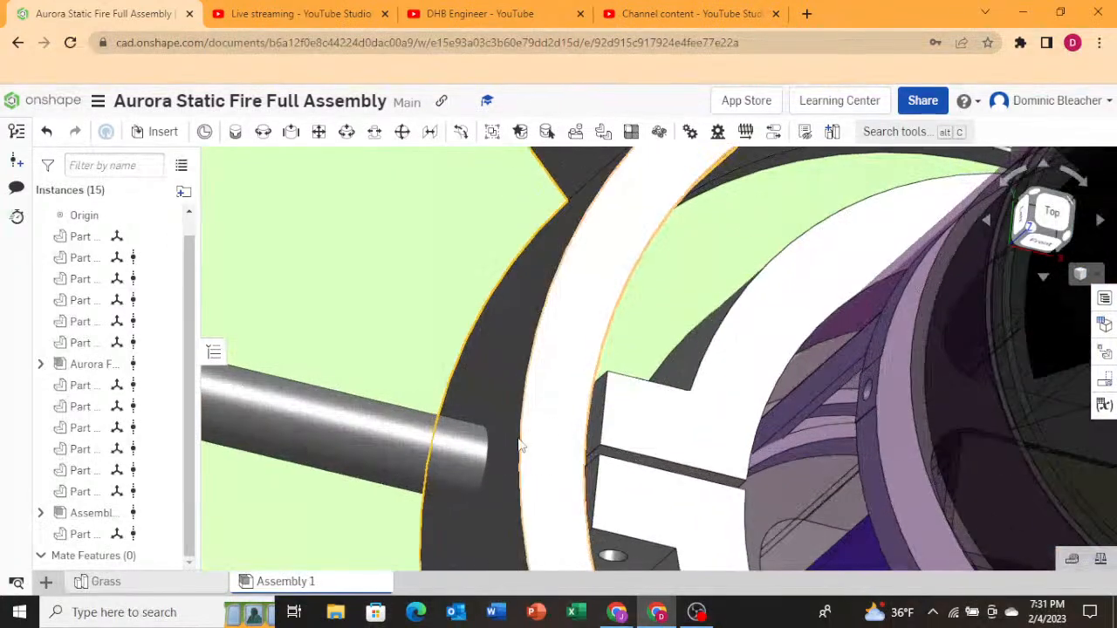
pyautogui.moveTo(459, 444); pyautogui.dragTo(462, 449, button='right')
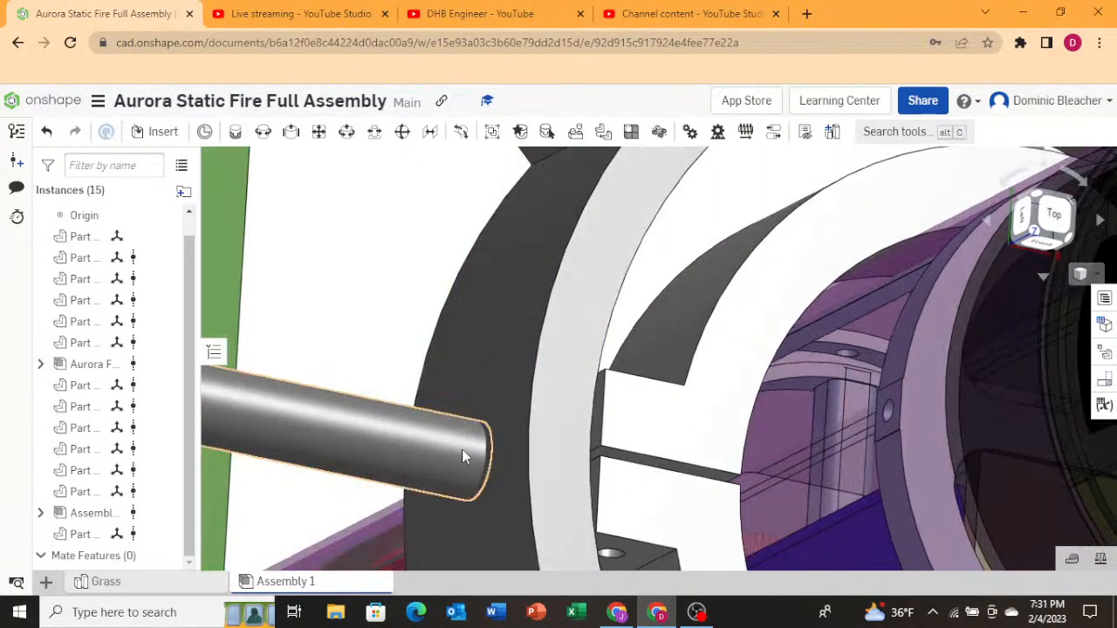
pyautogui.scroll(-10, 508, 454)
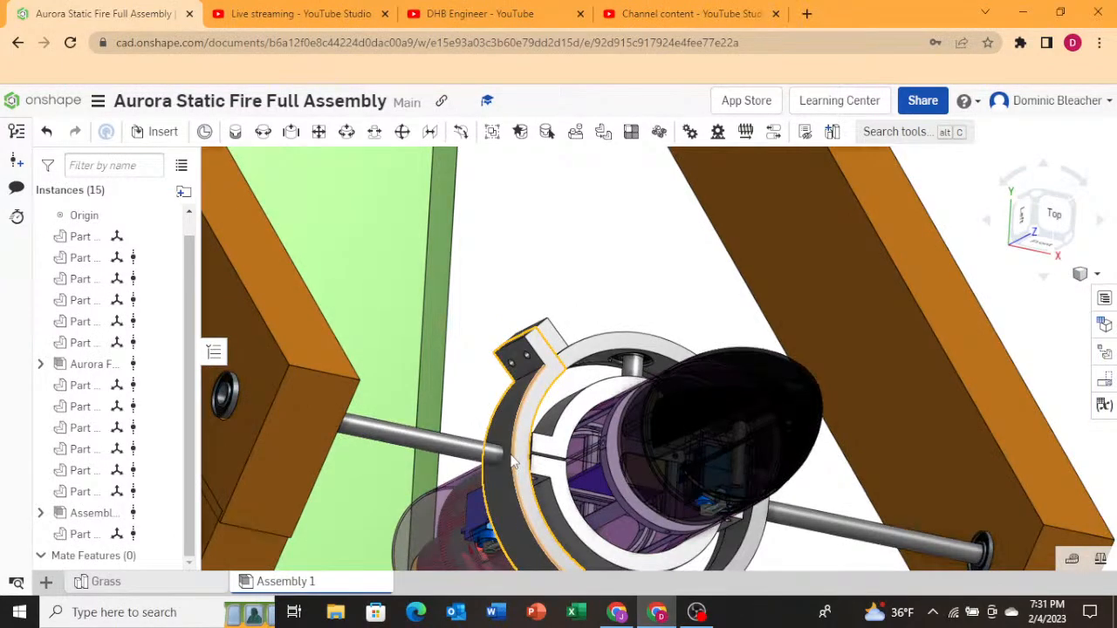
pyautogui.scroll(4, 490, 457)
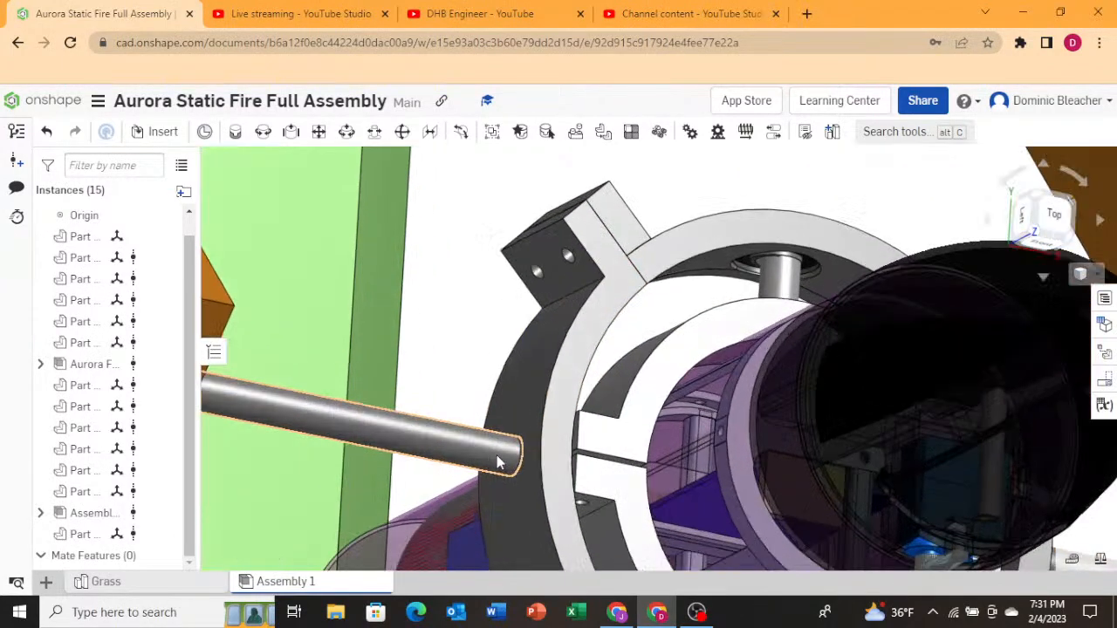
pyautogui.moveTo(496, 455); pyautogui.dragTo(529, 472, button='right')
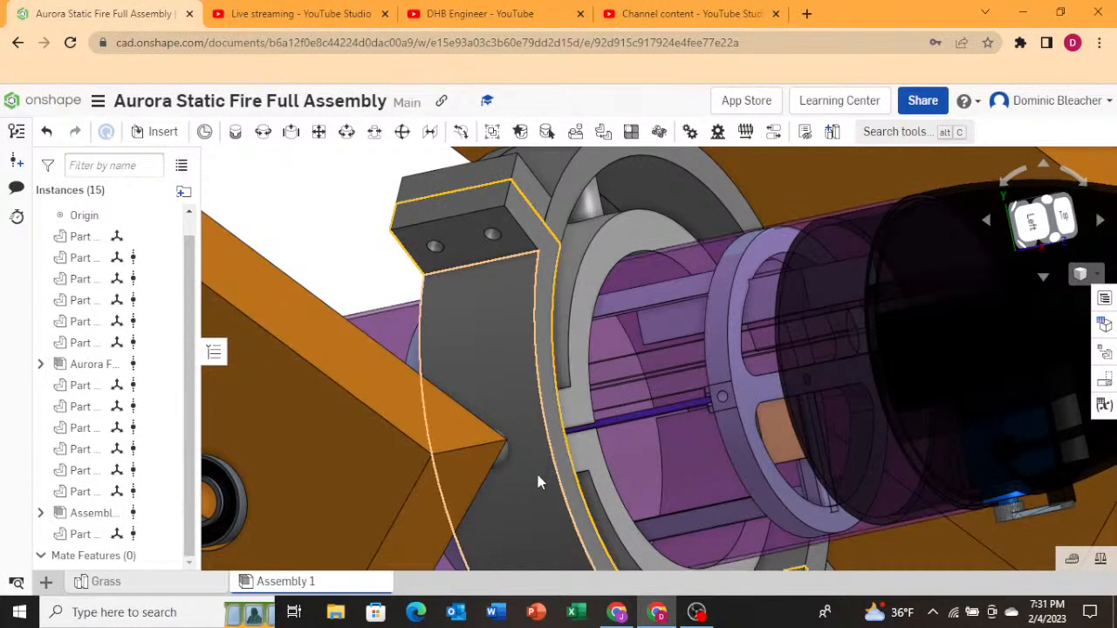
pyautogui.scroll(5, 515, 467)
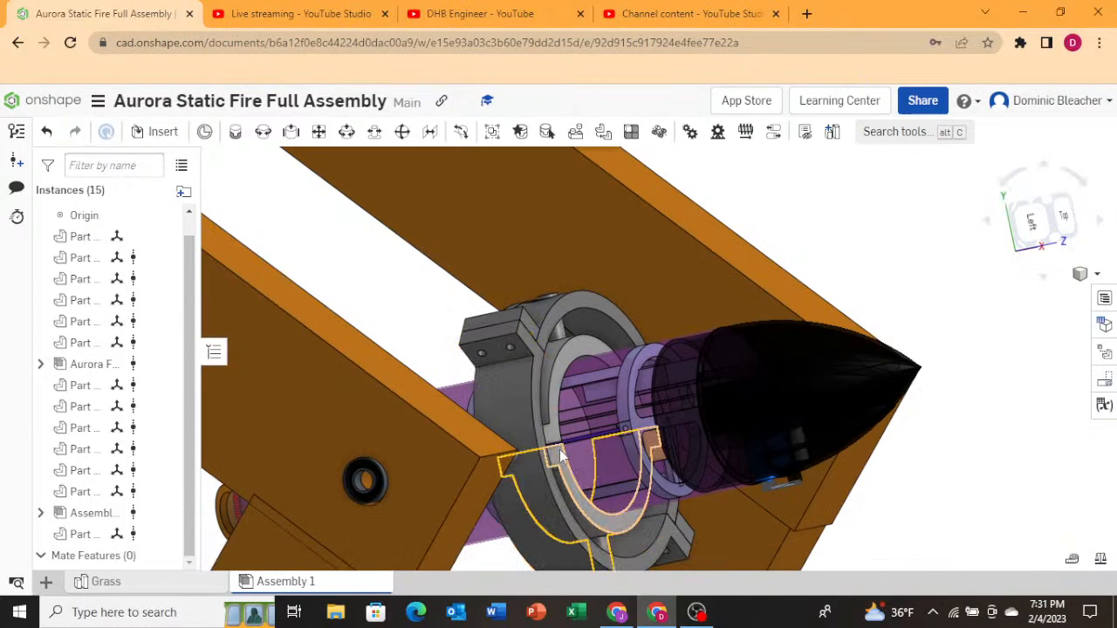
pyautogui.moveTo(560, 450); pyautogui.dragTo(486, 444, button='right')
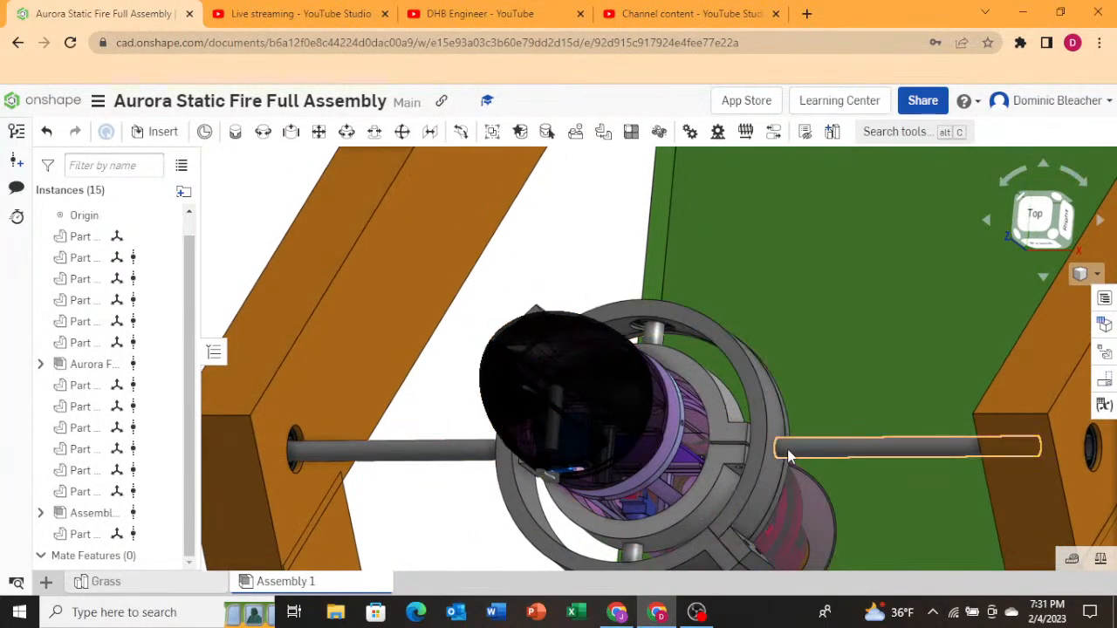
pyautogui.scroll(-5, 790, 451)
pyautogui.scroll(5, 801, 449)
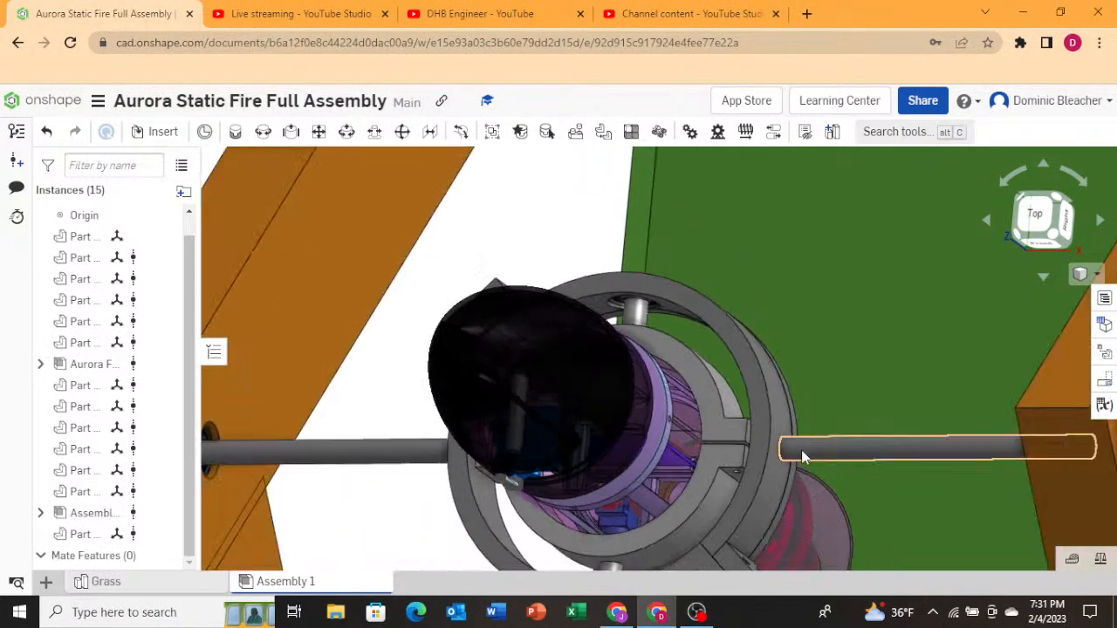
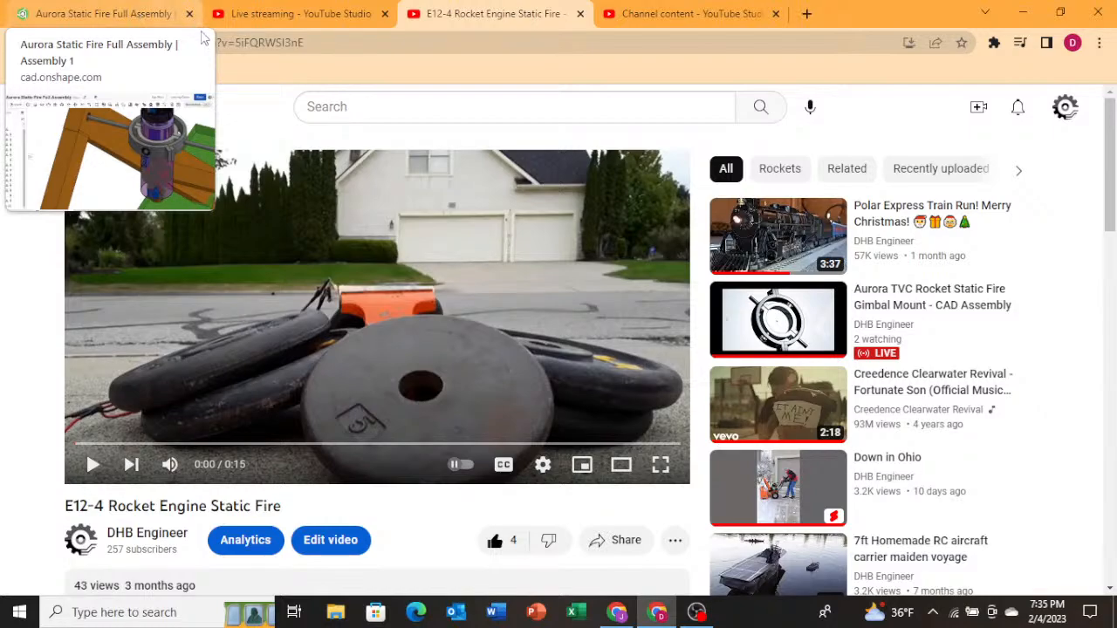
# Start a video search by entering "tvc rockets fa" in the search box.
pyautogui.click(313, 103)
pyautogui.write('t')
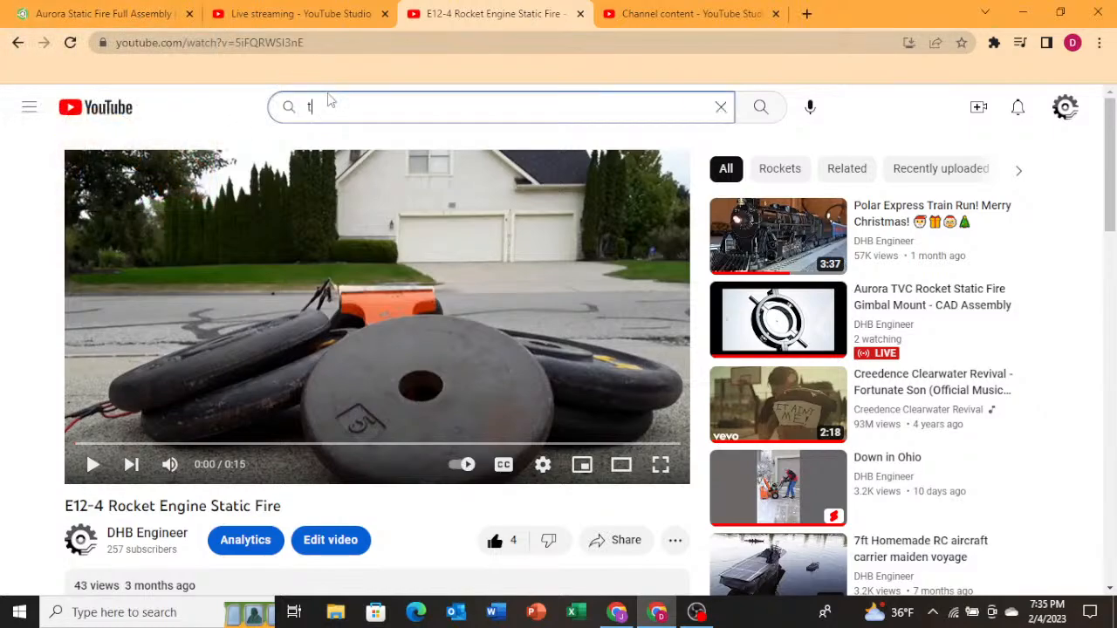
pyautogui.write('vc rockets fa')
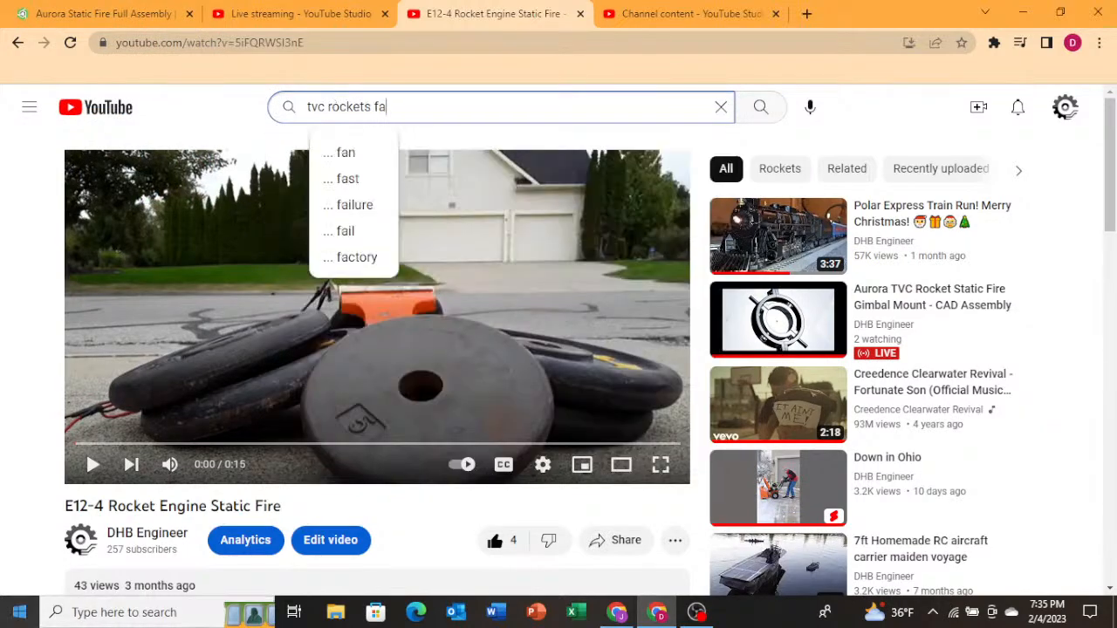
# Play the E12-4 Rocket Engine Static Fire video and raise the volume.
pyautogui.click(93, 465)
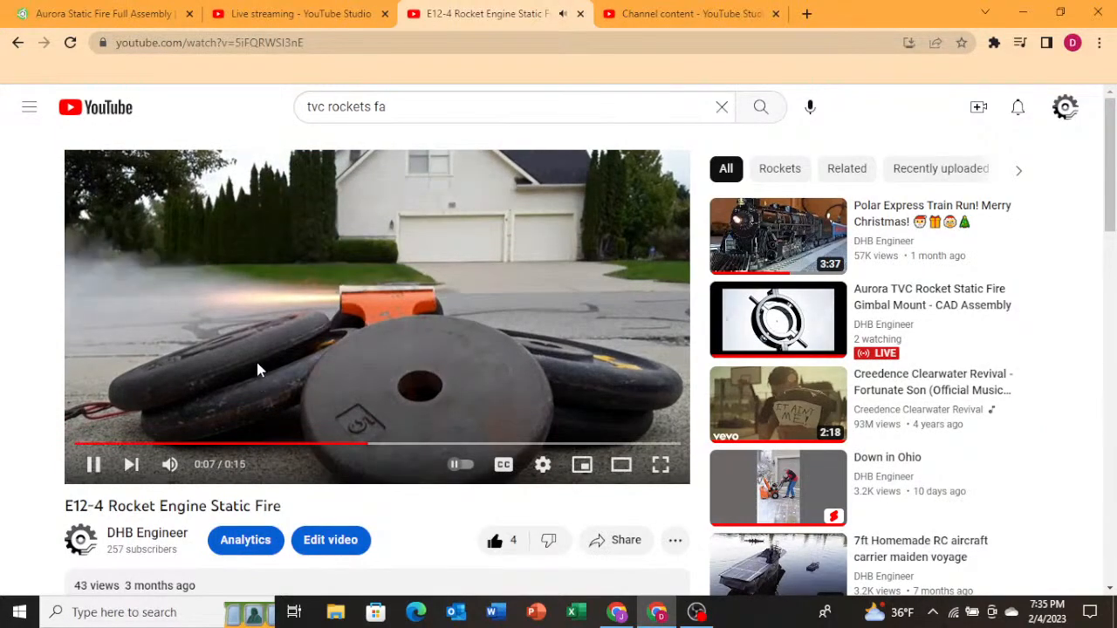
pyautogui.press('XF86AudioRaiseVolume')
pyautogui.press('XF86AudioRaiseVolume')
pyautogui.press('XF86AudioRaiseVolume')
pyautogui.press('XF86AudioRaiseVolume')
pyautogui.press('XF86AudioRaiseVolume')
pyautogui.press('XF86AudioRaiseVolume')
pyautogui.press('XF86AudioRaiseVolume')
pyautogui.press('XF86AudioRaiseVolume')
pyautogui.press('XF86AudioRaiseVolume')
pyautogui.press('XF86AudioRaiseVolume')
pyautogui.press('XF86AudioRaiseVolume')
pyautogui.press('XF86AudioRaiseVolume')
pyautogui.press('XF86AudioRaiseVolume')
pyautogui.press('XF86AudioRaiseVolume')
pyautogui.press('XF86AudioRaiseVolume')
pyautogui.press('XF86AudioRaiseVolume')
pyautogui.press('XF86AudioRaiseVolume')
pyautogui.press('XF86AudioRaiseVolume')
pyautogui.press('XF86AudioRaiseVolume')
pyautogui.press('XF86AudioRaiseVolume')
pyautogui.press('XF86AudioRaiseVolume')
pyautogui.press('XF86AudioRaiseVolume')
pyautogui.press('XF86AudioRaiseVolume')
pyautogui.press('XF86AudioRaiseVolume')
pyautogui.press('XF86AudioRaiseVolume')
pyautogui.press('XF86AudioRaiseVolume')
pyautogui.press('XF86AudioRaiseVolume')
pyautogui.press('XF86AudioRaiseVolume')
pyautogui.press('XF86AudioRaiseVolume')
pyautogui.press('XF86AudioRaiseVolume')
pyautogui.press('XF86AudioRaiseVolume')
pyautogui.press('XF86AudioRaiseVolume')
pyautogui.press('XF86AudioRaiseVolume')
pyautogui.press('XF86AudioRaiseVolume')
pyautogui.press('XF86AudioRaiseVolume')
pyautogui.press('XF86AudioRaiseVolume')
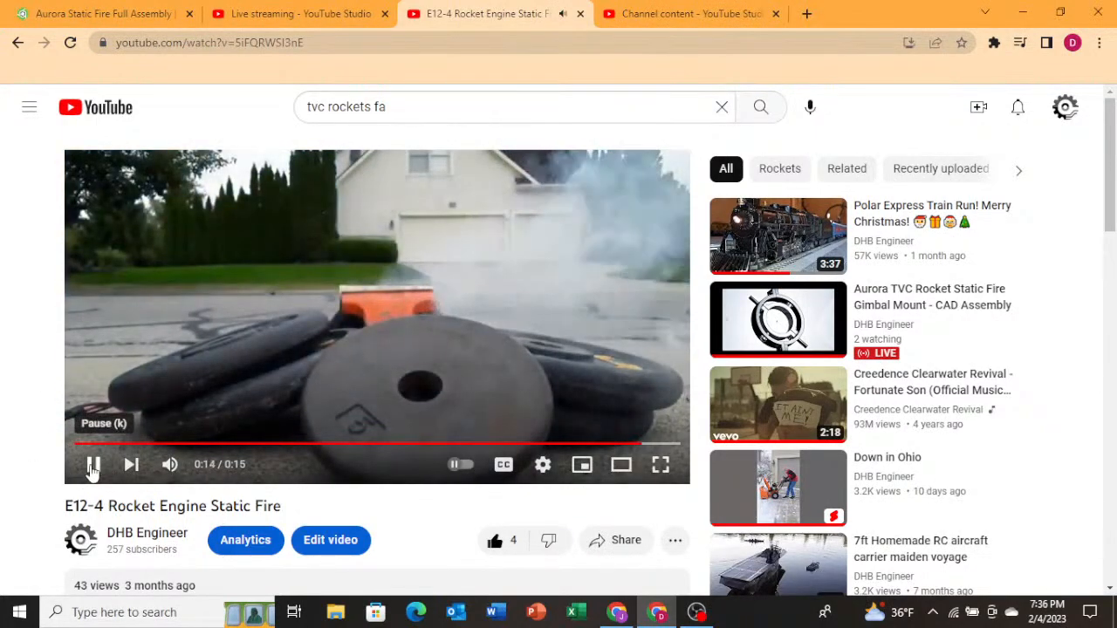
# Pause the video at its end and lower the volume.
pyautogui.click(93, 467)
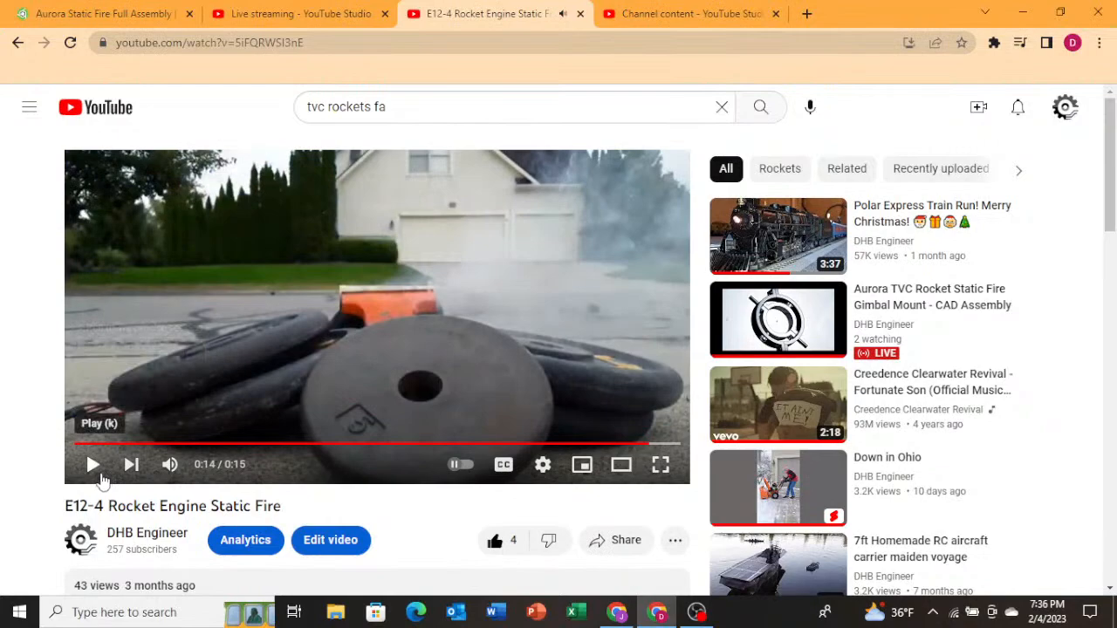
pyautogui.press('XF86AudioLowerVolume')
pyautogui.press('XF86AudioLowerVolume')
pyautogui.press('XF86AudioLowerVolume')
pyautogui.press('XF86AudioLowerVolume')
pyautogui.press('XF86AudioLowerVolume')
pyautogui.press('XF86AudioLowerVolume')
pyautogui.press('XF86AudioLowerVolume')
pyautogui.press('XF86AudioLowerVolume')
pyautogui.press('XF86AudioLowerVolume')
pyautogui.press('XF86AudioLowerVolume')
pyautogui.press('XF86AudioLowerVolume')
pyautogui.press('XF86AudioLowerVolume')
pyautogui.press('XF86AudioLowerVolume')
pyautogui.press('XF86AudioLowerVolume')
pyautogui.press('XF86AudioLowerVolume')
pyautogui.press('XF86AudioLowerVolume')
pyautogui.press('XF86AudioLowerVolume')
pyautogui.press('XF86AudioLowerVolume')
pyautogui.press('XF86AudioLowerVolume')
pyautogui.press('XF86AudioLowerVolume')
pyautogui.press('XF86AudioLowerVolume')
pyautogui.press('XF86AudioLowerVolume')
pyautogui.press('XF86AudioLowerVolume')
pyautogui.press('XF86AudioLowerVolume')
pyautogui.press('XF86AudioLowerVolume')
pyautogui.press('XF86AudioLowerVolume')
pyautogui.press('XF86AudioLowerVolume')
pyautogui.press('XF86AudioLowerVolume')
pyautogui.press('XF86AudioLowerVolume')
pyautogui.press('XF86AudioLowerVolume')
pyautogui.press('XF86AudioLowerVolume')
pyautogui.press('XF86AudioLowerVolume')
pyautogui.press('XF86AudioLowerVolume')
pyautogui.press('XF86AudioLowerVolume')
pyautogui.press('XF86AudioLowerVolume')
pyautogui.press('XF86AudioLowerVolume')
pyautogui.press('XF86AudioLowerVolume')
pyautogui.press('XF86AudioLowerVolume')
pyautogui.press('XF86AudioLowerVolume')
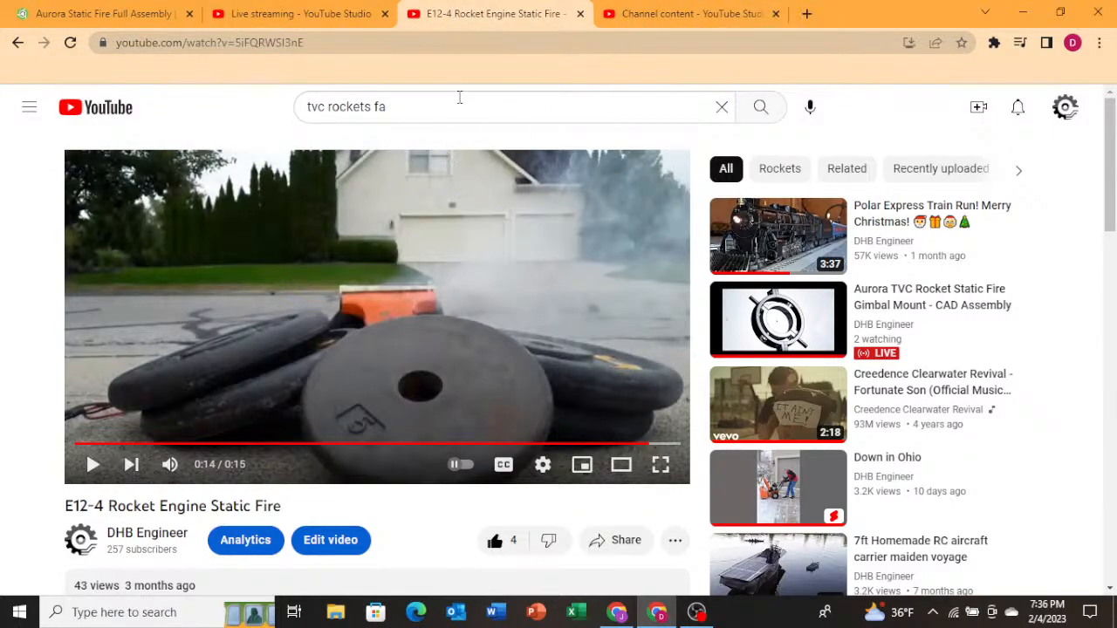
# Complete the search as "tvc rockets failure" and run it.
pyautogui.click(465, 103)
pyautogui.write('ilure')
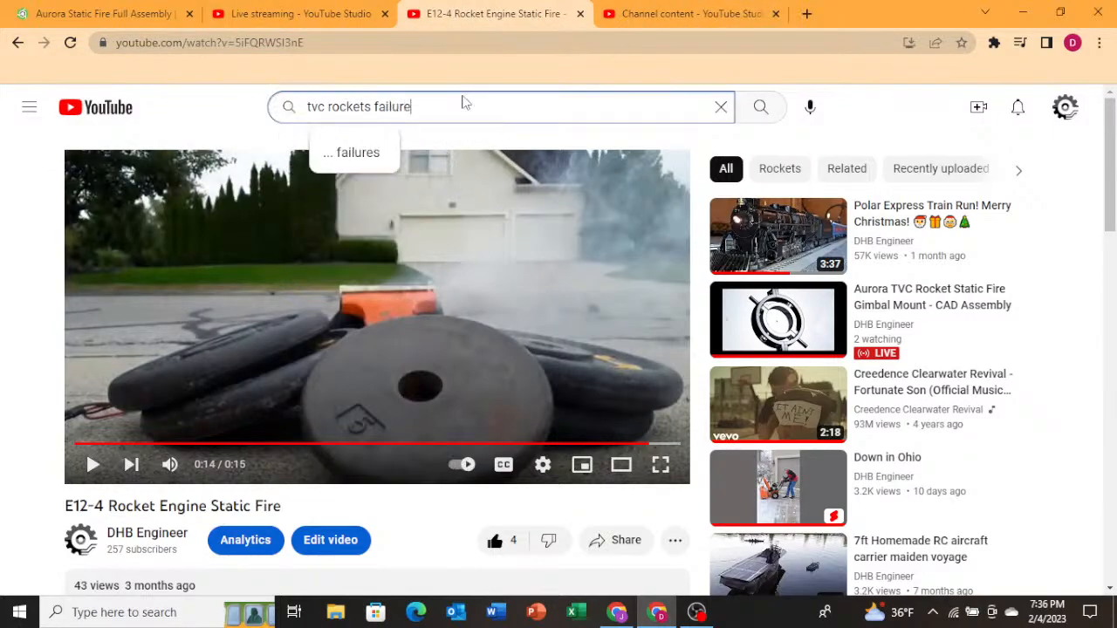
pyautogui.press('Return')
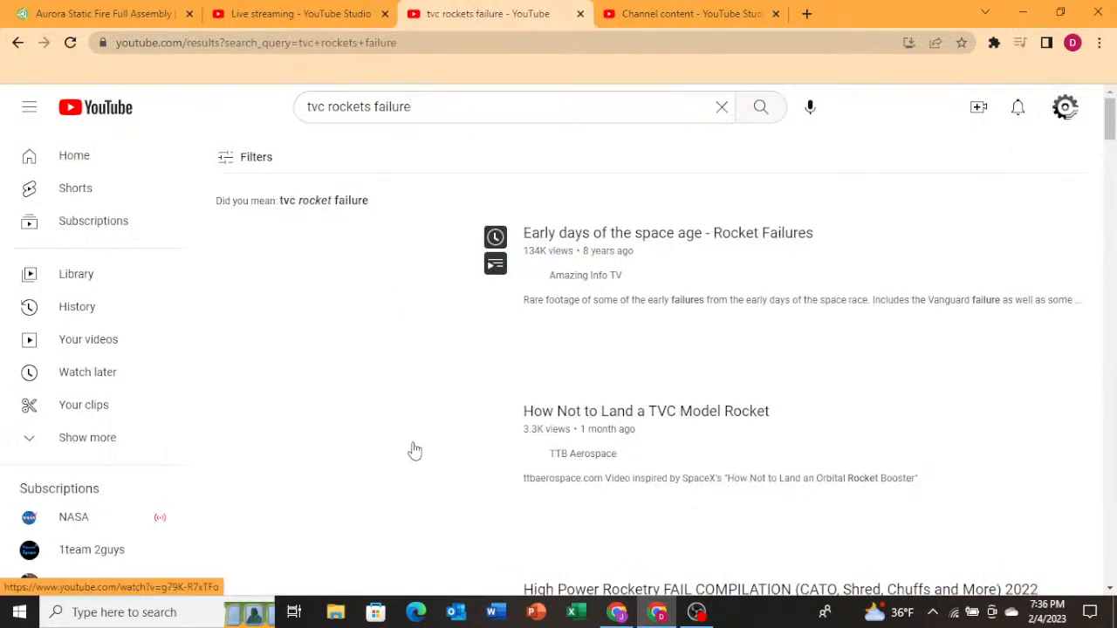
# Scroll the results, then refine the search to "tvc model rockets failure" and run it.
pyautogui.scroll(-1, 380, 471)
pyautogui.scroll(-3, 385, 478)
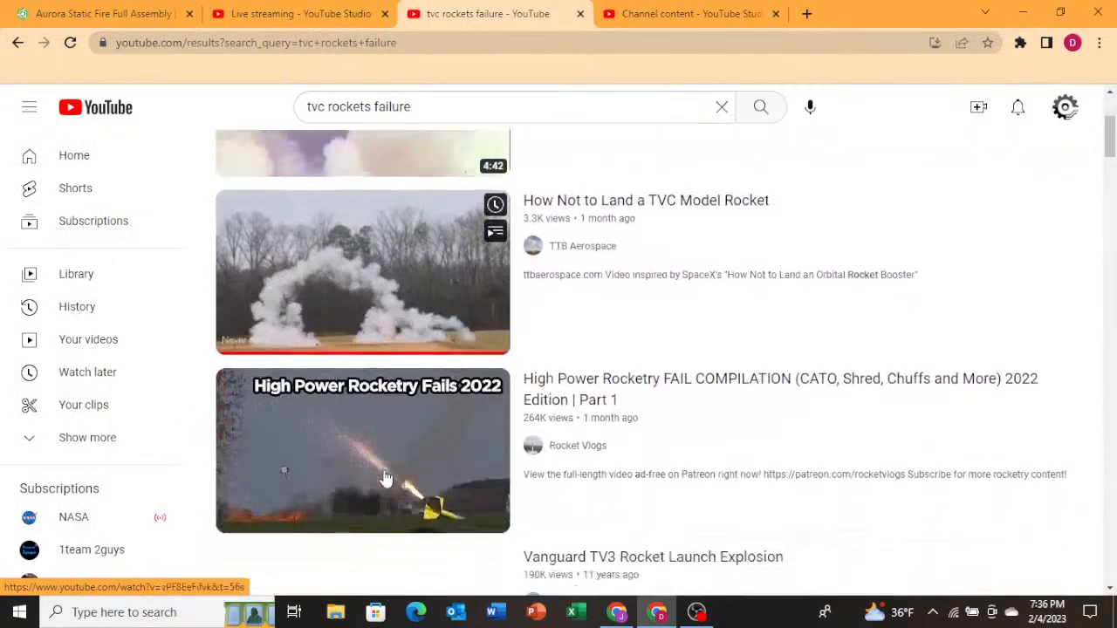
pyautogui.click(328, 106)
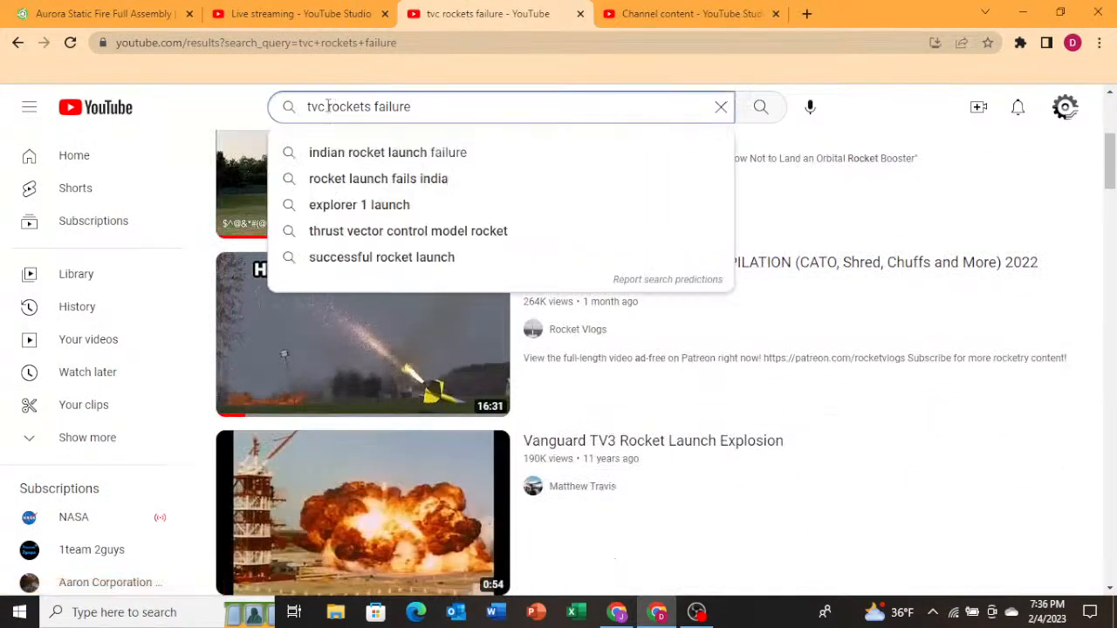
pyautogui.write('model')
pyautogui.press('Return')
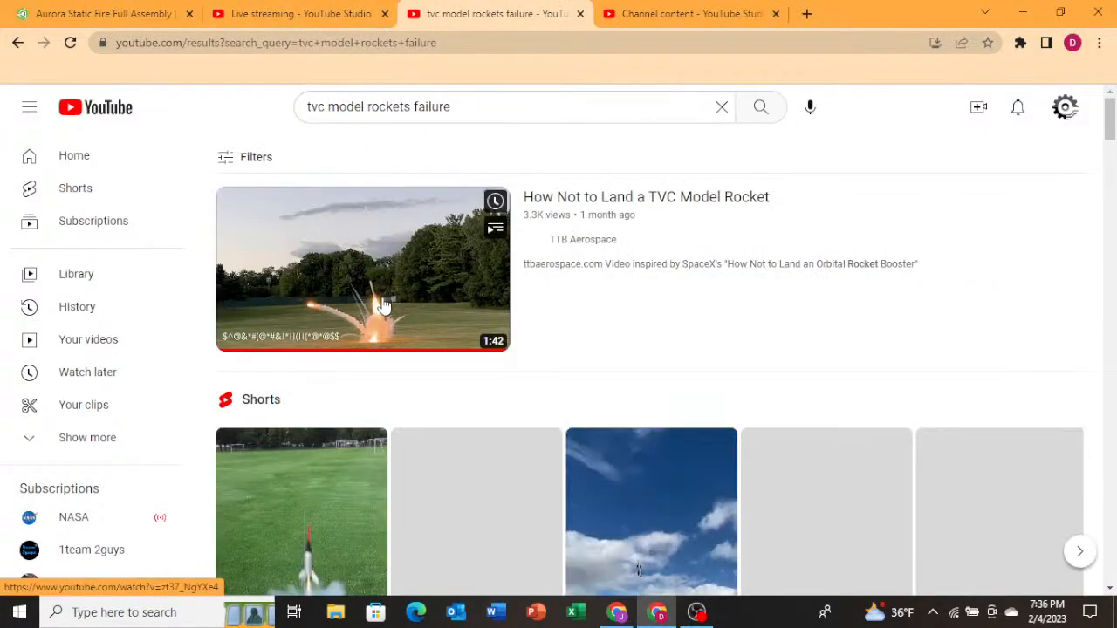
# Open the "How Not to Land a TVC Model Rocket" video and raise the volume.
pyautogui.click(384, 284)
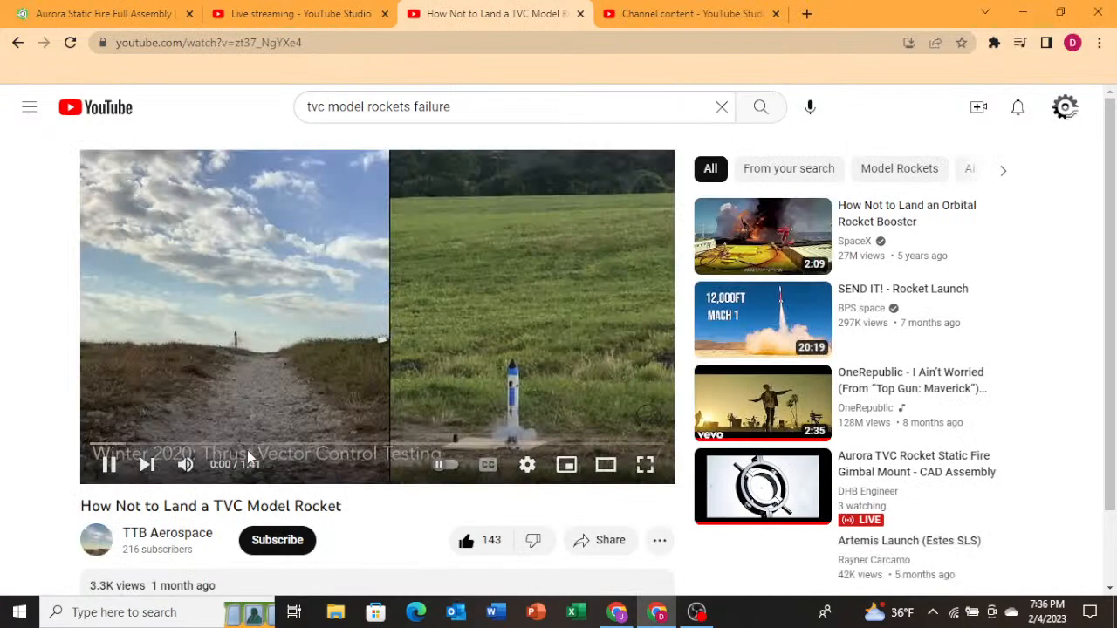
pyautogui.press('XF86AudioRaiseVolume')
pyautogui.press('XF86AudioRaiseVolume')
pyautogui.press('XF86AudioRaiseVolume')
pyautogui.press('XF86AudioRaiseVolume')
pyautogui.press('XF86AudioRaiseVolume')
pyautogui.press('XF86AudioRaiseVolume')
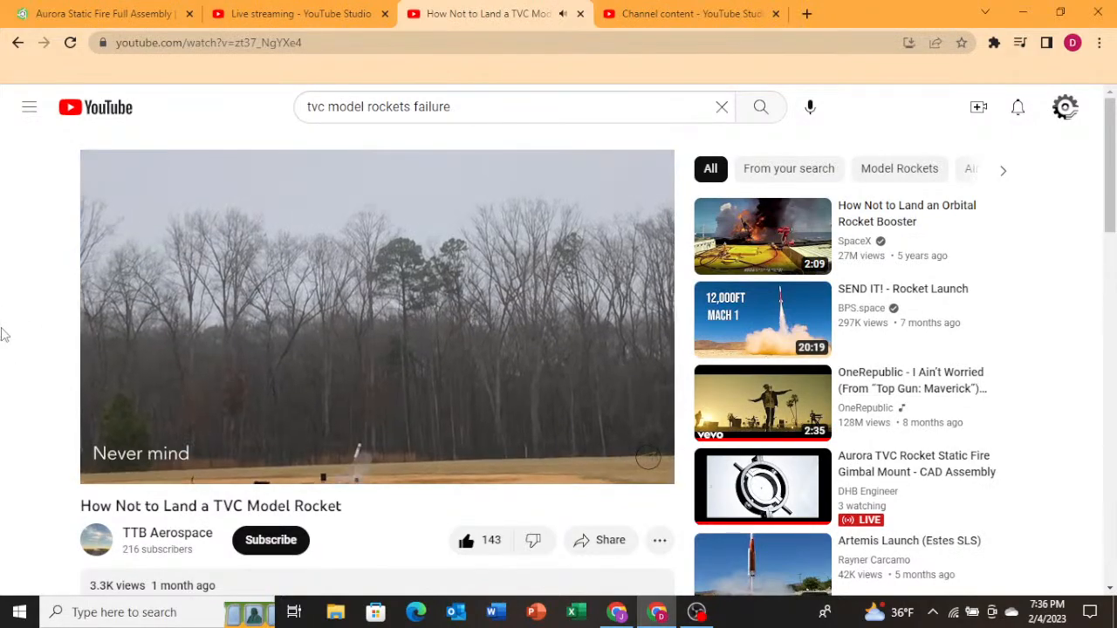
# Skip ahead in the video to the crash and pause it around 0:20.
pyautogui.click(231, 291)
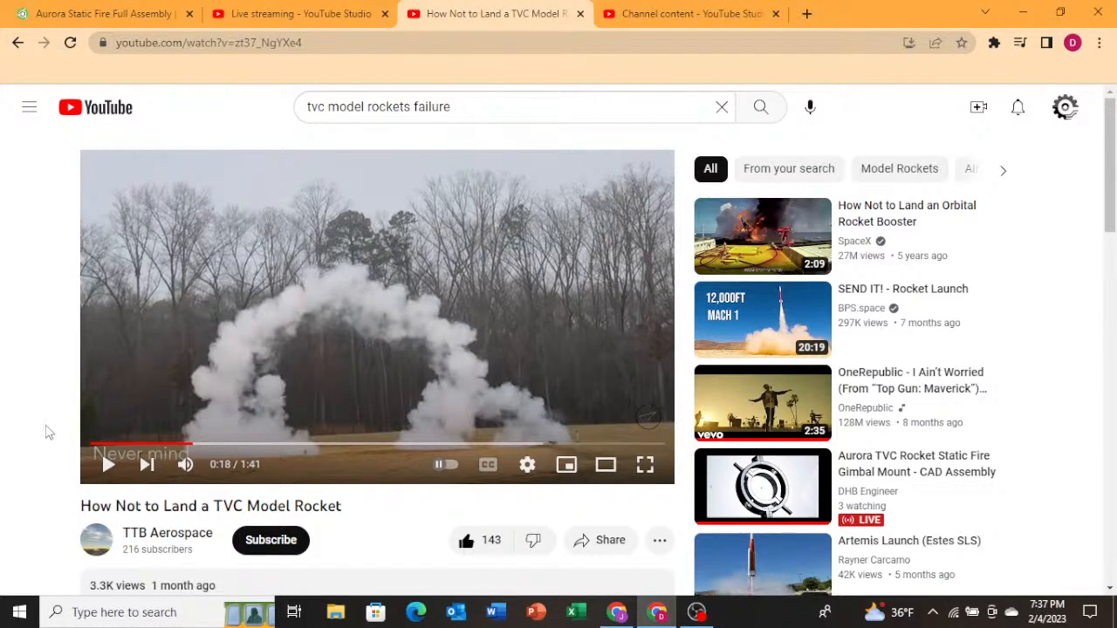
pyautogui.click(434, 350)
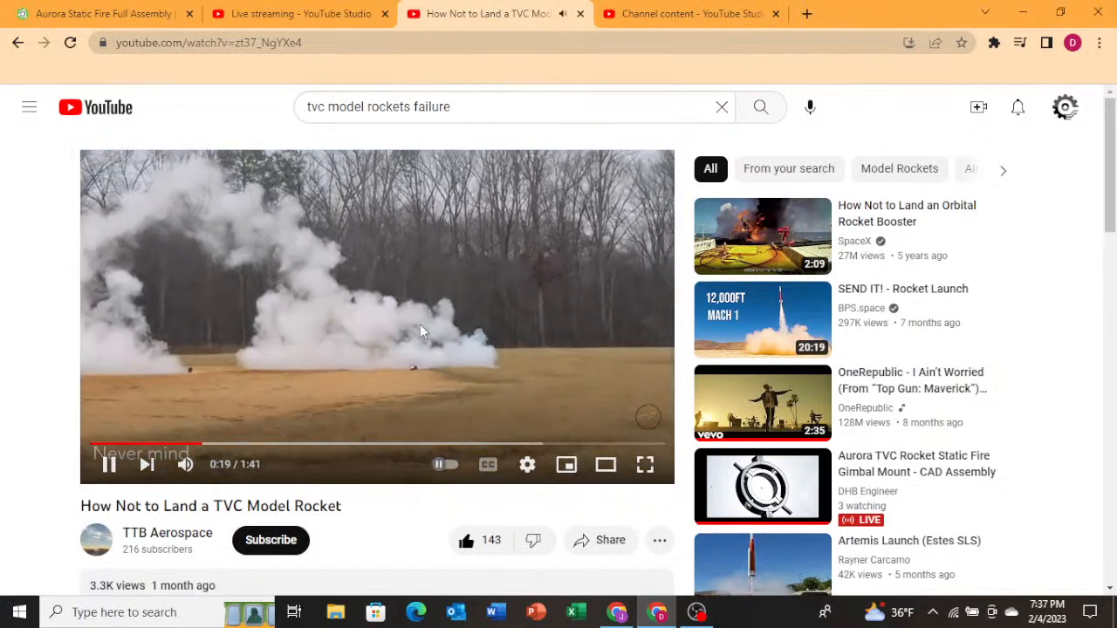
pyautogui.click(424, 327)
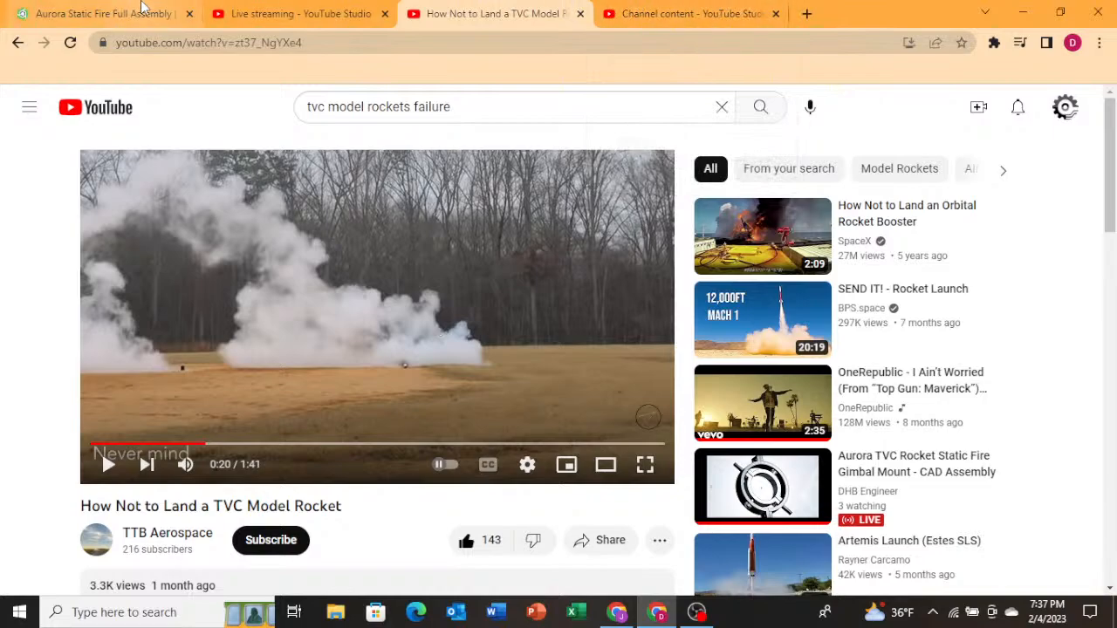
# Switch to the Onshape assembly tab and zoom around the gimbal mount and nose cone to examine them.
pyautogui.click(344, 9)
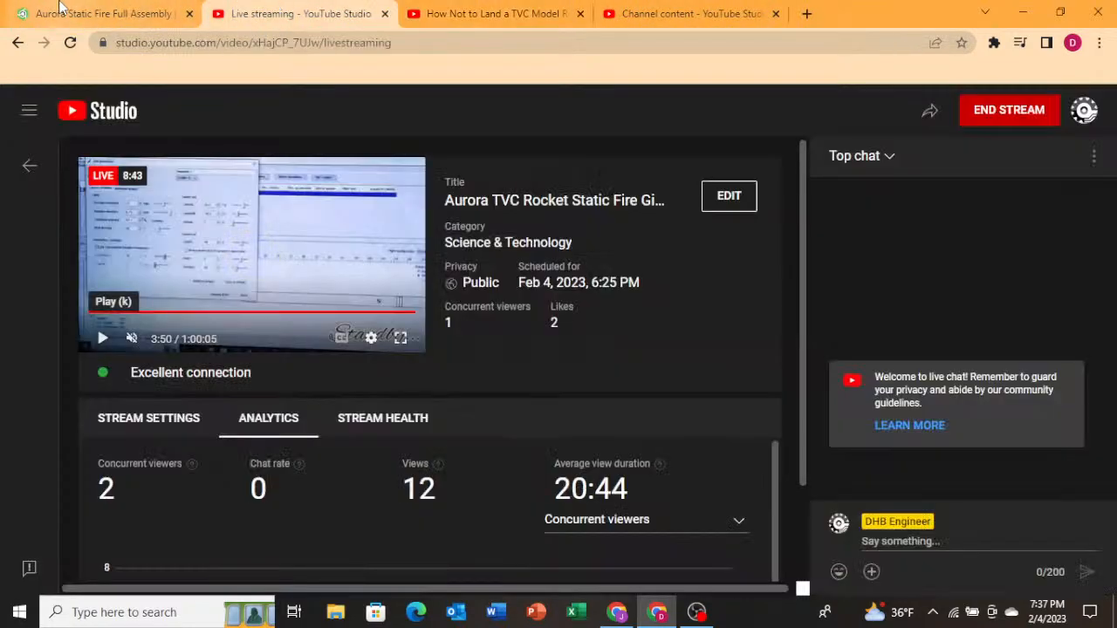
pyautogui.click(68, 8)
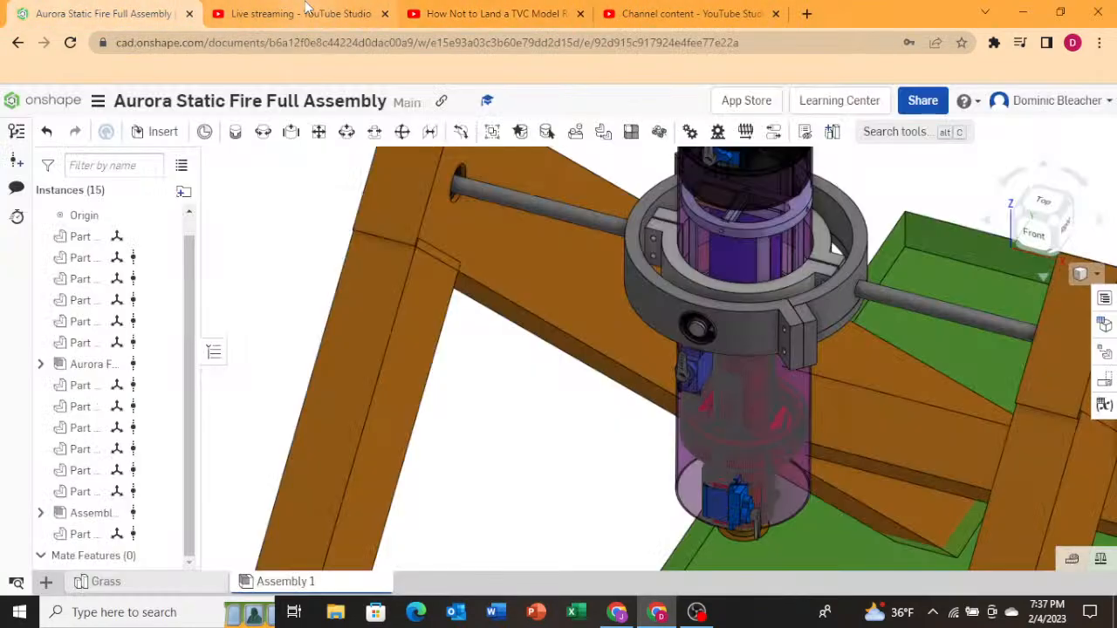
pyautogui.moveTo(313, 7)
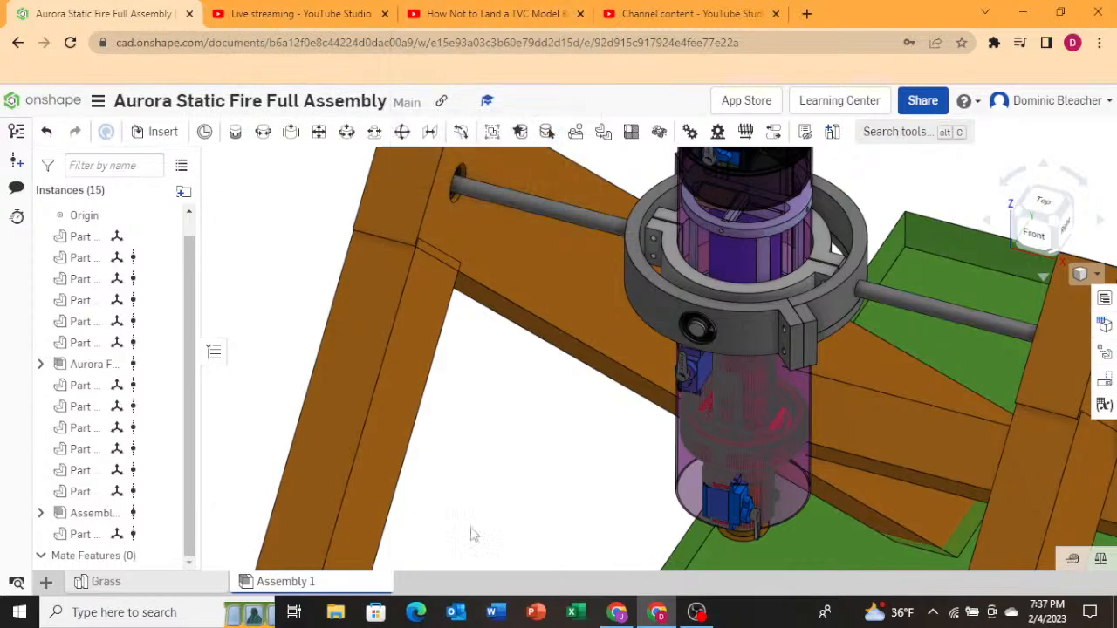
pyautogui.scroll(-5, 475, 344)
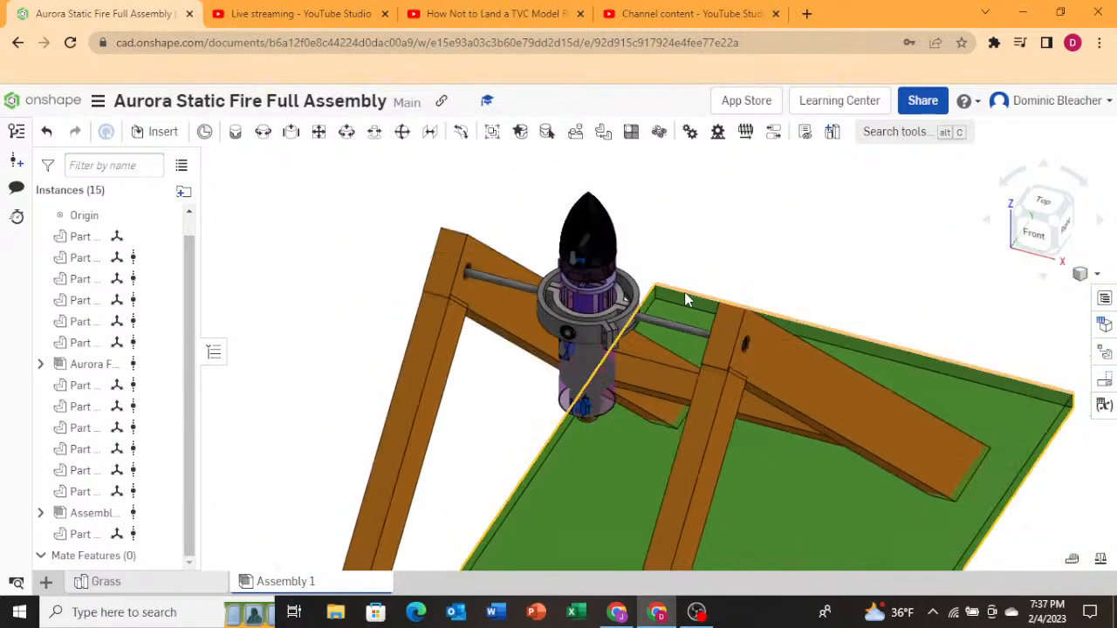
pyautogui.scroll(5, 690, 340)
pyautogui.scroll(2, 693, 367)
pyautogui.click(678, 316)
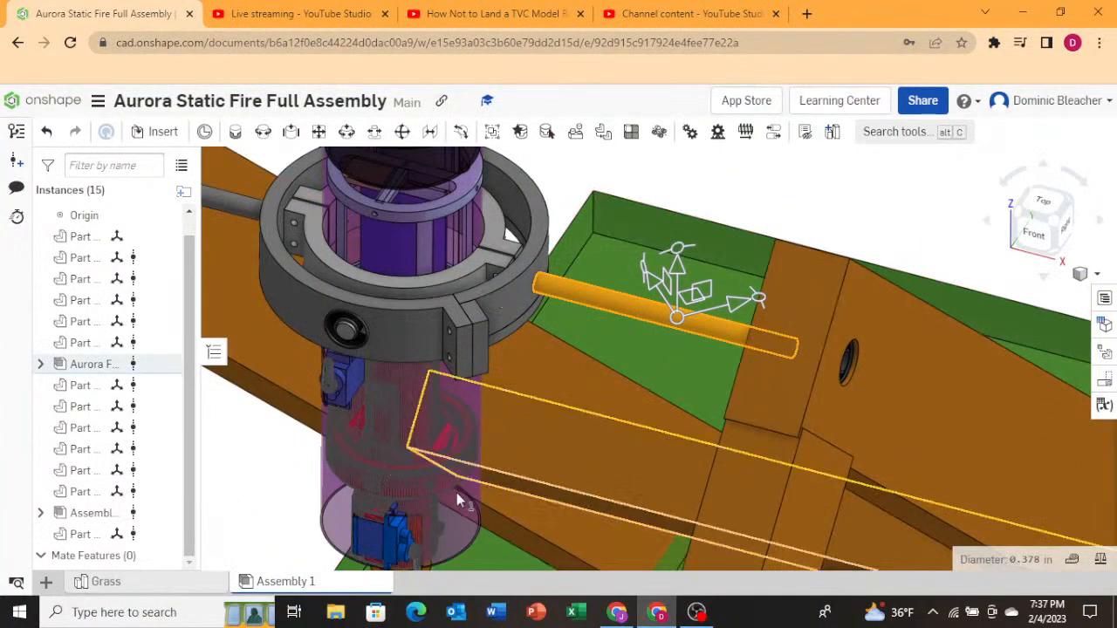
pyautogui.scroll(-5, 499, 404)
pyautogui.scroll(6, 627, 345)
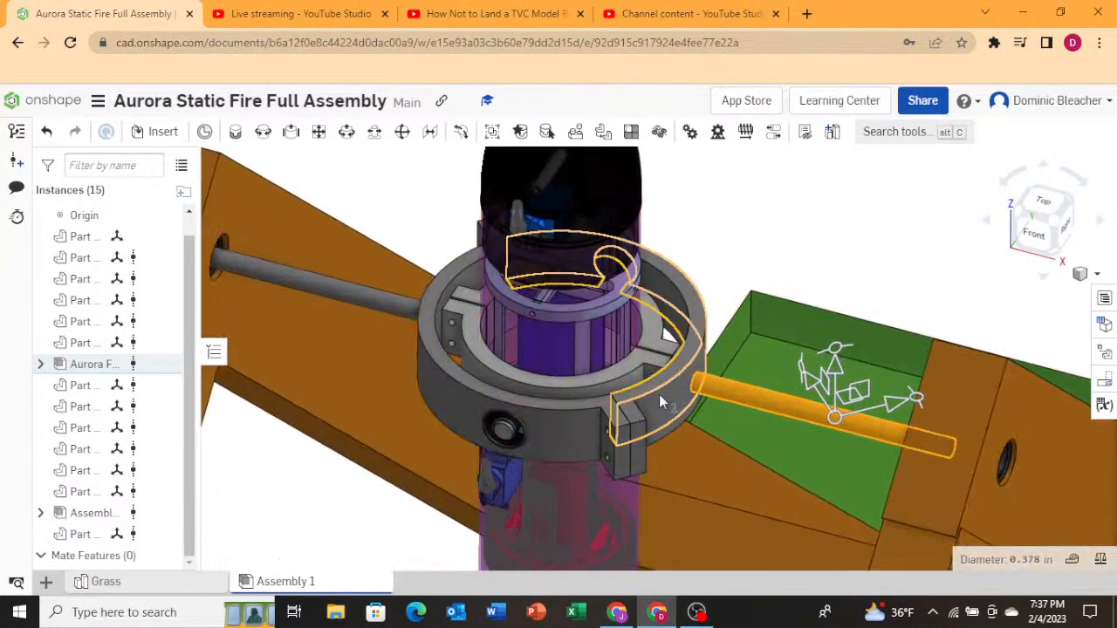
pyautogui.scroll(-4, 584, 415)
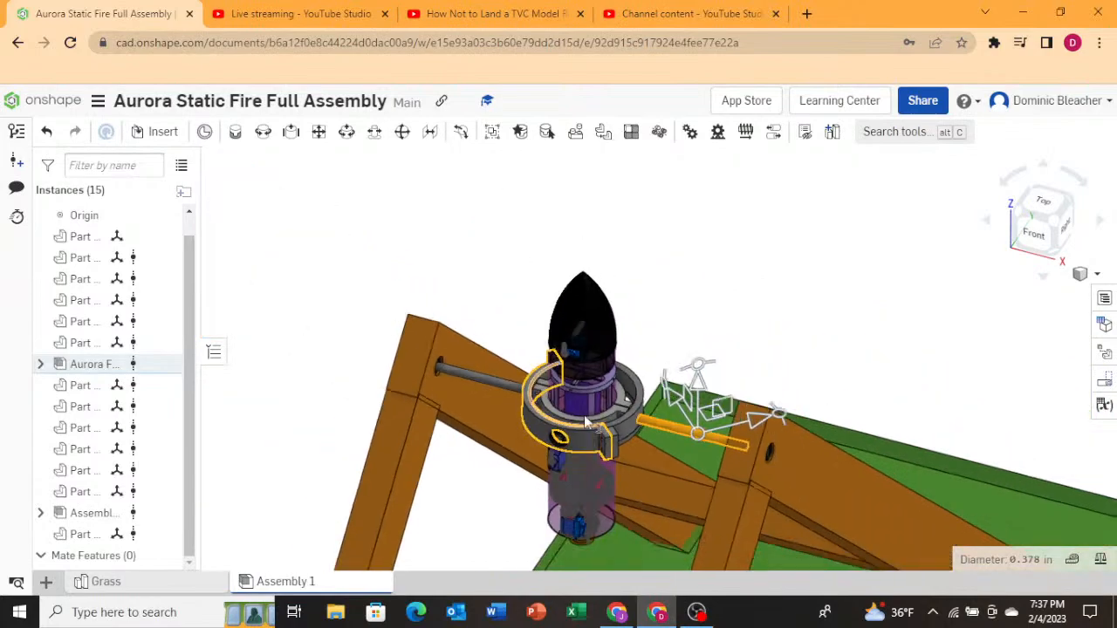
pyautogui.scroll(8, 586, 394)
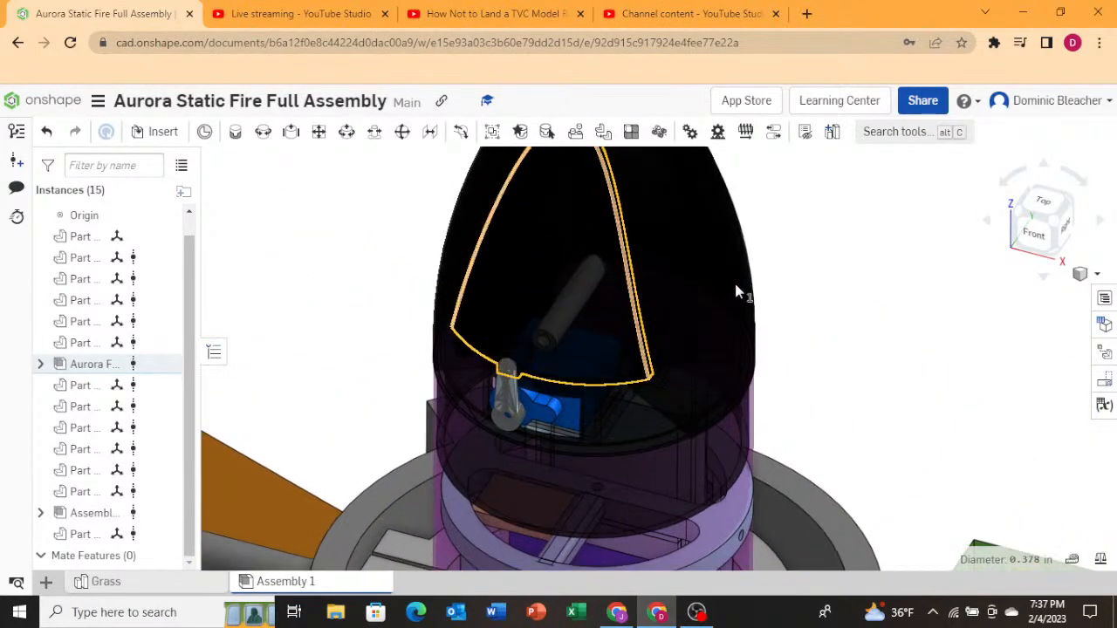
pyautogui.scroll(-3, 474, 471)
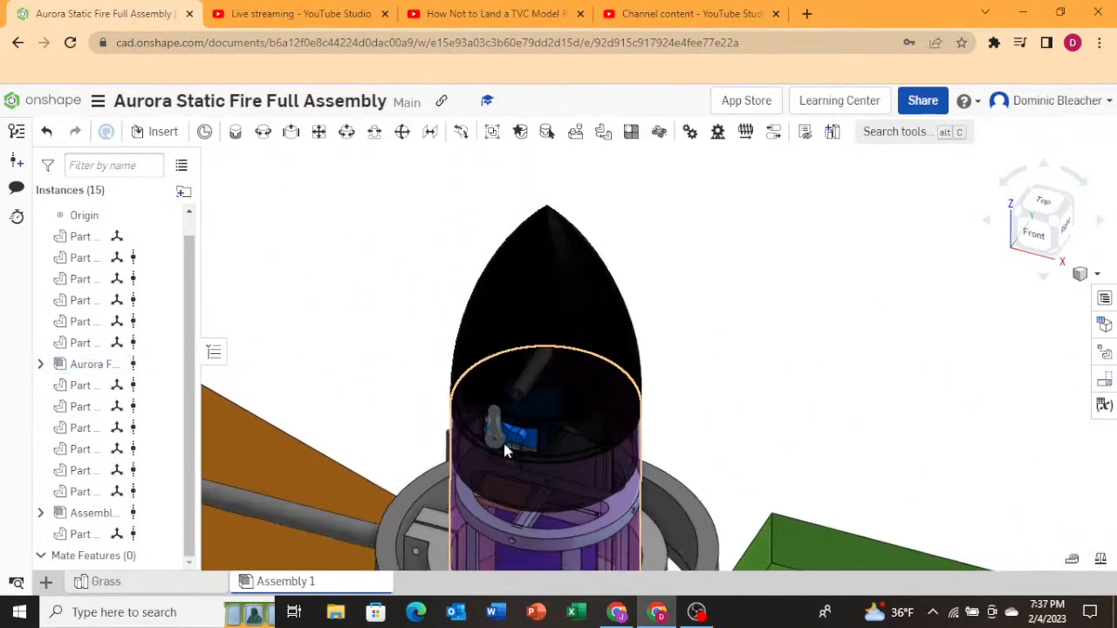
pyautogui.scroll(3, 567, 394)
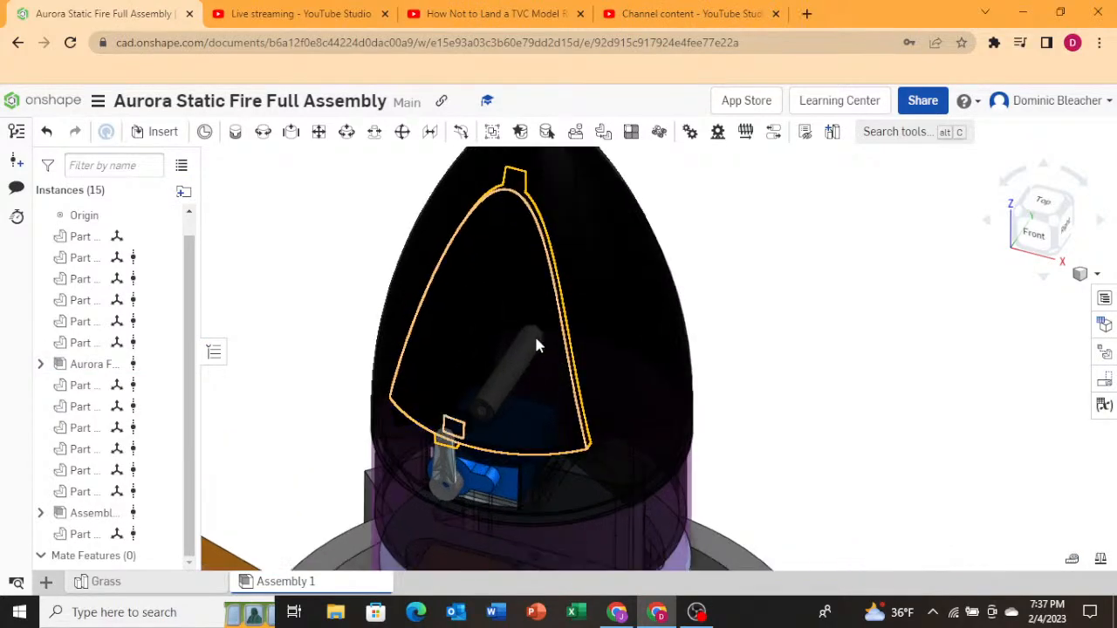
pyautogui.moveTo(511, 440); pyautogui.dragTo(540, 117, button='right')
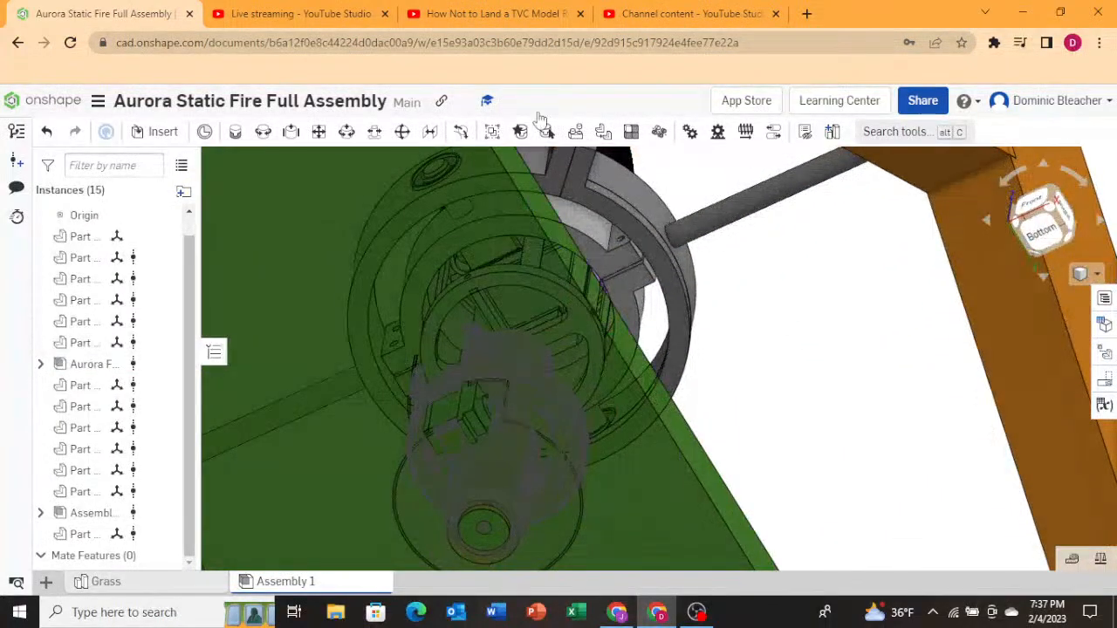
# Return to the video tab and go back to the E12-4 Rocket Engine Static Fire video.
pyautogui.click(309, 10)
pyautogui.click(624, 9)
pyautogui.click(550, 7)
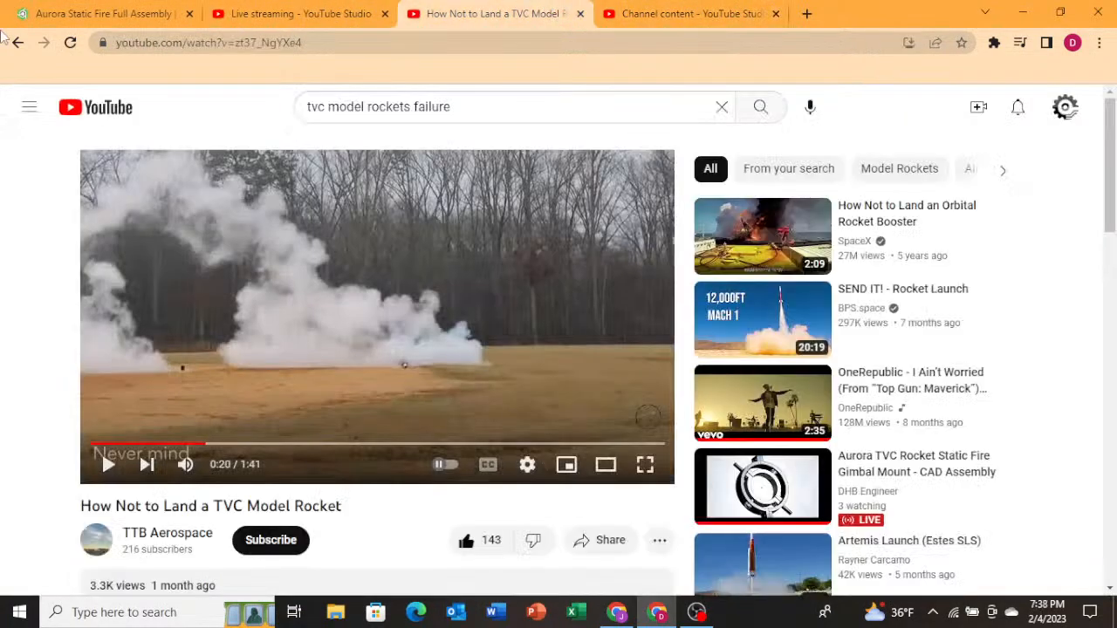
pyautogui.click(18, 43)
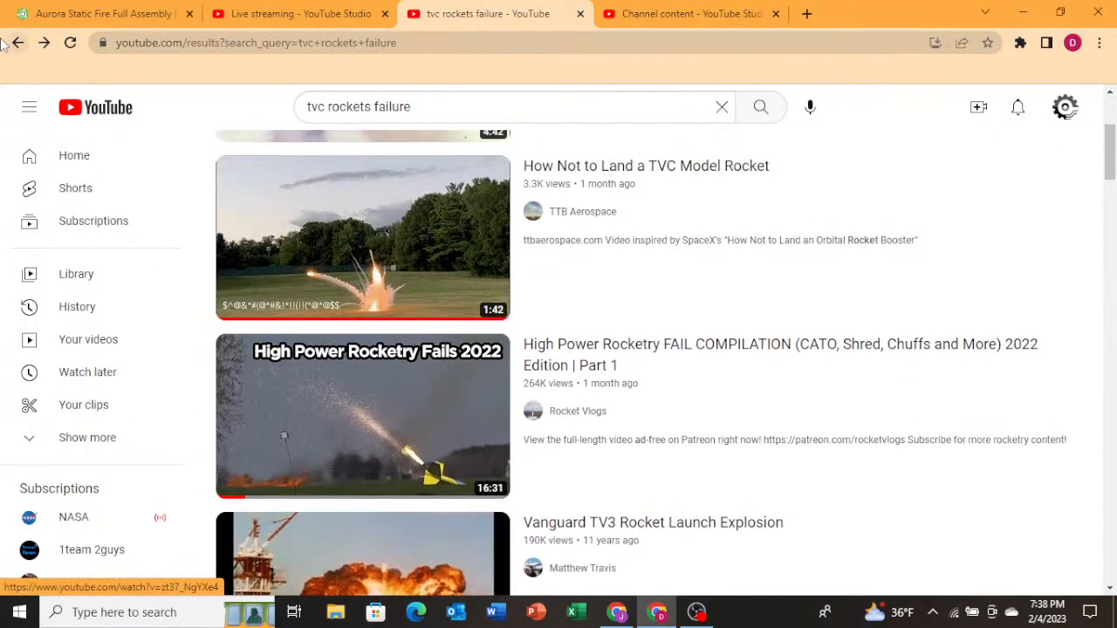
pyautogui.click(18, 43)
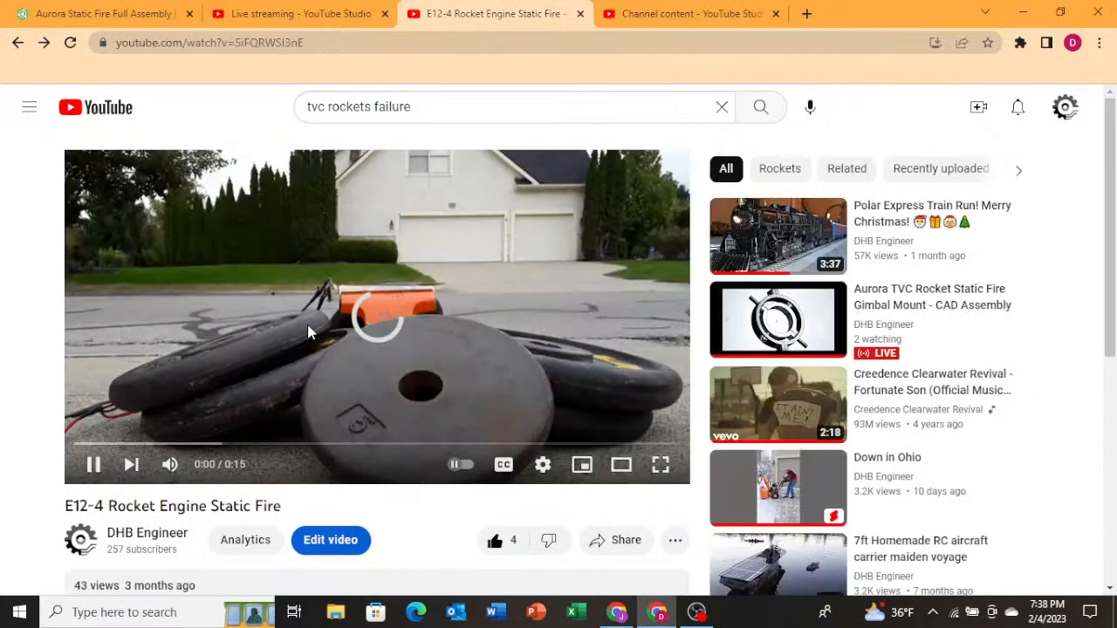
# Scrub through the static fire video timeline to view the engine burn.
pyautogui.moveTo(449, 443); pyautogui.dragTo(392, 387)
pyautogui.moveTo(269, 446); pyautogui.dragTo(312, 401)
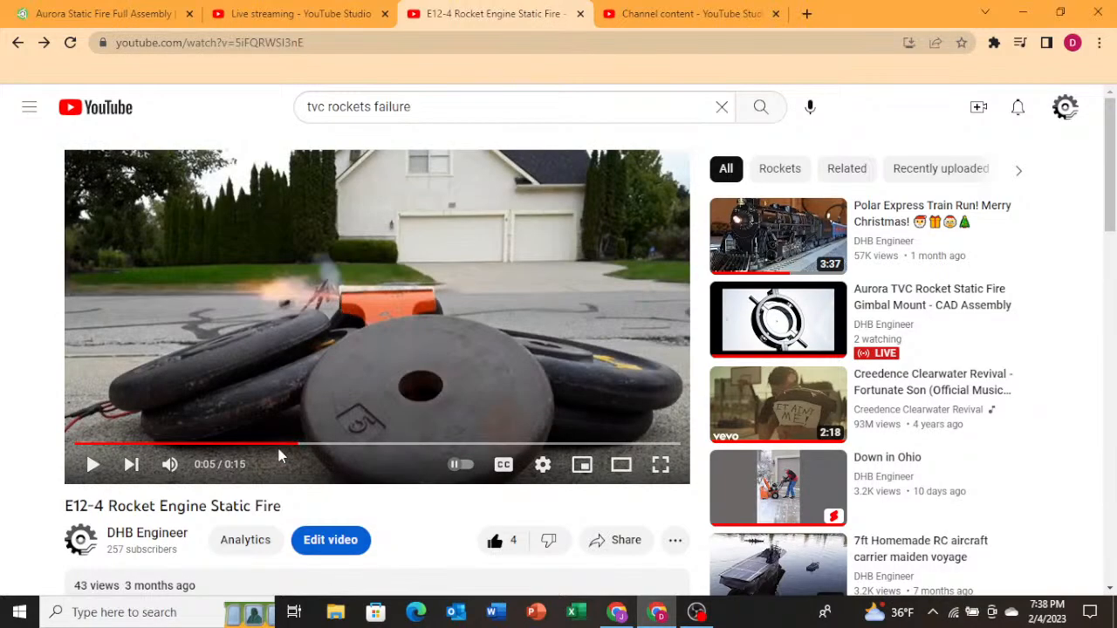
pyautogui.moveTo(301, 445); pyautogui.dragTo(583, 455)
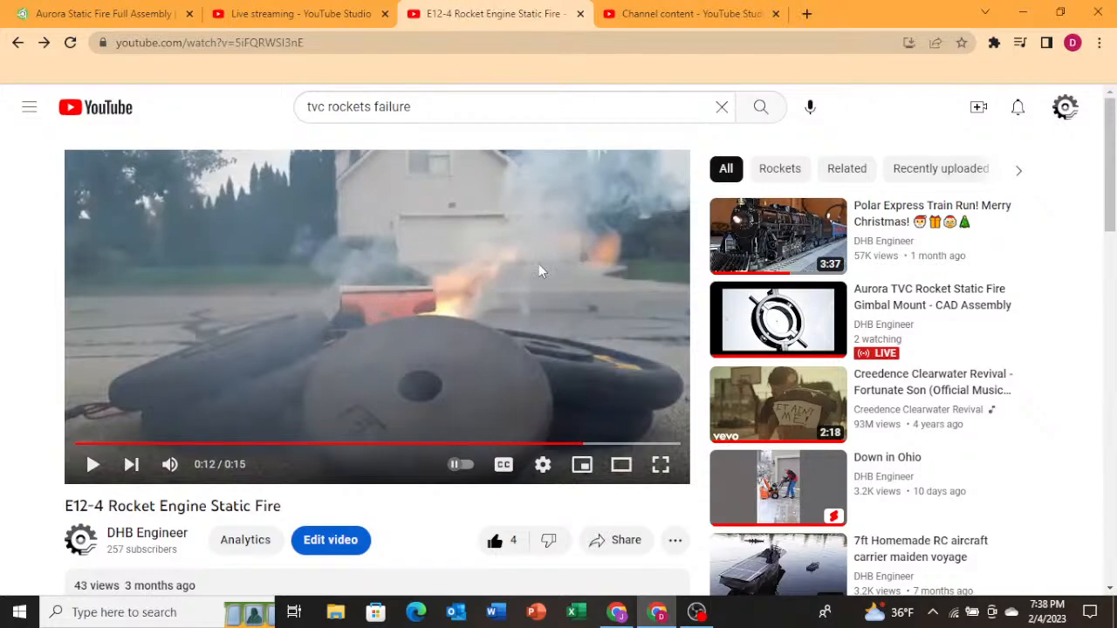
# Switch back to the Onshape assembly and orbit and zoom out to view the frame and gimbal from below.
pyautogui.hotkey('ctrl', 'shift', 'Tab')
pyautogui.hotkey('ctrl', 'shift', 'Tab')
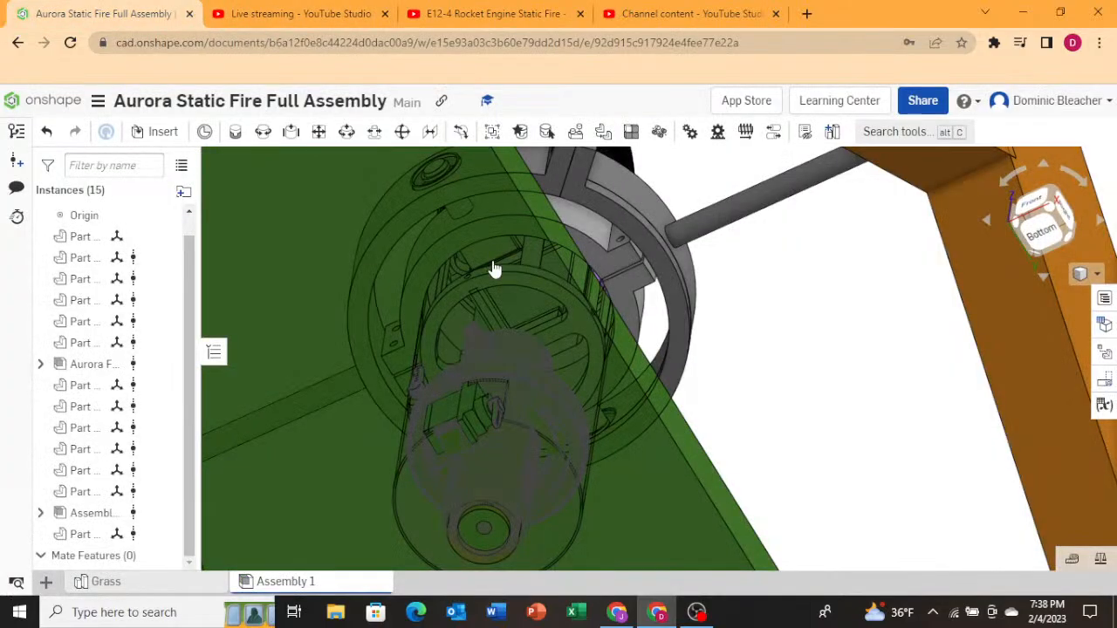
pyautogui.moveTo(714, 467); pyautogui.dragTo(793, 398, button='right')
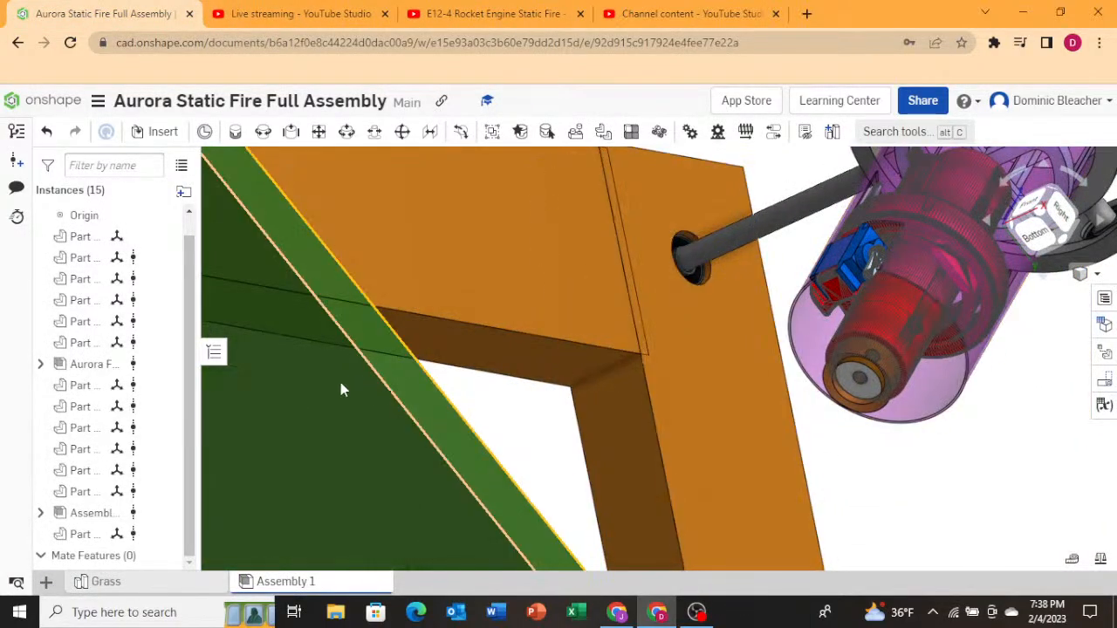
pyautogui.scroll(-5, 520, 373)
pyautogui.scroll(-1, 563, 359)
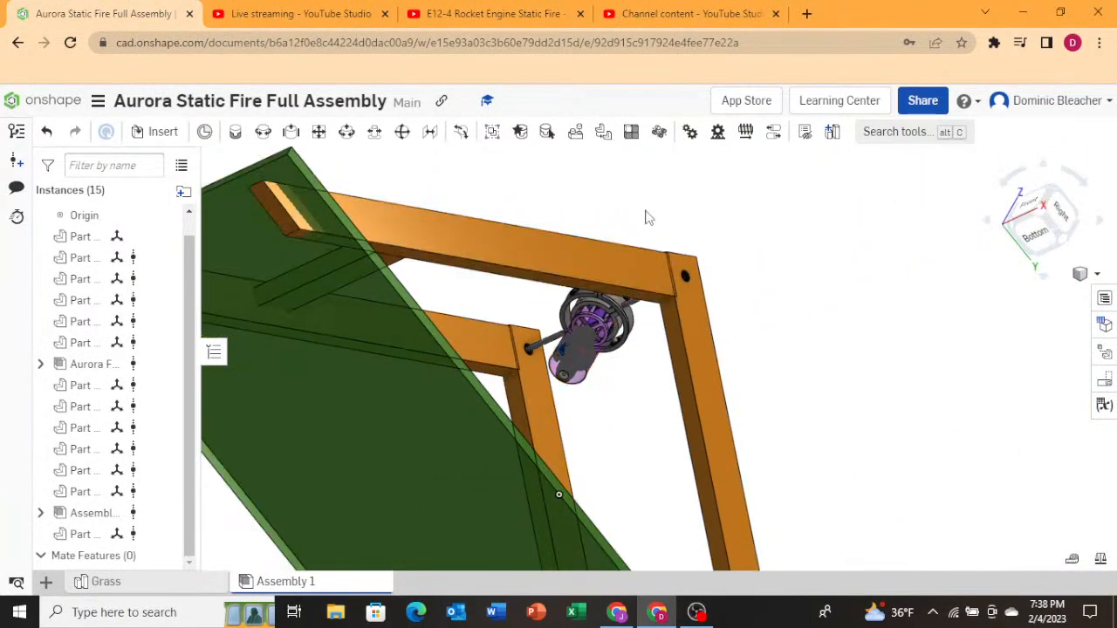
# Orbit and zoom in on the rocket's nose cone in the gimbal assembly to examine it from the front.
pyautogui.moveTo(646, 210); pyautogui.dragTo(649, 233, button='right')
pyautogui.scroll(-5, 270, 495)
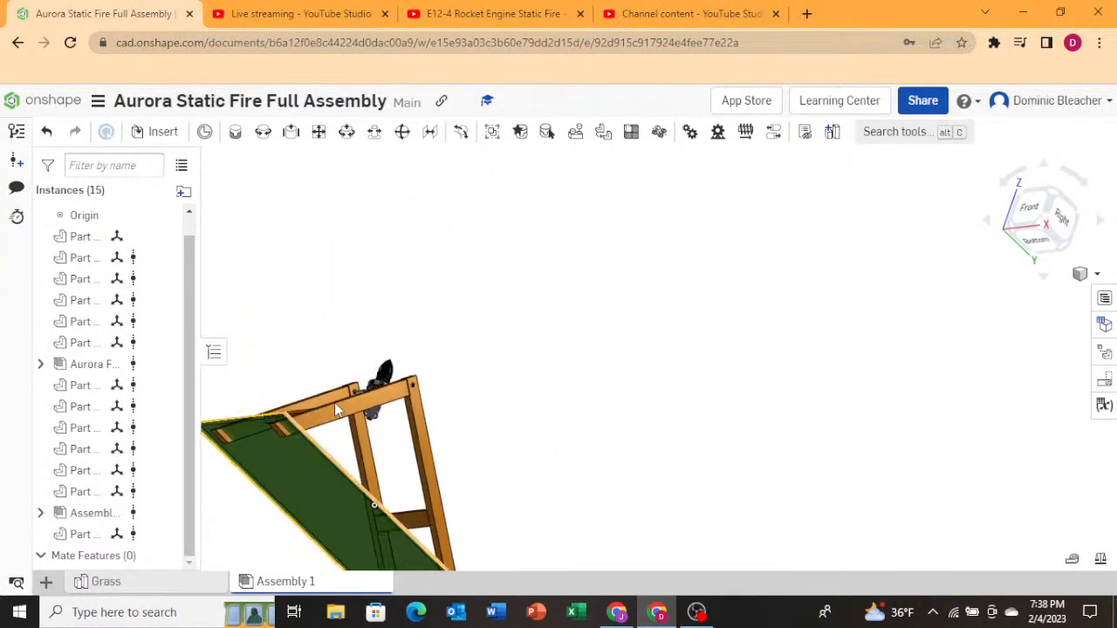
pyautogui.scroll(3, 335, 403)
pyautogui.moveTo(338, 384); pyautogui.dragTo(467, 326, button='right')
pyautogui.scroll(5, 375, 300)
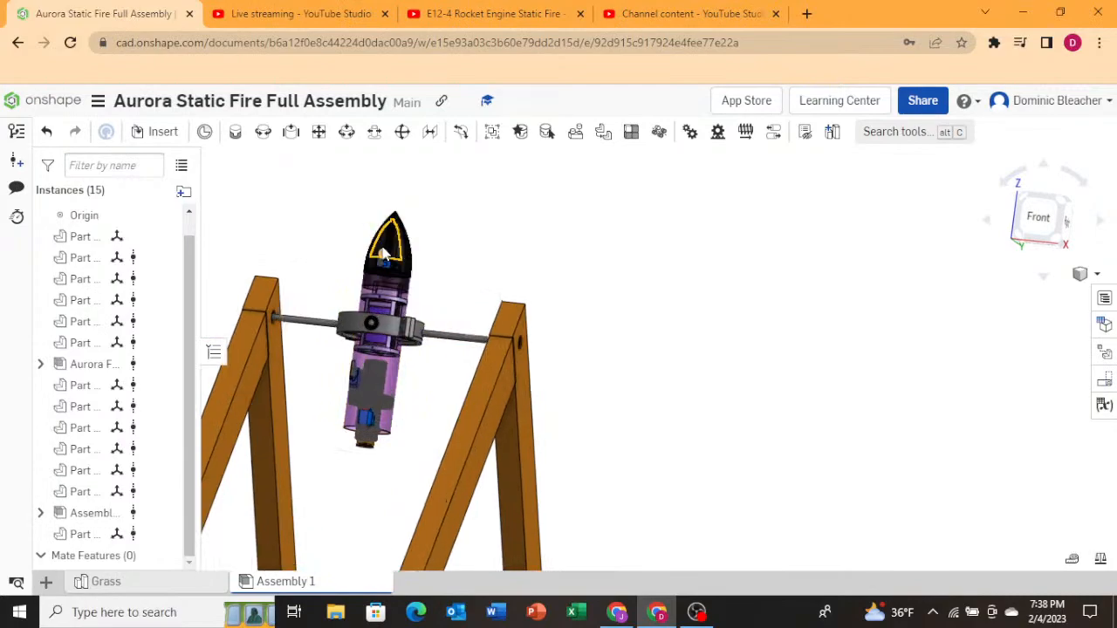
pyautogui.scroll(2, 399, 300)
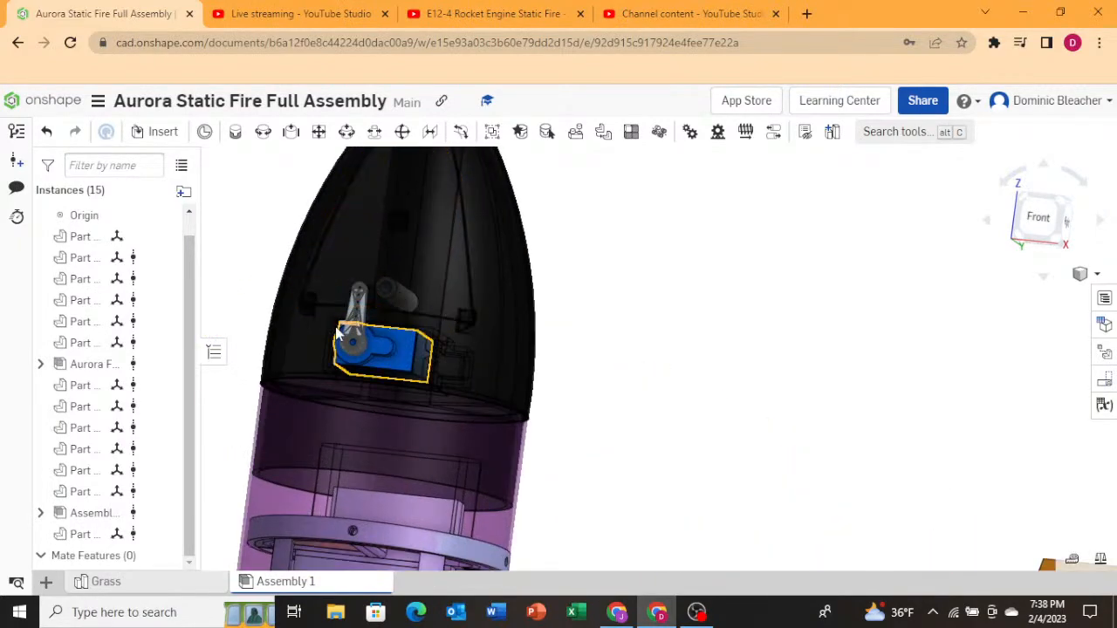
pyautogui.scroll(1, 353, 323)
pyautogui.scroll(-2, 415, 339)
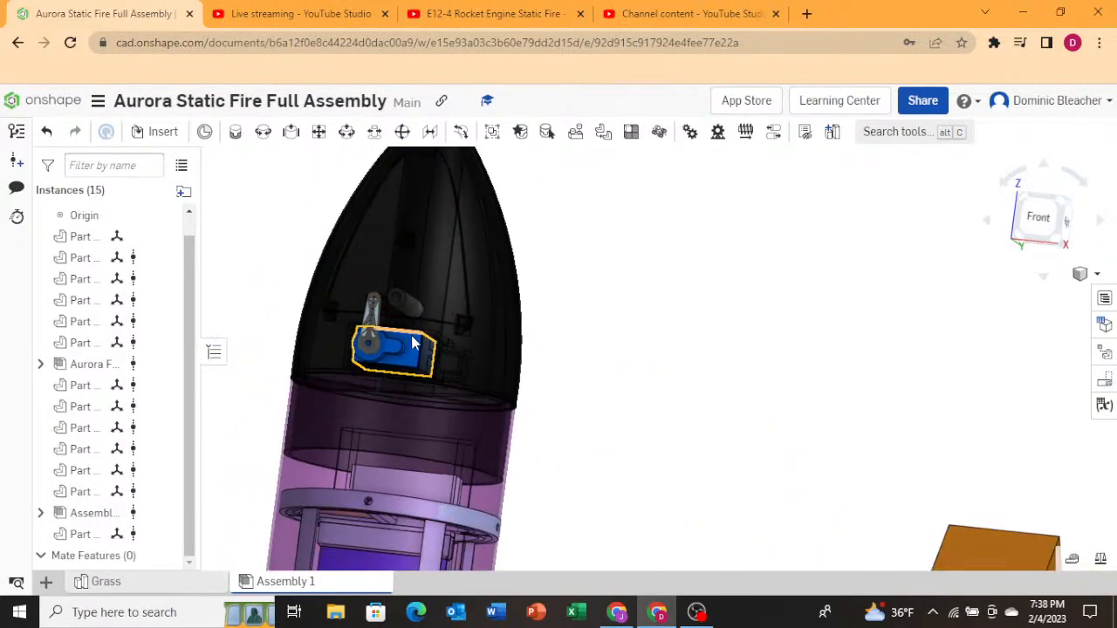
pyautogui.scroll(1, 420, 253)
# Select the nose cone hatch and orbit and zoom around it to examine the servo mechanism inside.
pyautogui.click(421, 248)
pyautogui.moveTo(665, 305); pyautogui.dragTo(616, 308, button='right')
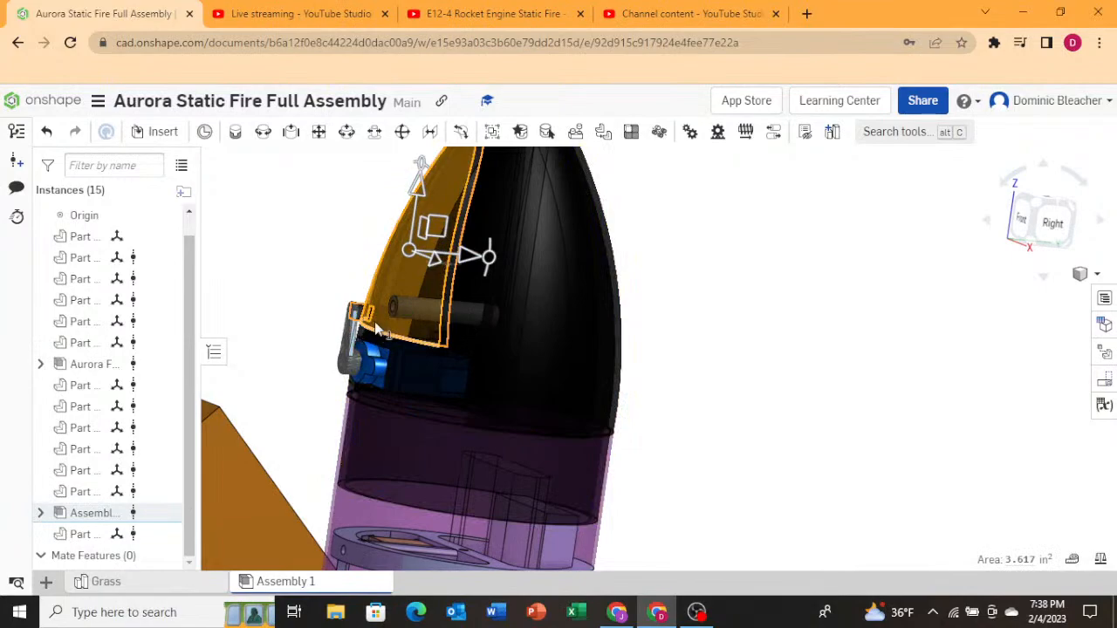
pyautogui.scroll(-3, 373, 377)
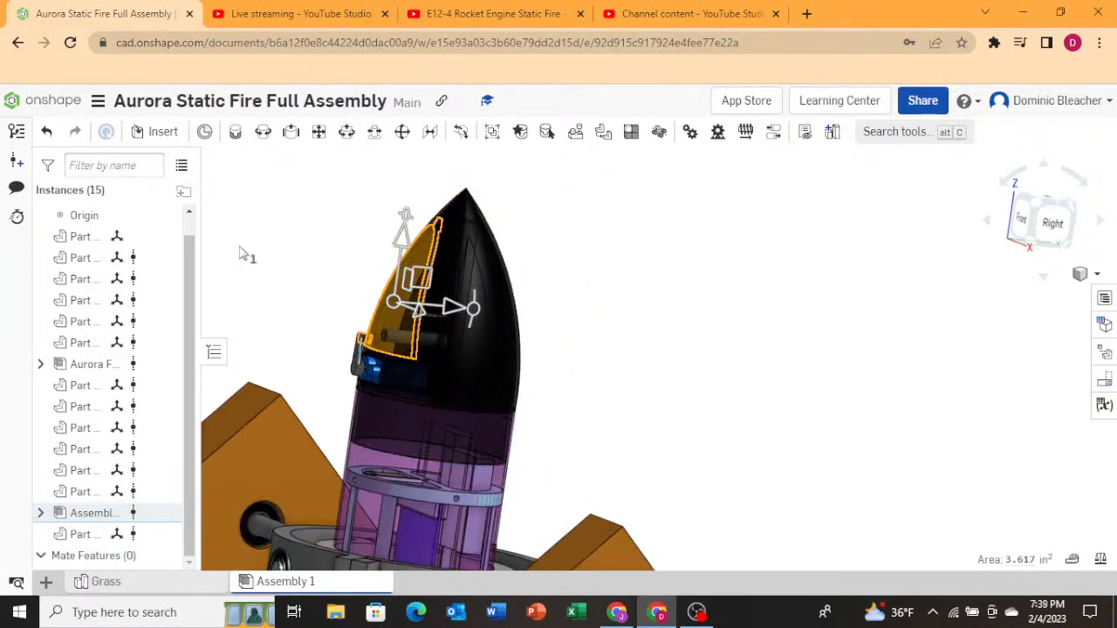
pyautogui.moveTo(673, 410); pyautogui.dragTo(591, 419, button='right')
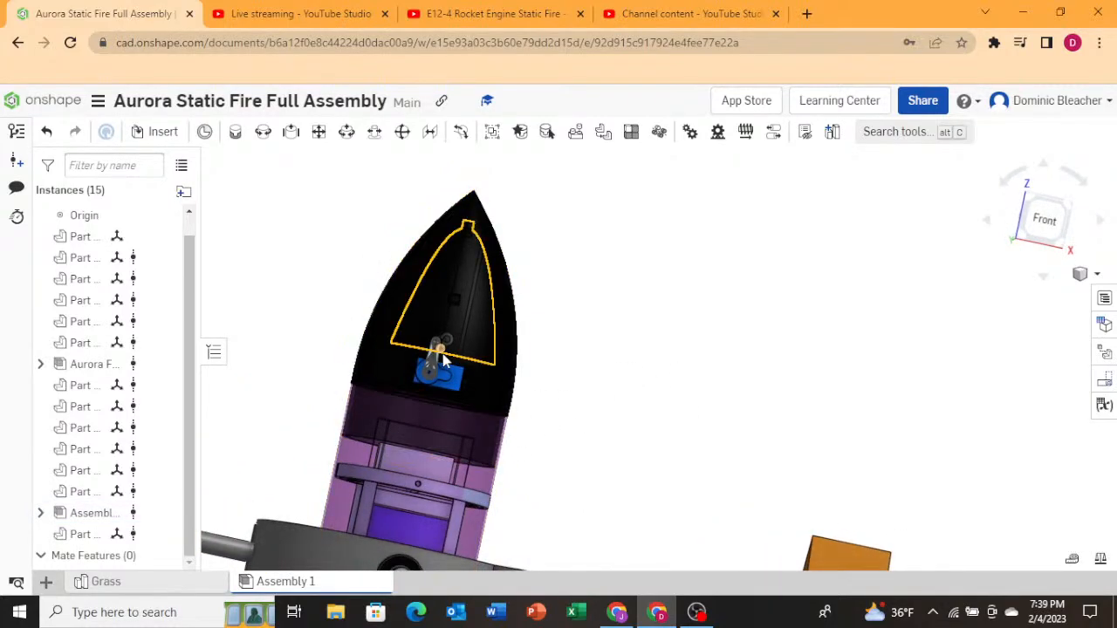
pyautogui.scroll(5, 421, 351)
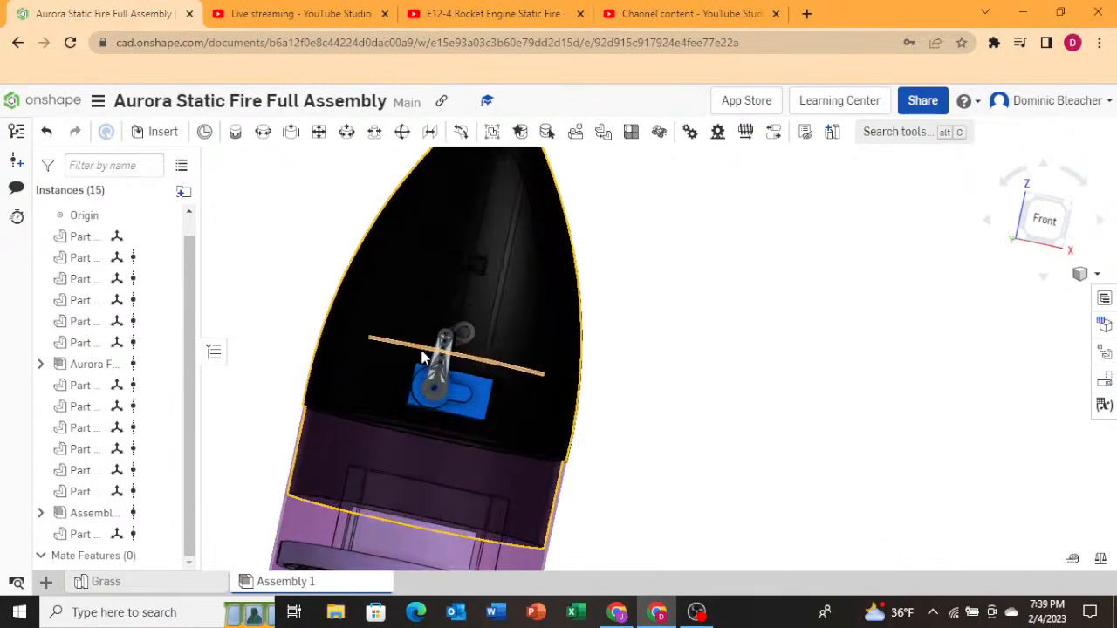
pyautogui.moveTo(452, 376); pyautogui.dragTo(502, 404, button='right')
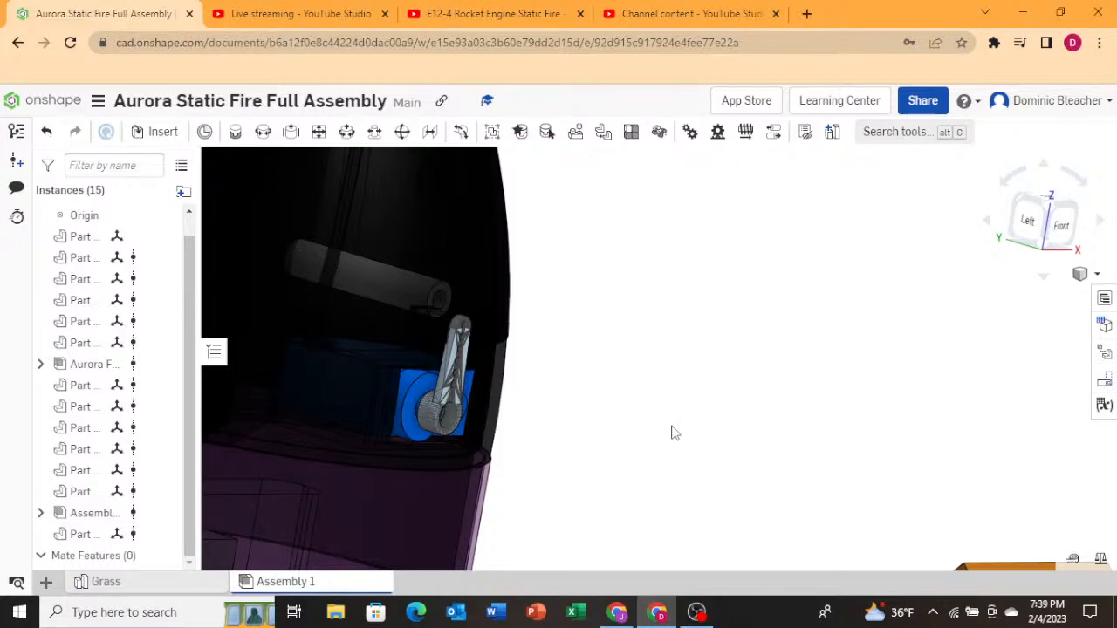
pyautogui.scroll(-5, 690, 452)
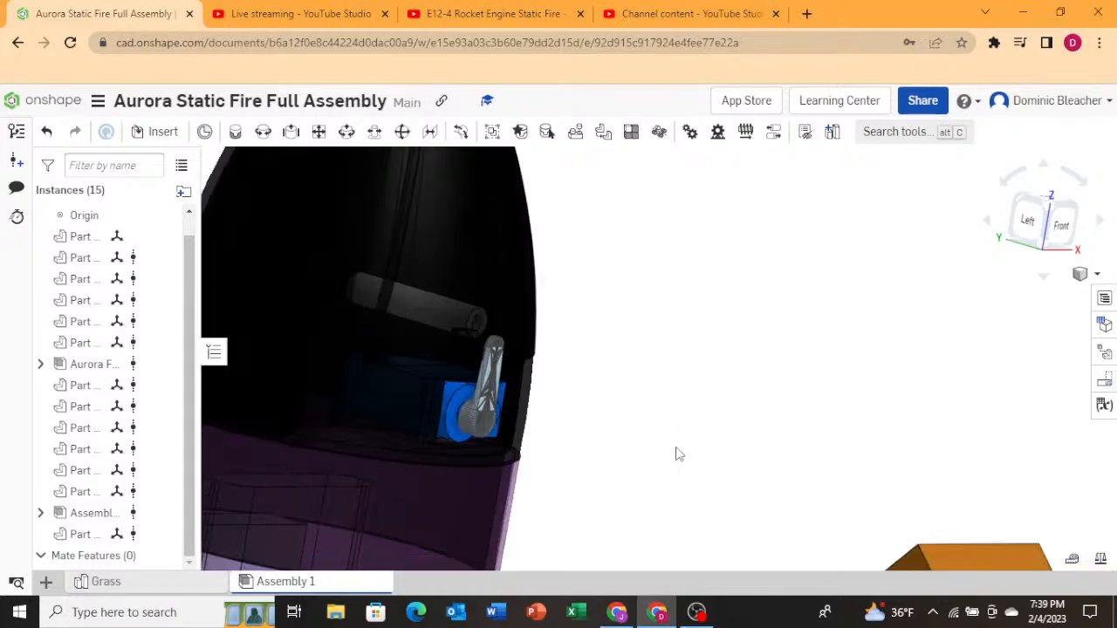
pyautogui.moveTo(669, 456); pyautogui.dragTo(601, 441, button='right')
pyautogui.scroll(4, 463, 313)
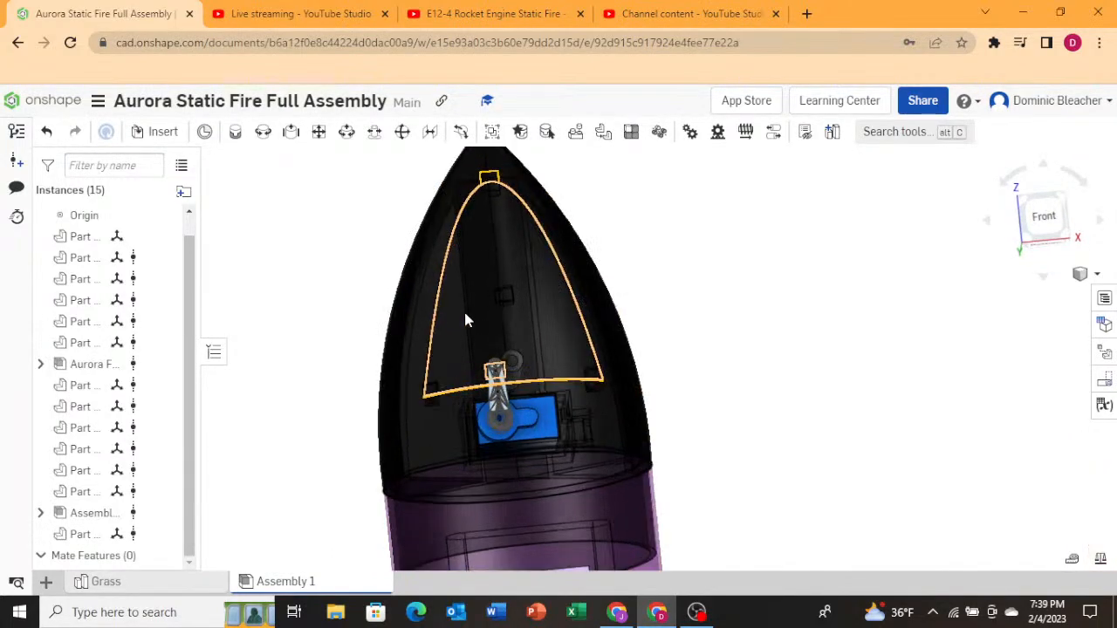
pyautogui.scroll(-3, 568, 447)
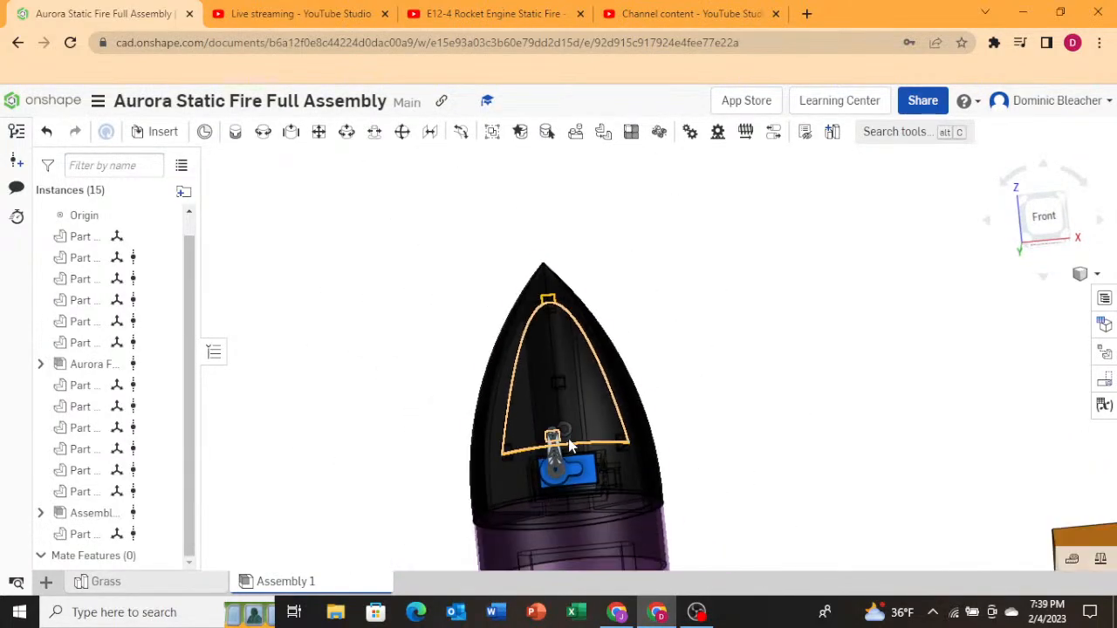
pyautogui.scroll(-1, 569, 445)
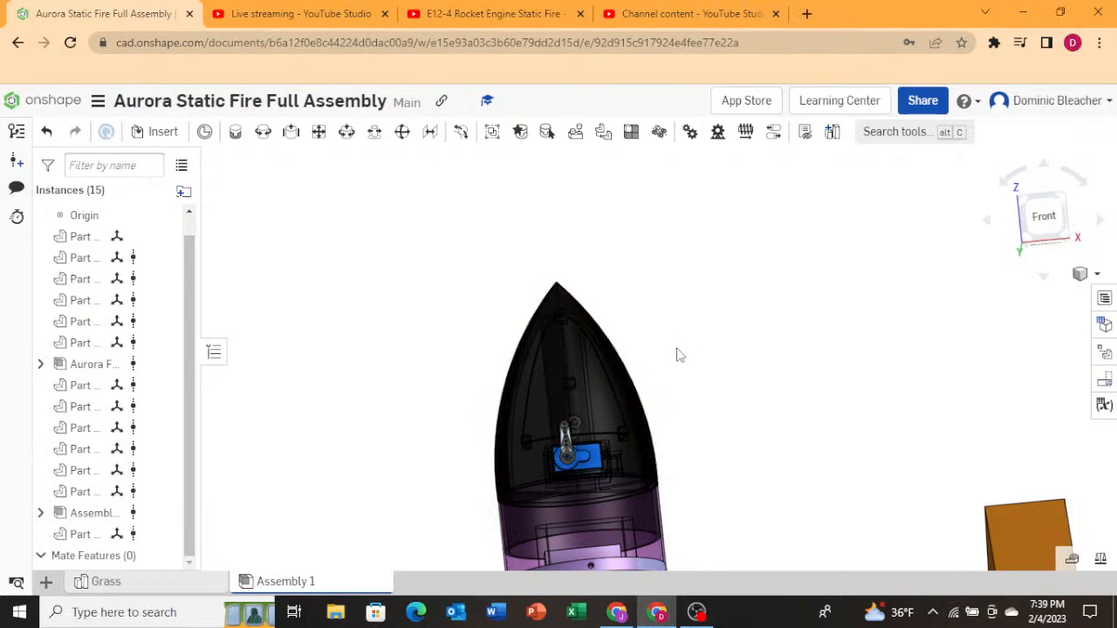
pyautogui.scroll(2, 526, 361)
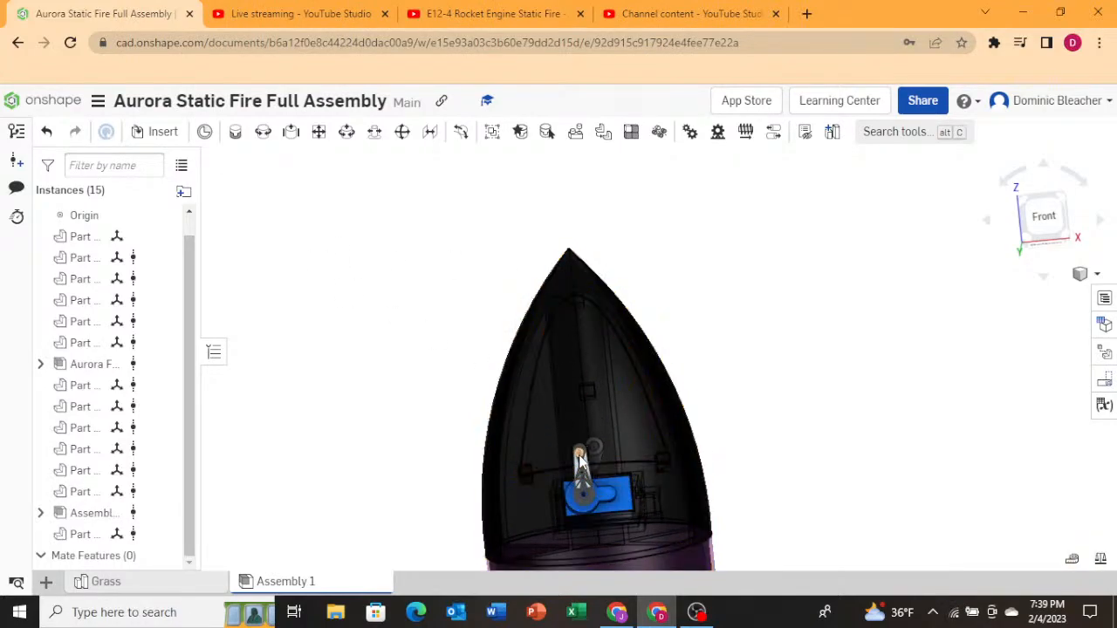
pyautogui.scroll(-3, 576, 437)
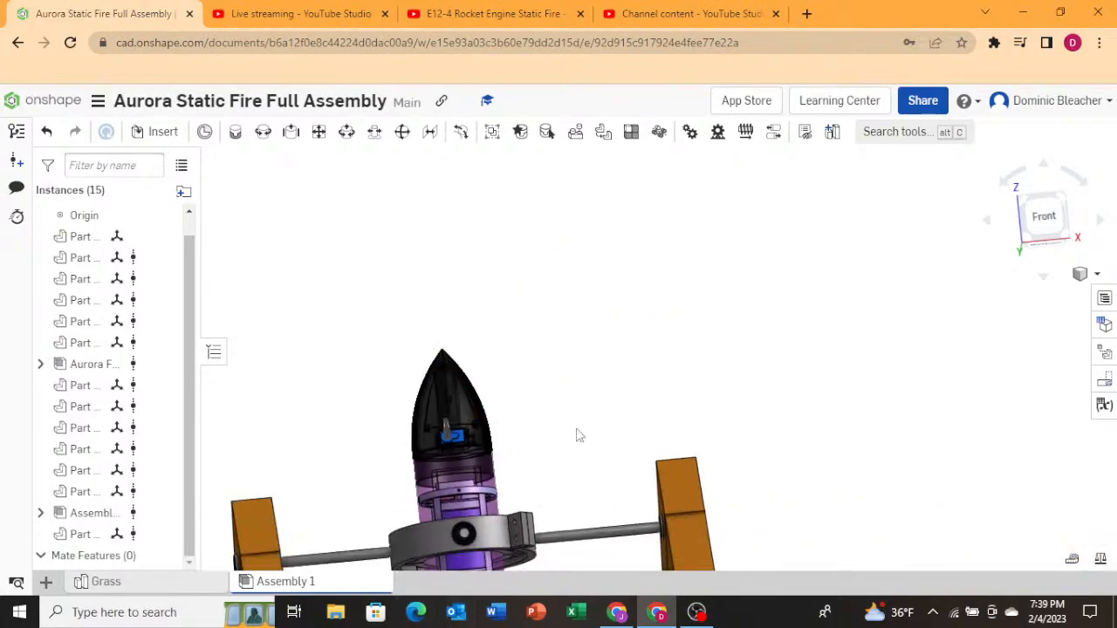
# Zoom out and orbit to view the rocket mounted in the gimbal between the frame legs.
pyautogui.scroll(-2, 576, 434)
pyautogui.scroll(5, 668, 553)
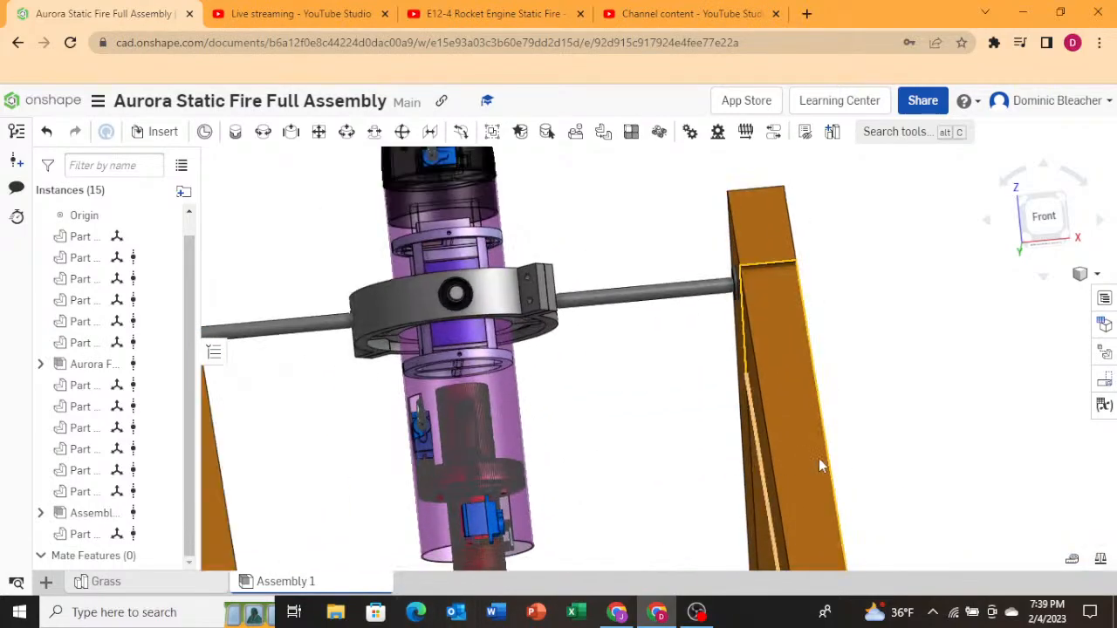
pyautogui.scroll(-3, 818, 459)
pyautogui.scroll(1, 701, 563)
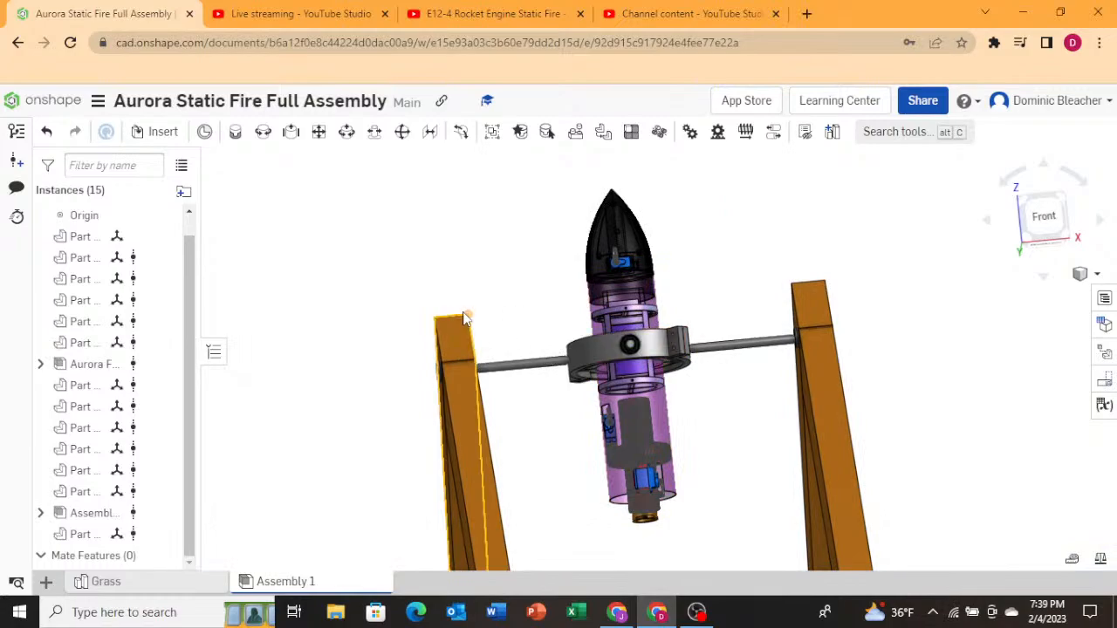
pyautogui.moveTo(466, 319); pyautogui.dragTo(495, 322, button='right')
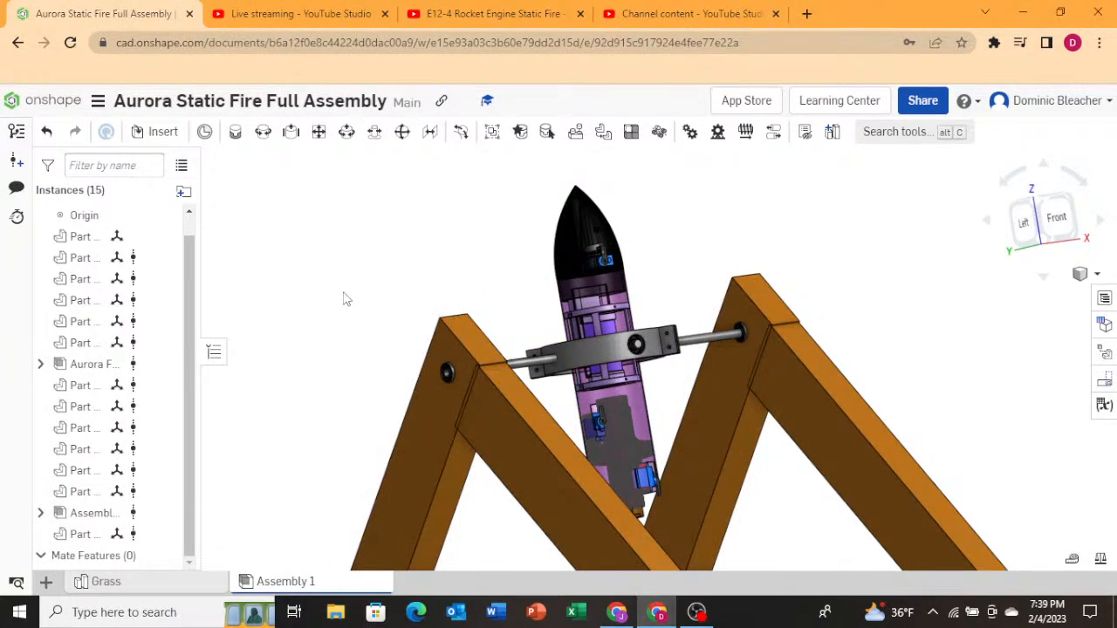
pyautogui.moveTo(345, 300)
pyautogui.mouseDown(button='right')
pyautogui.moveTo(297, 305)
pyautogui.moveTo(320, 302)
pyautogui.moveTo(322, 267)
pyautogui.moveTo(309, 292)
pyautogui.moveTo(331, 302)
pyautogui.mouseUp(button='right')
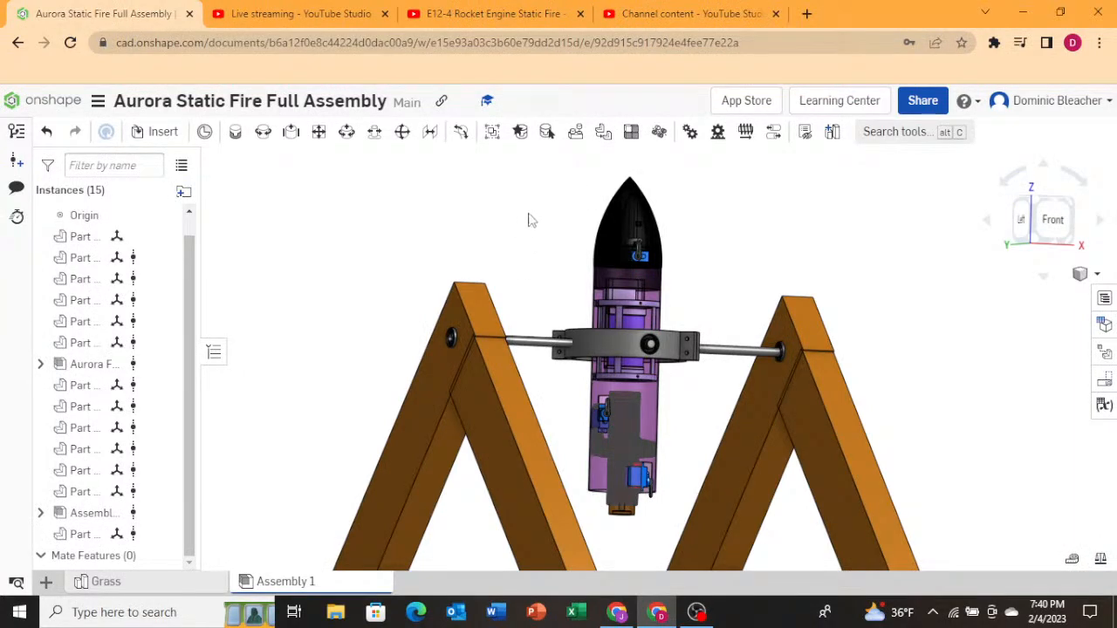
pyautogui.moveTo(501, 225); pyautogui.dragTo(476, 225, button='right')
# Check the live stream dashboard, then open the channel's Videos page from the static fire video.
pyautogui.click(337, 9)
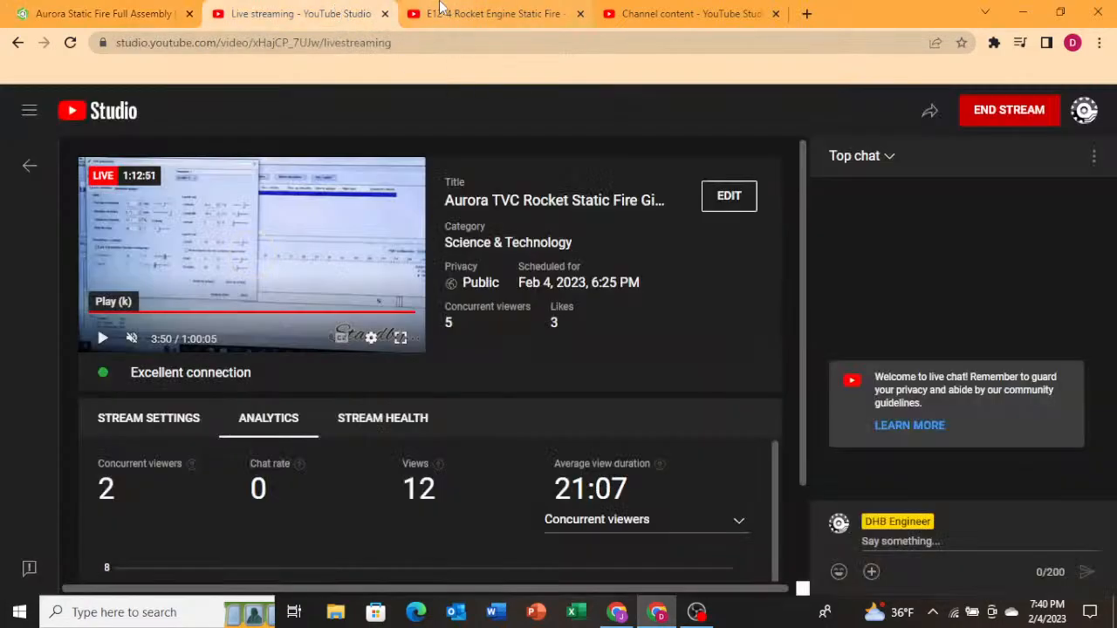
pyautogui.click(484, 13)
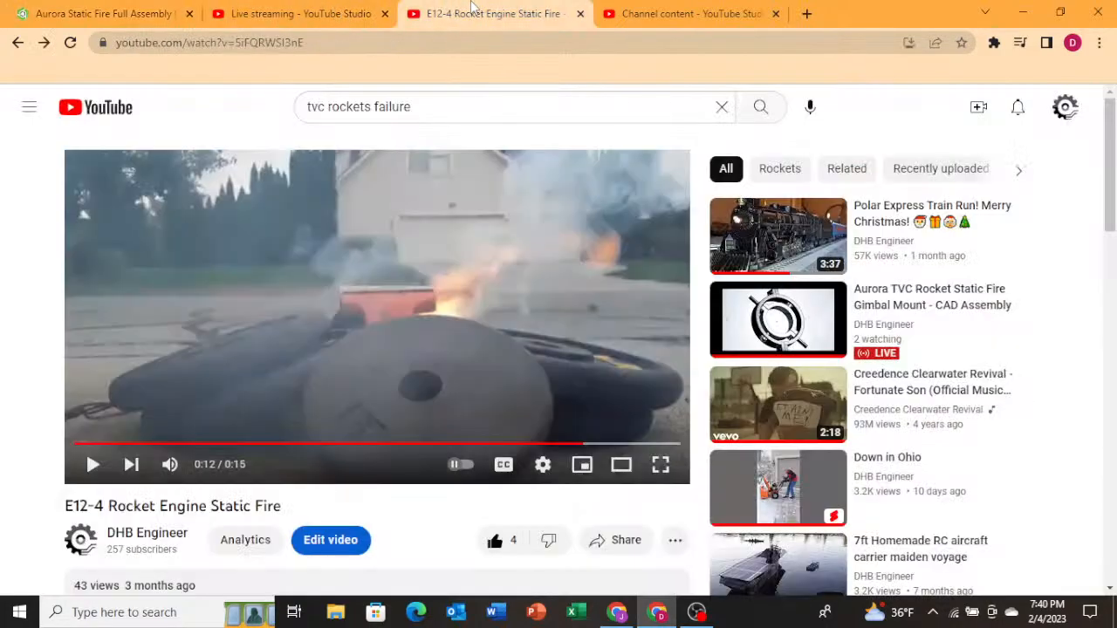
pyautogui.click(80, 555)
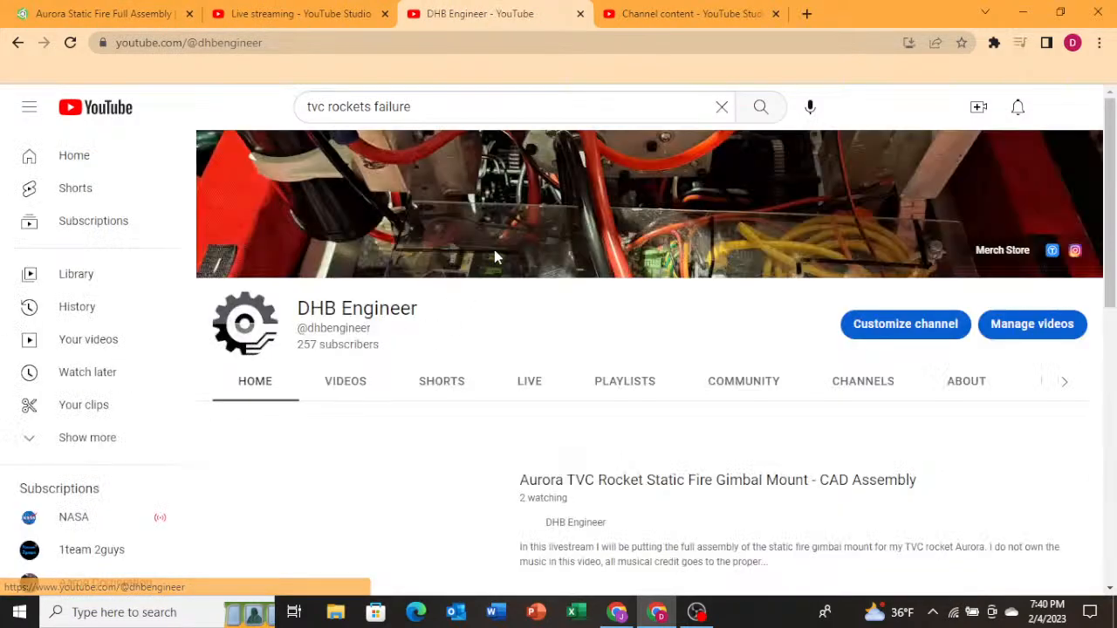
pyautogui.click(357, 380)
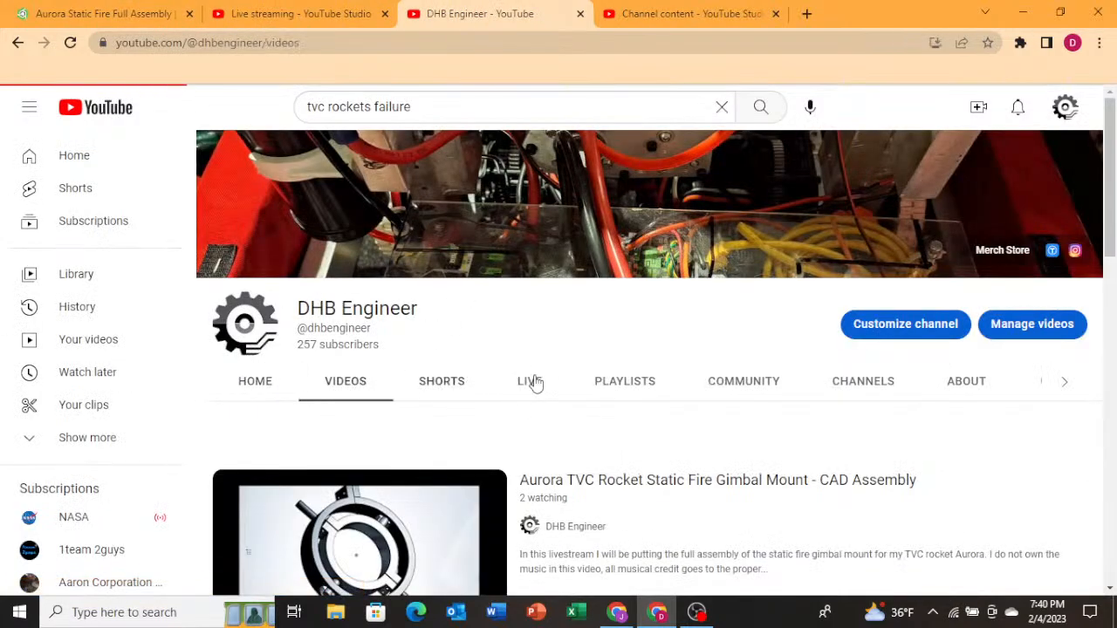
# Scroll through the channel's uploaded videos.
pyautogui.scroll(-5, 581, 467)
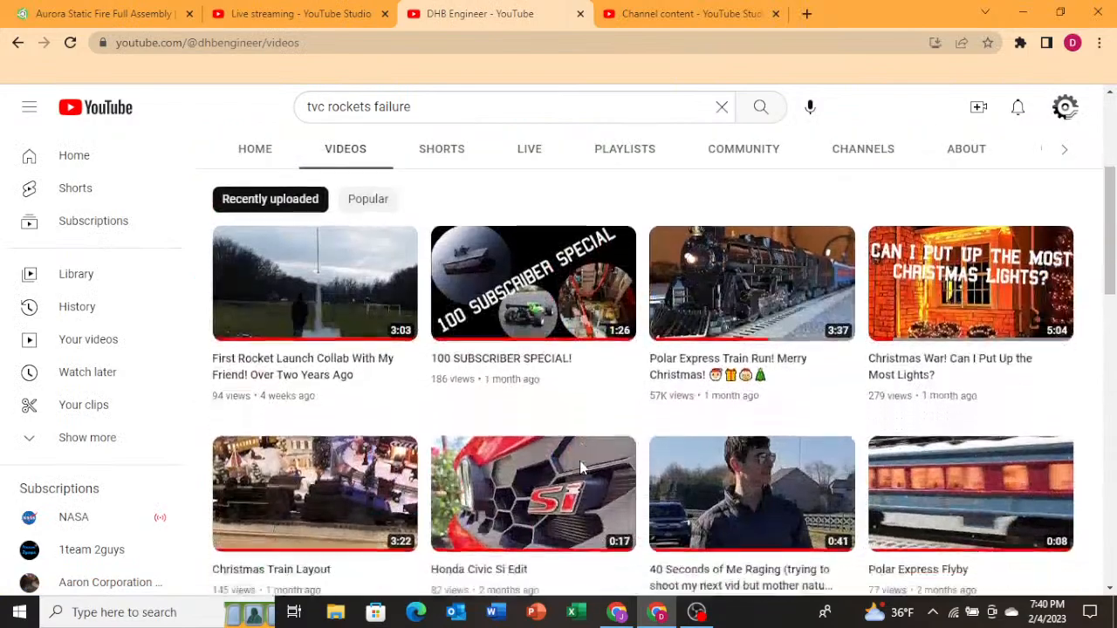
pyautogui.scroll(5, 585, 465)
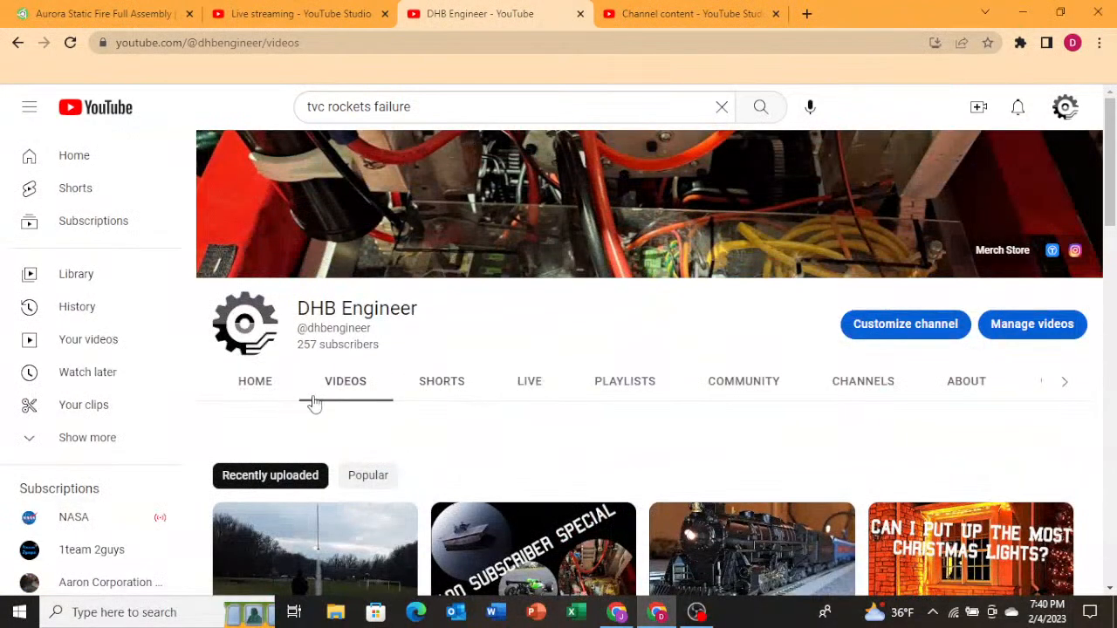
pyautogui.scroll(-3, 493, 410)
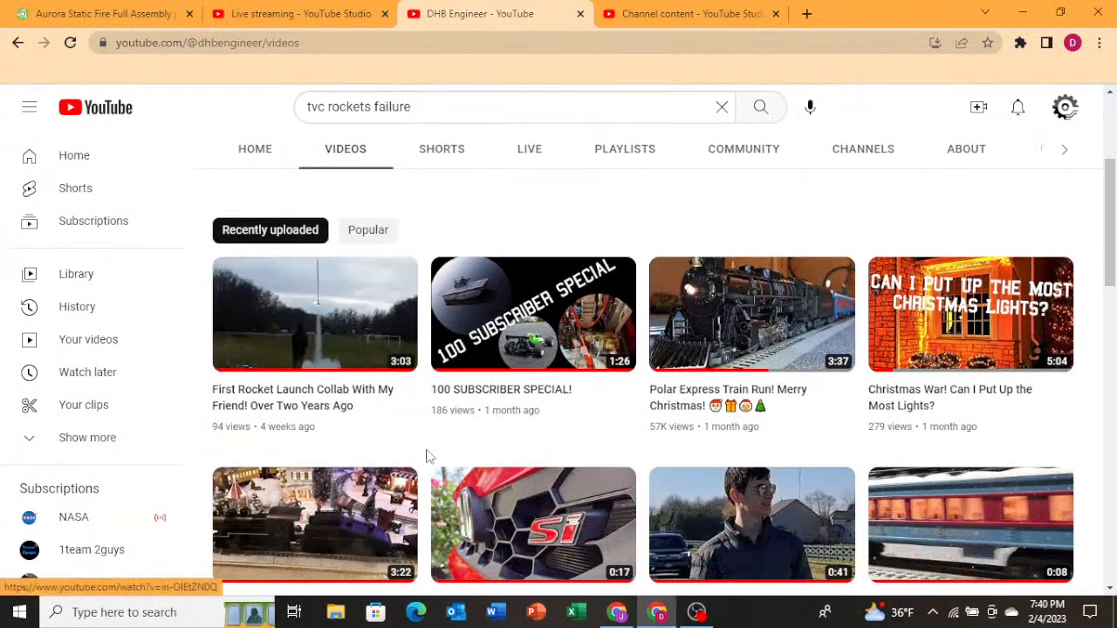
pyautogui.scroll(-5, 458, 452)
pyautogui.scroll(-3, 461, 453)
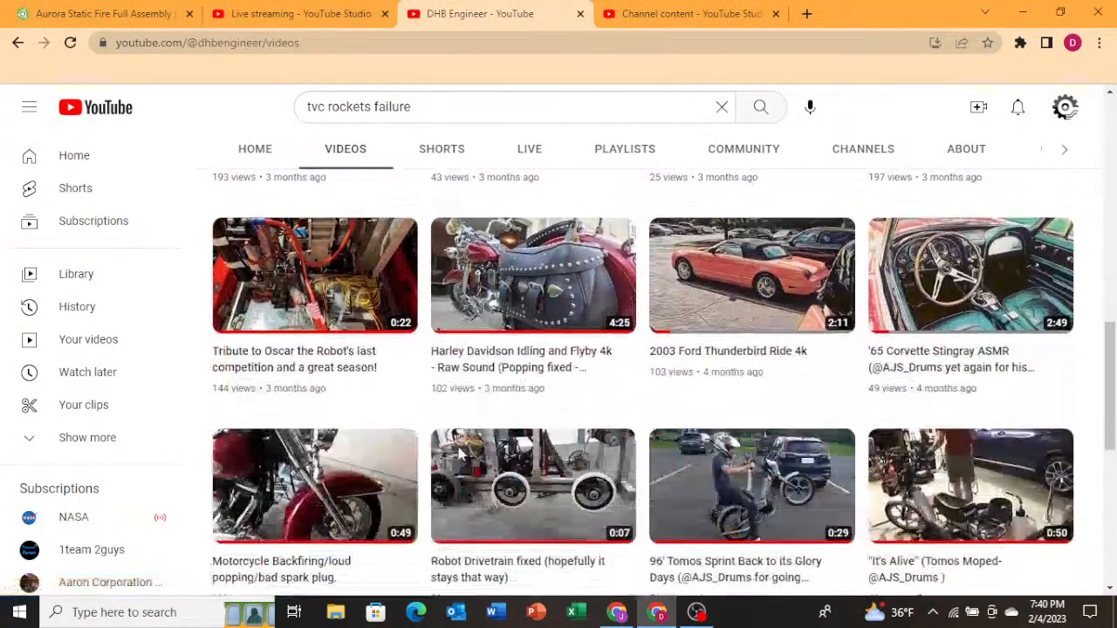
pyautogui.scroll(10, 445, 445)
# Return to the Onshape assembly and orbit and zoom around the gimbal mount and frame.
pyautogui.click(112, 10)
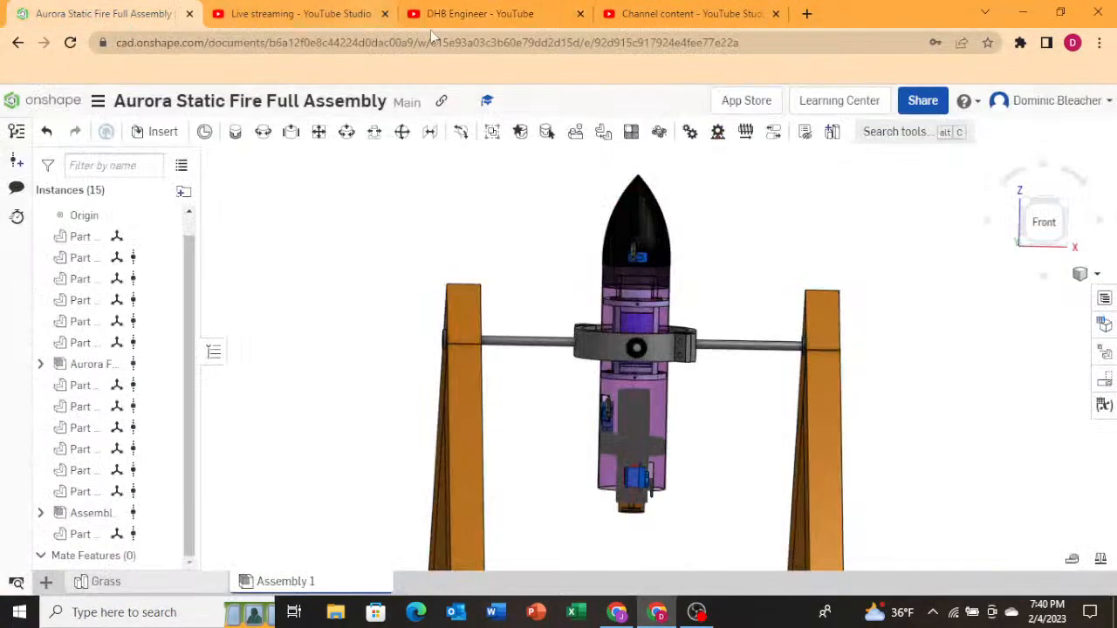
pyautogui.moveTo(542, 366); pyautogui.dragTo(429, 380, button='right')
pyautogui.scroll(-1, 531, 316)
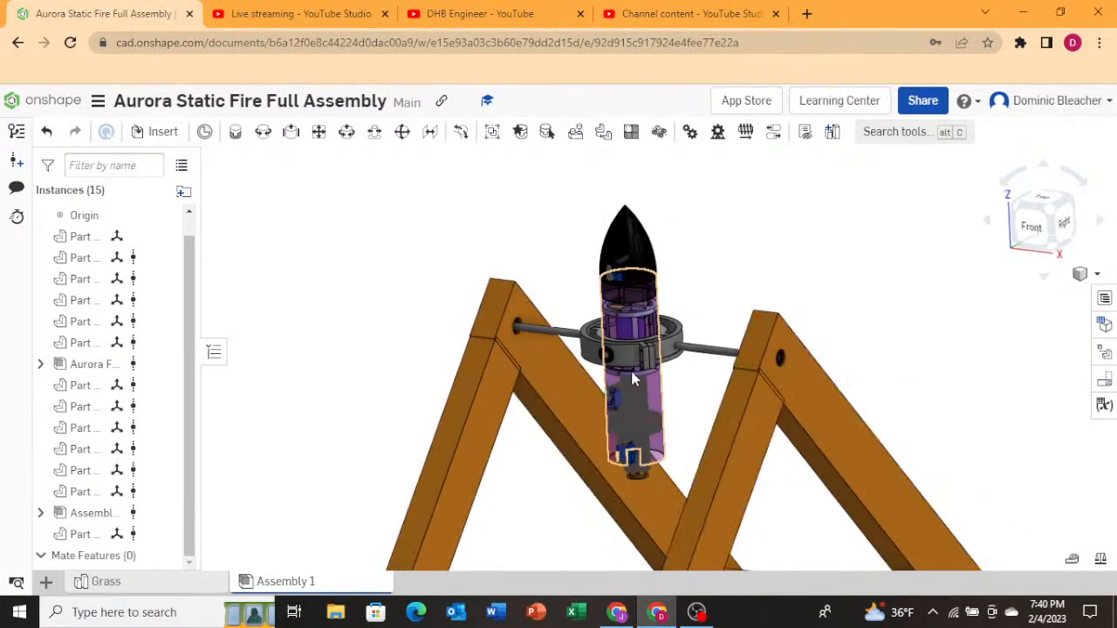
pyautogui.scroll(4, 628, 367)
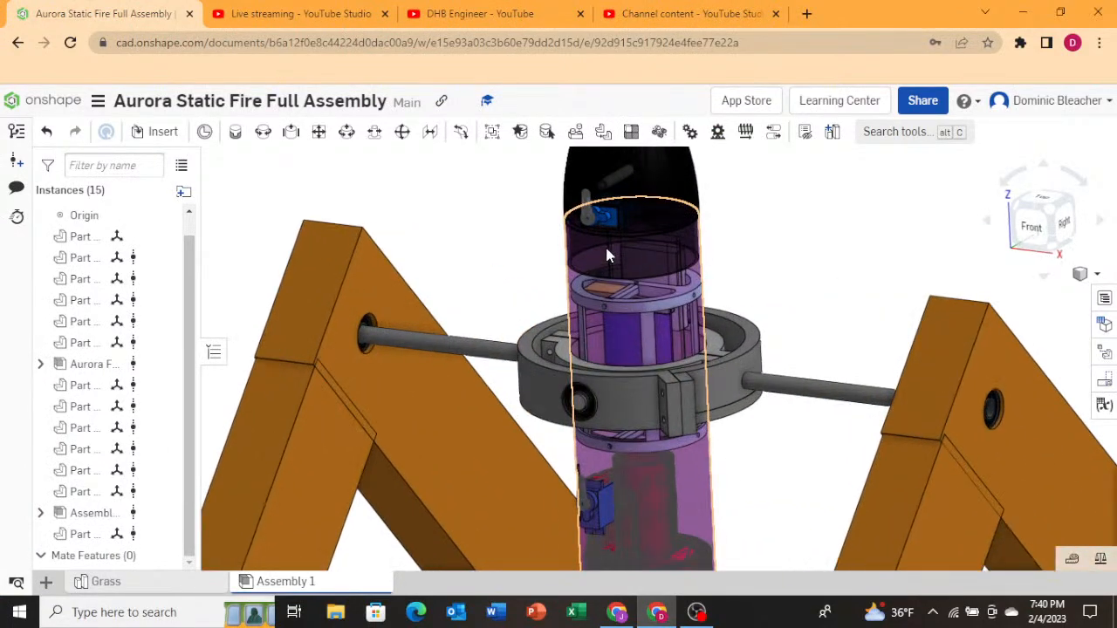
pyautogui.scroll(-2, 606, 249)
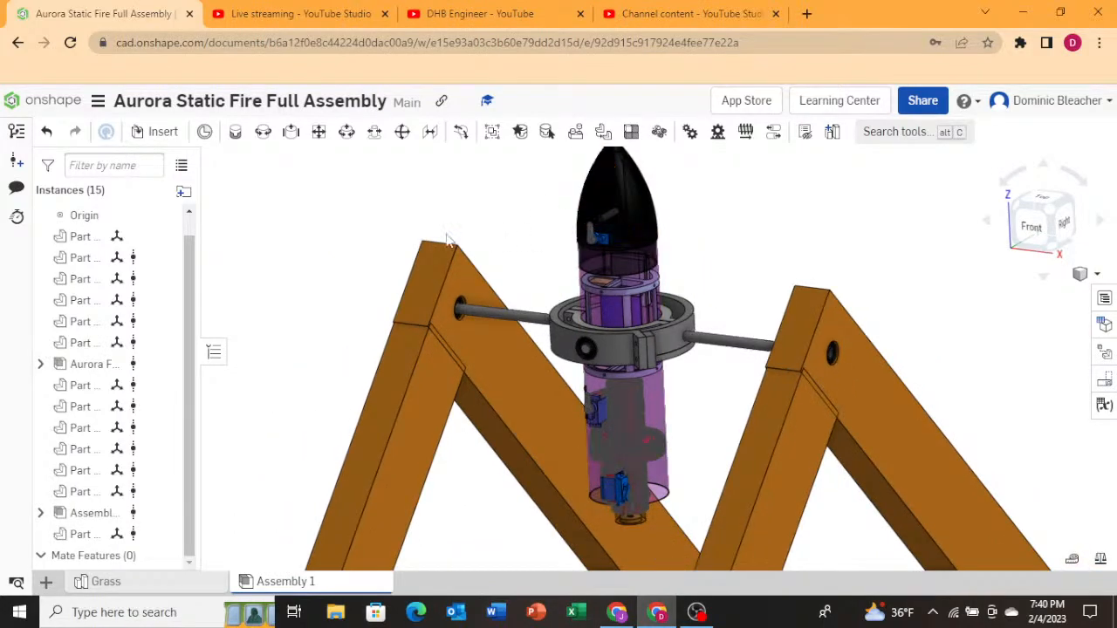
pyautogui.scroll(-4, 274, 282)
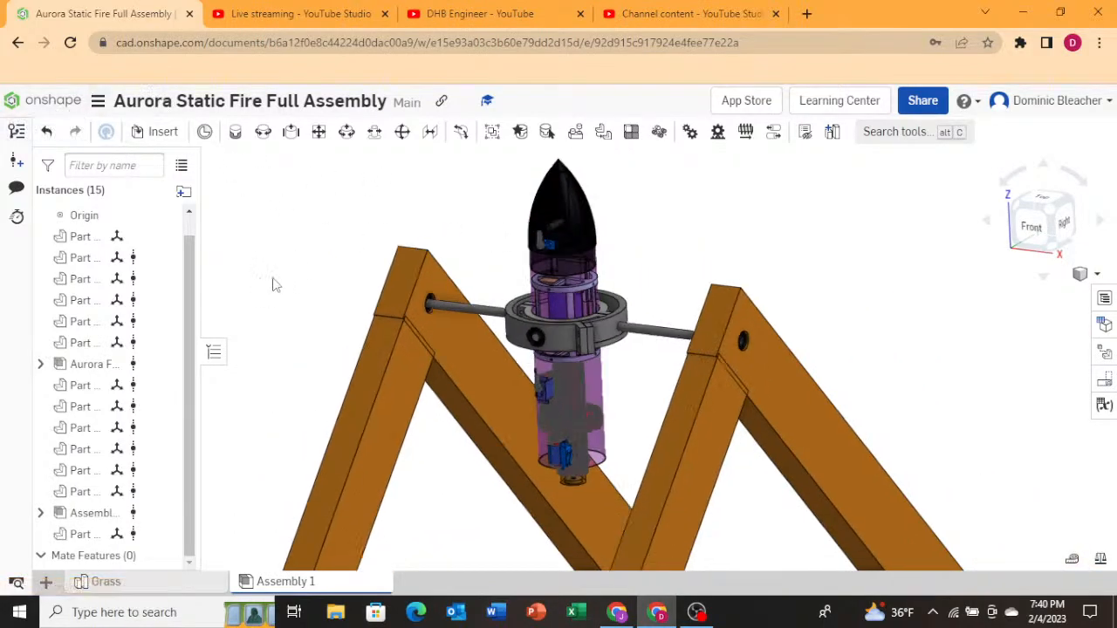
pyautogui.moveTo(348, 235); pyautogui.dragTo(390, 320, button='right')
# Open the Onshape documents list, then switch back to the channel's Videos tab.
pyautogui.click(53, 99)
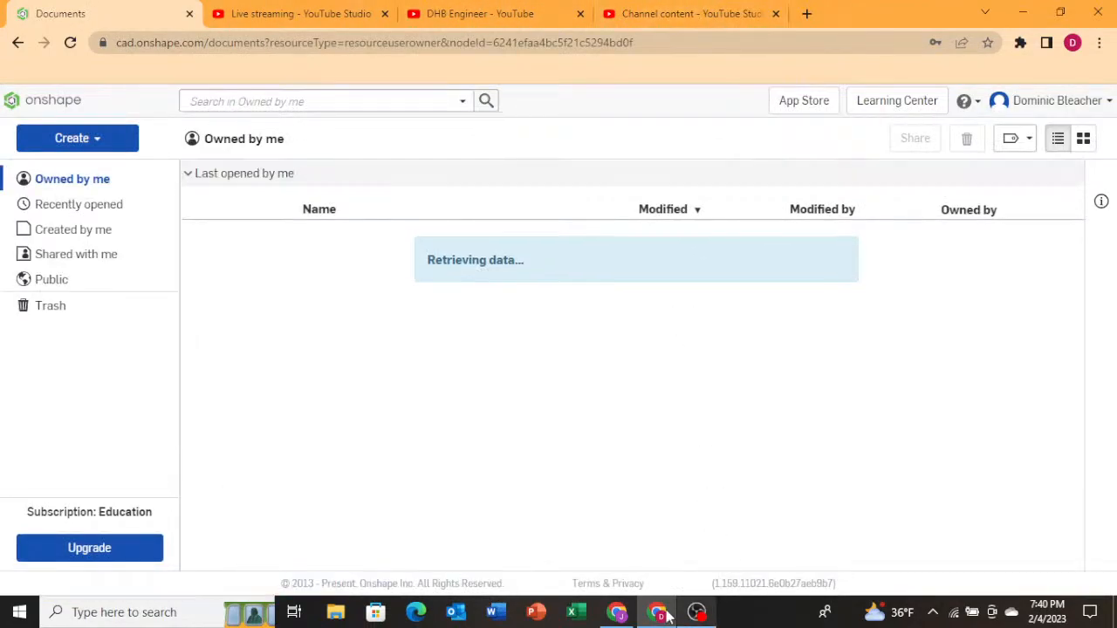
pyautogui.moveTo(666, 617)
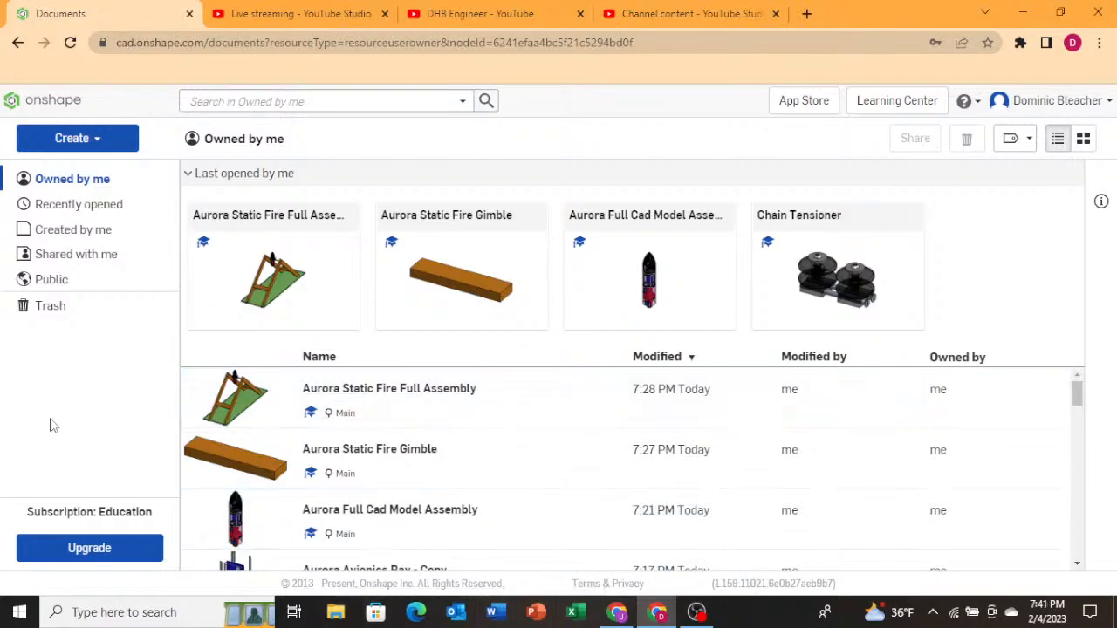
pyautogui.click(488, 13)
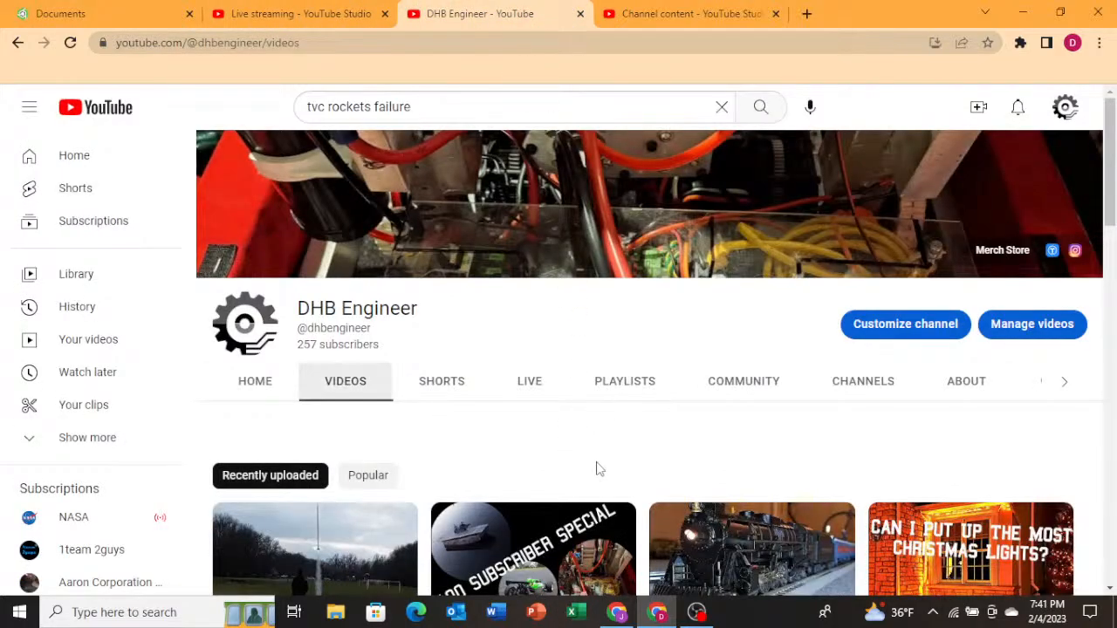
# Open the channel's Home page and scroll to the featured live stream entry.
pyautogui.scroll(-5, 597, 469)
pyautogui.scroll(5, 594, 466)
pyautogui.click(262, 392)
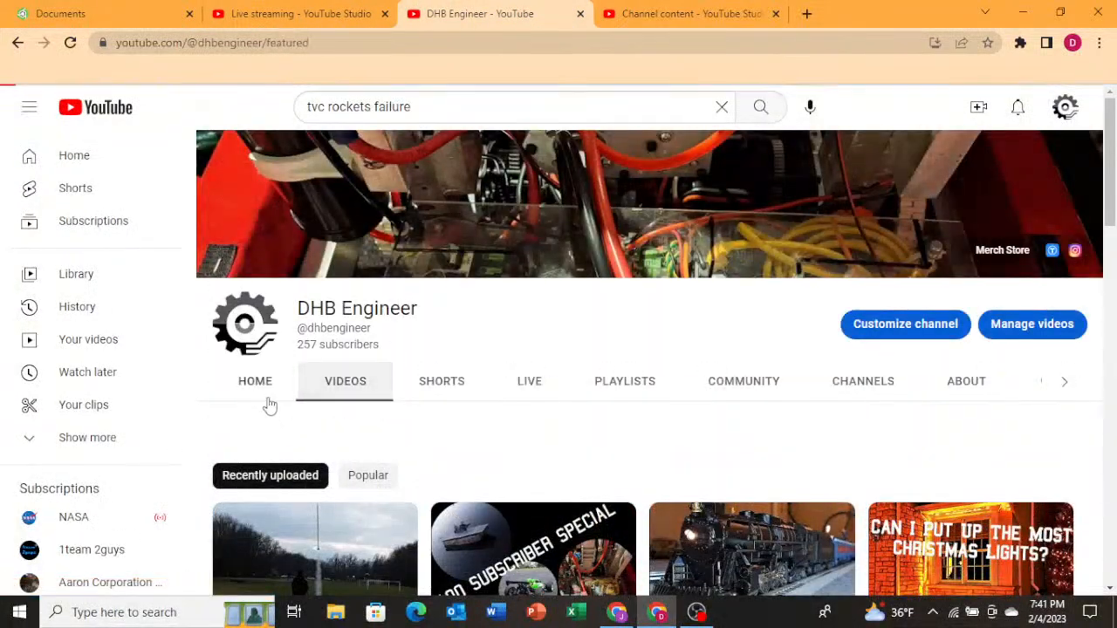
pyautogui.scroll(-4, 451, 390)
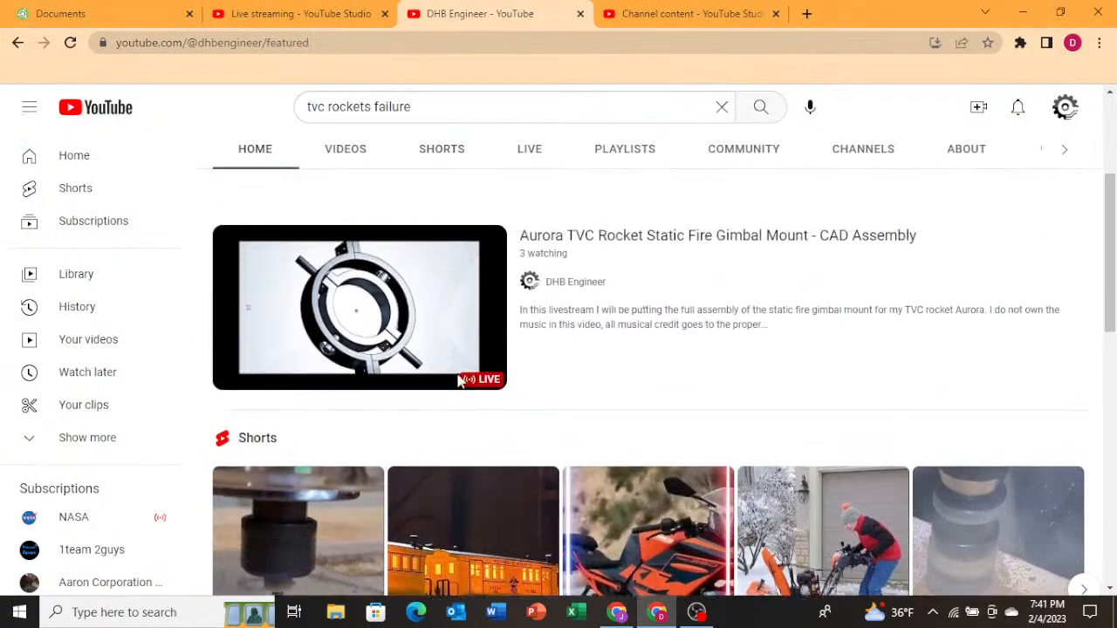
pyautogui.scroll(3, 452, 375)
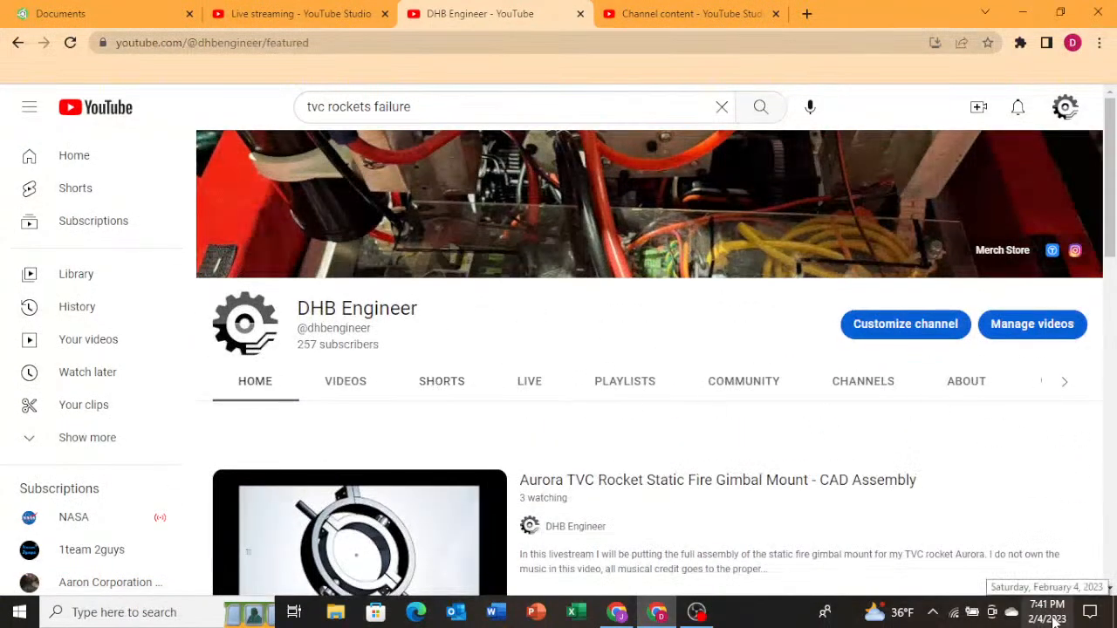
pyautogui.scroll(-3, 606, 419)
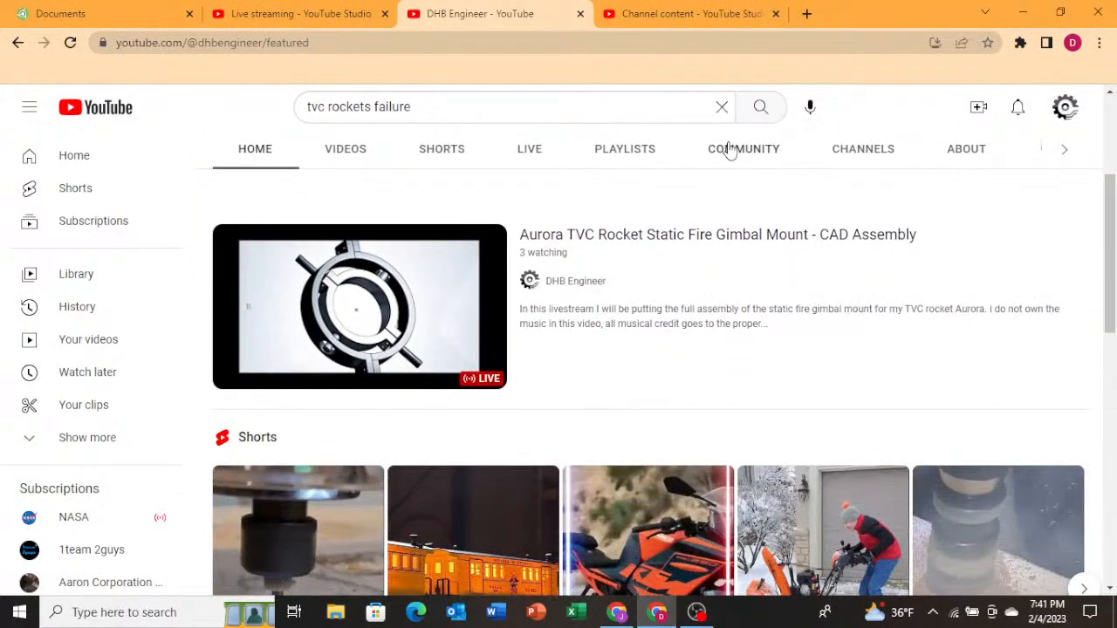
# Open the channel's Community tab and rate post creation as very satisfied in the feedback survey, then close it.
pyautogui.click(740, 150)
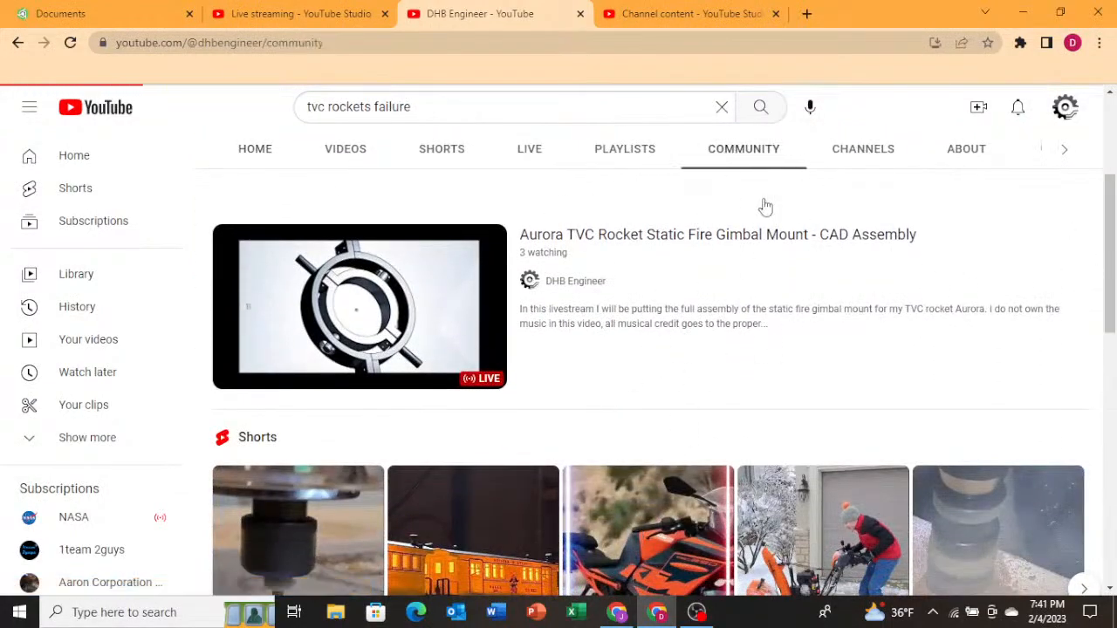
pyautogui.scroll(-2, 661, 437)
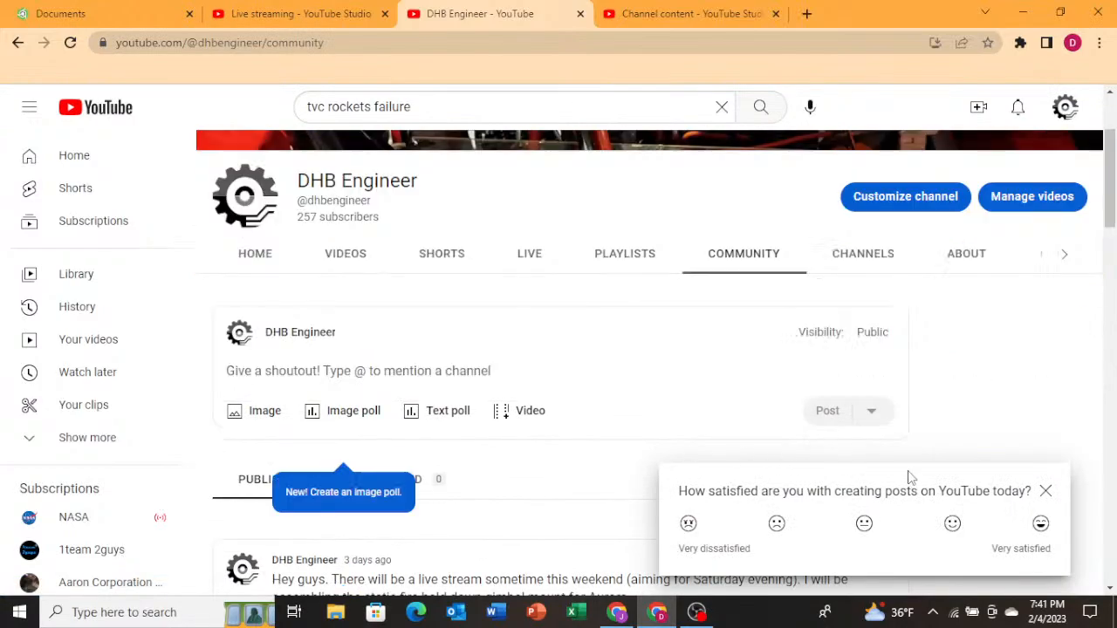
pyautogui.scroll(-1, 613, 442)
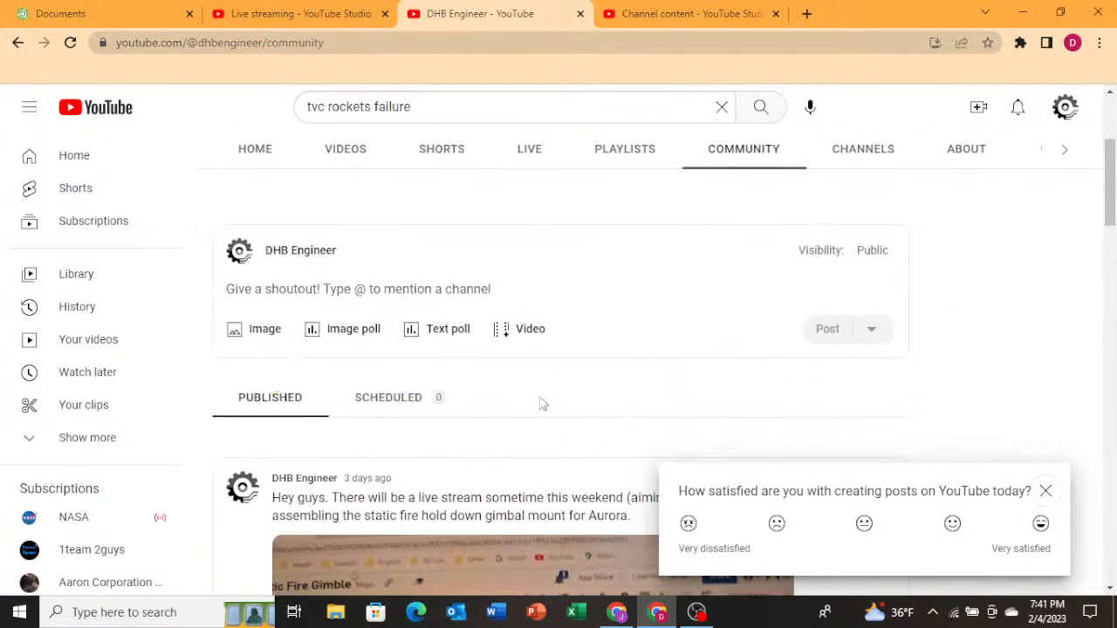
pyautogui.click(1041, 524)
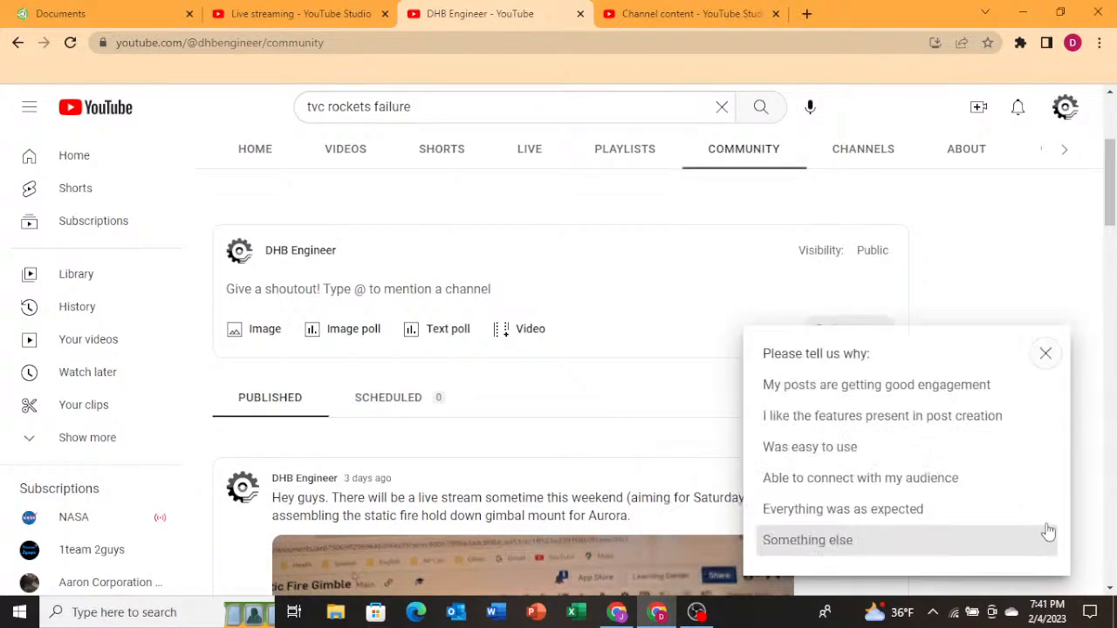
pyautogui.click(1044, 355)
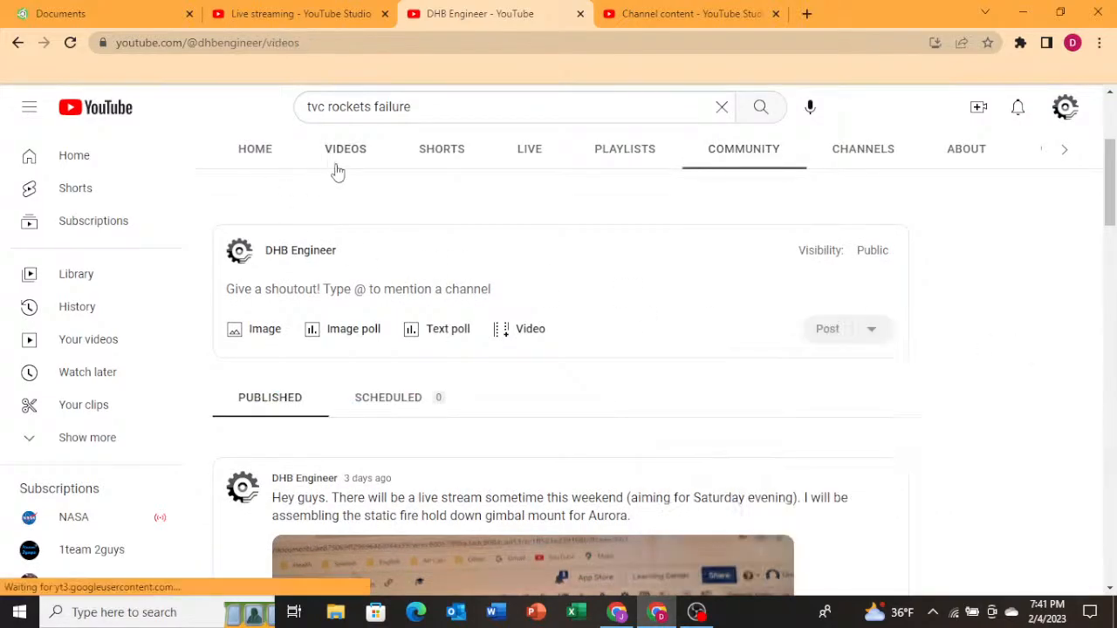
# Return to the channel's Videos tab and scroll through the recent uploads.
pyautogui.click(337, 166)
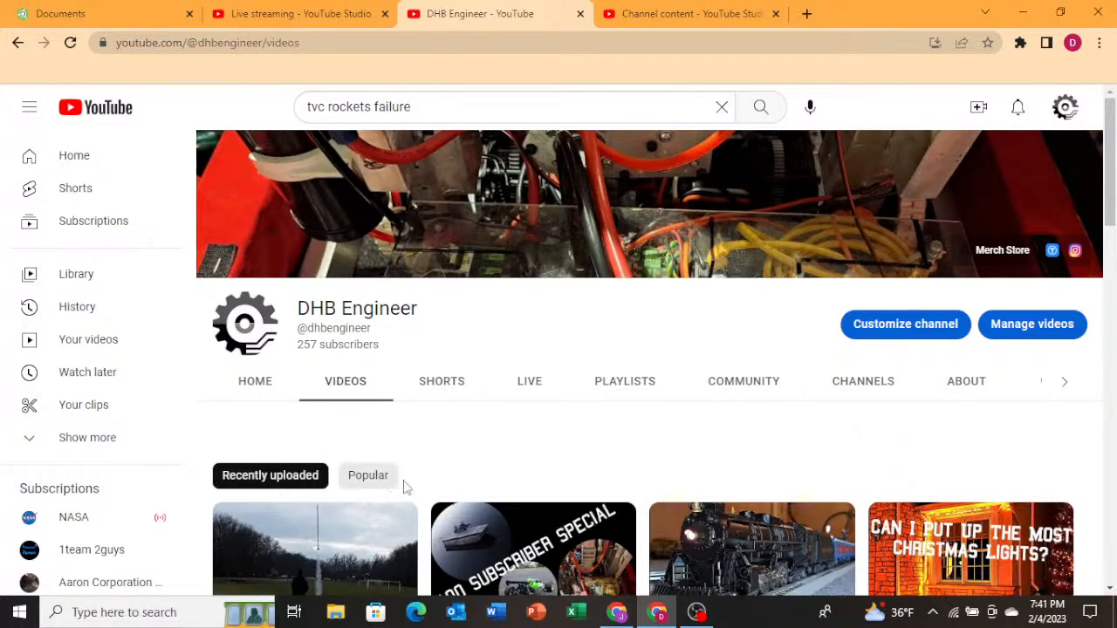
pyautogui.scroll(-3, 407, 489)
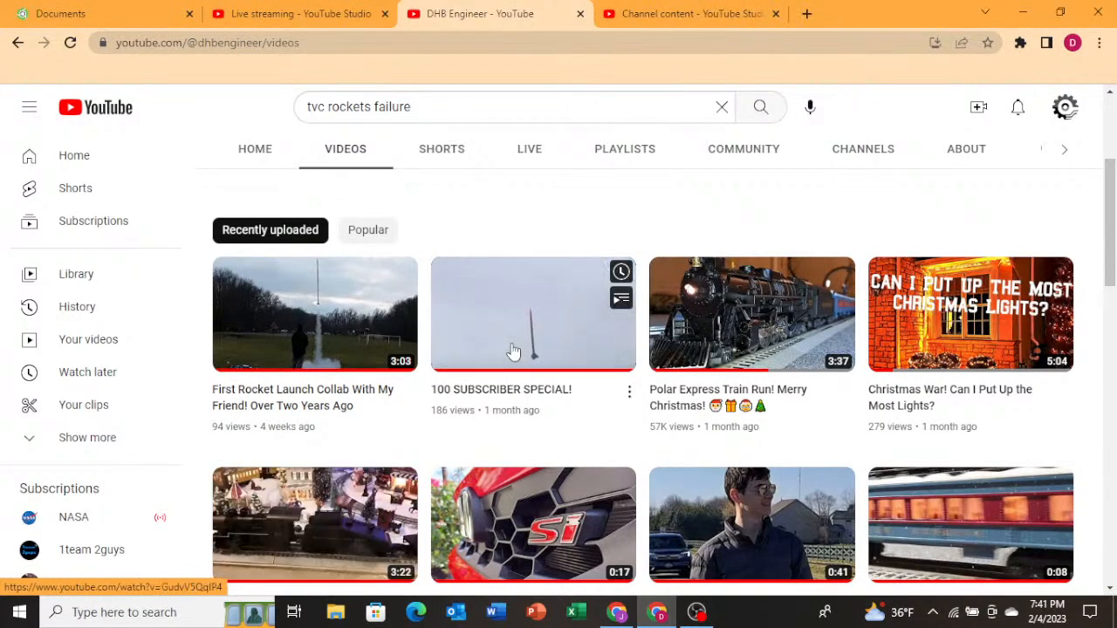
# Check the live stream dashboard, then switch to the Onshape documents list.
pyautogui.click(642, 13)
pyautogui.click(330, 12)
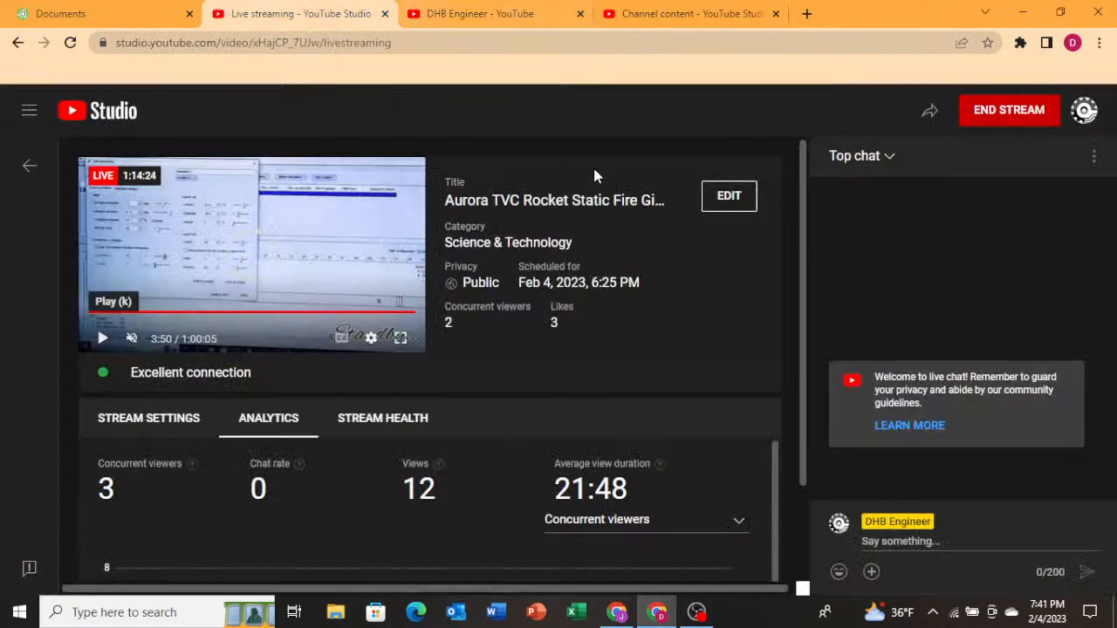
pyautogui.click(4, 4)
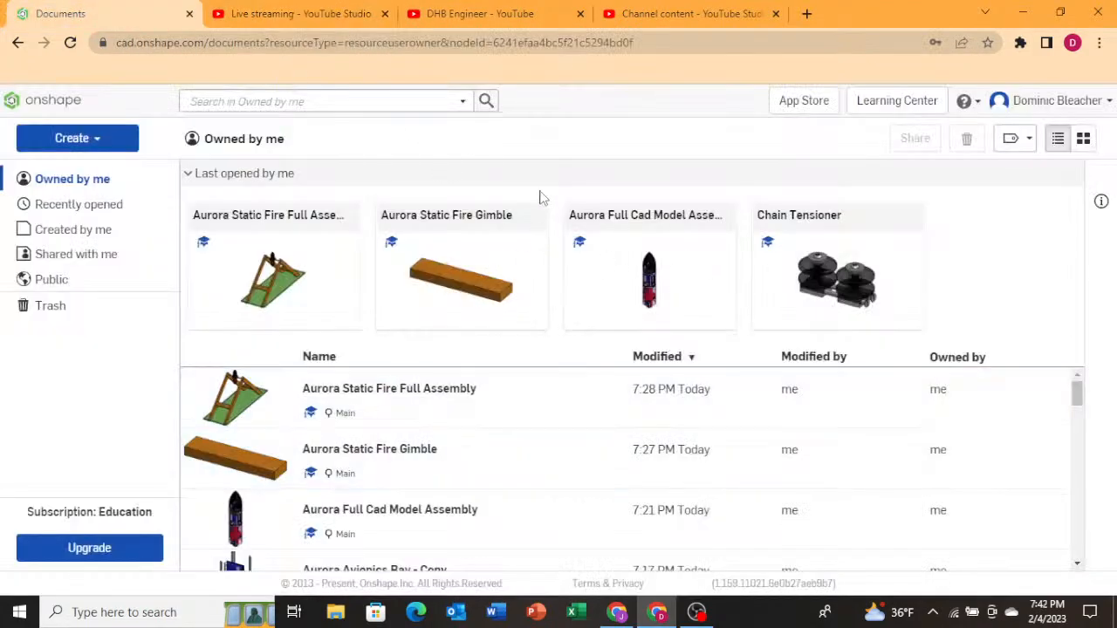
pyautogui.moveTo(330, 7)
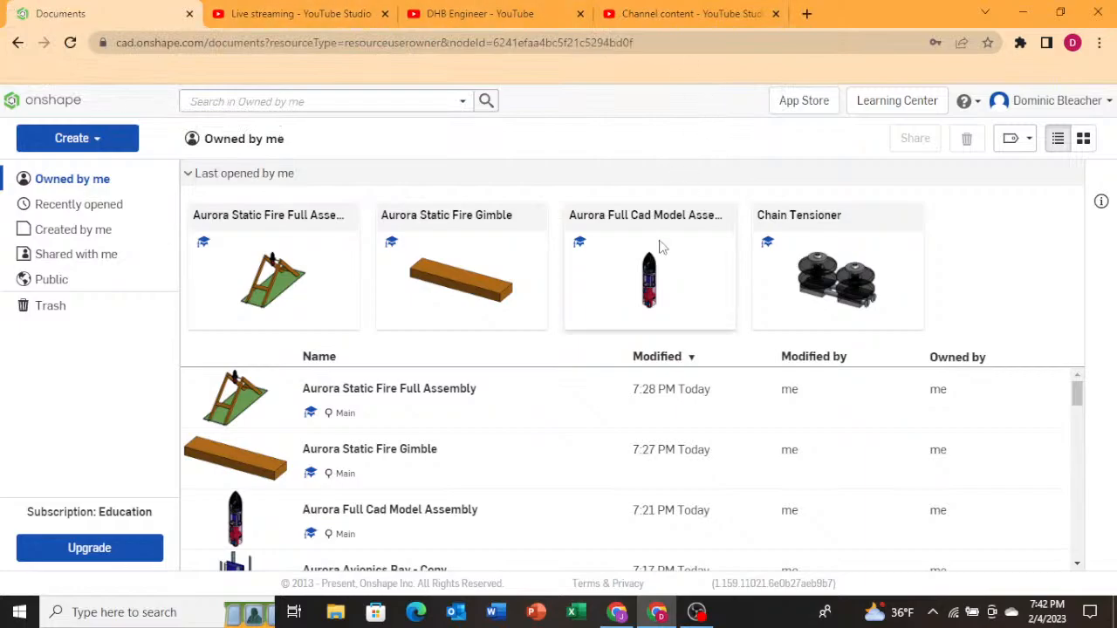
# Switch back to the channel and browse its Home page with the featured live stream.
pyautogui.click(480, 13)
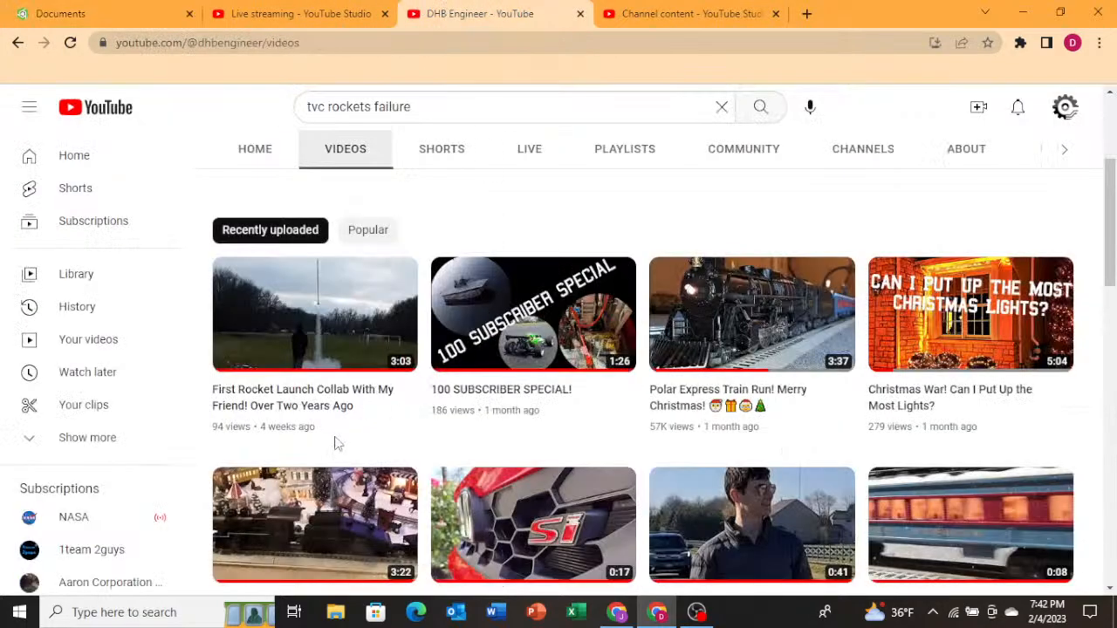
pyautogui.scroll(3, 341, 447)
pyautogui.click(242, 384)
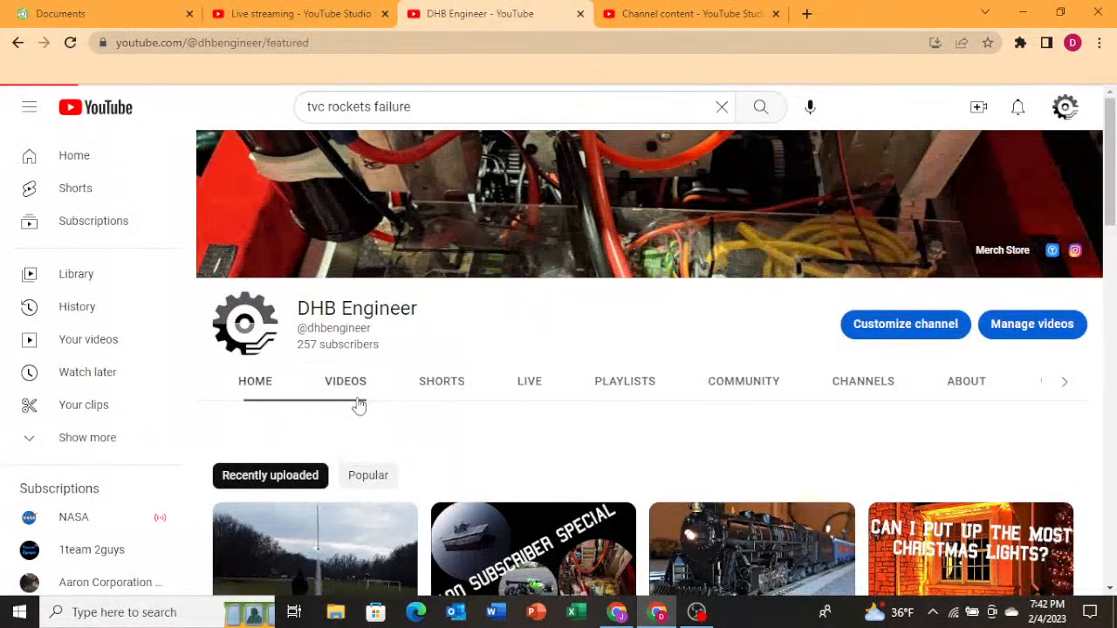
pyautogui.scroll(-1, 539, 479)
pyautogui.scroll(-2, 539, 477)
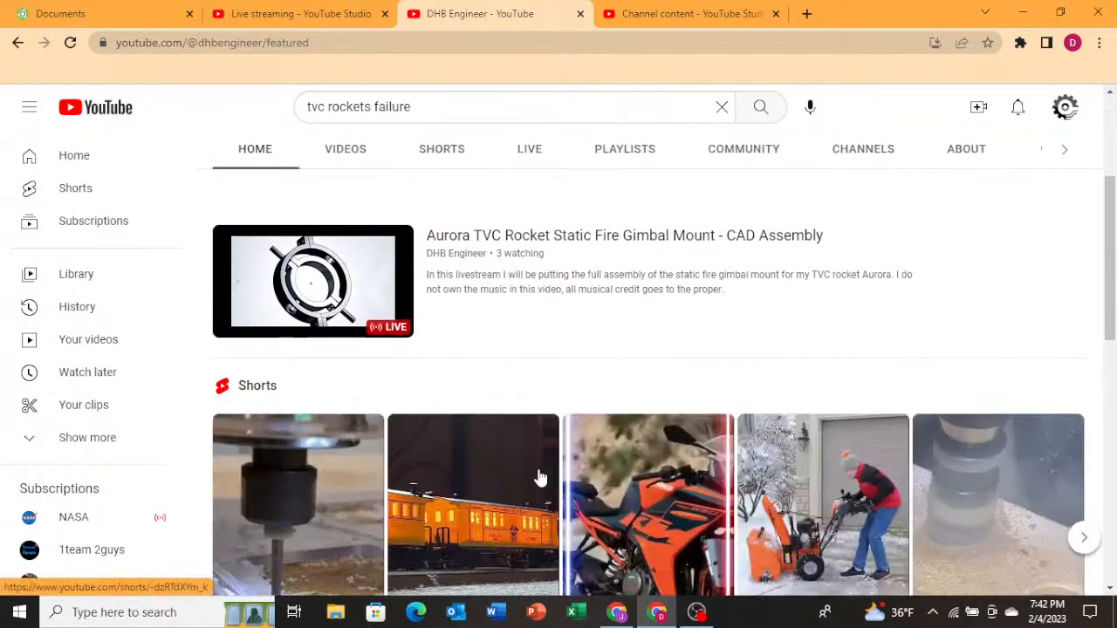
pyautogui.scroll(3, 537, 474)
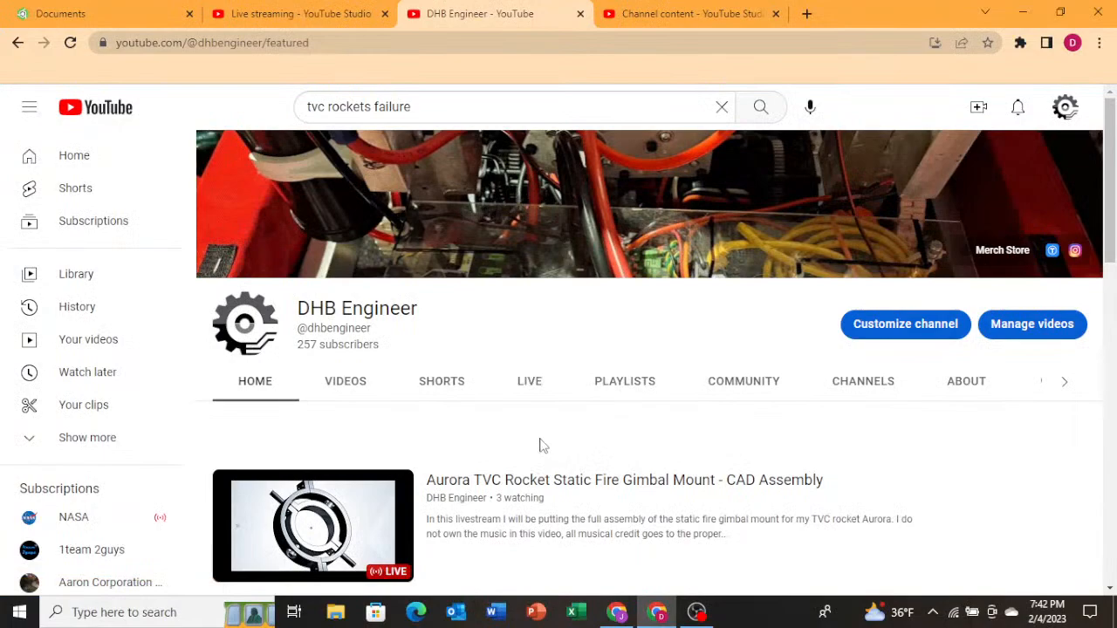
# Switch to the Onshape documents list, then open OBS and select the Standby Video scene.
pyautogui.click(157, 12)
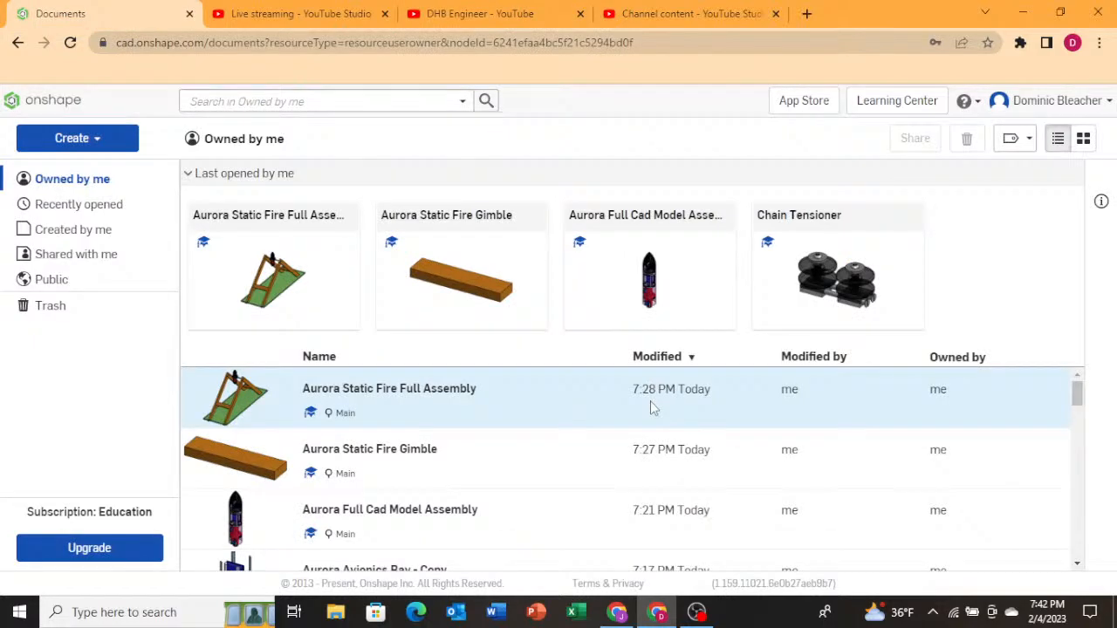
pyautogui.click(696, 612)
pyautogui.click(77, 410)
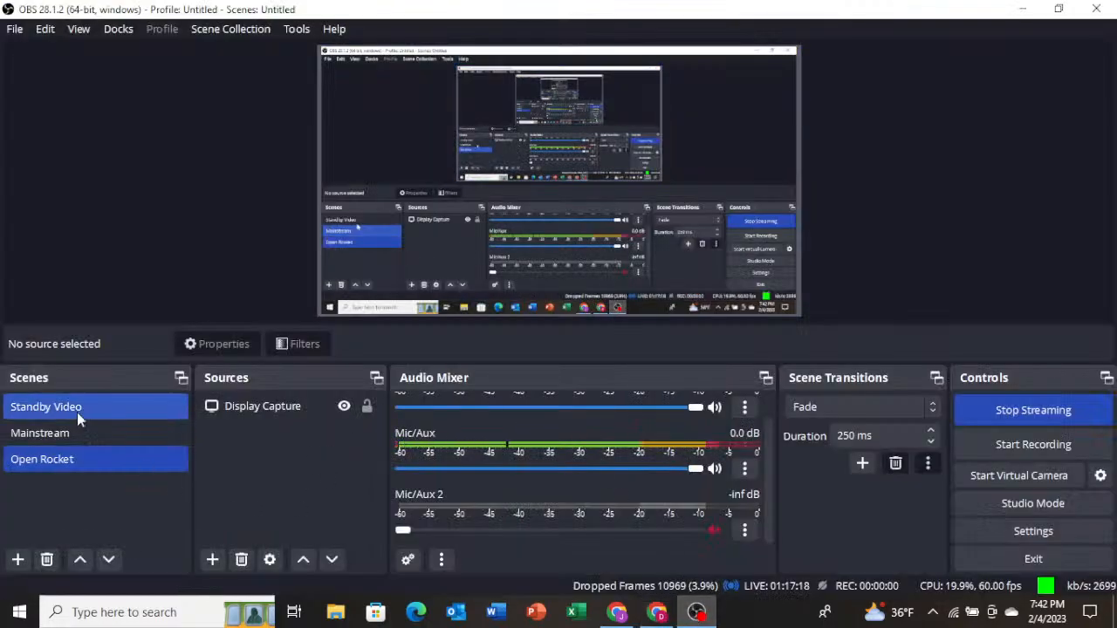